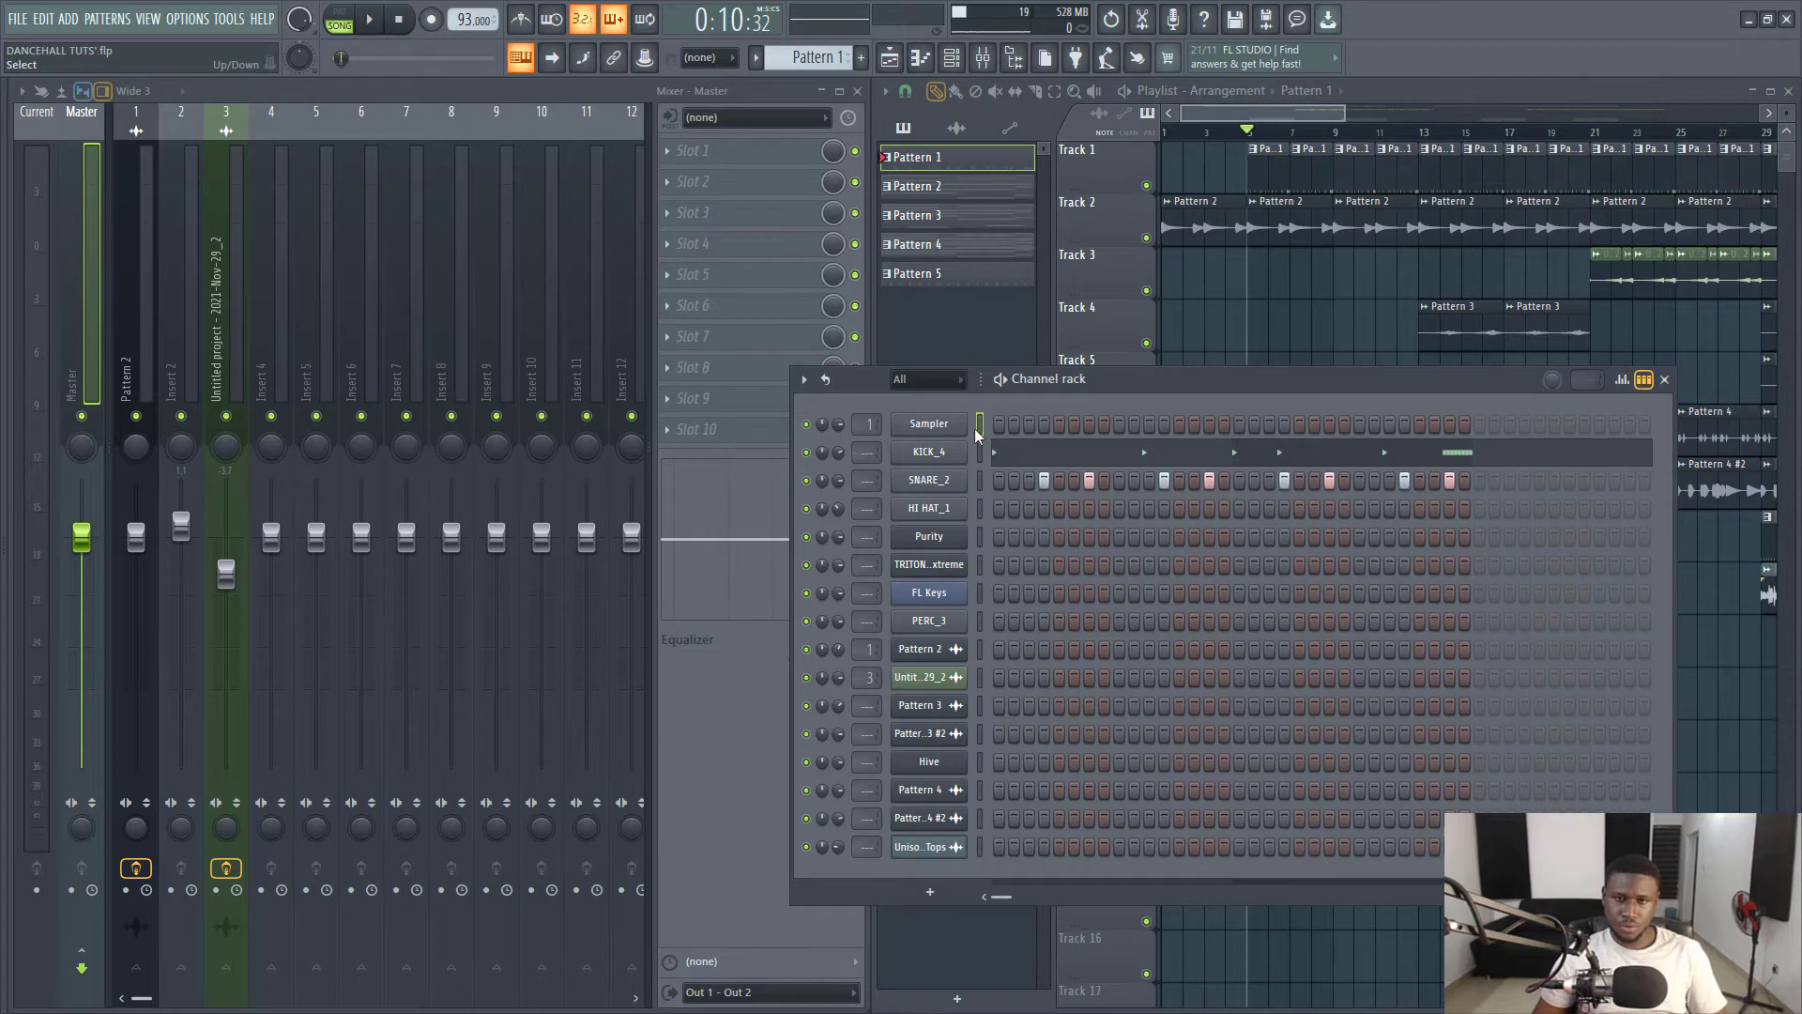
Select the KICK_4, SNARE_2, HI HAT_1 and Unison Tops channels and route them to separate mixer tracks starting at insert 5.
key(Down)
shift+click(981, 509)
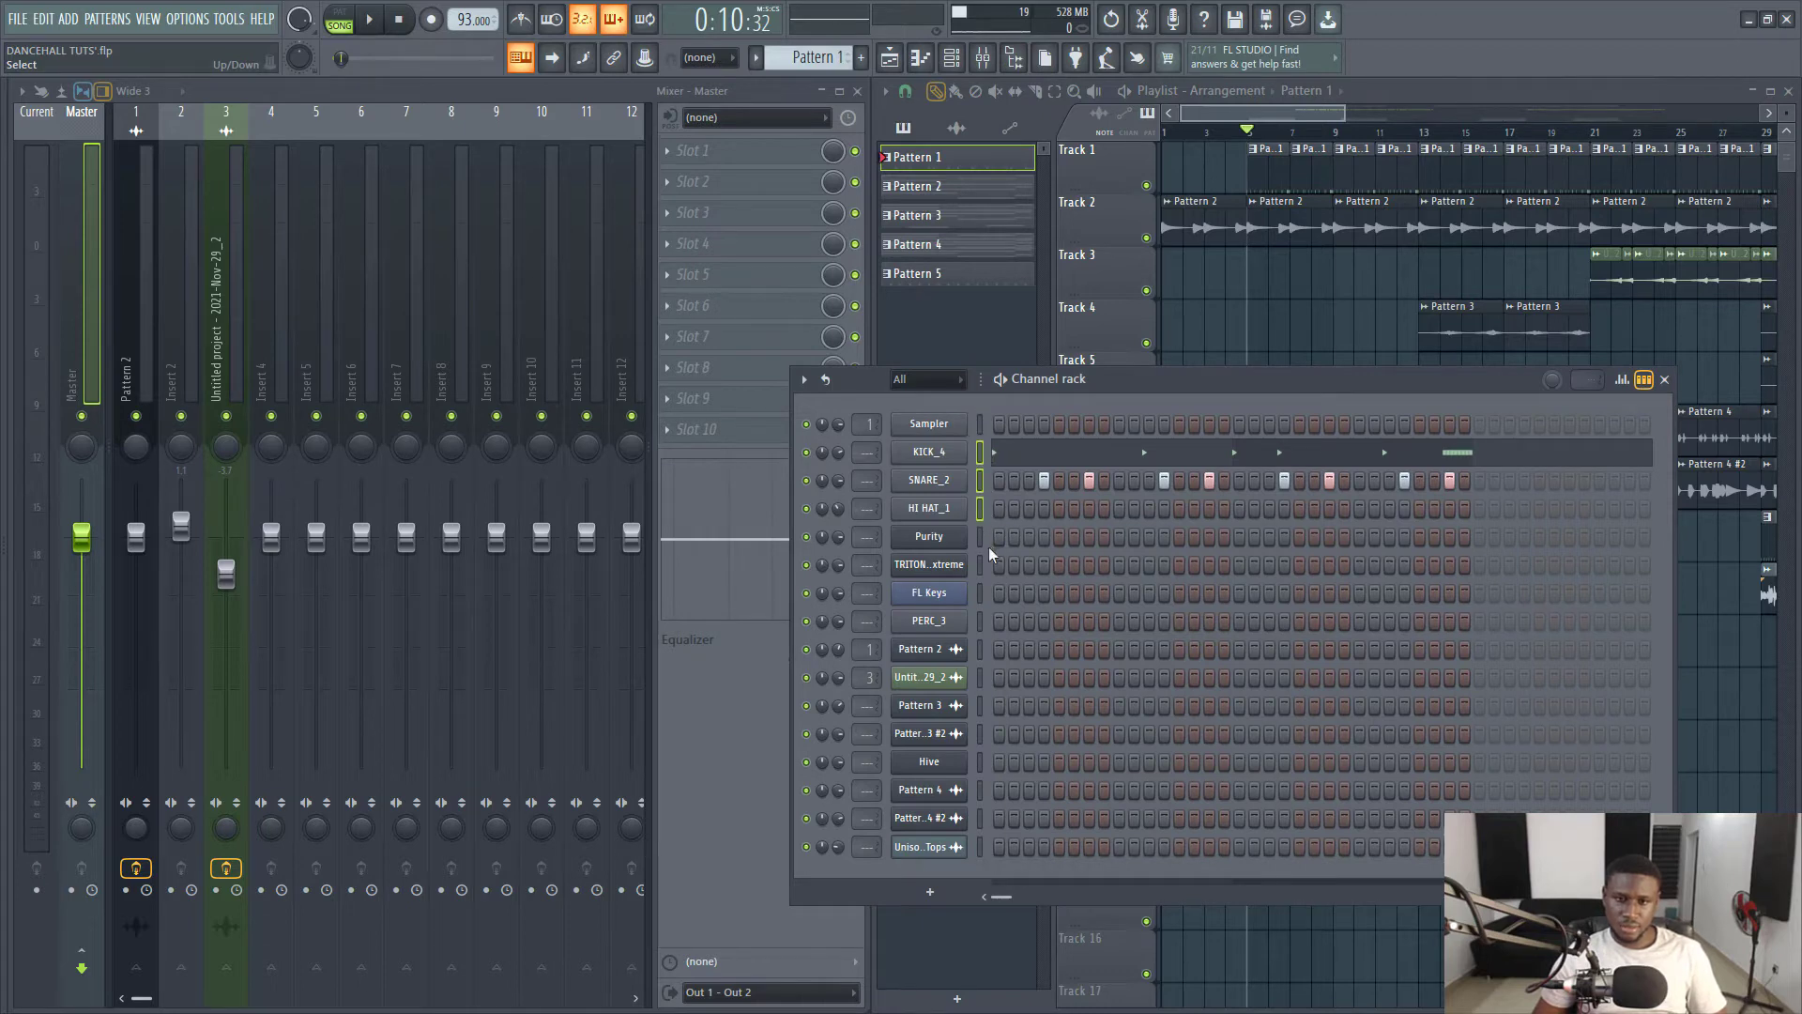
shift+click(980, 847)
key(ctrl+l)
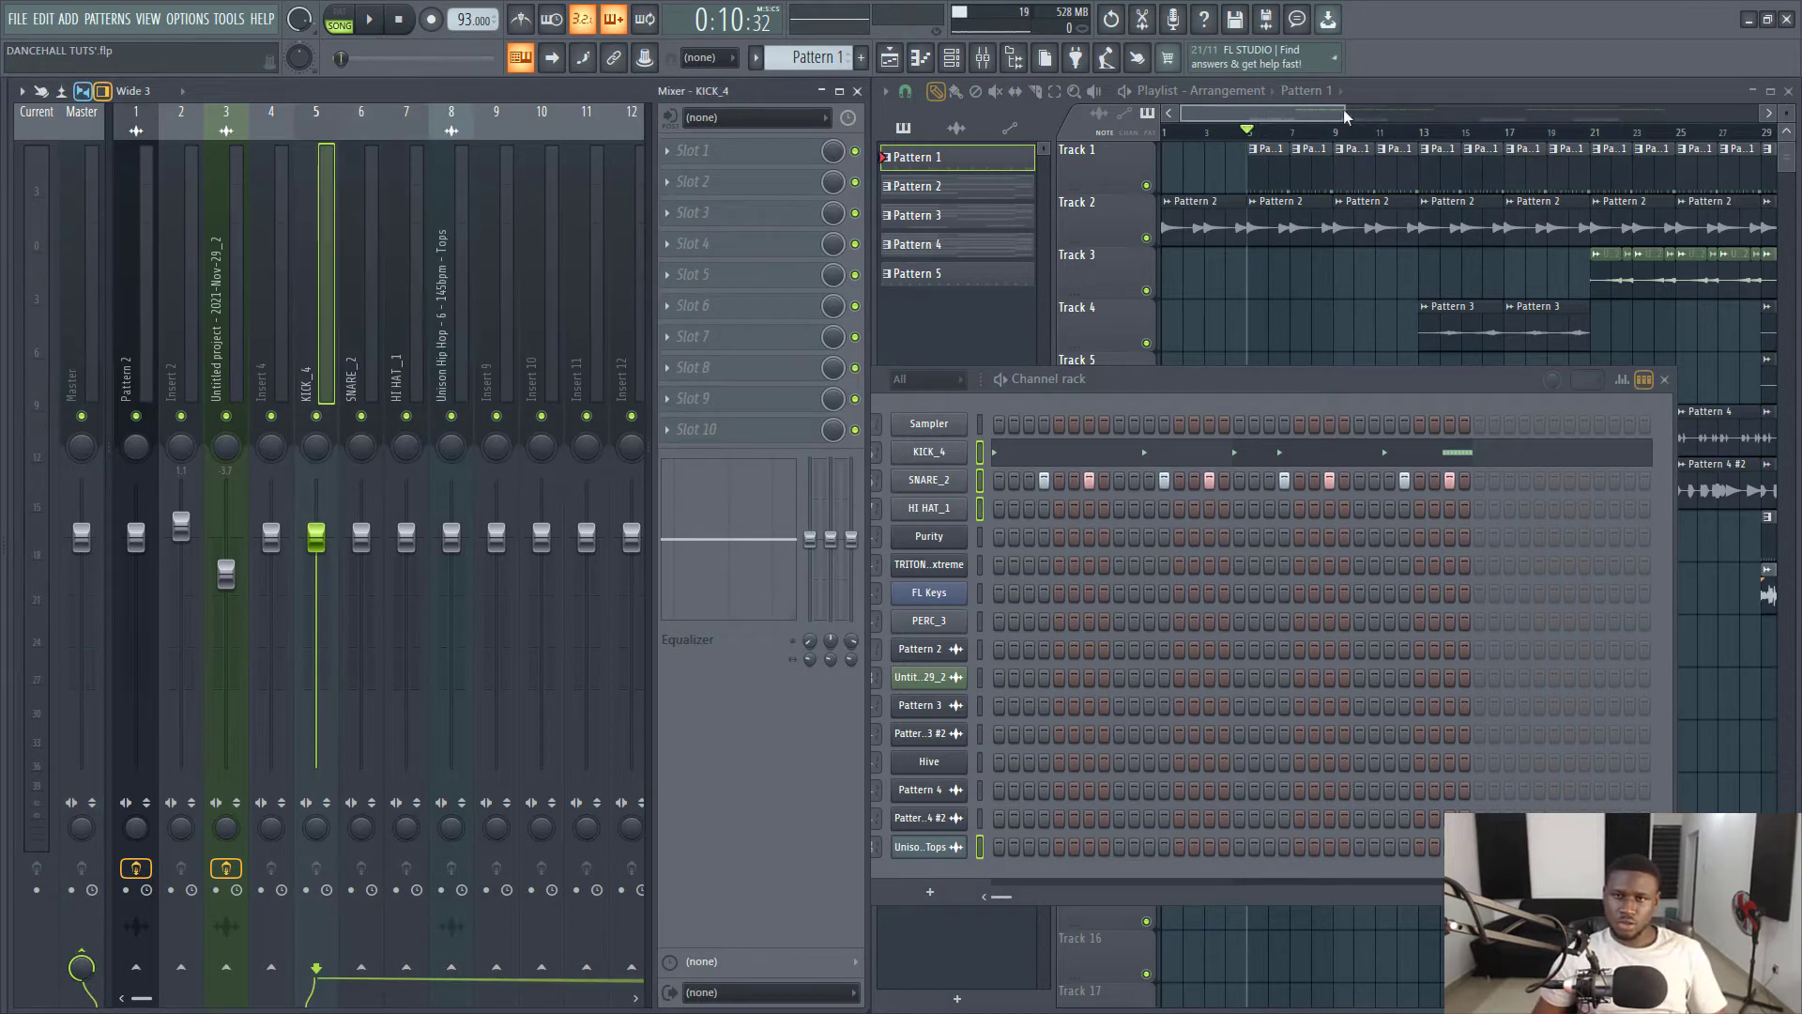
Select bars 13 to 21 in the playlist, leave only Tracks 1, 8 and 9 unmuted, and play the drum section.
drag(1303, 114, 1350, 134)
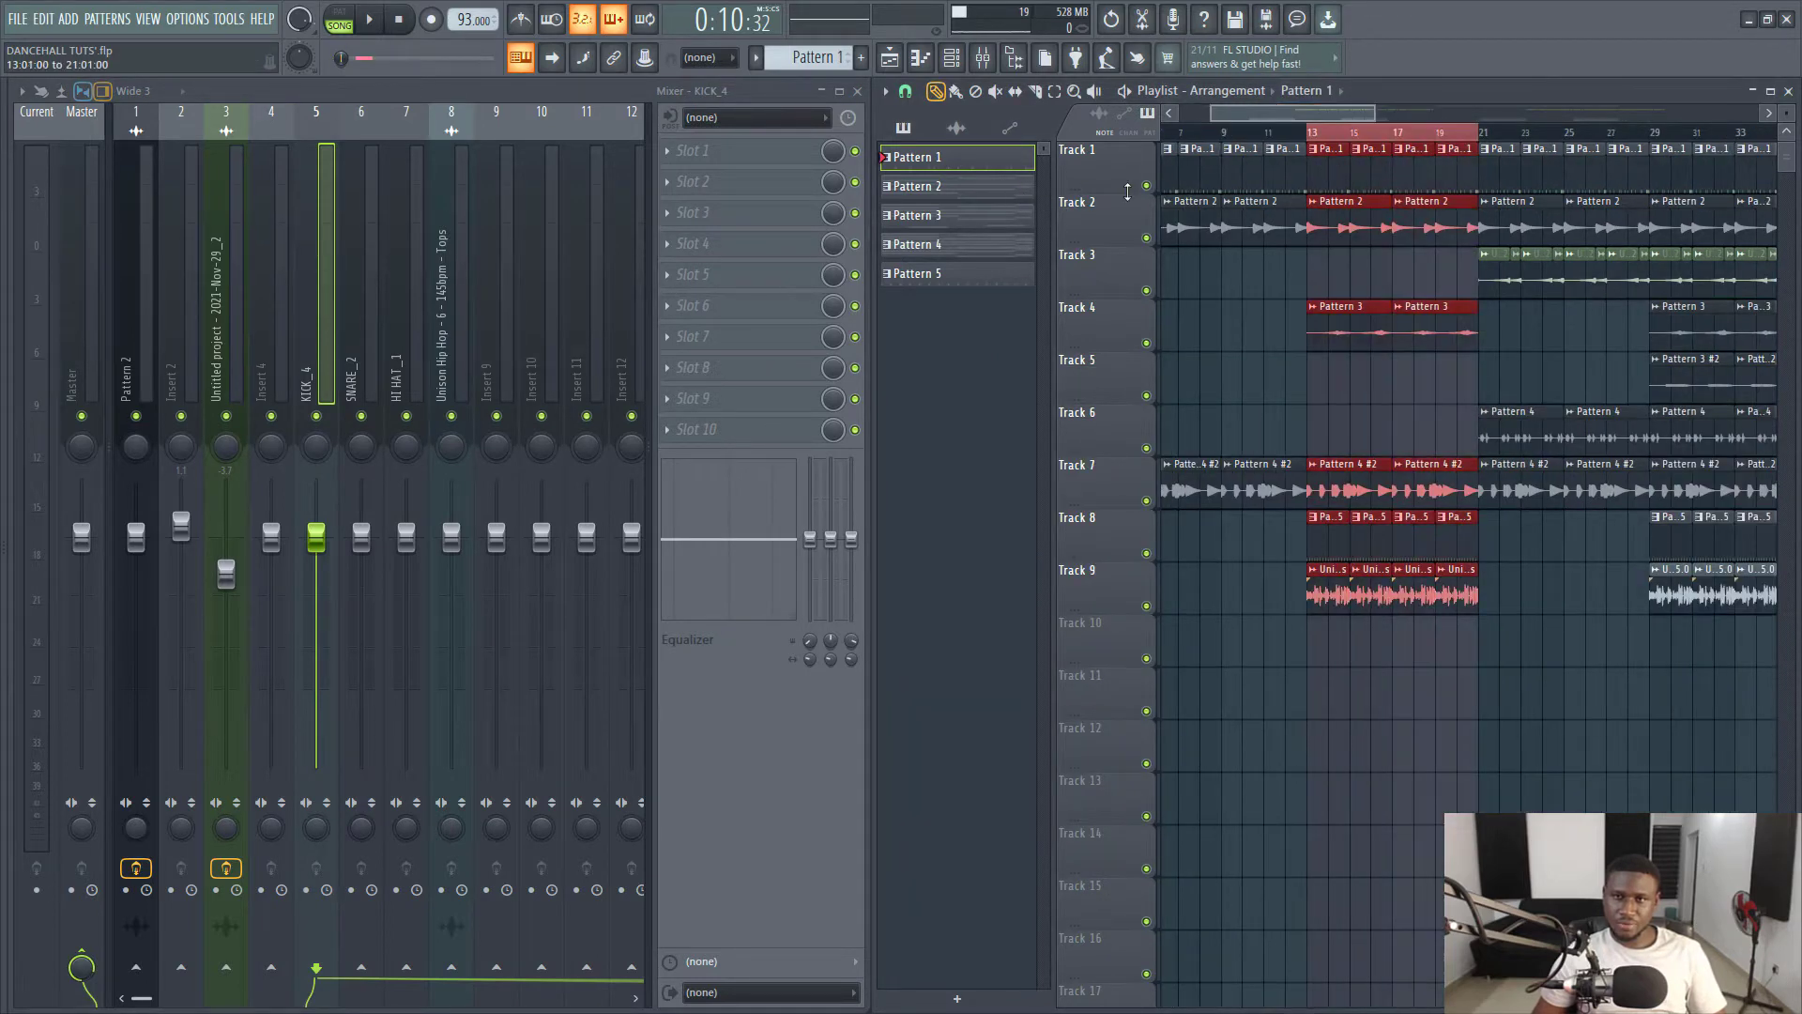
key(space)
right_click(1146, 186)
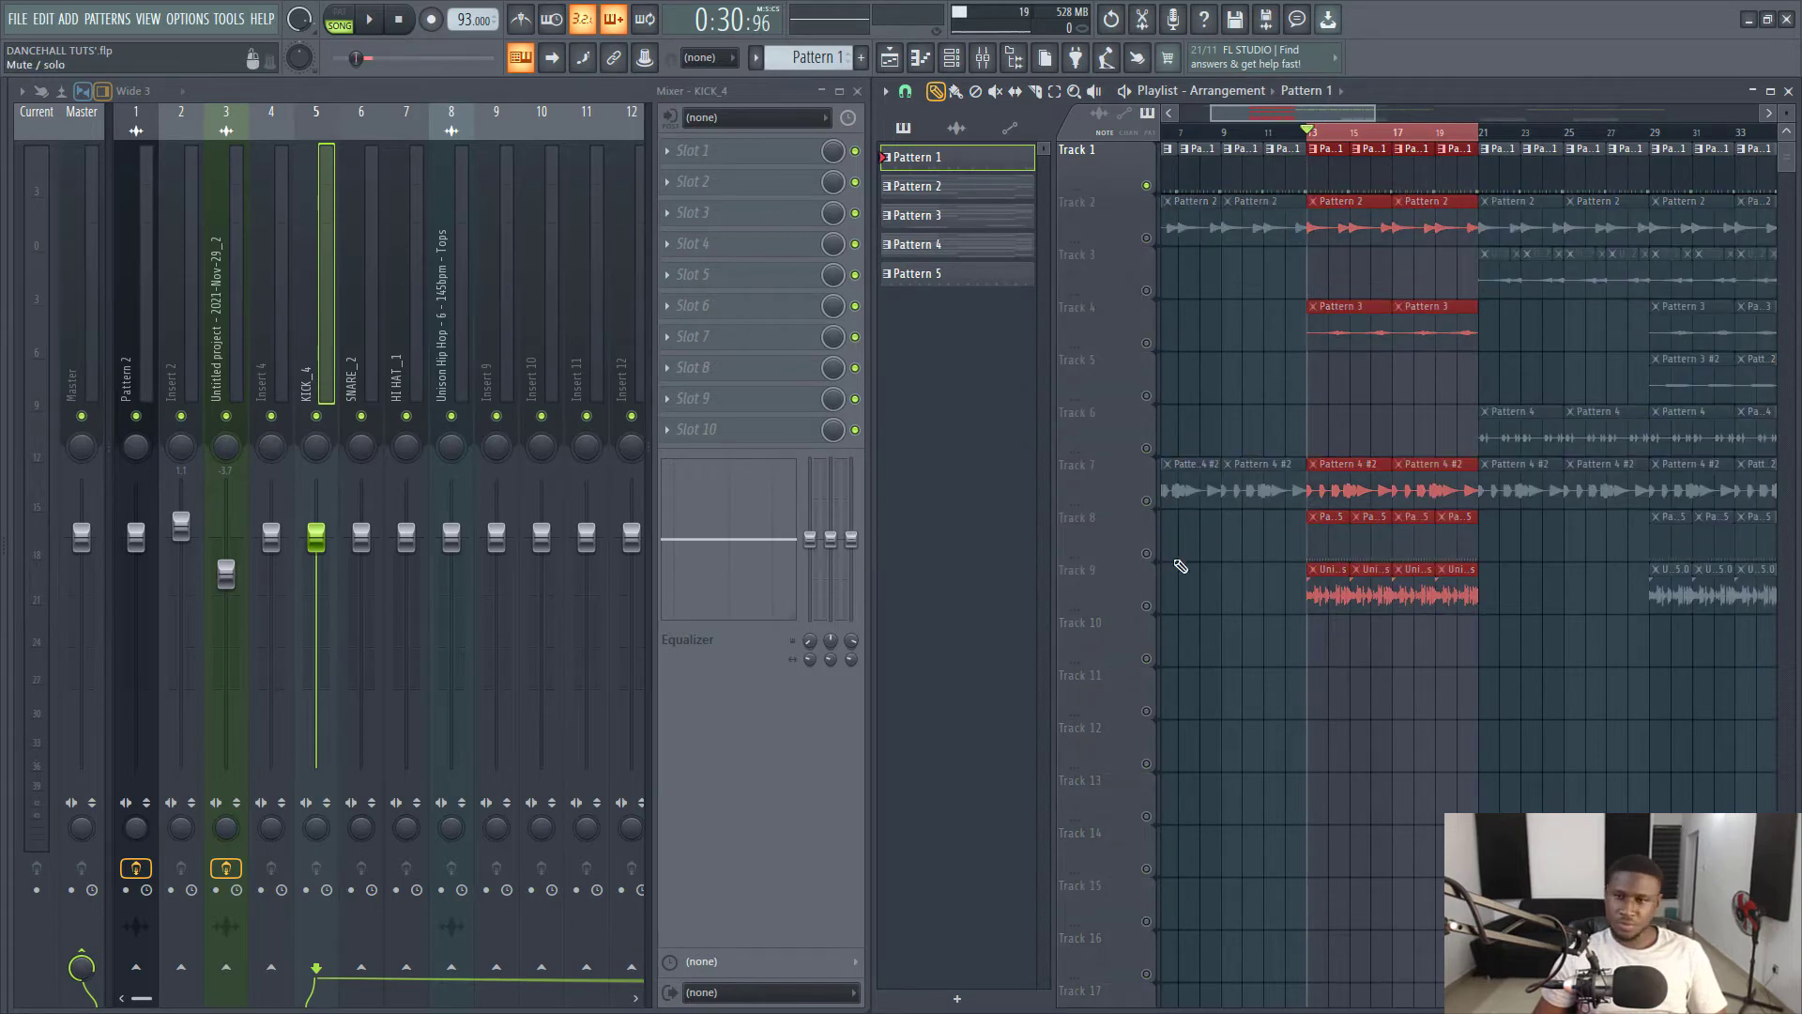
click(1146, 553)
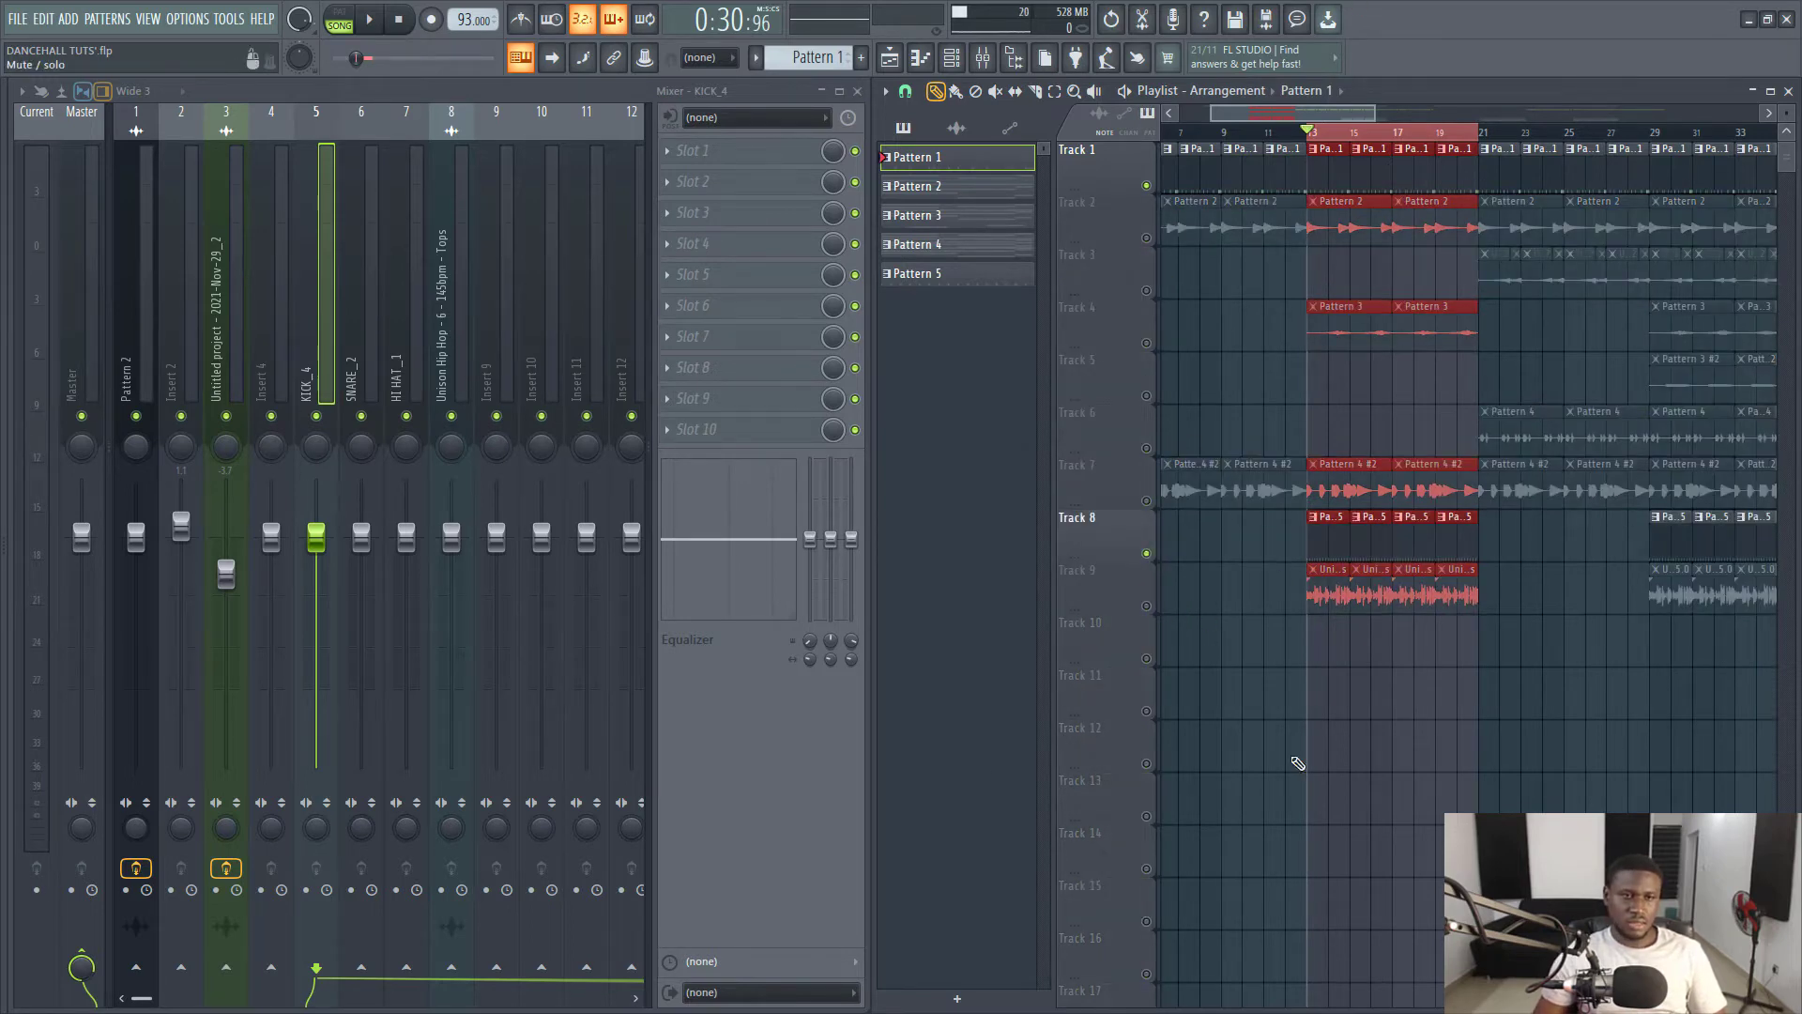
click(1146, 605)
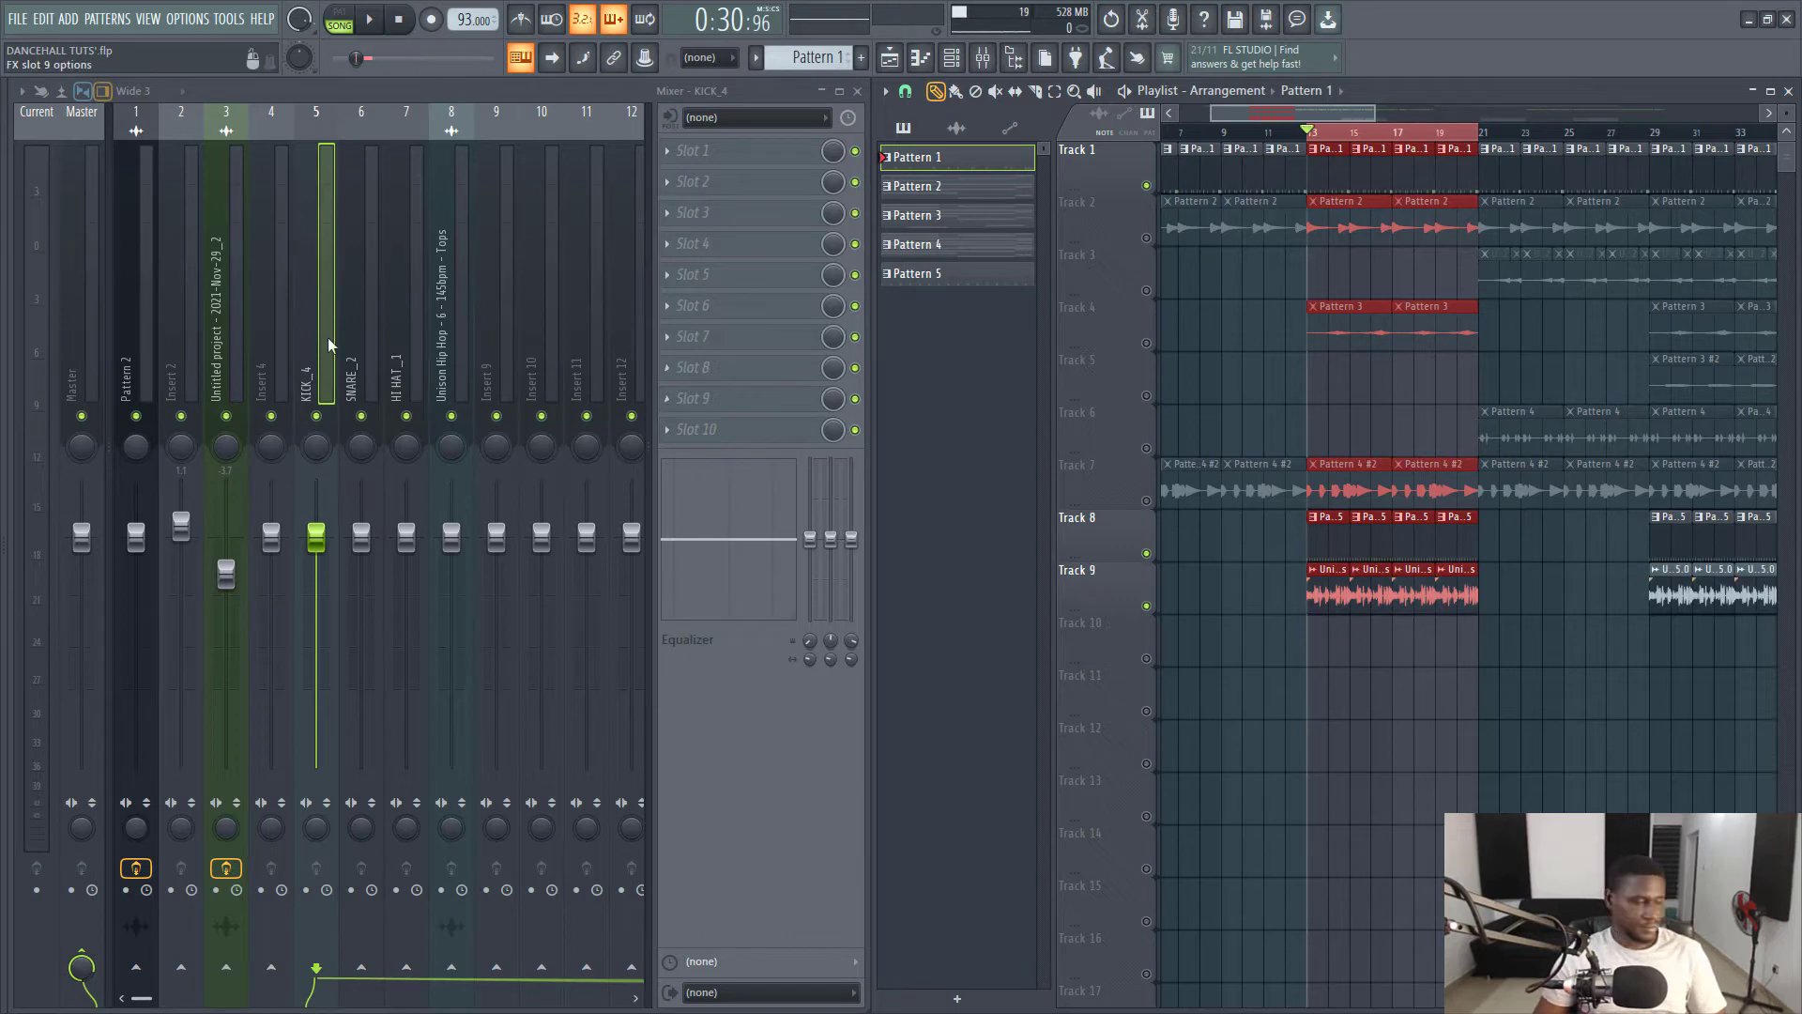
key(space)
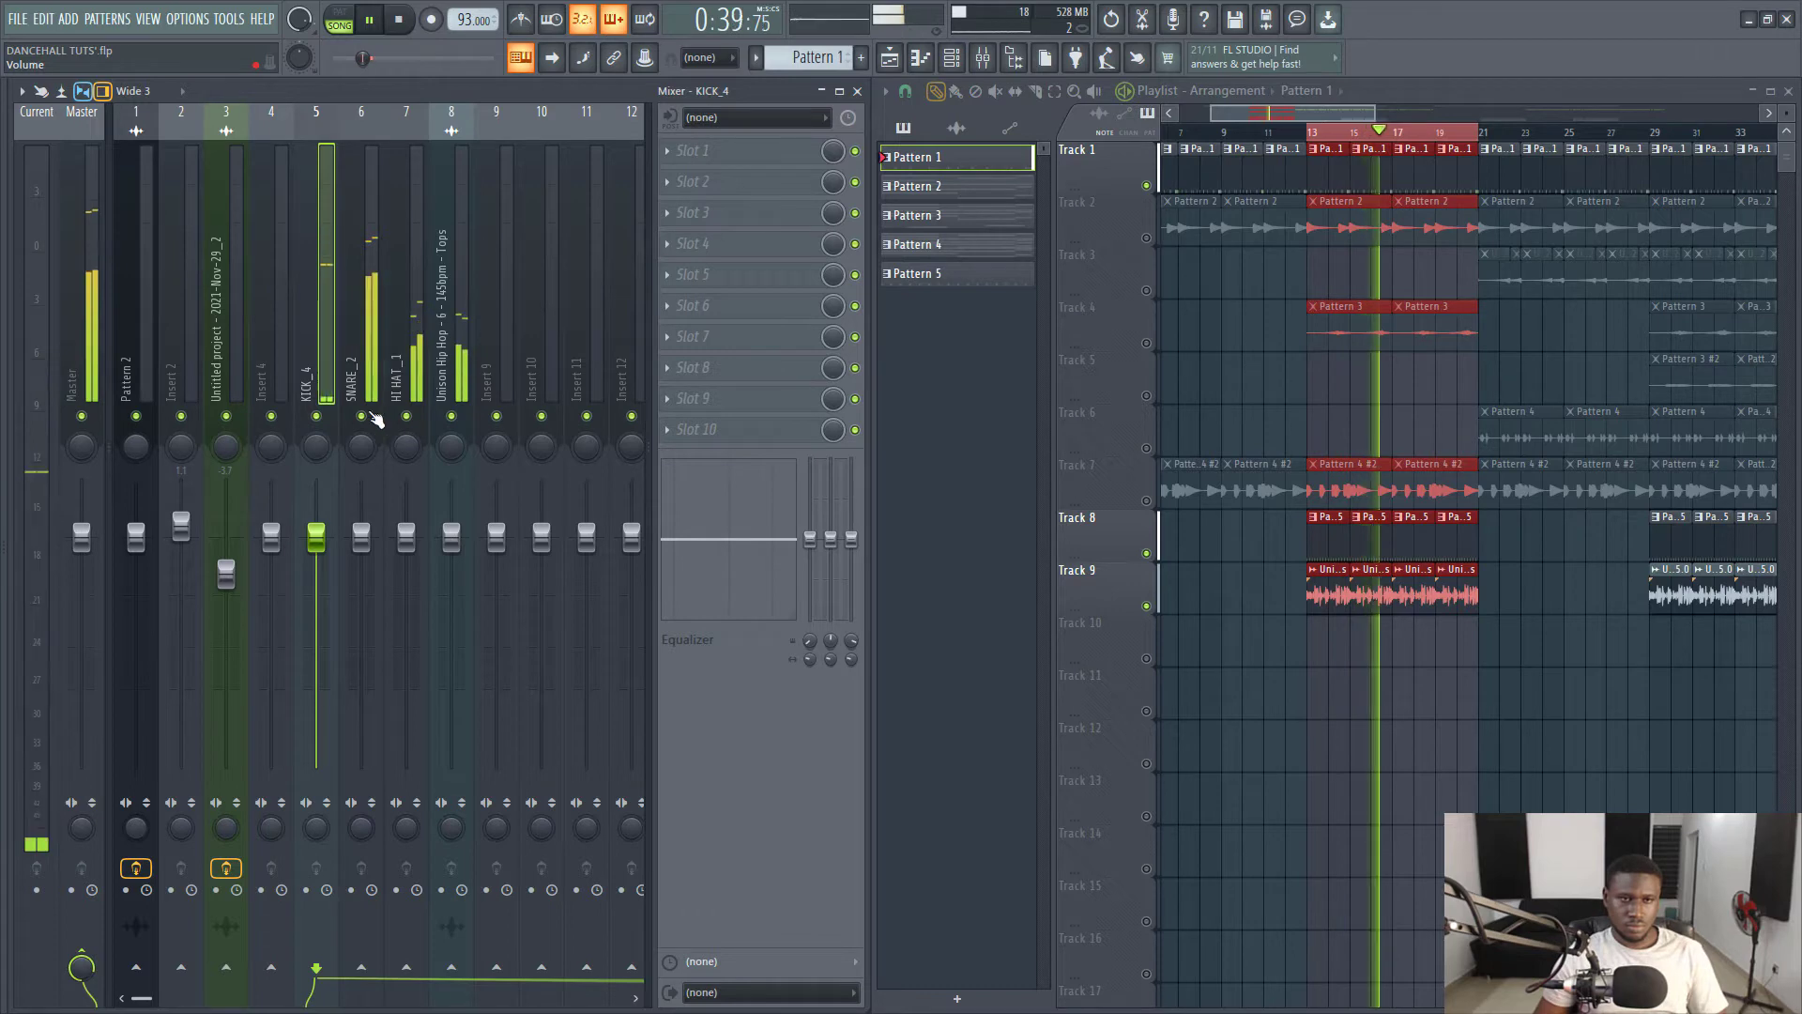
Solo the KICK_4 mixer track and load Fruity Parametric EQ 2 into its first effect slot.
key(space)
right_click(319, 415)
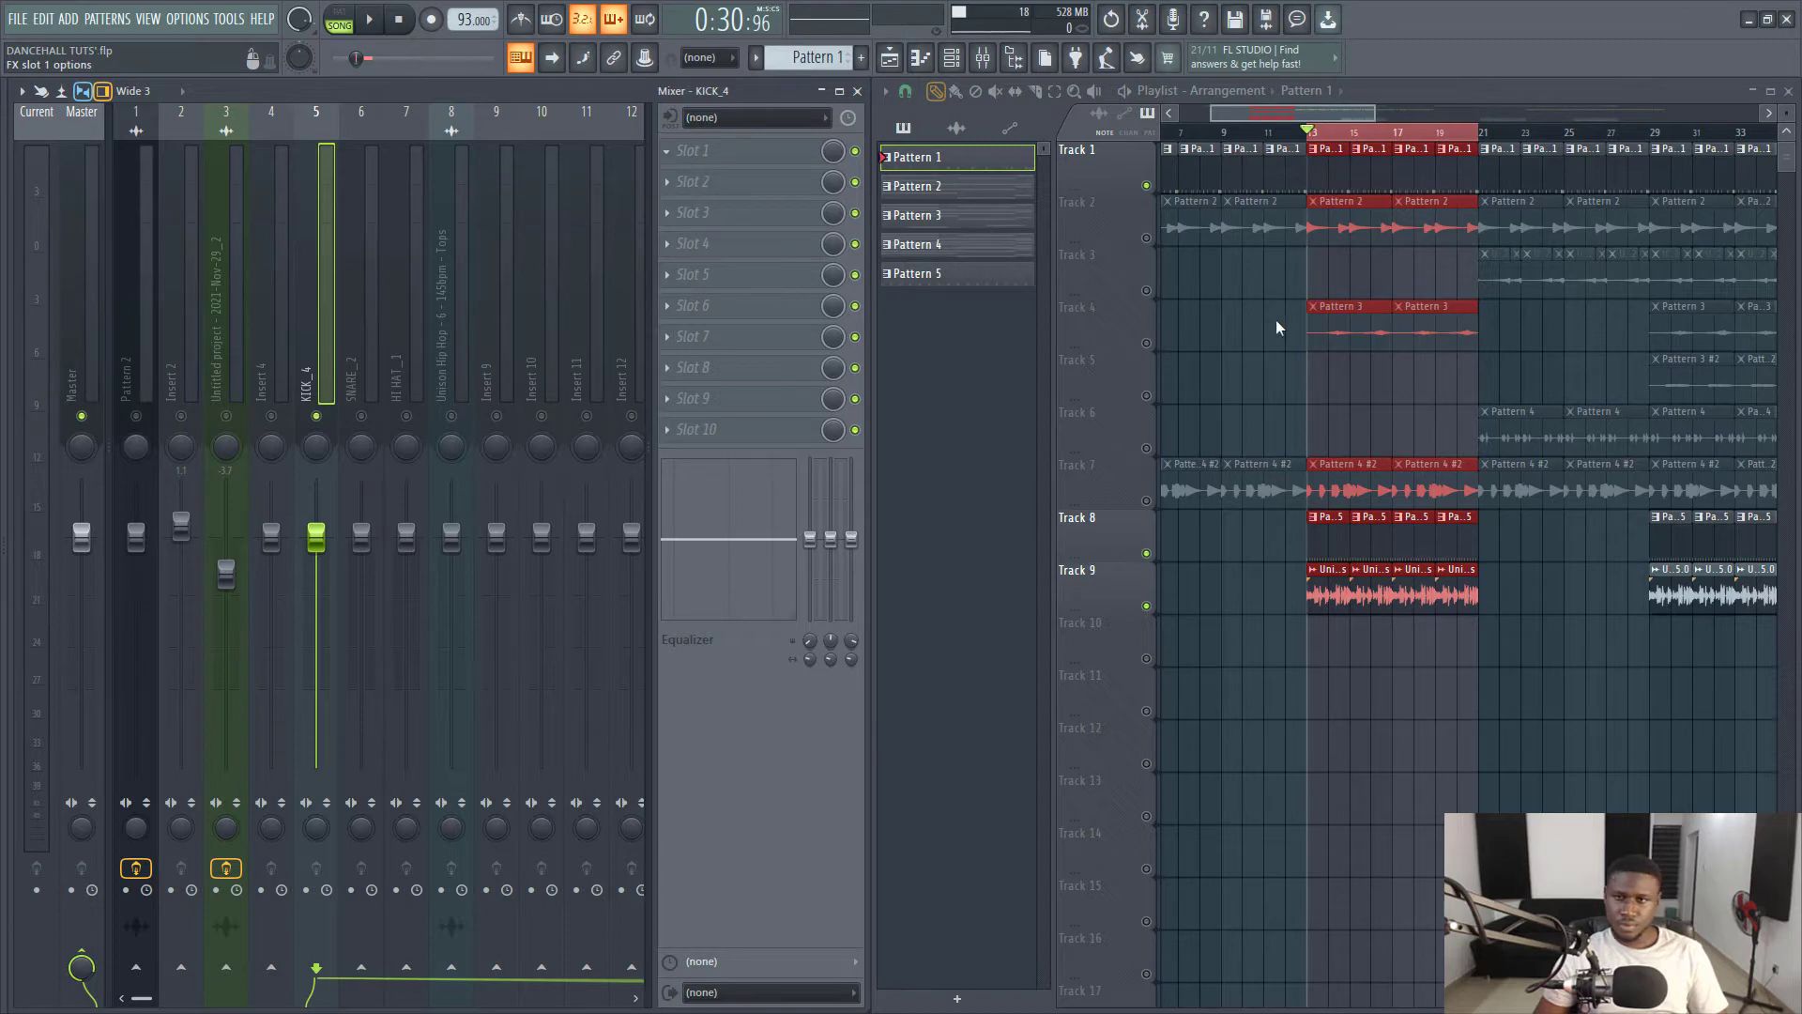
click(1296, 458)
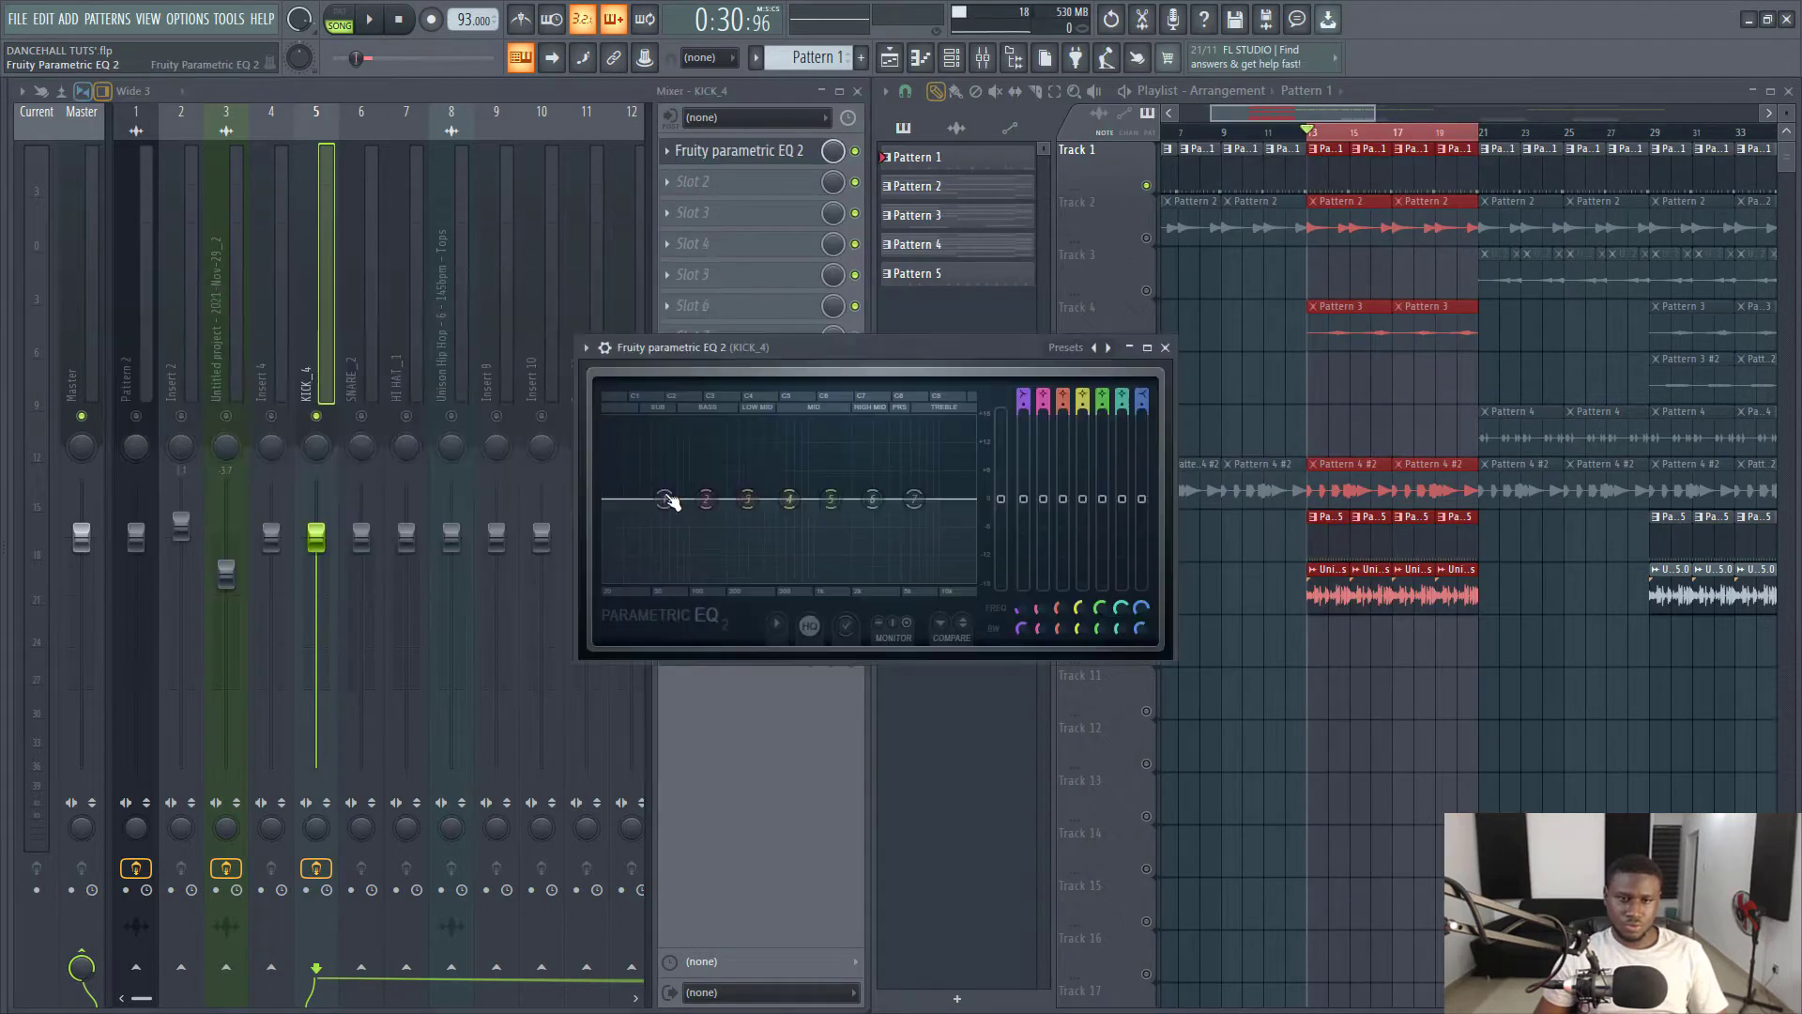
During playback, set band 1 of the kick's EQ to High pass and lower its cutoff towards the bottom of the sub range.
key(space)
drag(664, 499, 656, 509)
right_click(655, 510)
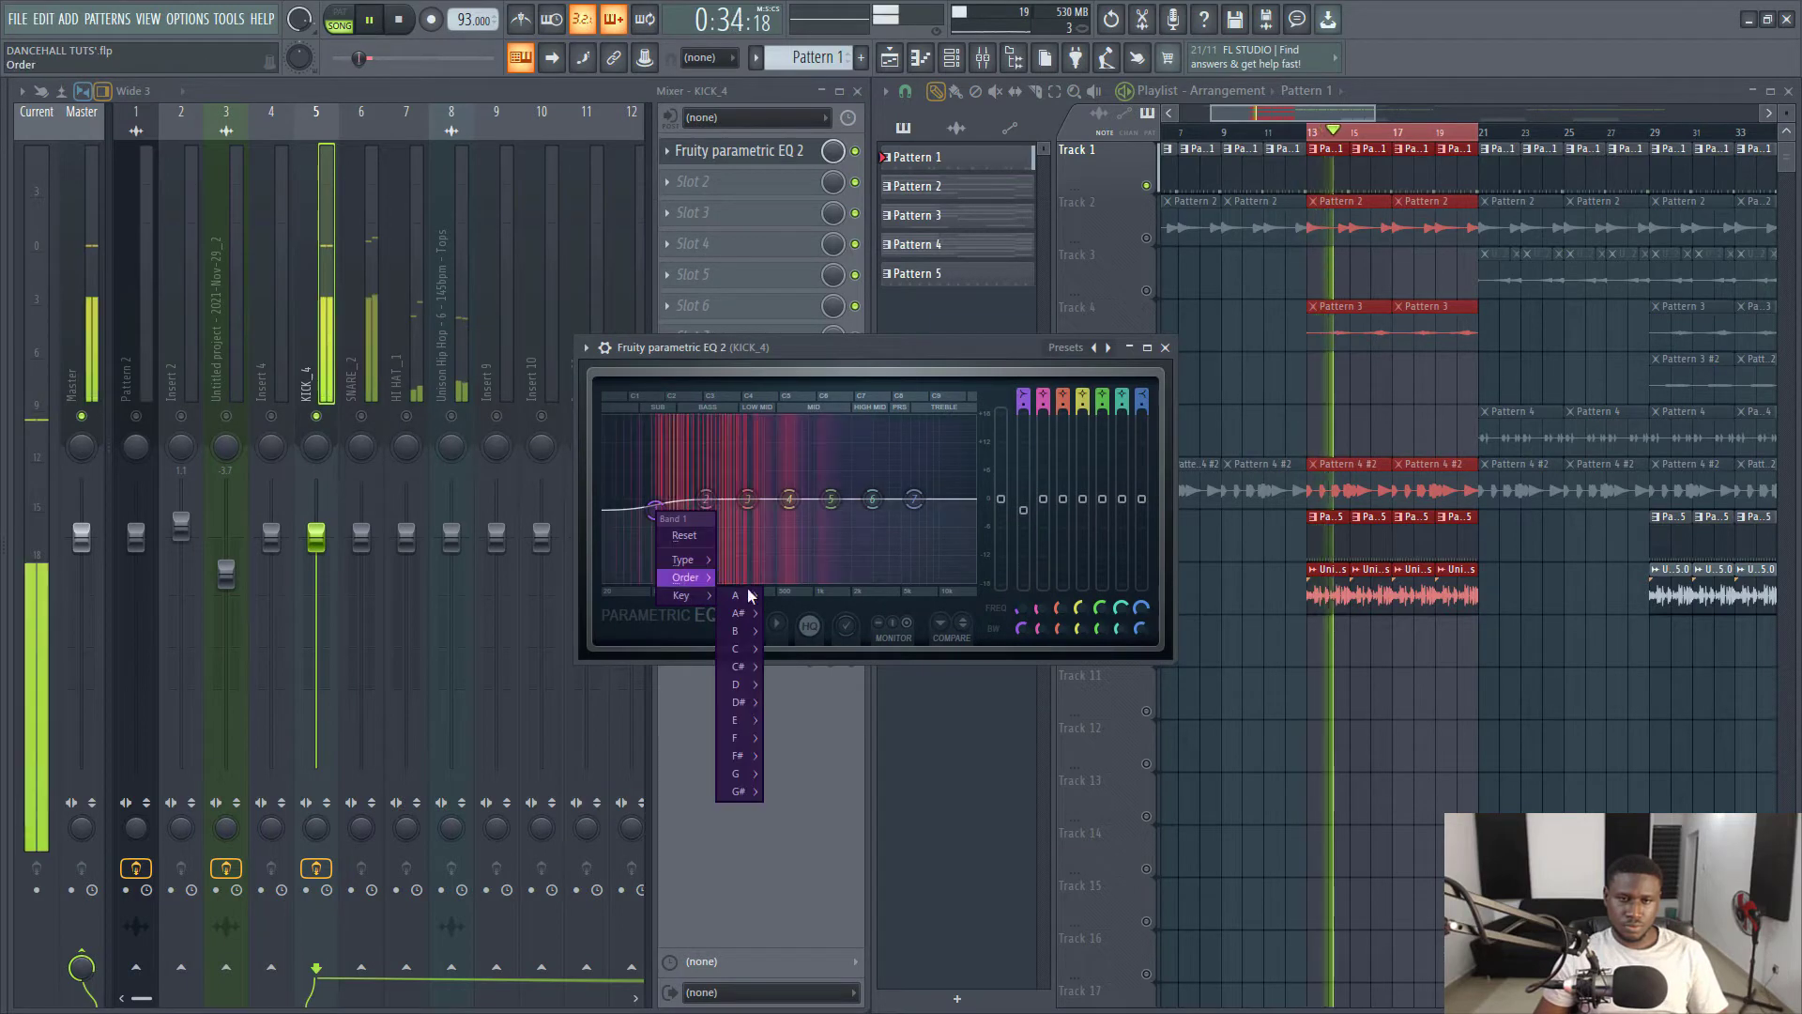
mouse_move(686, 577)
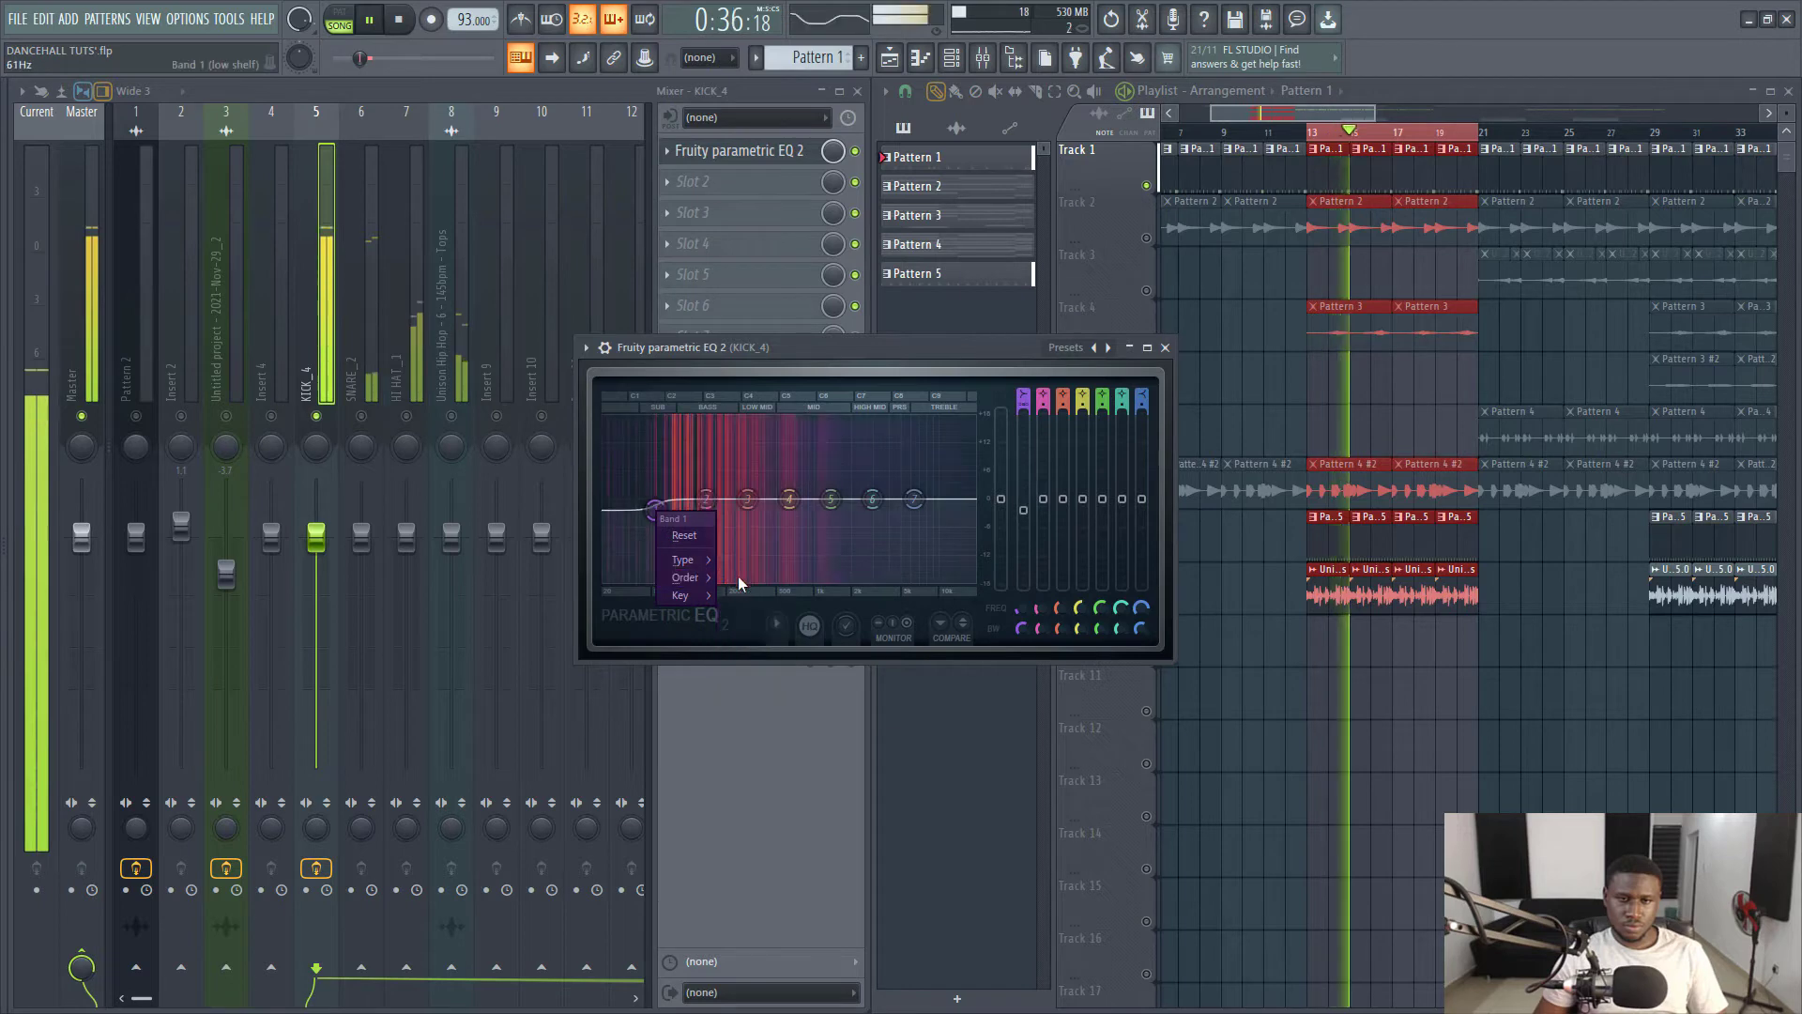
click(754, 613)
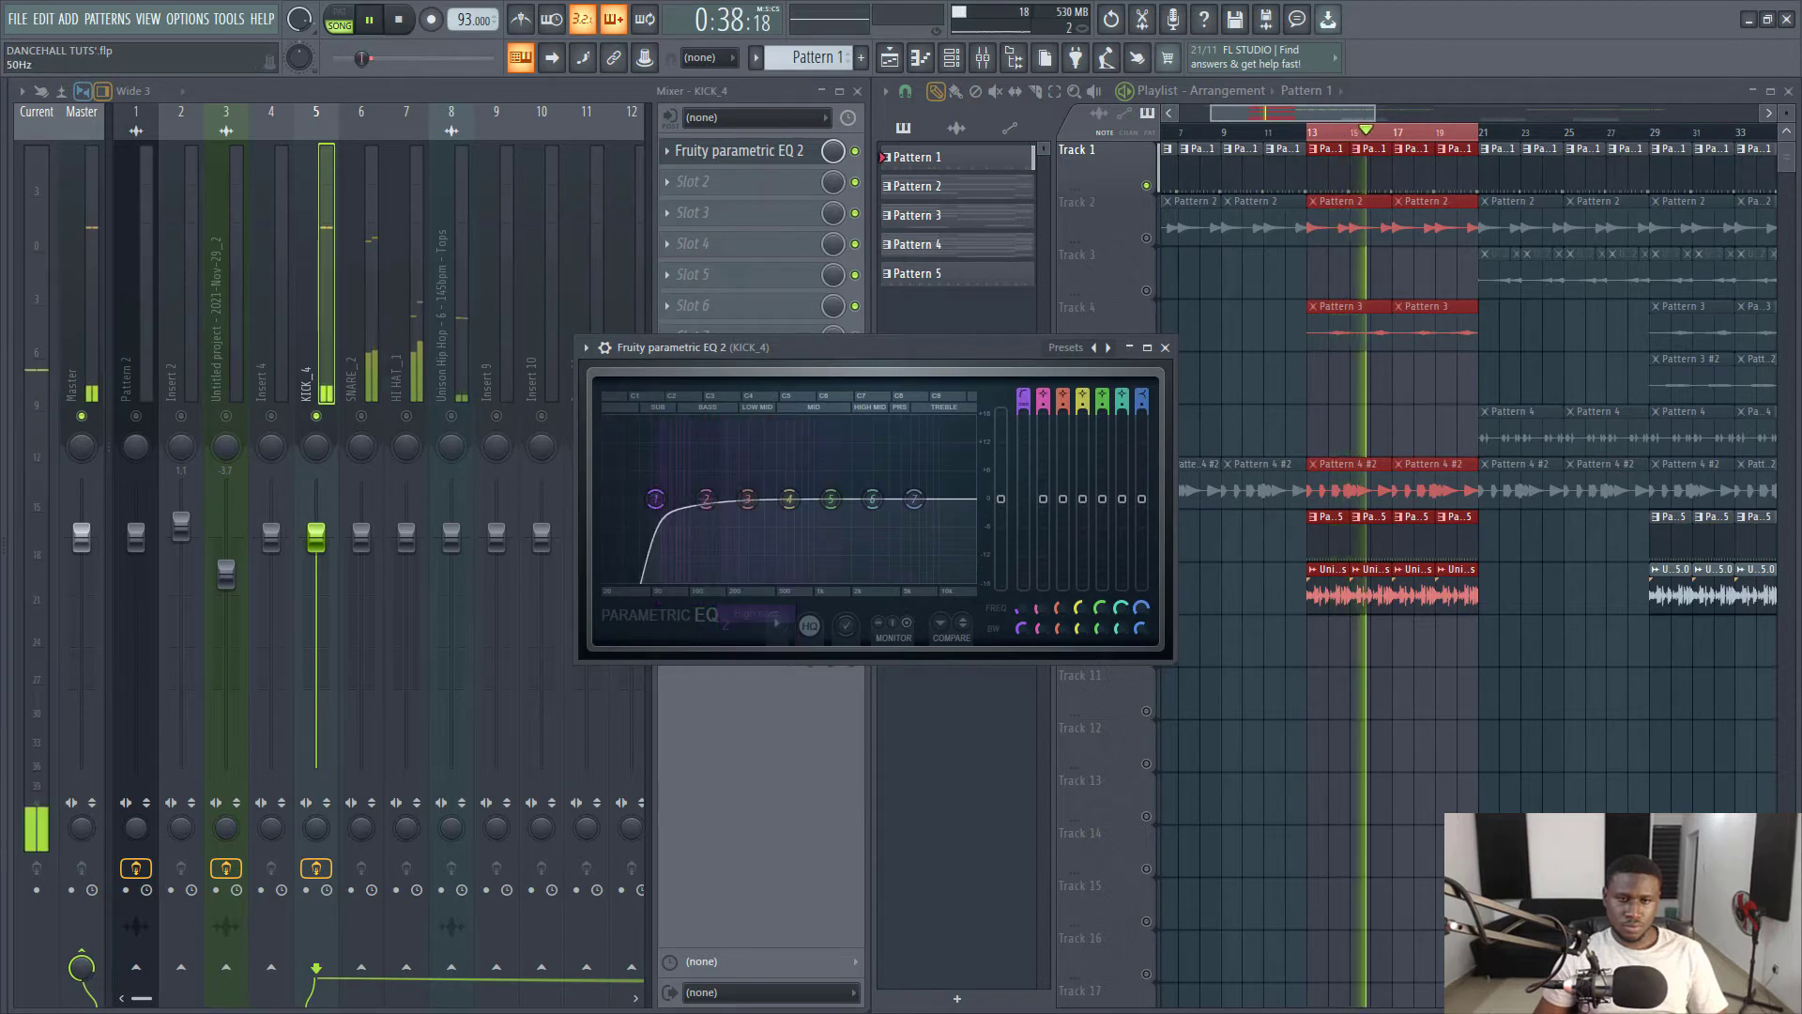
drag(656, 498, 635, 498)
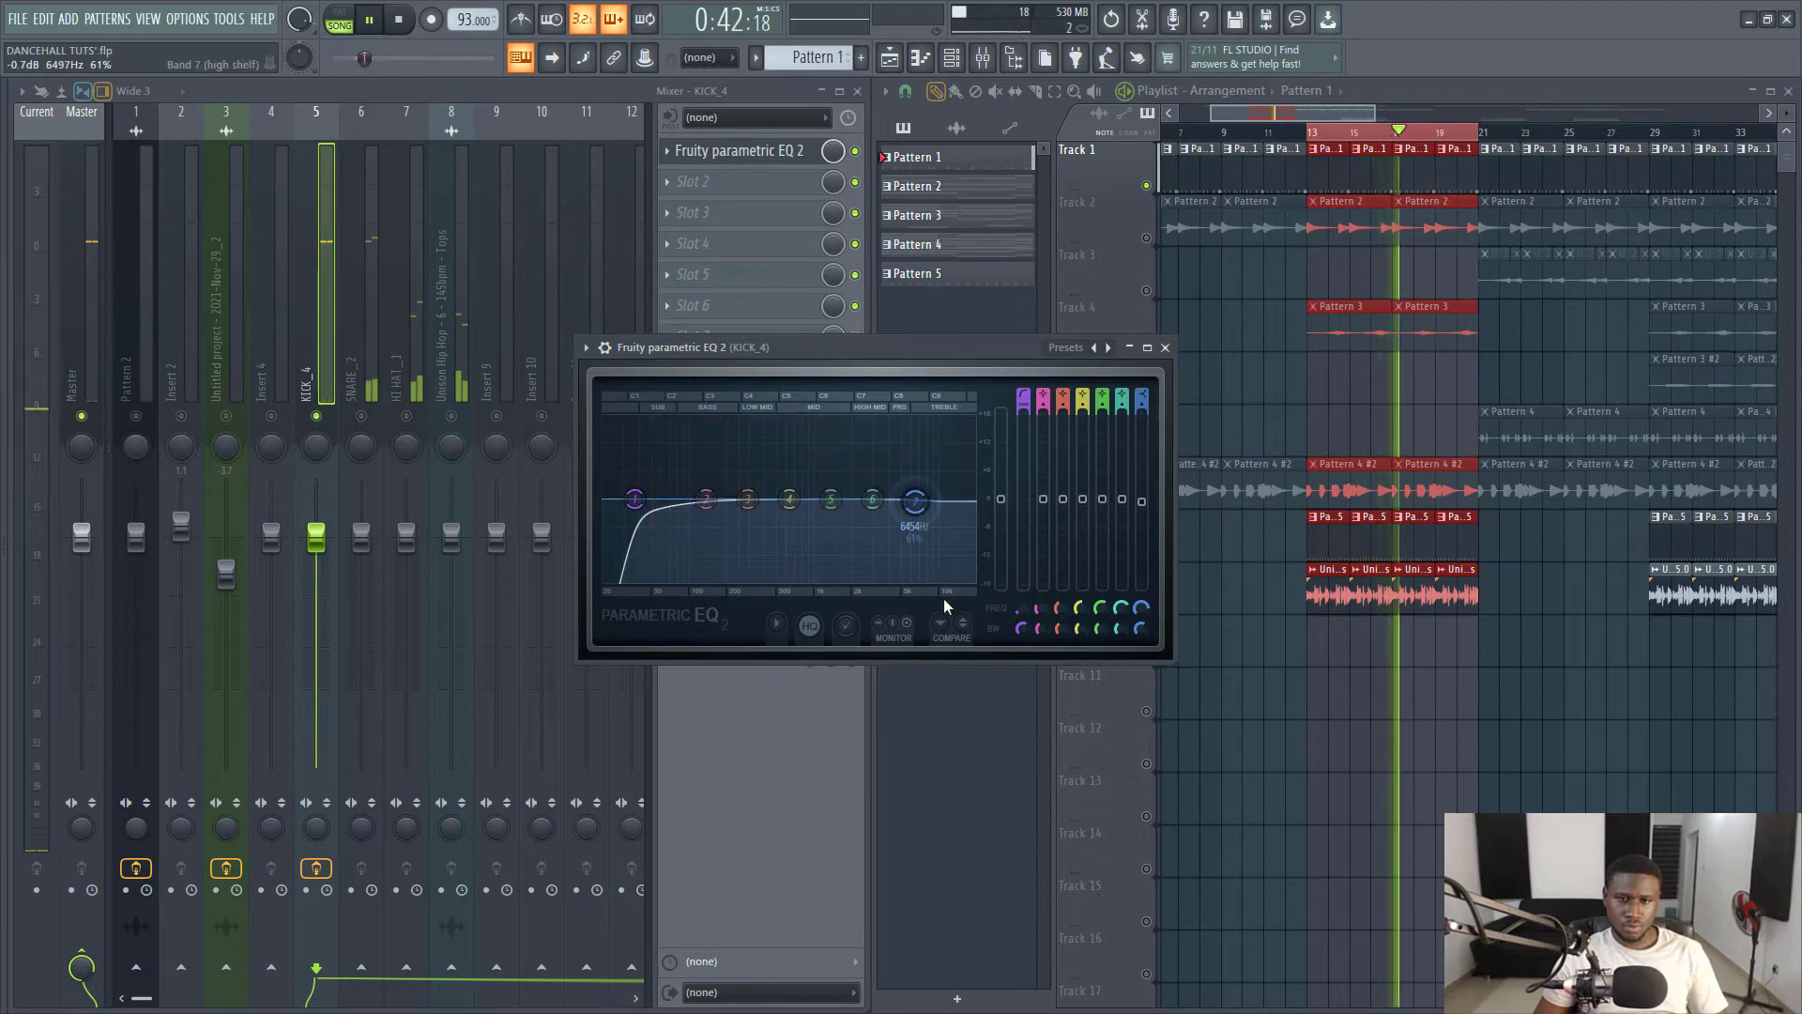
Set band 7 of the kick's EQ to Low pass, lower its cutoff to around band 6, and close the EQ.
drag(914, 499, 914, 547)
right_click(914, 547)
mouse_move(941, 597)
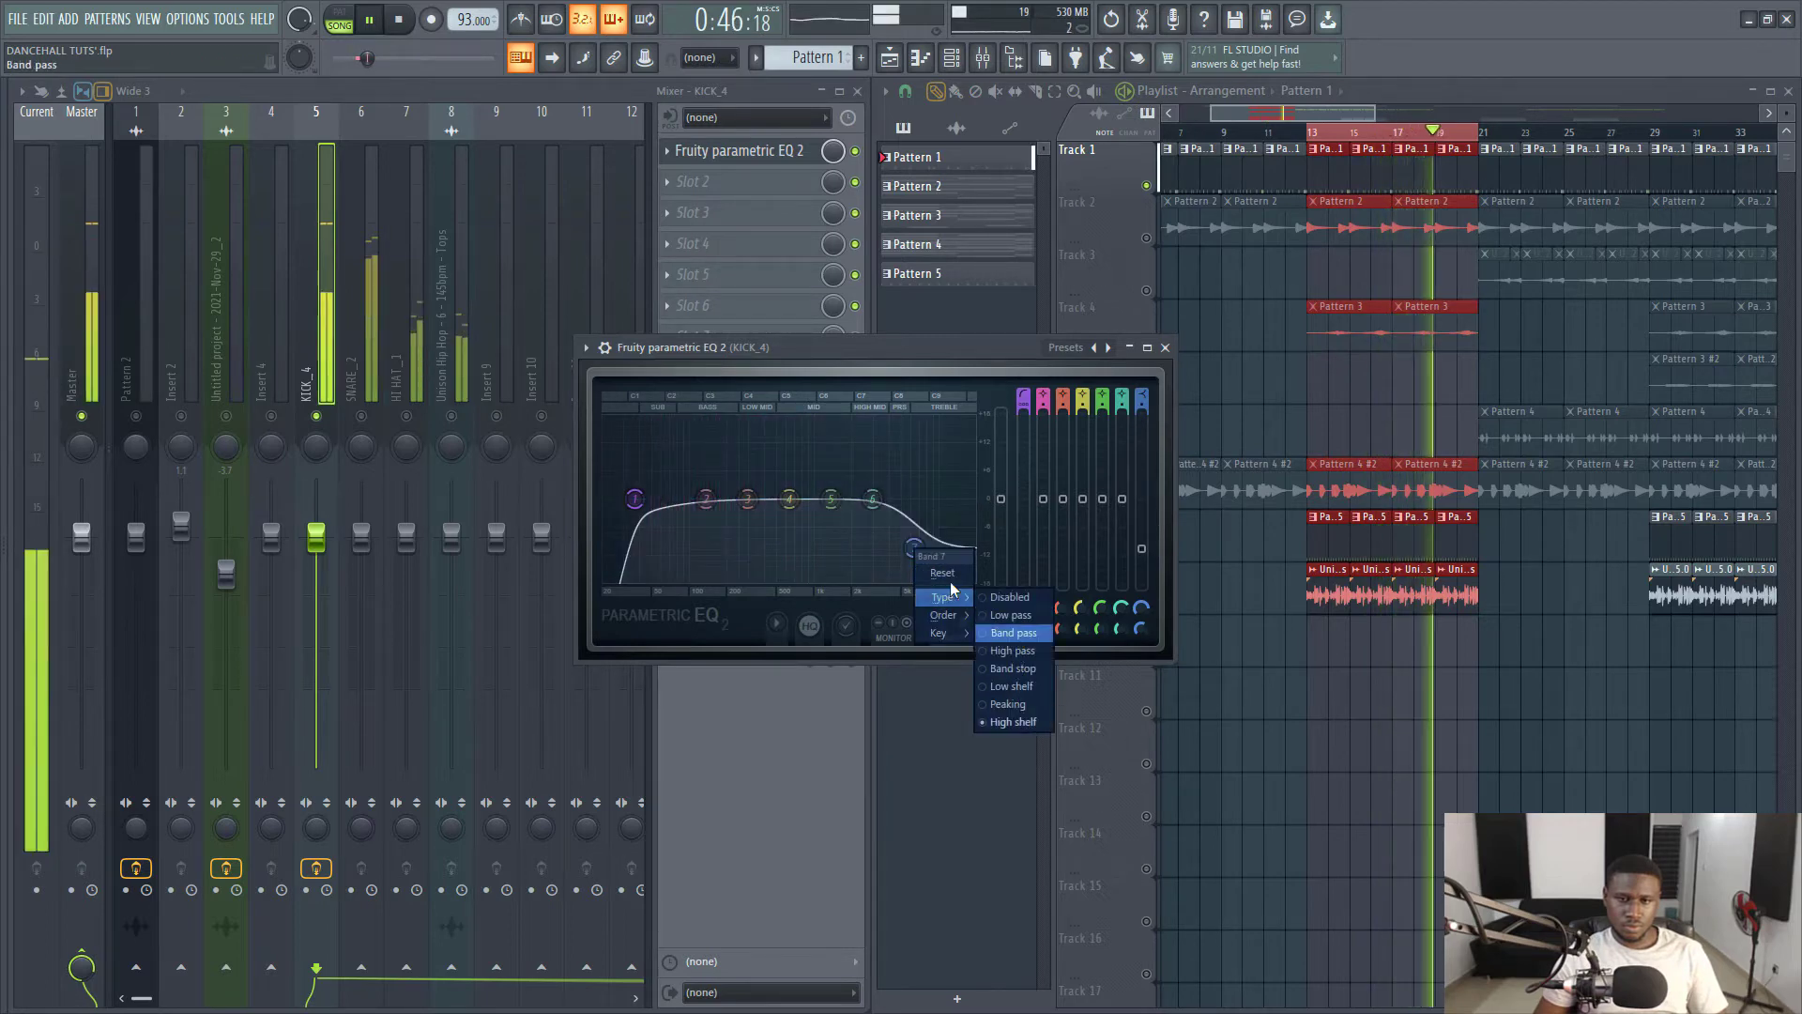
click(1012, 615)
drag(913, 498, 865, 499)
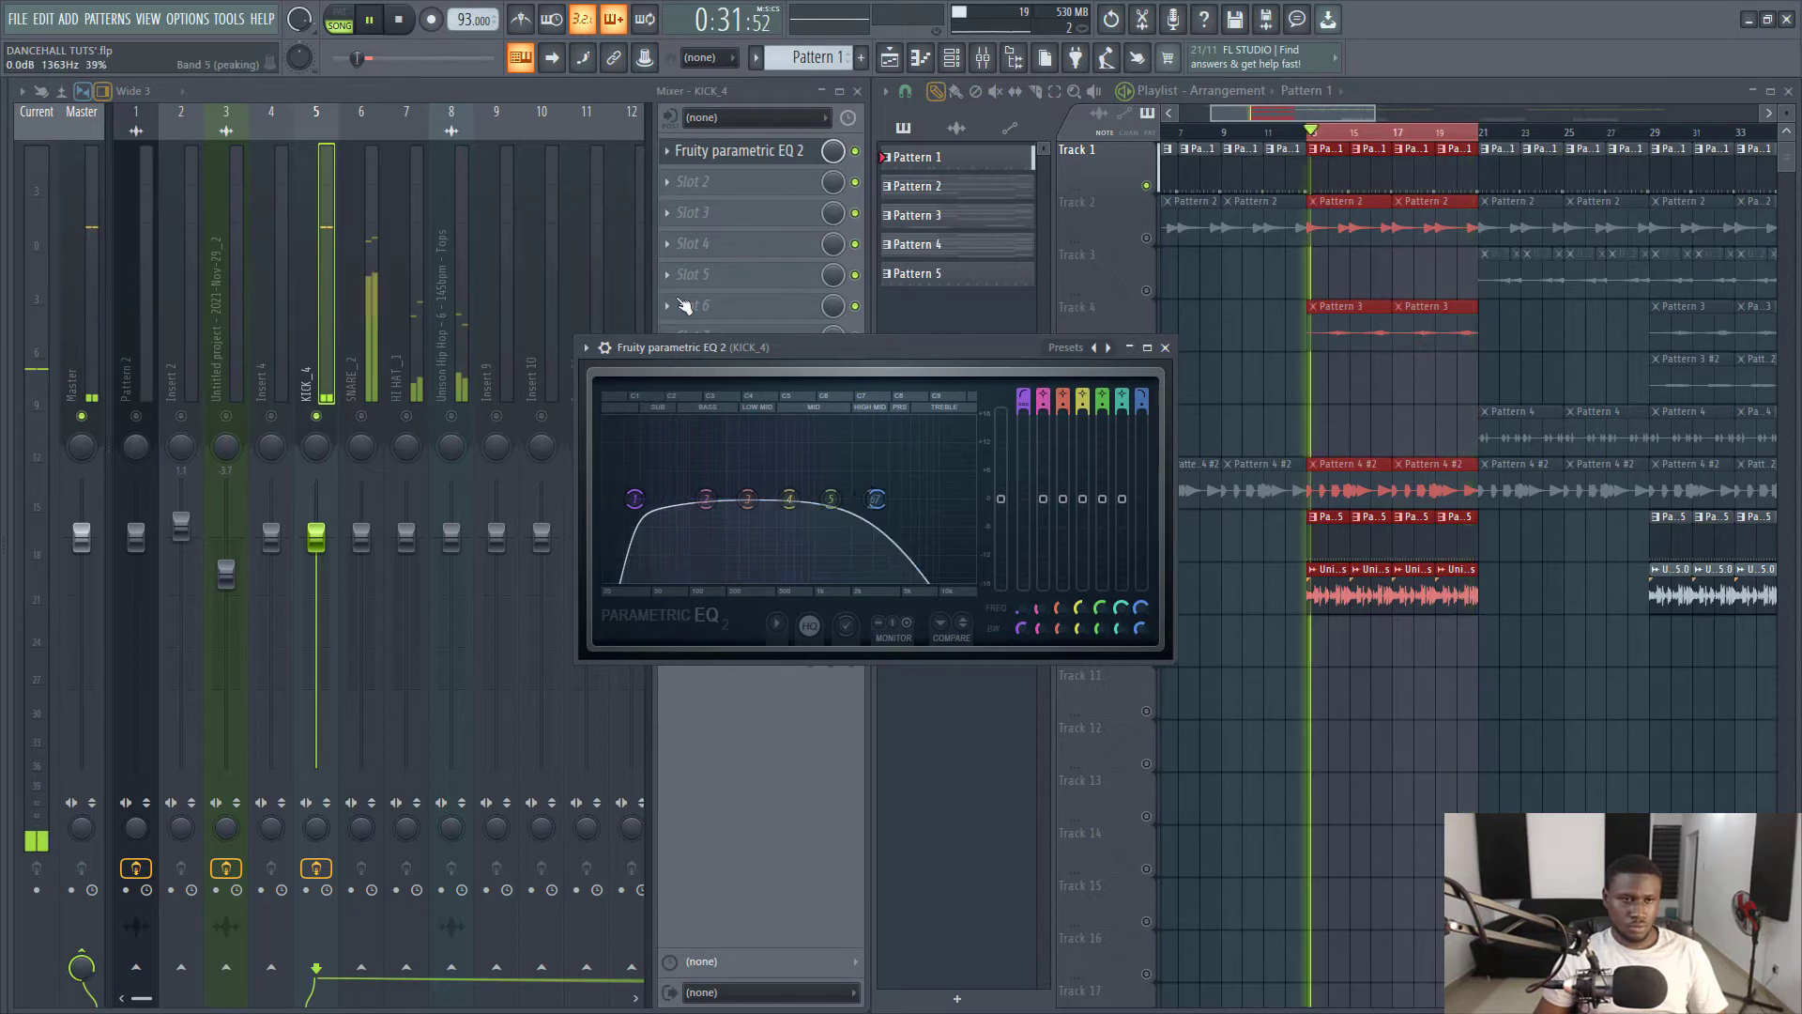
click(1165, 348)
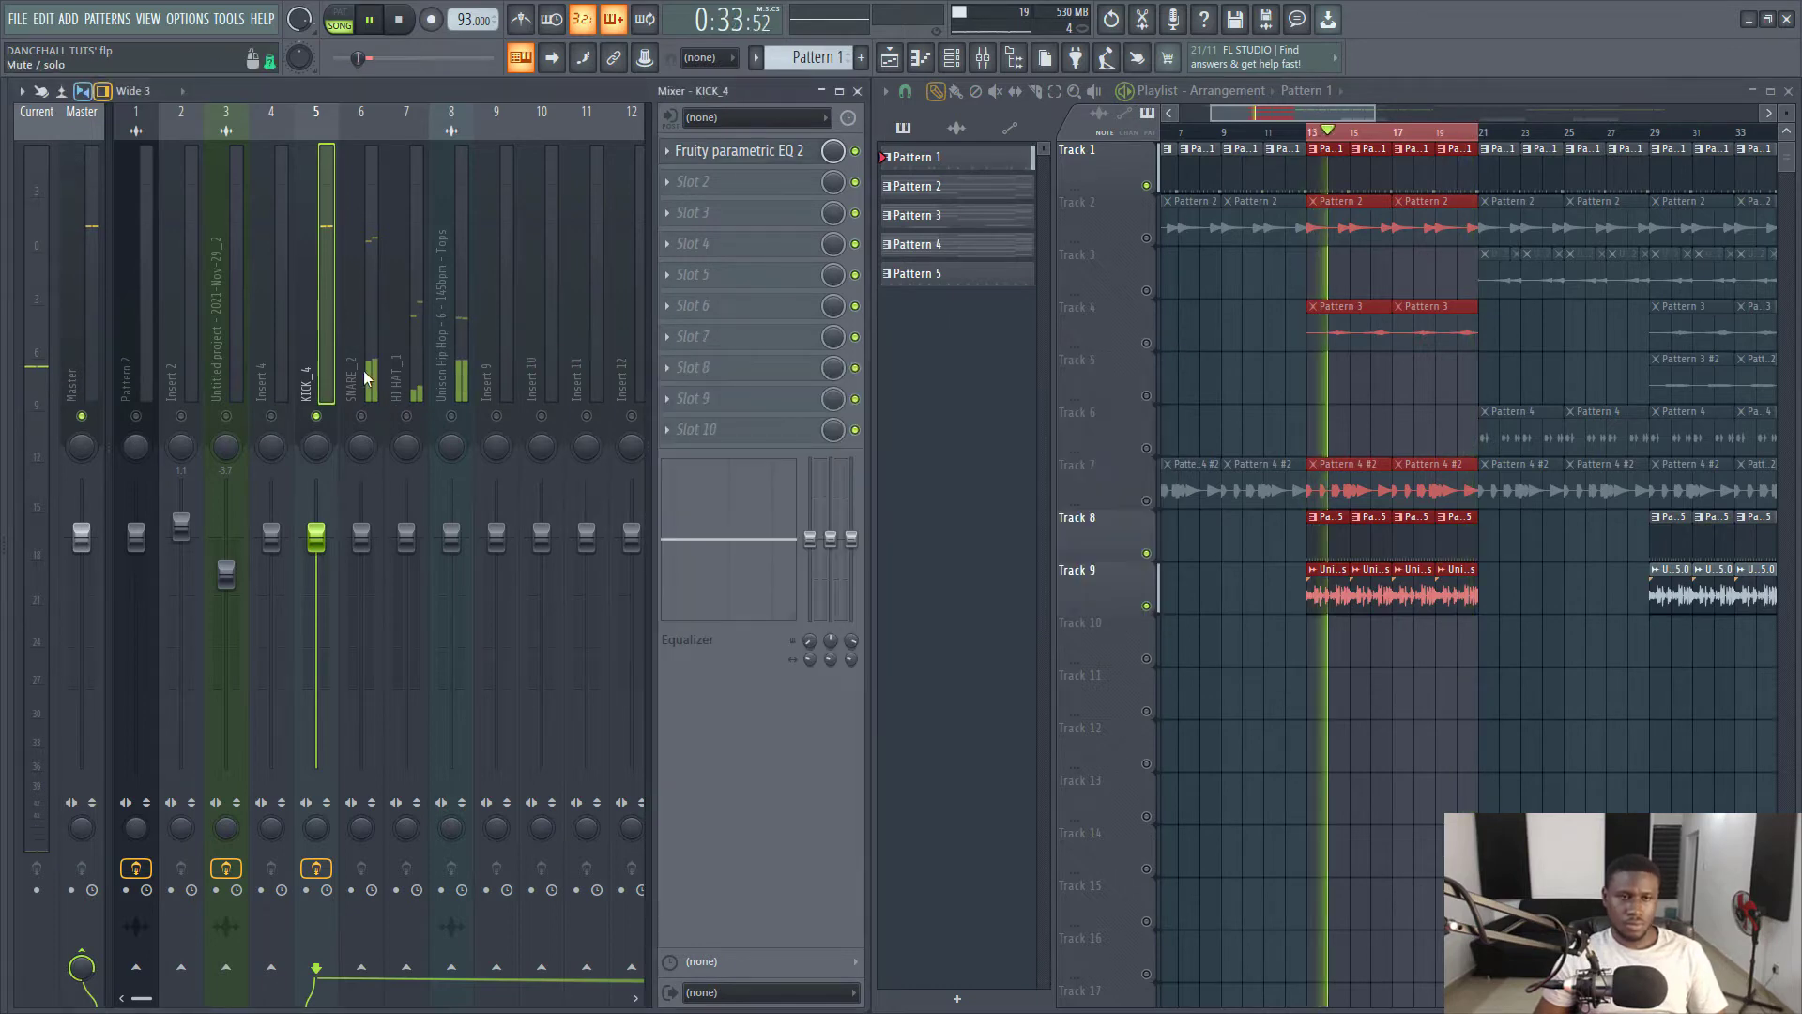
Unmute the SNARE_2 mixer track alongside the kick and lower its volume to about -1.9 dB during playback.
click(369, 382)
key(space)
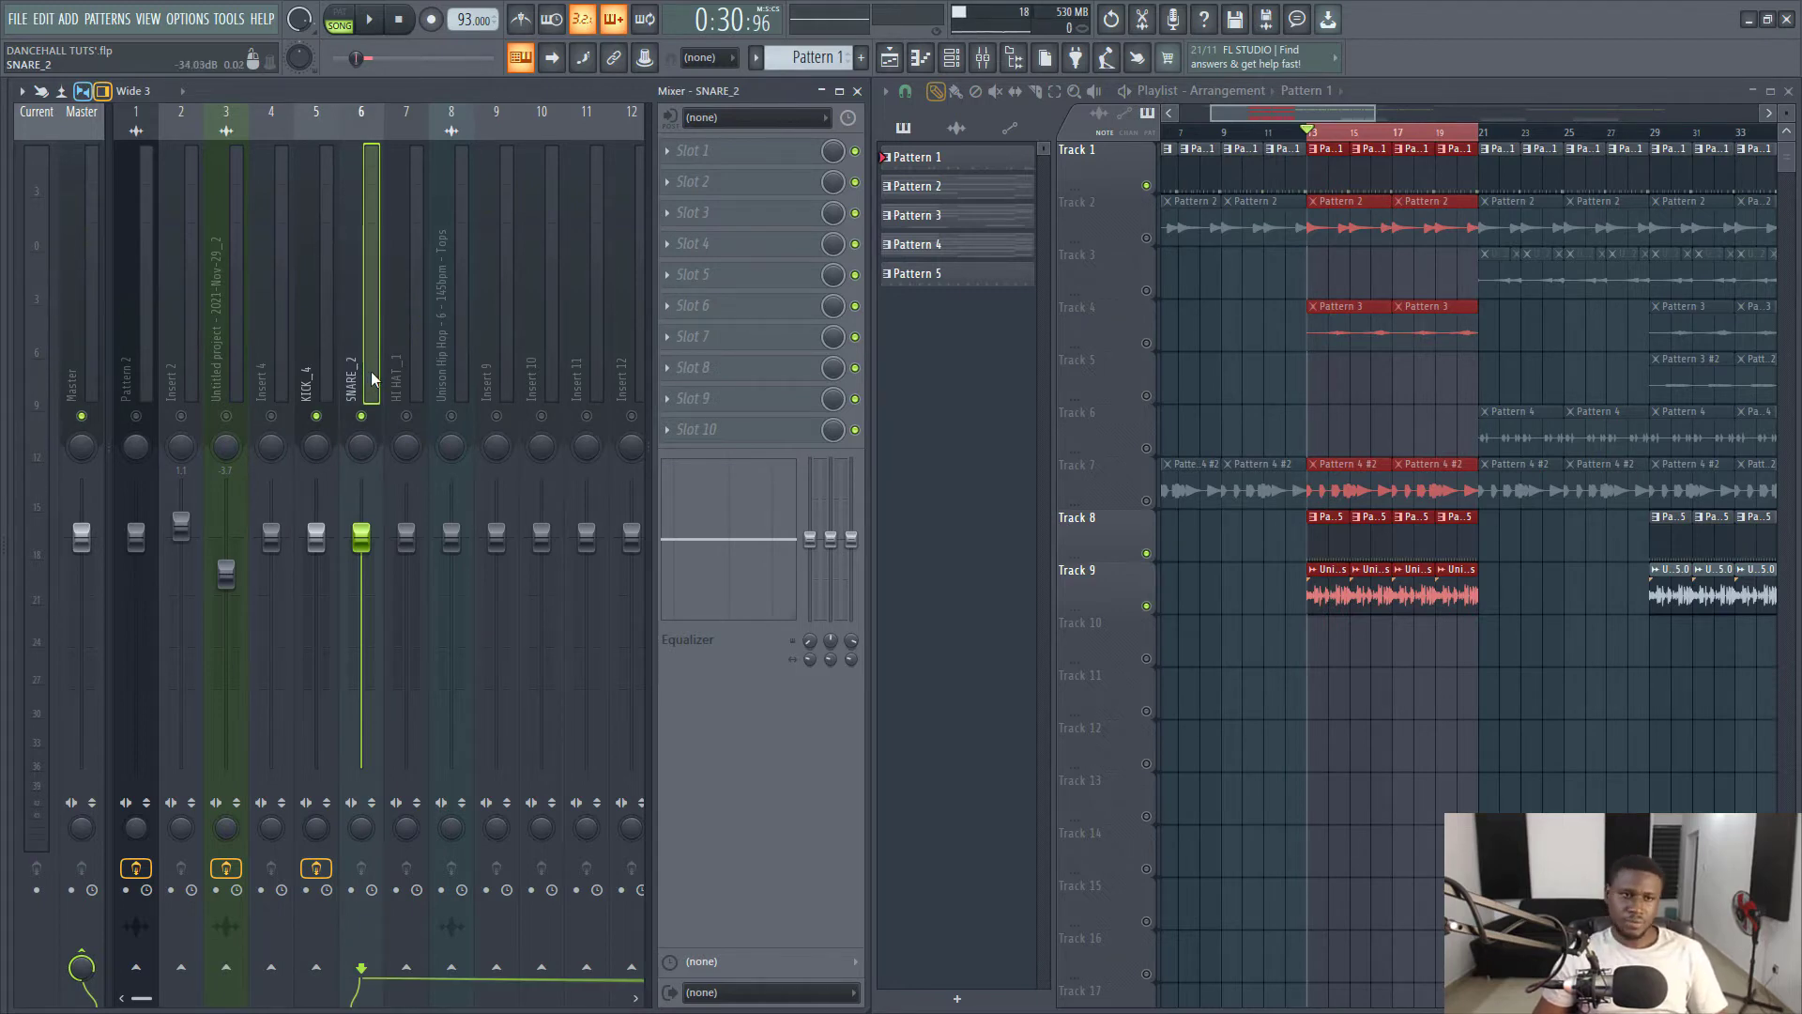
key(space)
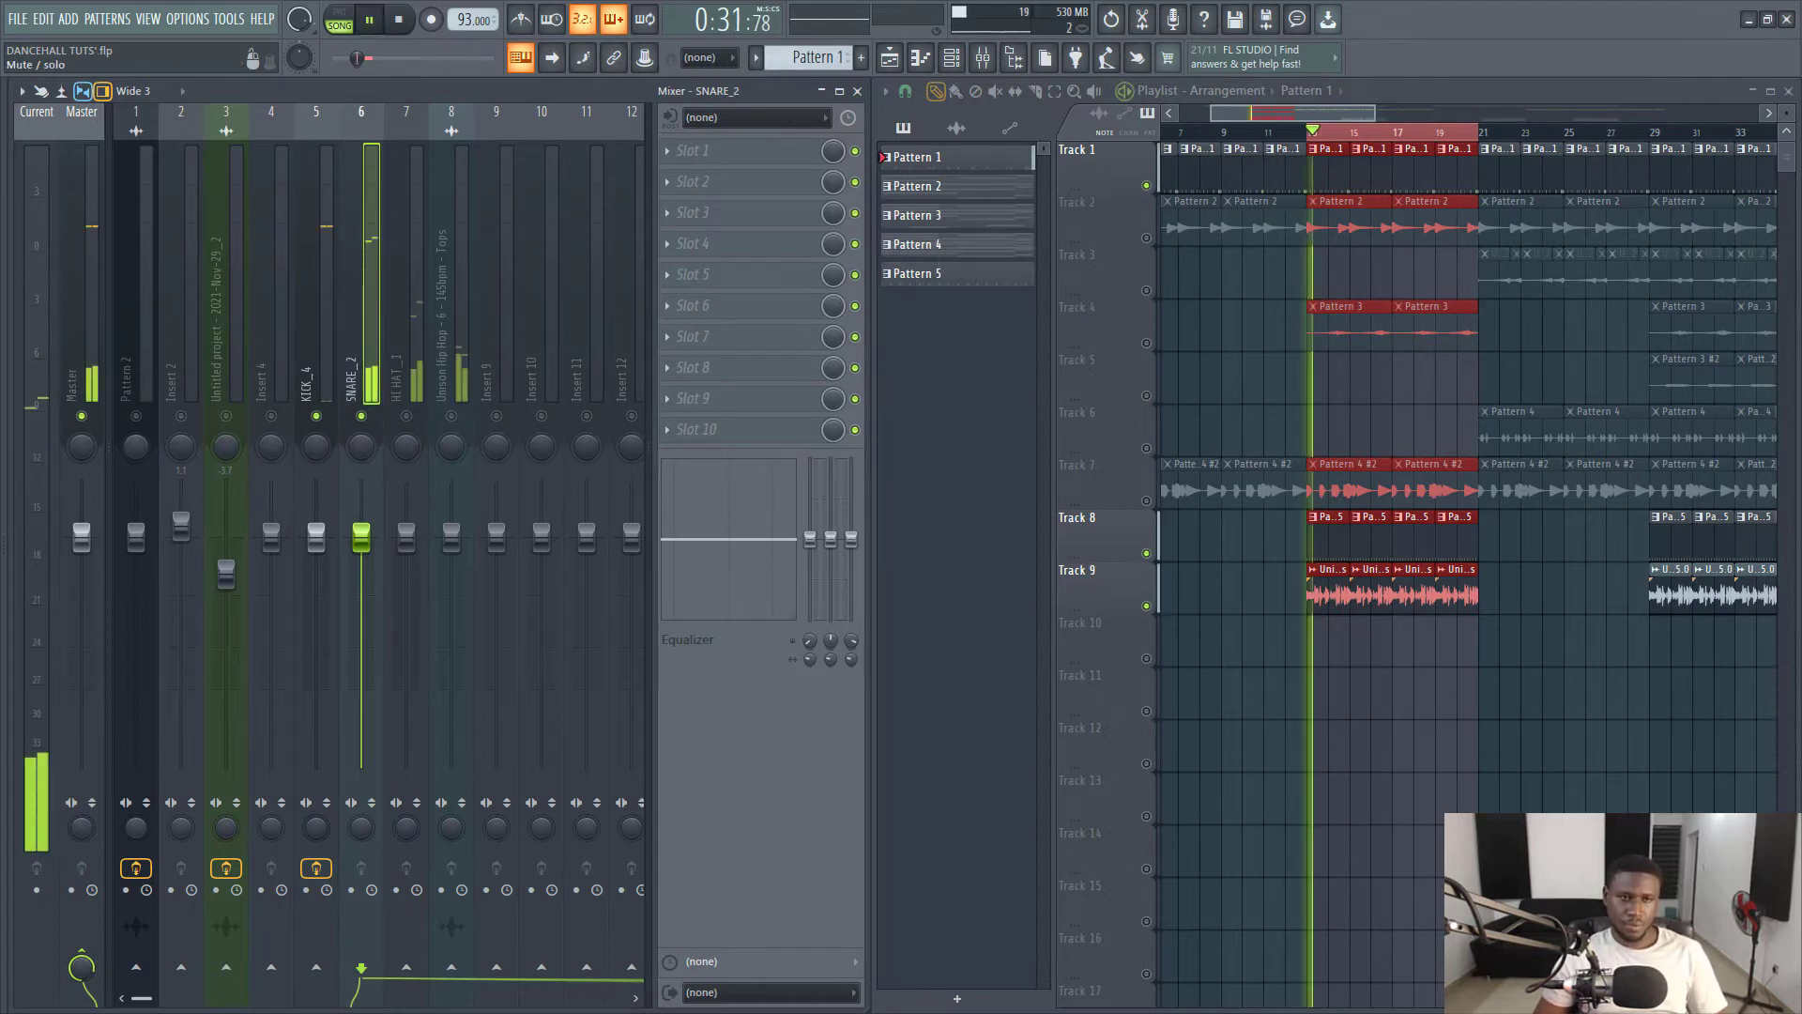
drag(362, 536, 376, 565)
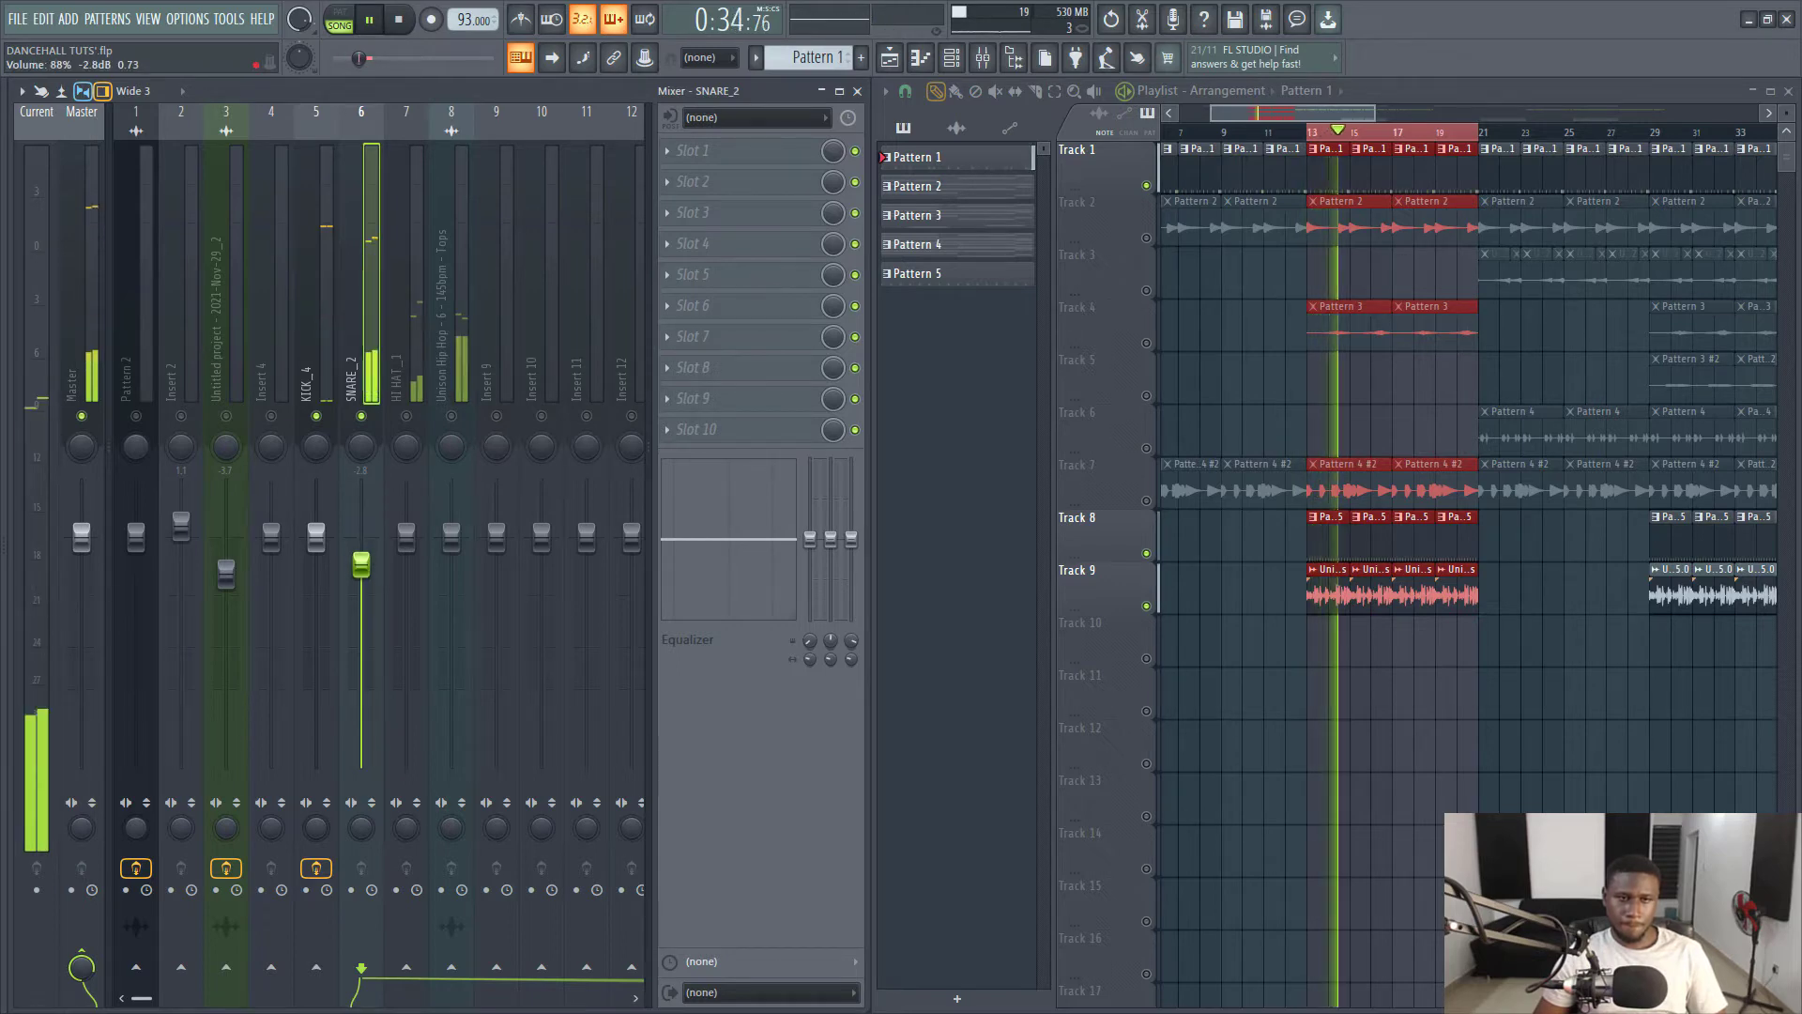
Load Fruity Parametric EQ 2 on SNARE_2, reducing the highs slightly with band 7 and cutting the lows strongly with band 1.
click(714, 150)
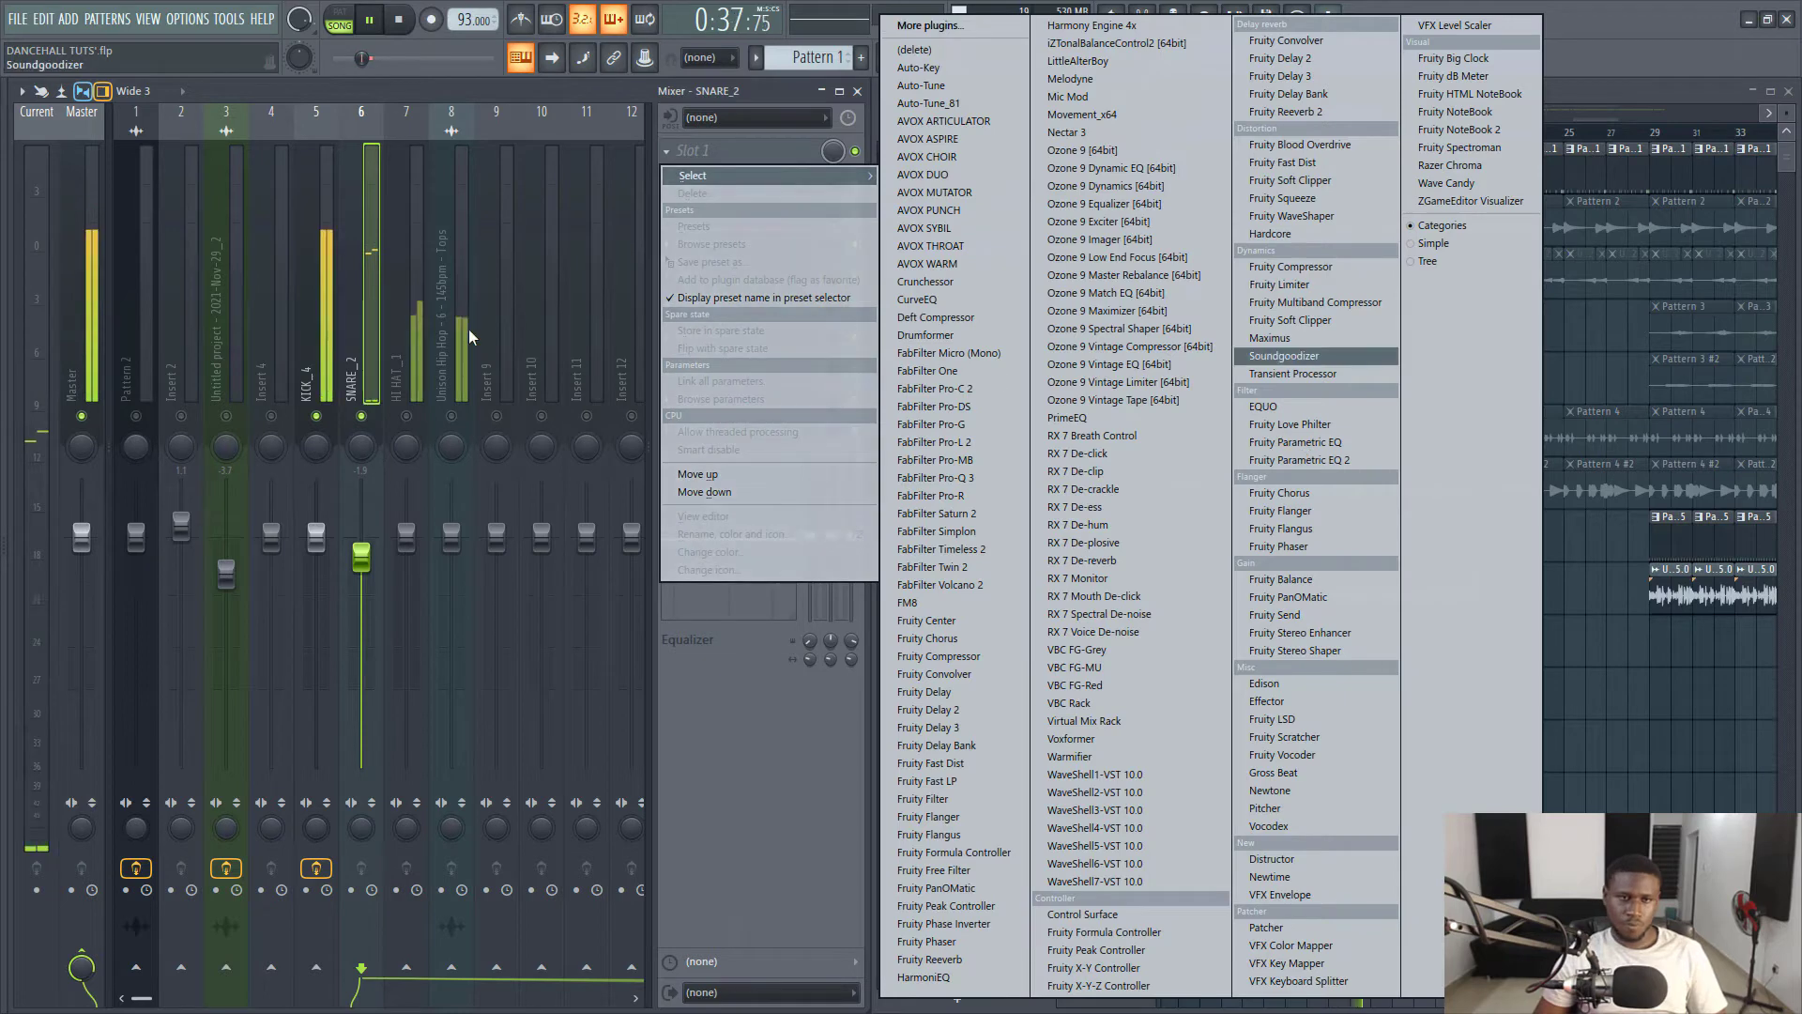
click(1295, 460)
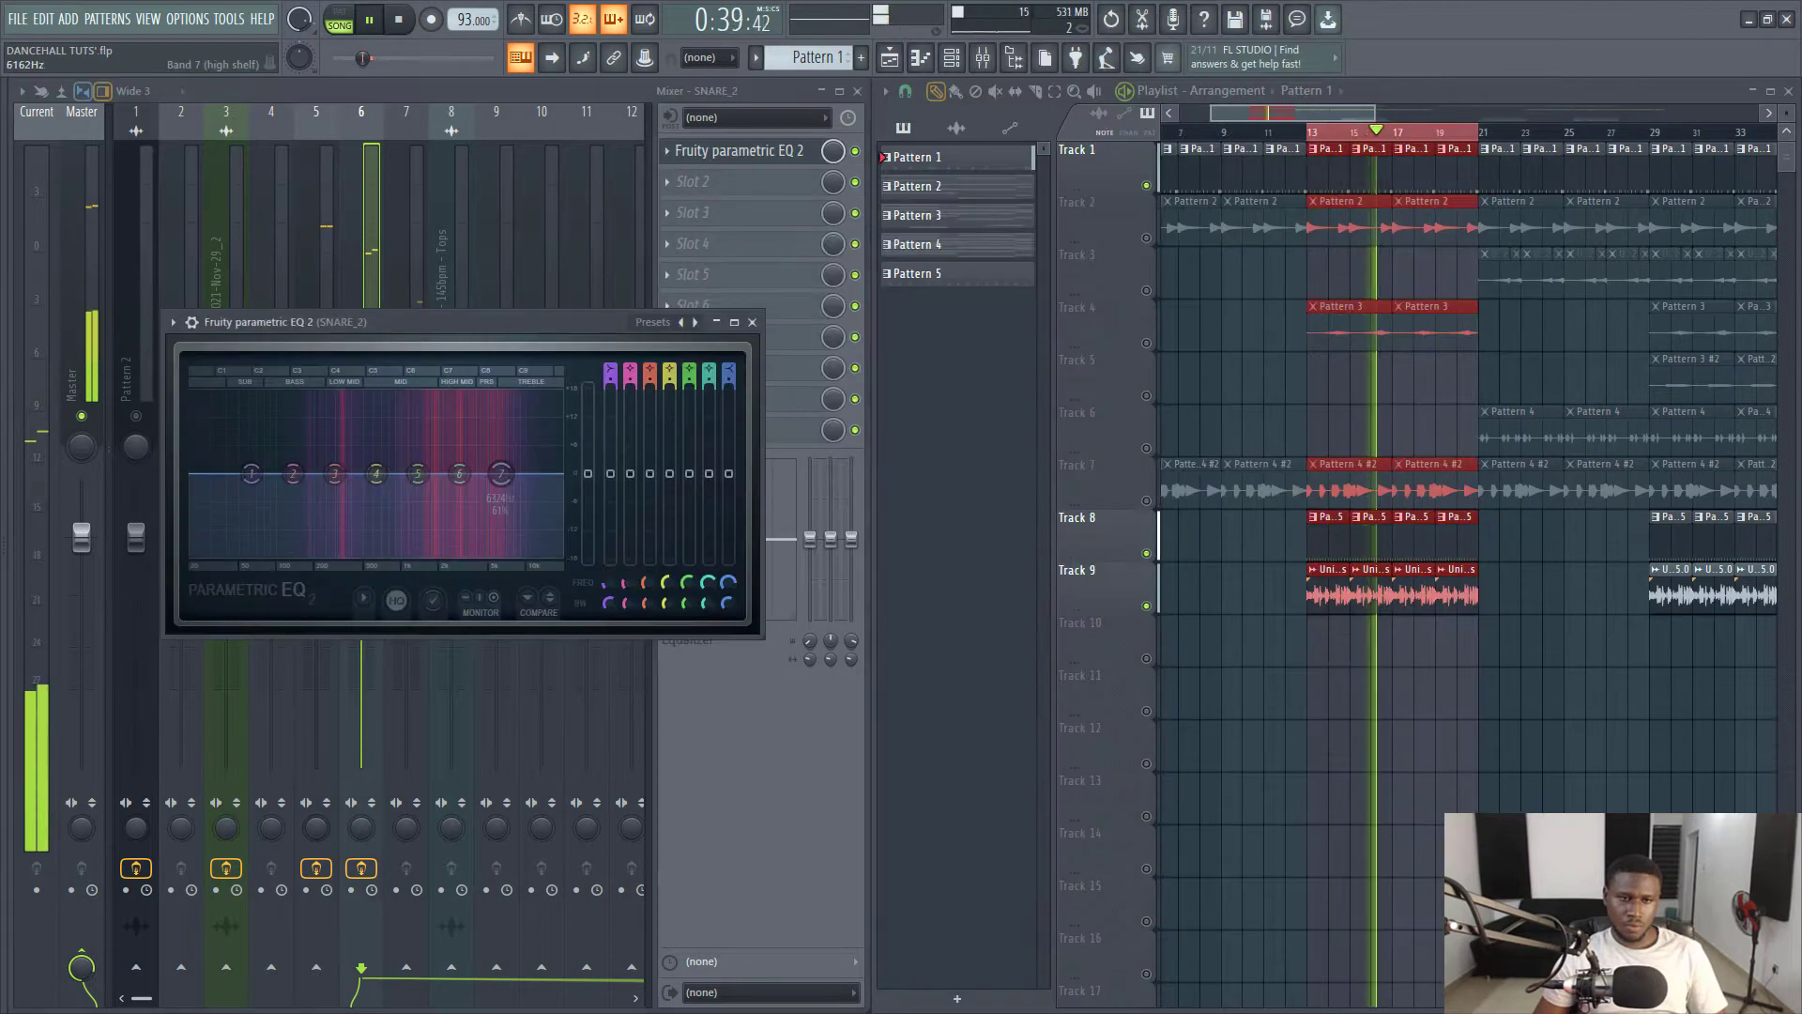
drag(501, 474, 508, 502)
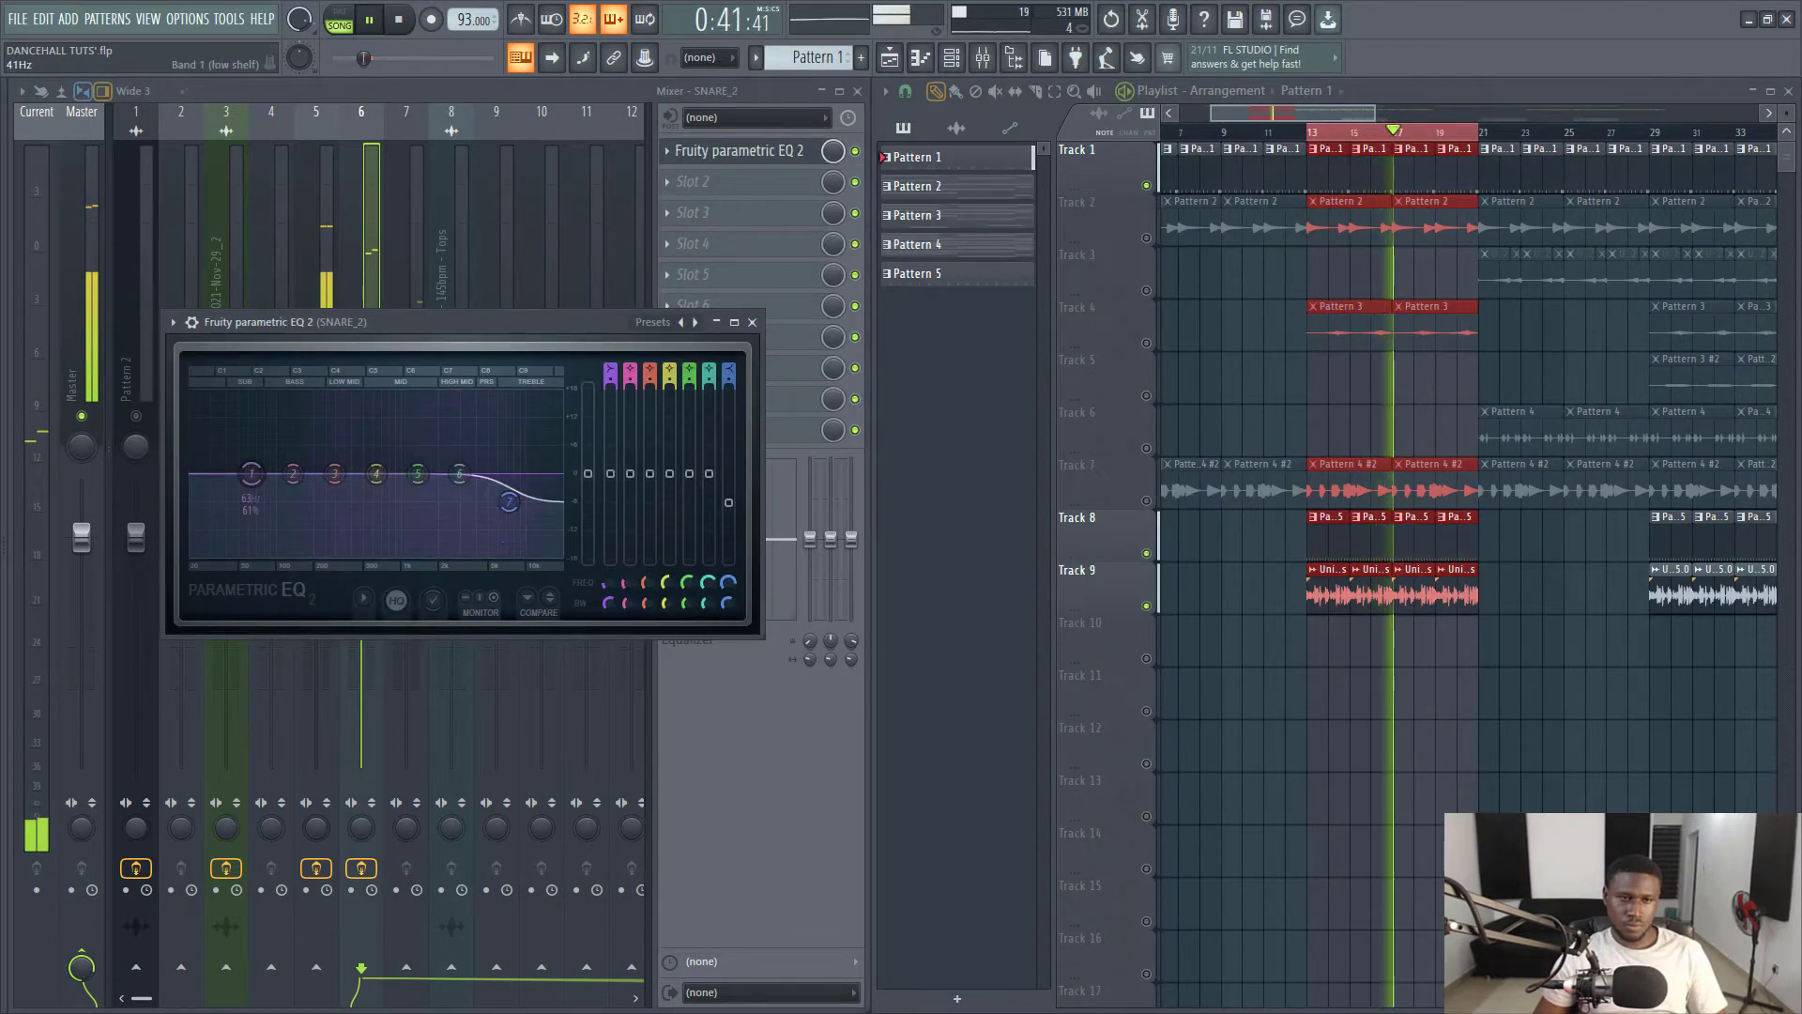
drag(251, 474, 323, 550)
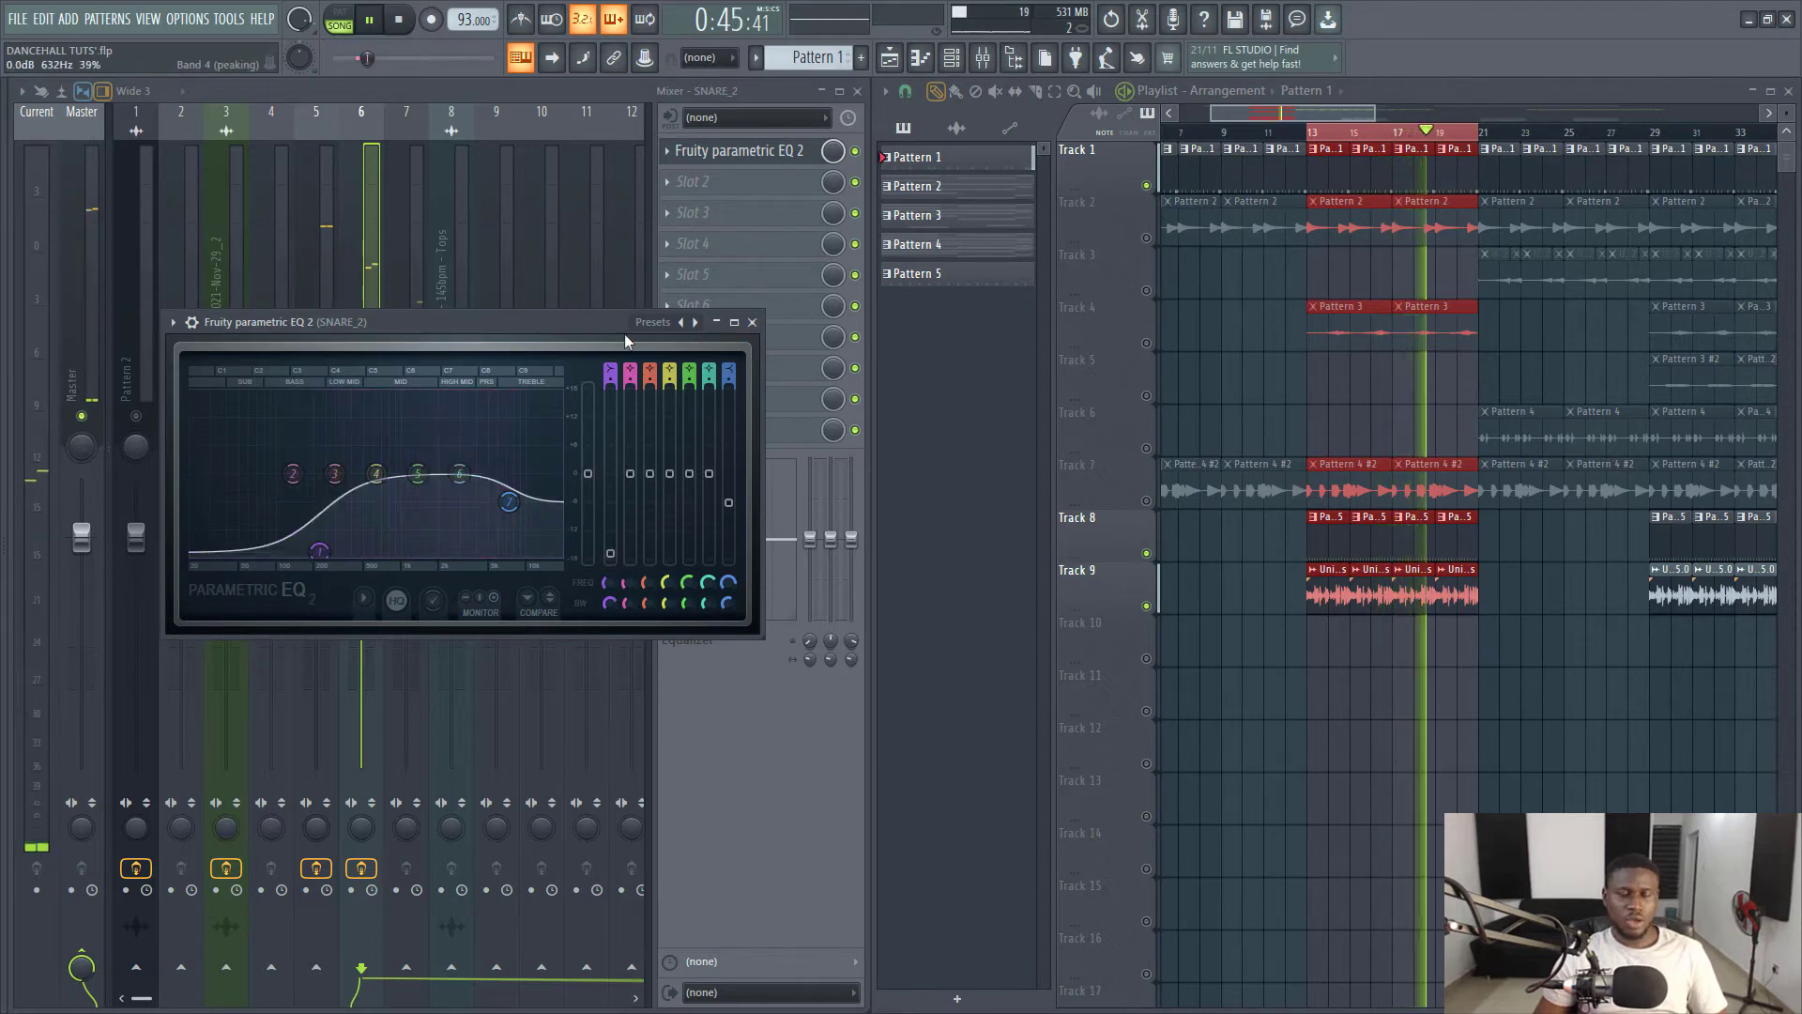
key(space)
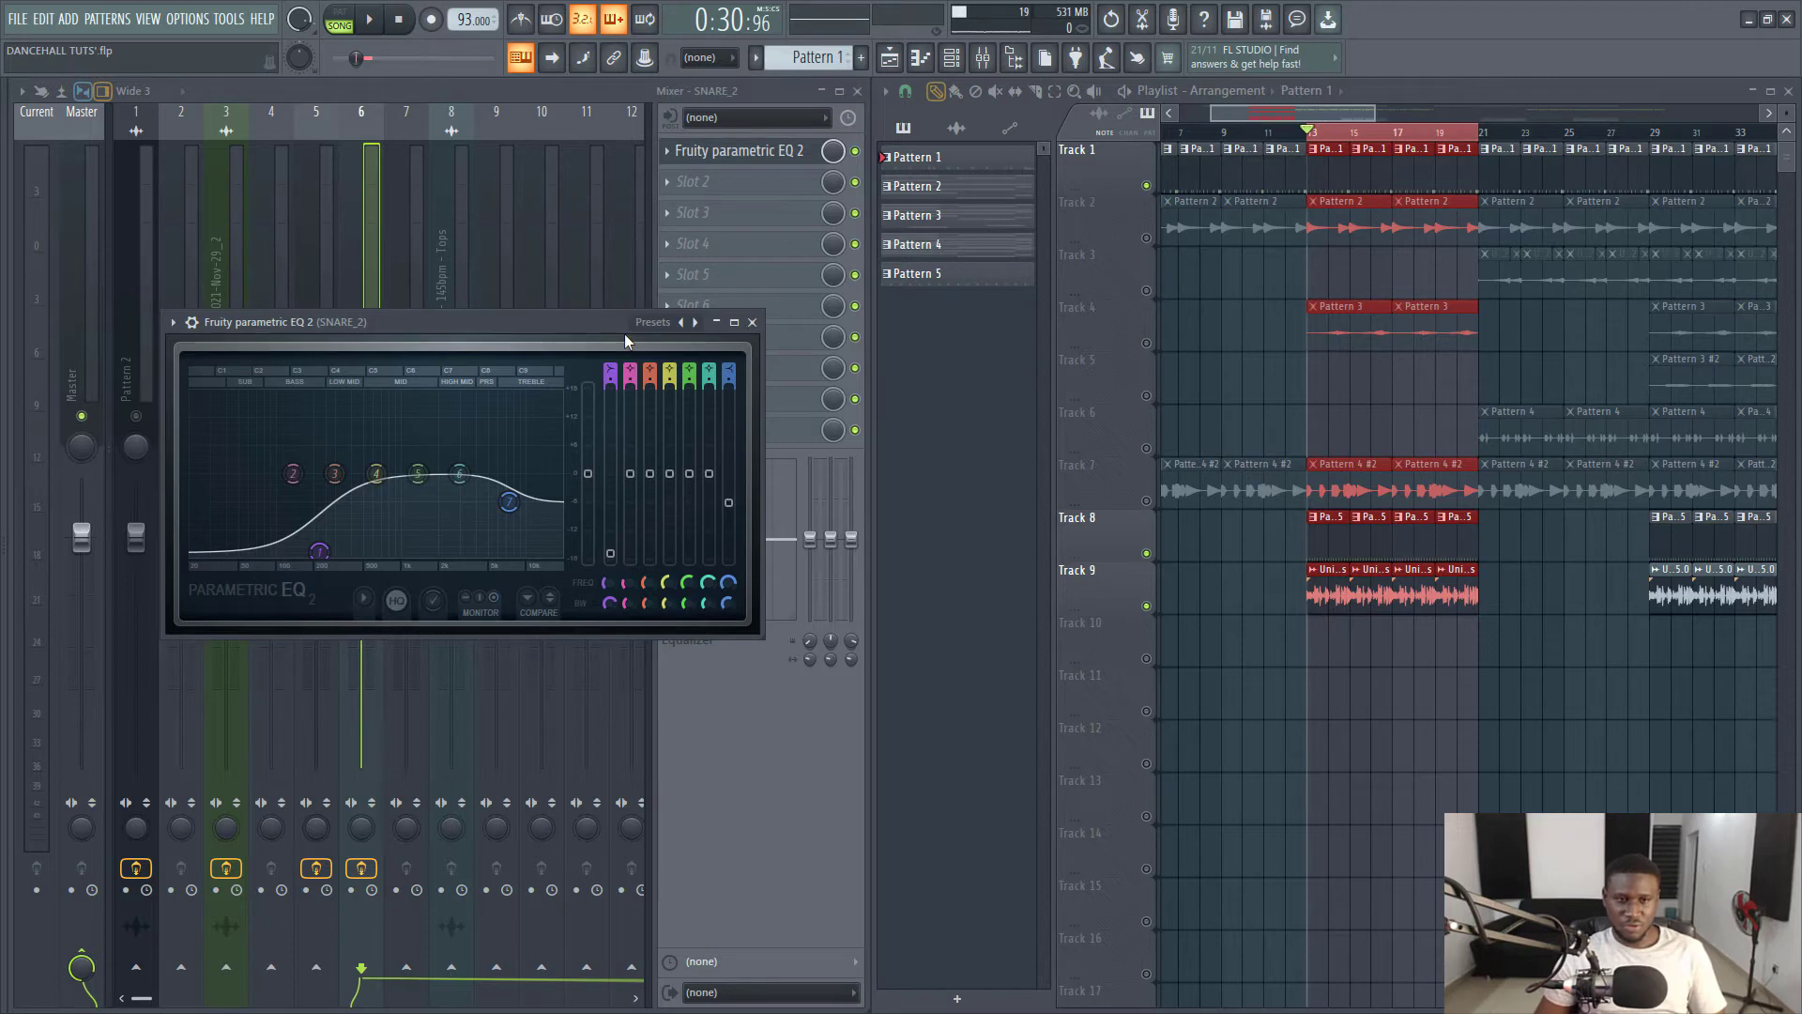
Move the snare's EQ window clear of the mixer tracks, nudge band 1 slightly higher in frequency during playback, and close it.
drag(500, 330, 787, 370)
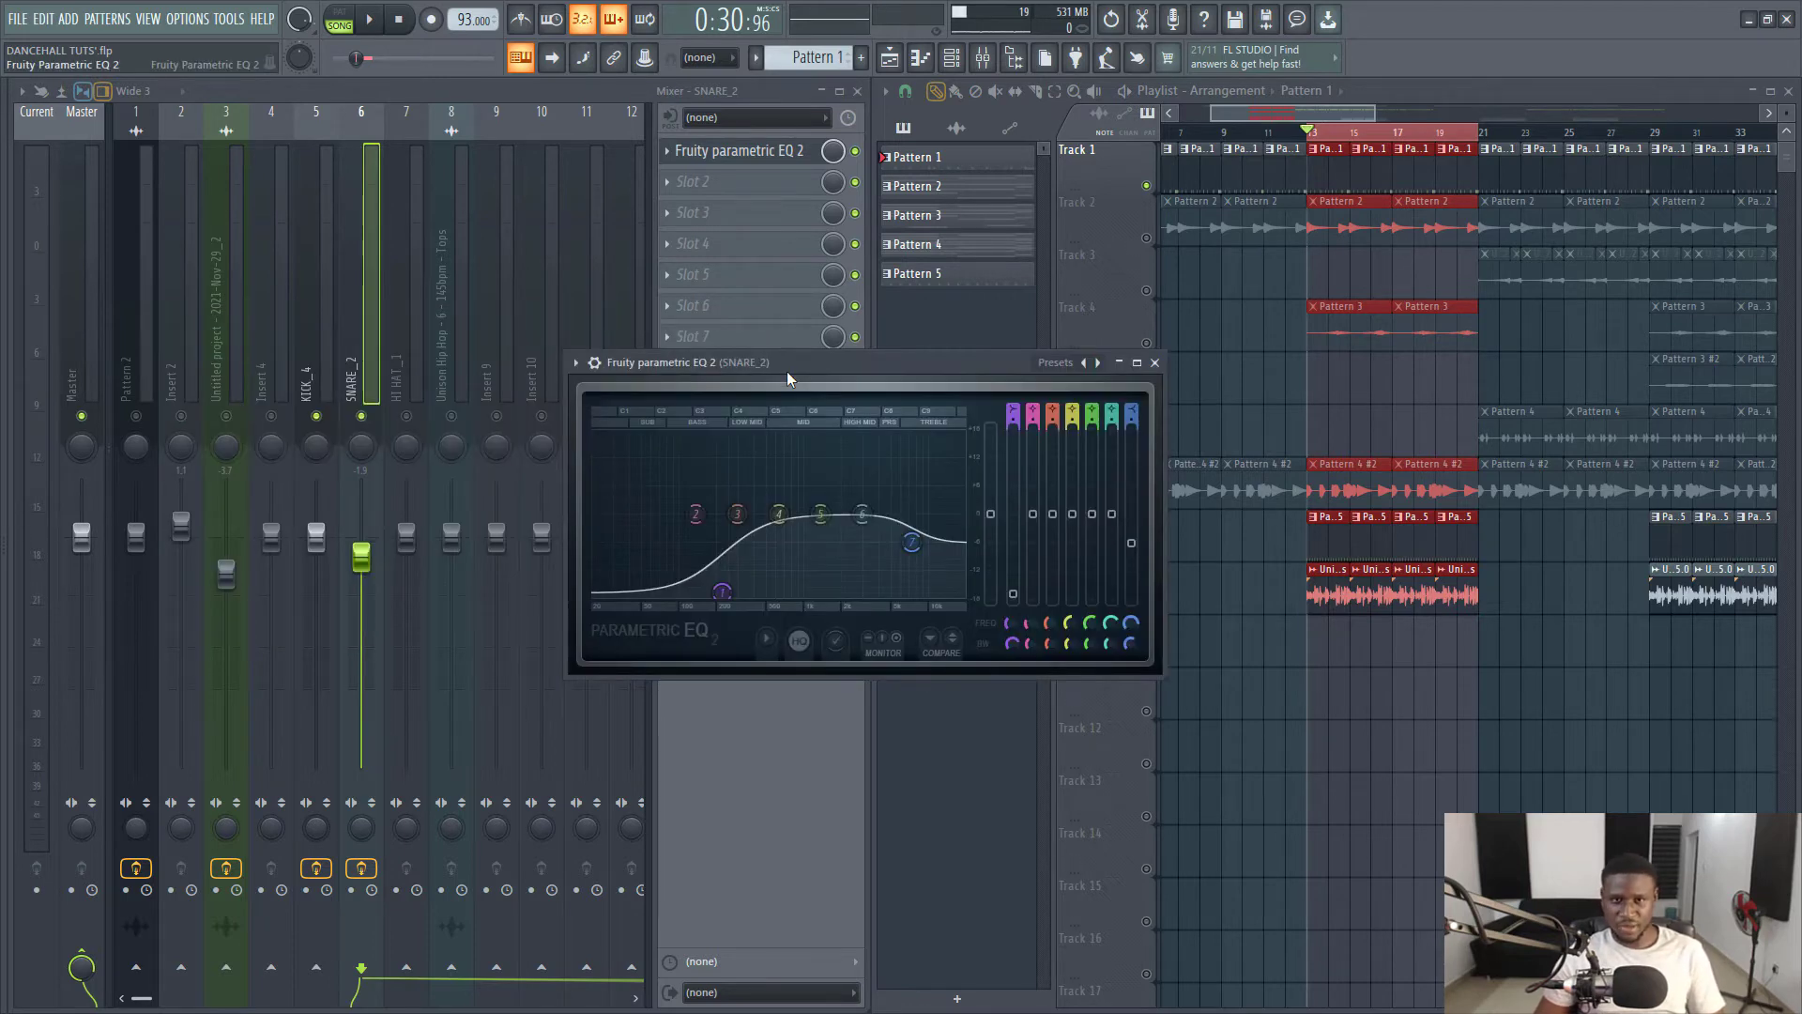
key(space)
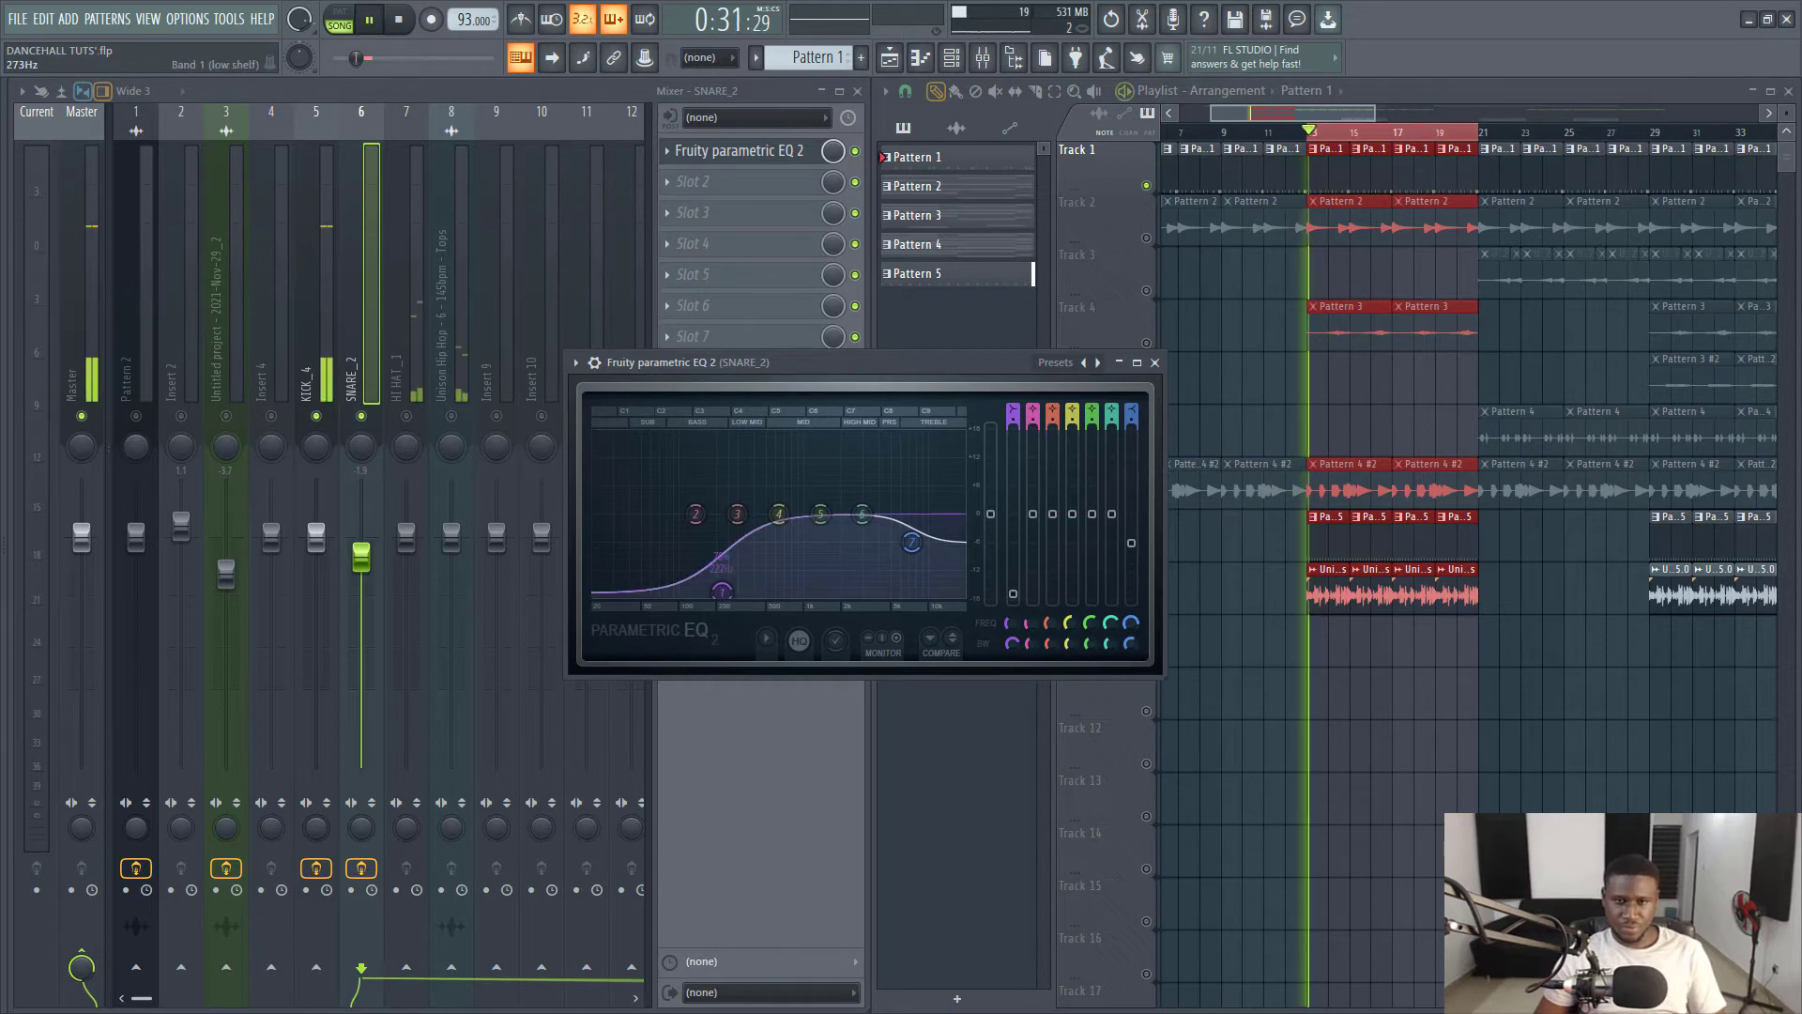
drag(722, 591, 726, 590)
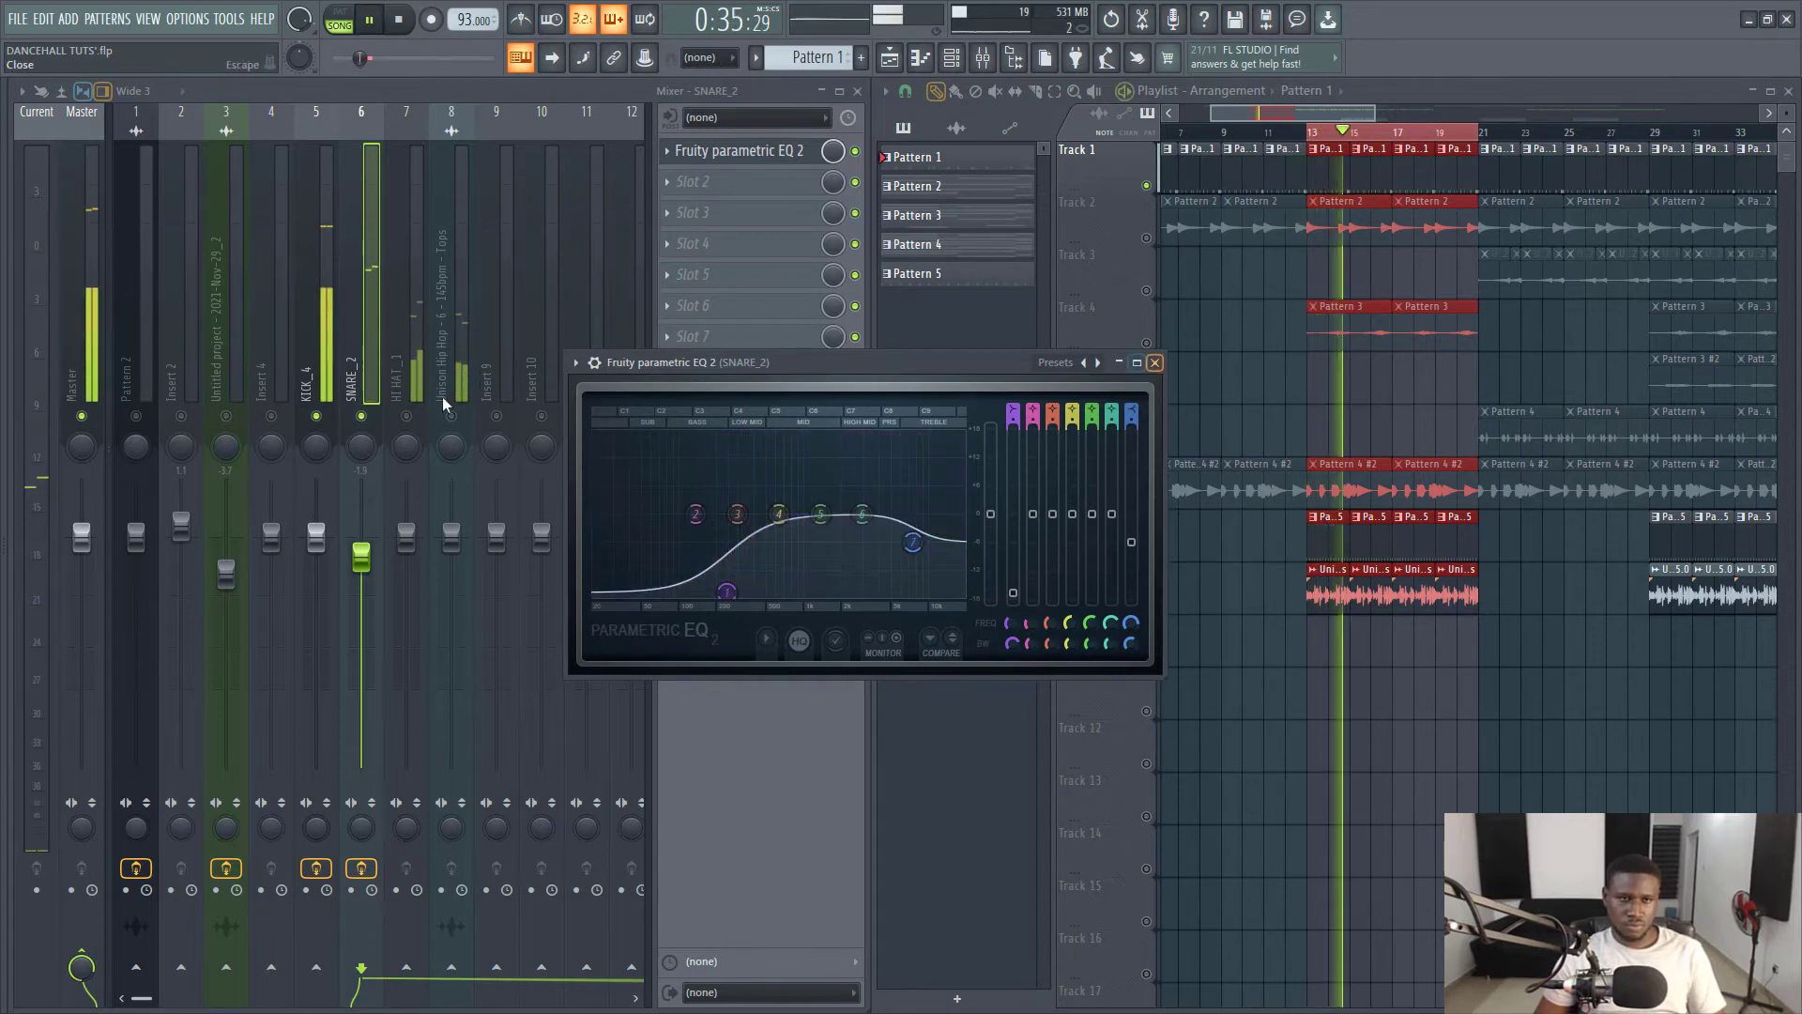
key(Escape)
Unmute the HI HAT_1 mixer track and lower its volume to about -1.7 dB while playing the loop.
key(space)
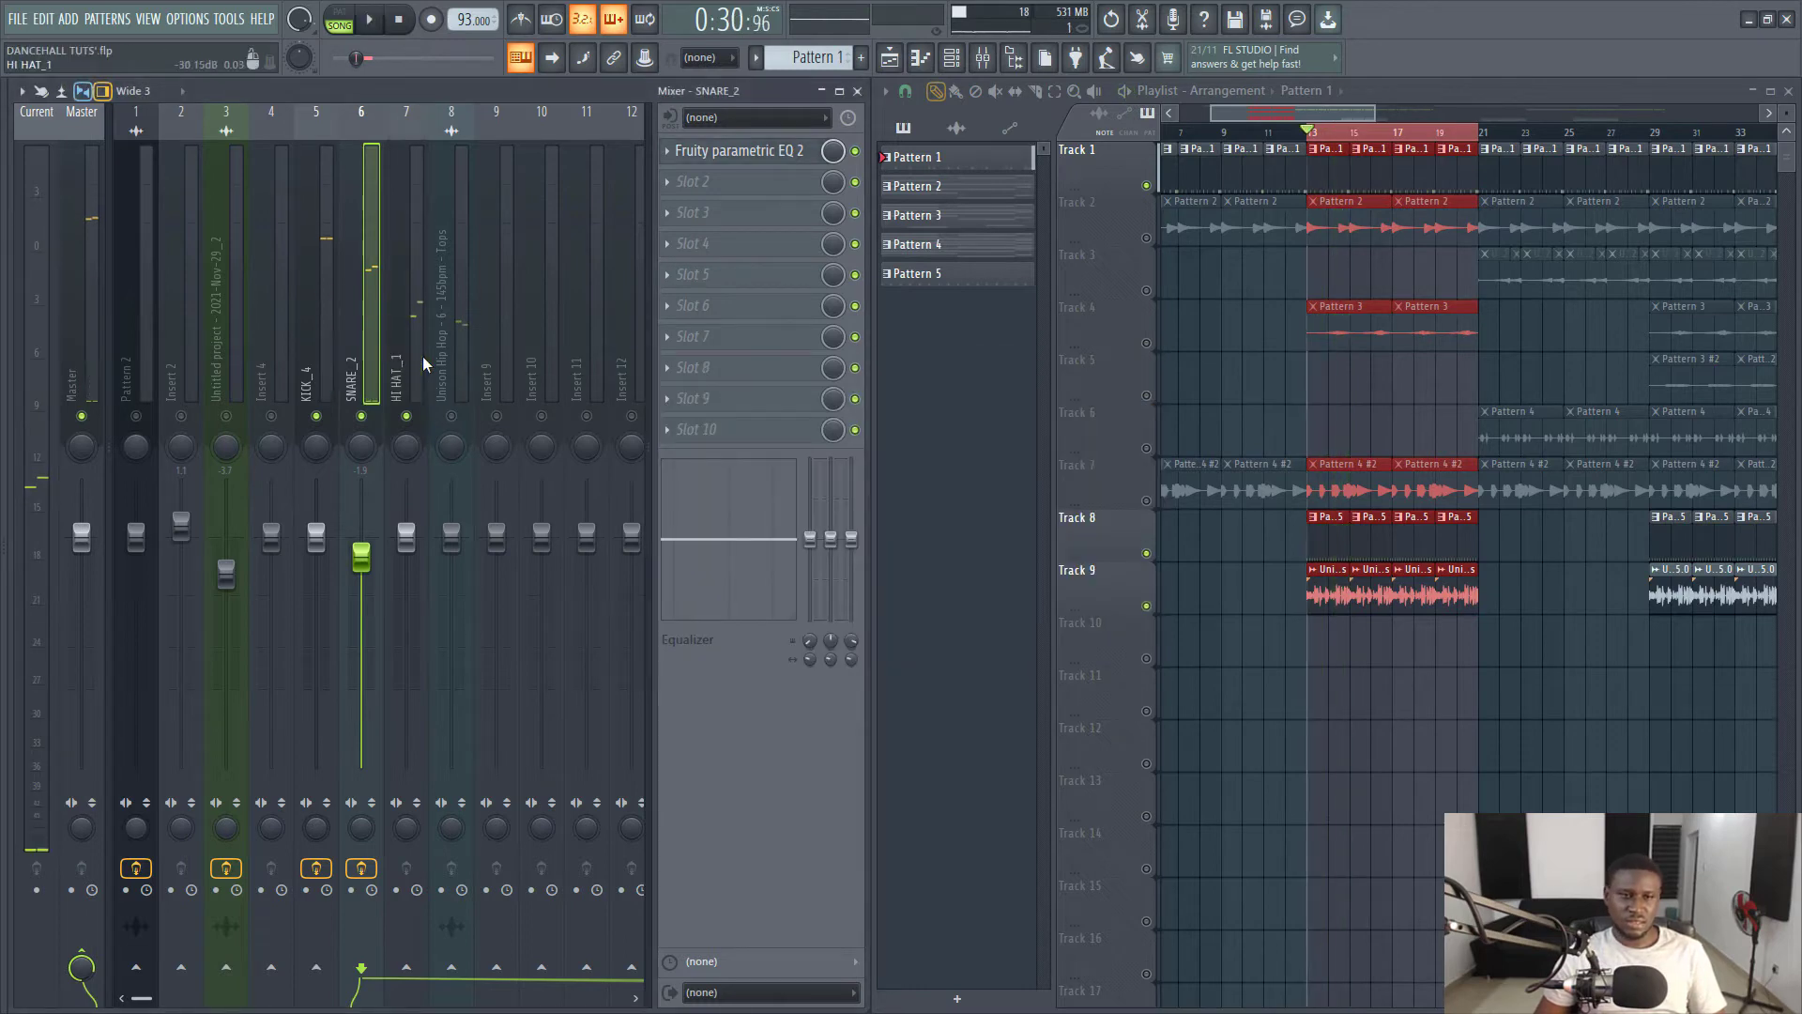
key(Right)
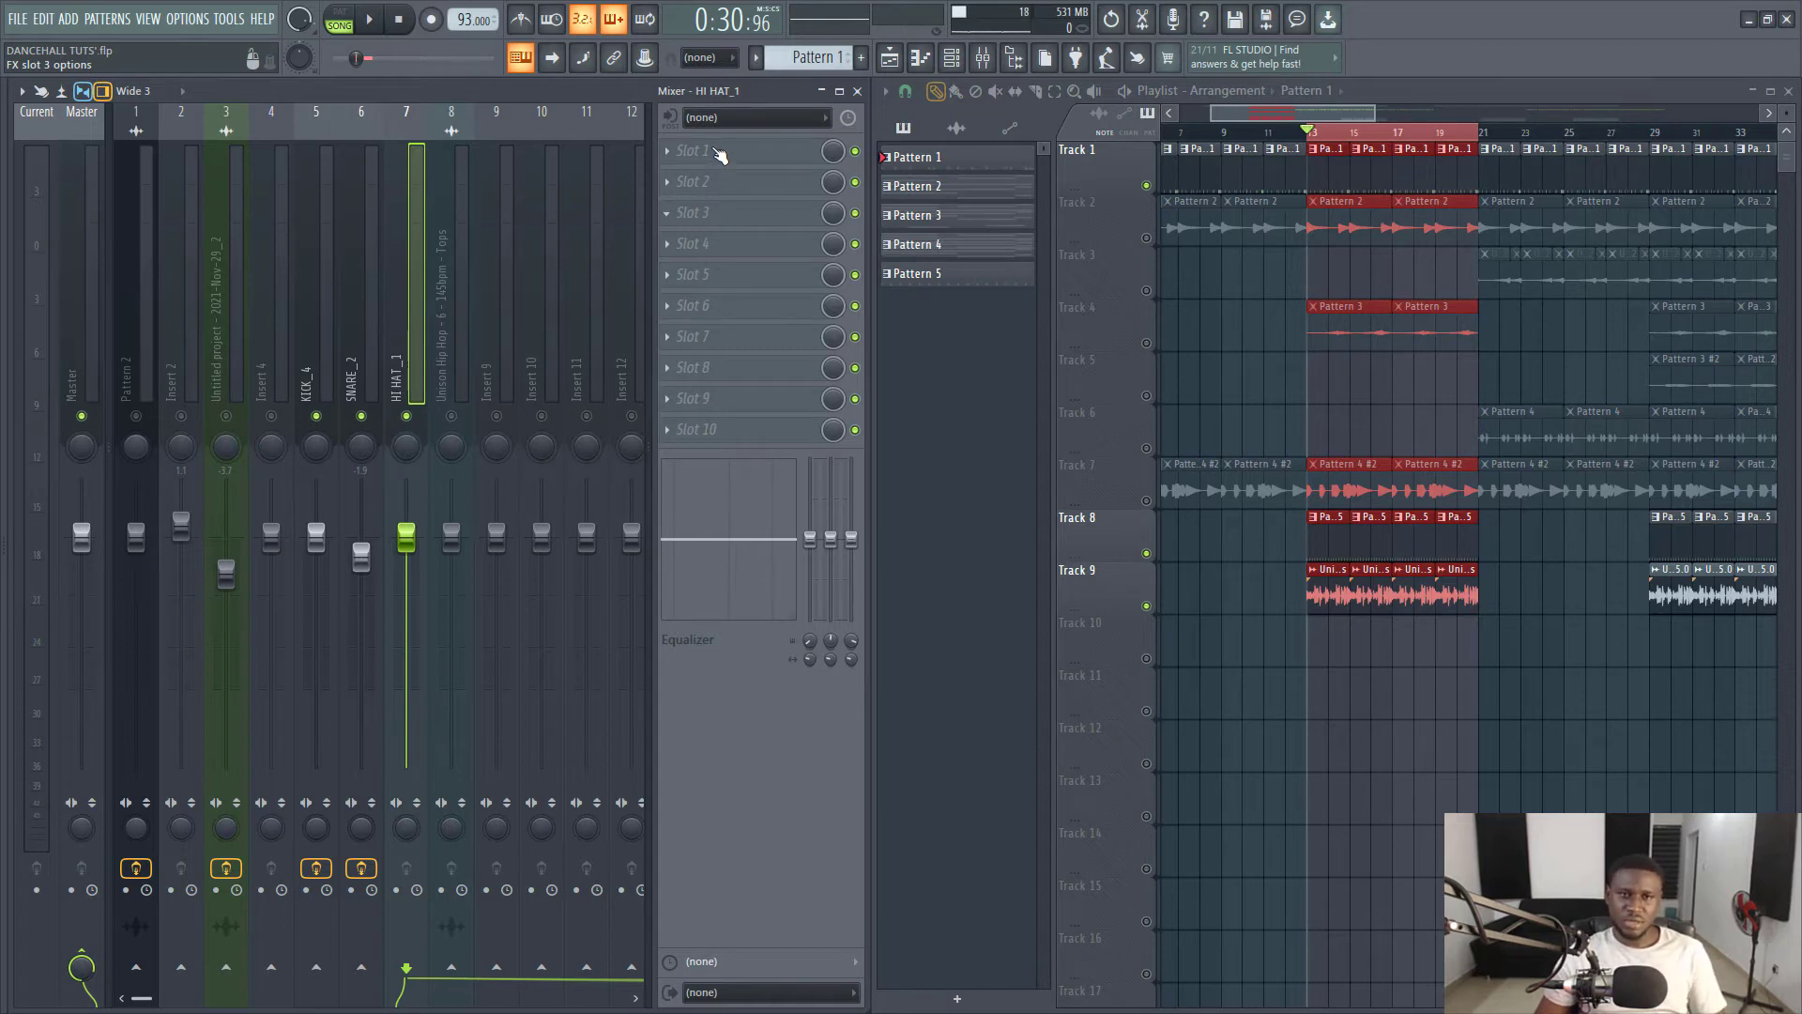
key(space)
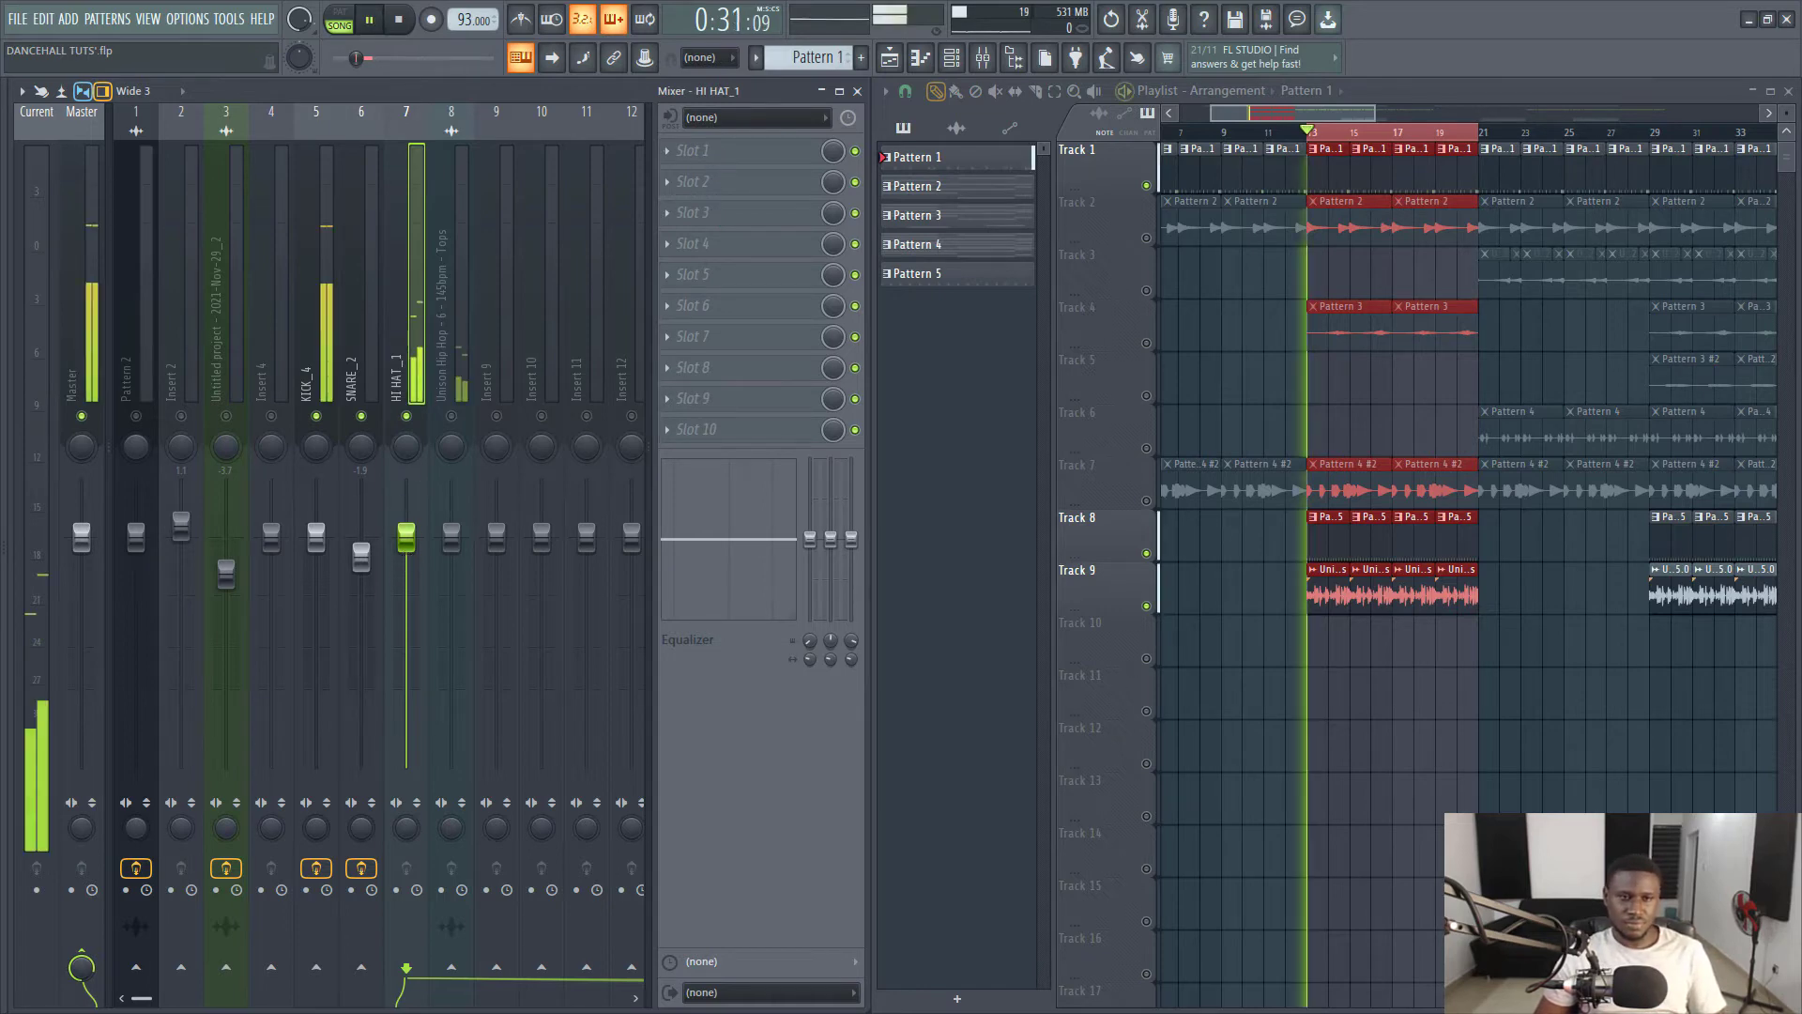
drag(407, 537, 407, 554)
drag(399, 444, 342, 446)
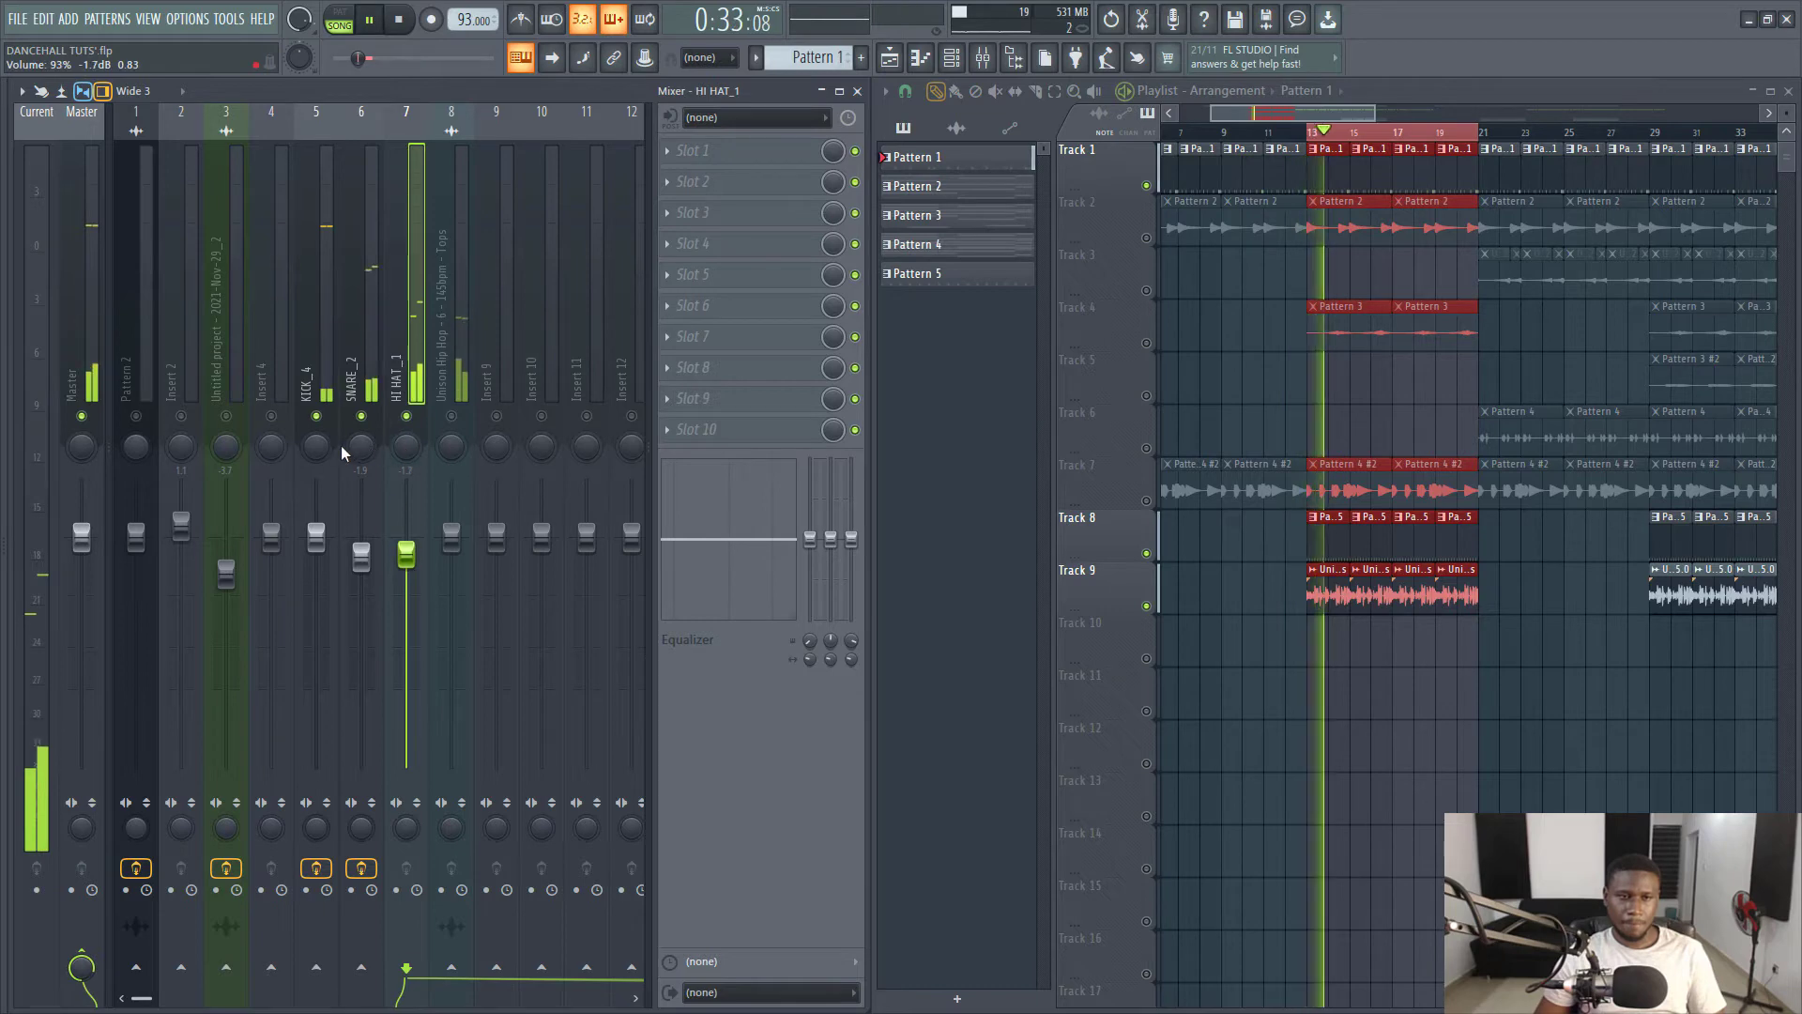
key(space)
Pan SNARE_2 and HI HAT_1 slightly off centre in the mixer and play the loop to hear the result.
click(360, 447)
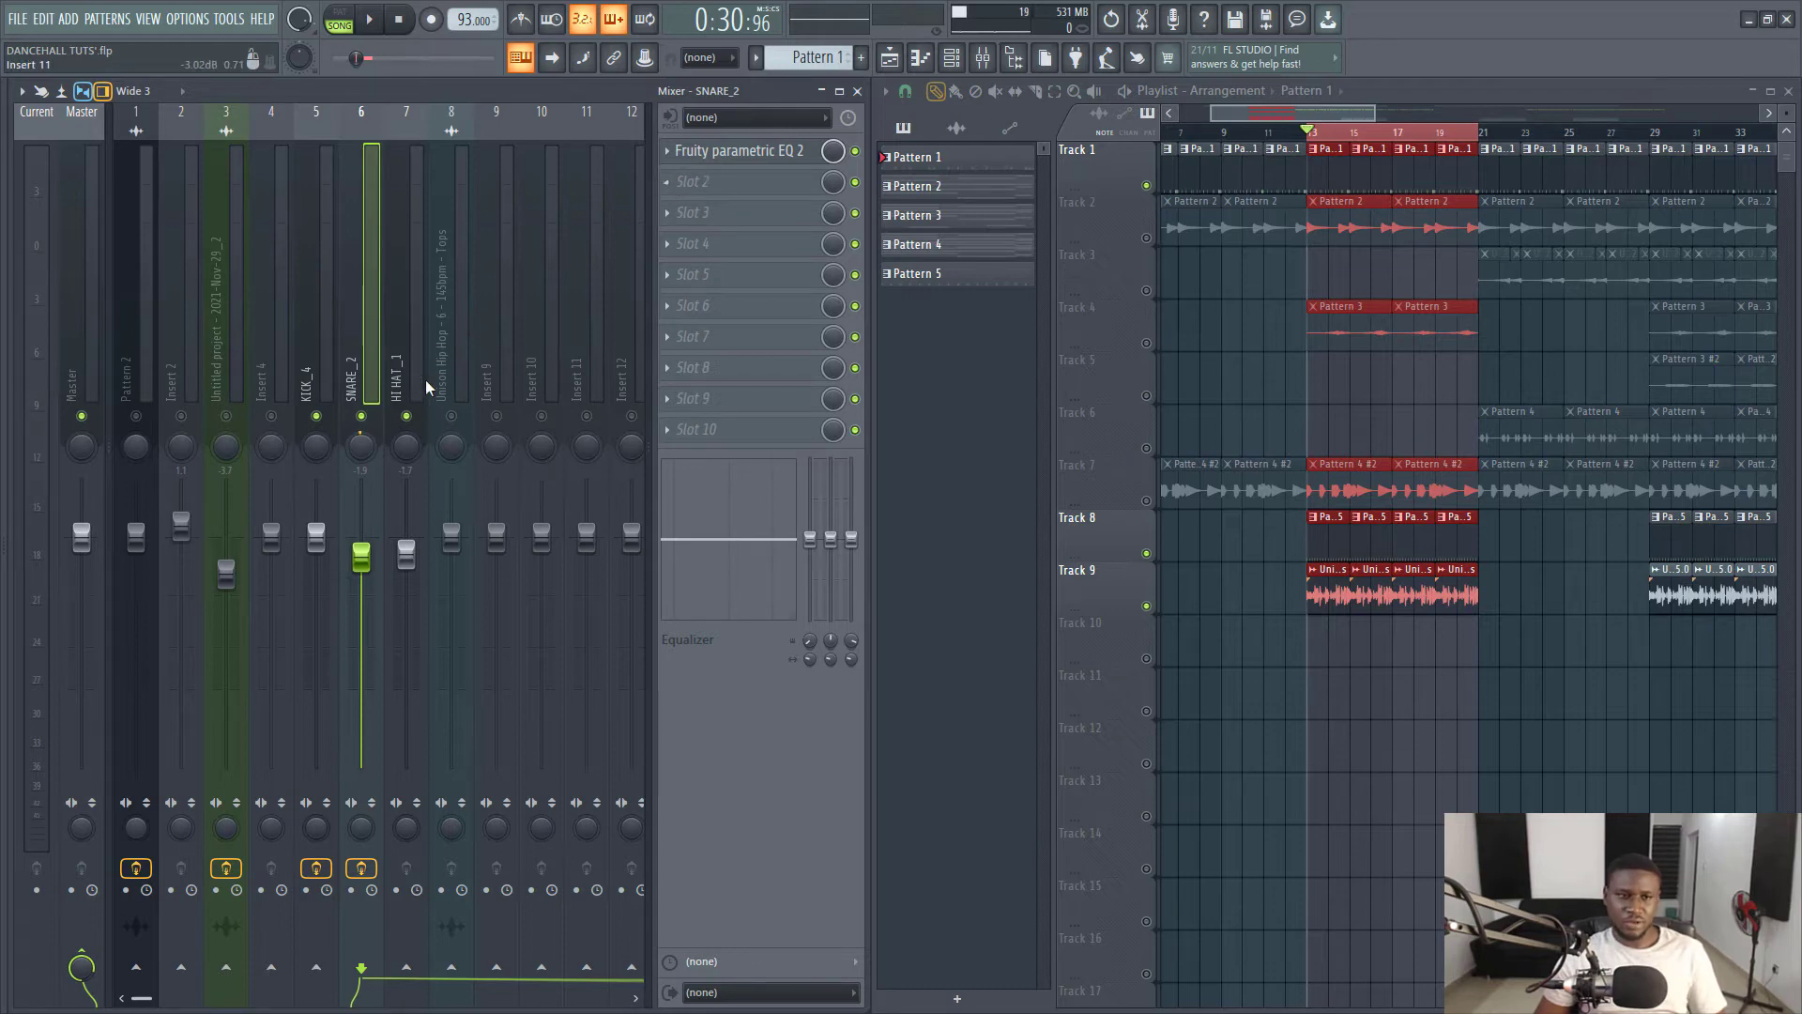
click(397, 453)
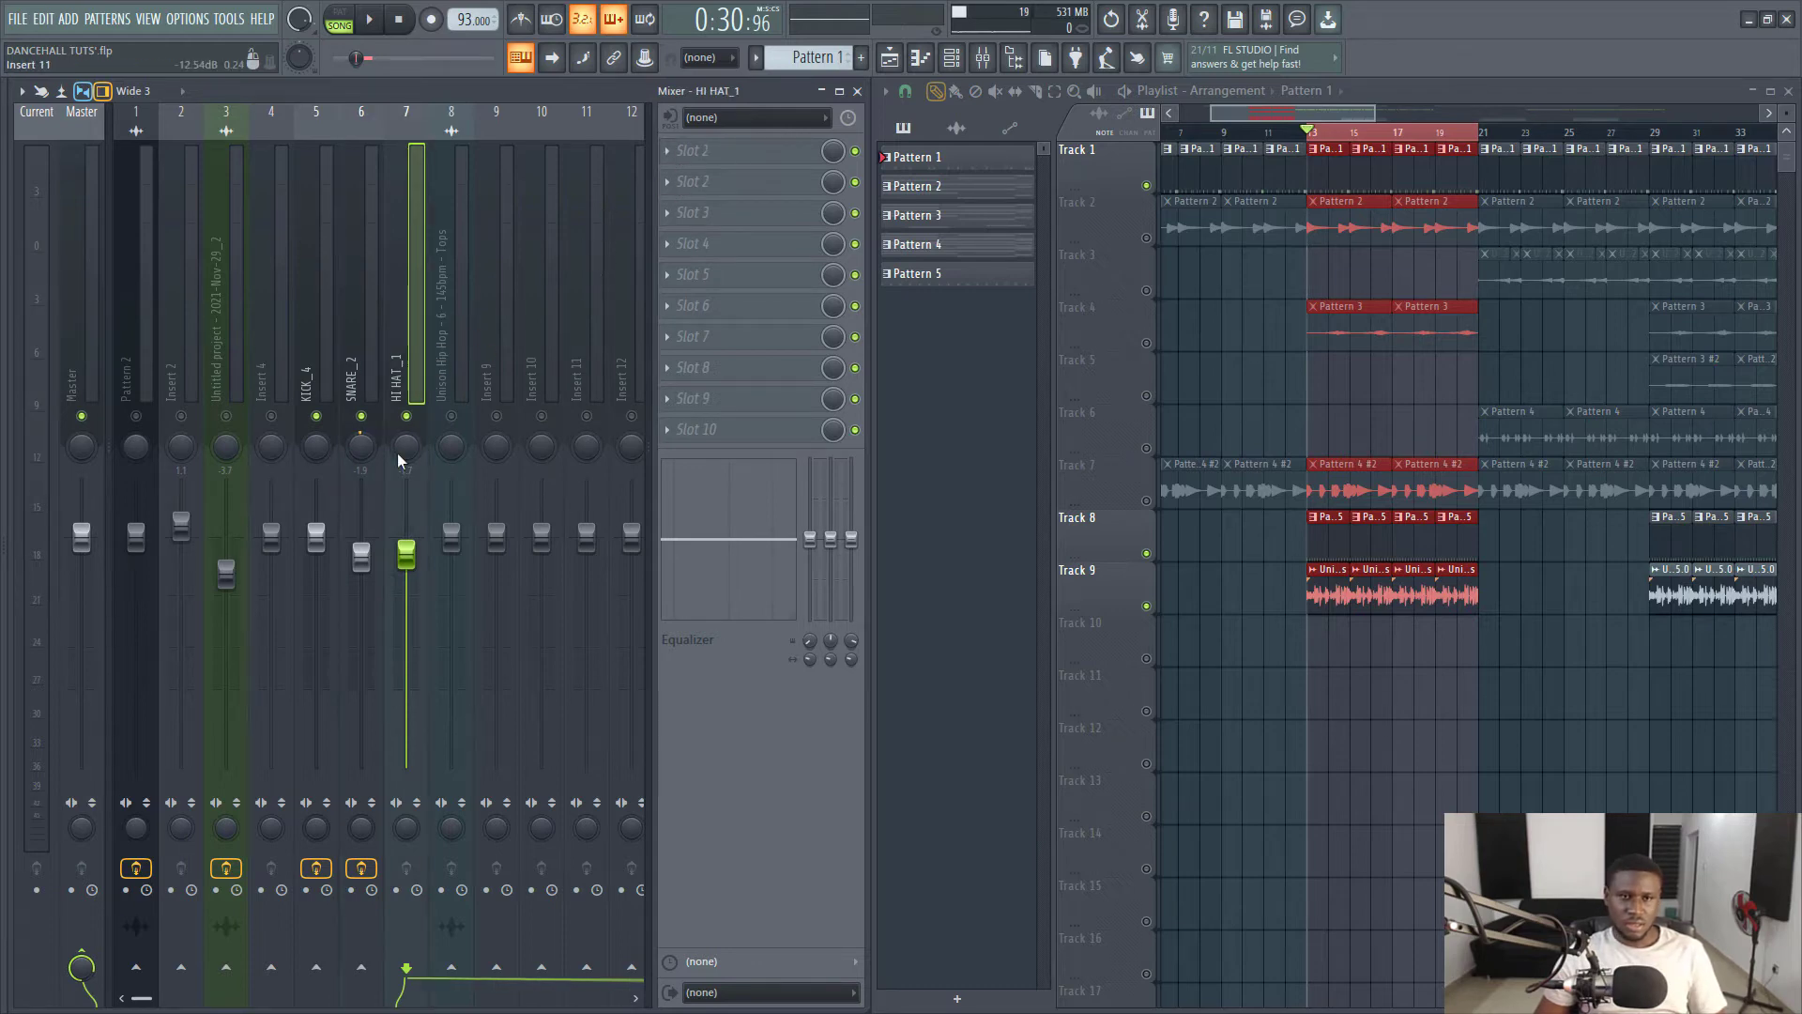
drag(405, 447, 405, 441)
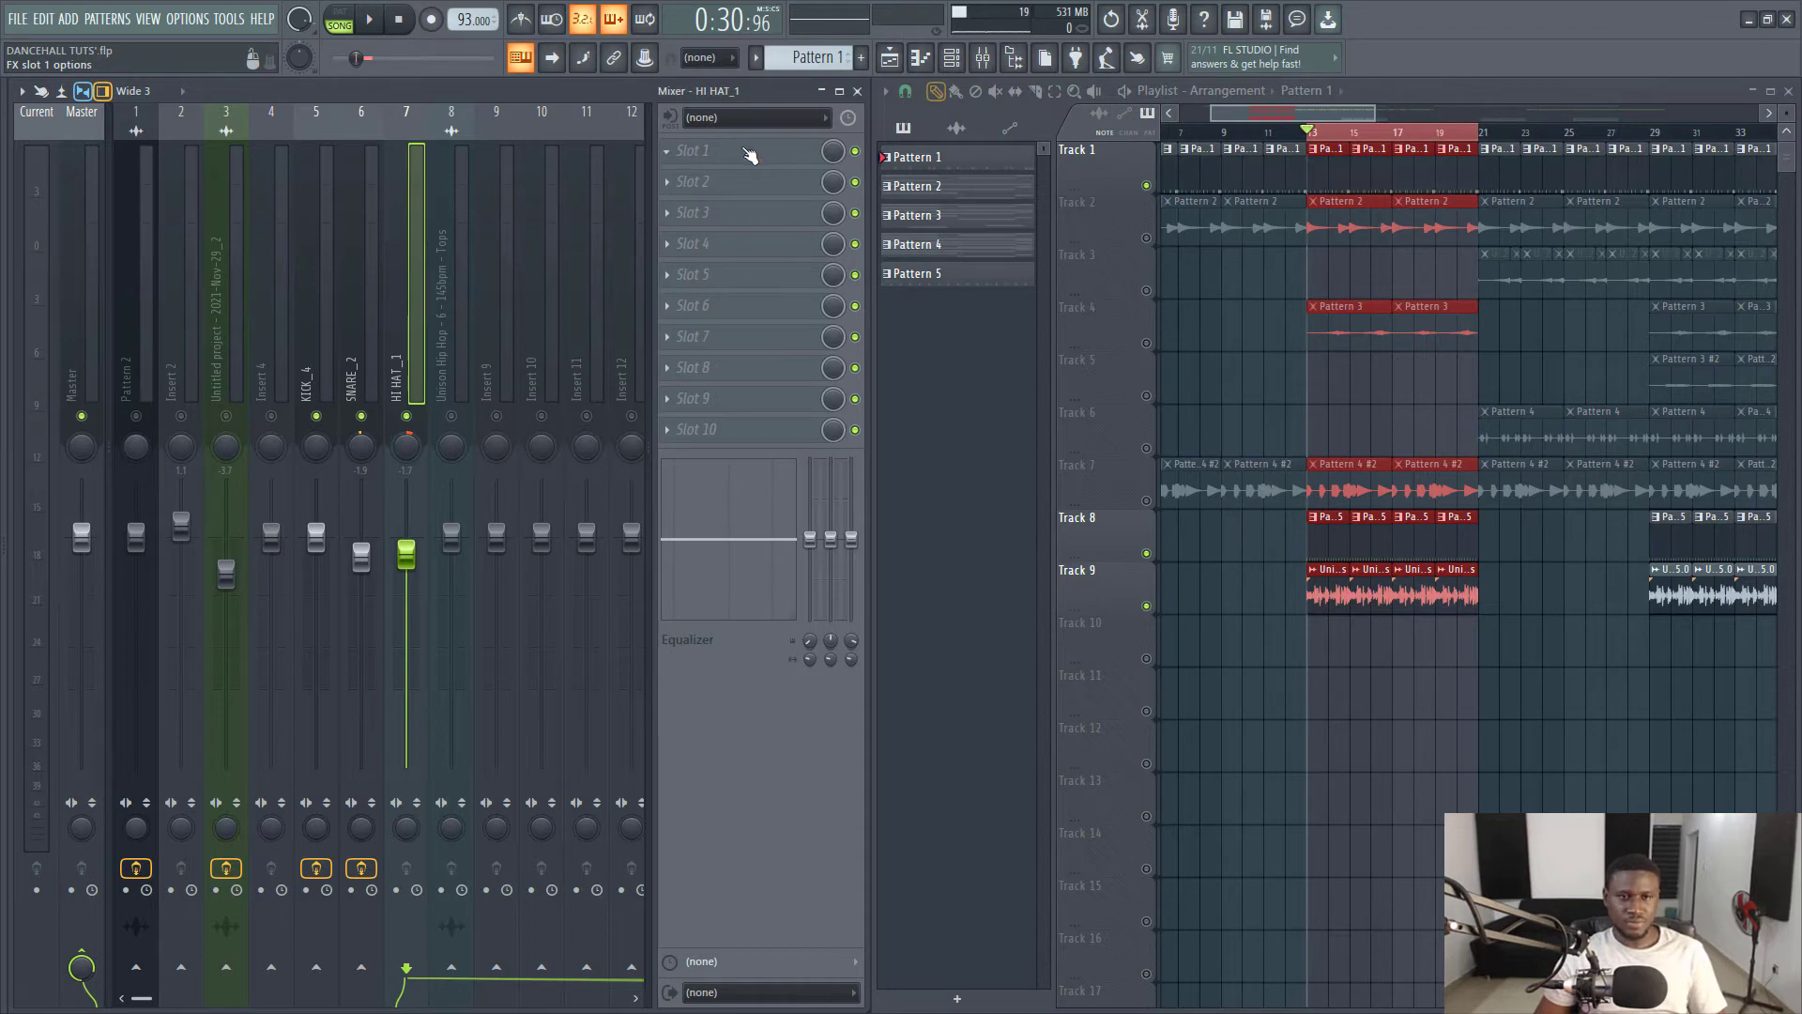
key(space)
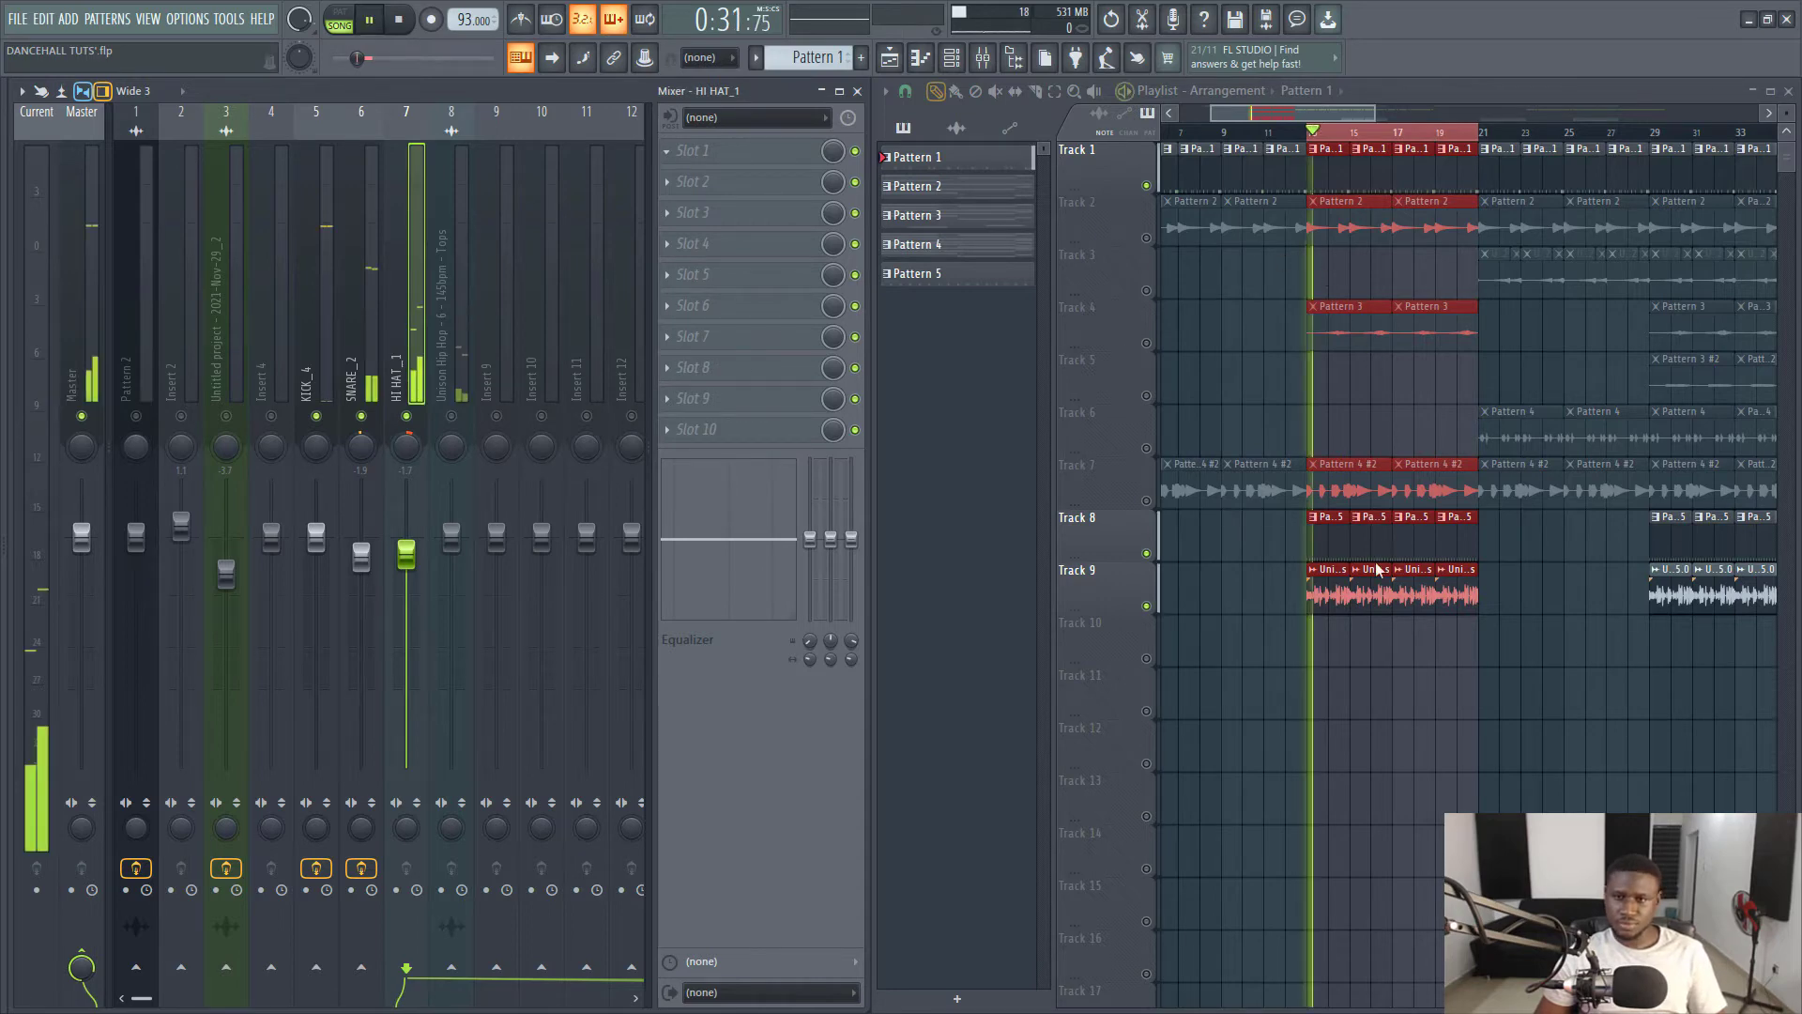
Load Fruity Parametric EQ 2 on HI HAT_1, lower band 7 slightly, cut the lows fully with band 1 around 1112 Hz, and close it.
click(667, 151)
mouse_move(693, 175)
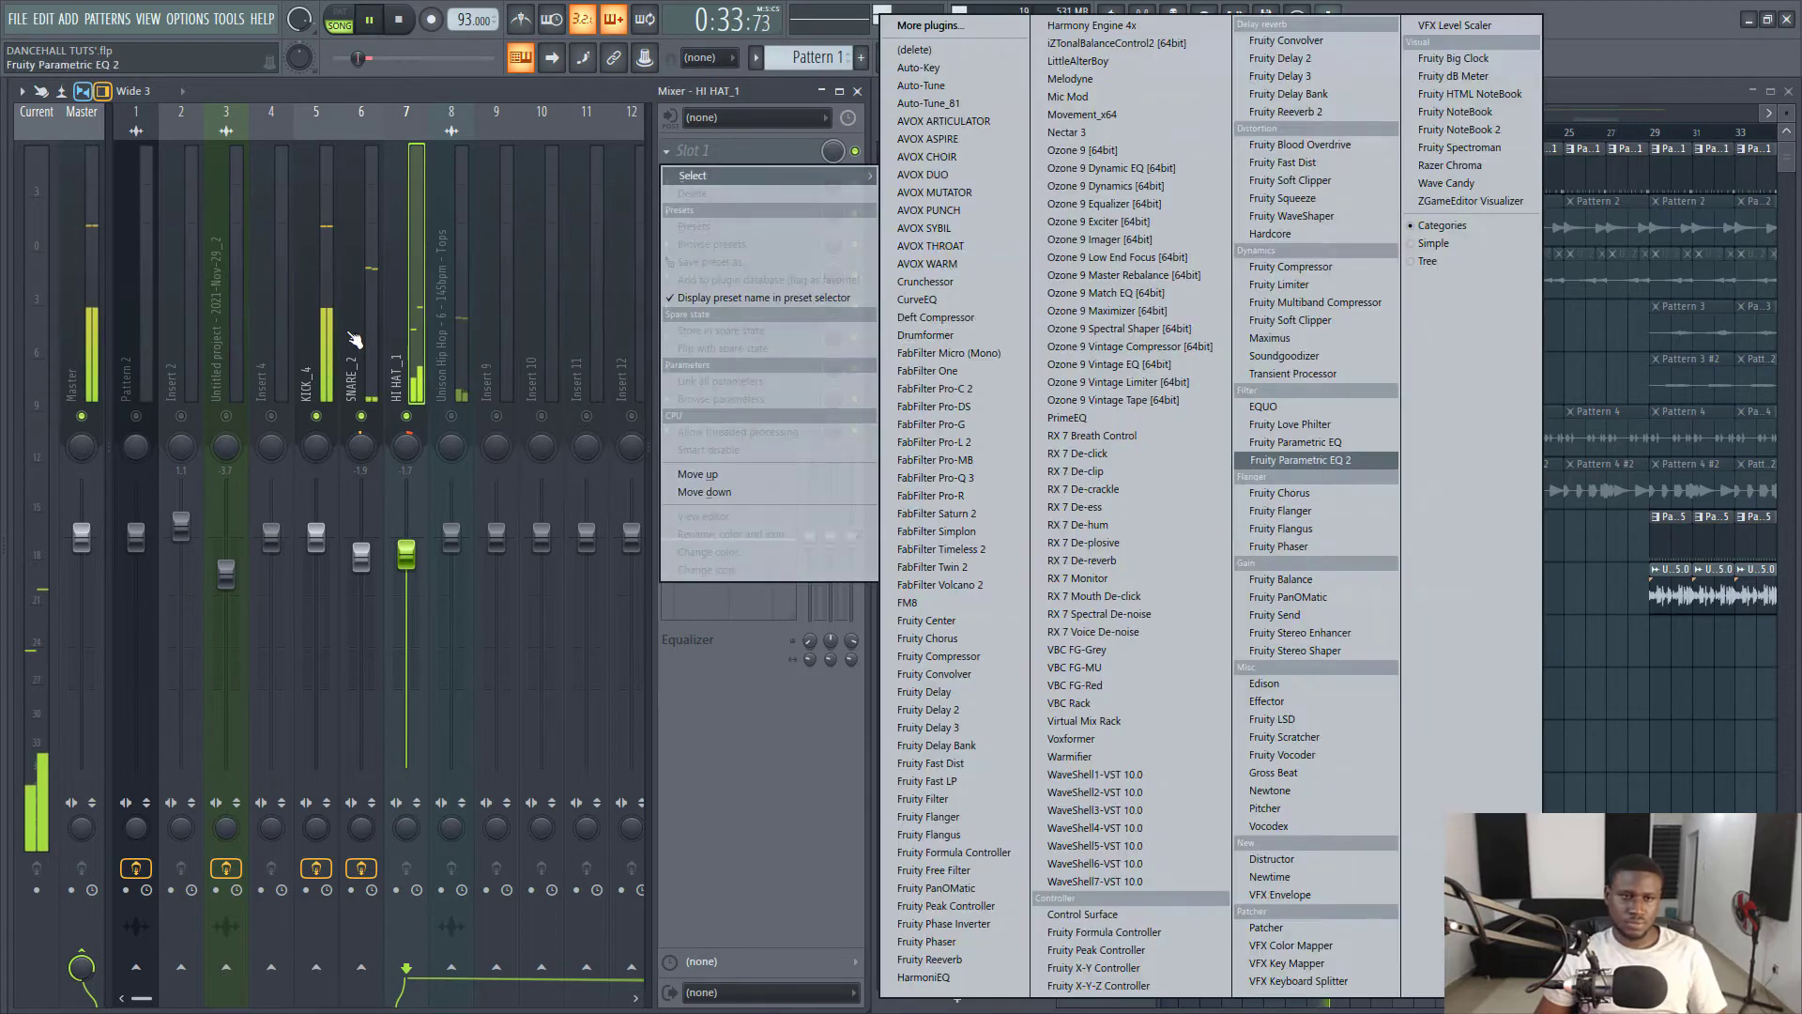
click(1295, 460)
drag(373, 355, 364, 349)
drag(105, 328, 260, 410)
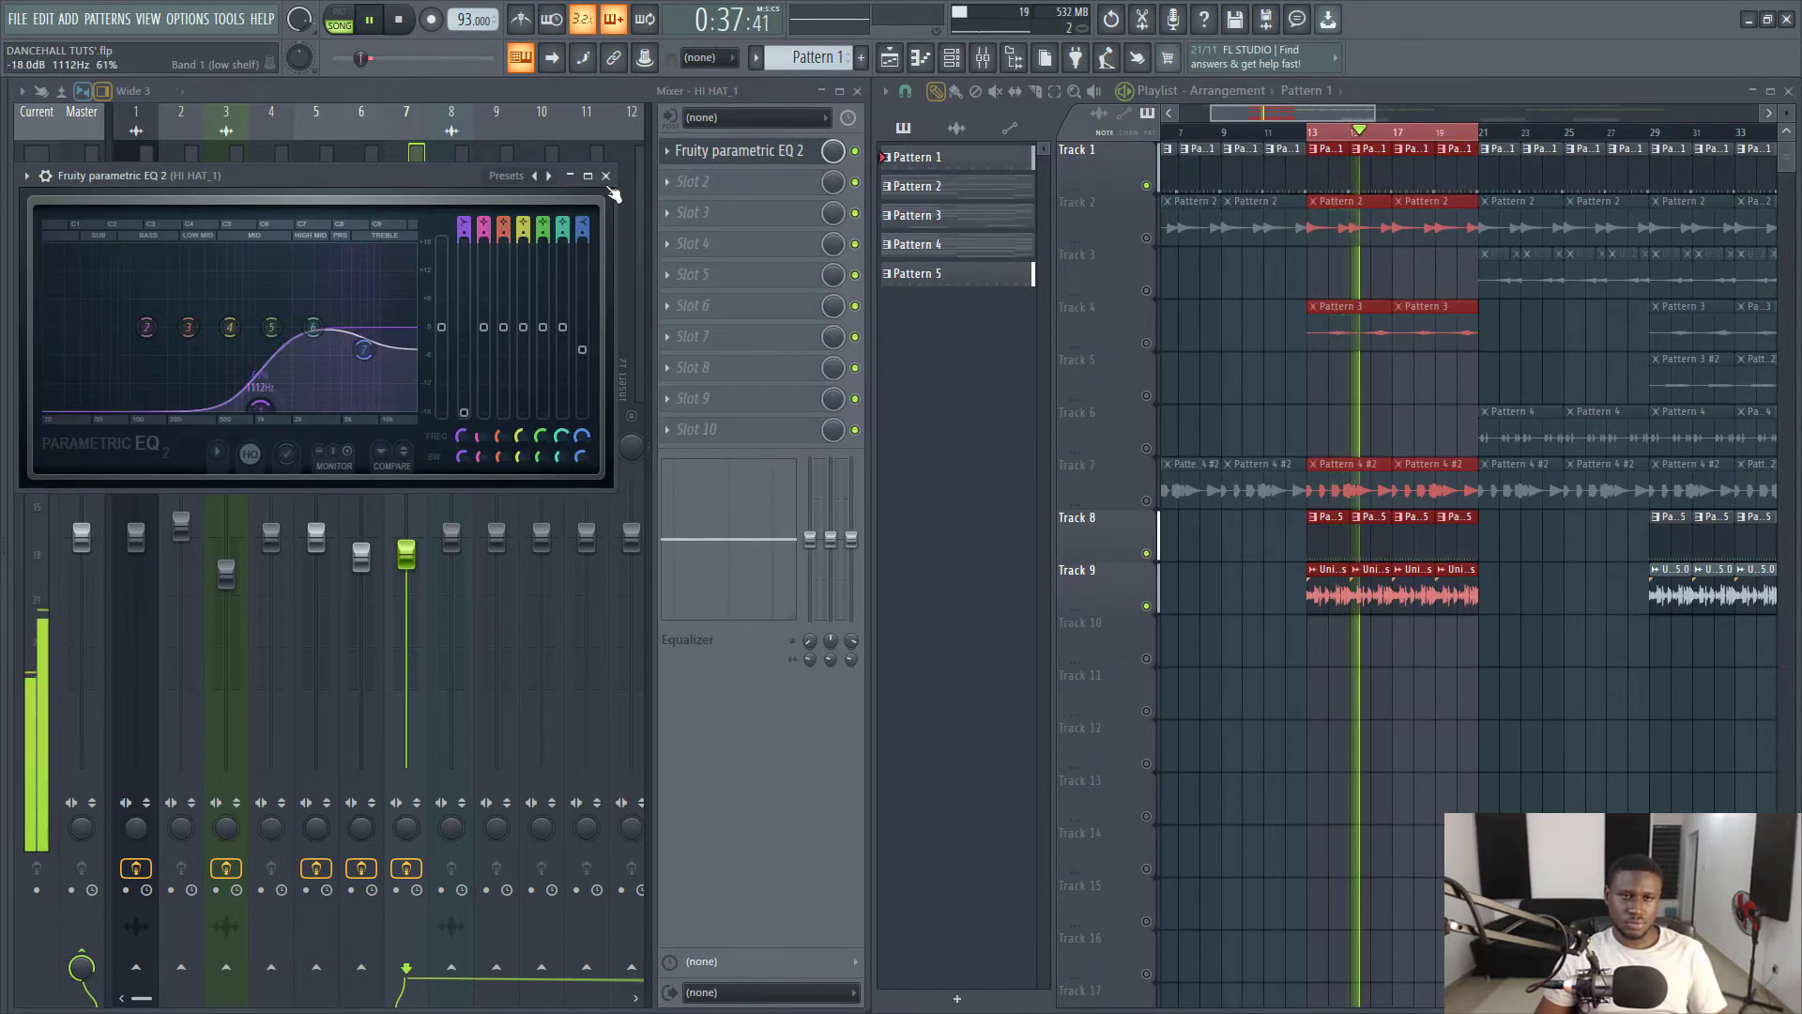
key(Escape)
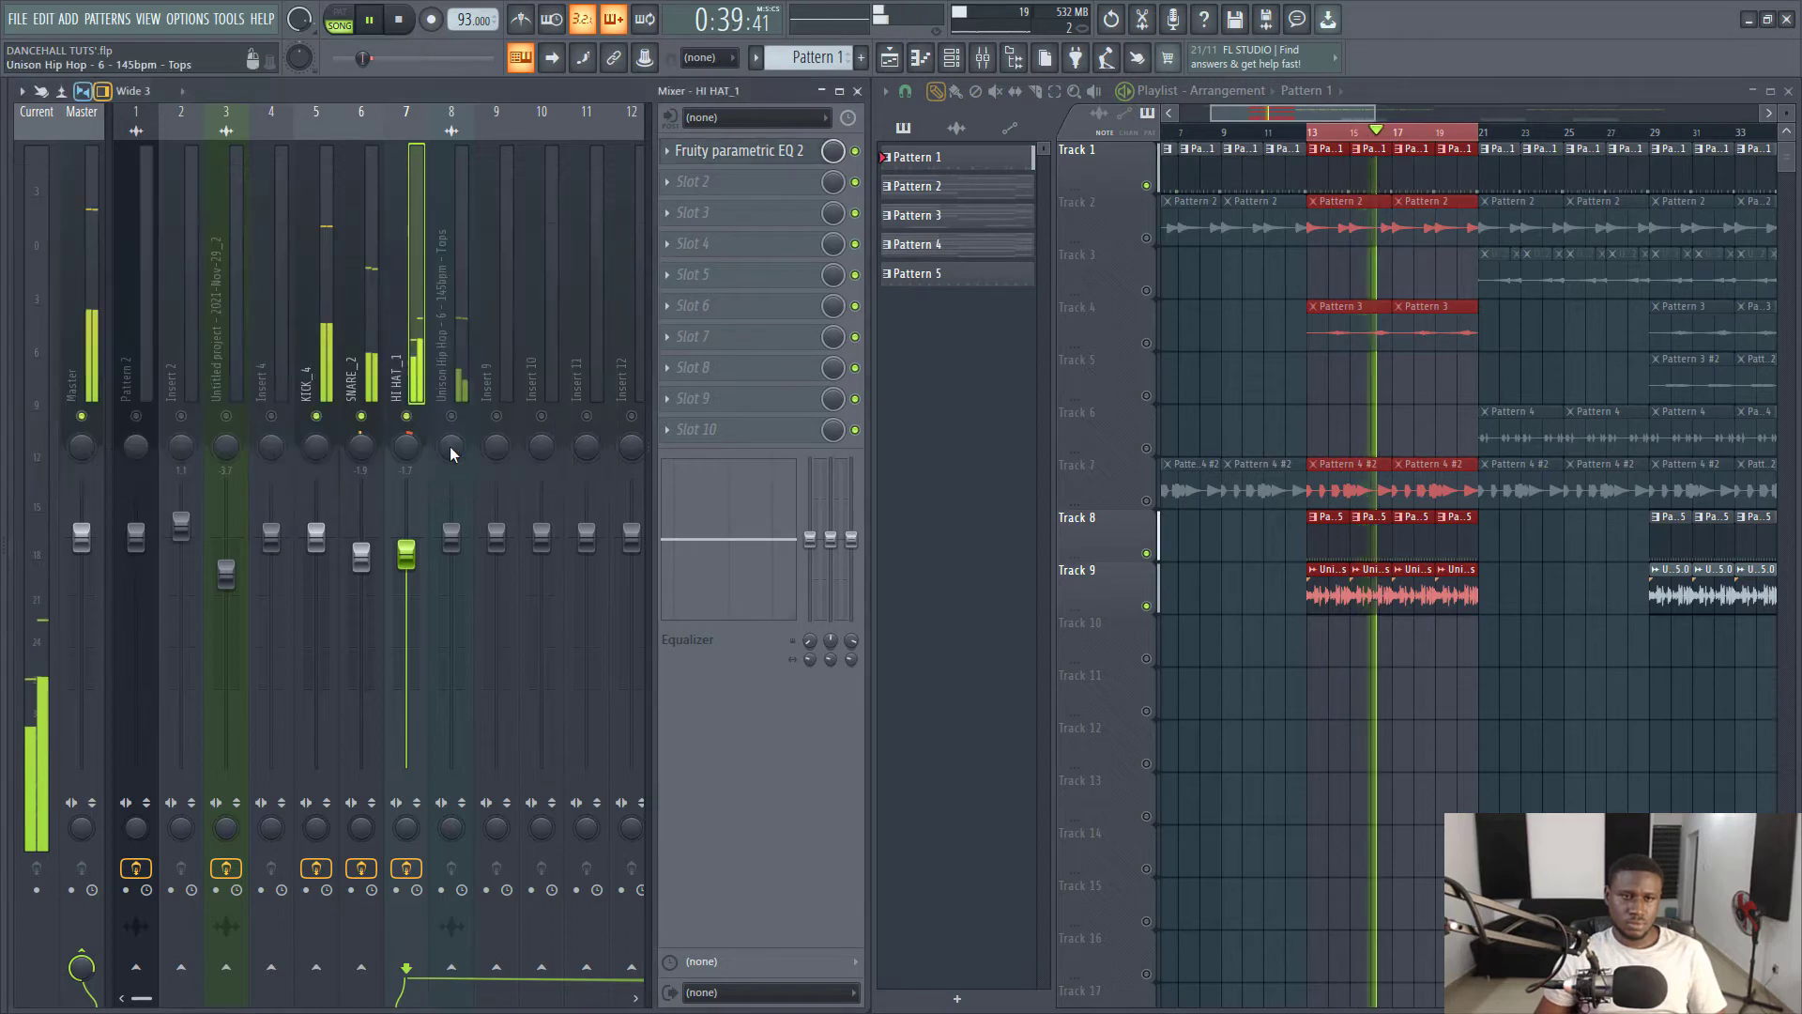
Unmute the Unison Hip Hop Tops mixer track, pan it slightly left and lower its volume while playing the loop.
click(450, 447)
drag(467, 489, 462, 559)
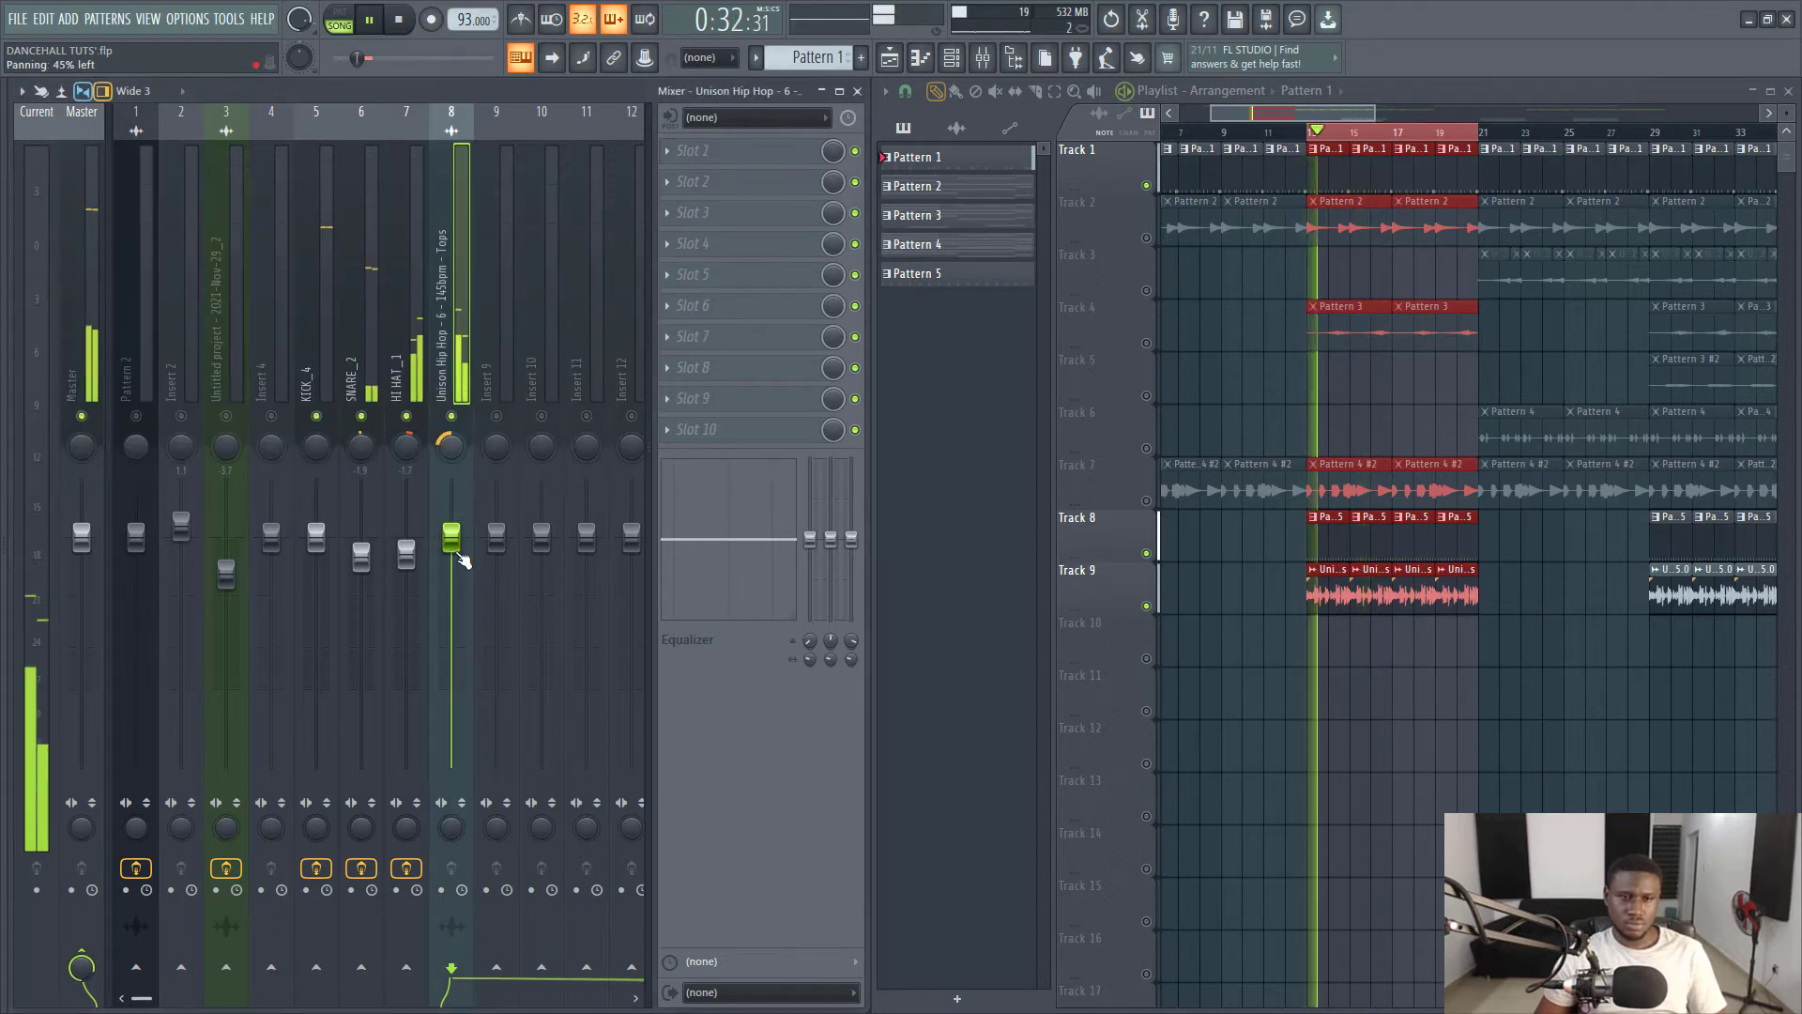
drag(457, 460, 457, 470)
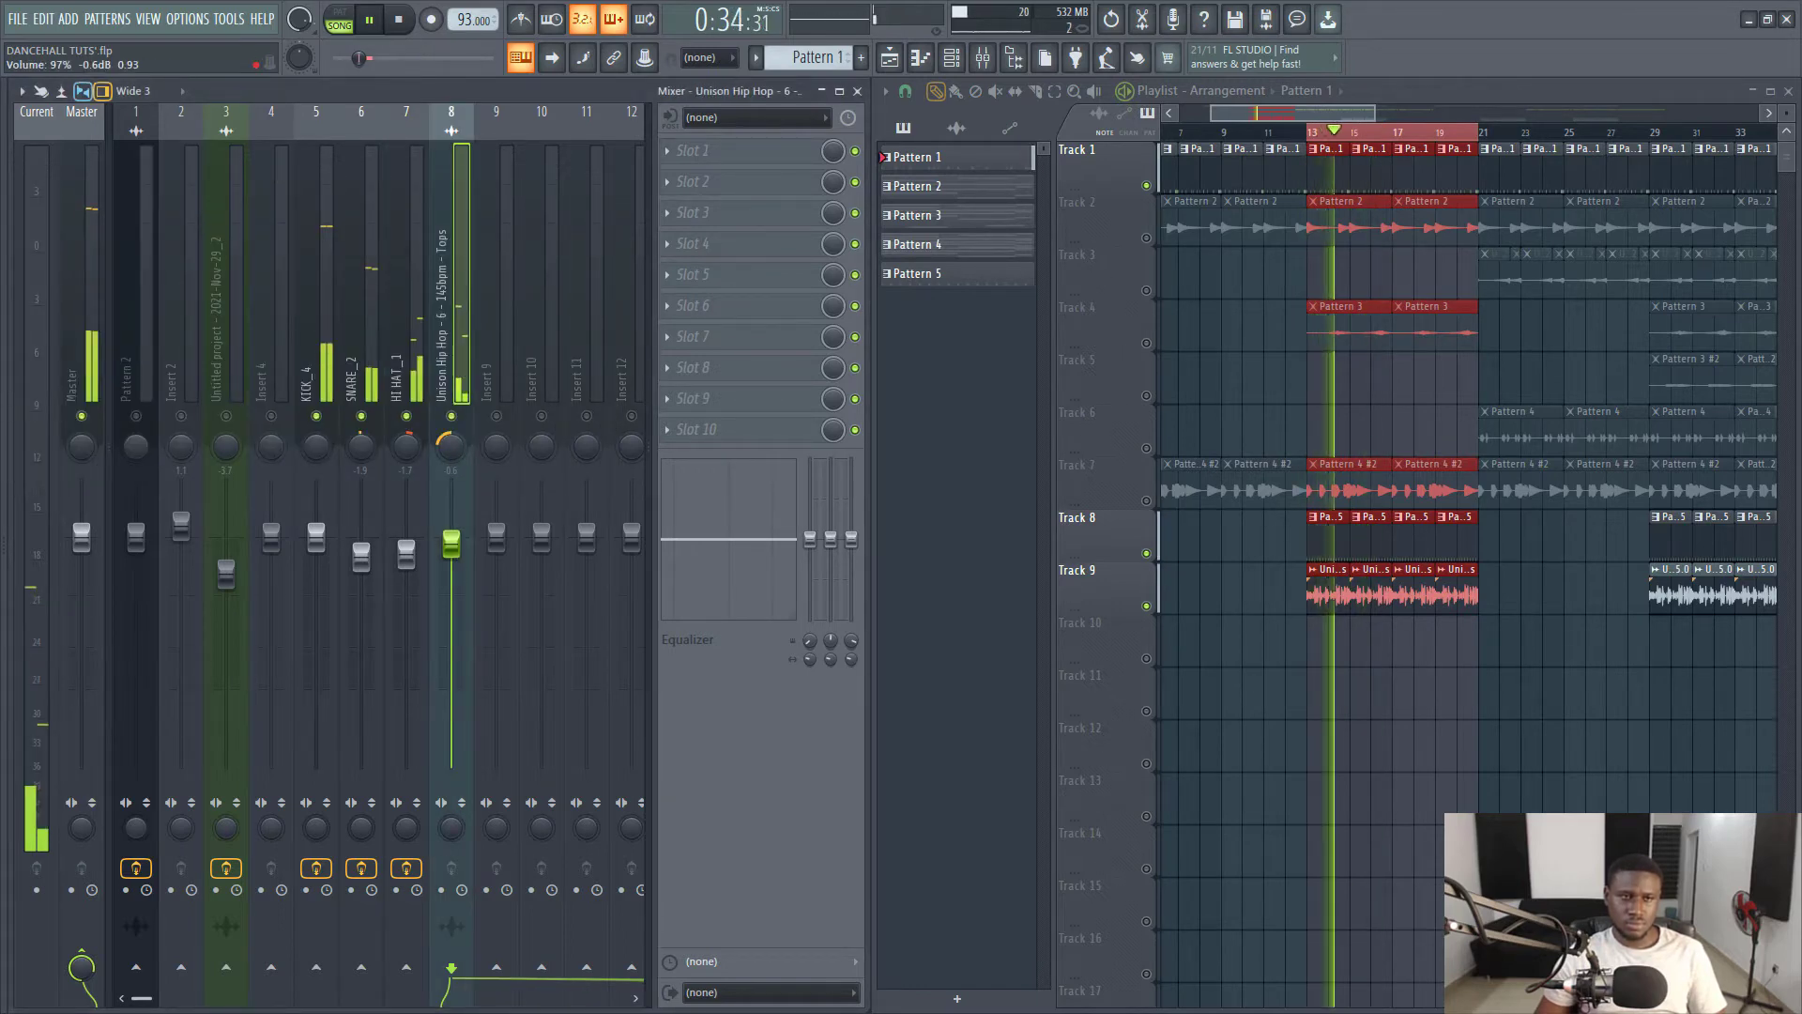
key(space)
key(space)
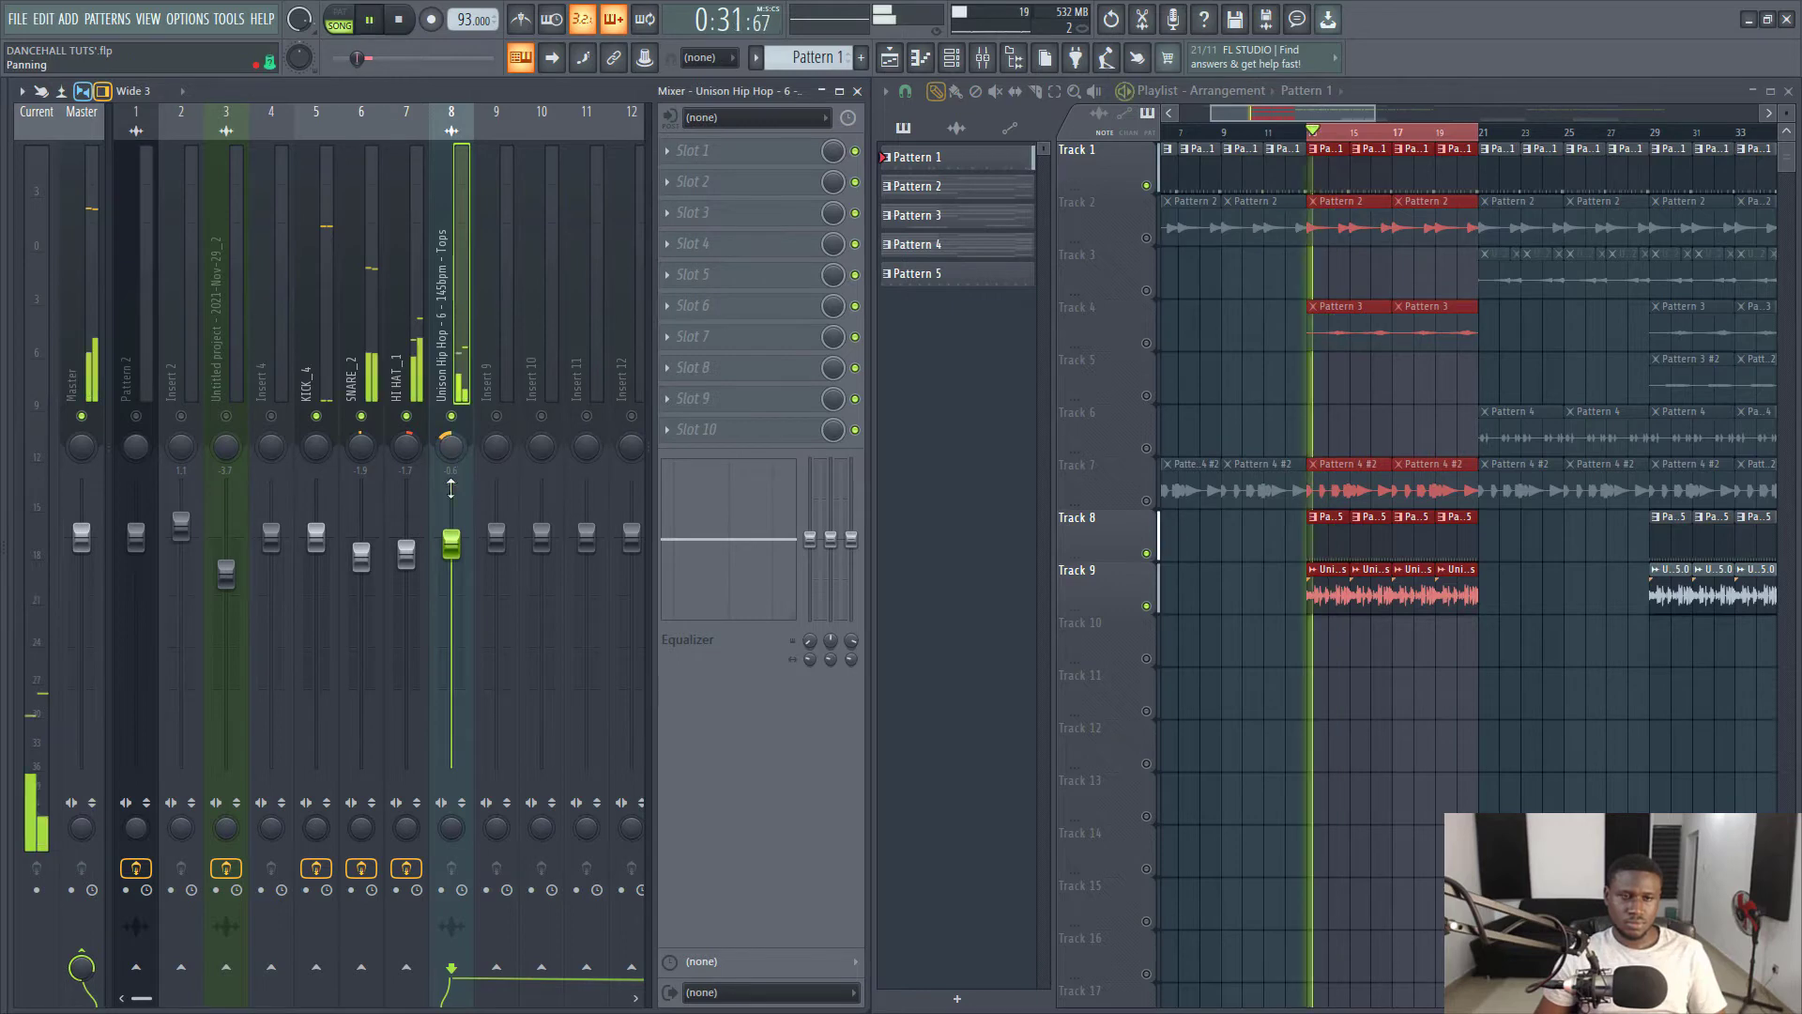
mouse_move(451, 543)
mouse_down()
mouse_move(452, 575)
mouse_move(451, 556)
mouse_up()
Load Fruity Parametric EQ 2 on the Tops track, cutting the lows with band 1 and lowering band 7 to about -3.1 dB, and close it.
click(667, 151)
mouse_move(692, 176)
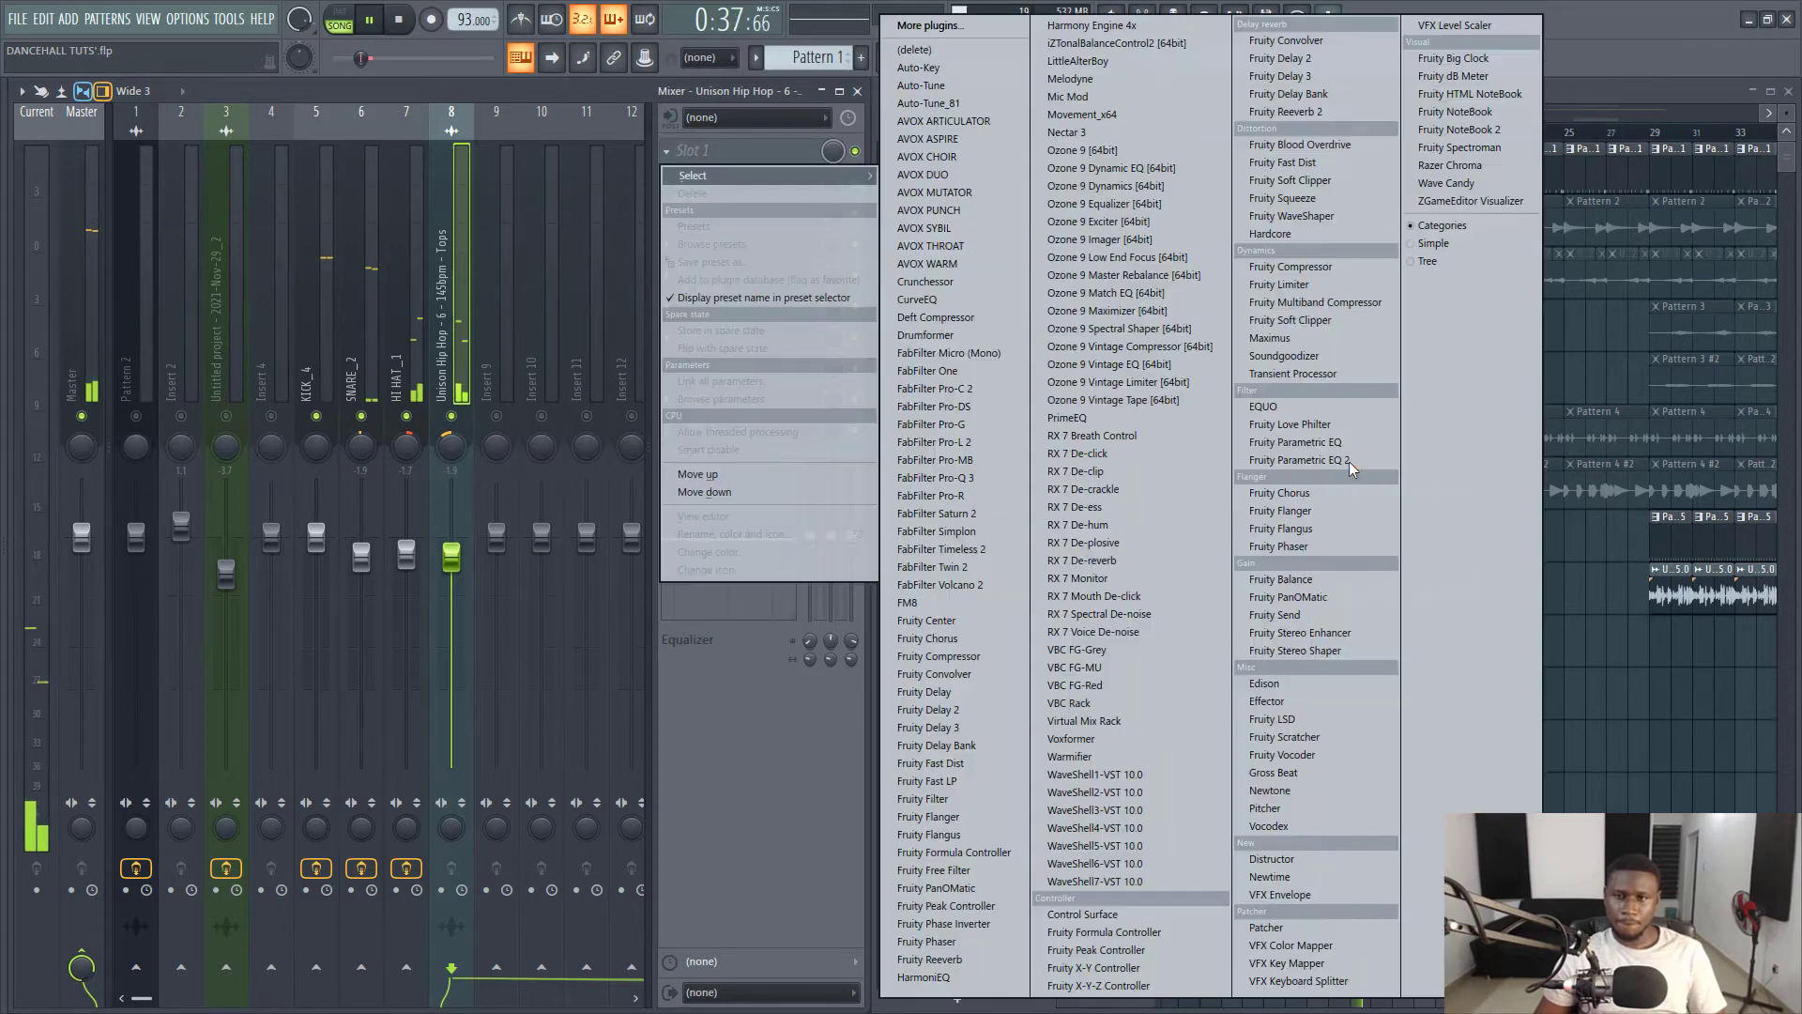
click(1349, 460)
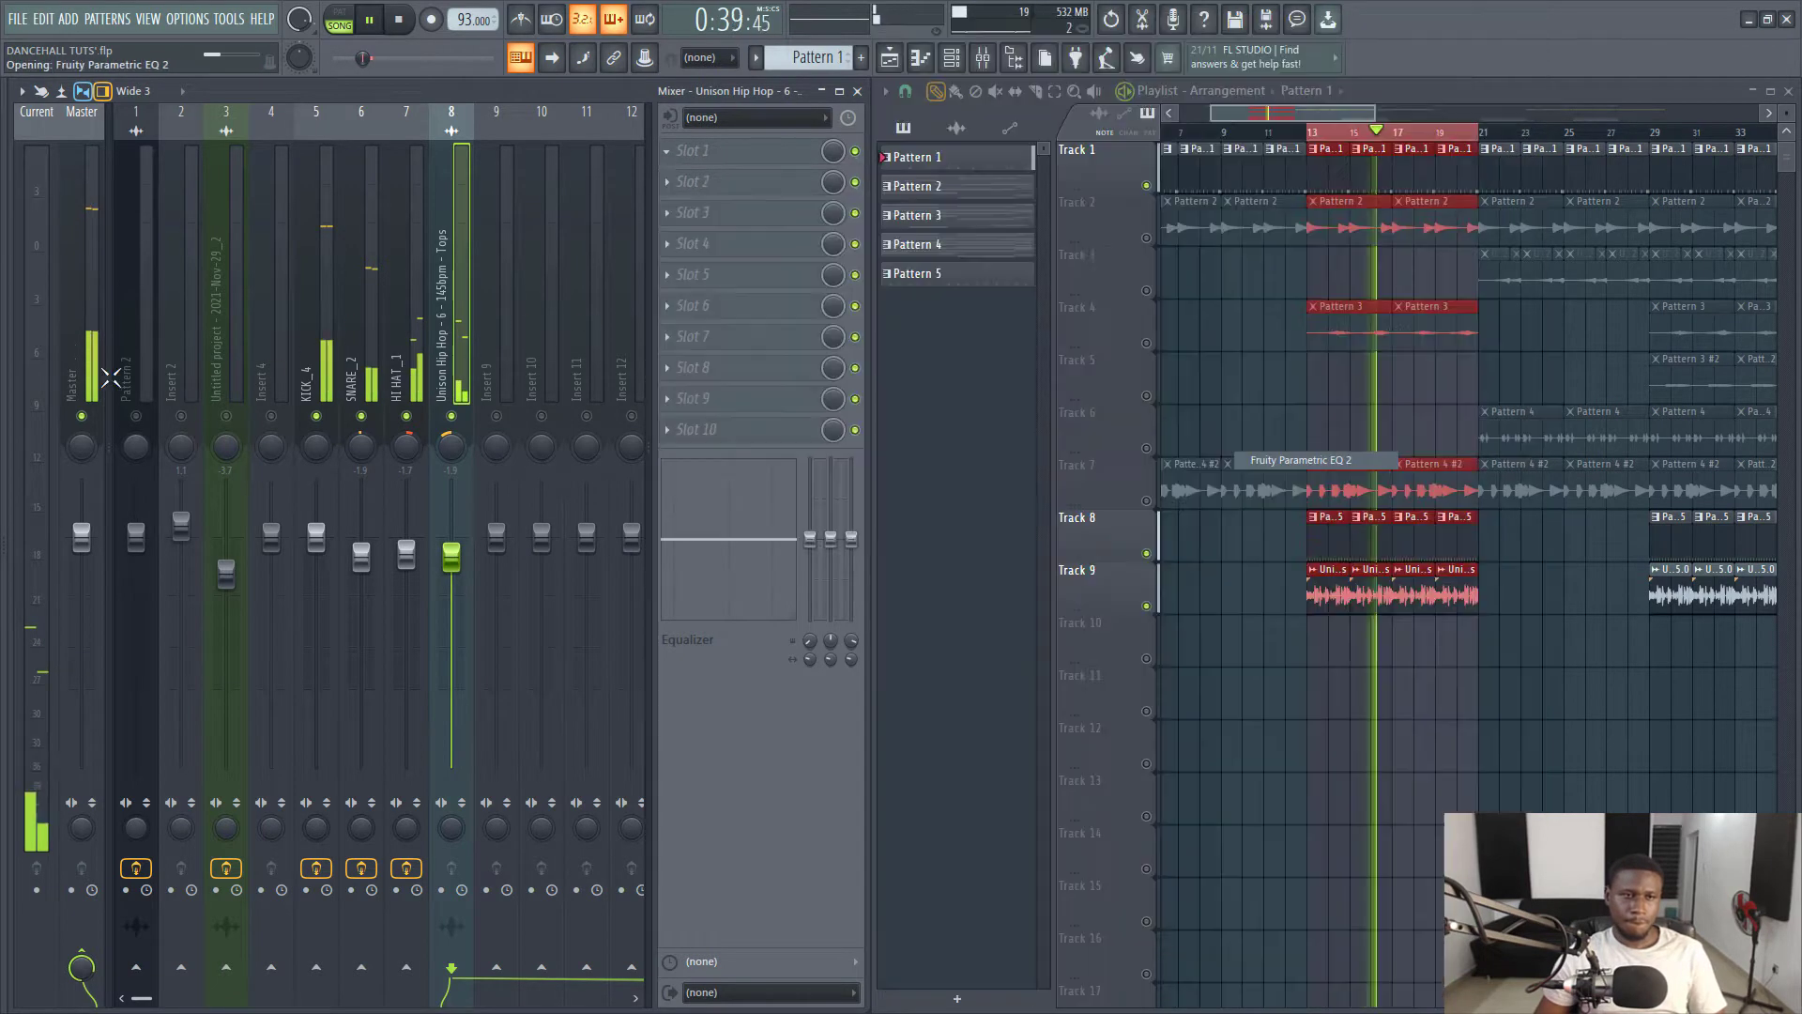
drag(154, 376, 300, 458)
drag(403, 375, 400, 389)
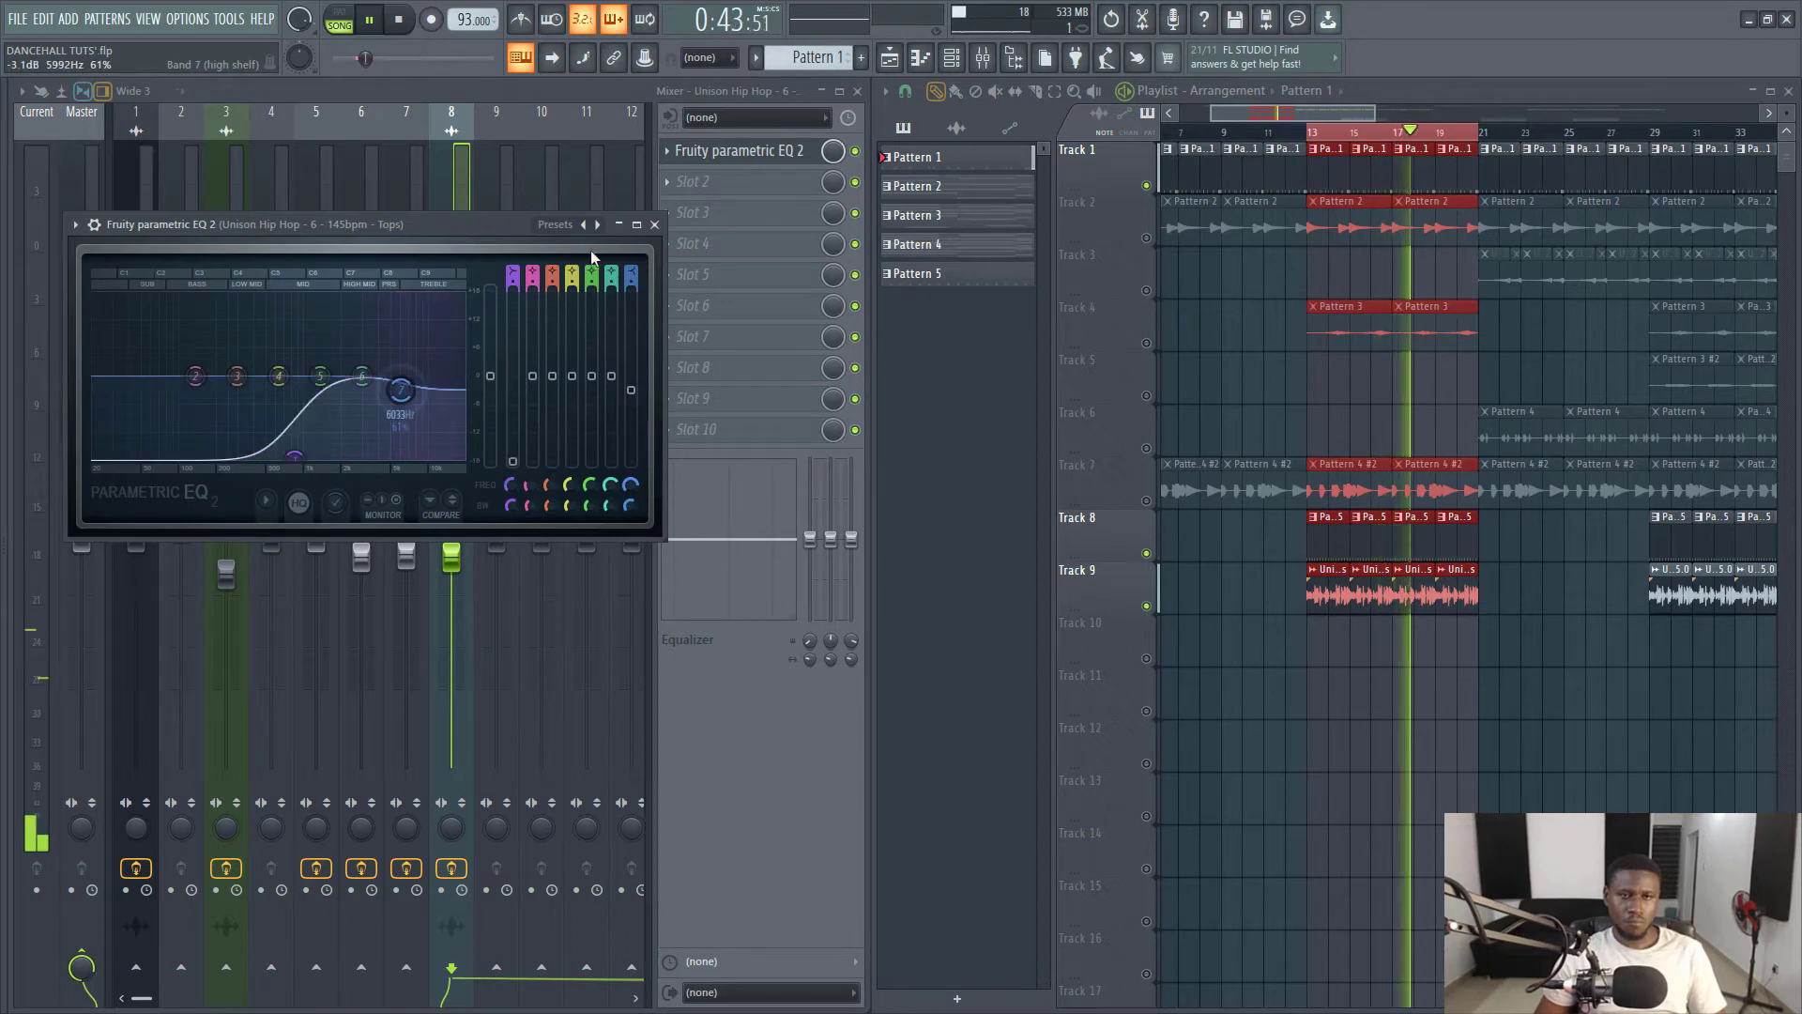
key(Escape)
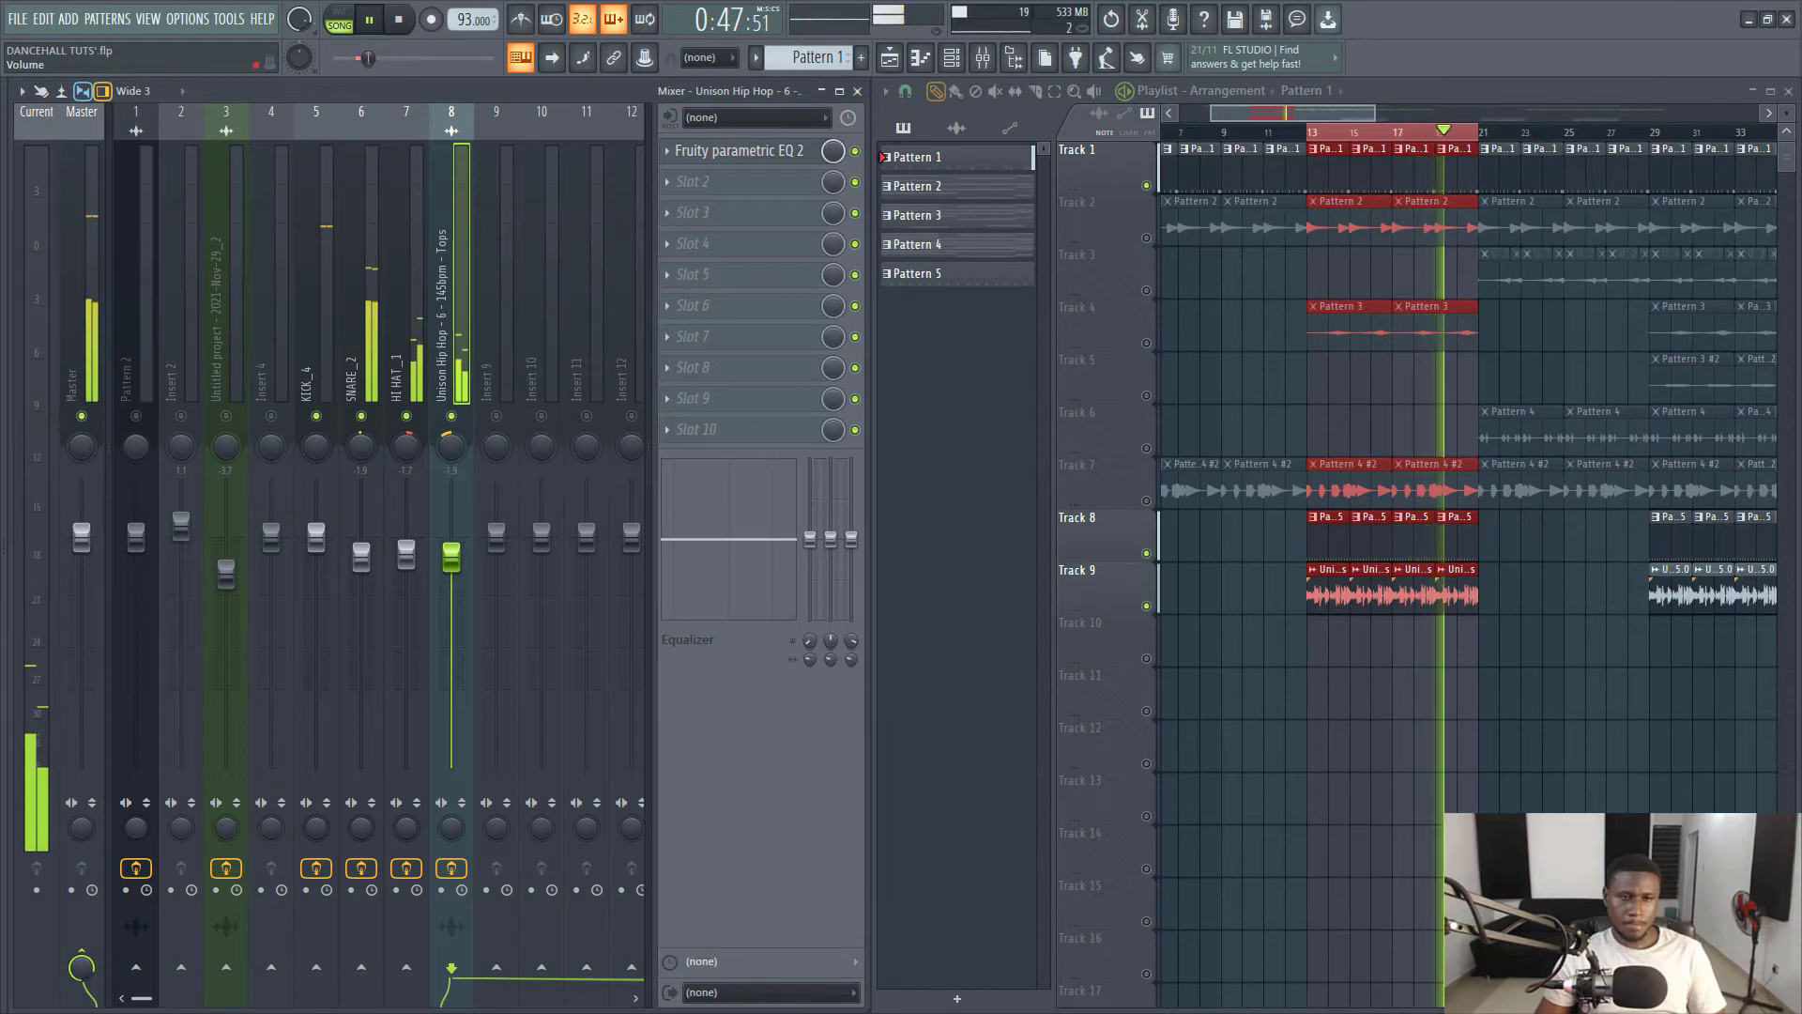
Rebalance the drum levels during playback to about -2.0 dB for SNARE_2, -1.4 dB for the Tops track and -1.6 dB for KICK_4.
drag(362, 555, 361, 566)
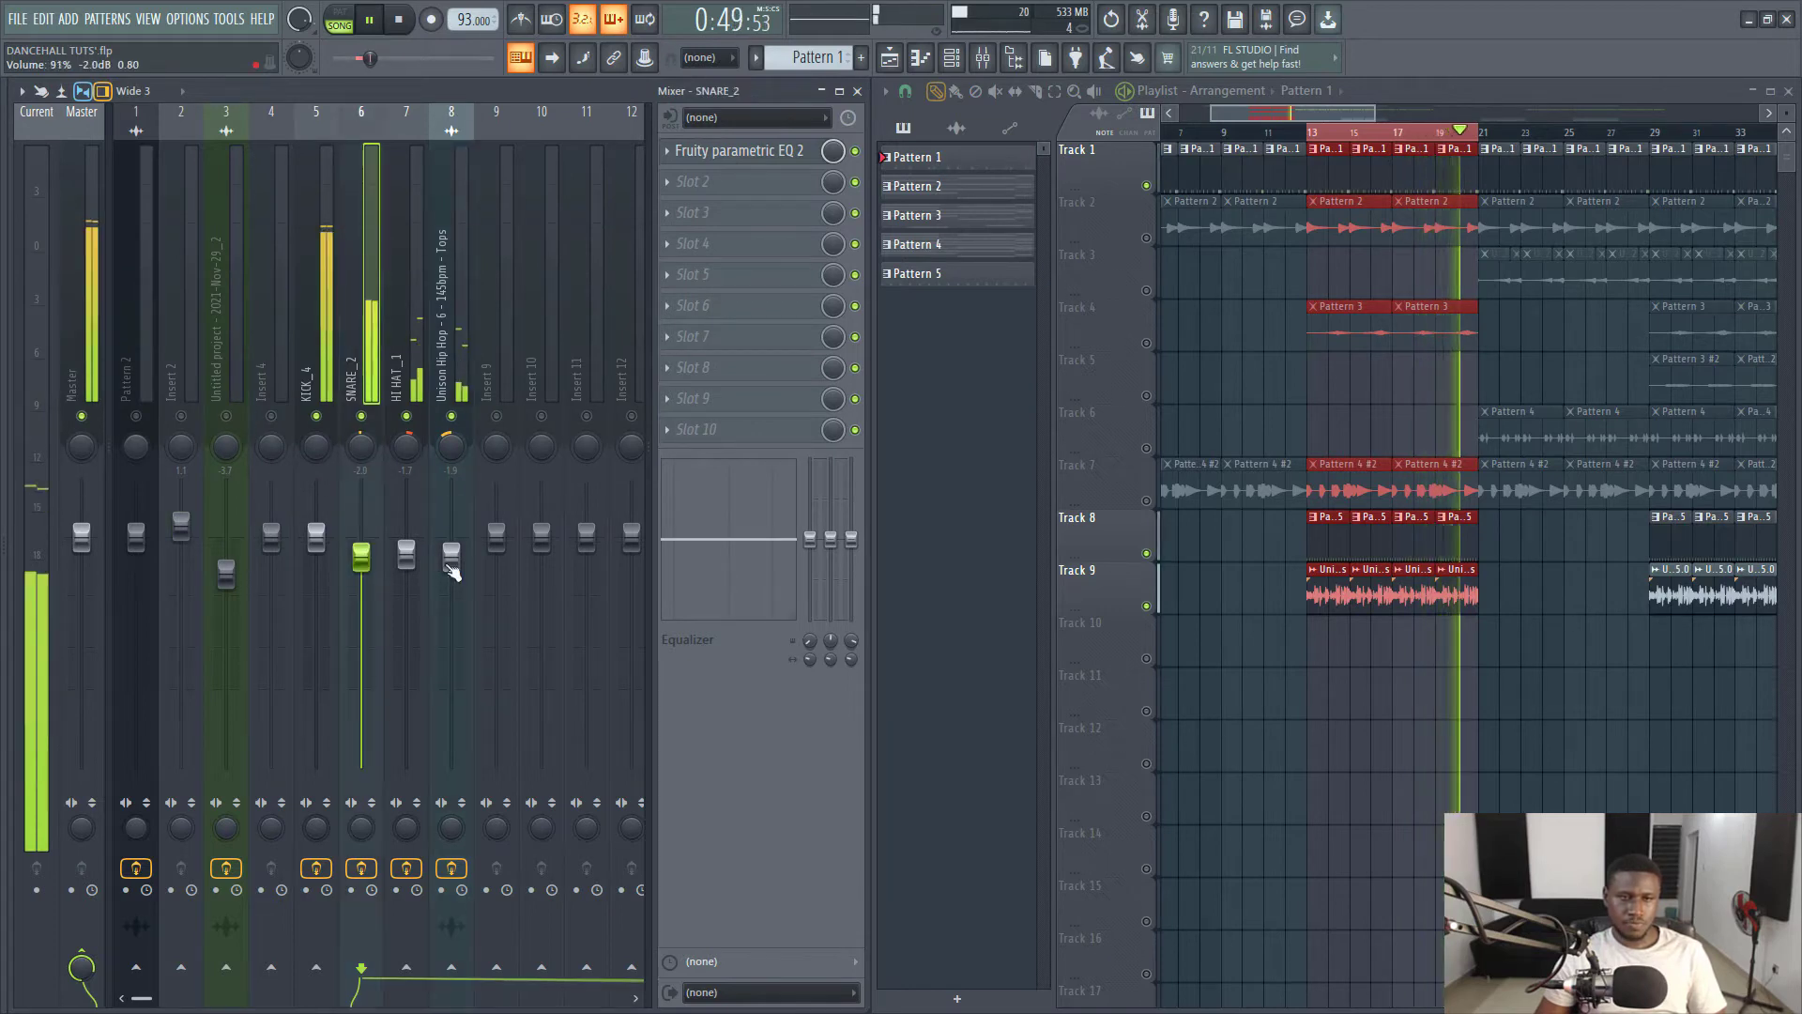
click(459, 353)
drag(451, 557, 451, 551)
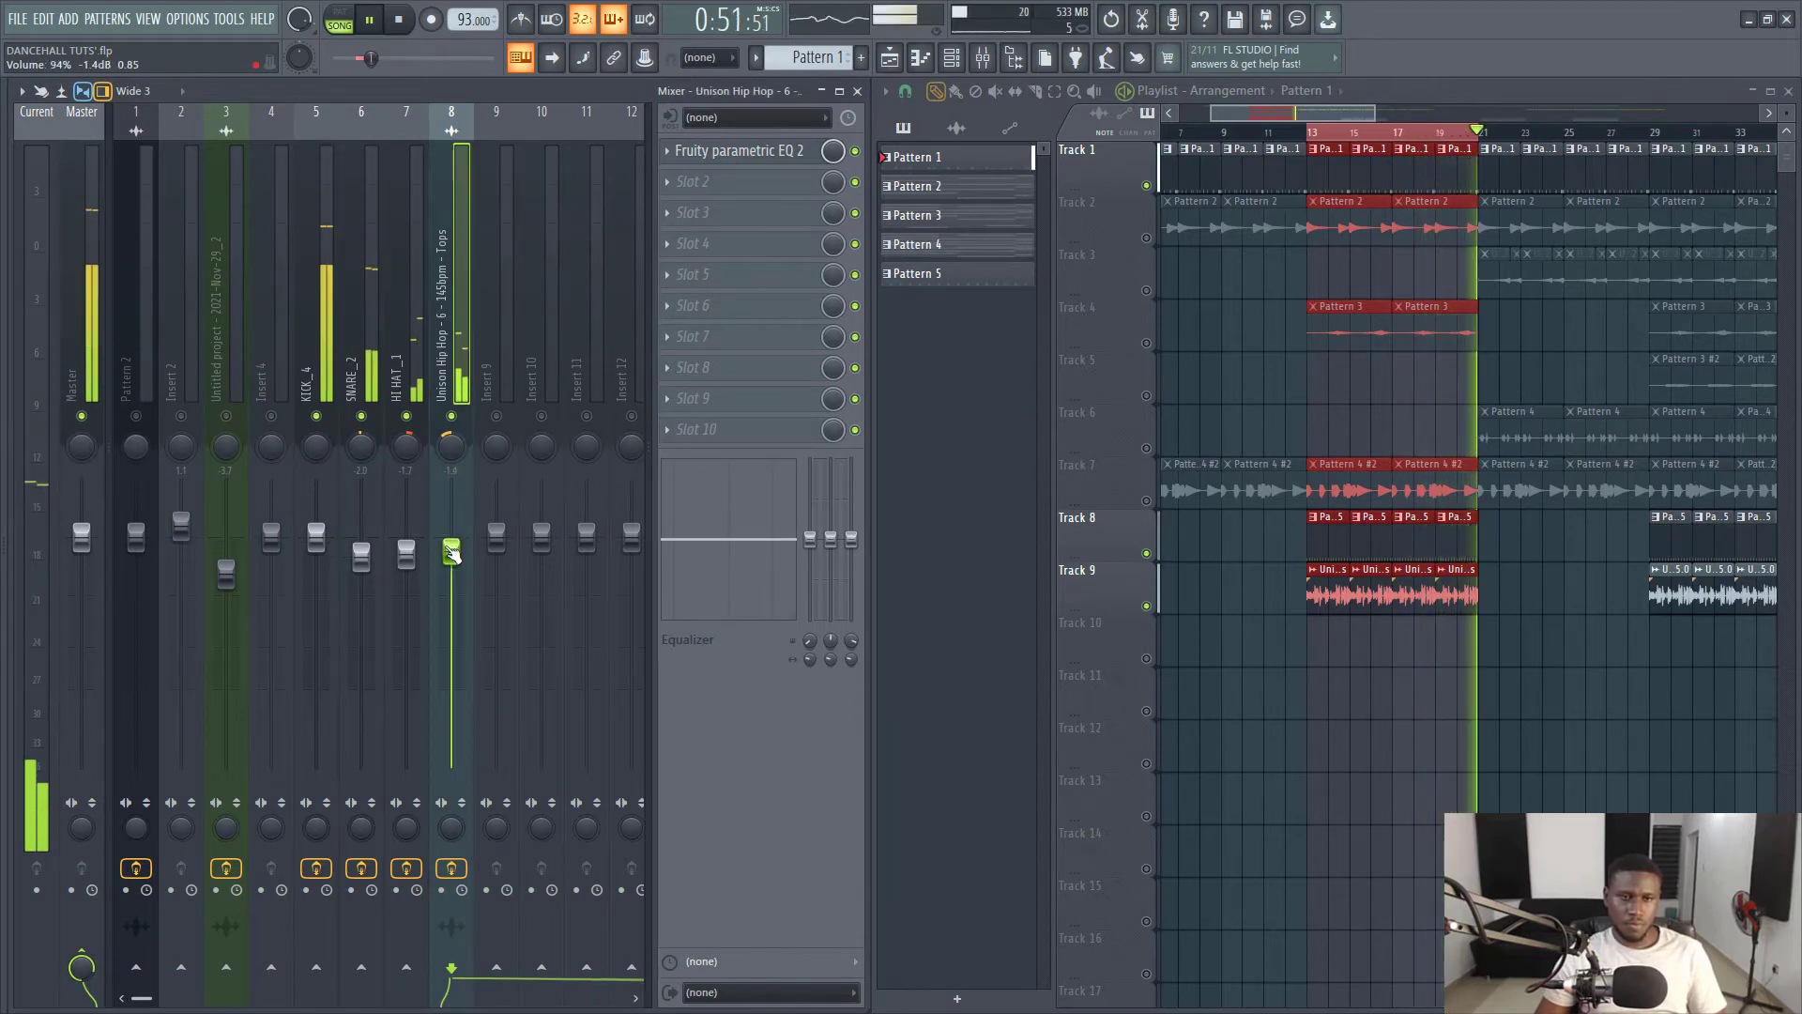
drag(317, 532, 319, 557)
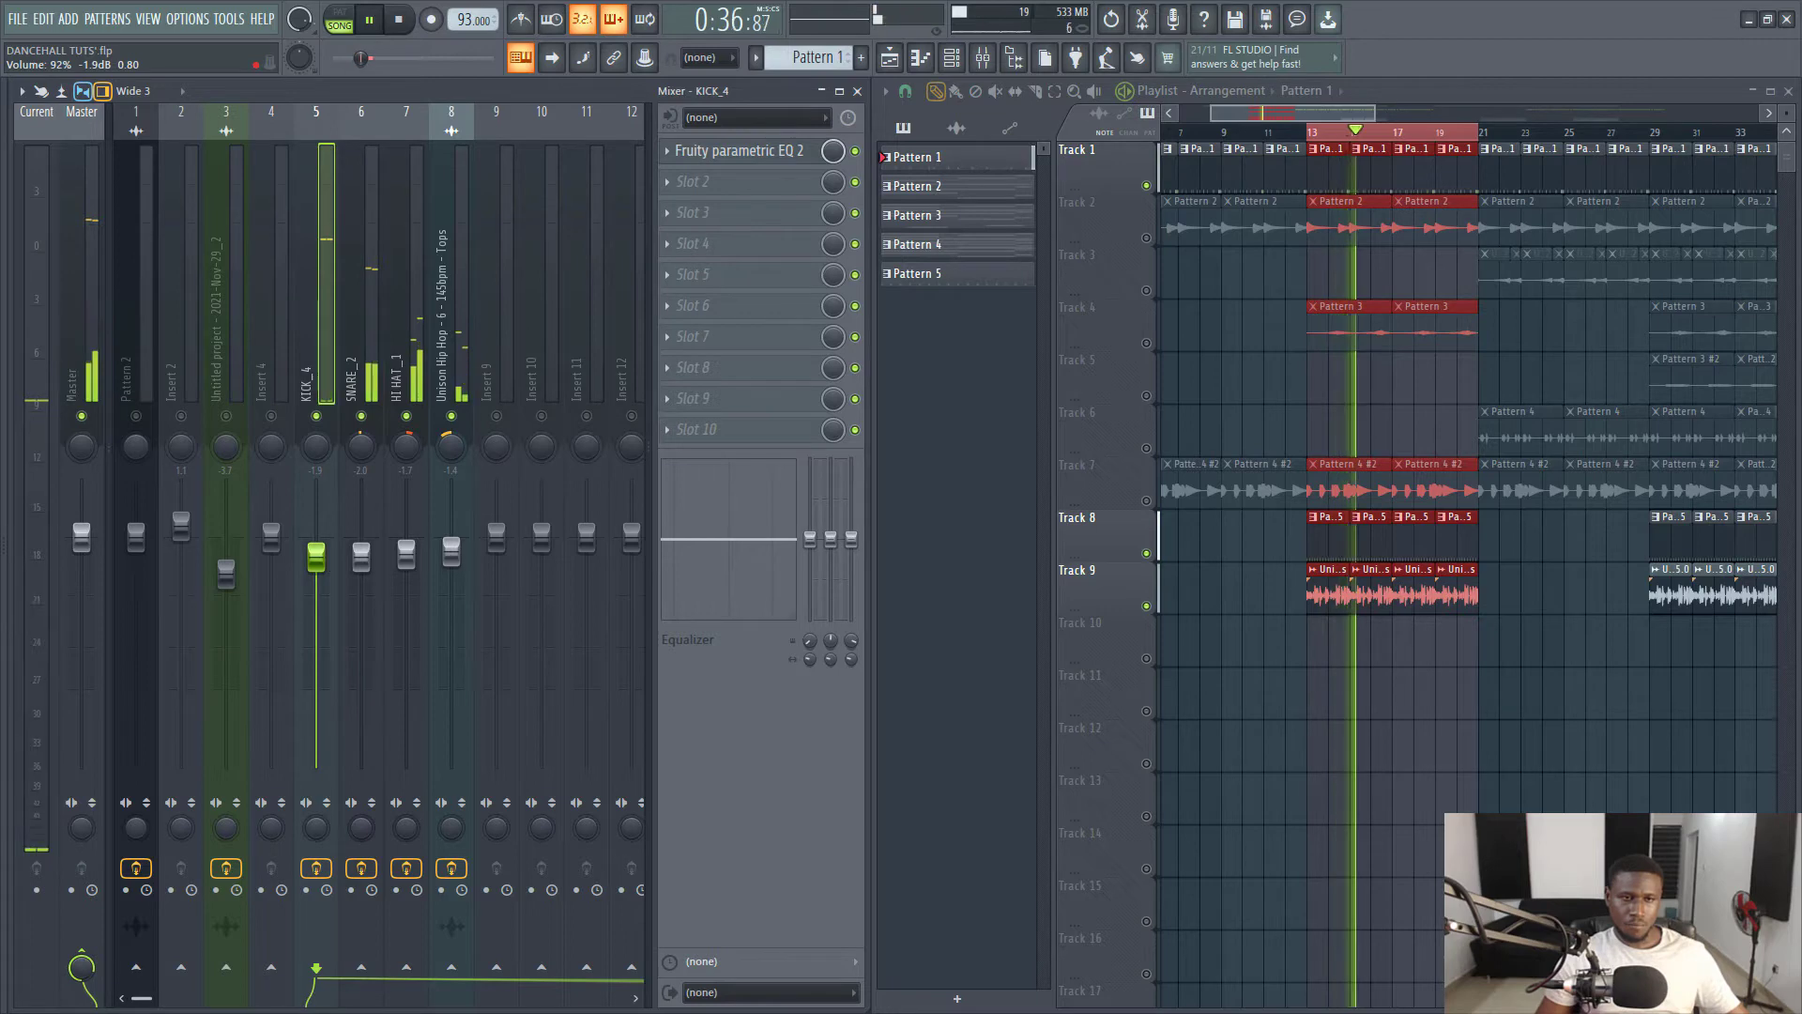
drag(318, 557, 319, 553)
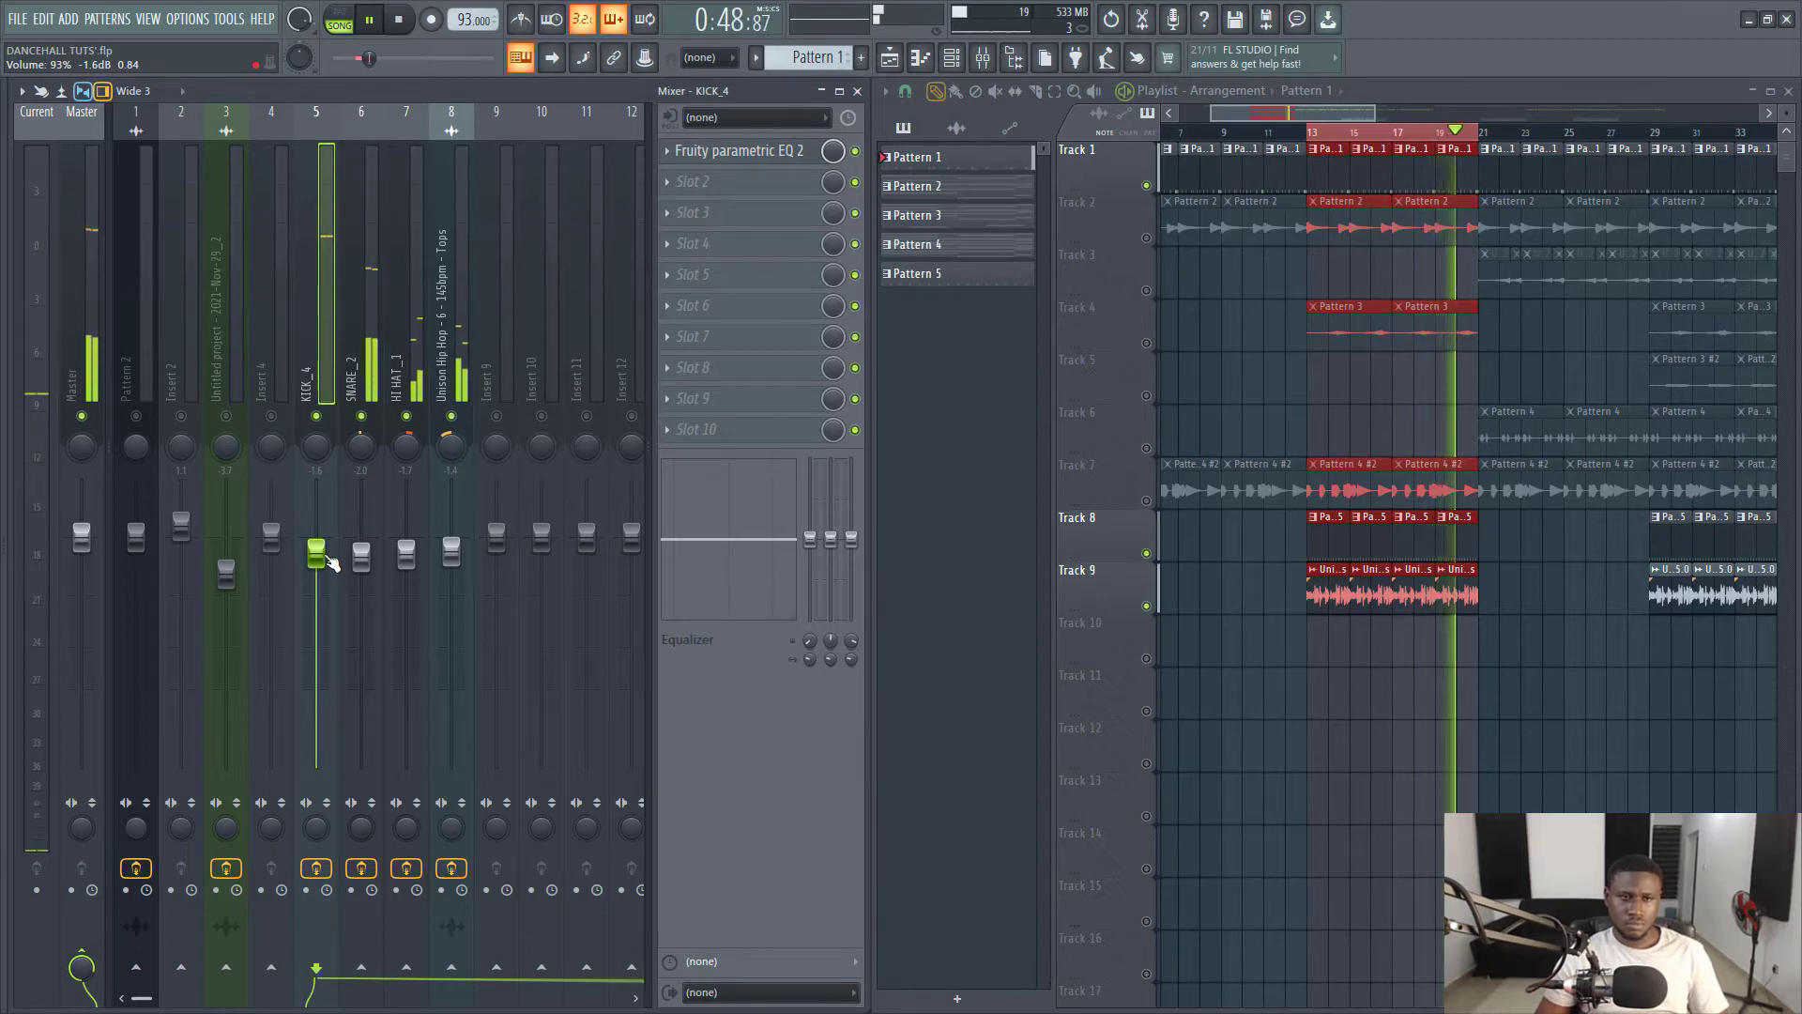
key(space)
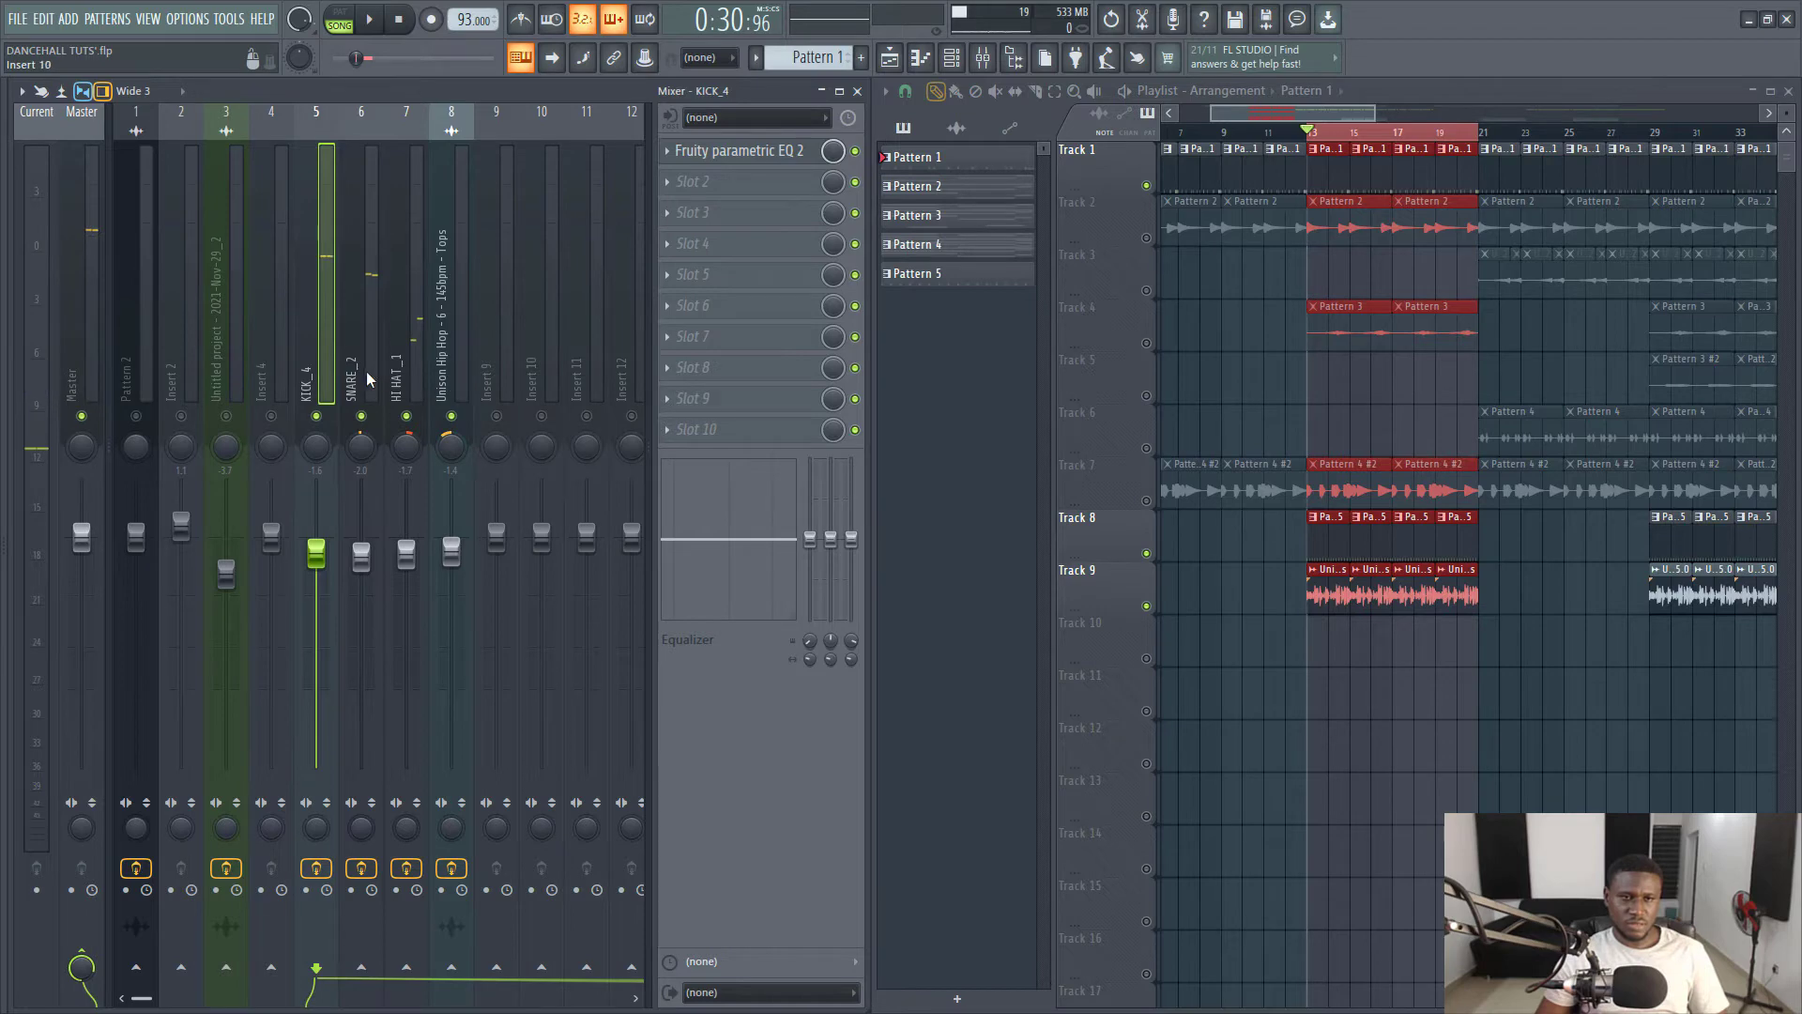
Group mixer tracks KICK_4 through Insert 9, using Insert 9 as the bus and naming it "drum buss master".
drag(320, 378, 498, 366)
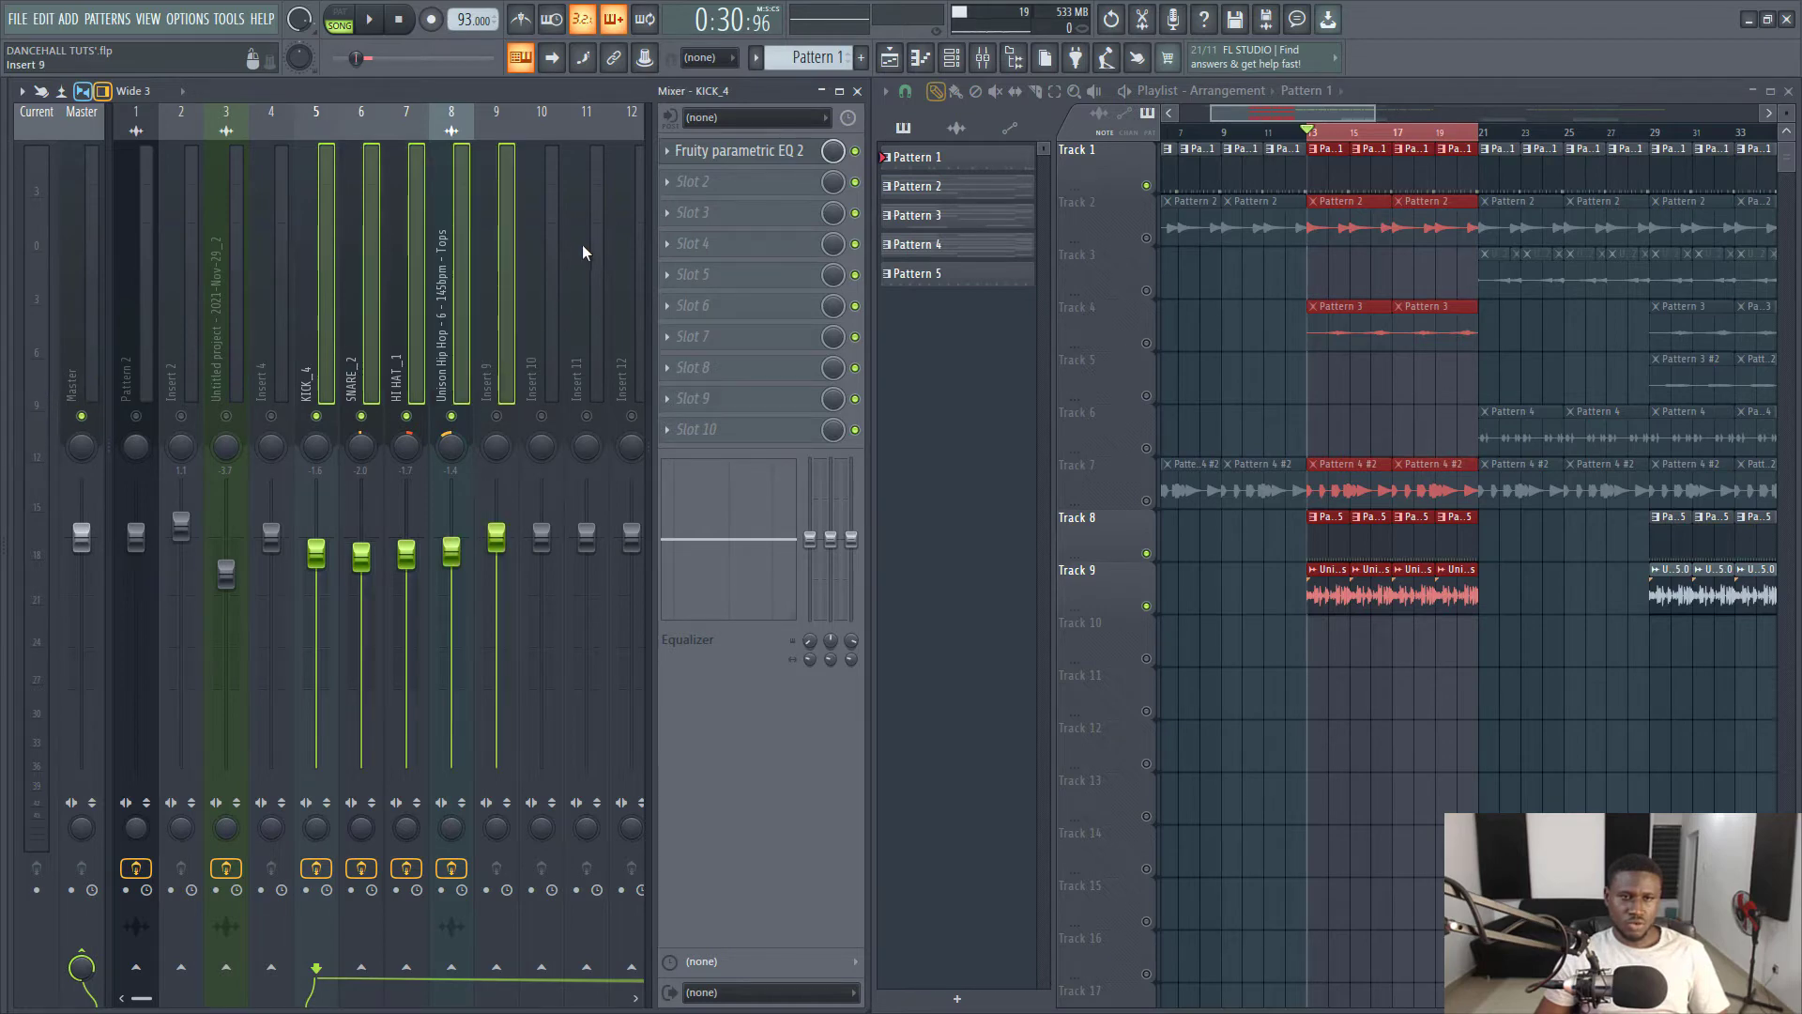
right_click(498, 361)
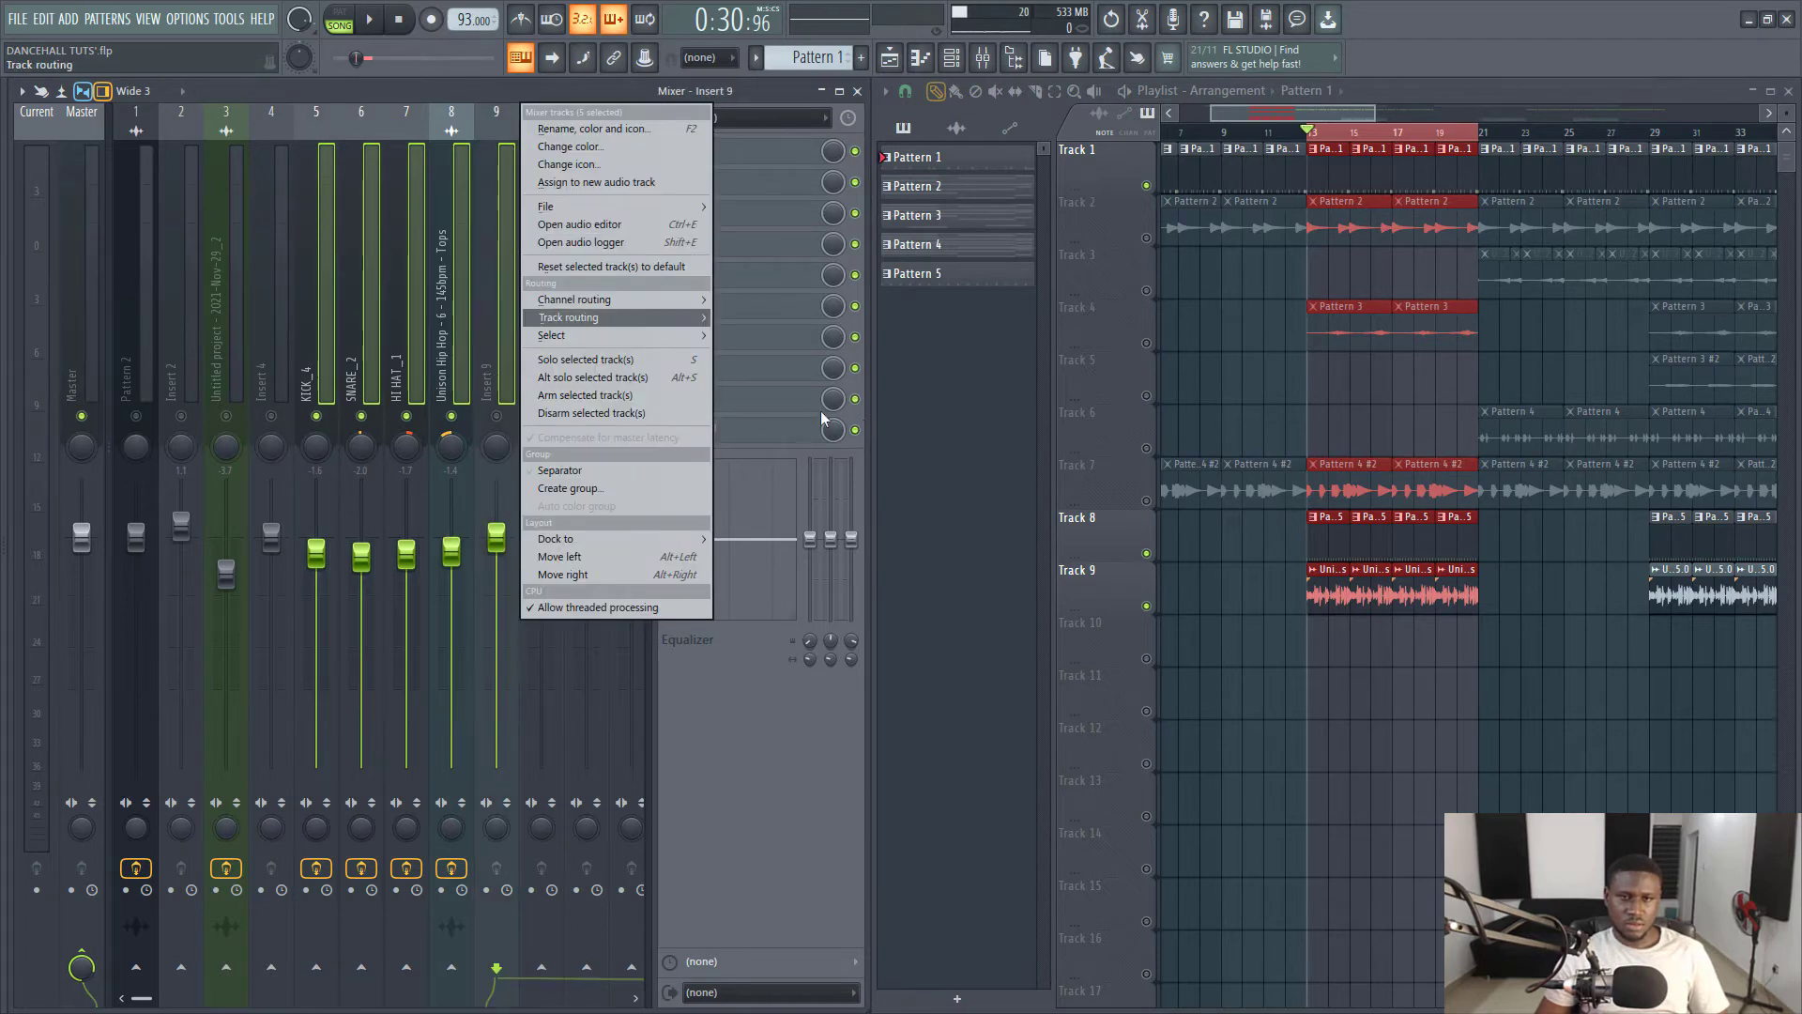
key(F2)
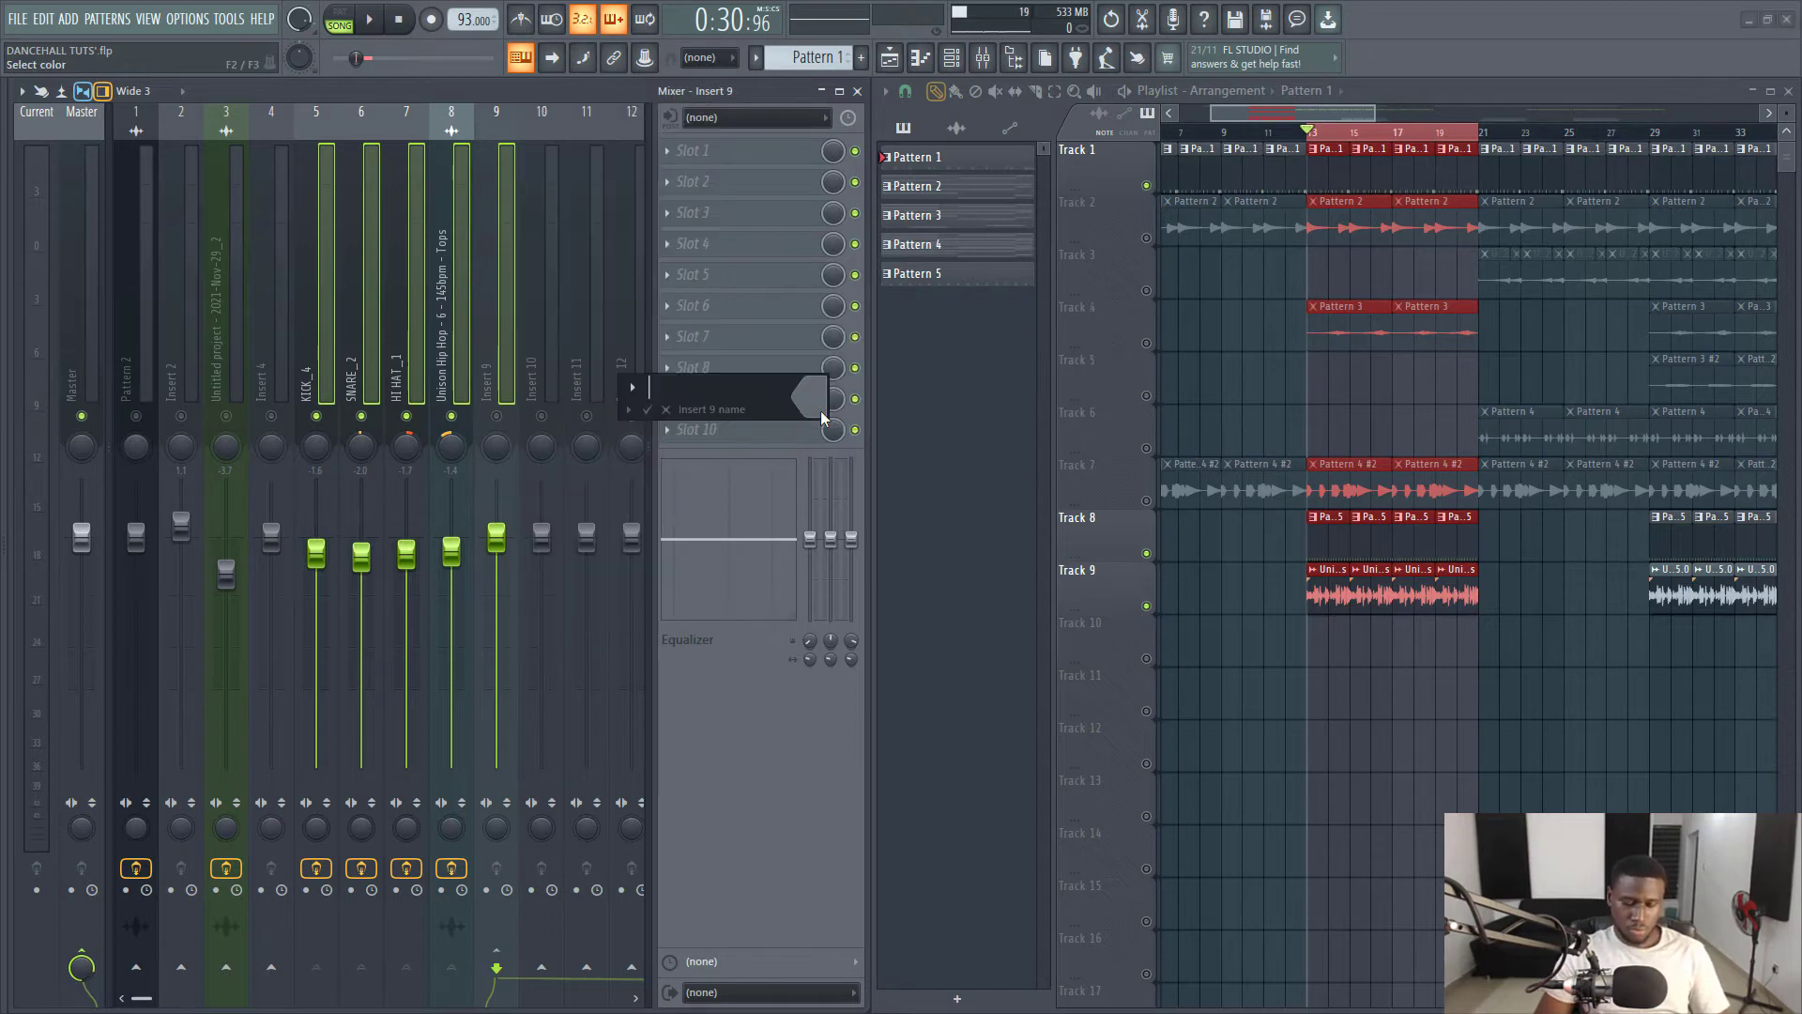
text(drum)
text(bus)
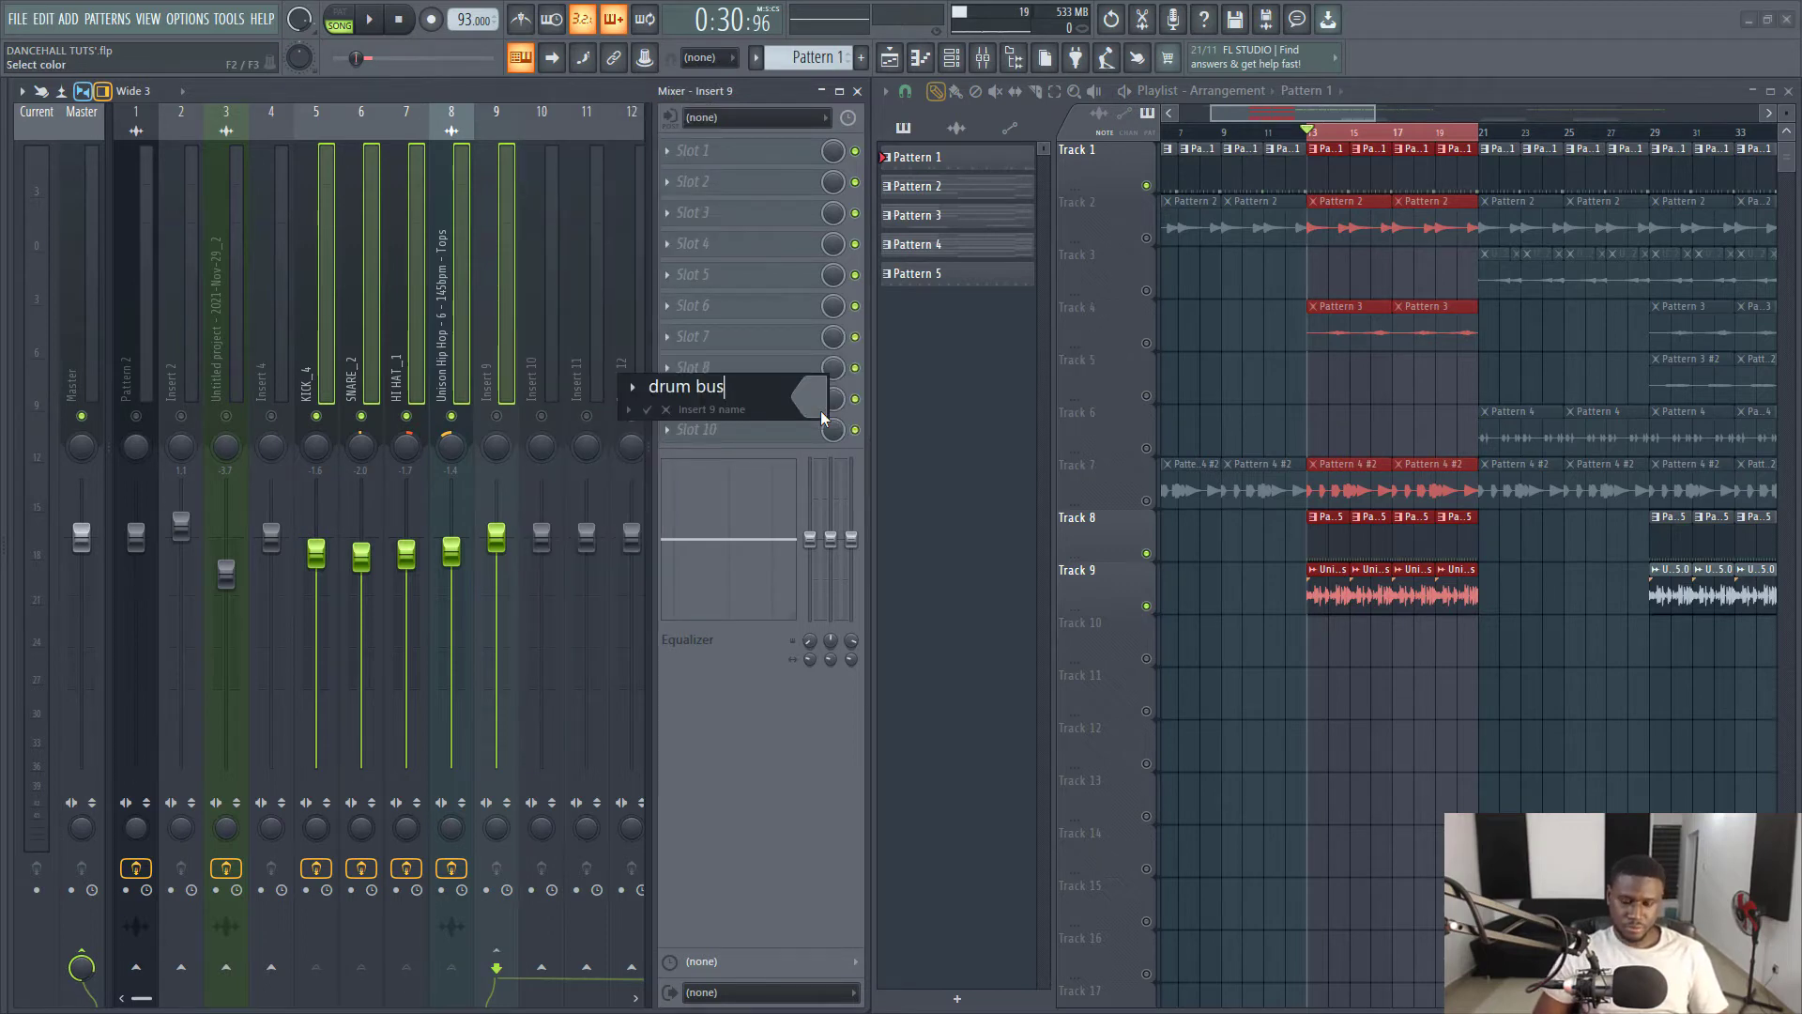
text(s master)
key(Return)
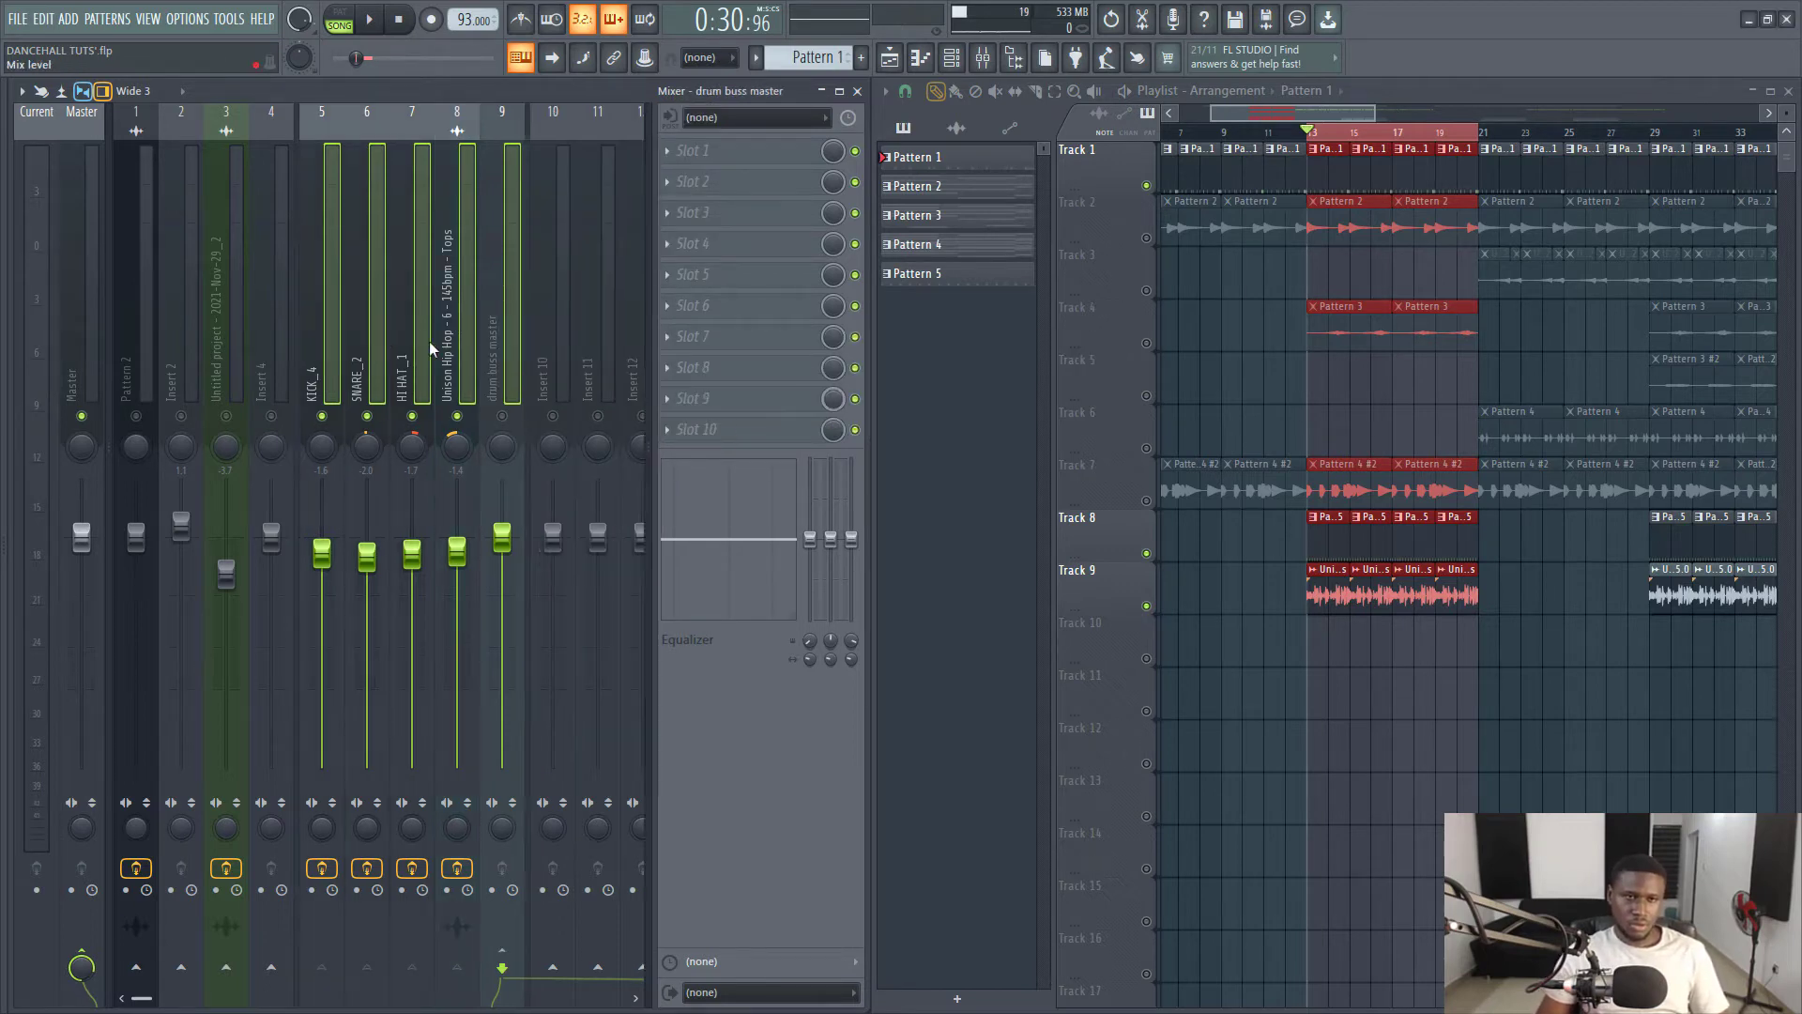
Play the loop through the drum buss master track and load the CLA-76 compressor from WaveShell1-VST 10.0 in its first effect slot.
click(372, 378)
click(502, 376)
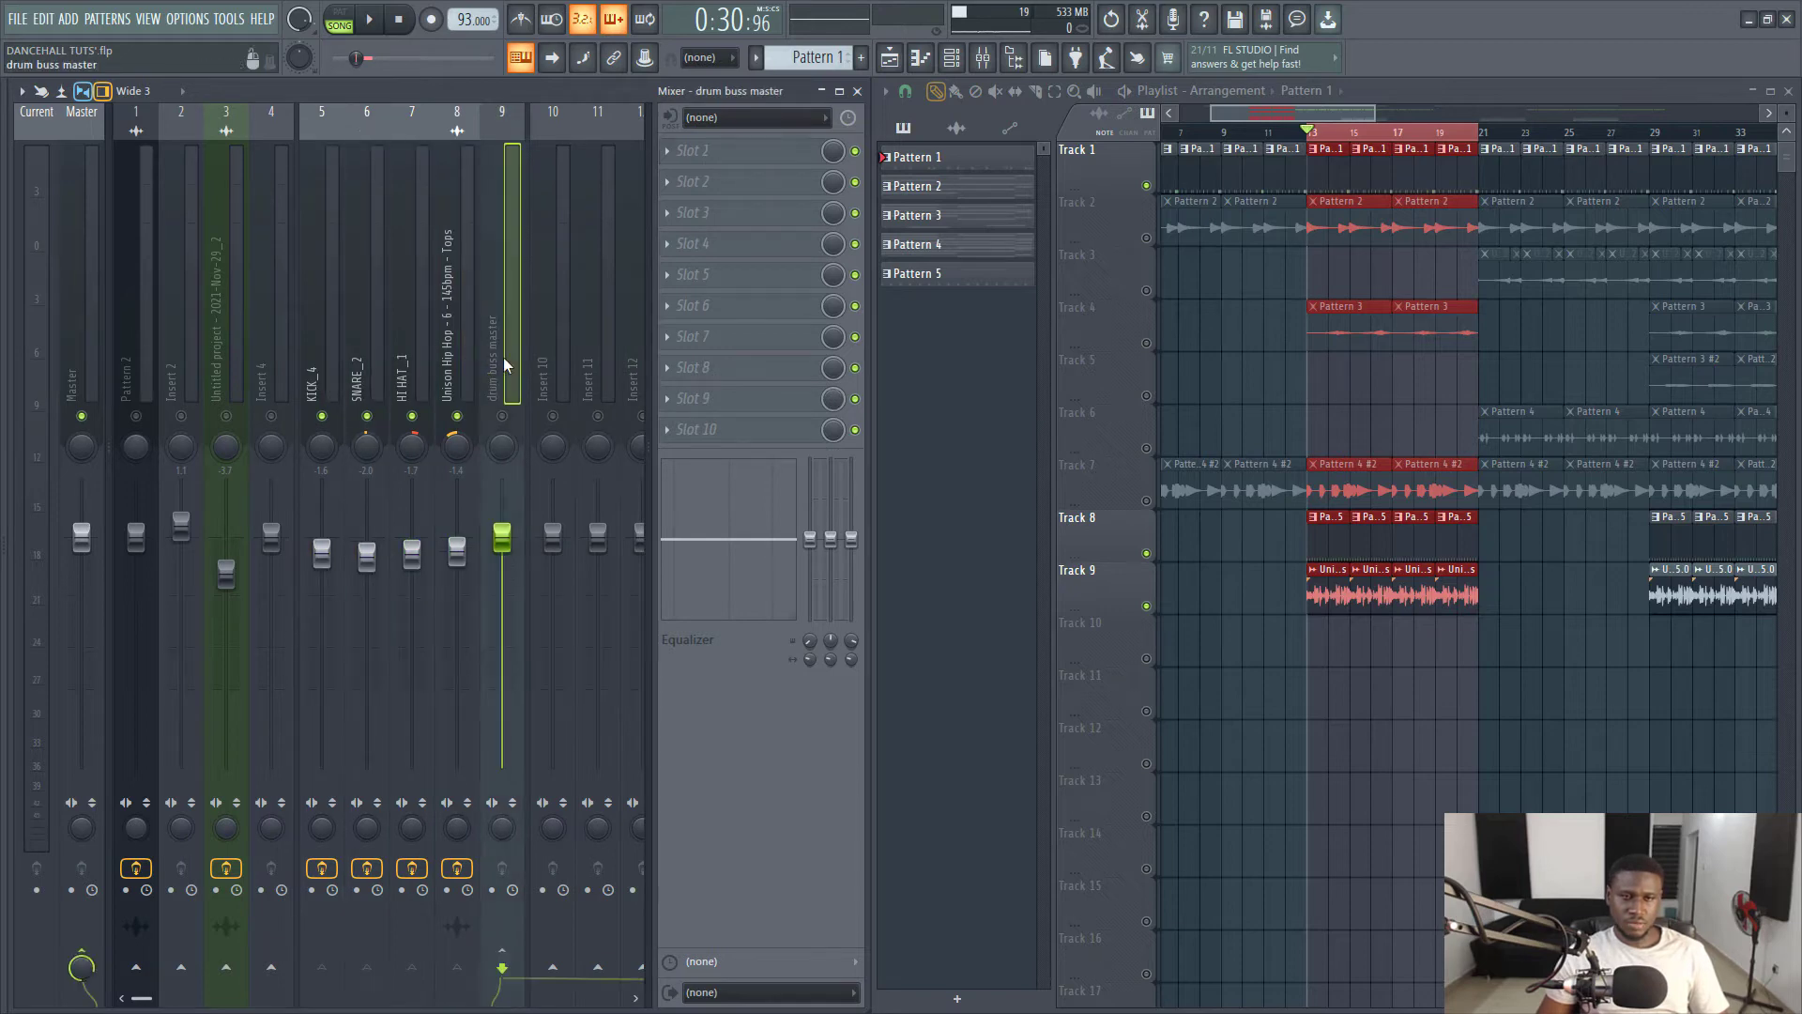
key(space)
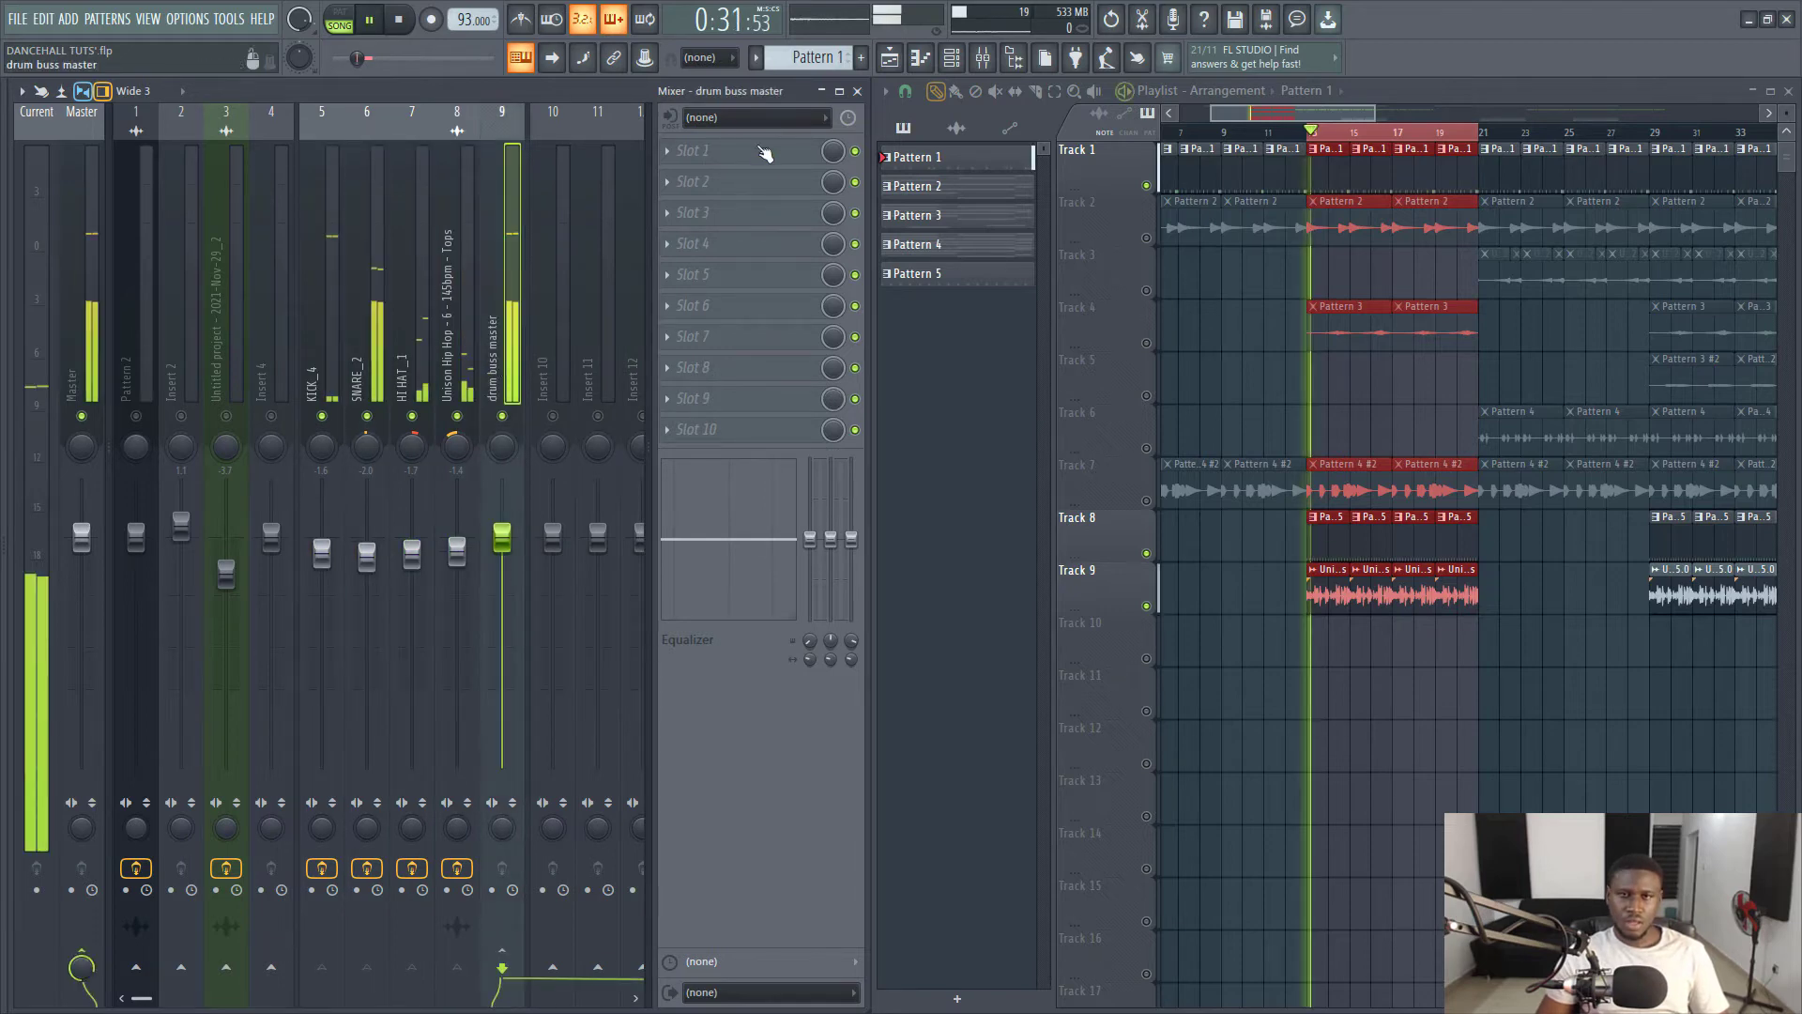
key(space)
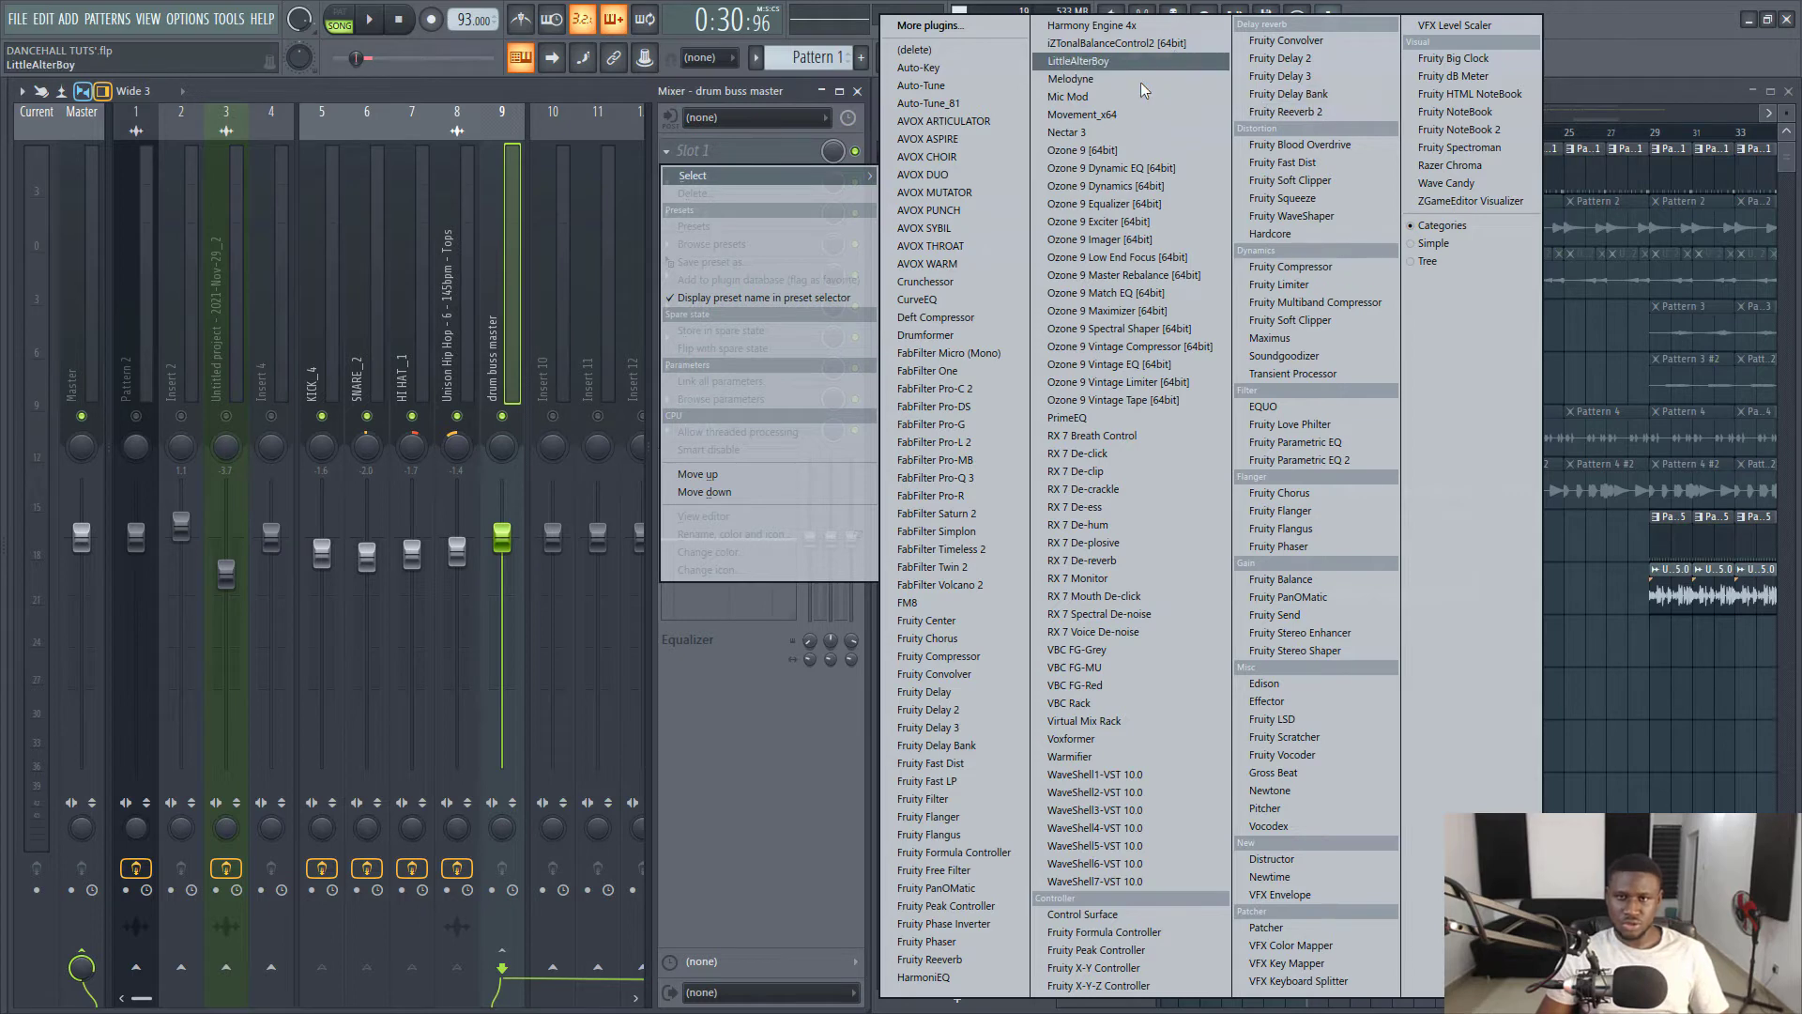
click(1105, 774)
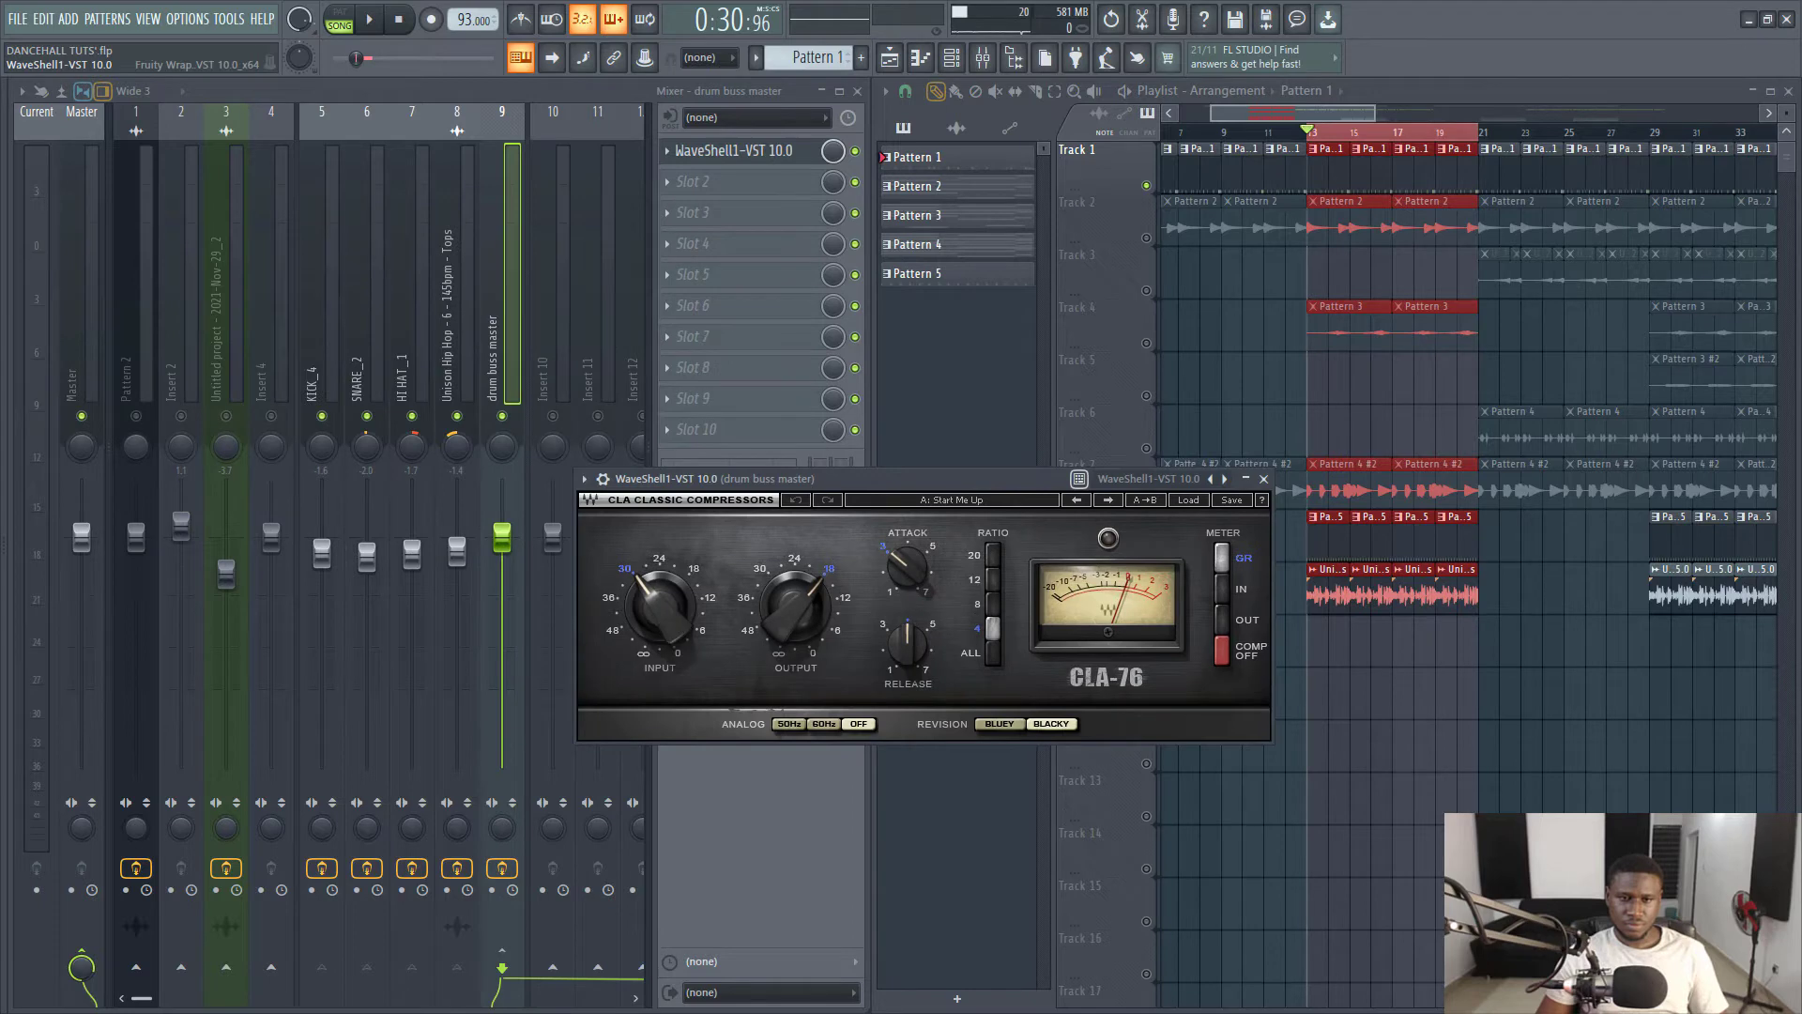
Set the CLA-76's input to about -26.4 and turn its attack up while auditioning the loop.
key(space)
key(space)
drag(661, 608, 660, 591)
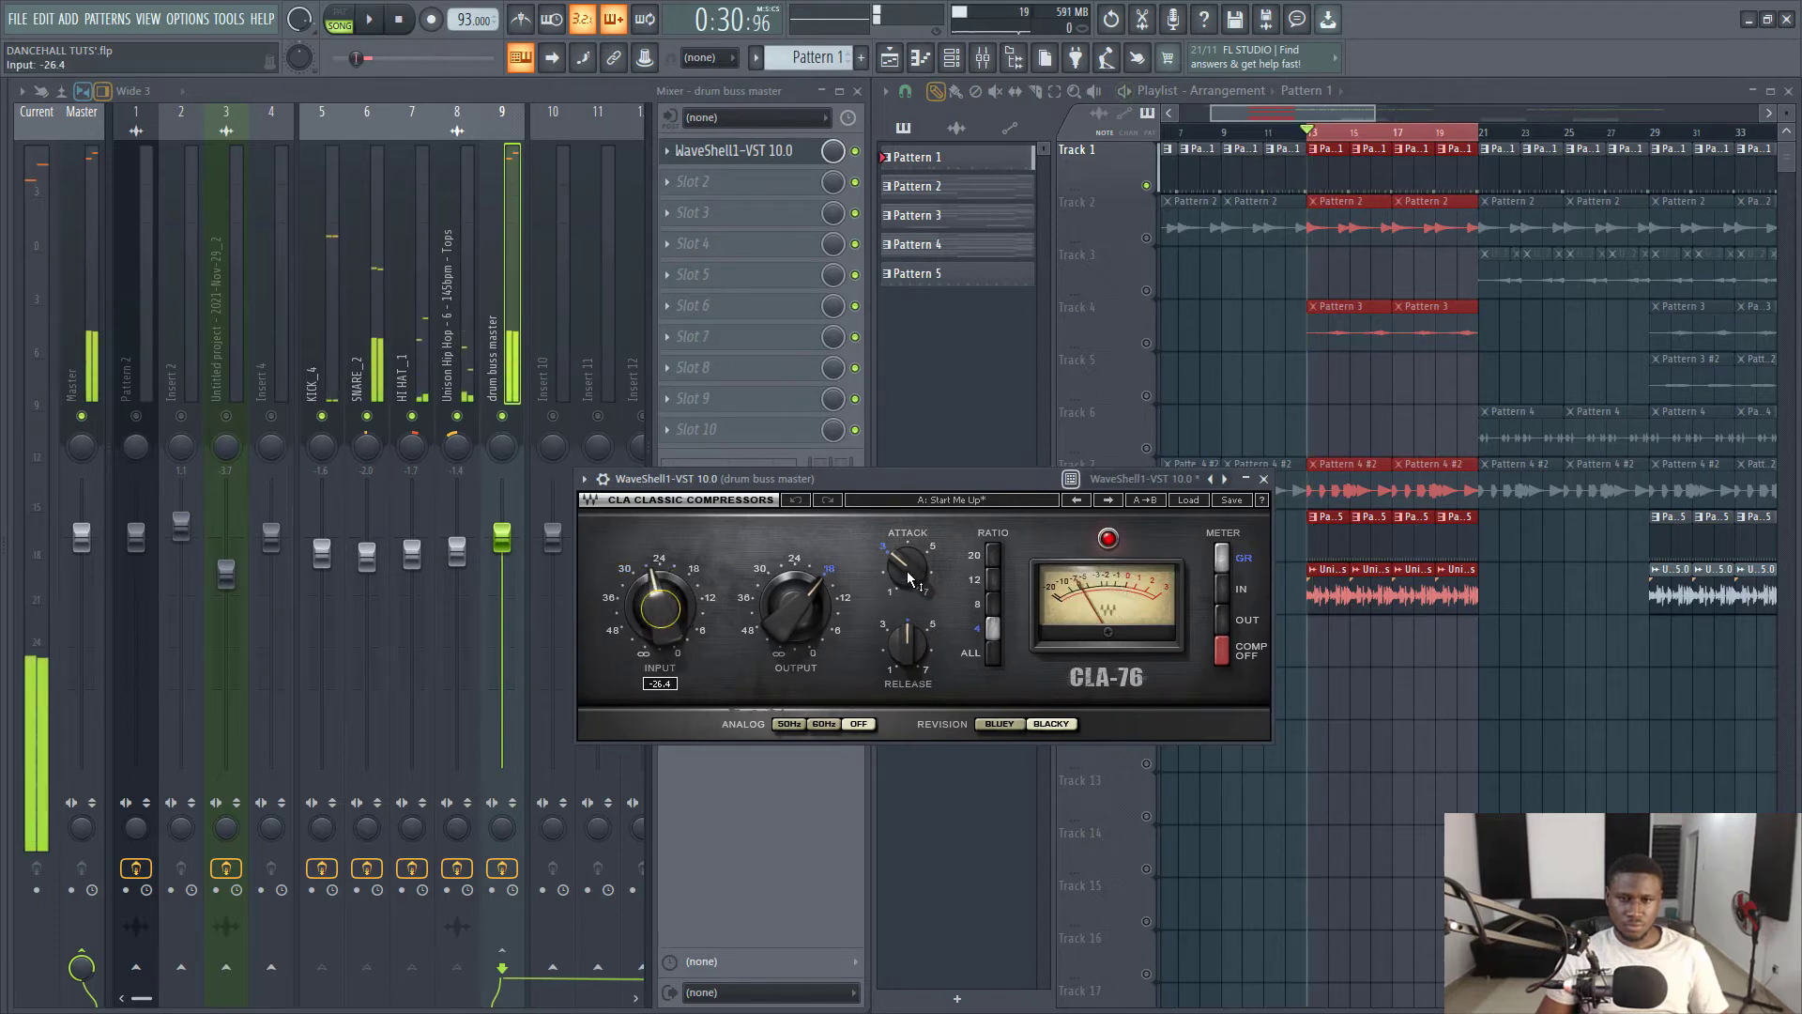
key(space)
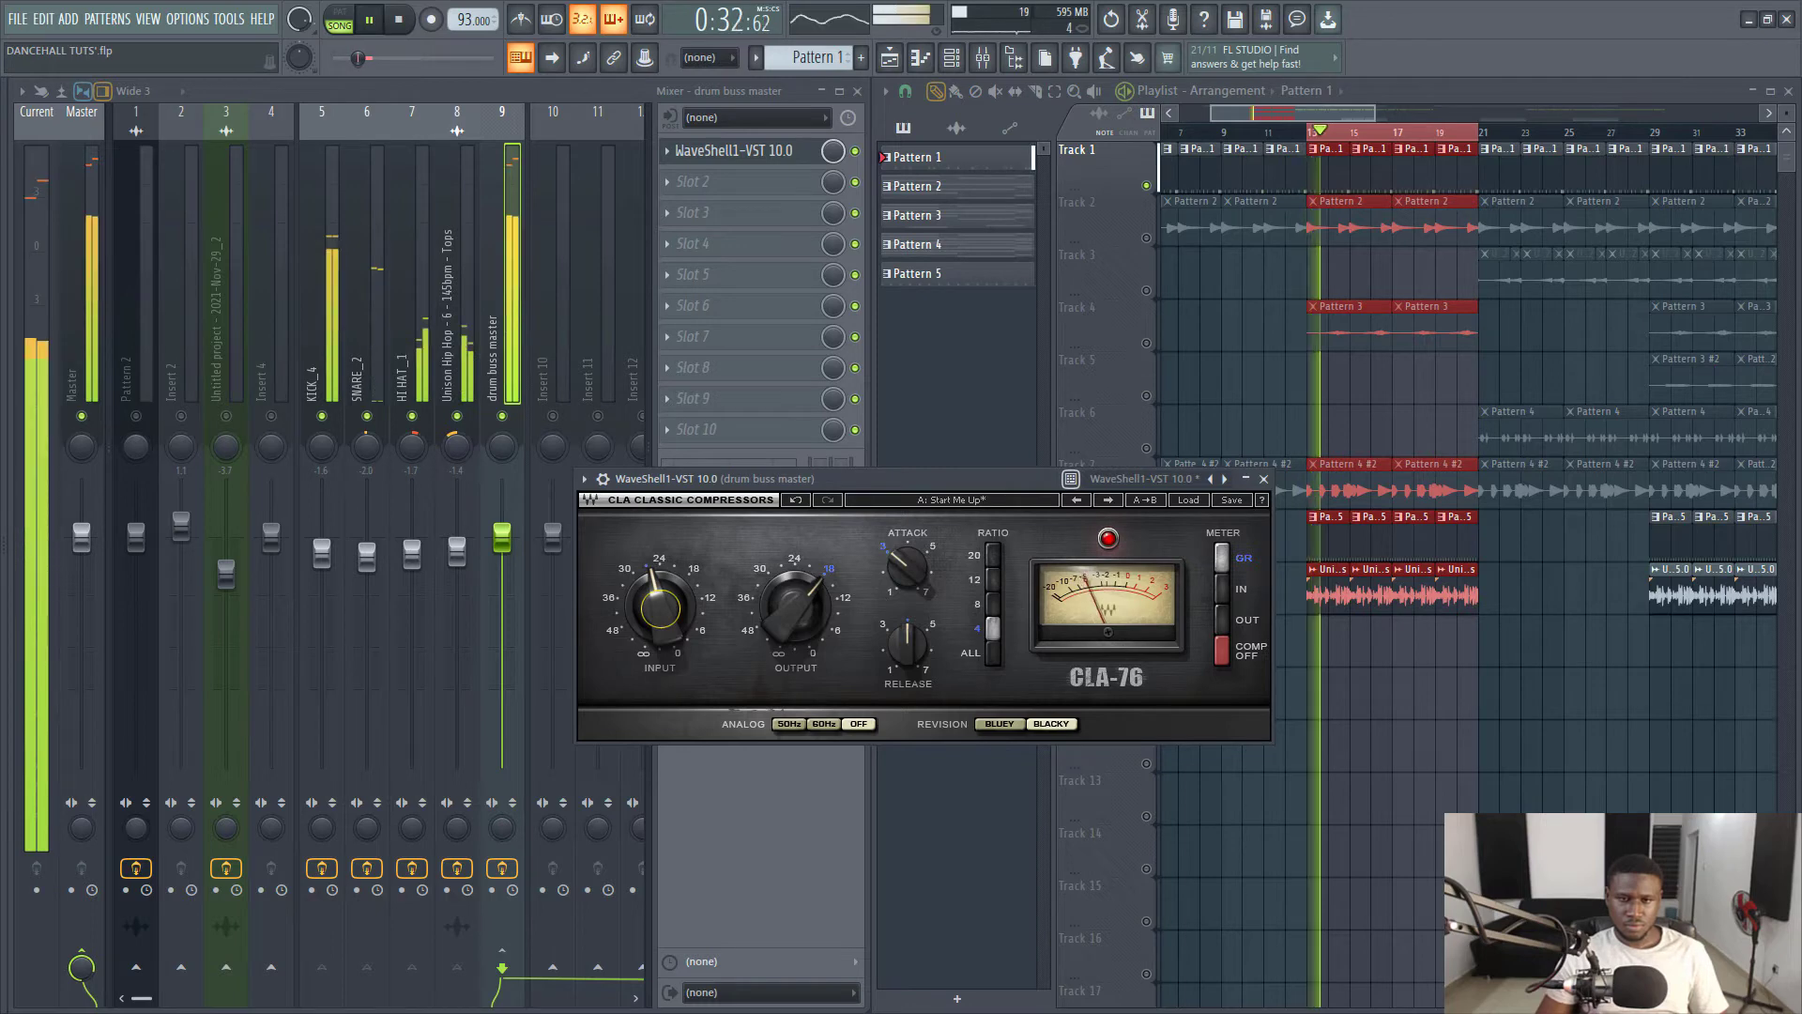
mouse_move(906, 566)
drag(907, 566, 906, 555)
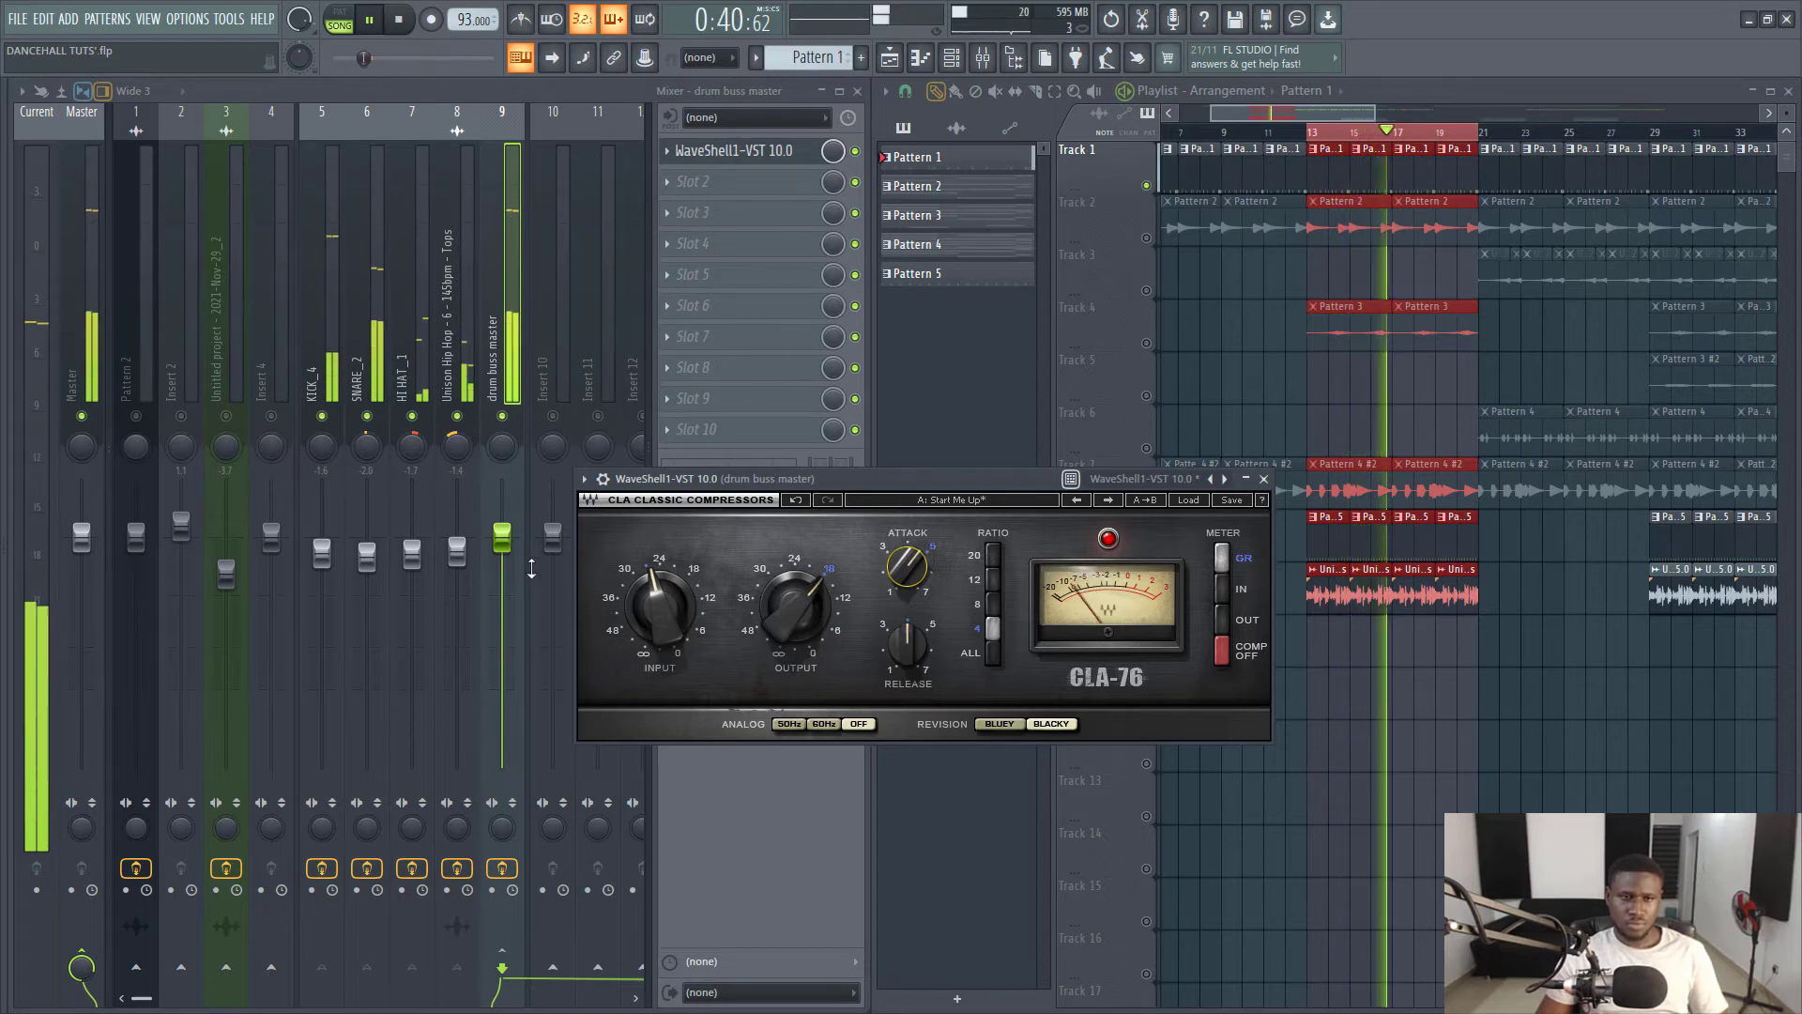
key(space)
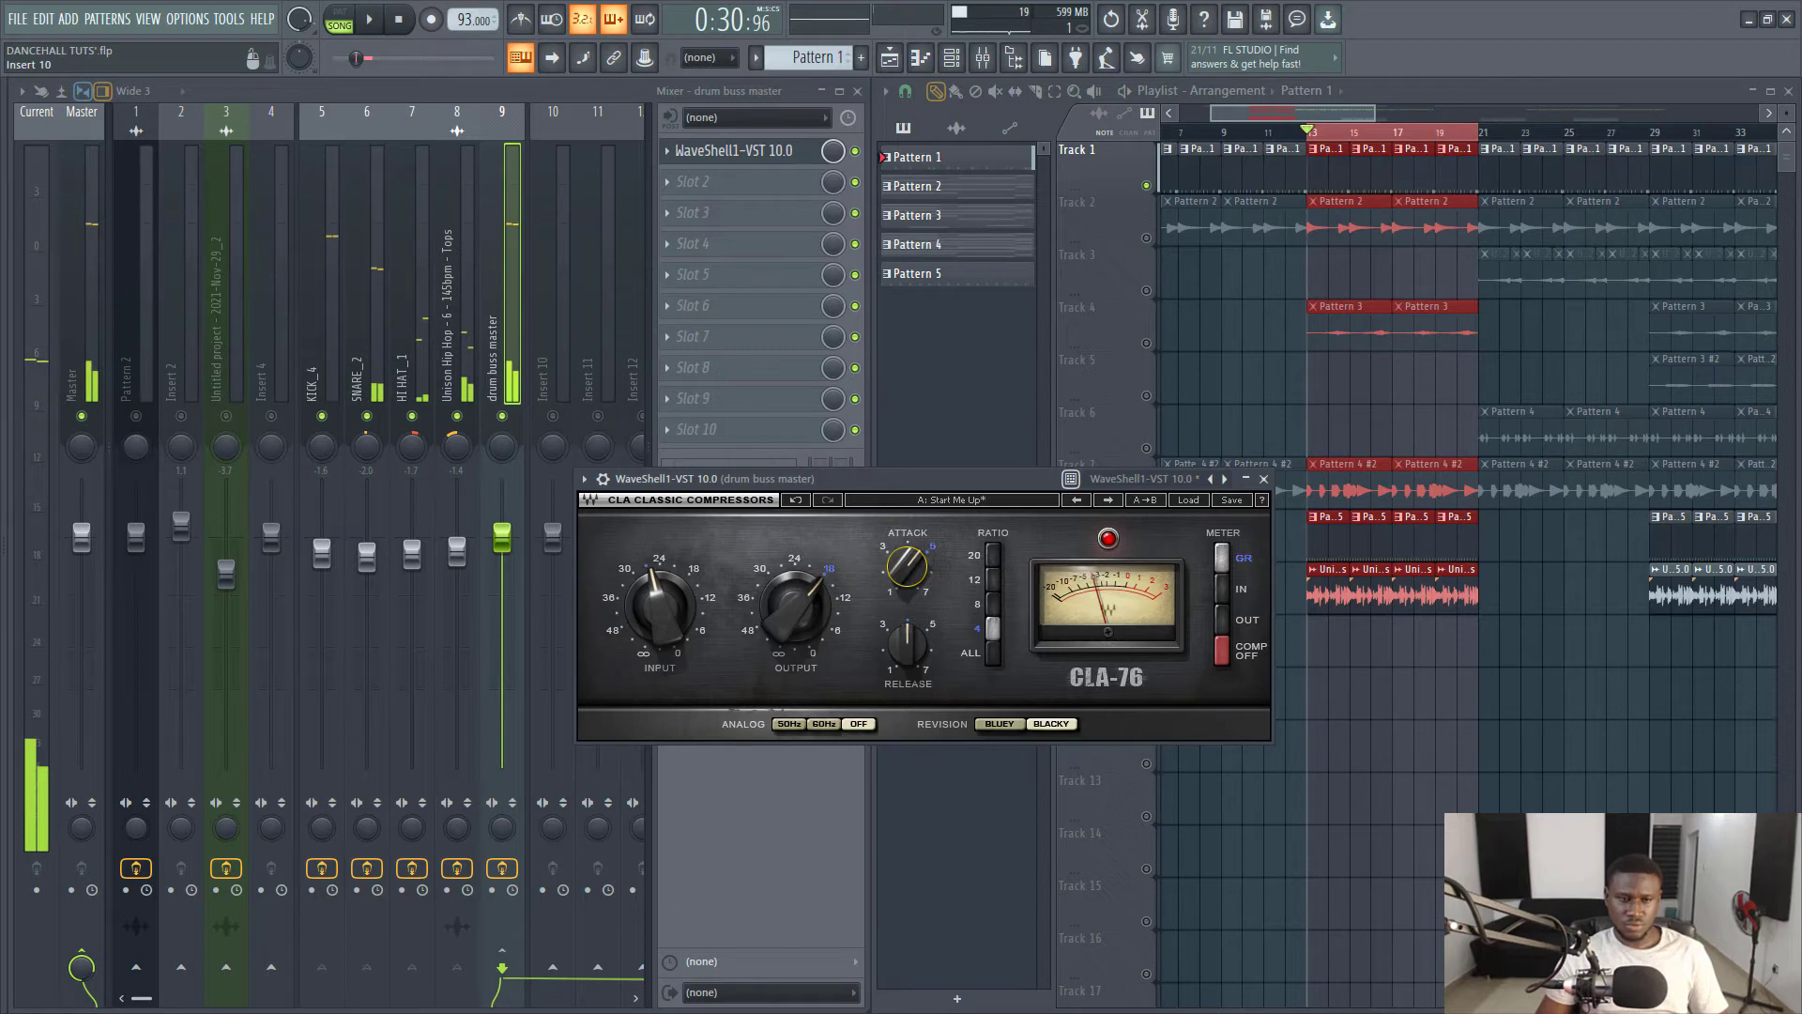
Lower the drum buss master track's volume to about -1.7 dB and play the loop to check the level.
drag(502, 535, 502, 554)
key(space)
key(space)
key(space)
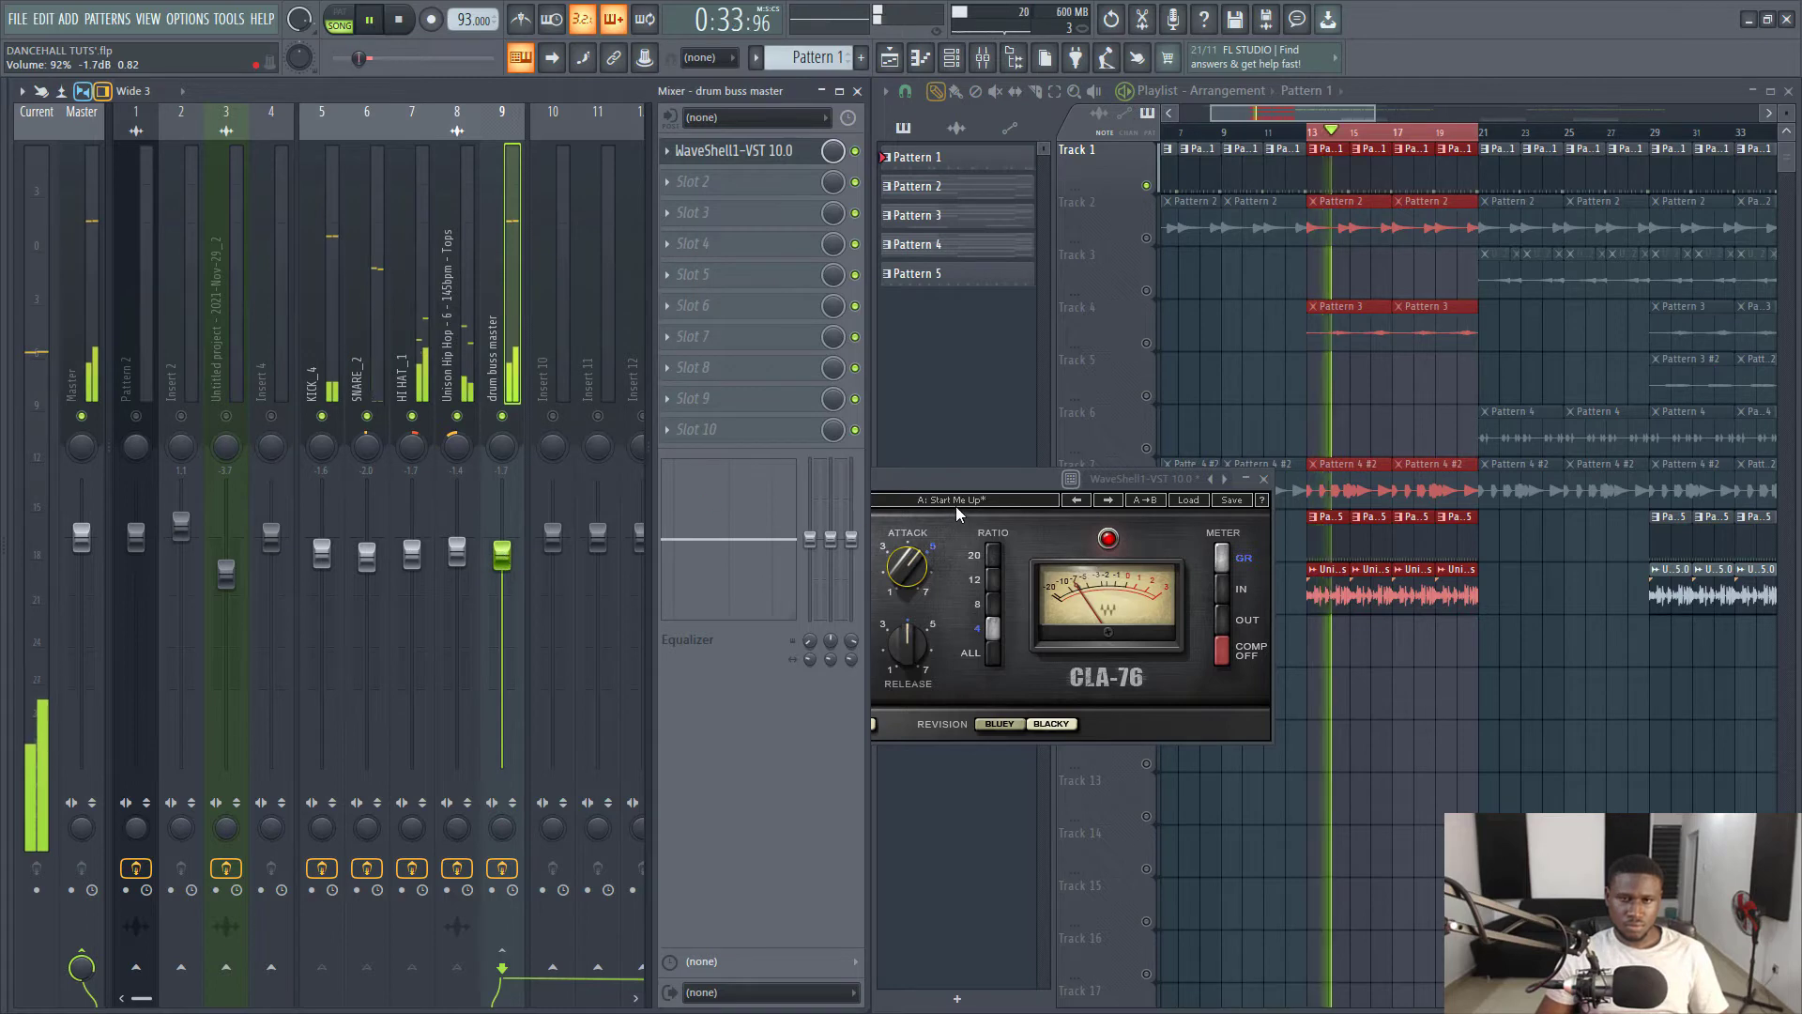
key(space)
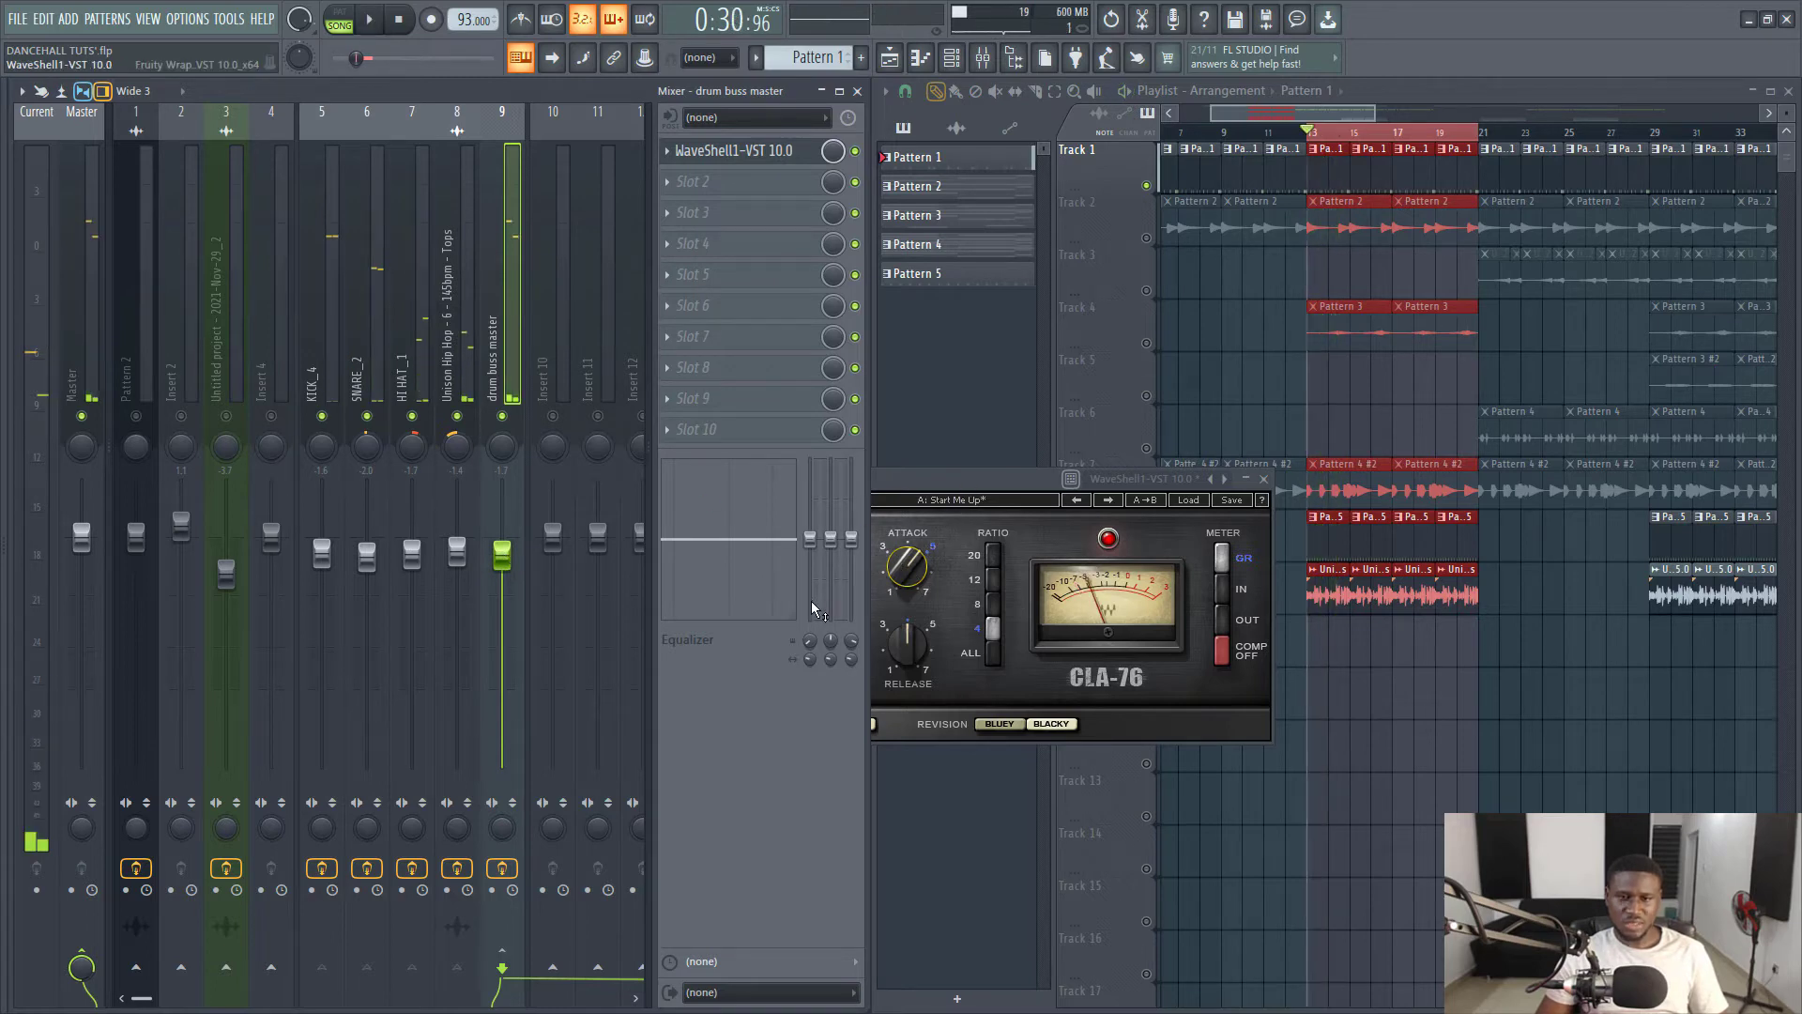
Turn up the CLA-76's attack and release and set its output to about -18.2 while the loop plays.
key(space)
click(809, 611)
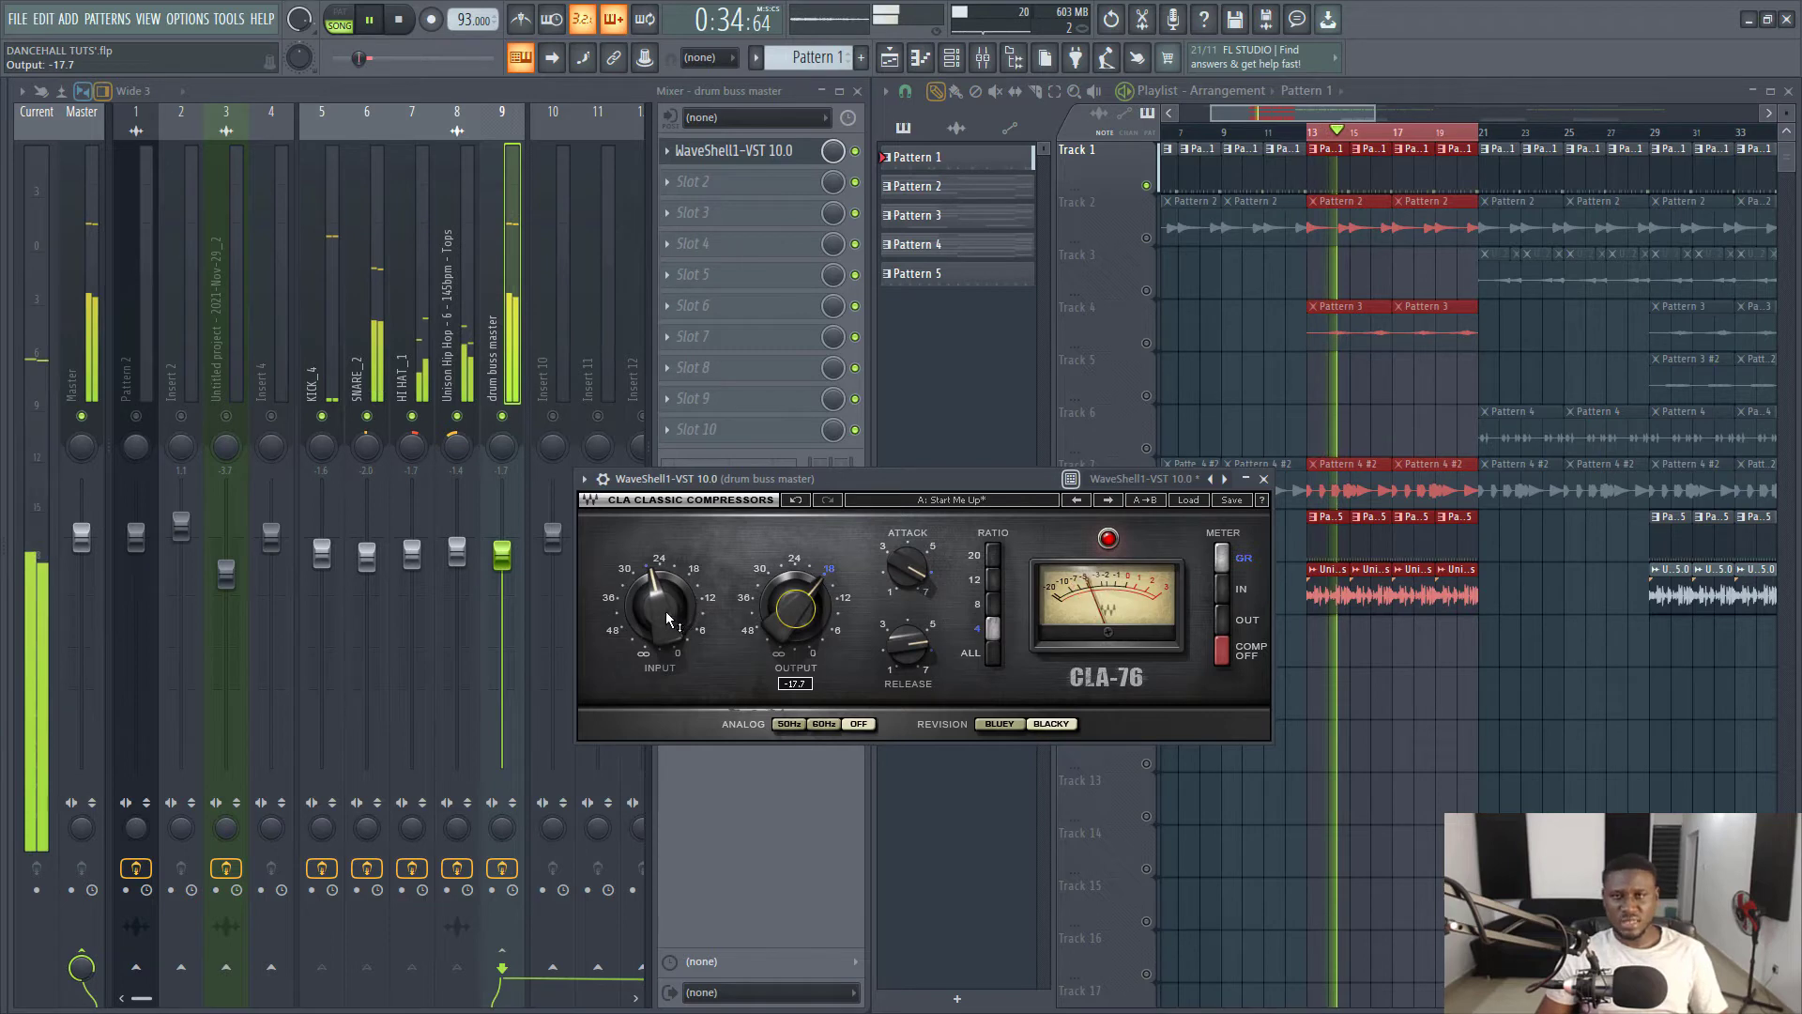
key(space)
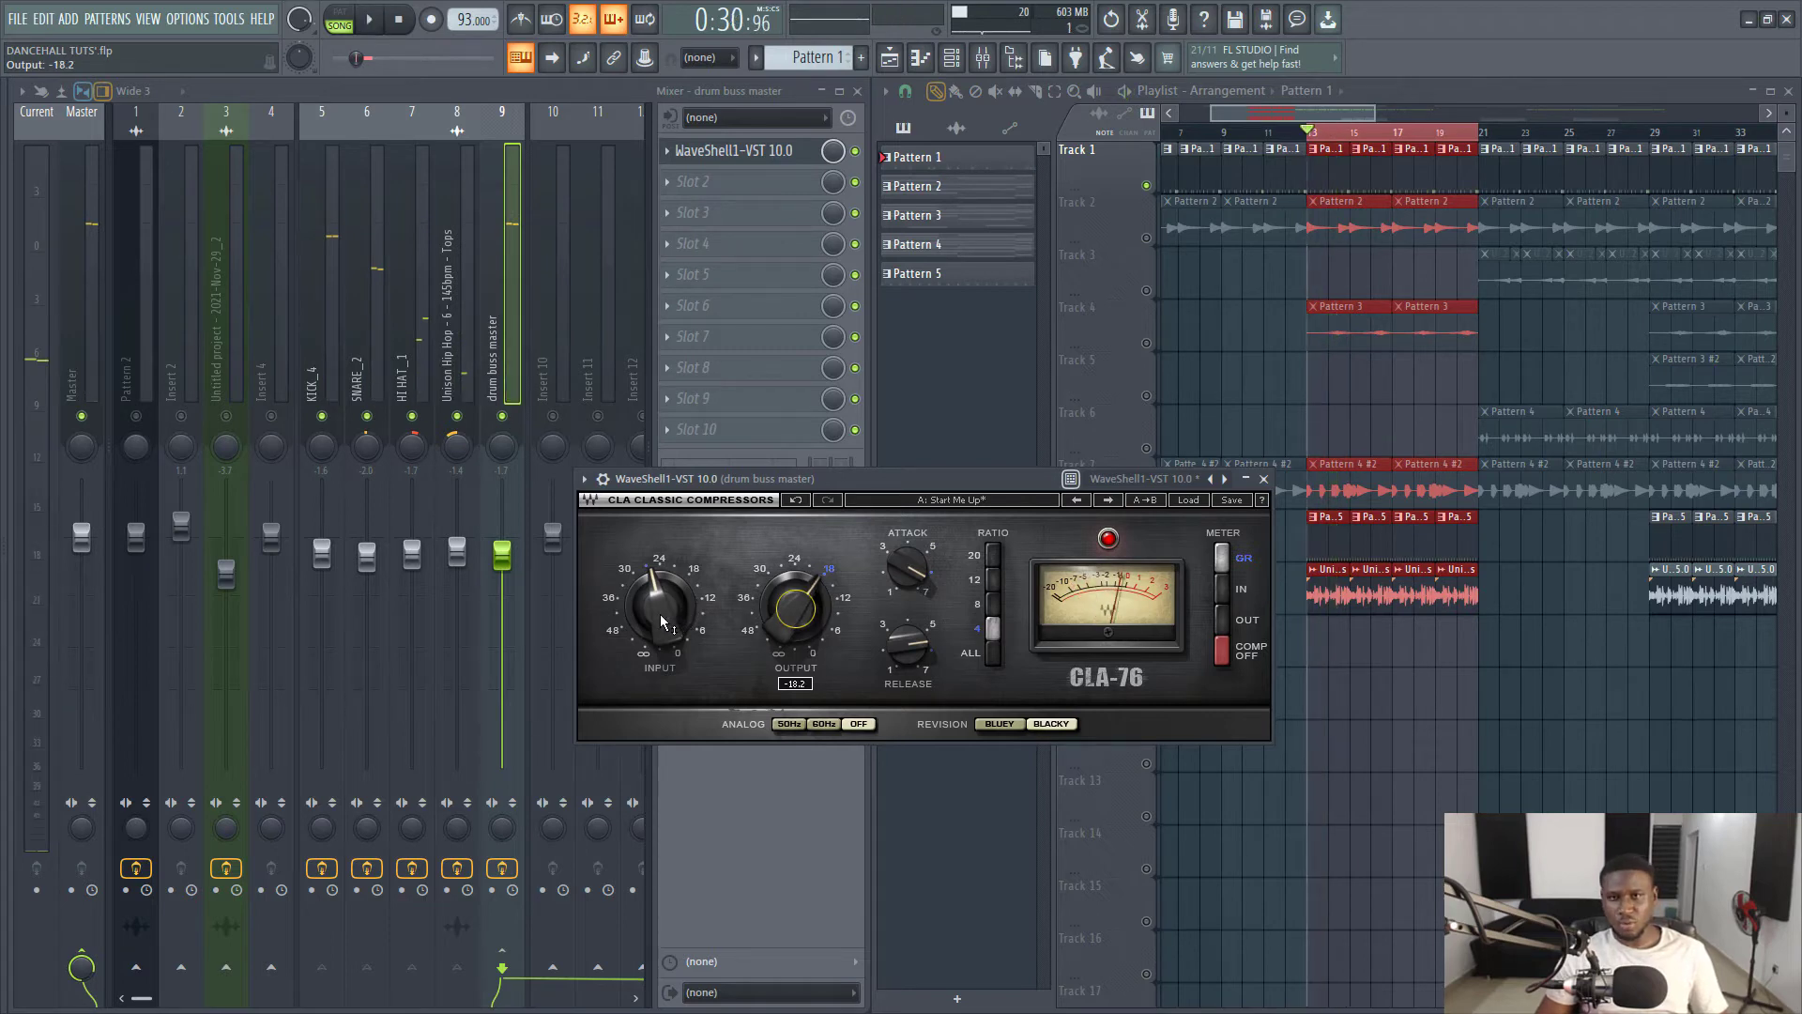
Restart the loop and reduce the CLA-76's input to about -33.1 during playback.
mouse_move(660, 617)
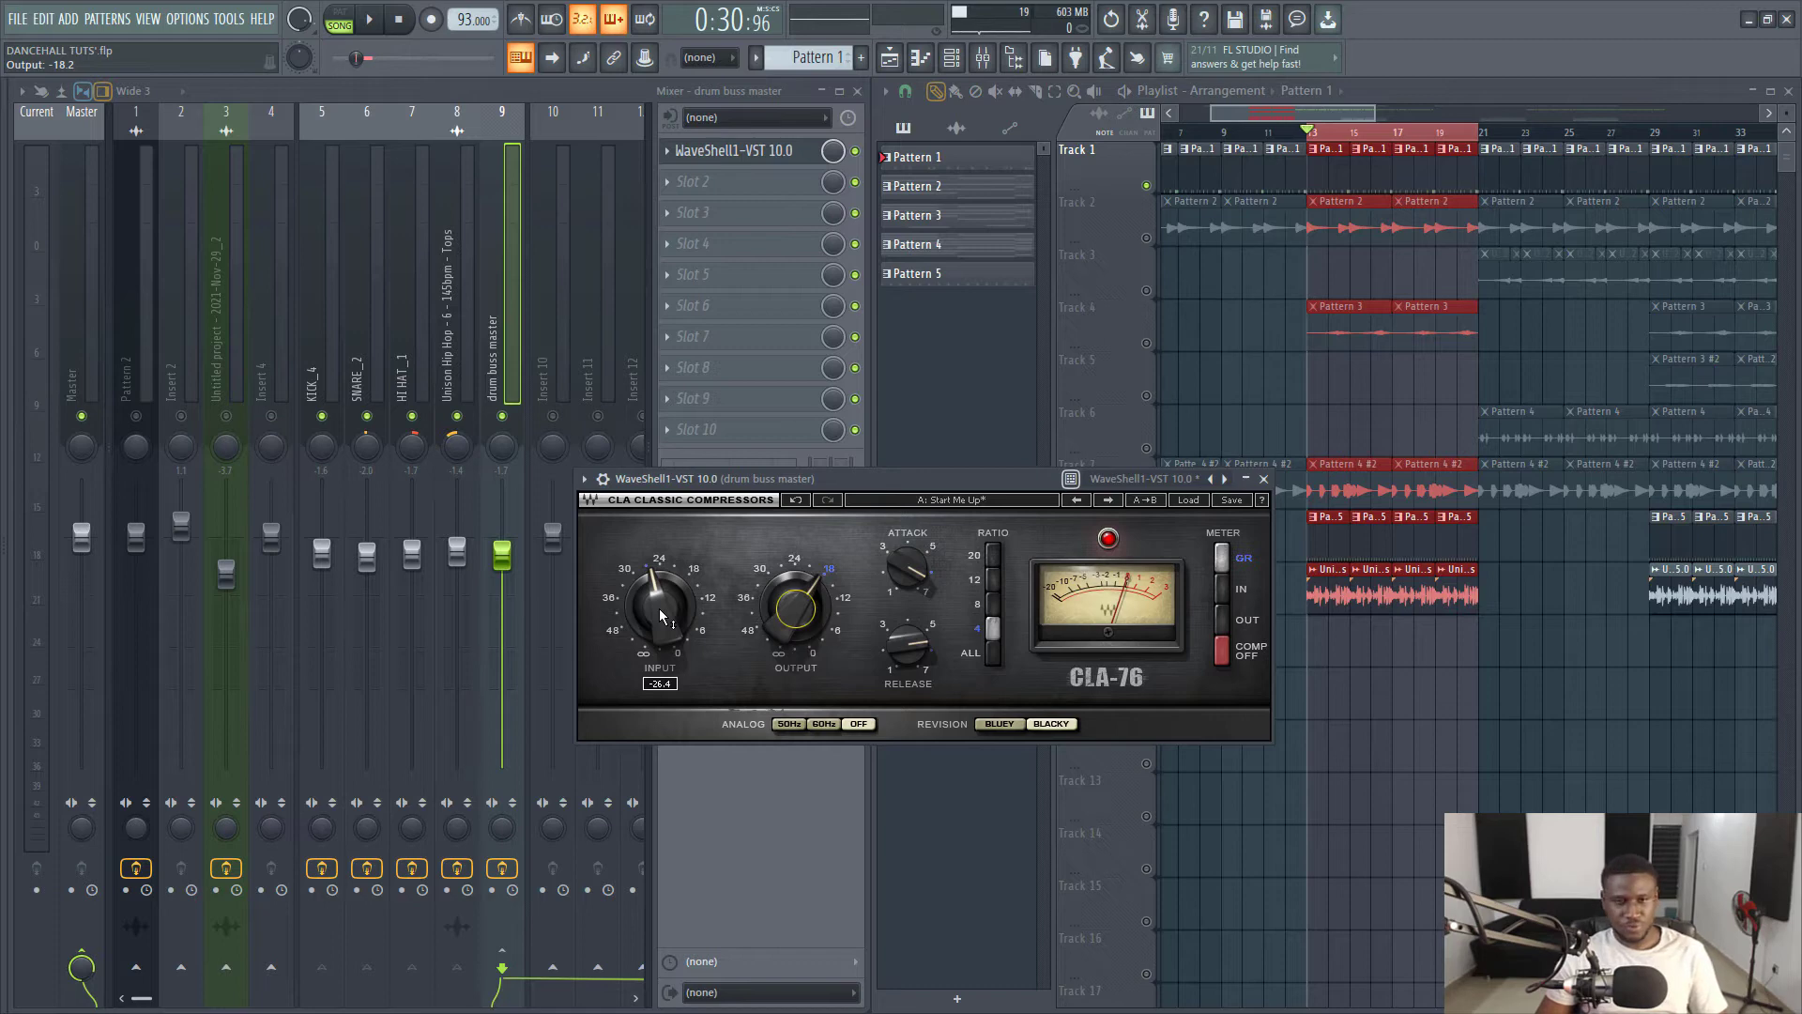
key(space)
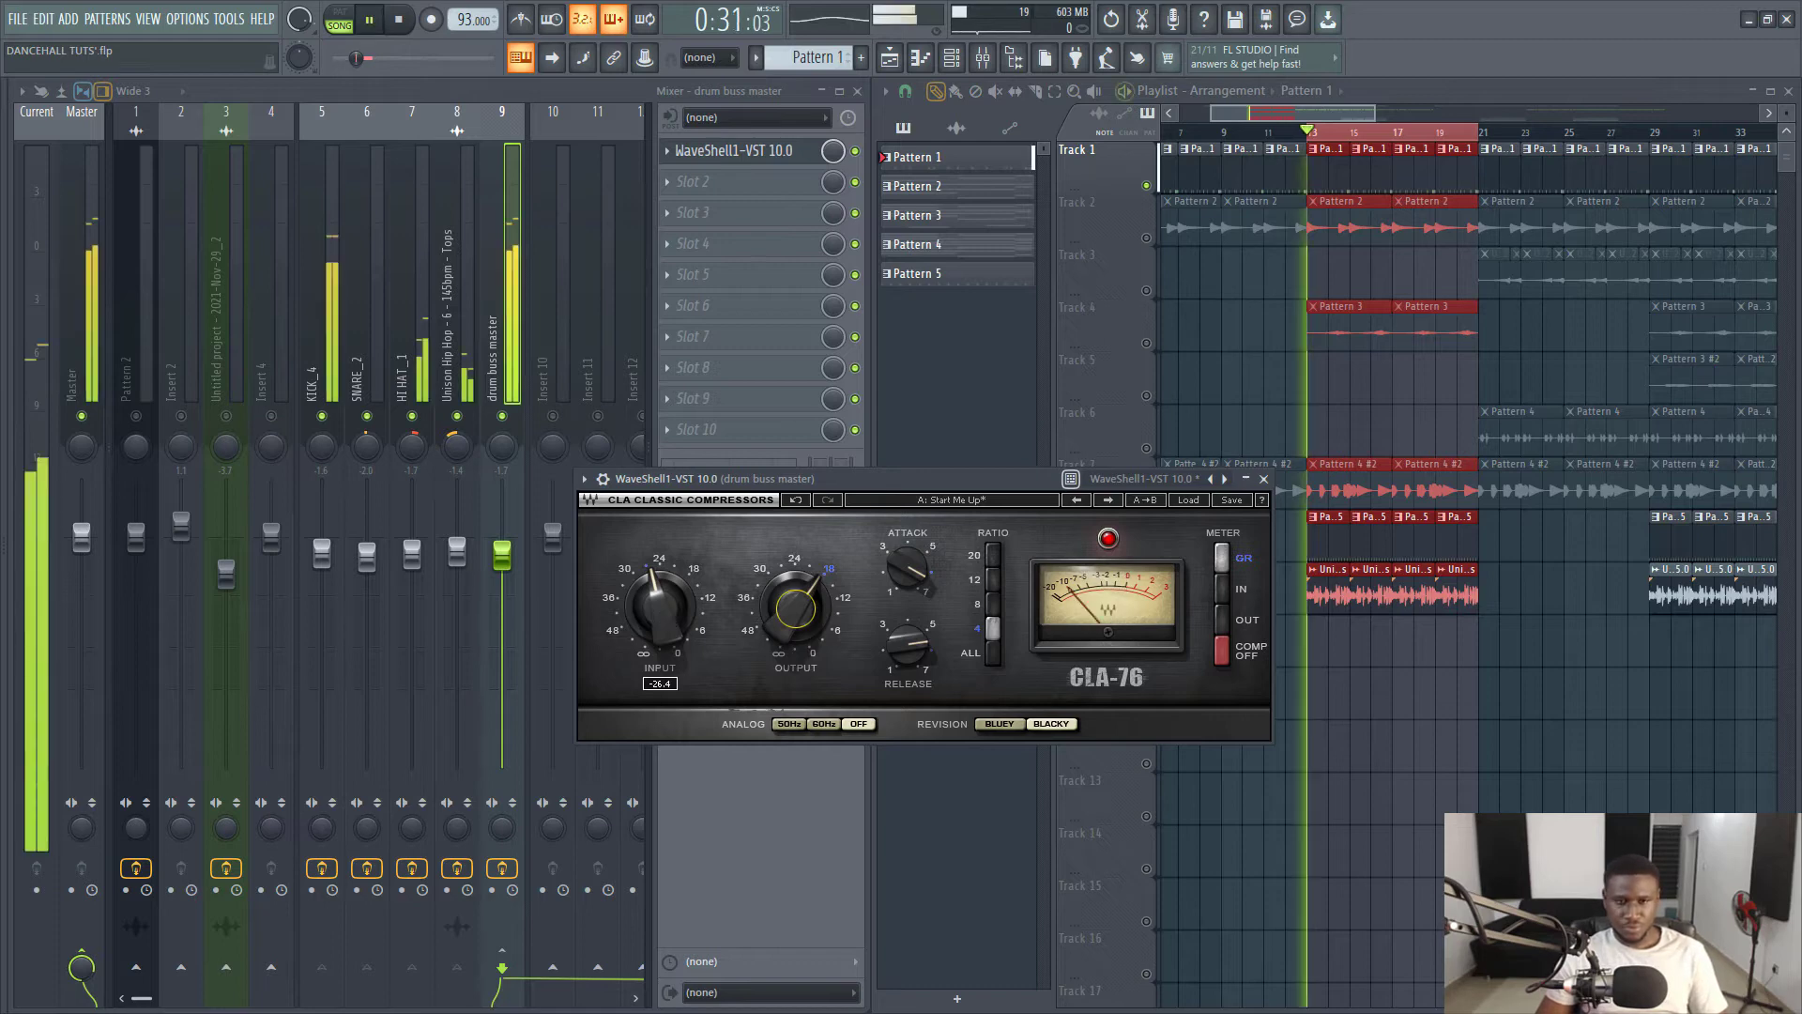
drag(660, 609, 660, 618)
scroll(660, 607, down, 5)
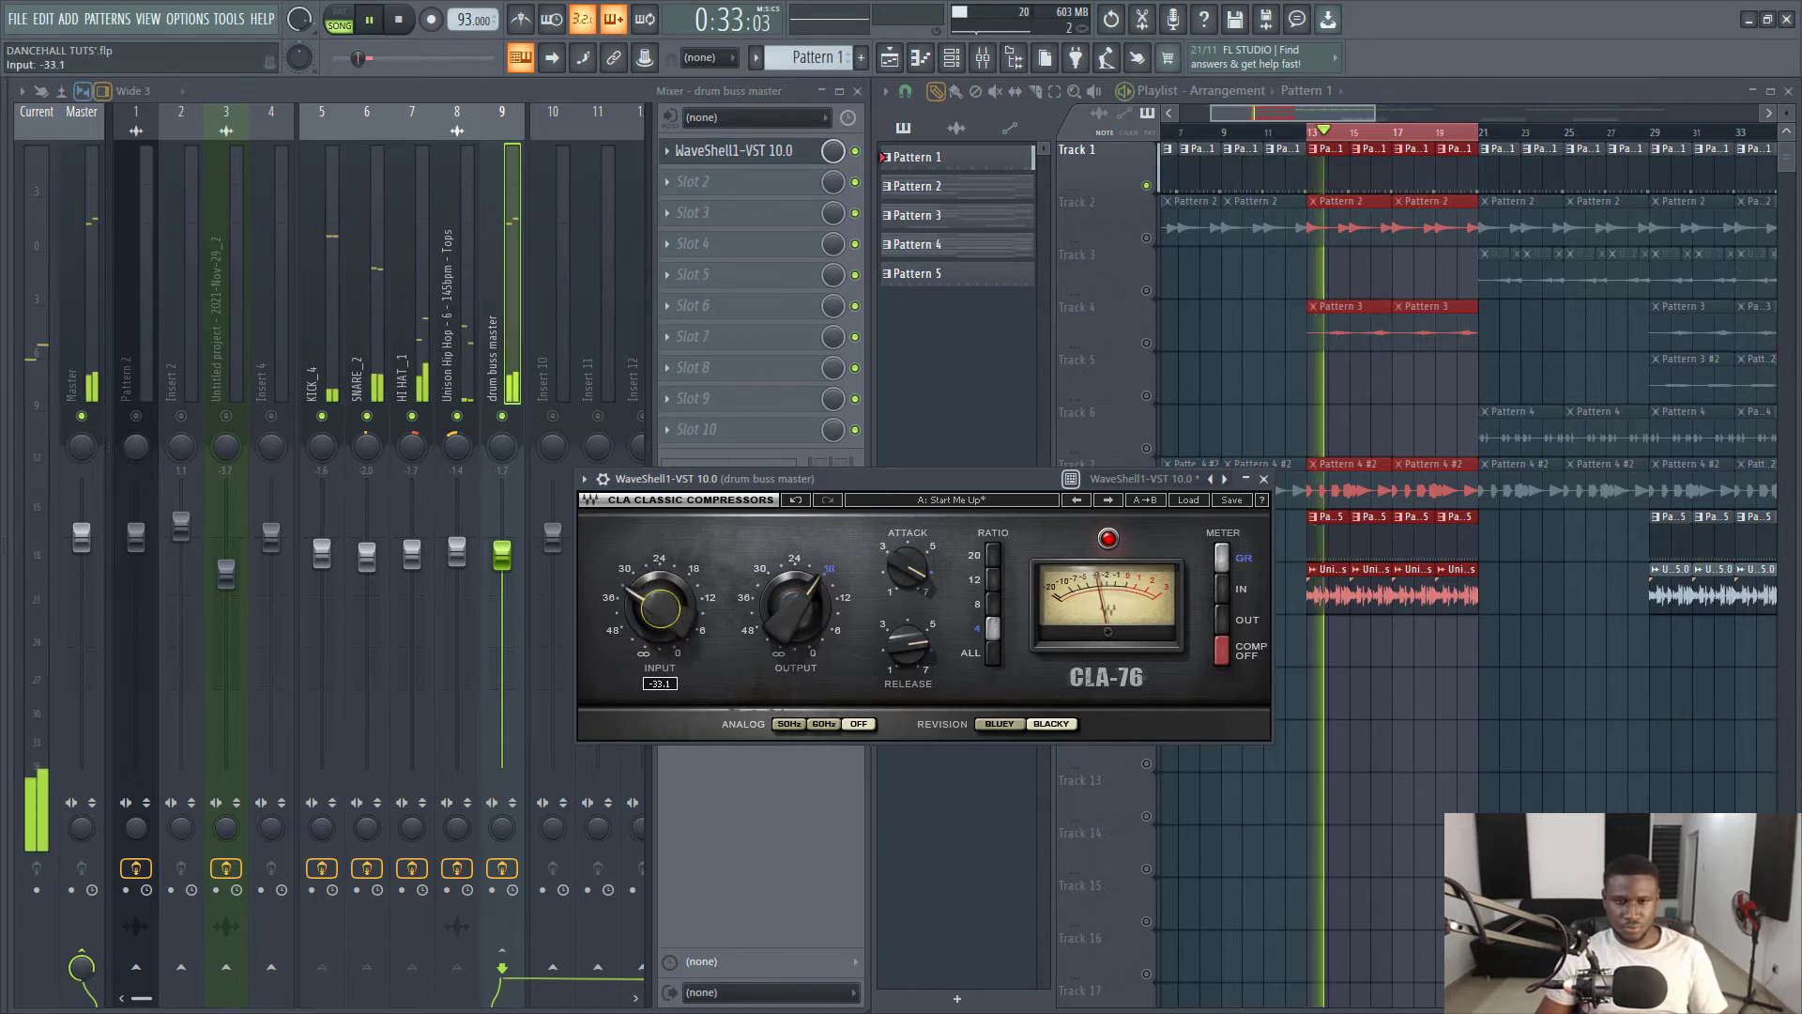
Set the CLA-76's input to about -34.9 and raise its output during playback, then lower the drum buss master's volume slightly.
scroll(660, 607, down, 5)
drag(684, 607, 686, 600)
drag(796, 608, 796, 591)
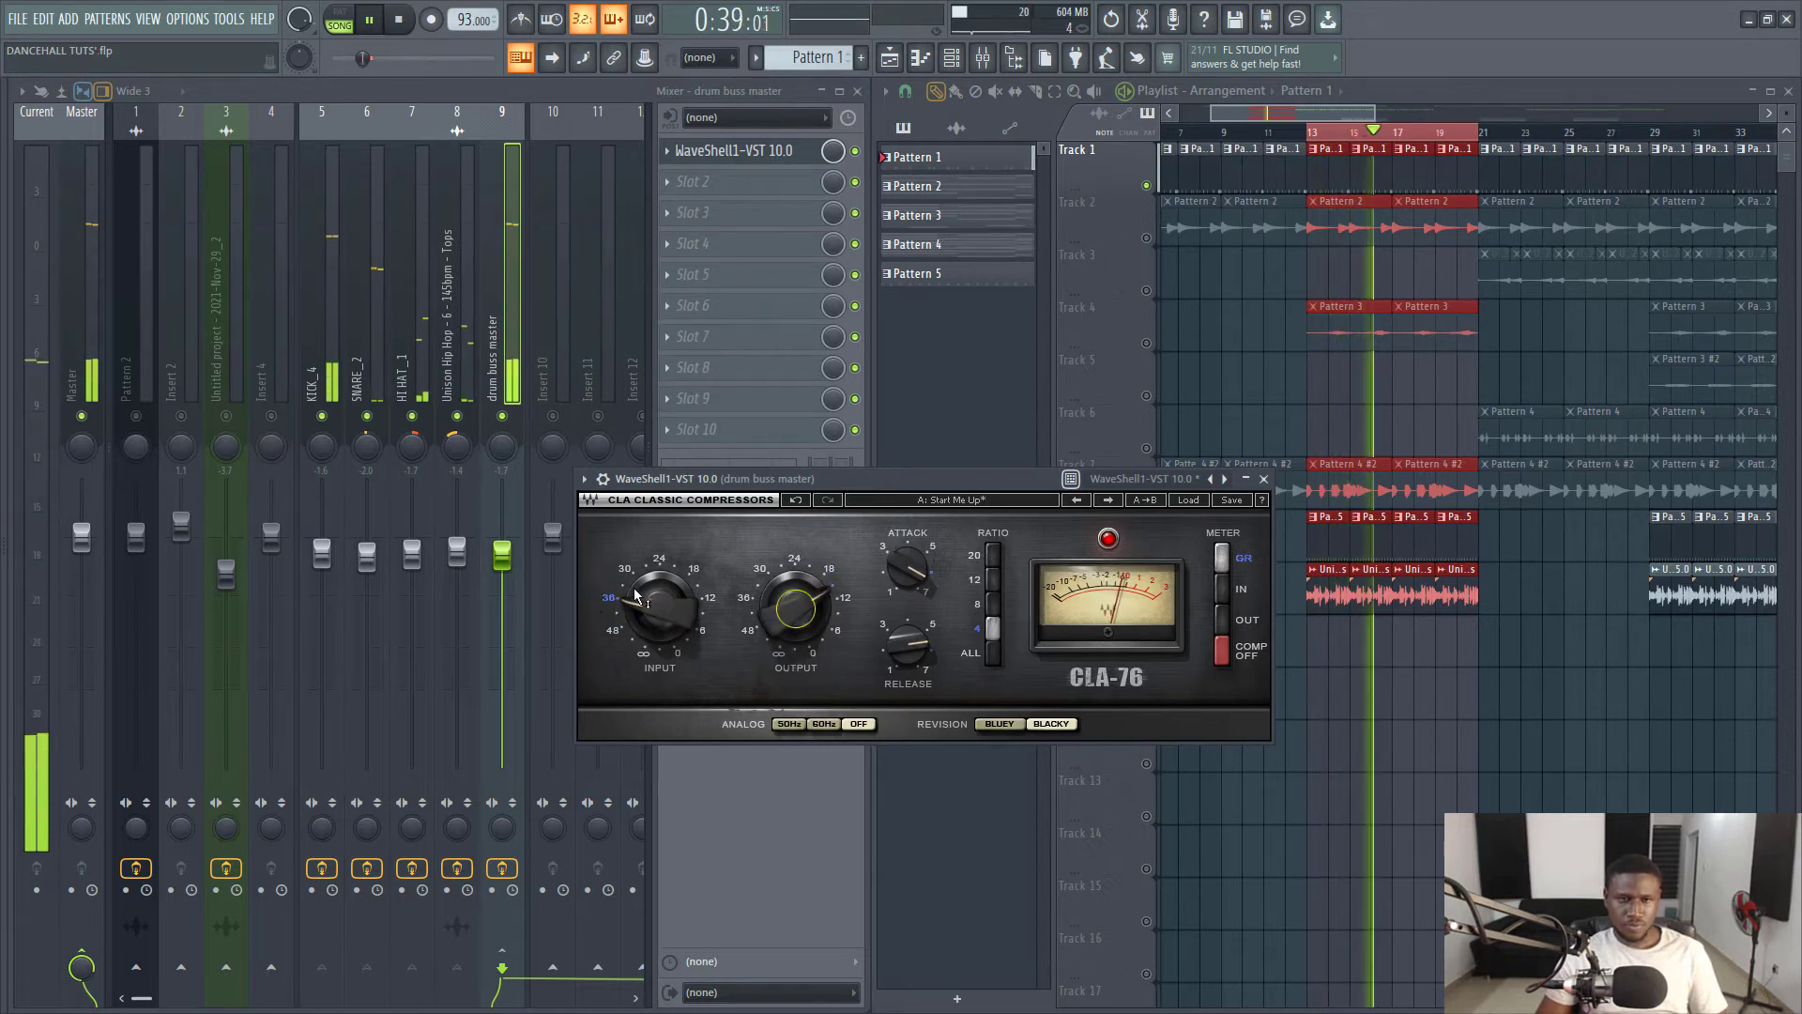
drag(637, 594, 634, 598)
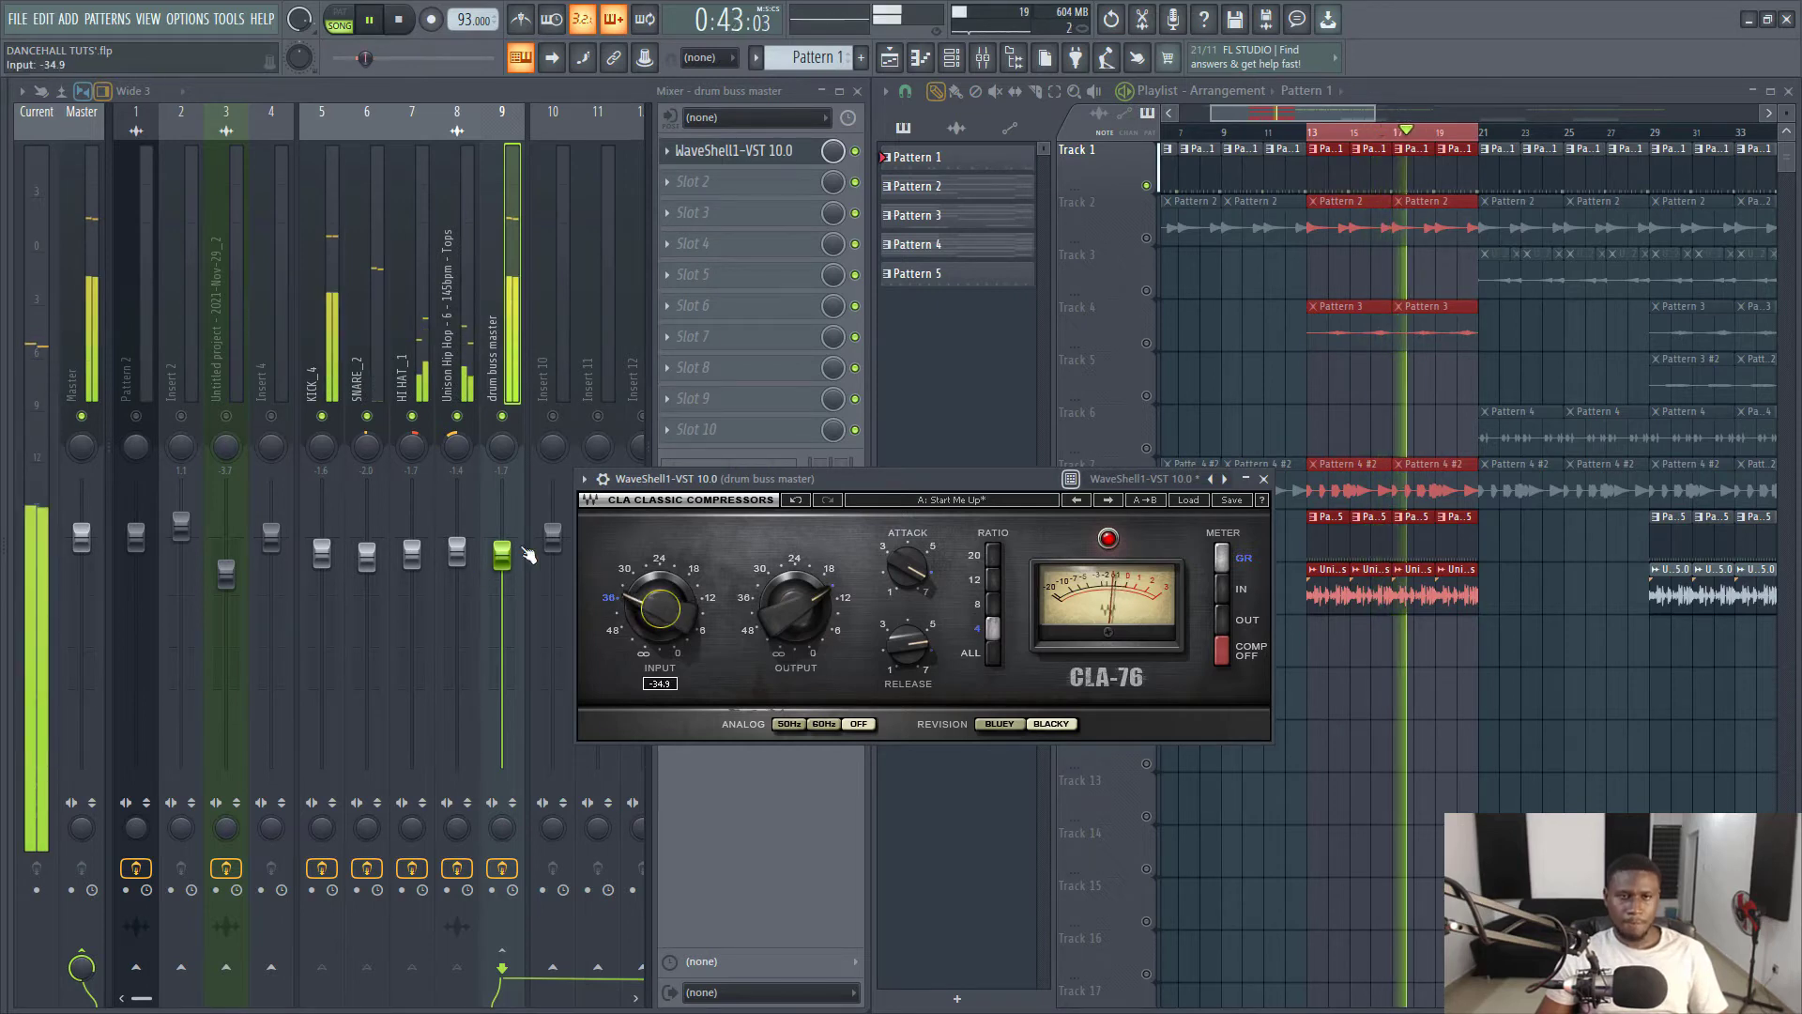
drag(502, 554, 502, 563)
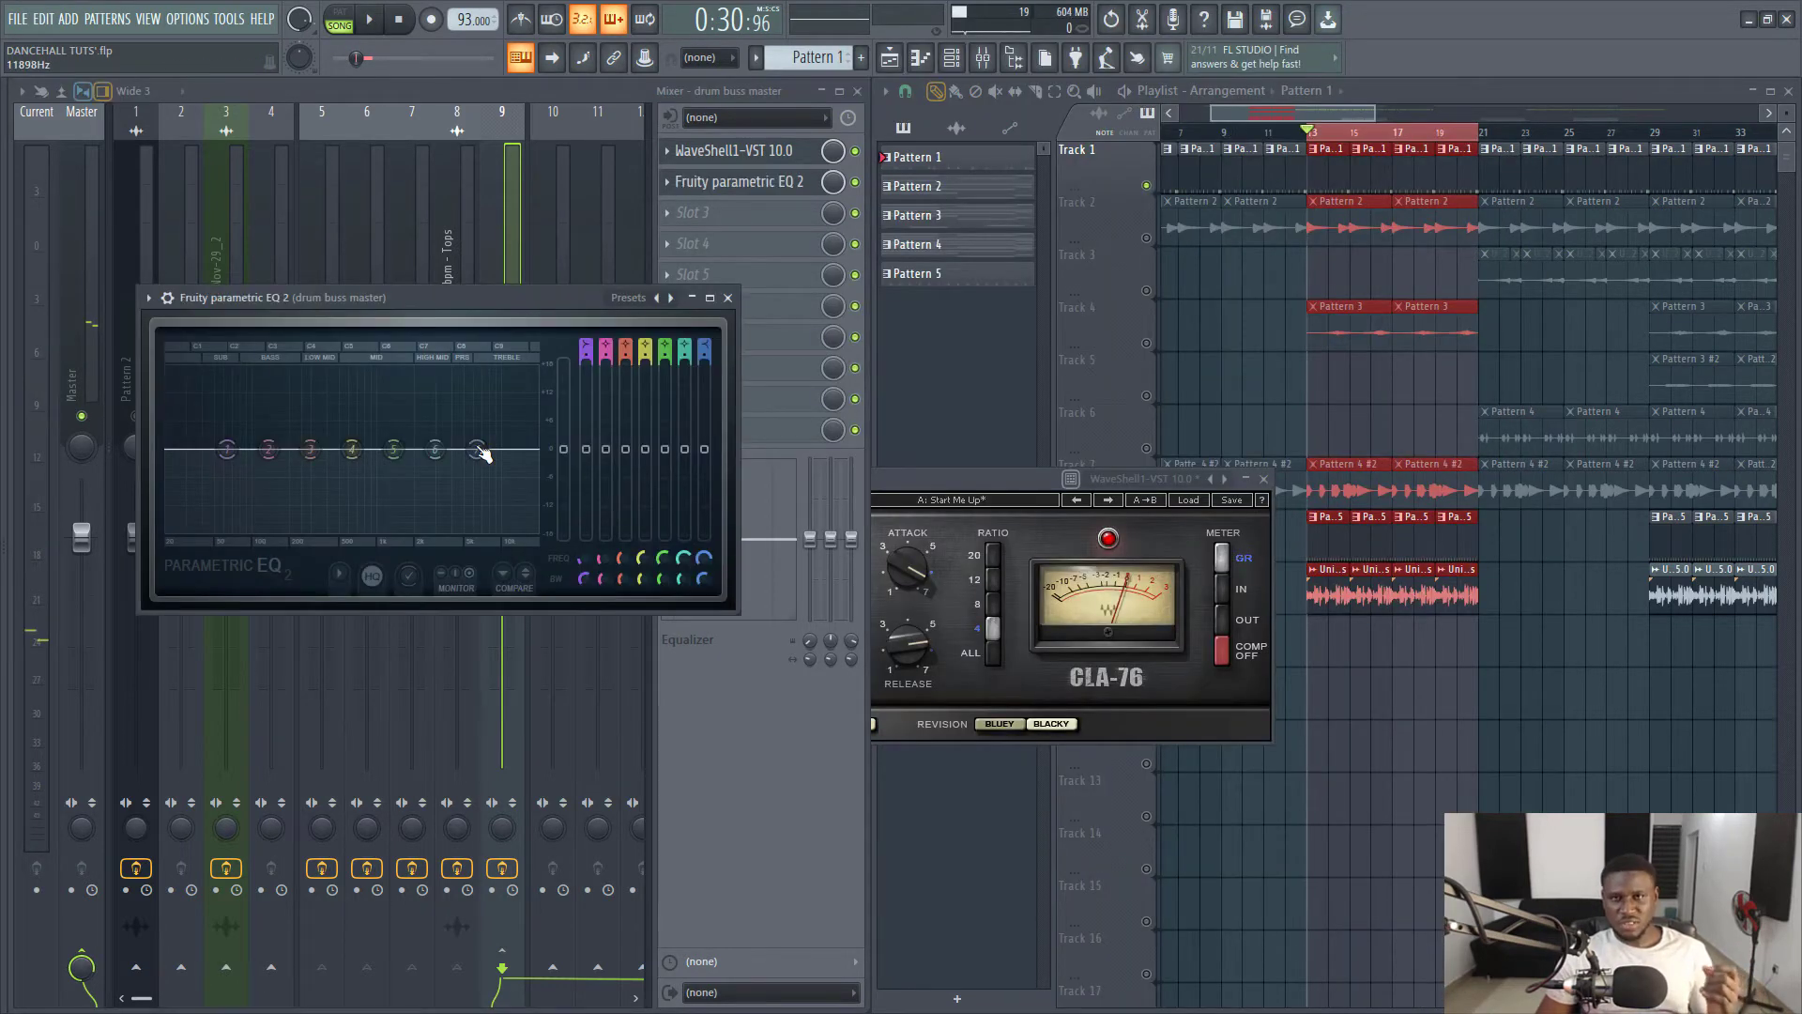
Pull down the drum buss master EQ's high shelf slightly and its low shelf to about -7.4 dB at 34 Hz during playback.
mouse_move(481, 453)
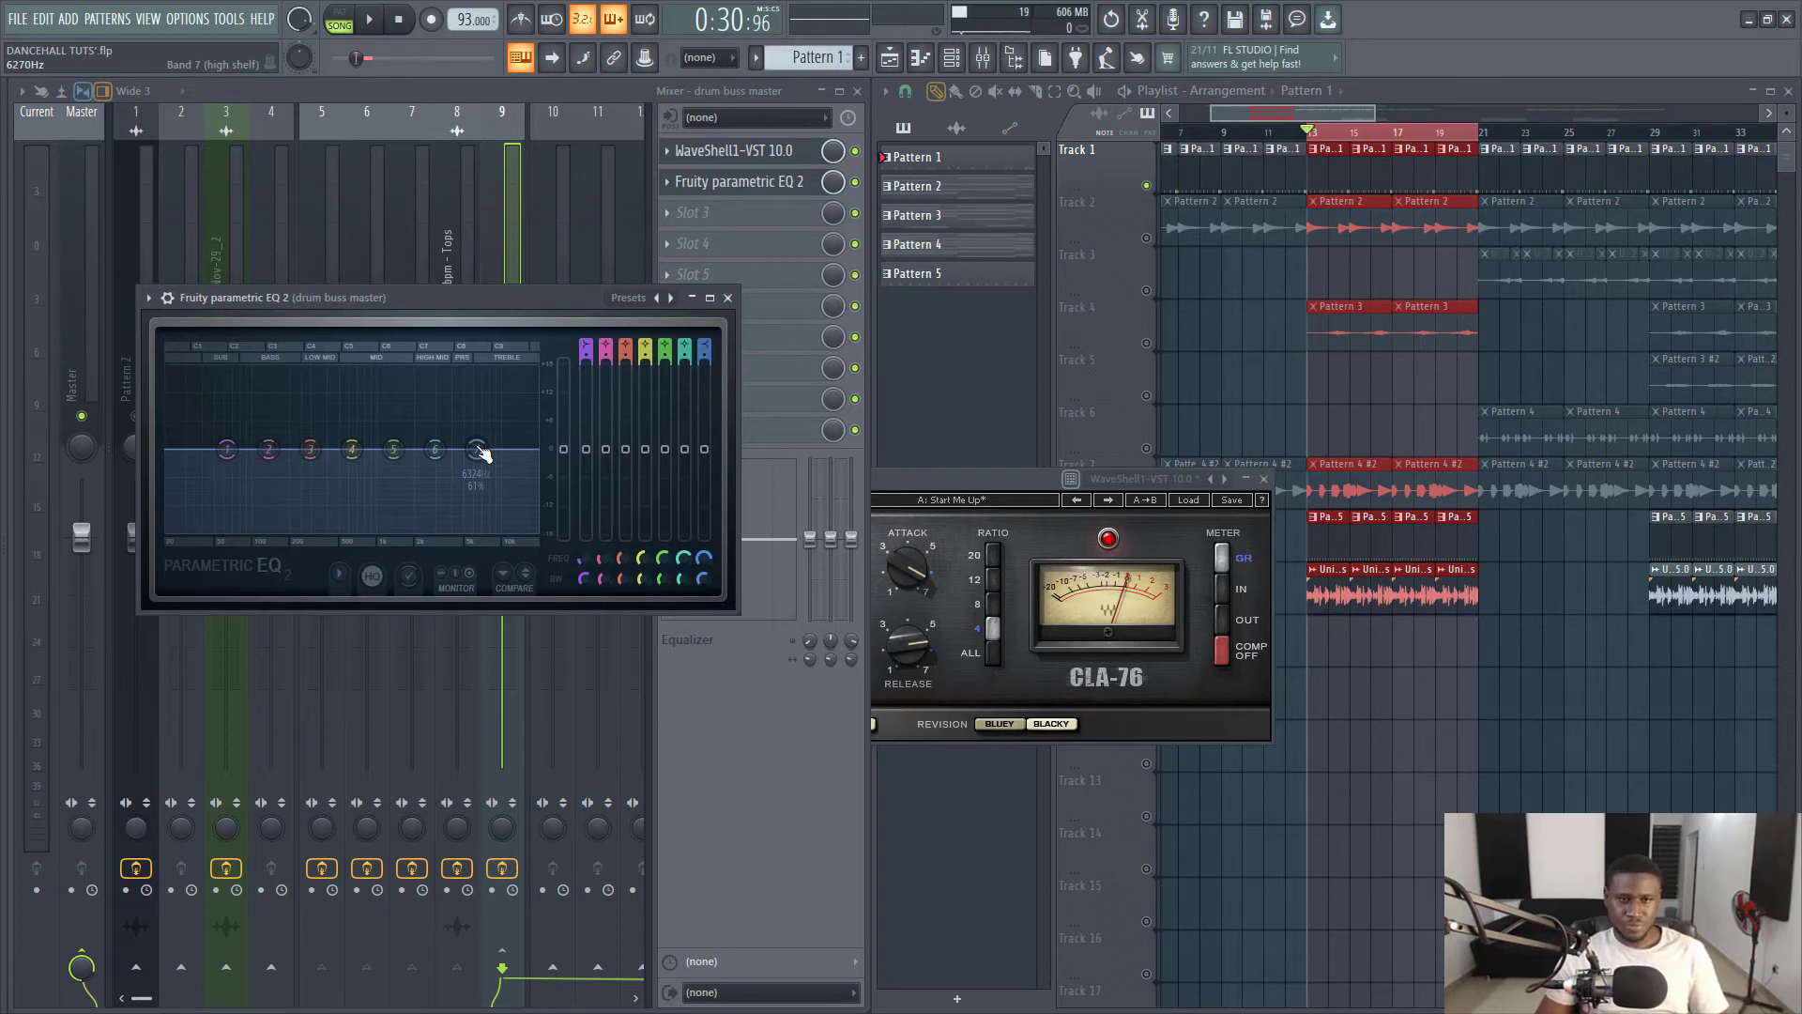
key(space)
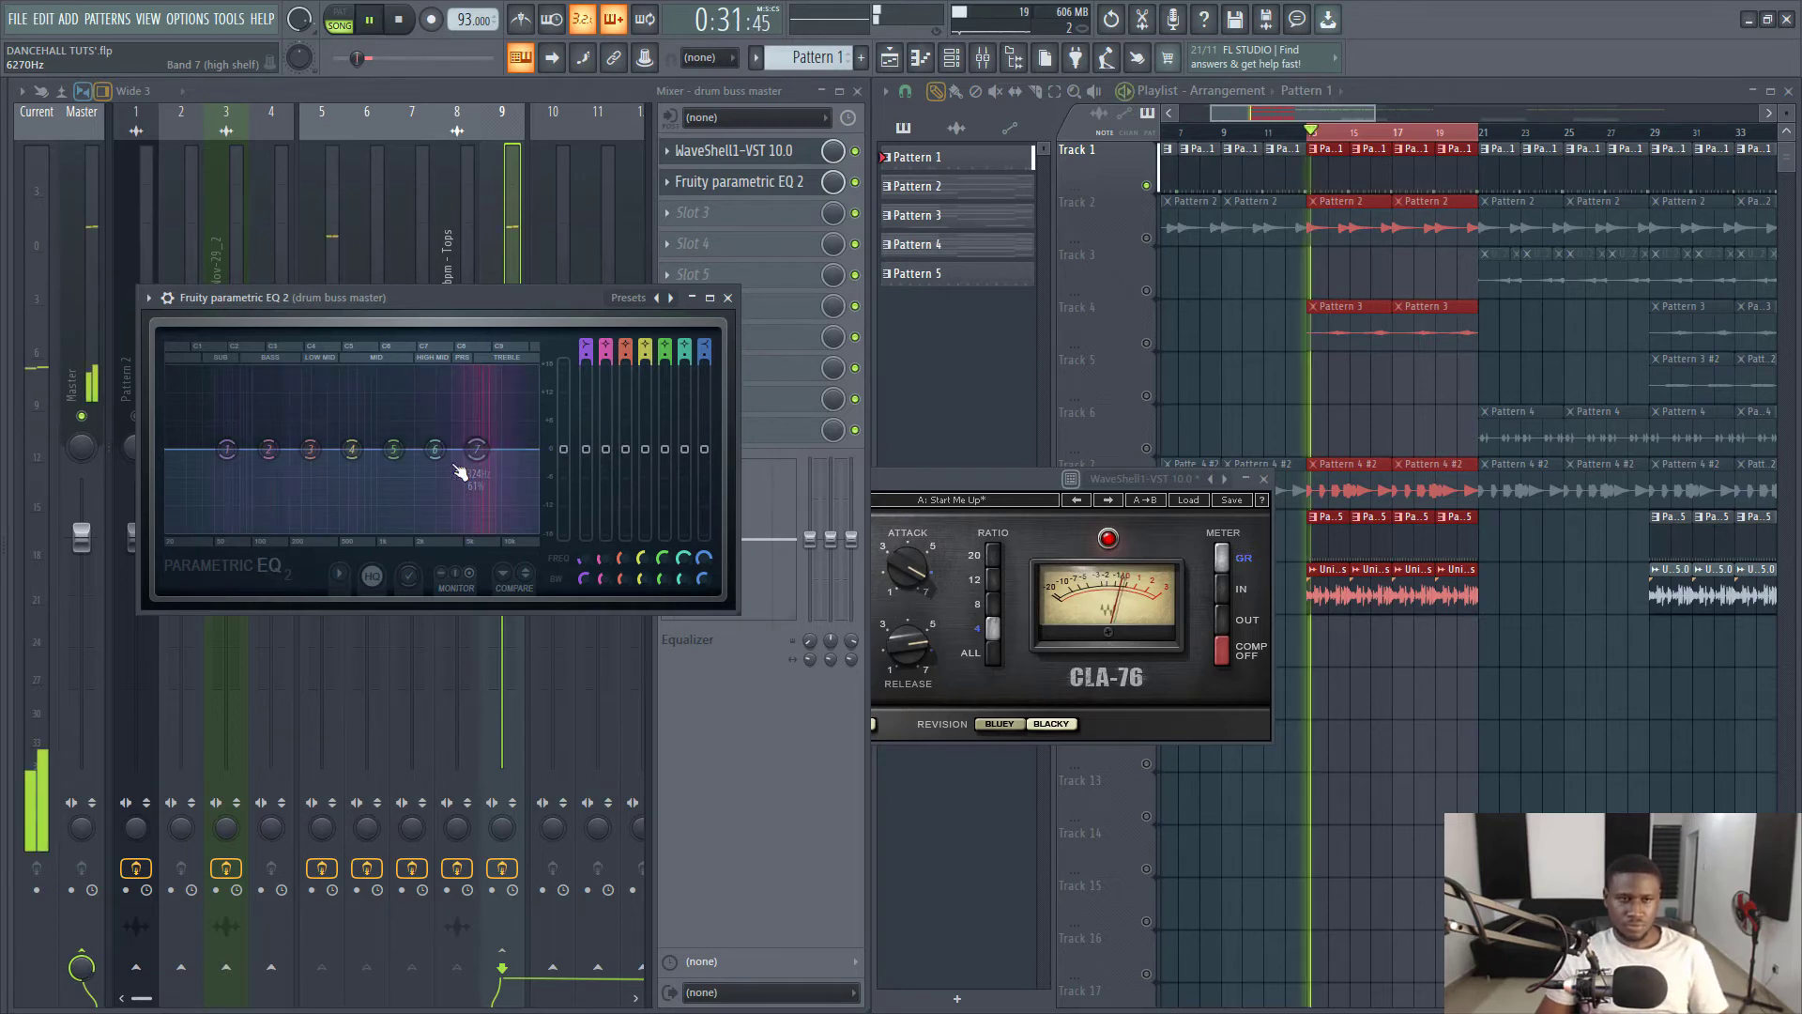
drag(460, 472, 480, 462)
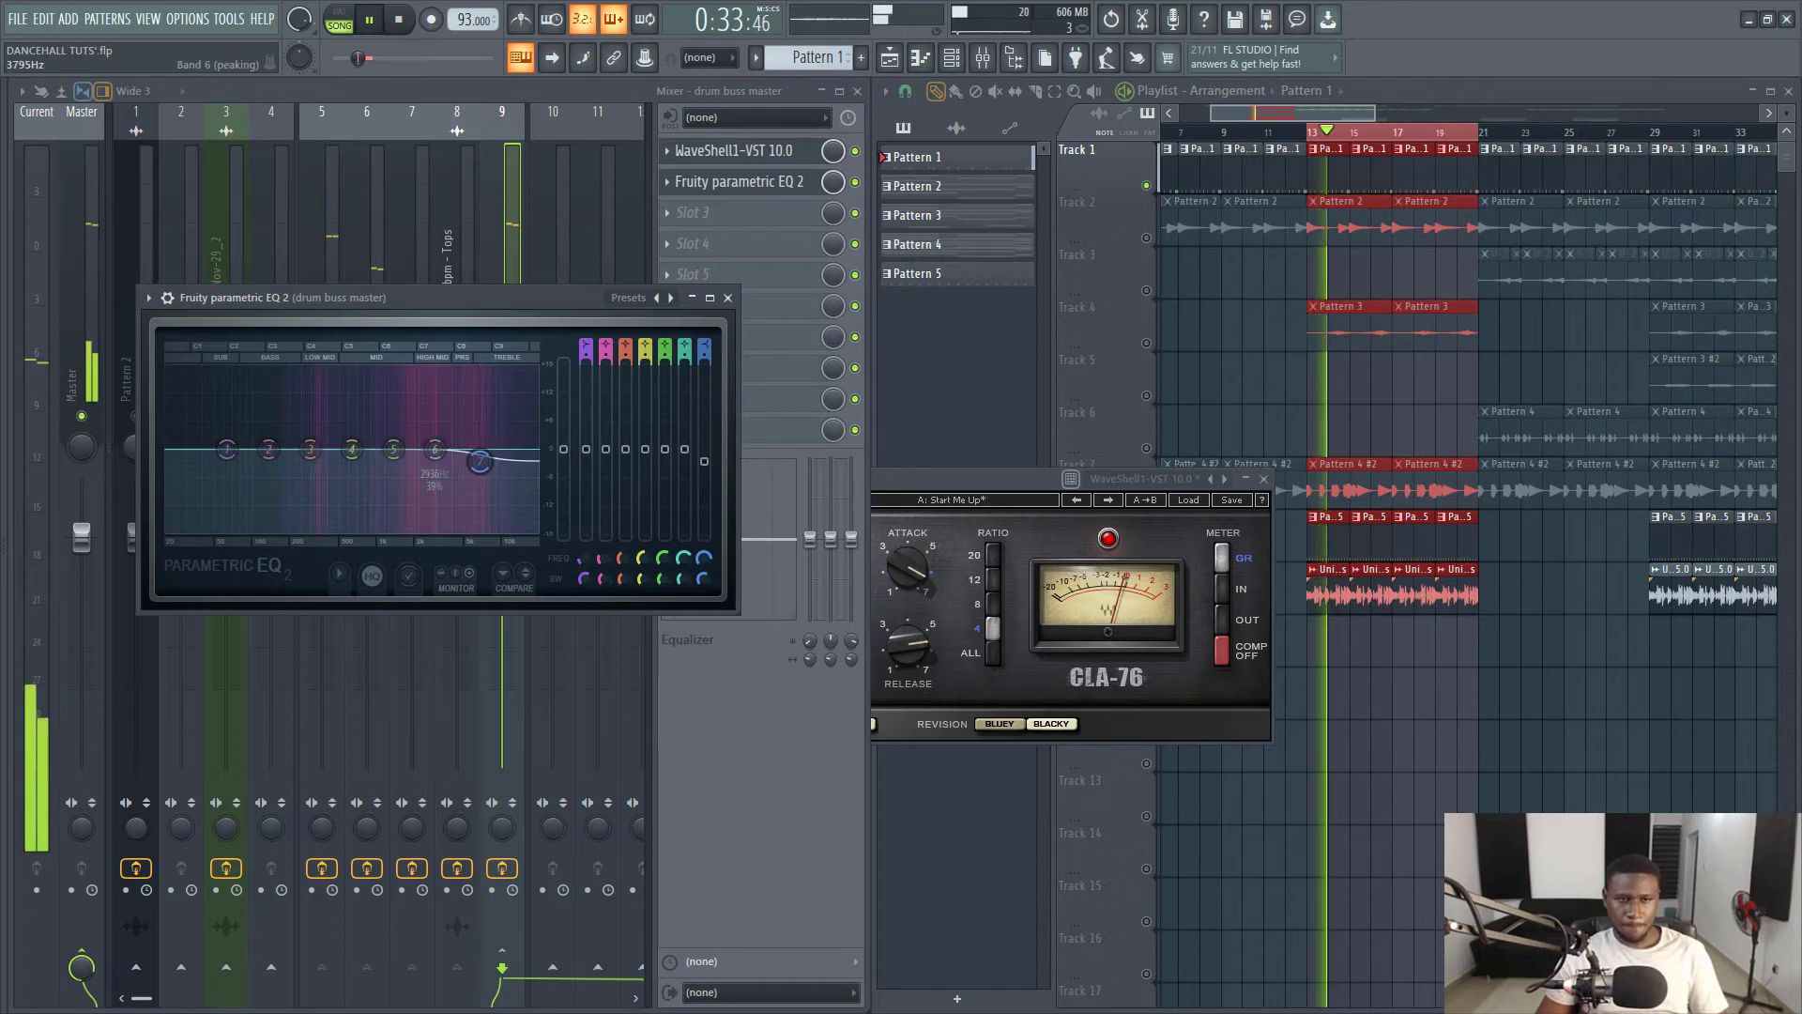
drag(226, 449, 192, 484)
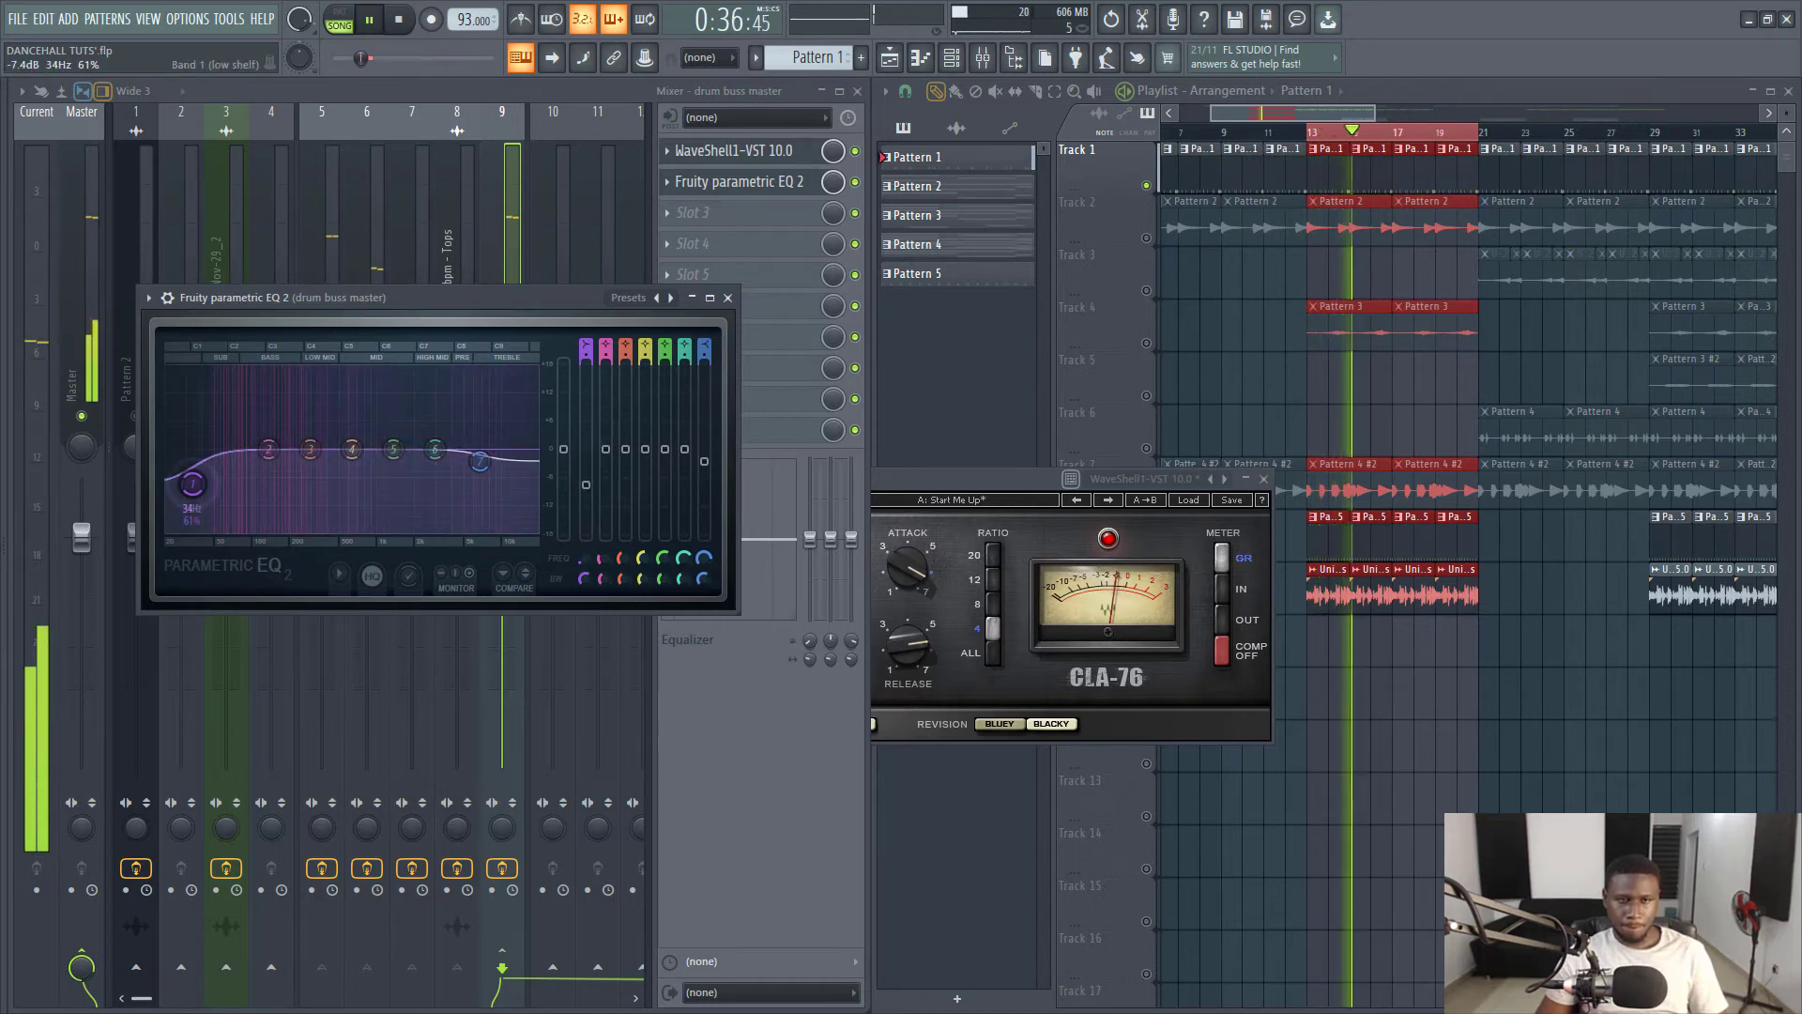
click(739, 279)
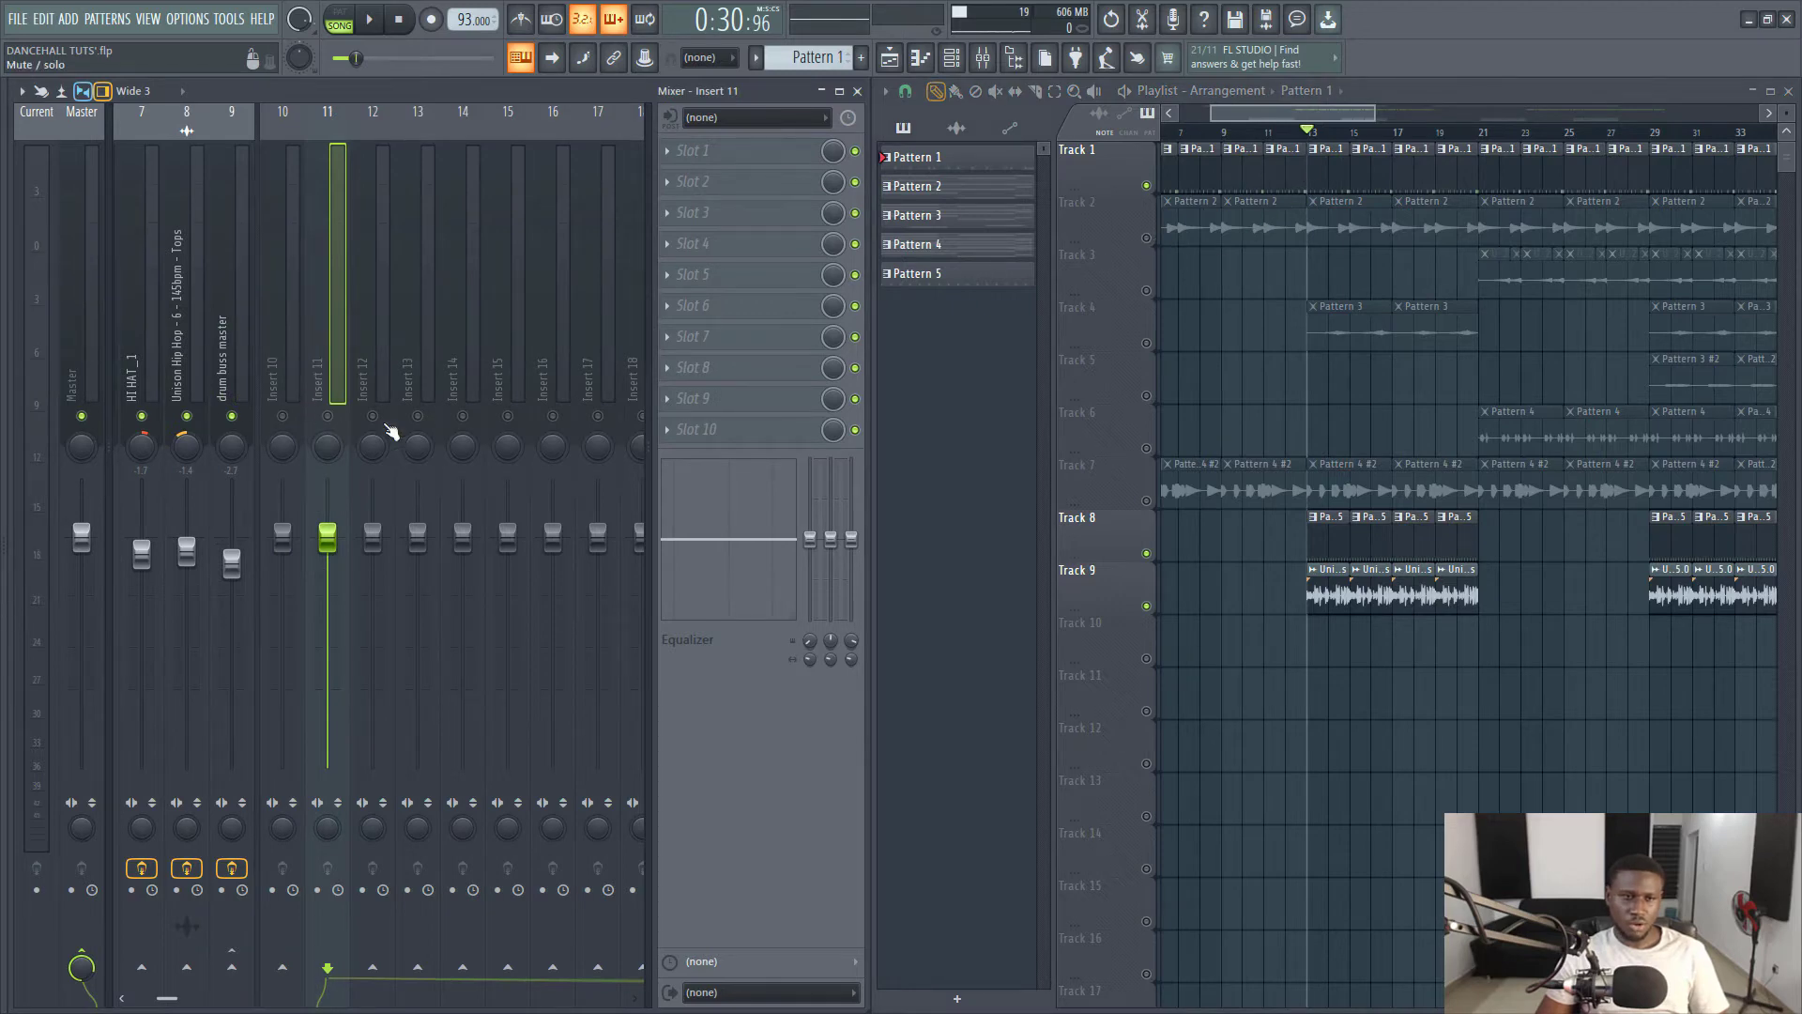
Unmute playlist Track 2 and lower the Pattern 2 mixer track's volume to about -1.2 dB while the section plays.
click(1146, 239)
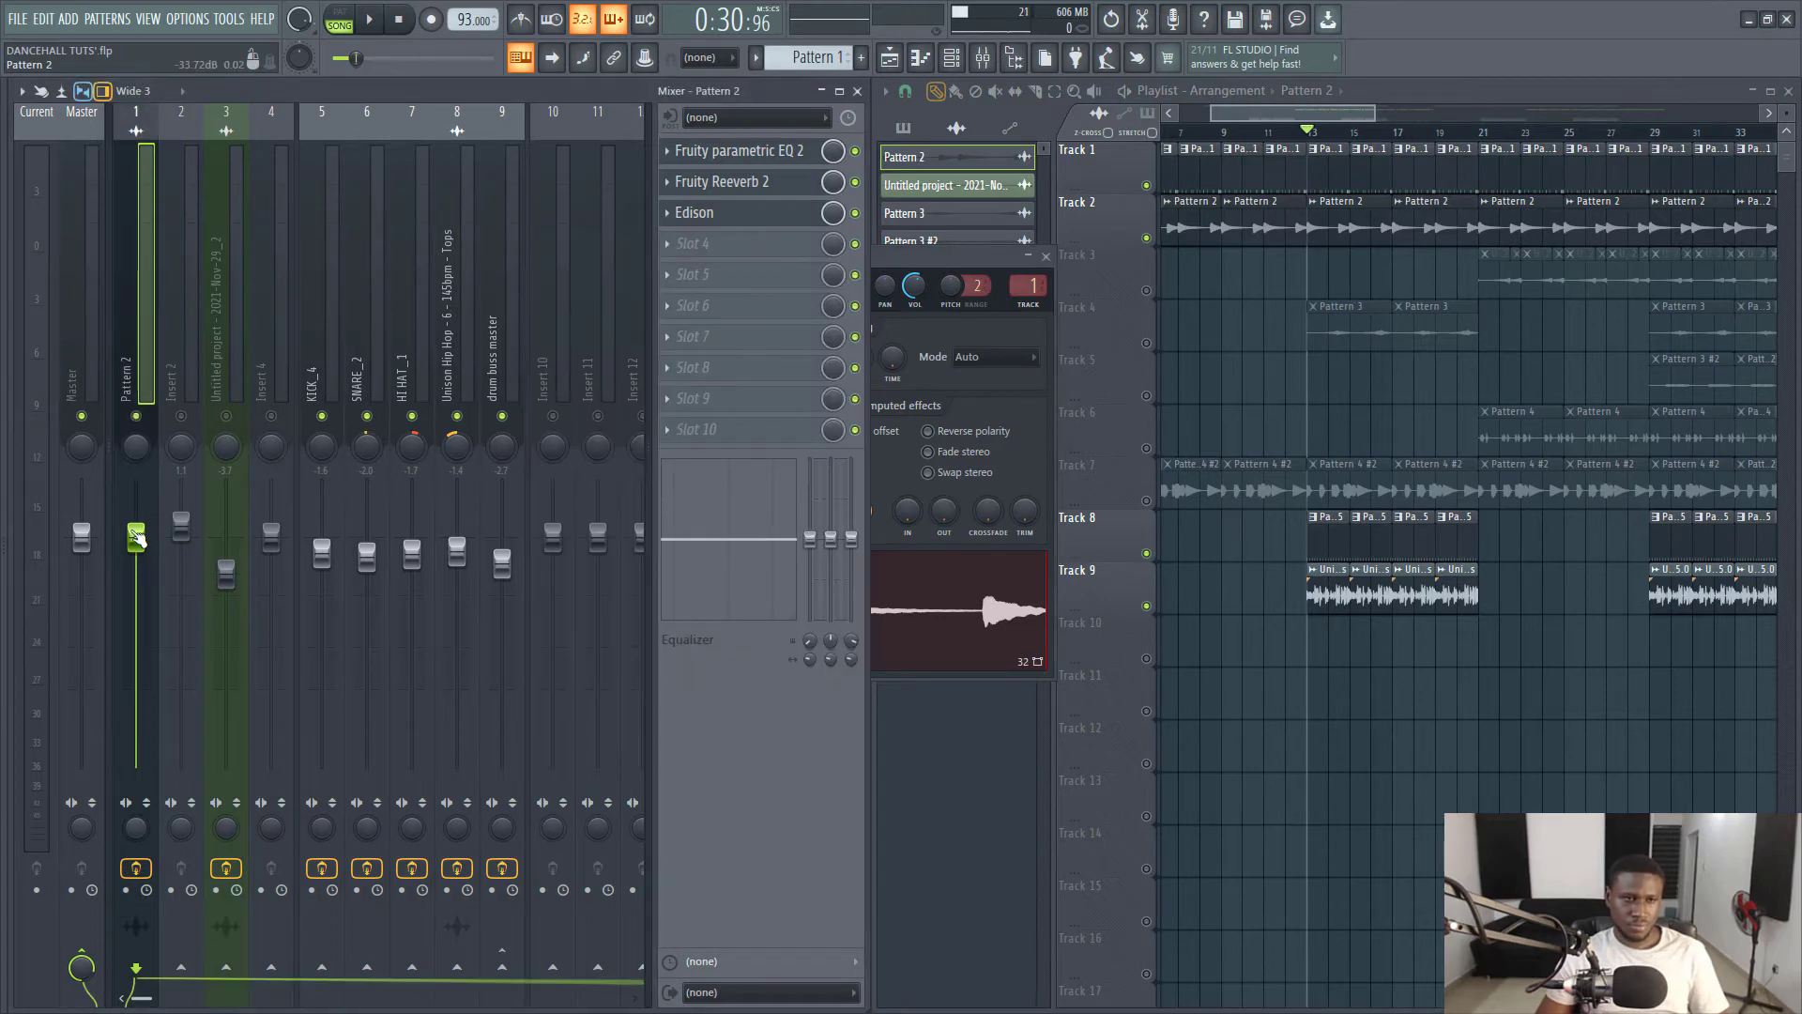
key(space)
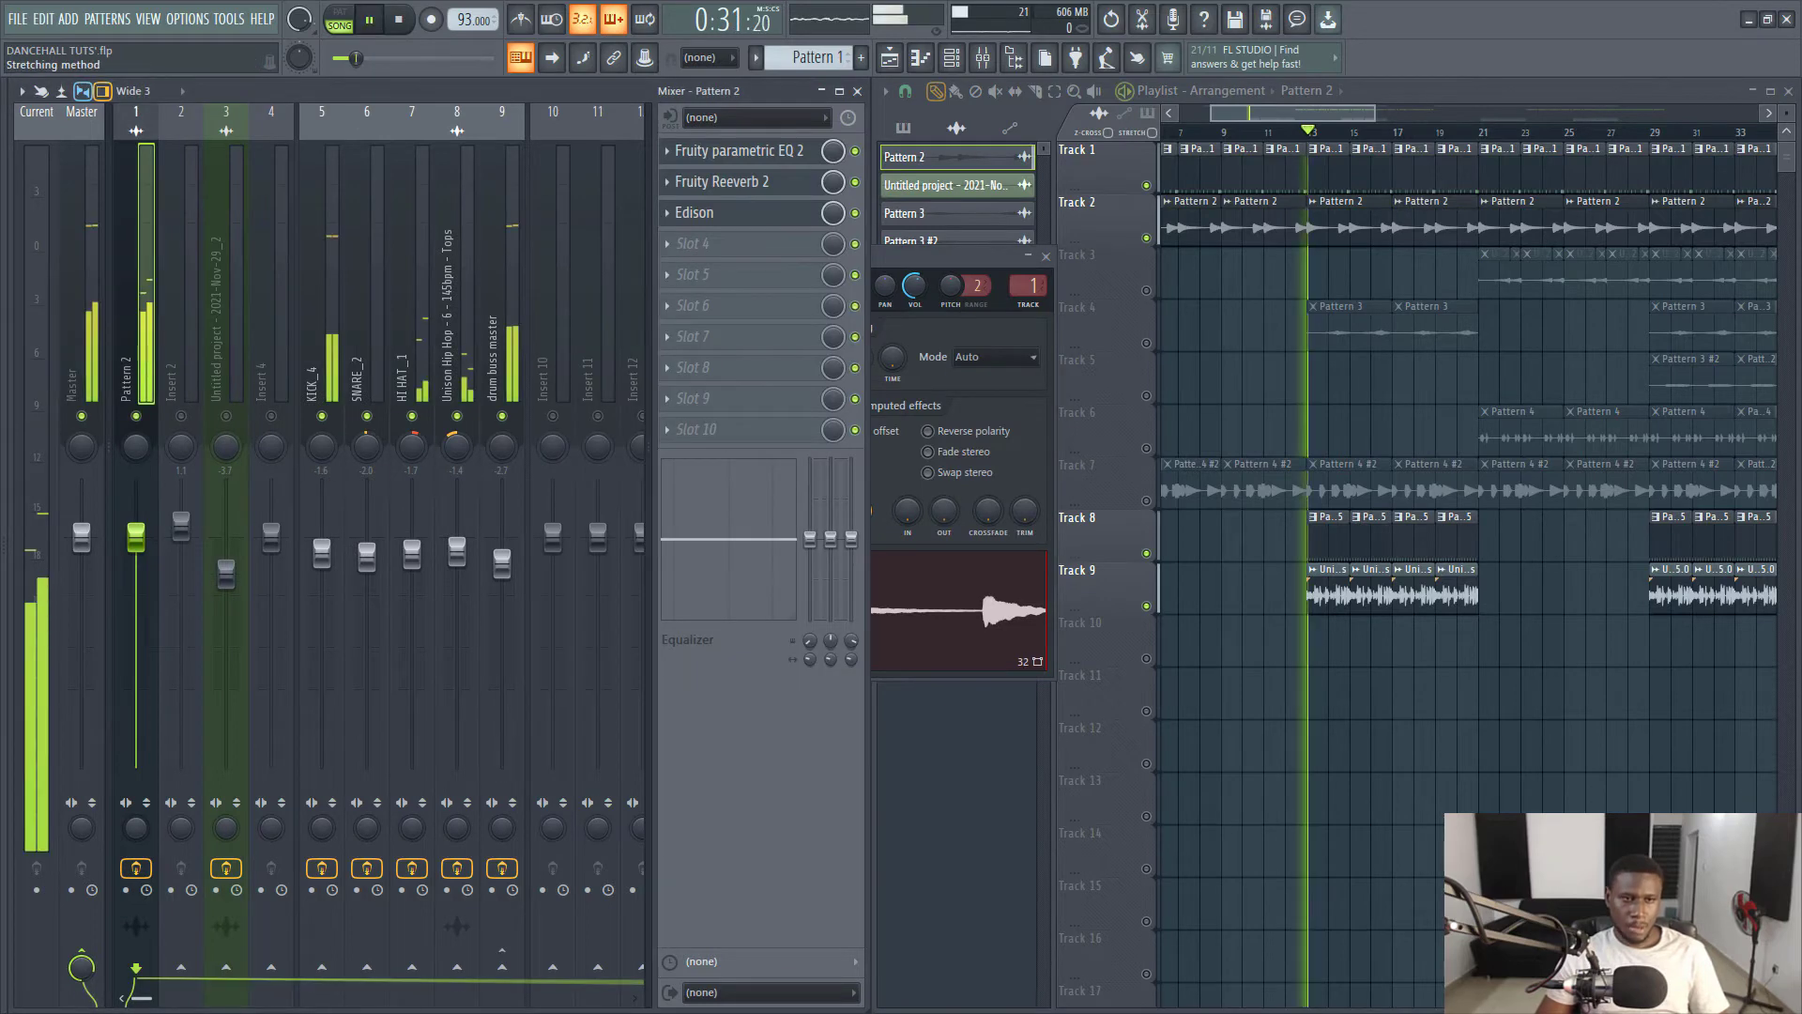
drag(137, 537, 136, 550)
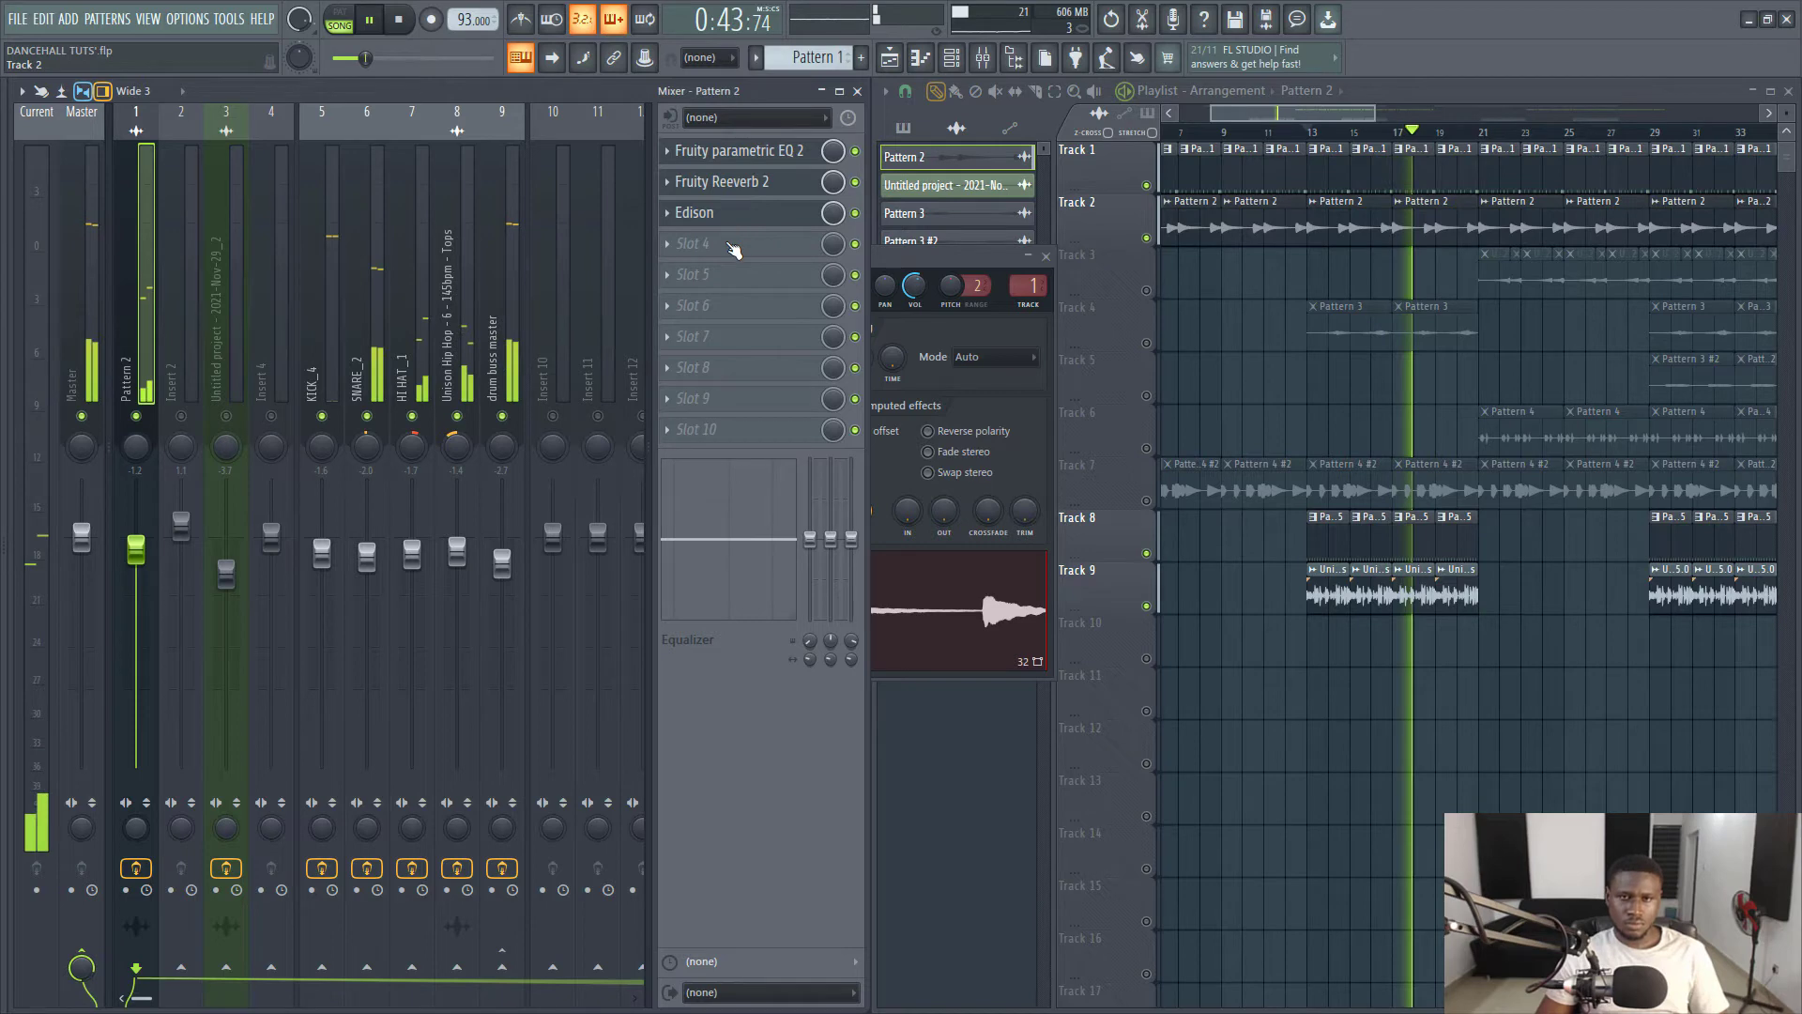
key(space)
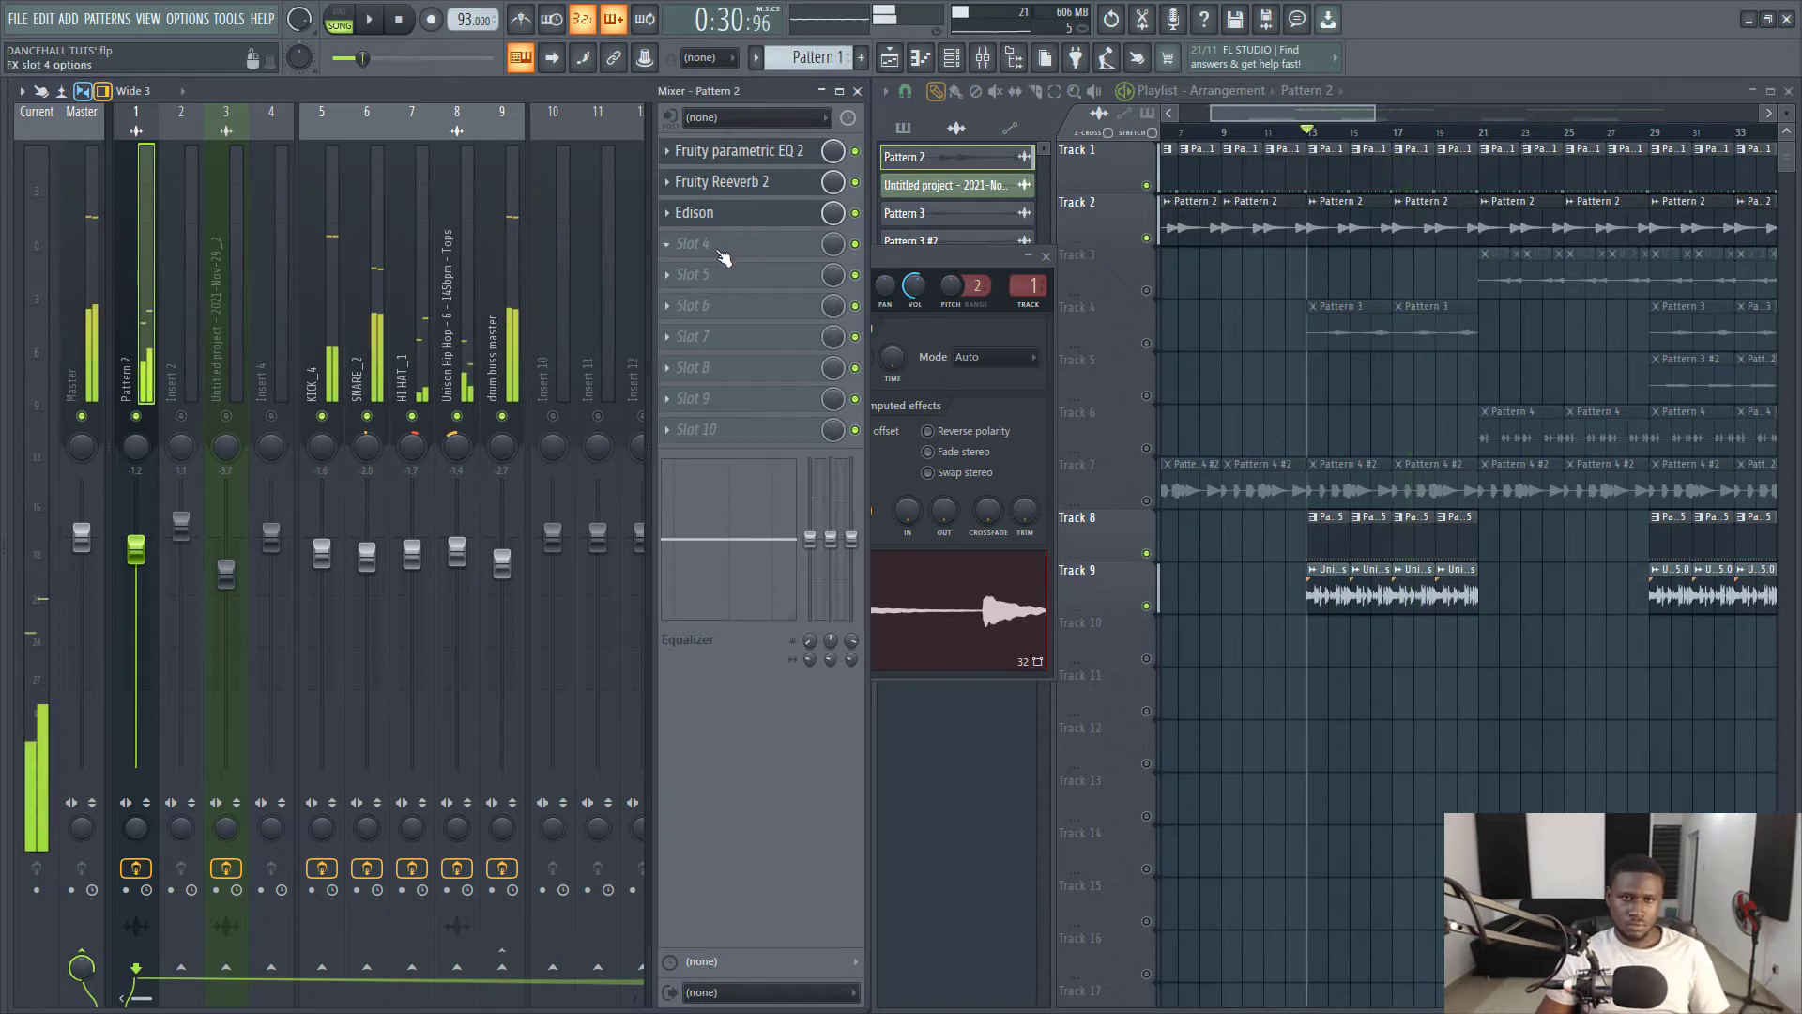
Bypass the Edison effect on the Pattern 2 mixer track and replay the section.
key(space)
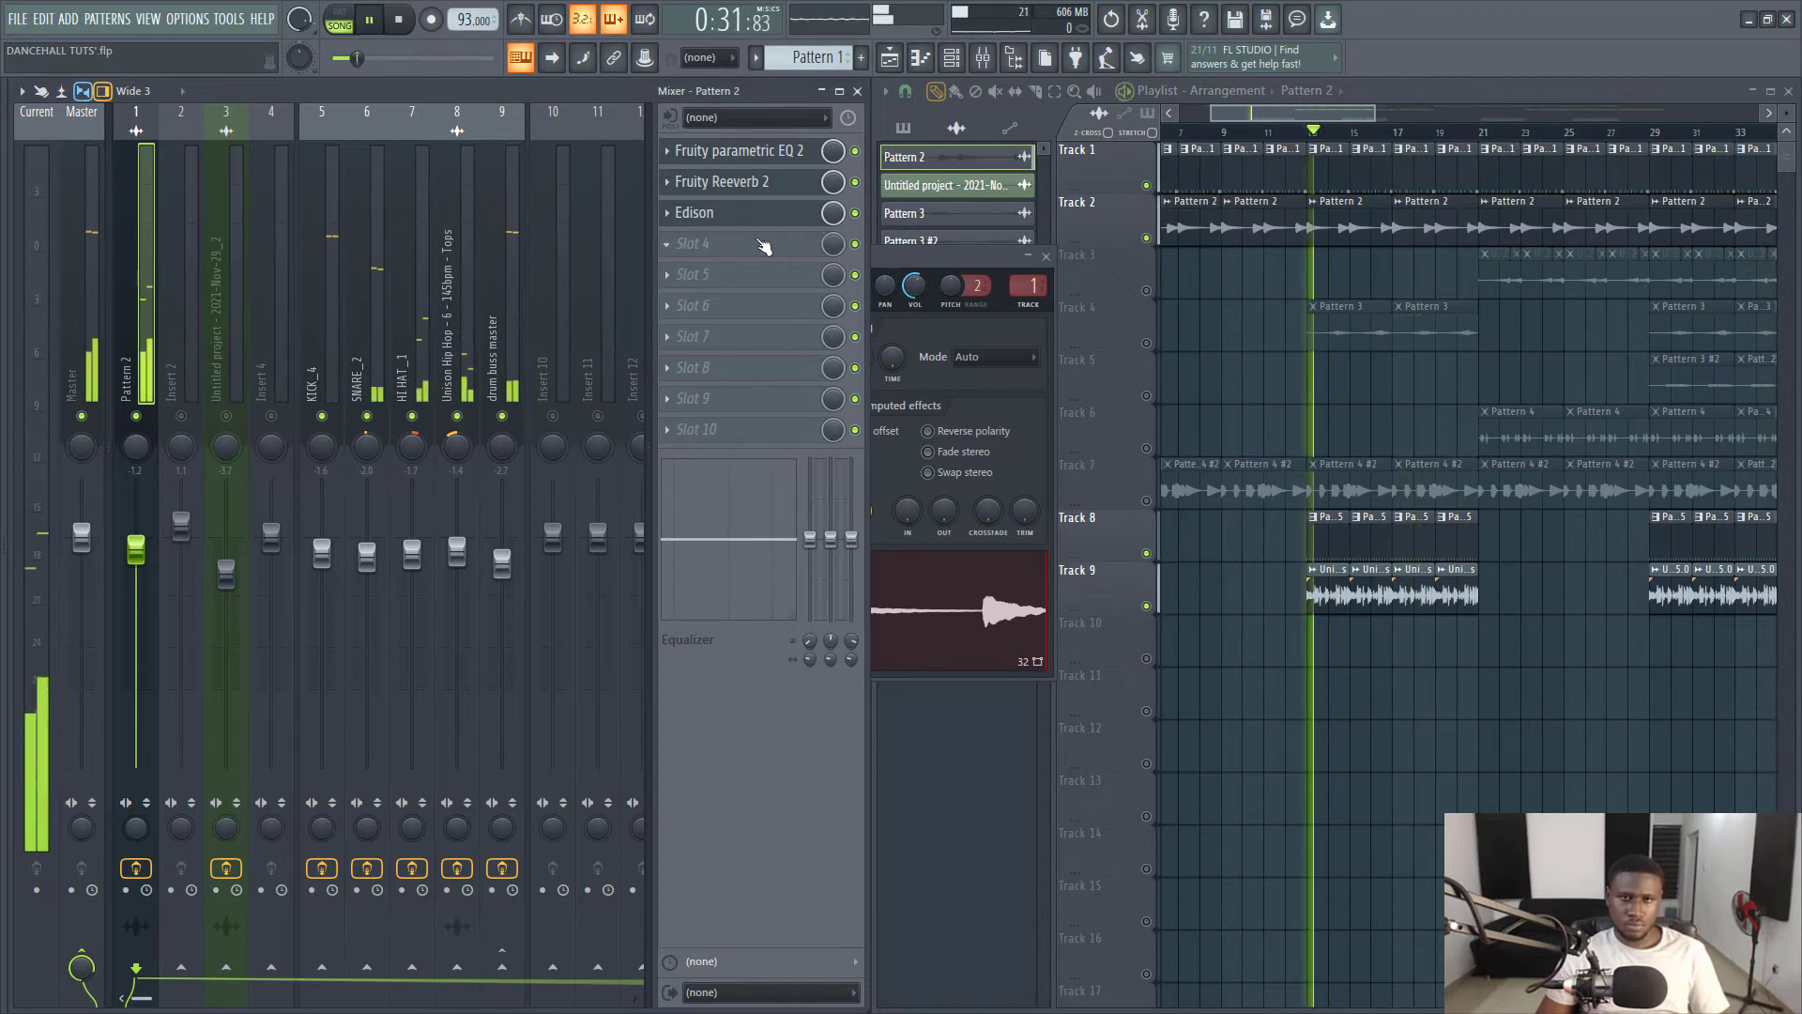
key(space)
key(space)
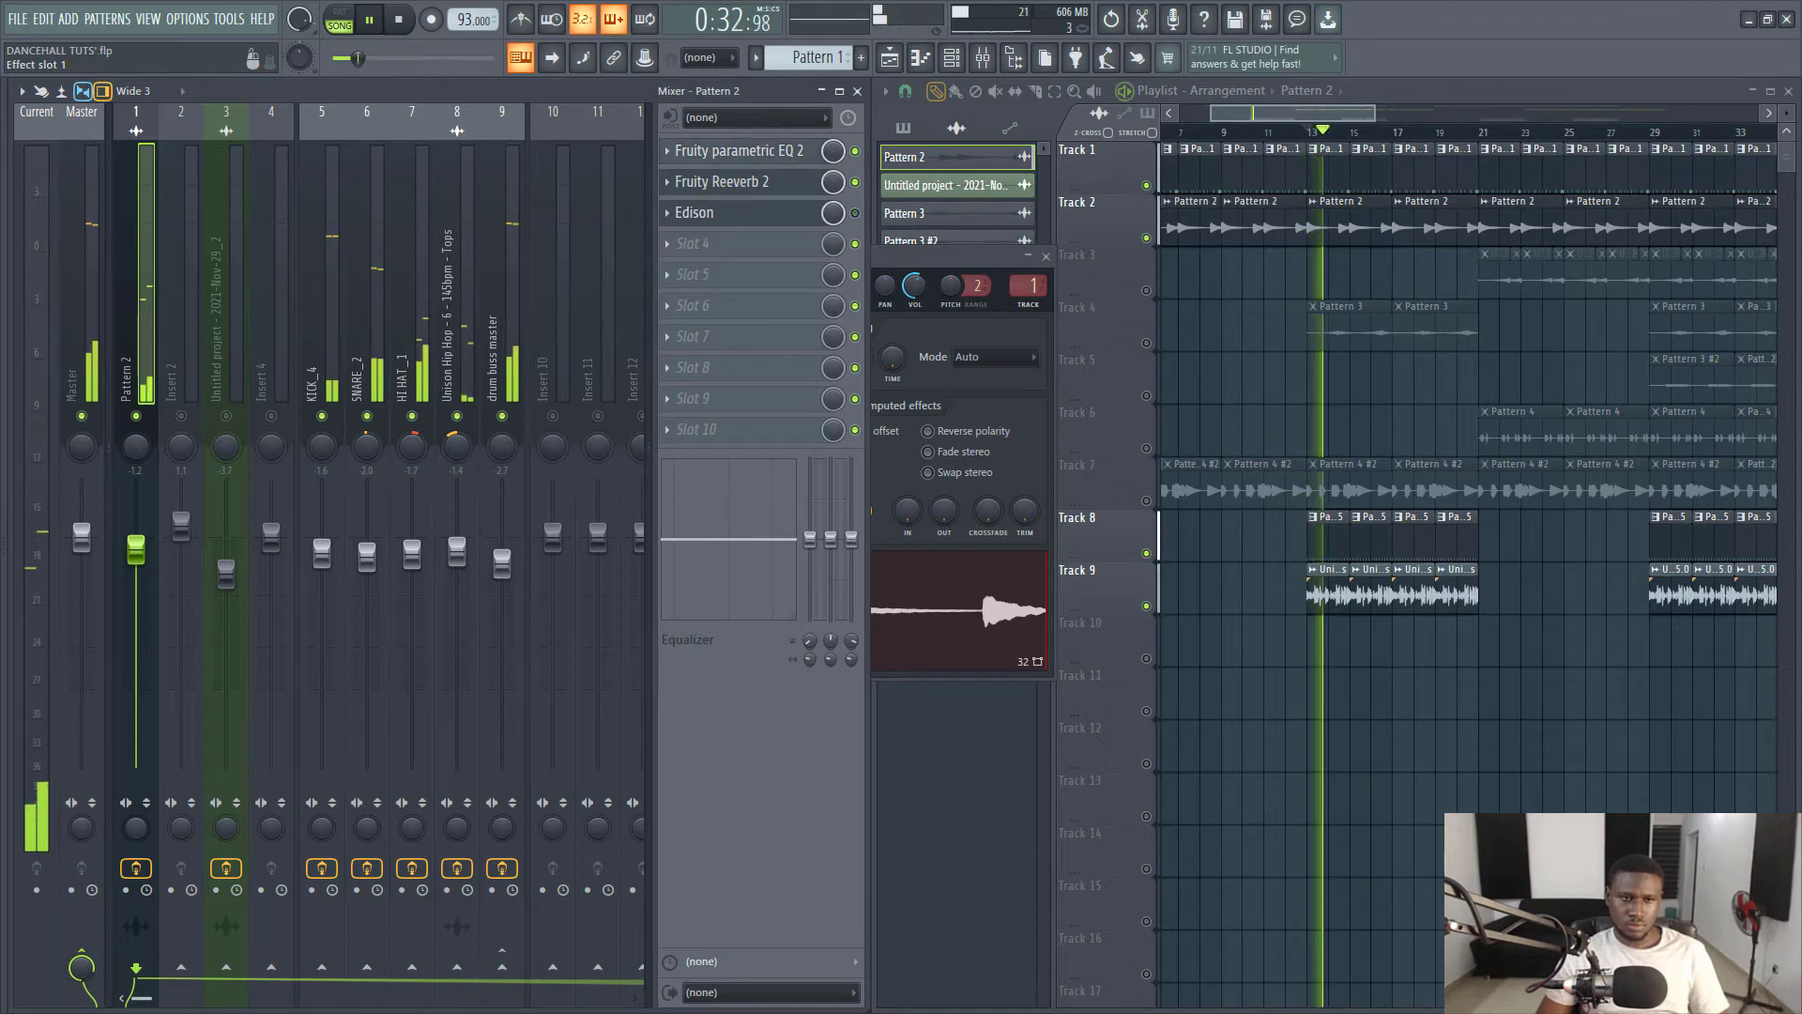
Check the Pattern 2 track's parametric EQ curve and lower the track's volume to about -1.6 dB during playback.
click(739, 150)
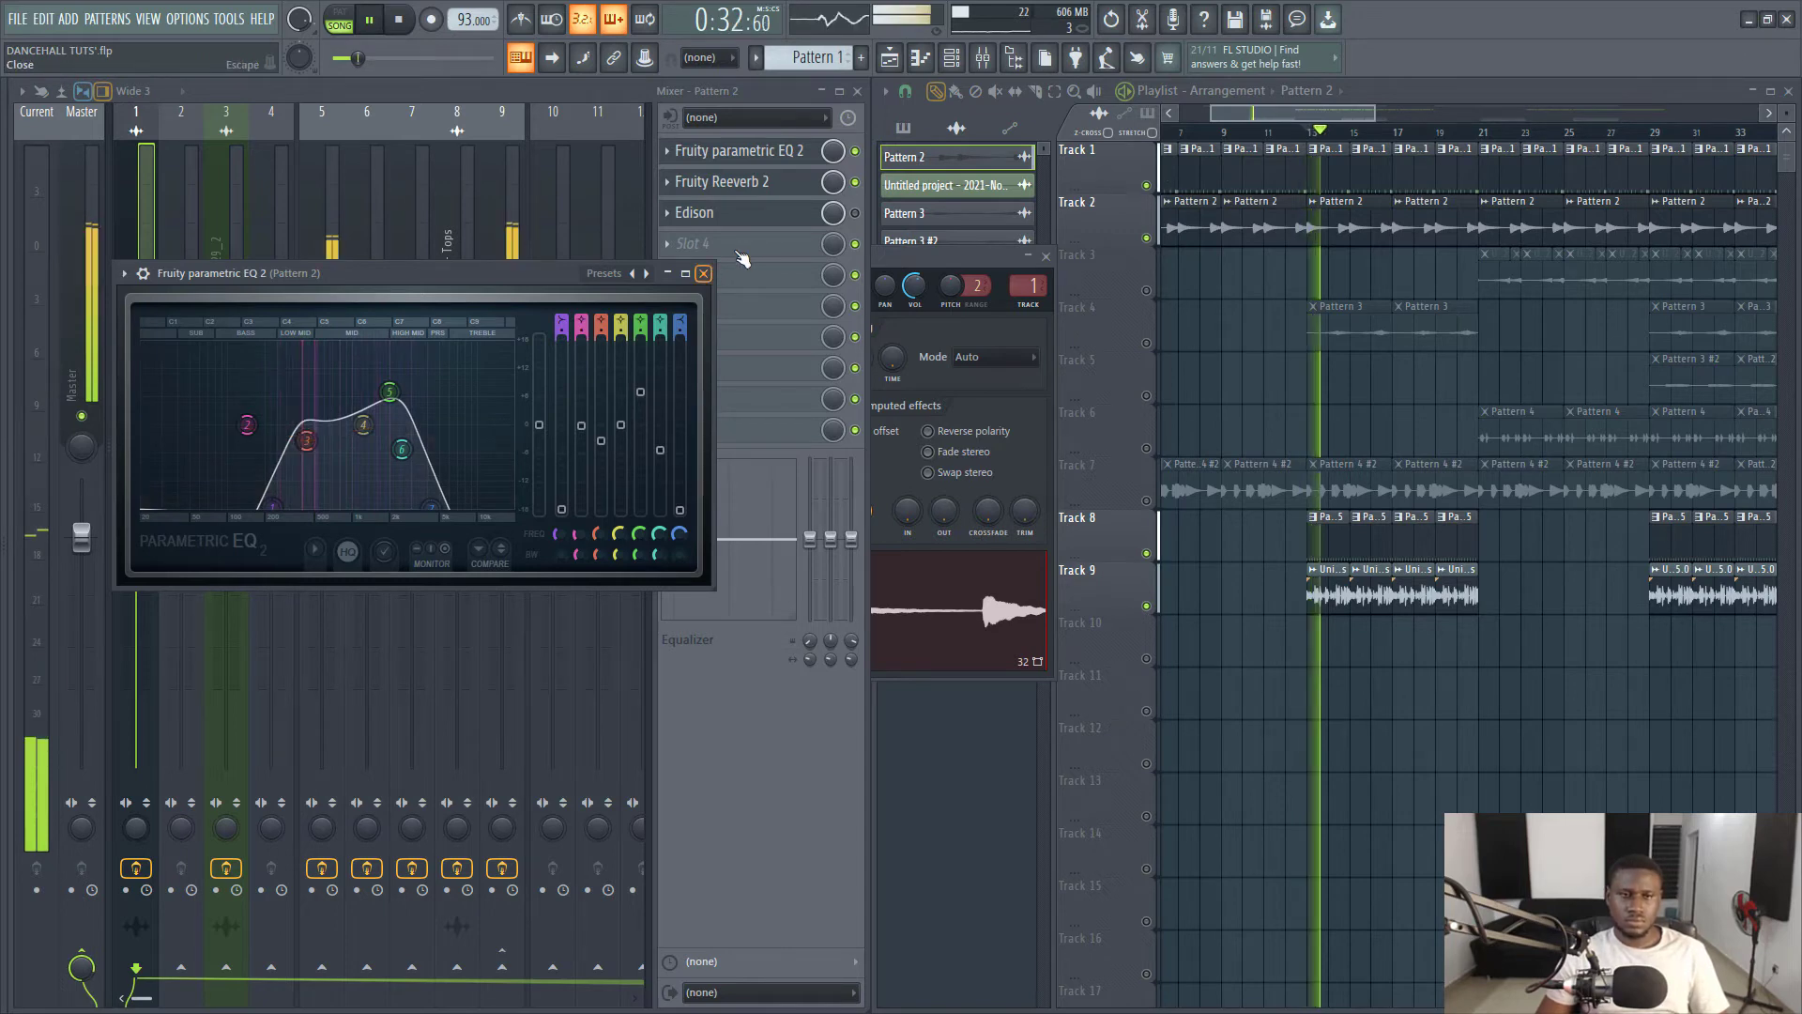
key(Escape)
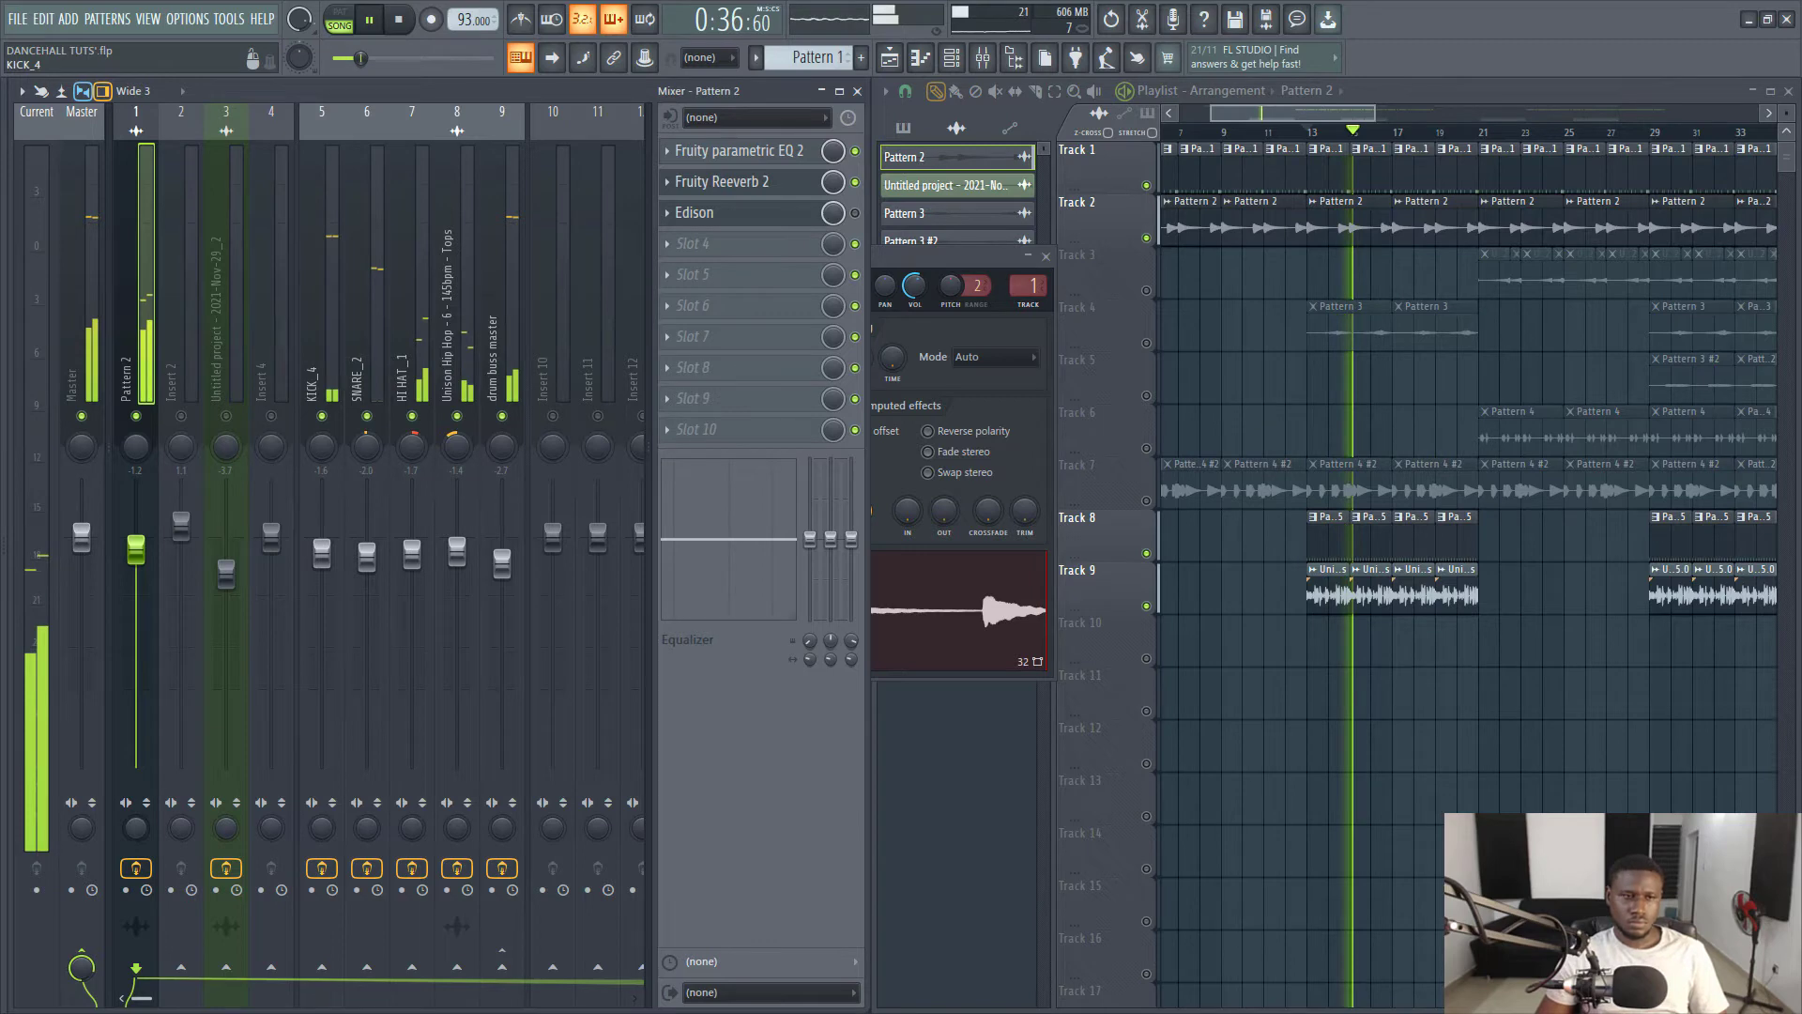
drag(136, 549, 137, 555)
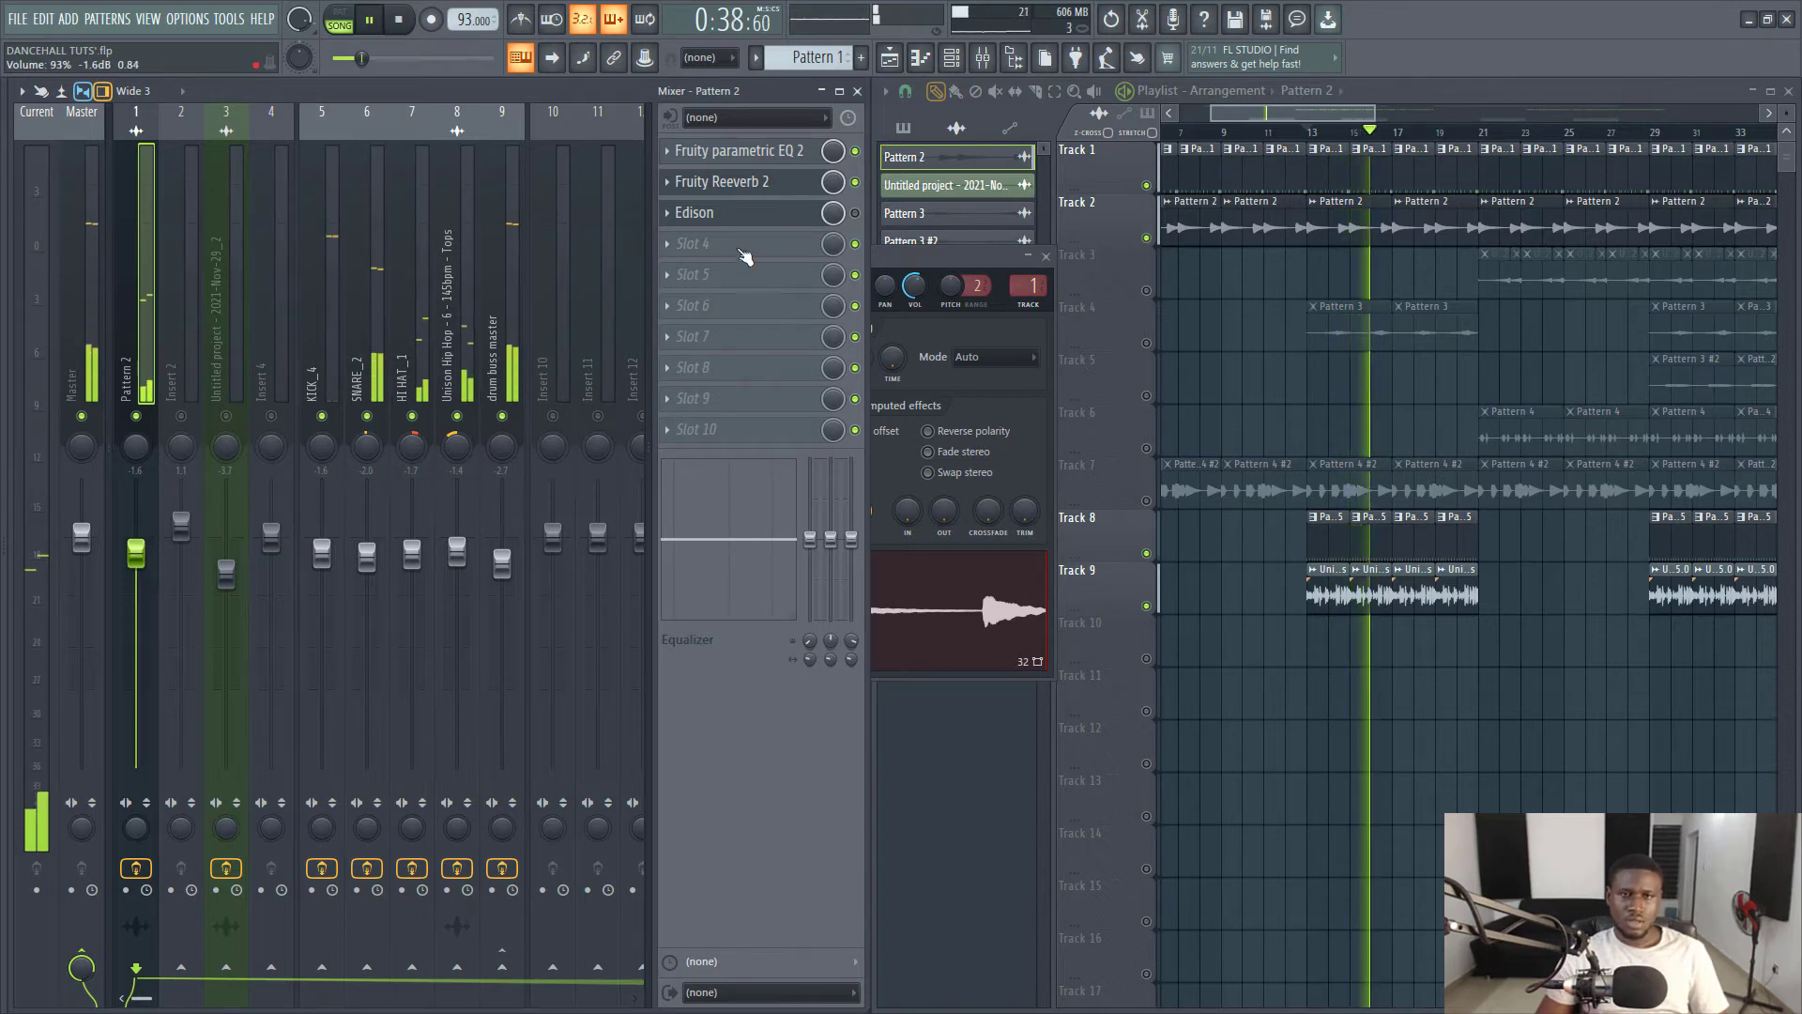
key(space)
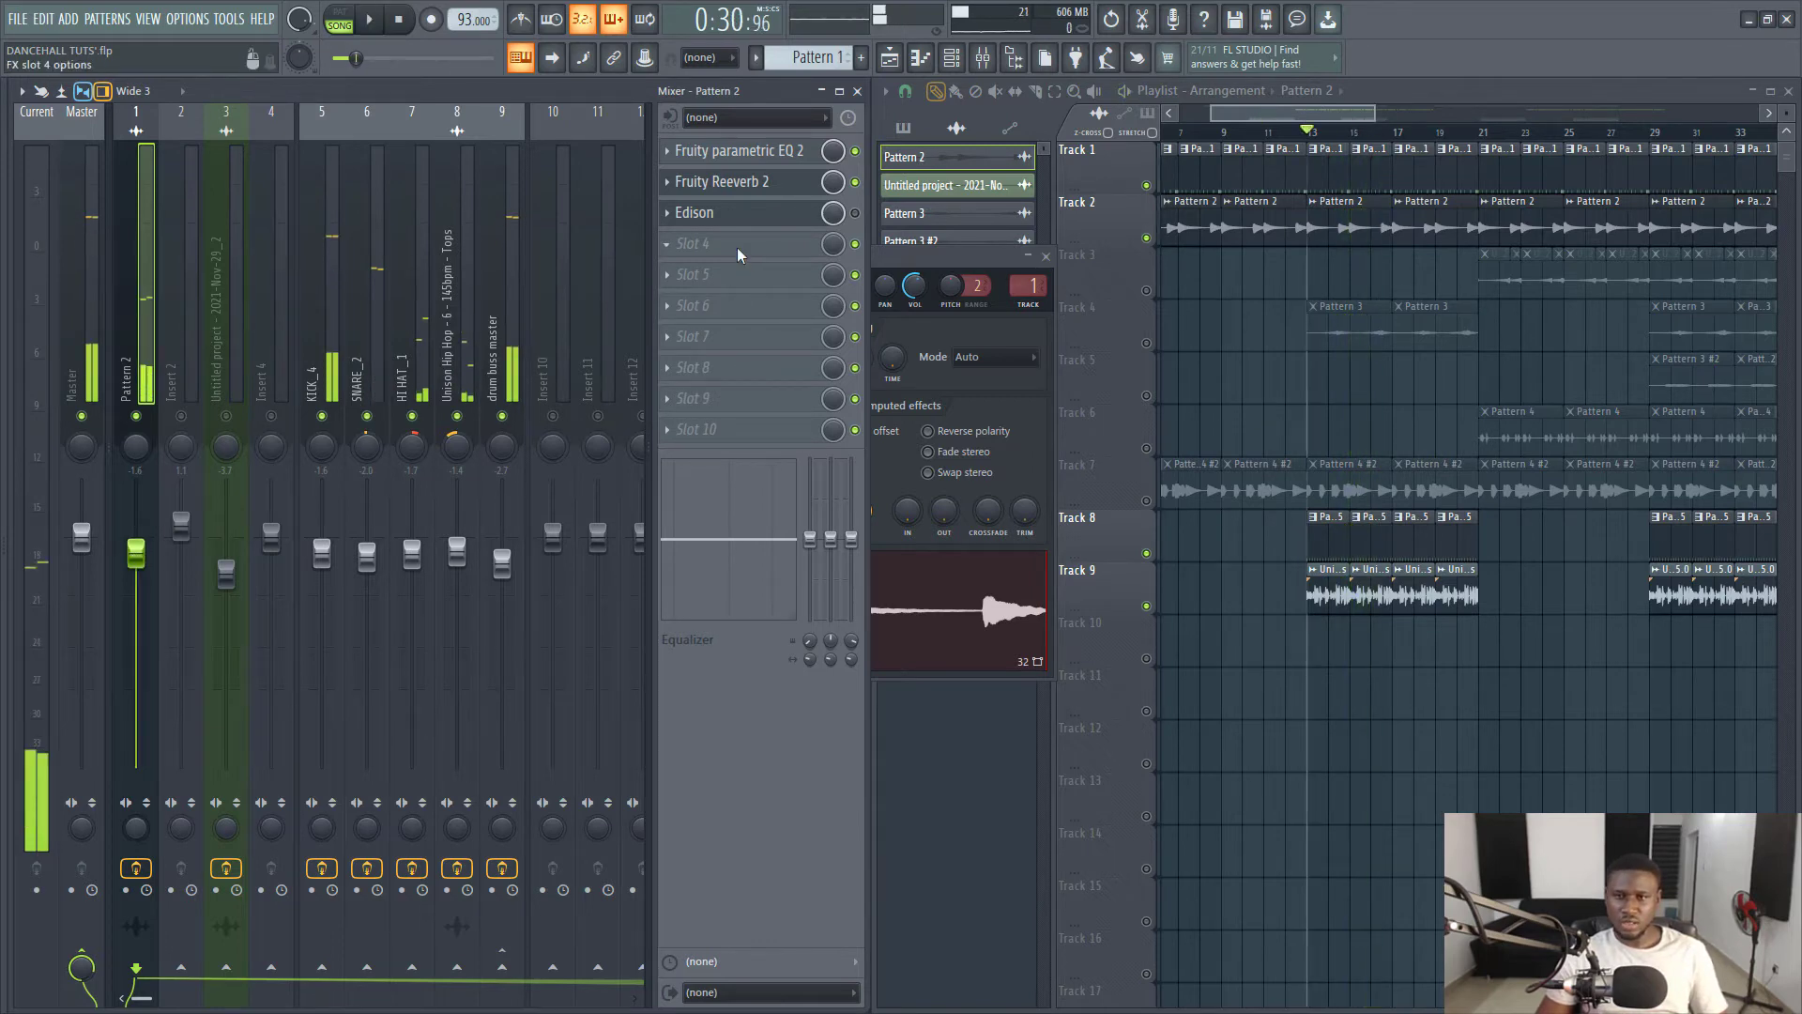
Add Fruity Stereo Enhancer to slot 4 of the Pattern 2 track, set stereo separation to about 33% separated, and play the section.
click(738, 250)
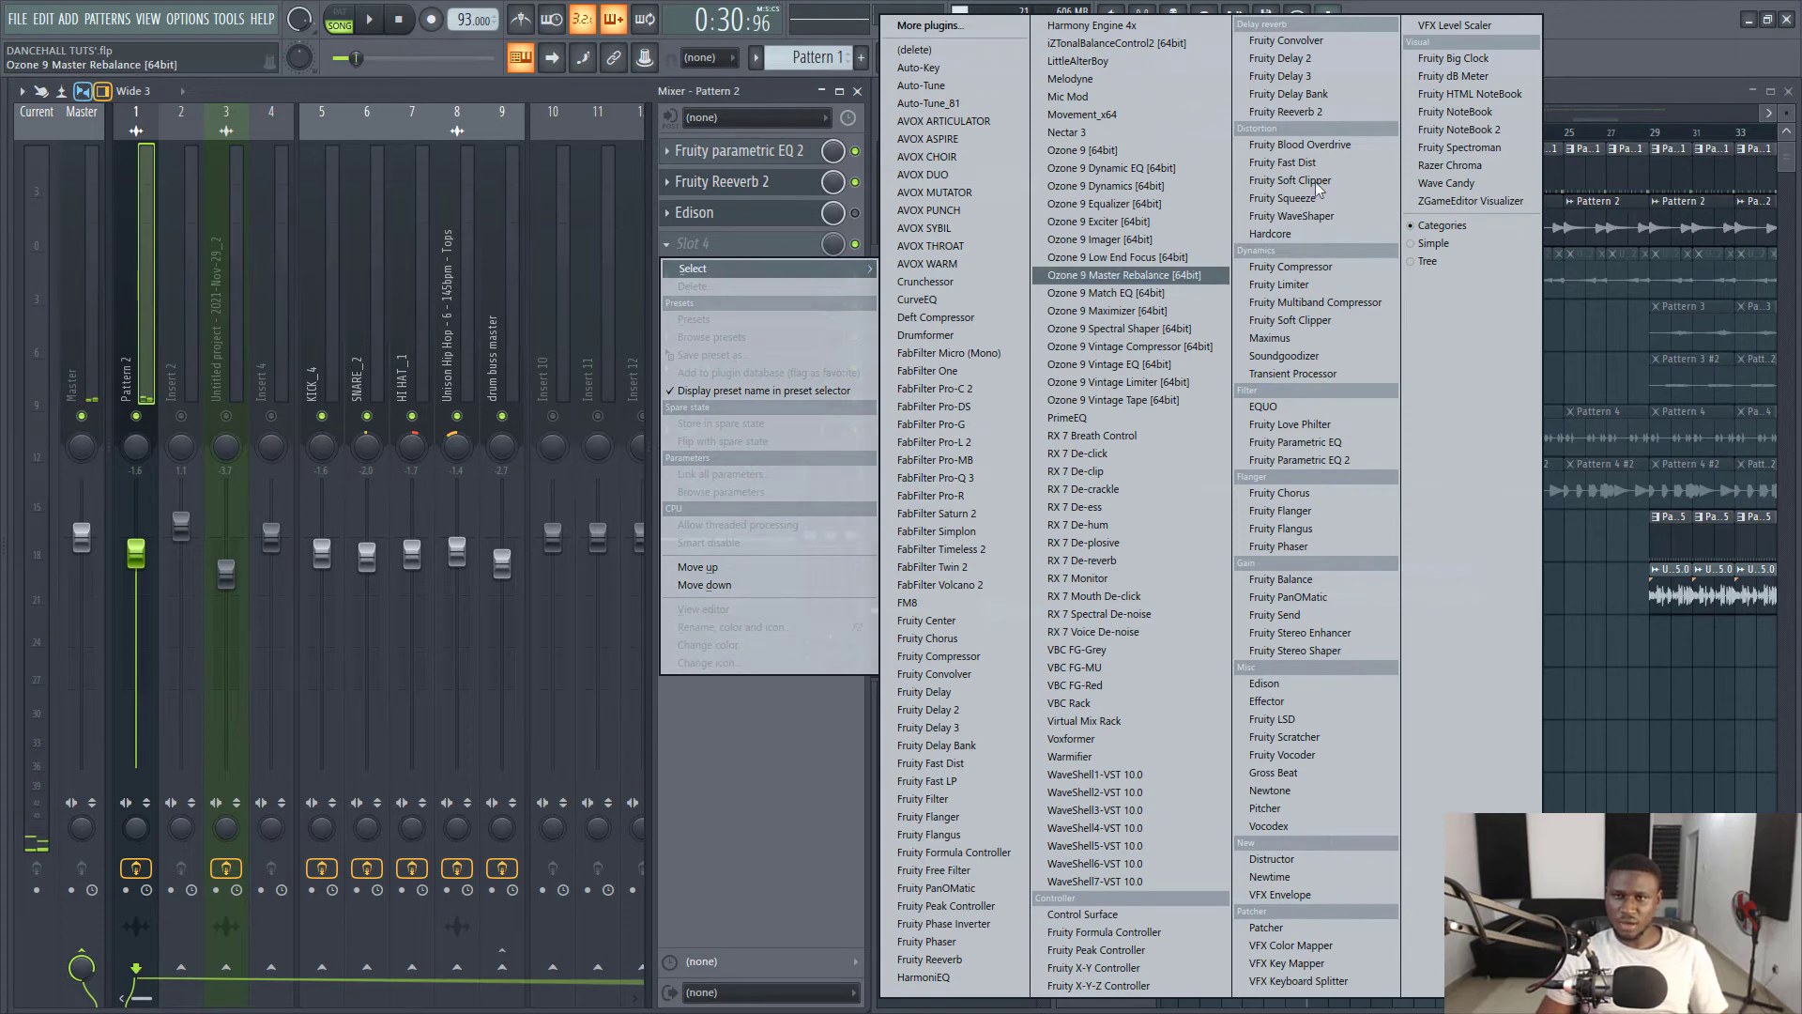
click(1302, 217)
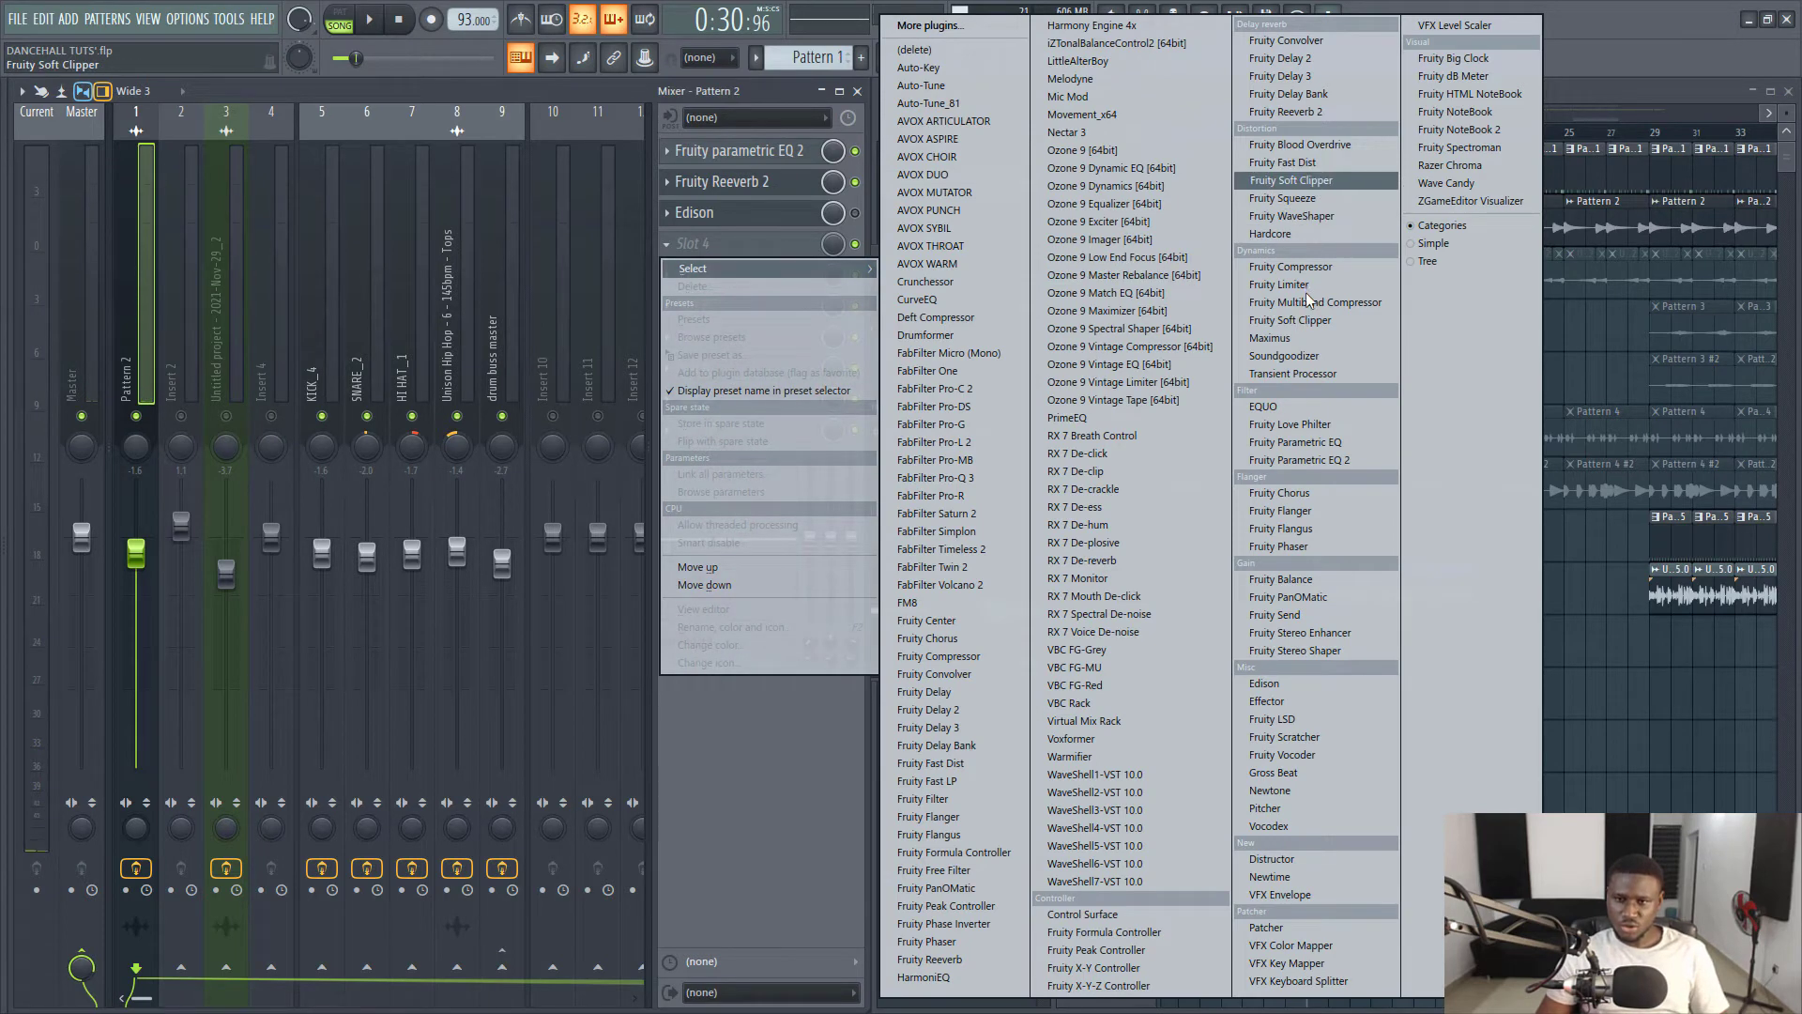
click(1305, 288)
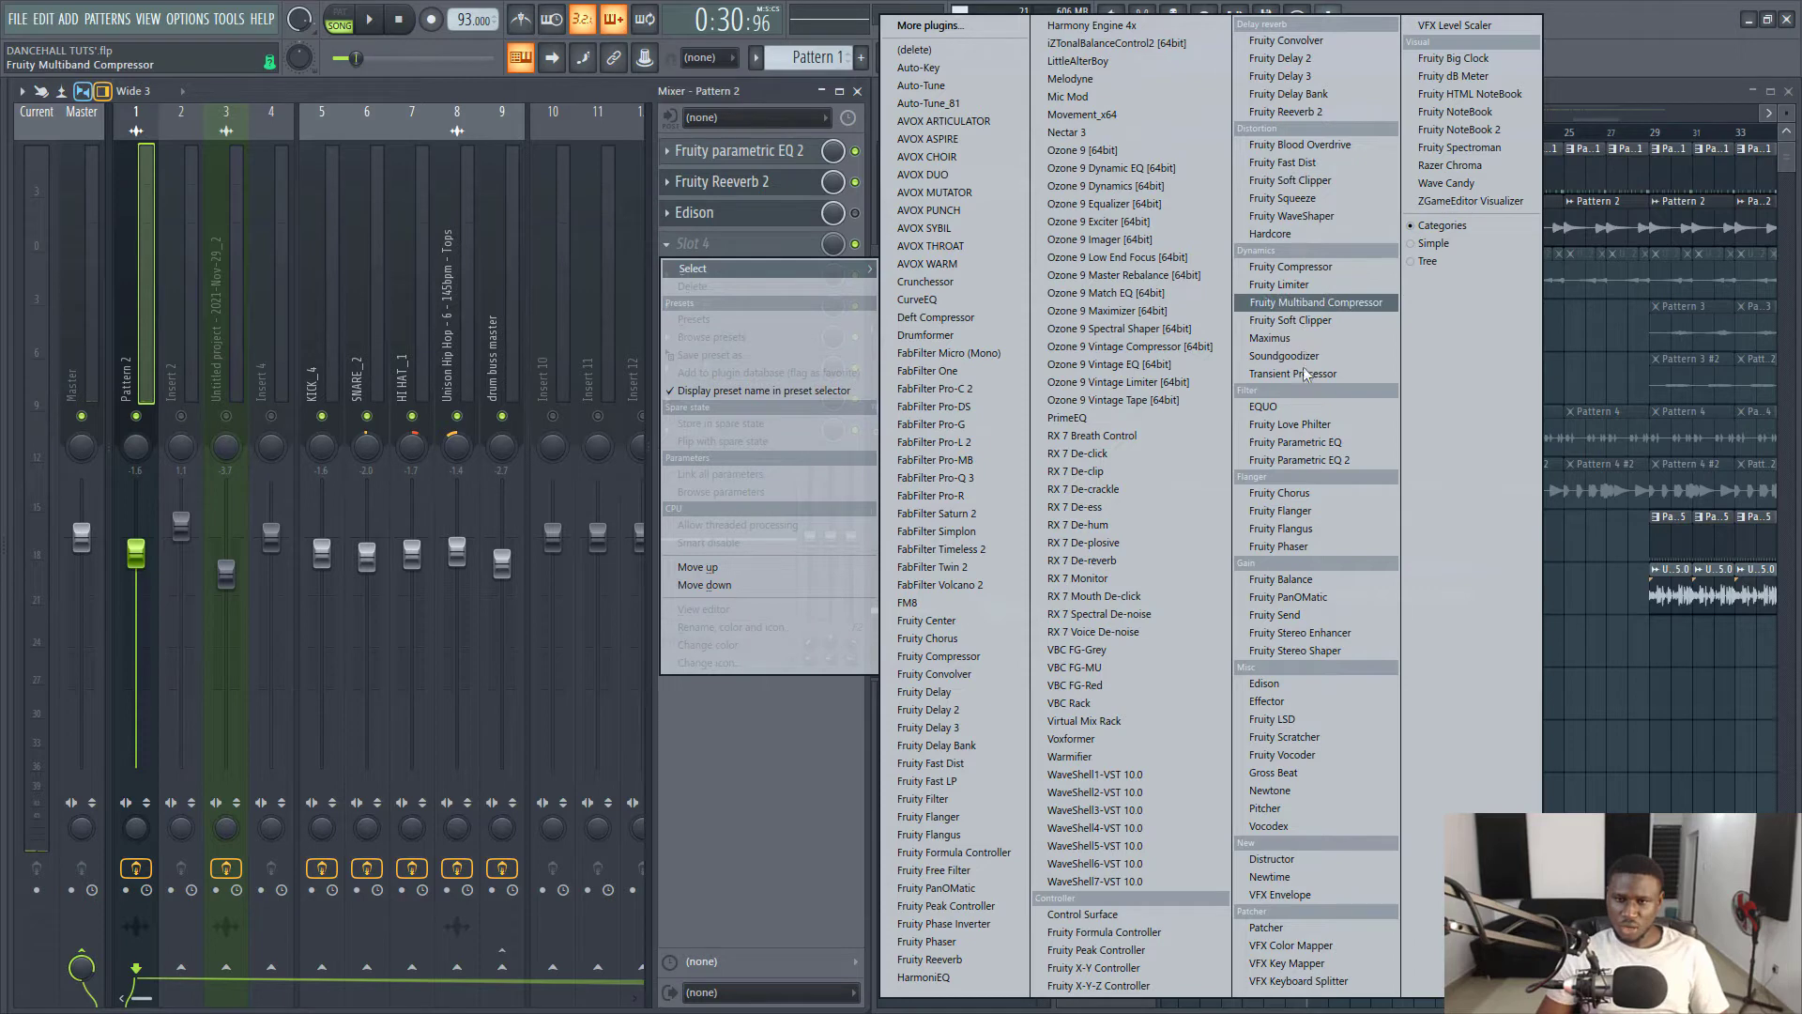
click(1300, 633)
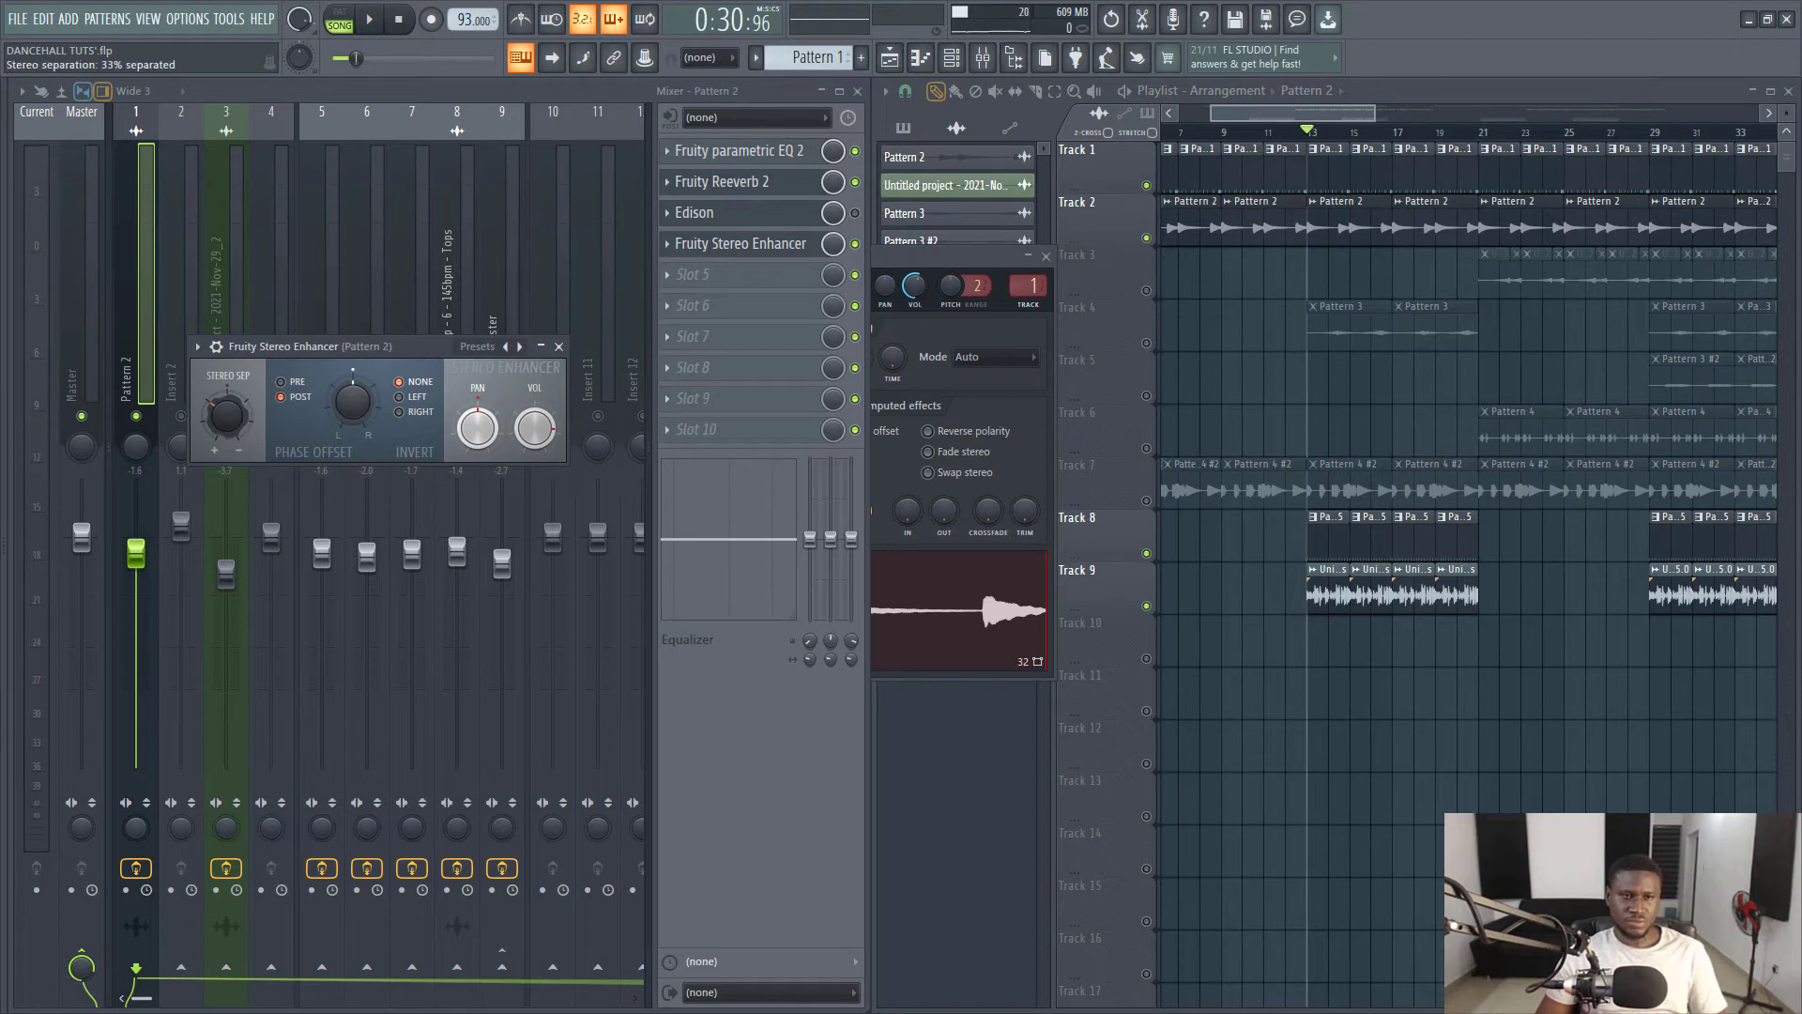
drag(225, 444, 226, 437)
key(space)
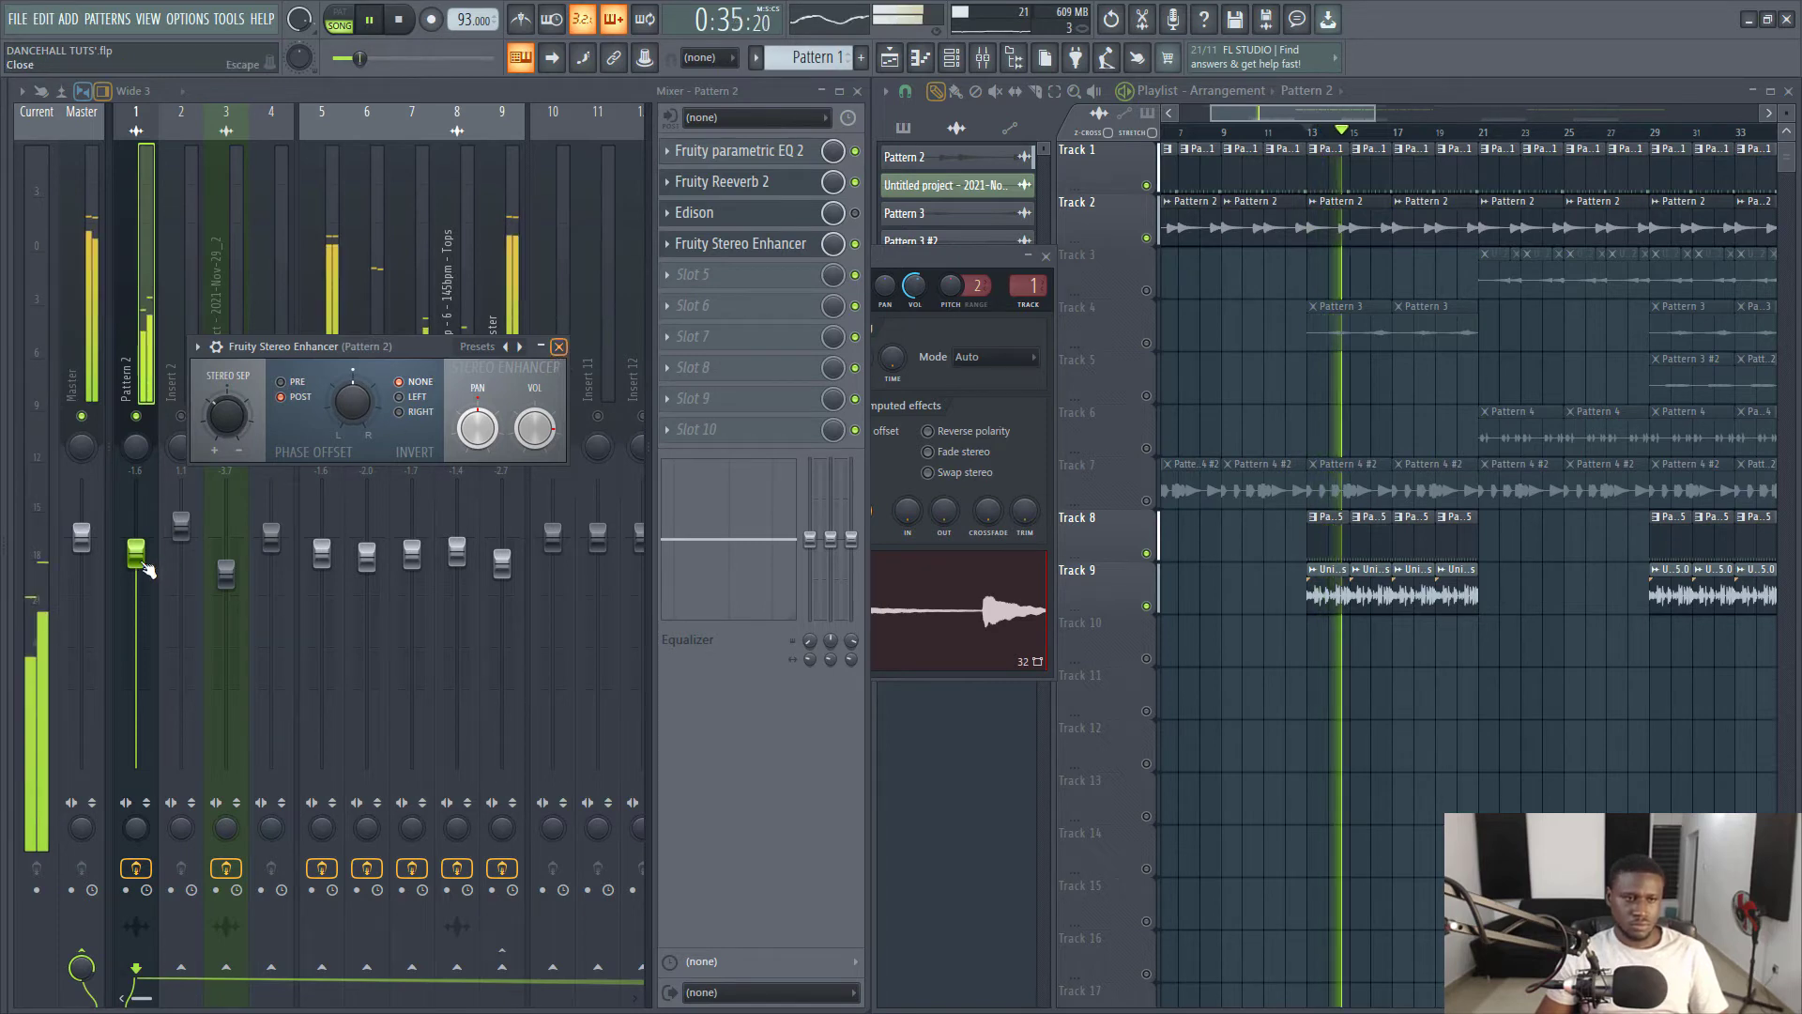
Close the stereo enhancer and adjust the Pattern 2 track's volume to about -1.4 dB before stopping playback.
click(558, 346)
scroll(135, 490, down, 2)
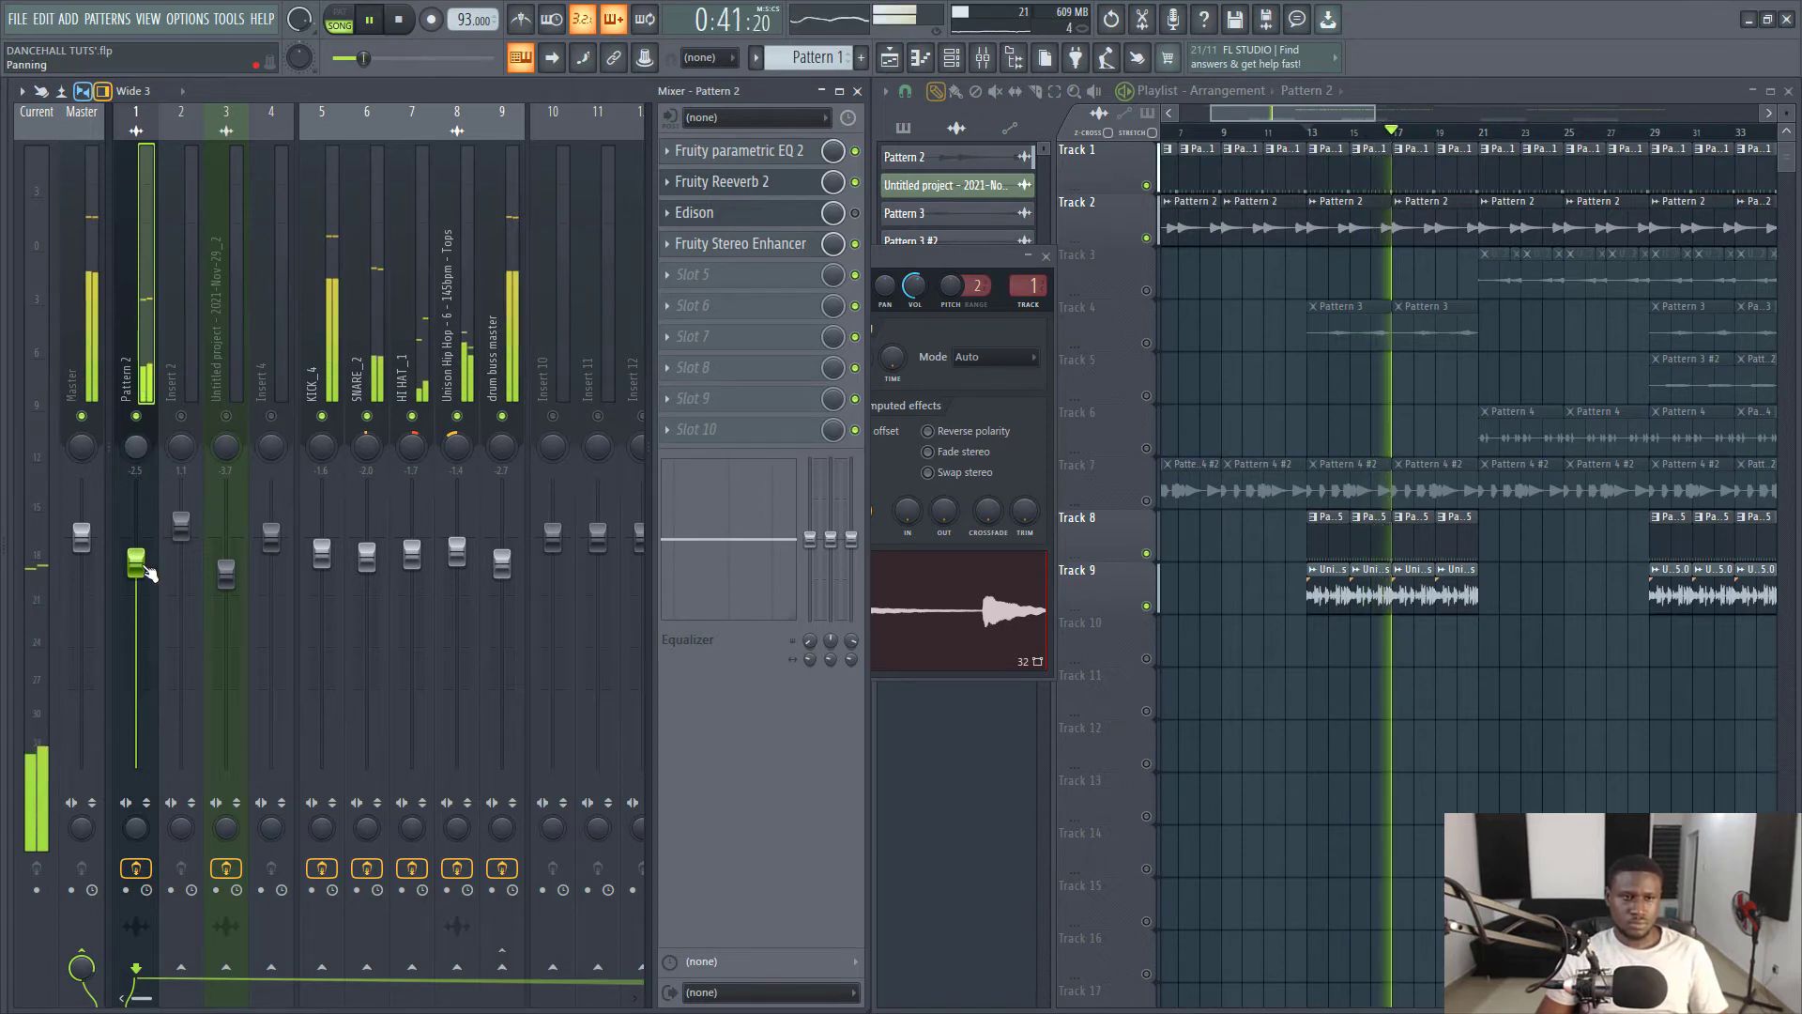
scroll(136, 558, up, 2)
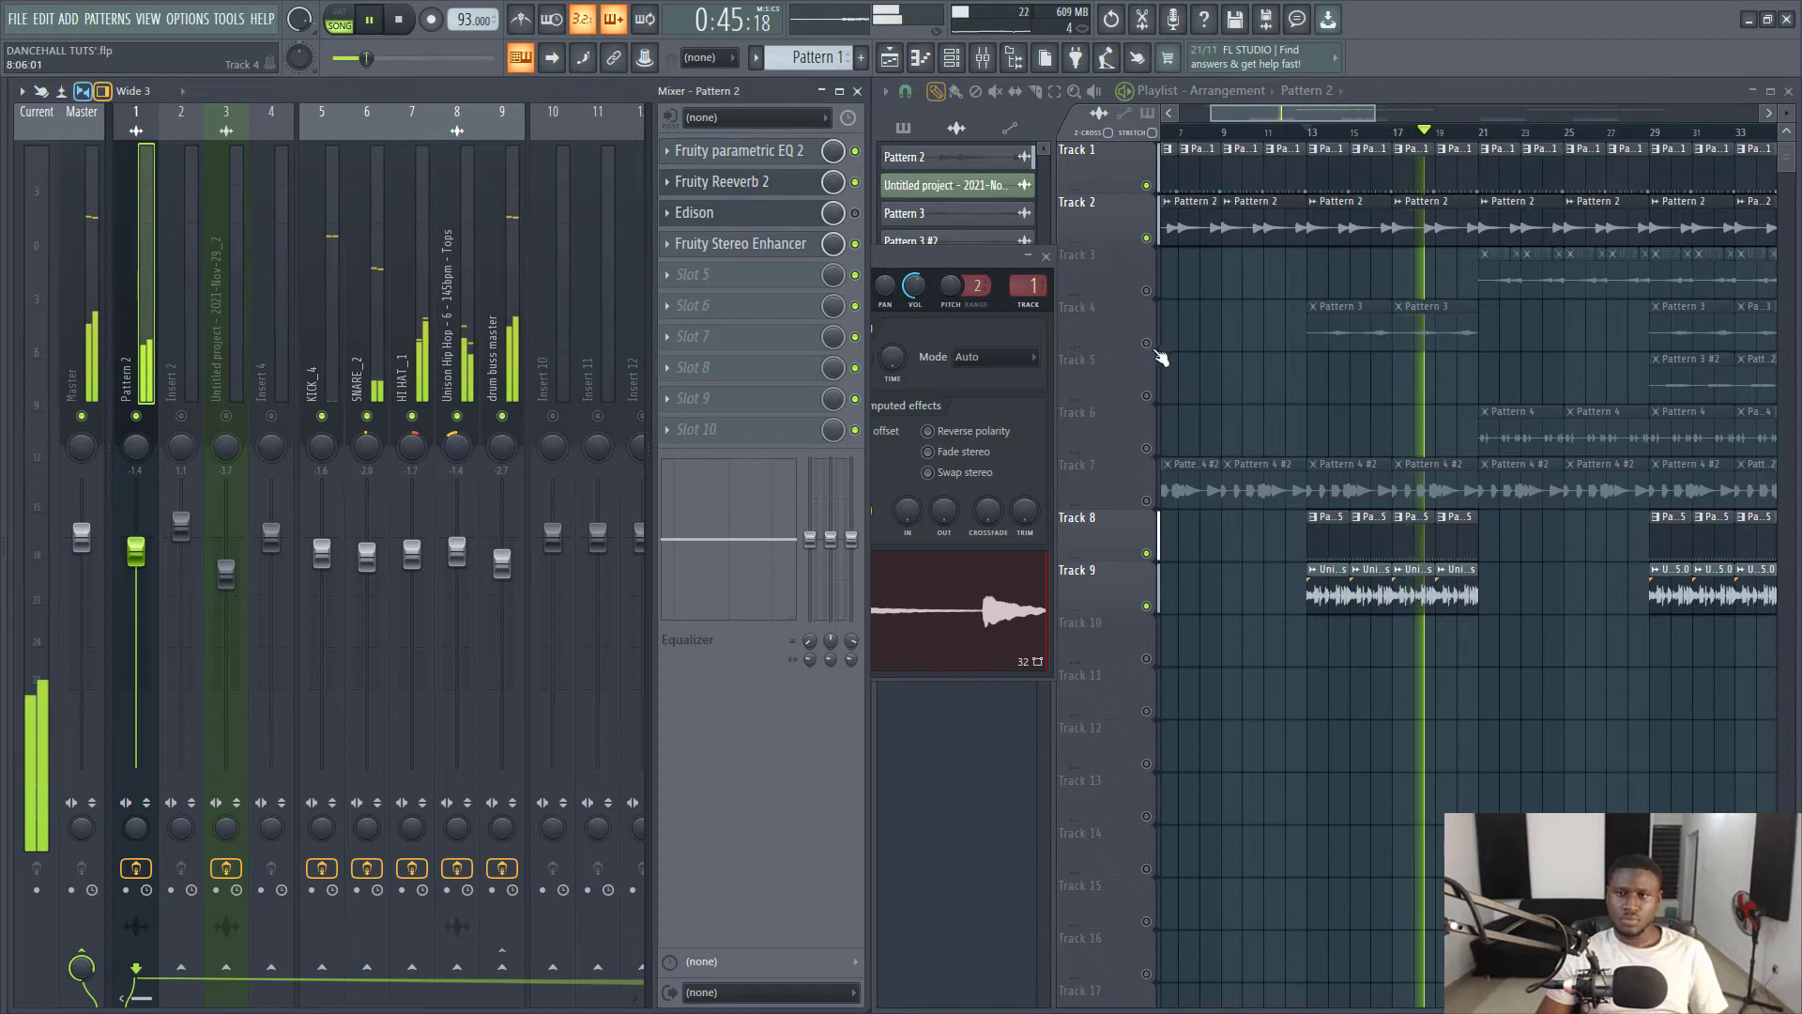
key(space)
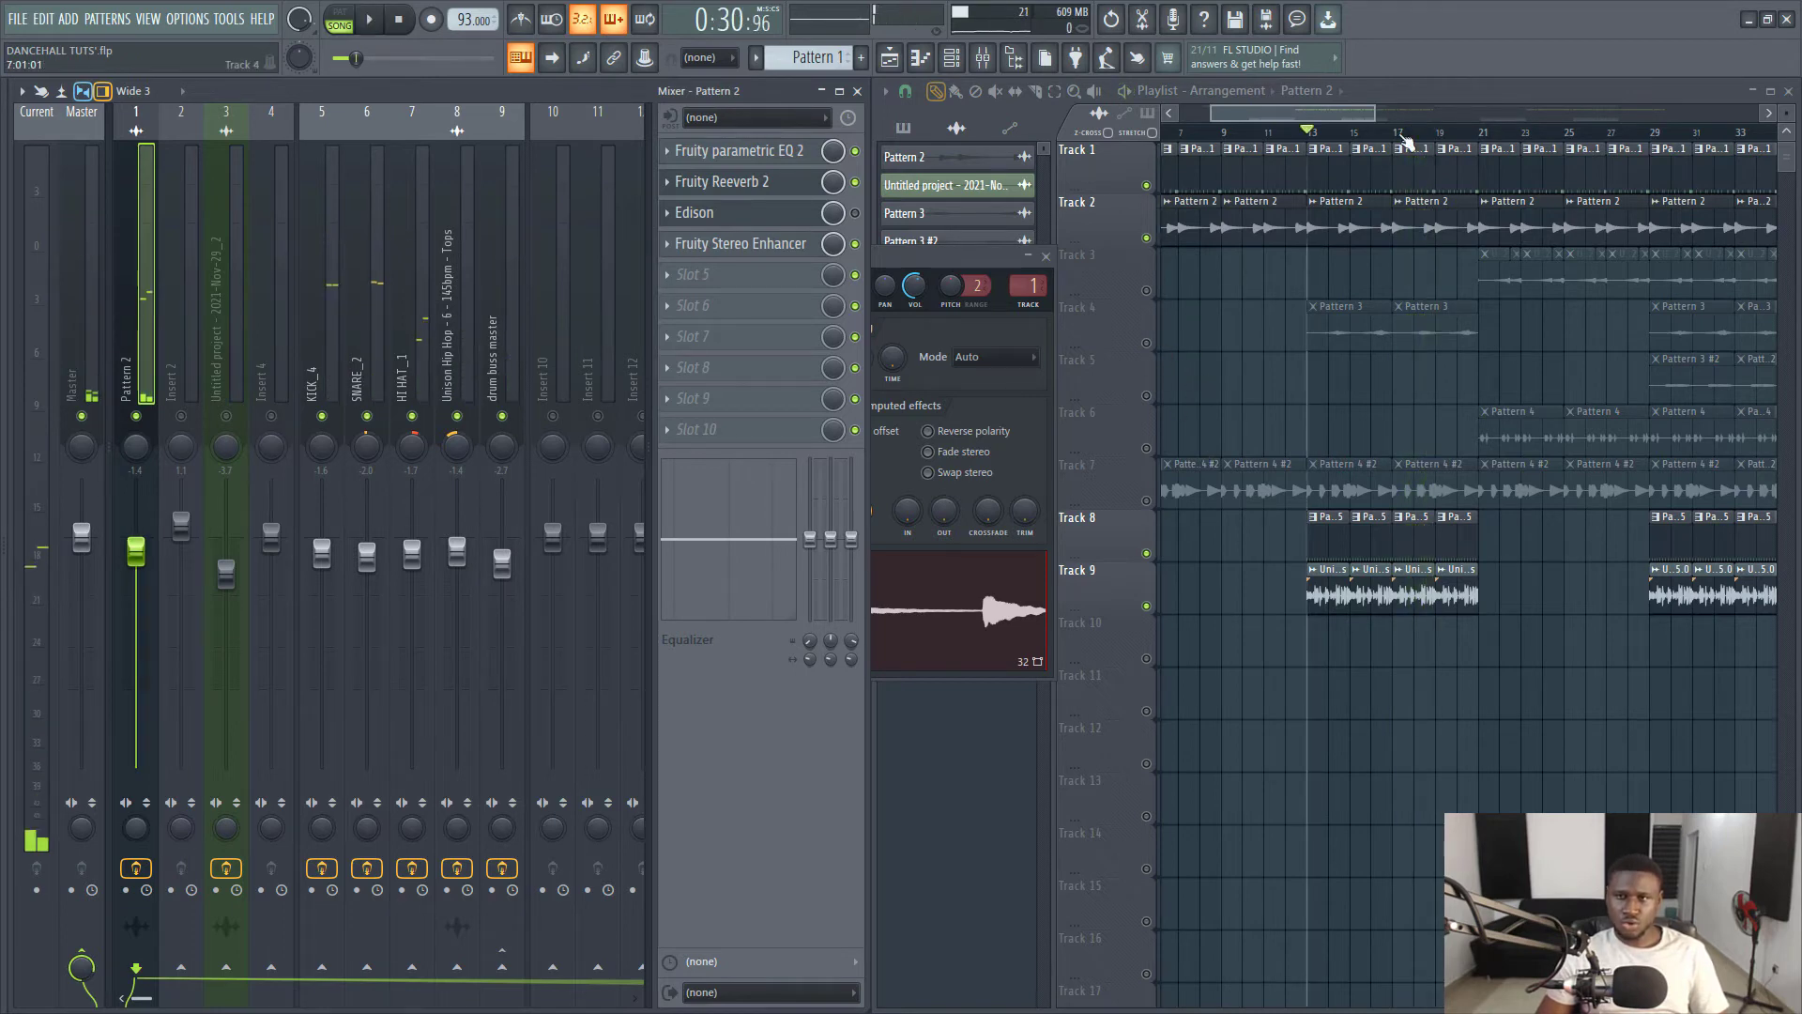
Select bars 29 to 37 in the playlist as the playback section.
scroll(1408, 139, down, 2)
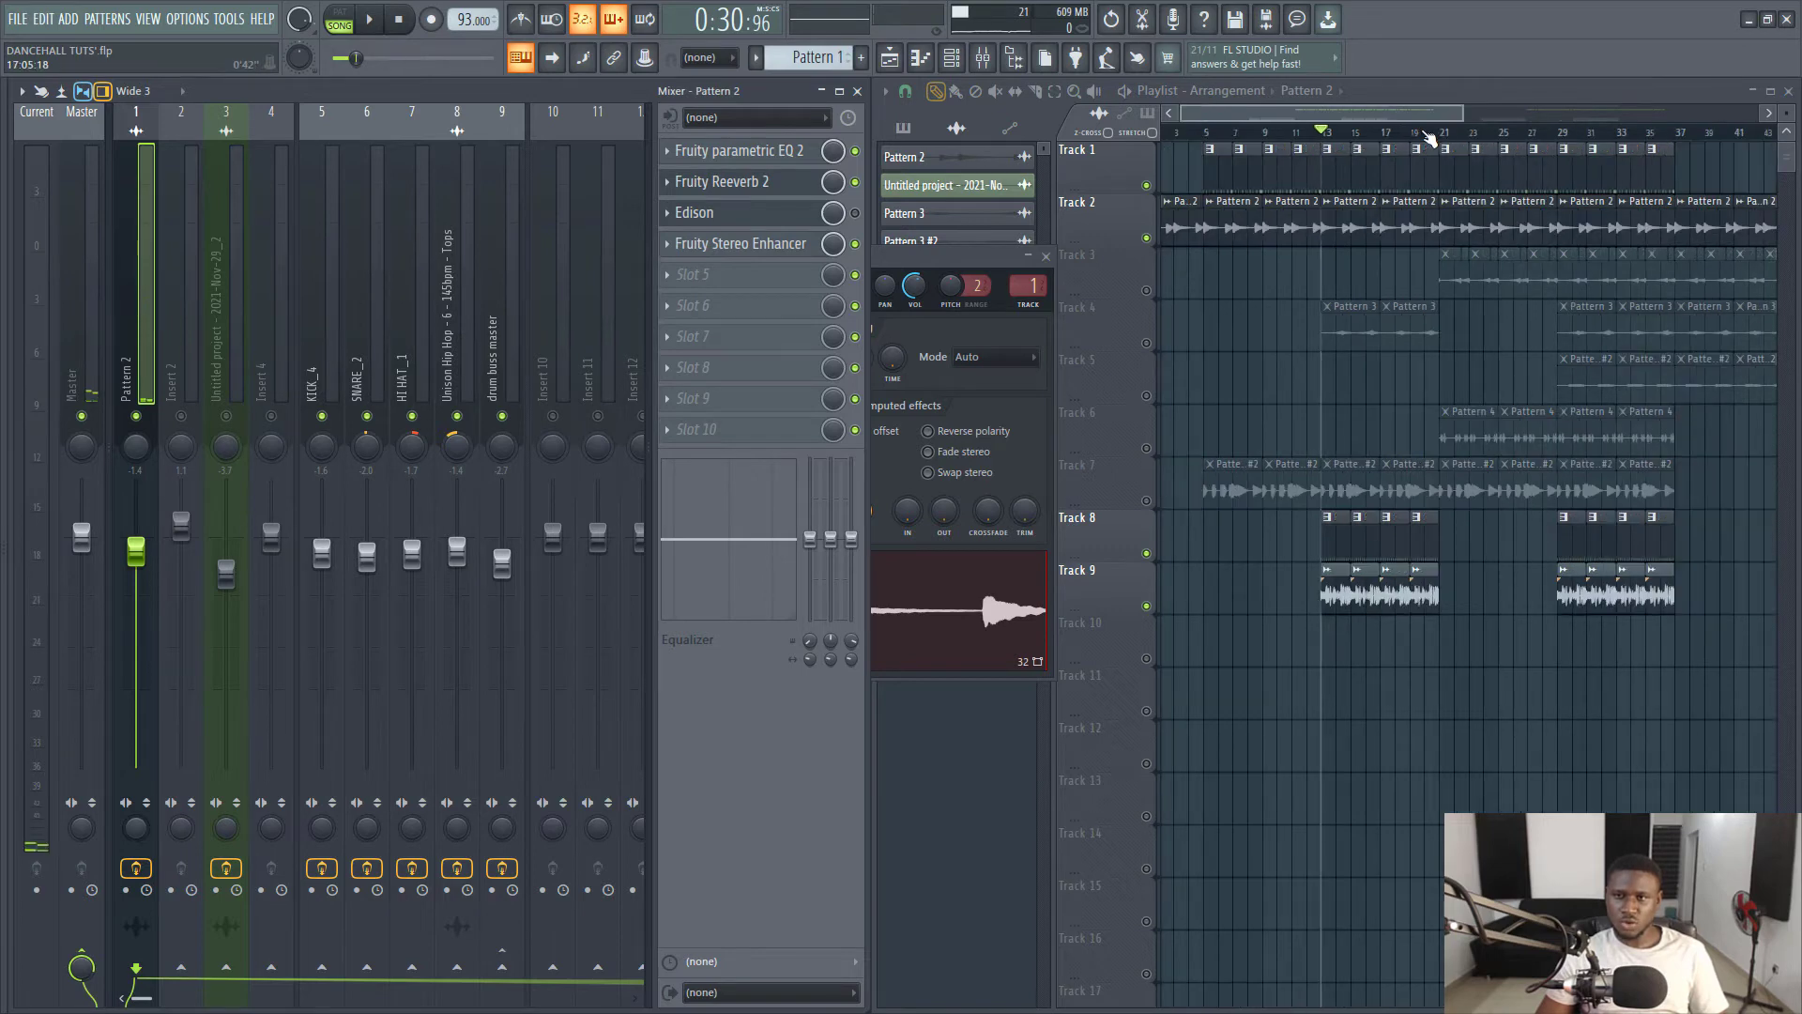
scroll(1427, 139, down, 2)
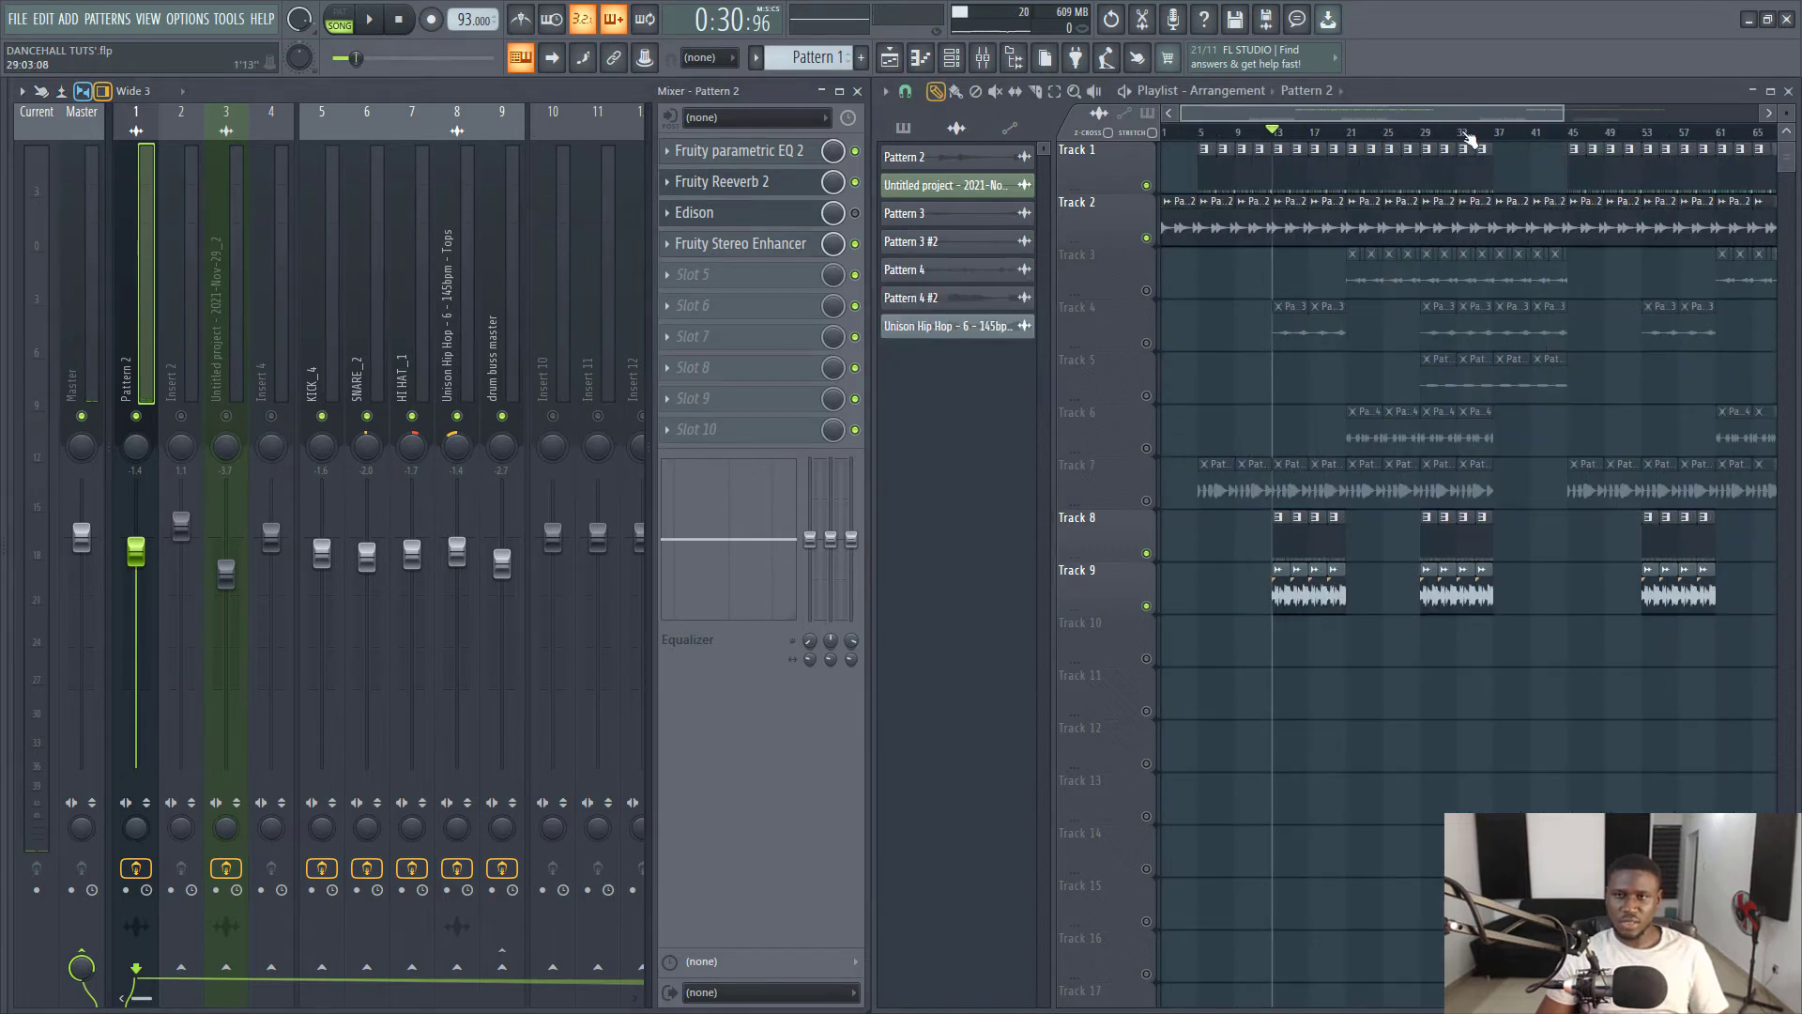
drag(1425, 134, 1466, 135)
scroll(1428, 127, up, 1)
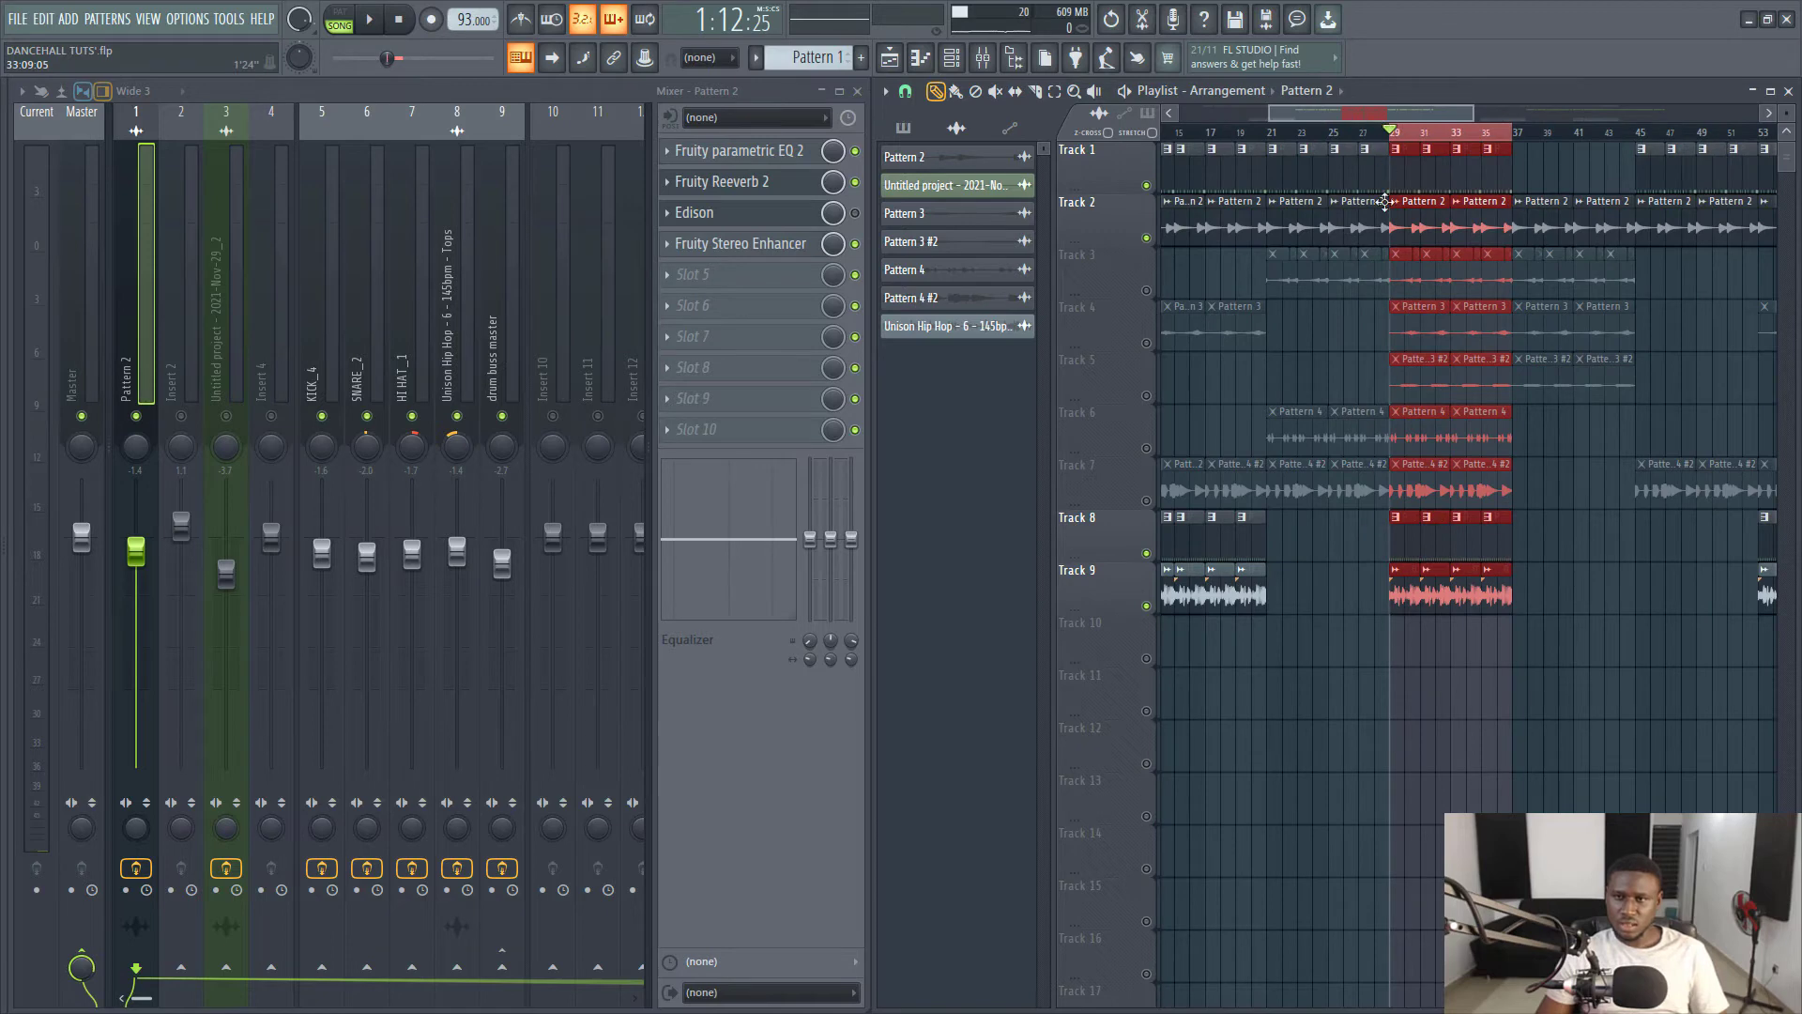
scroll(1386, 202, up, 2)
scroll(1445, 279, up, 2)
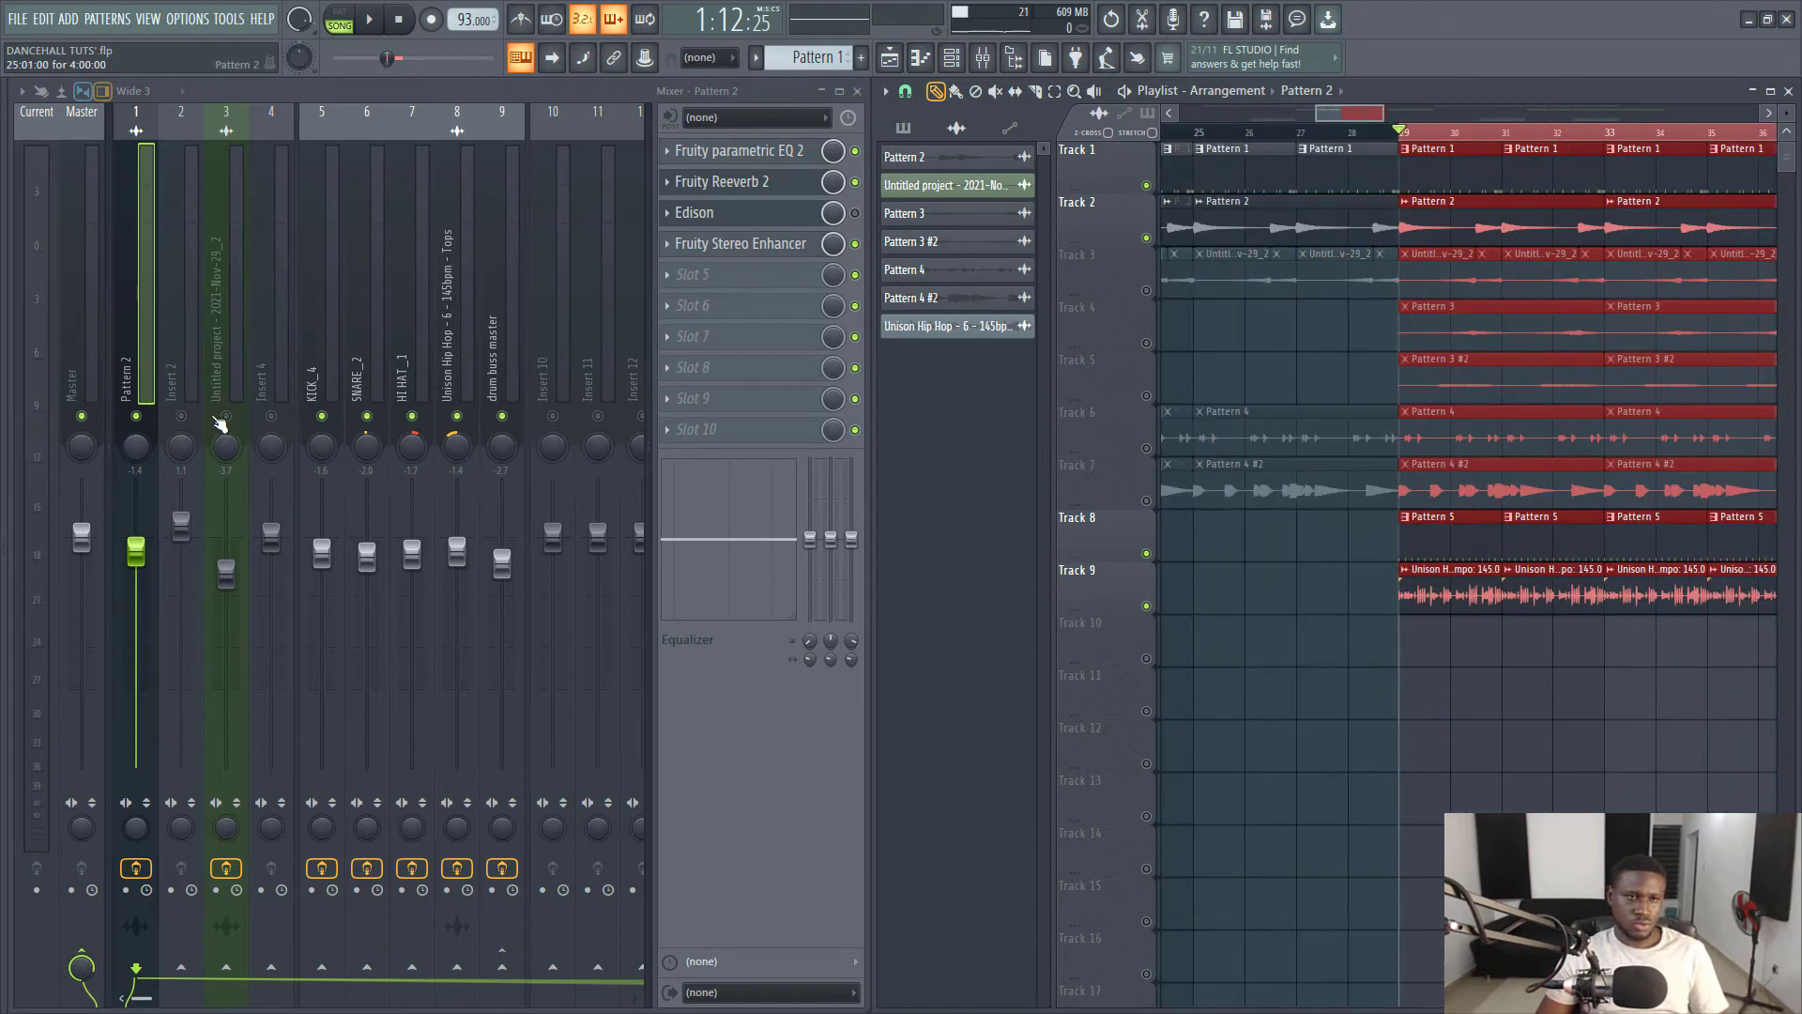
Unmute playlist Track 3 and pan its Untitled project - 2021-Nov-29_2 mixer track to the right during playback.
double_click(229, 319)
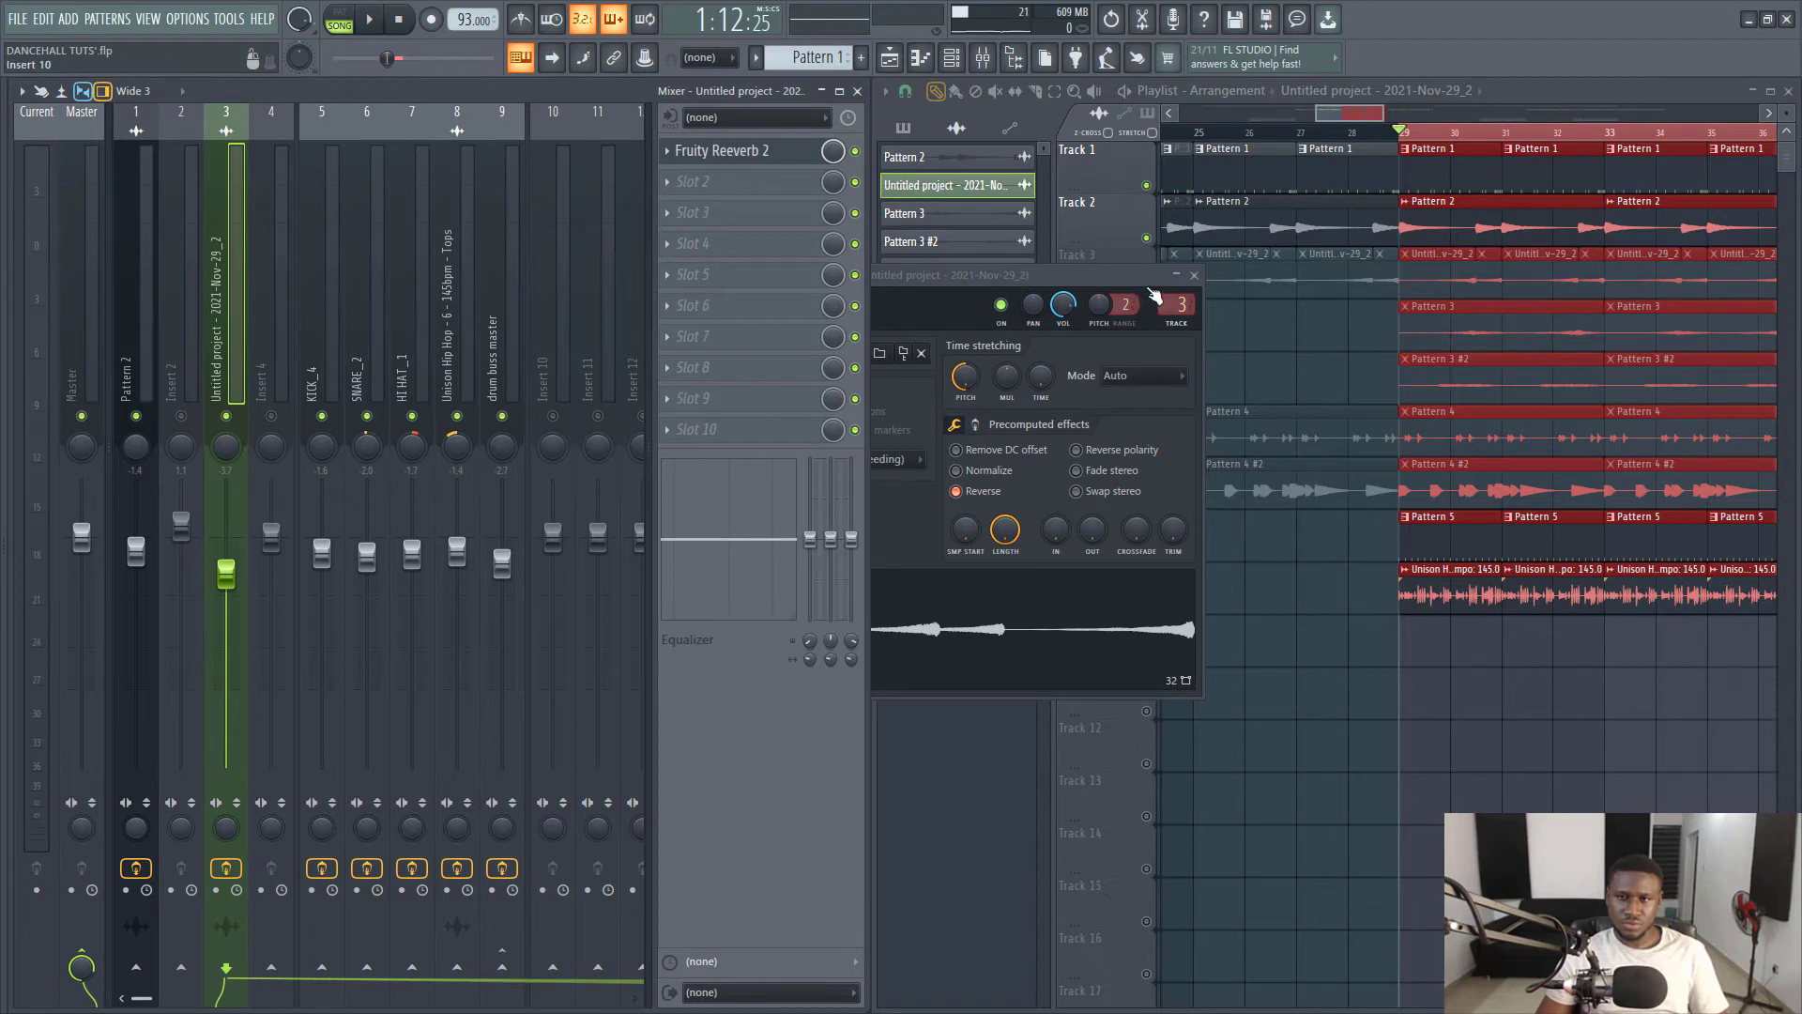
click(1153, 294)
click(1149, 291)
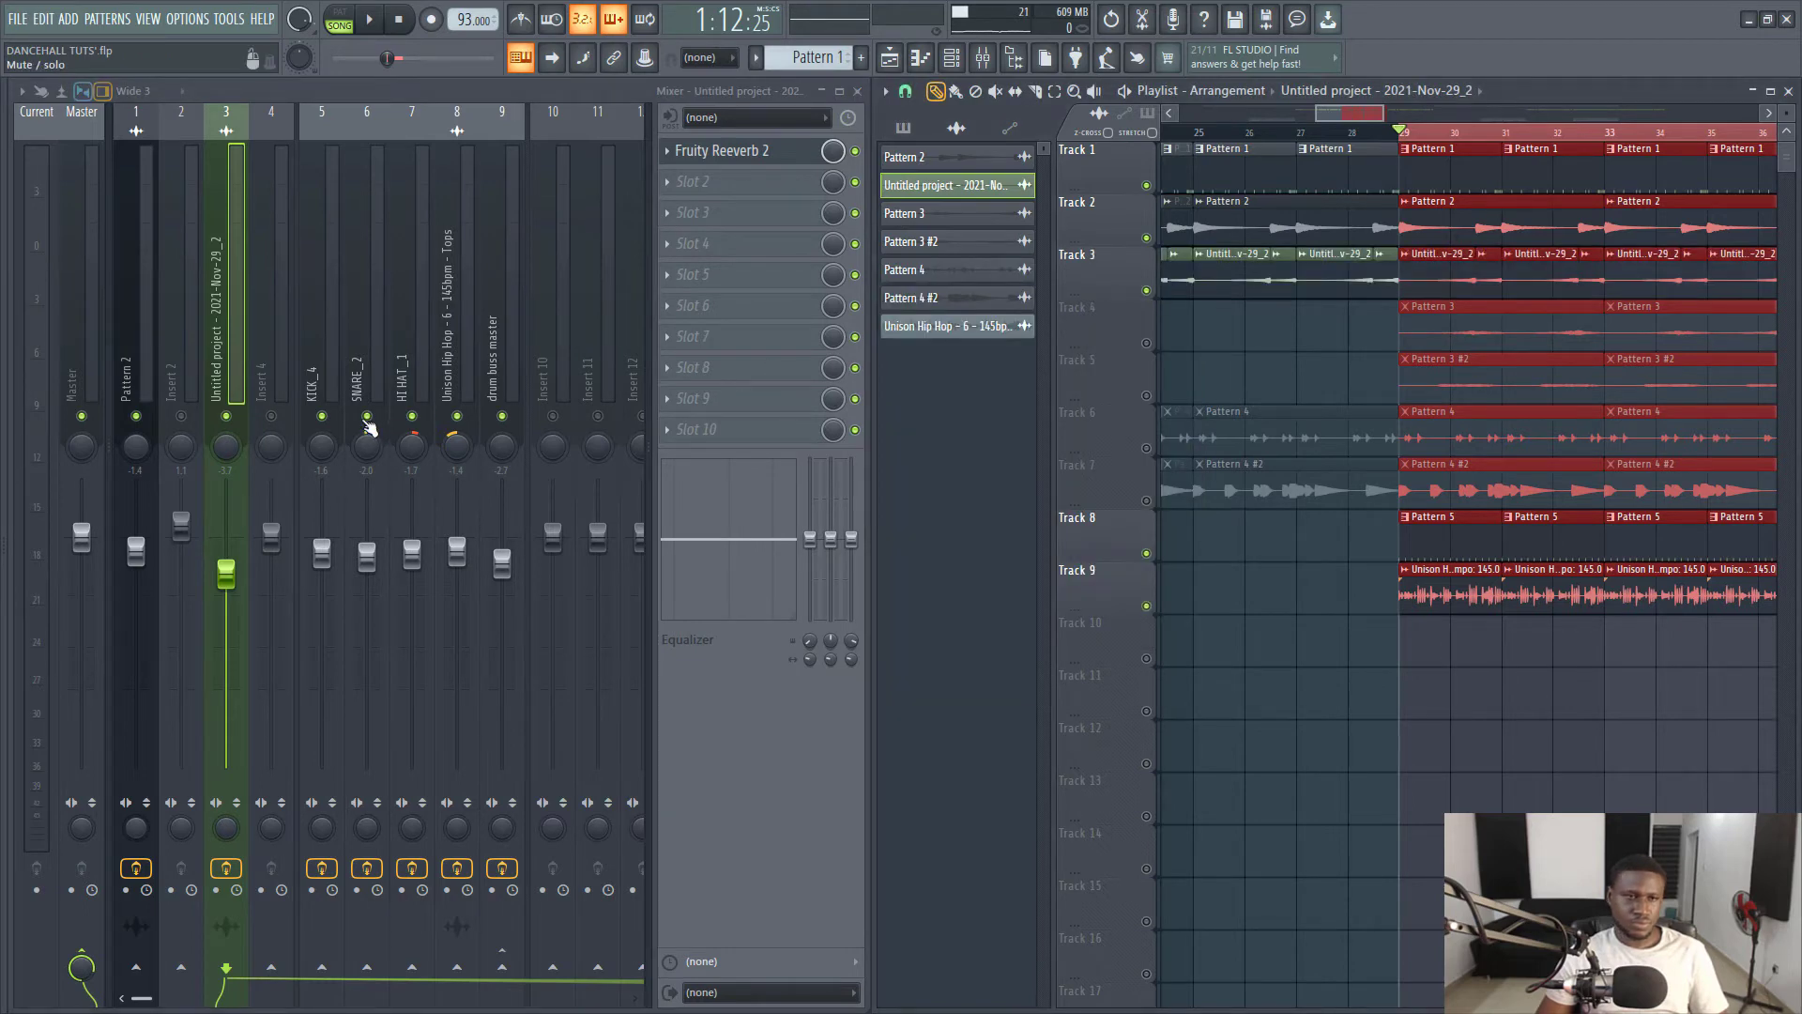
key(space)
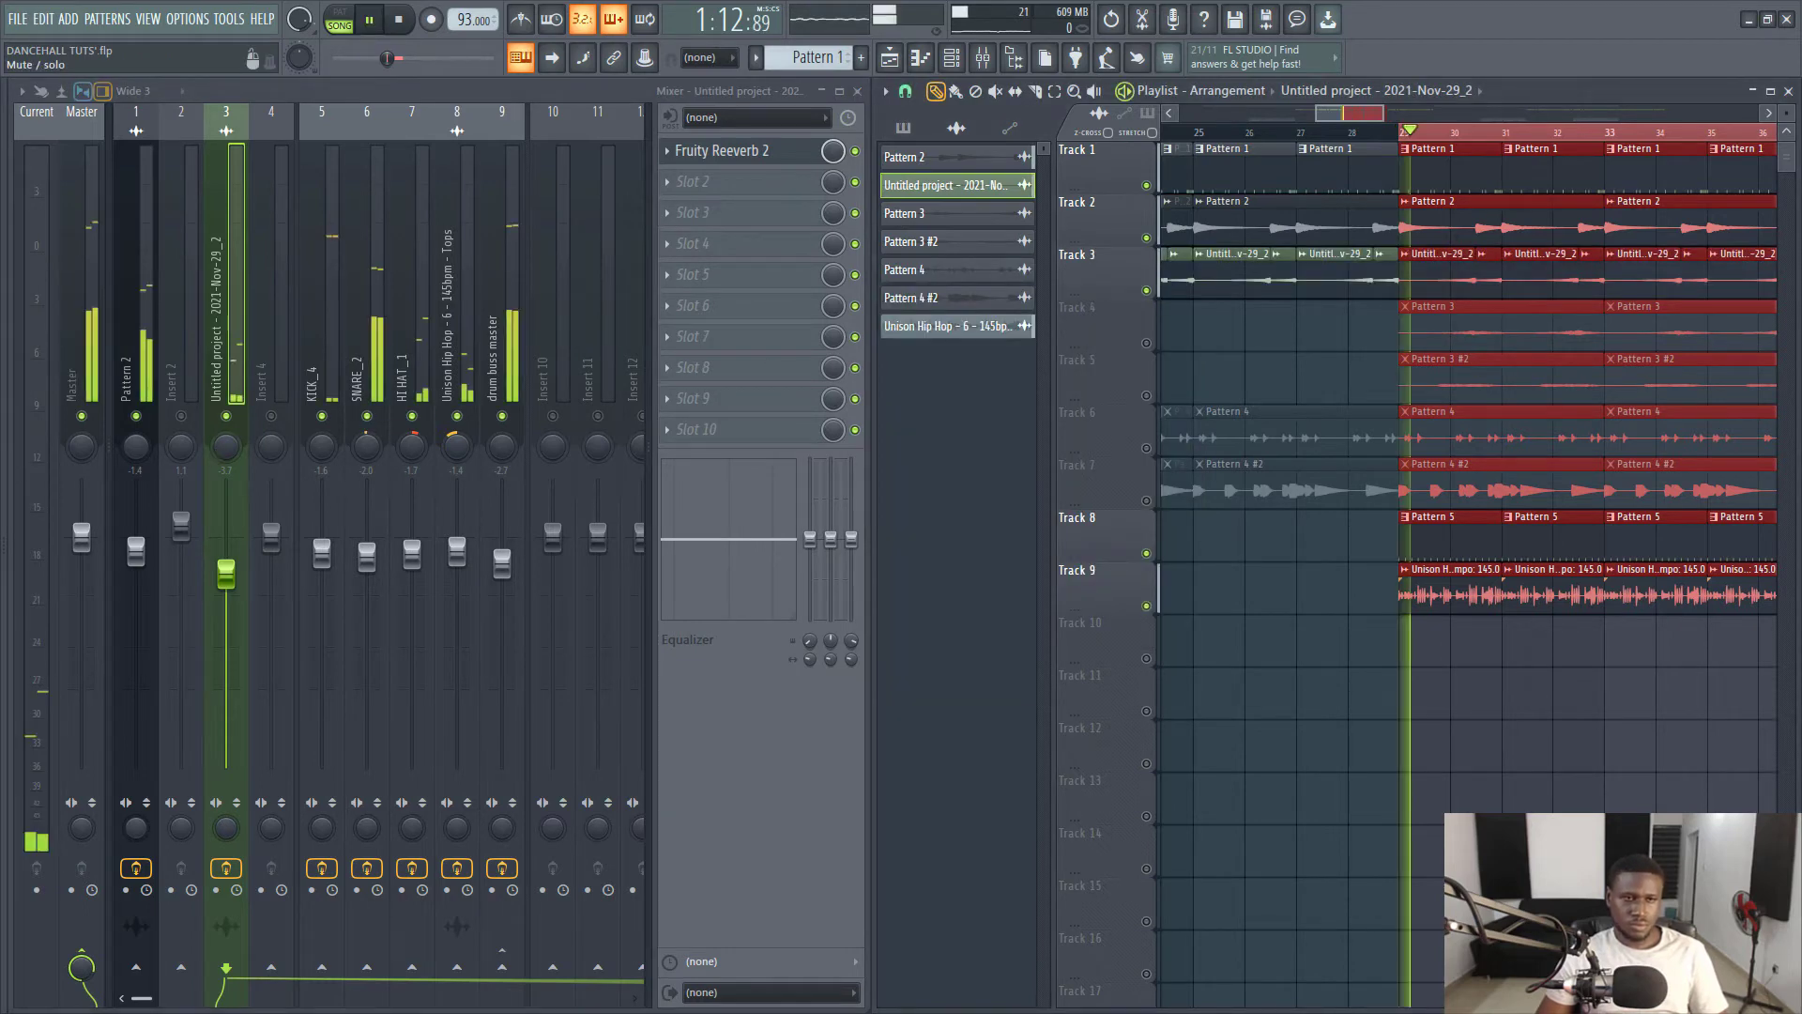
drag(227, 447, 225, 419)
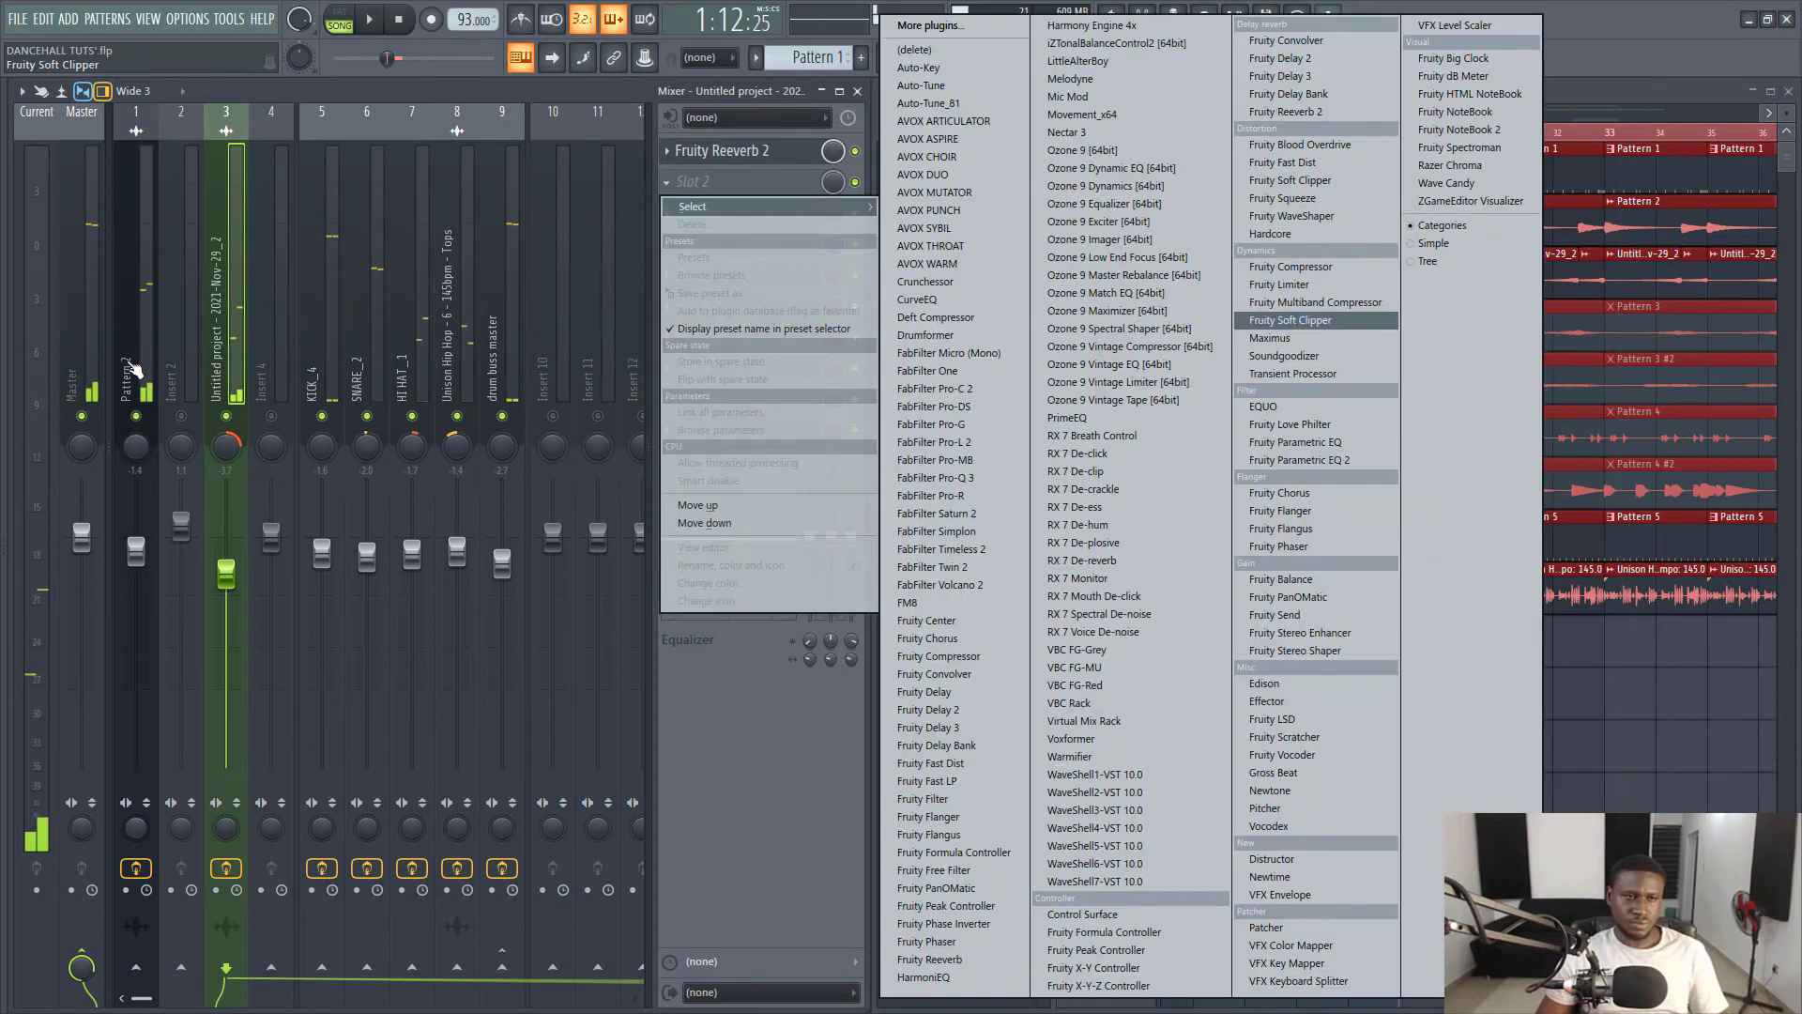
Add Fruity Parametric EQ 2 to slot 2 of the Untitled project - 2021-Nov-29_2 track and shape band 1 into a low cut during playback.
click(1299, 459)
key(space)
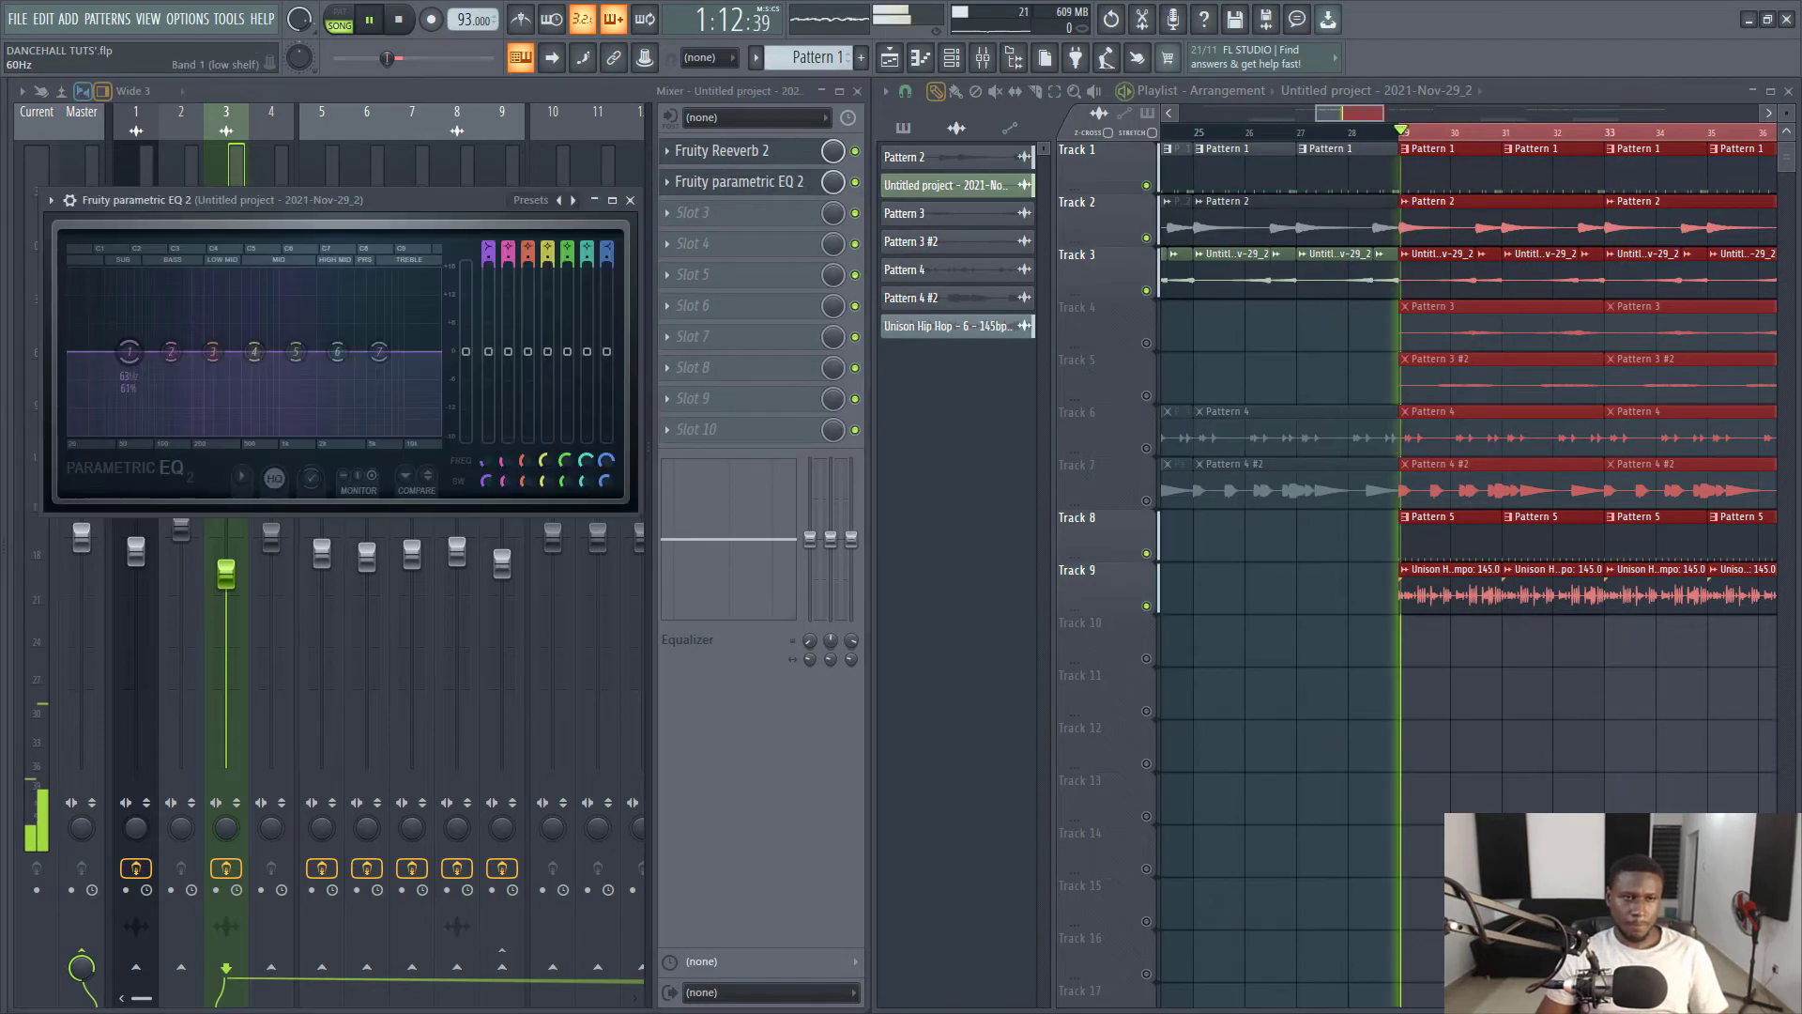
drag(129, 352, 141, 434)
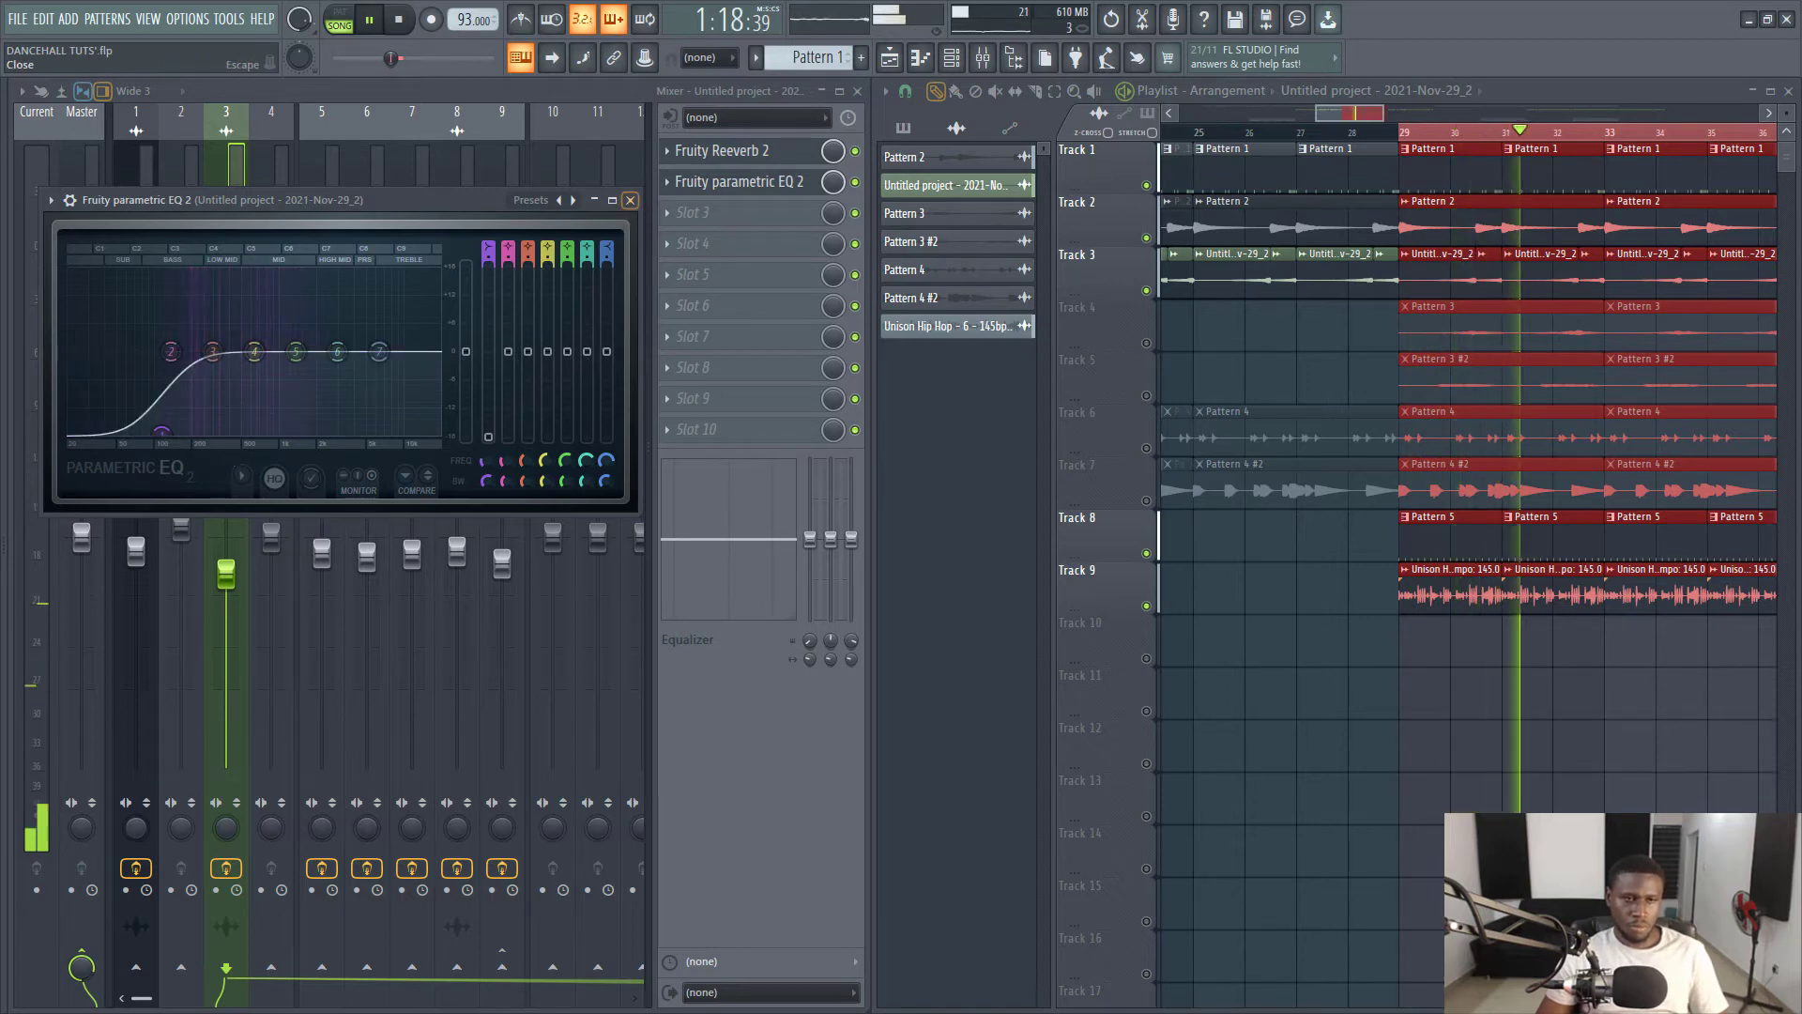
key(Escape)
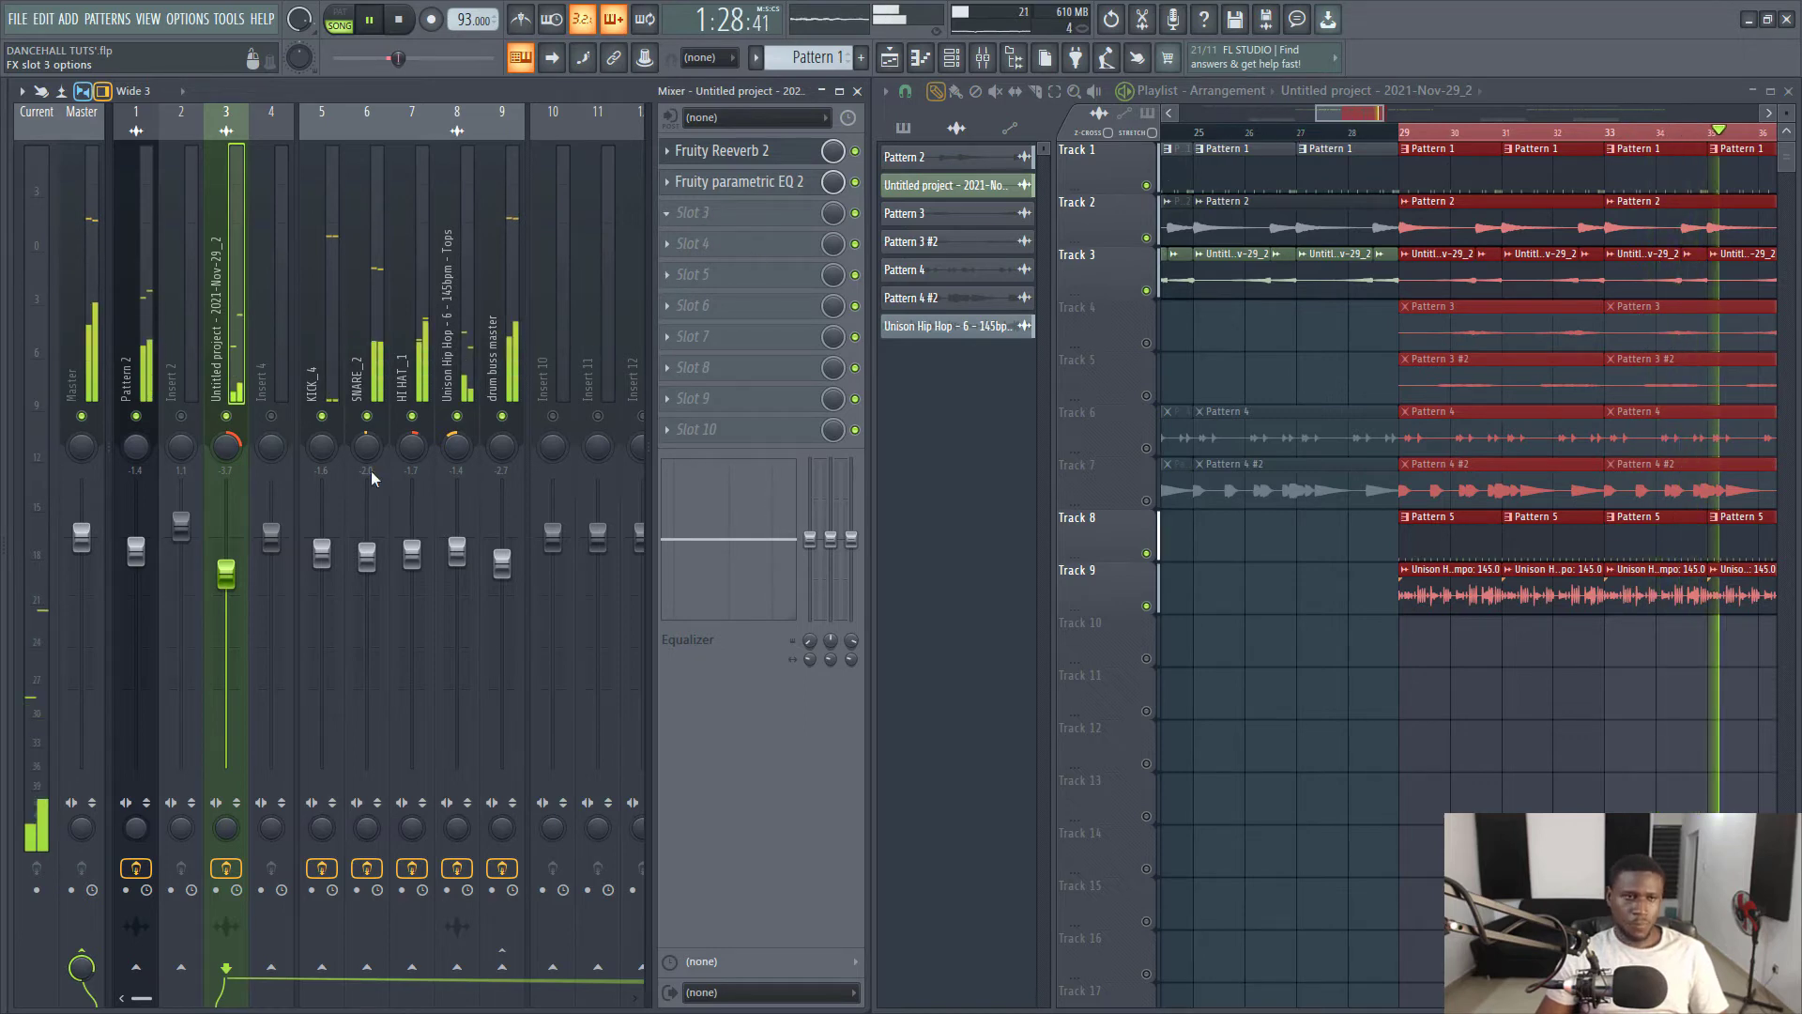
Raise the Untitled project - 2021-Nov-29_2 track's volume to about -1.8 dB, then recheck its EQ before stopping playback.
scroll(1296, 488, down, 3)
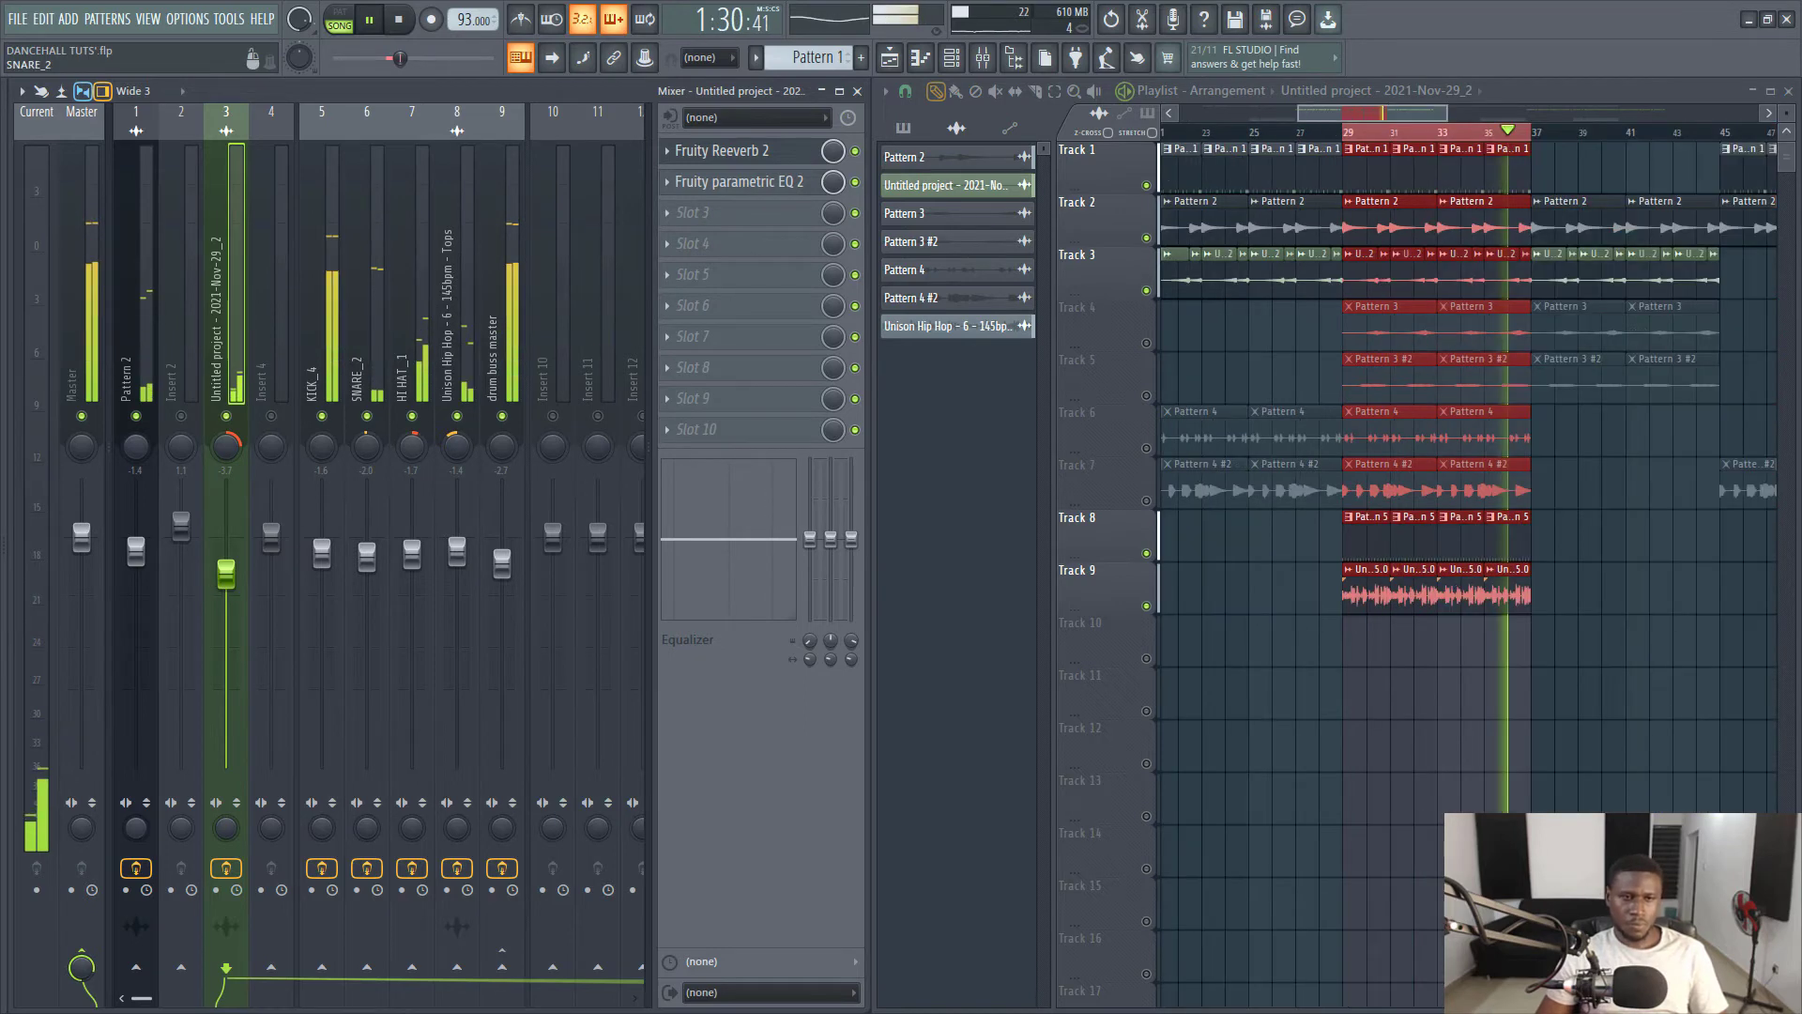
drag(225, 573, 225, 554)
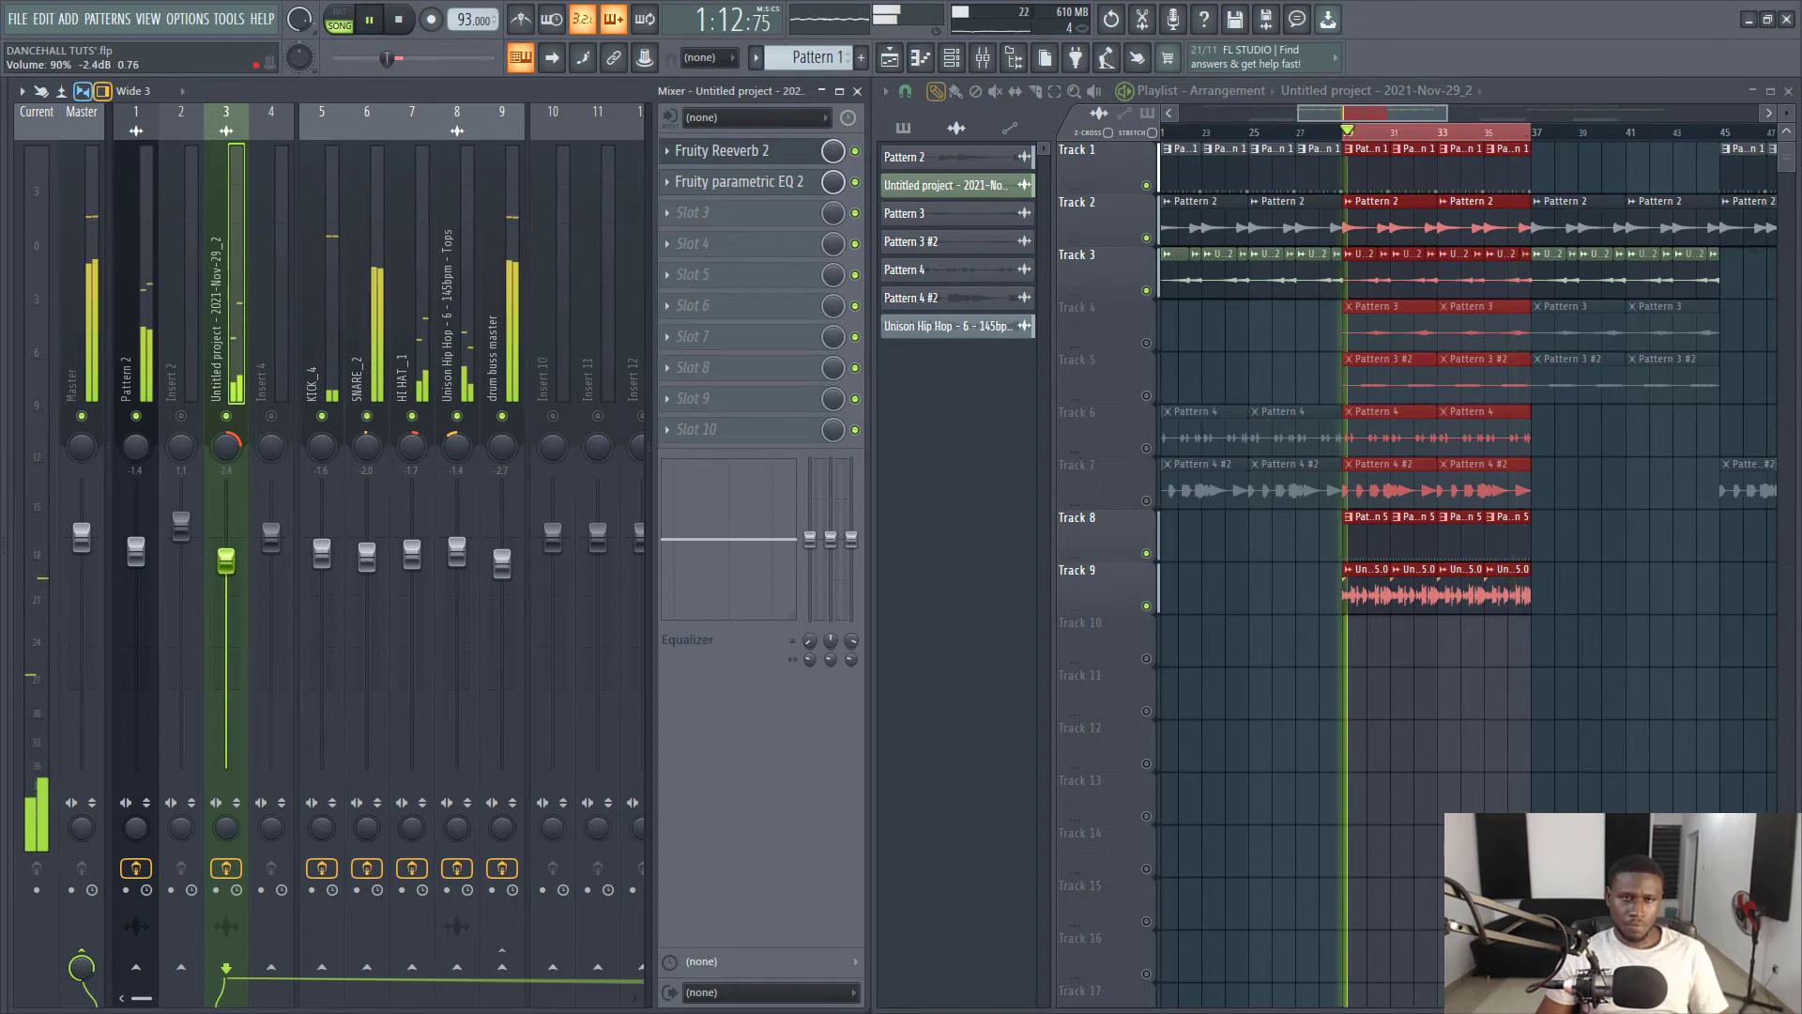
click(730, 183)
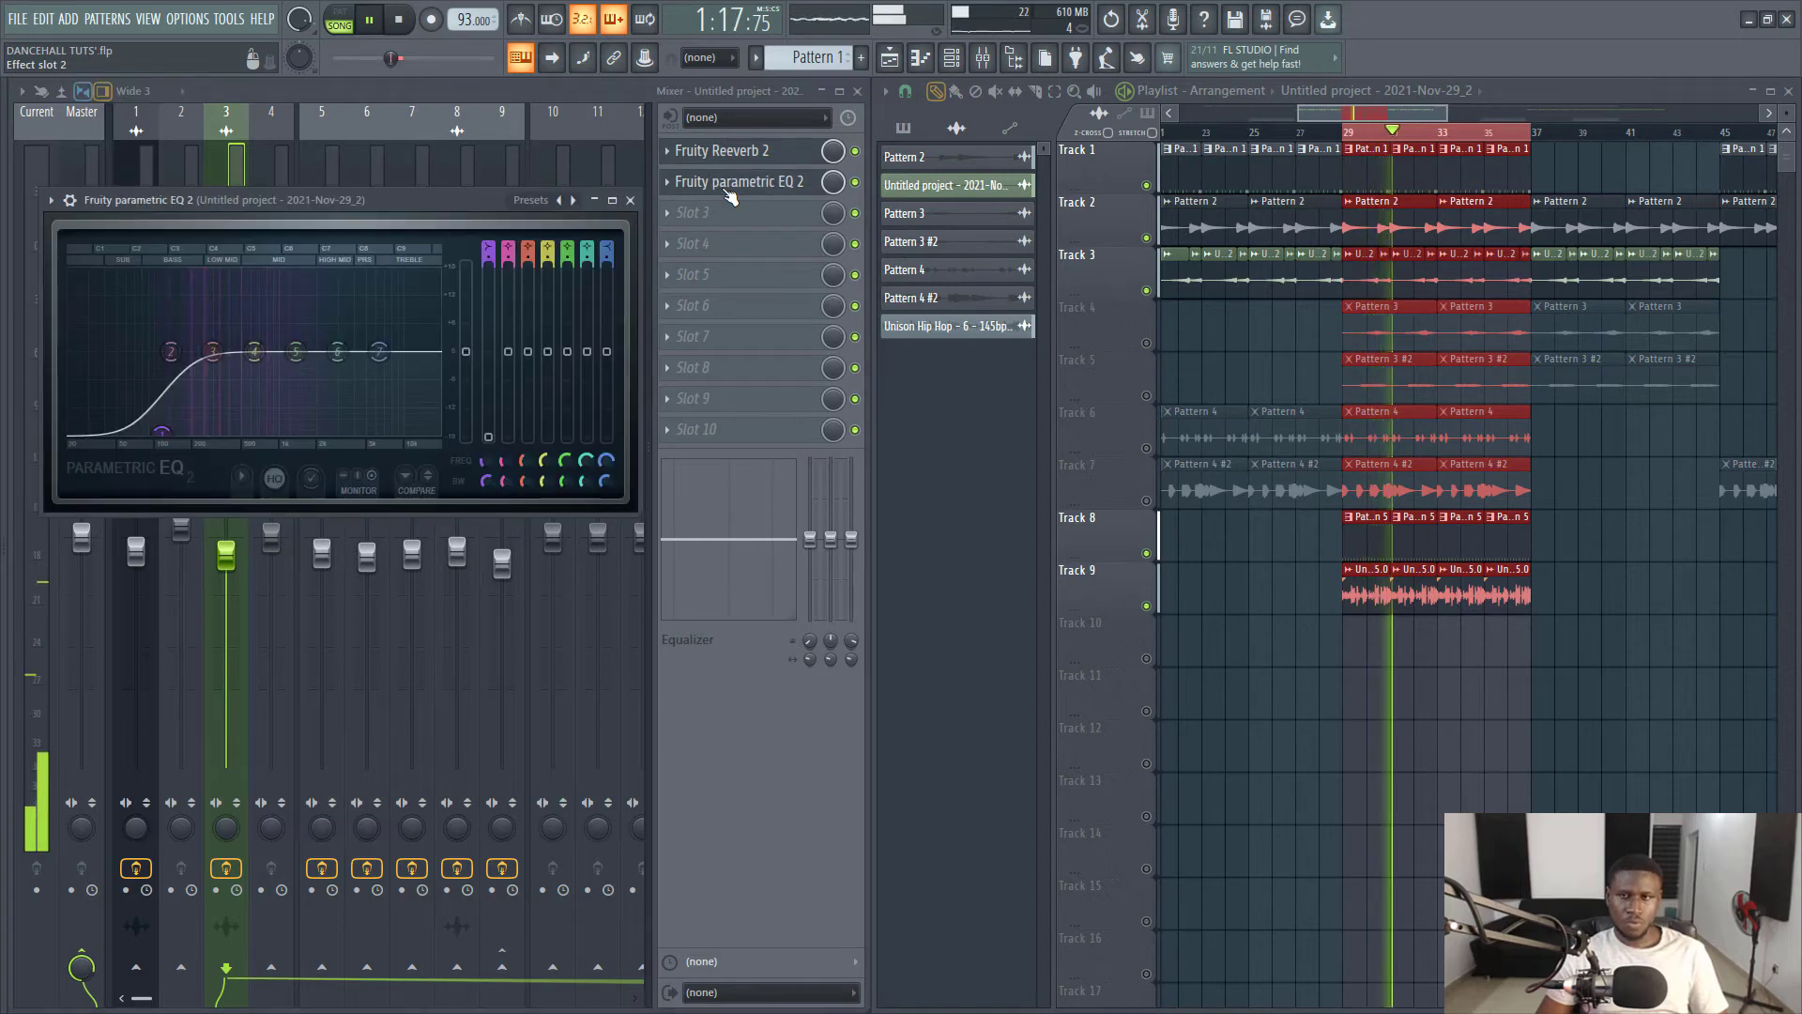
click(726, 190)
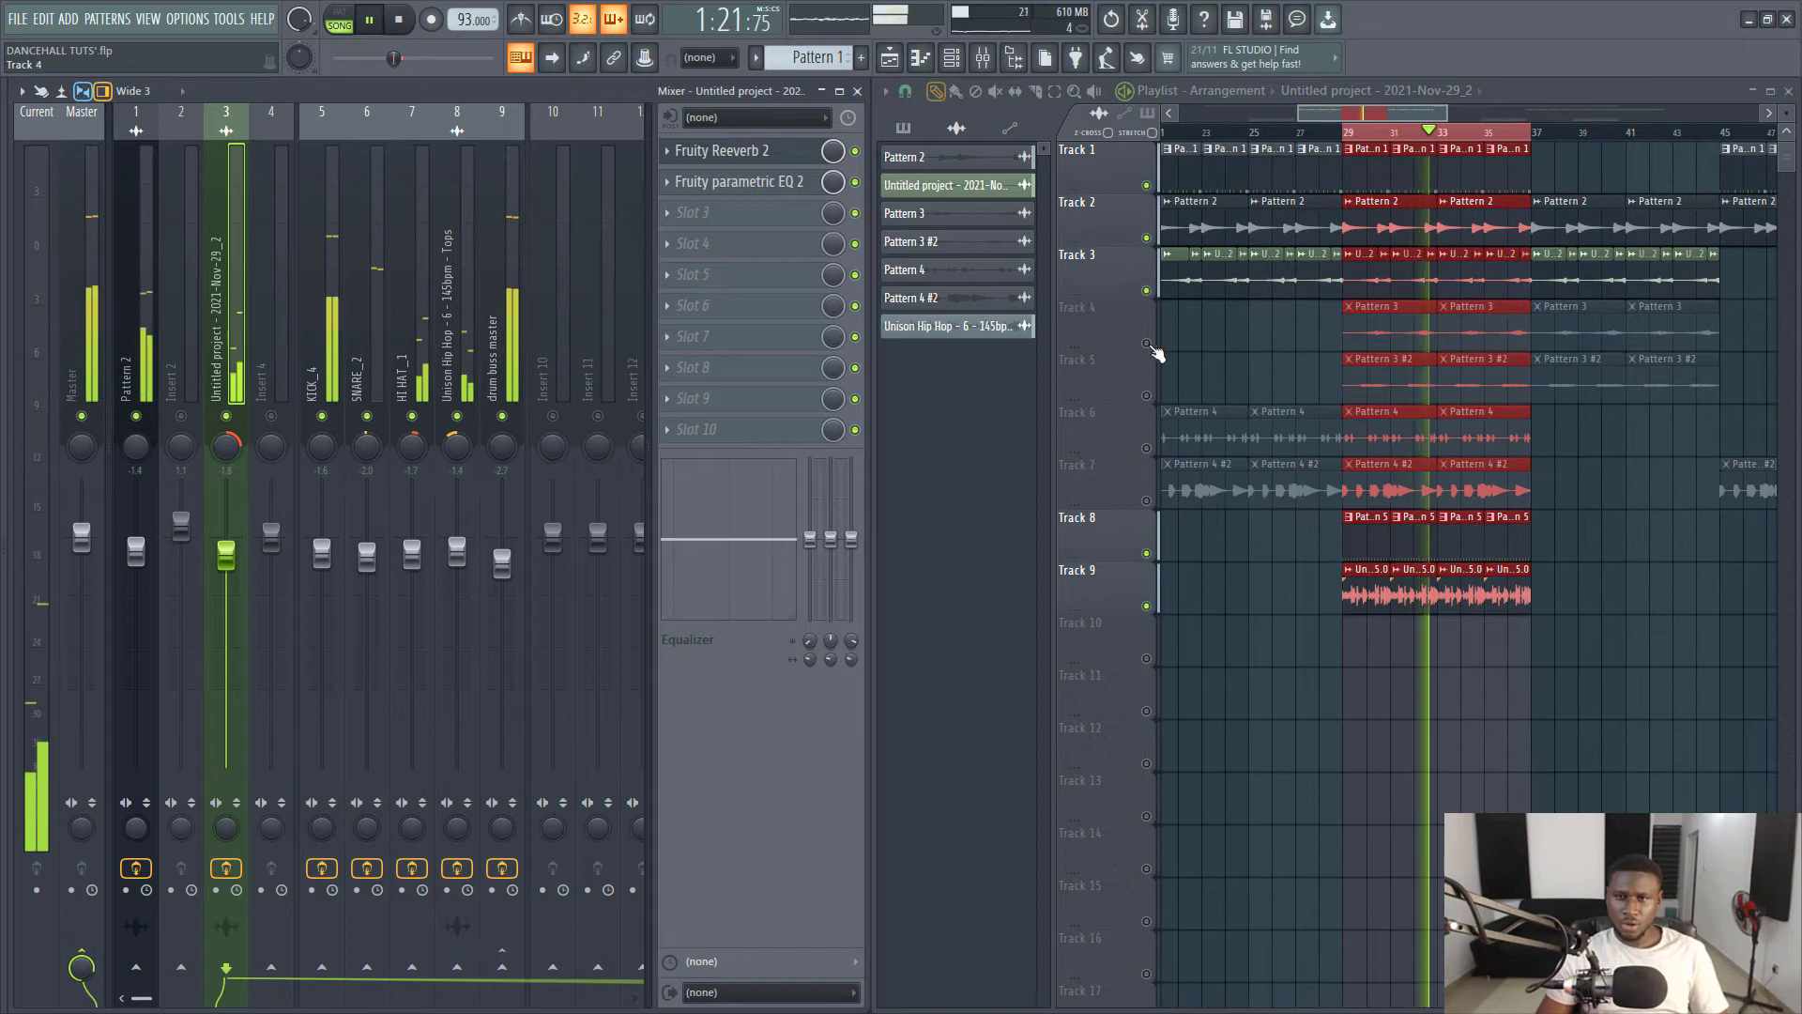
key(space)
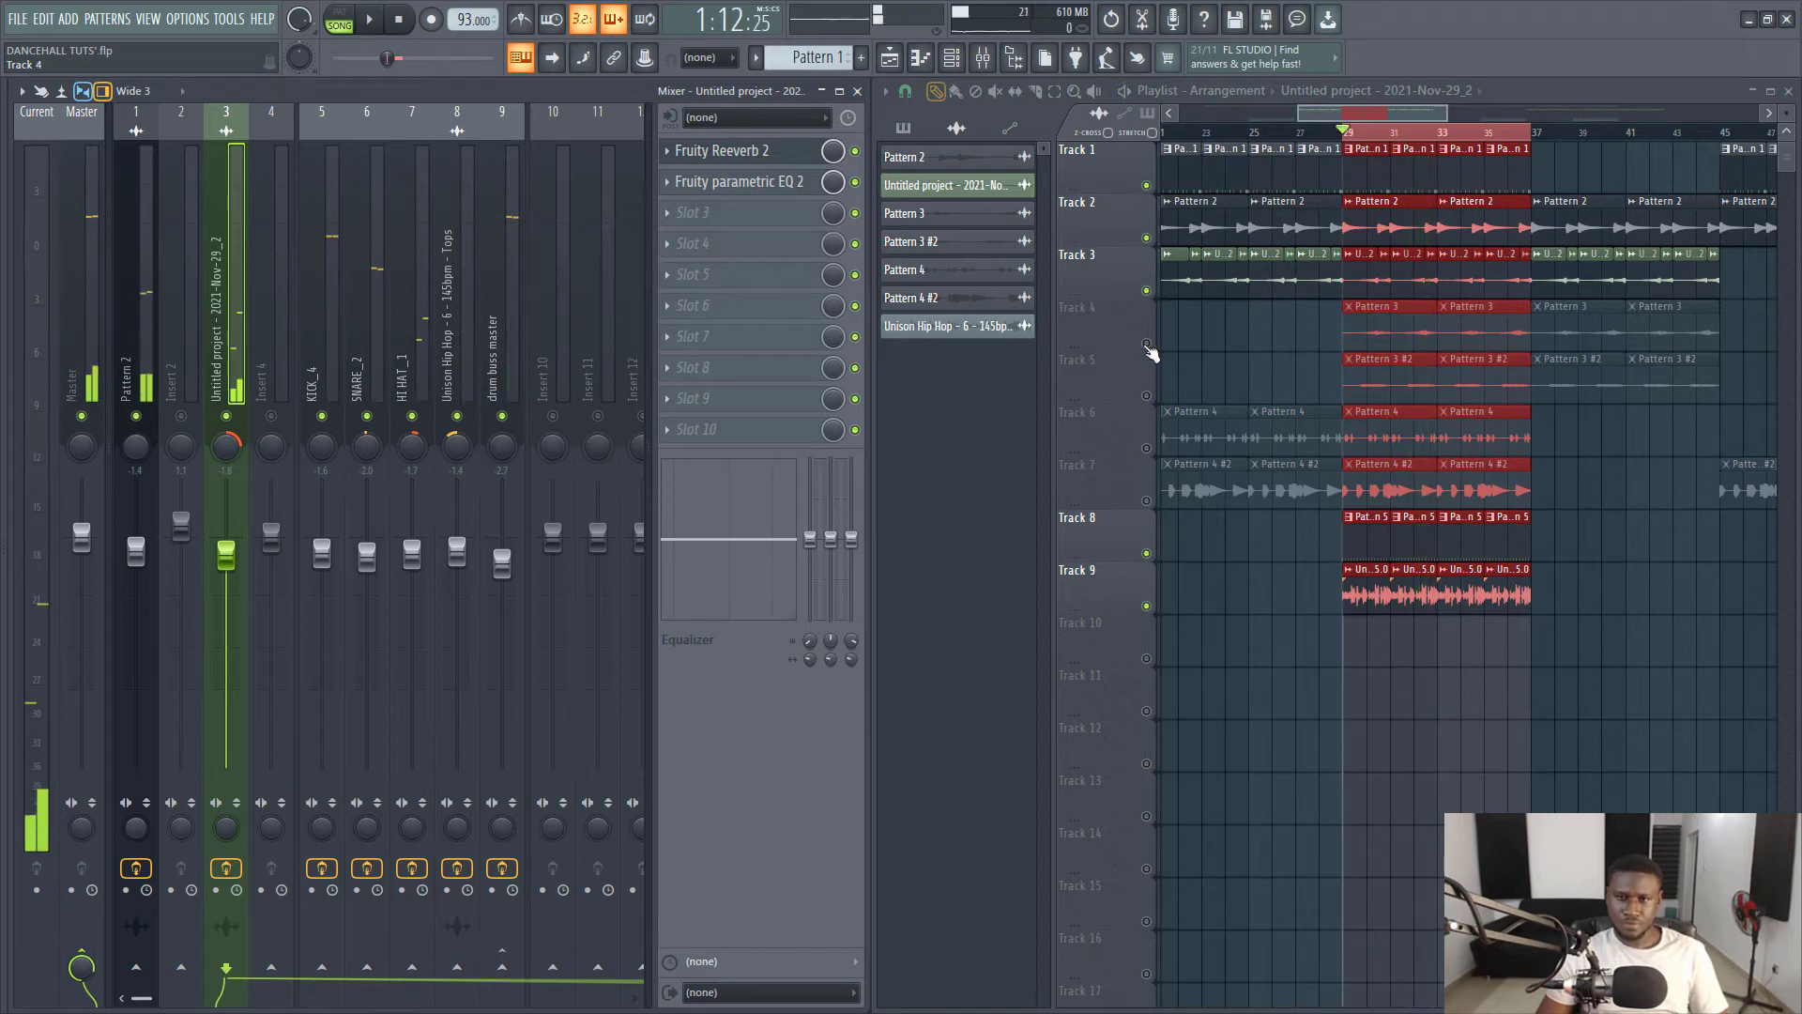
Unmute playlist Track 4 and route the Pattern 3 audio to mixer insert 2.
click(1146, 343)
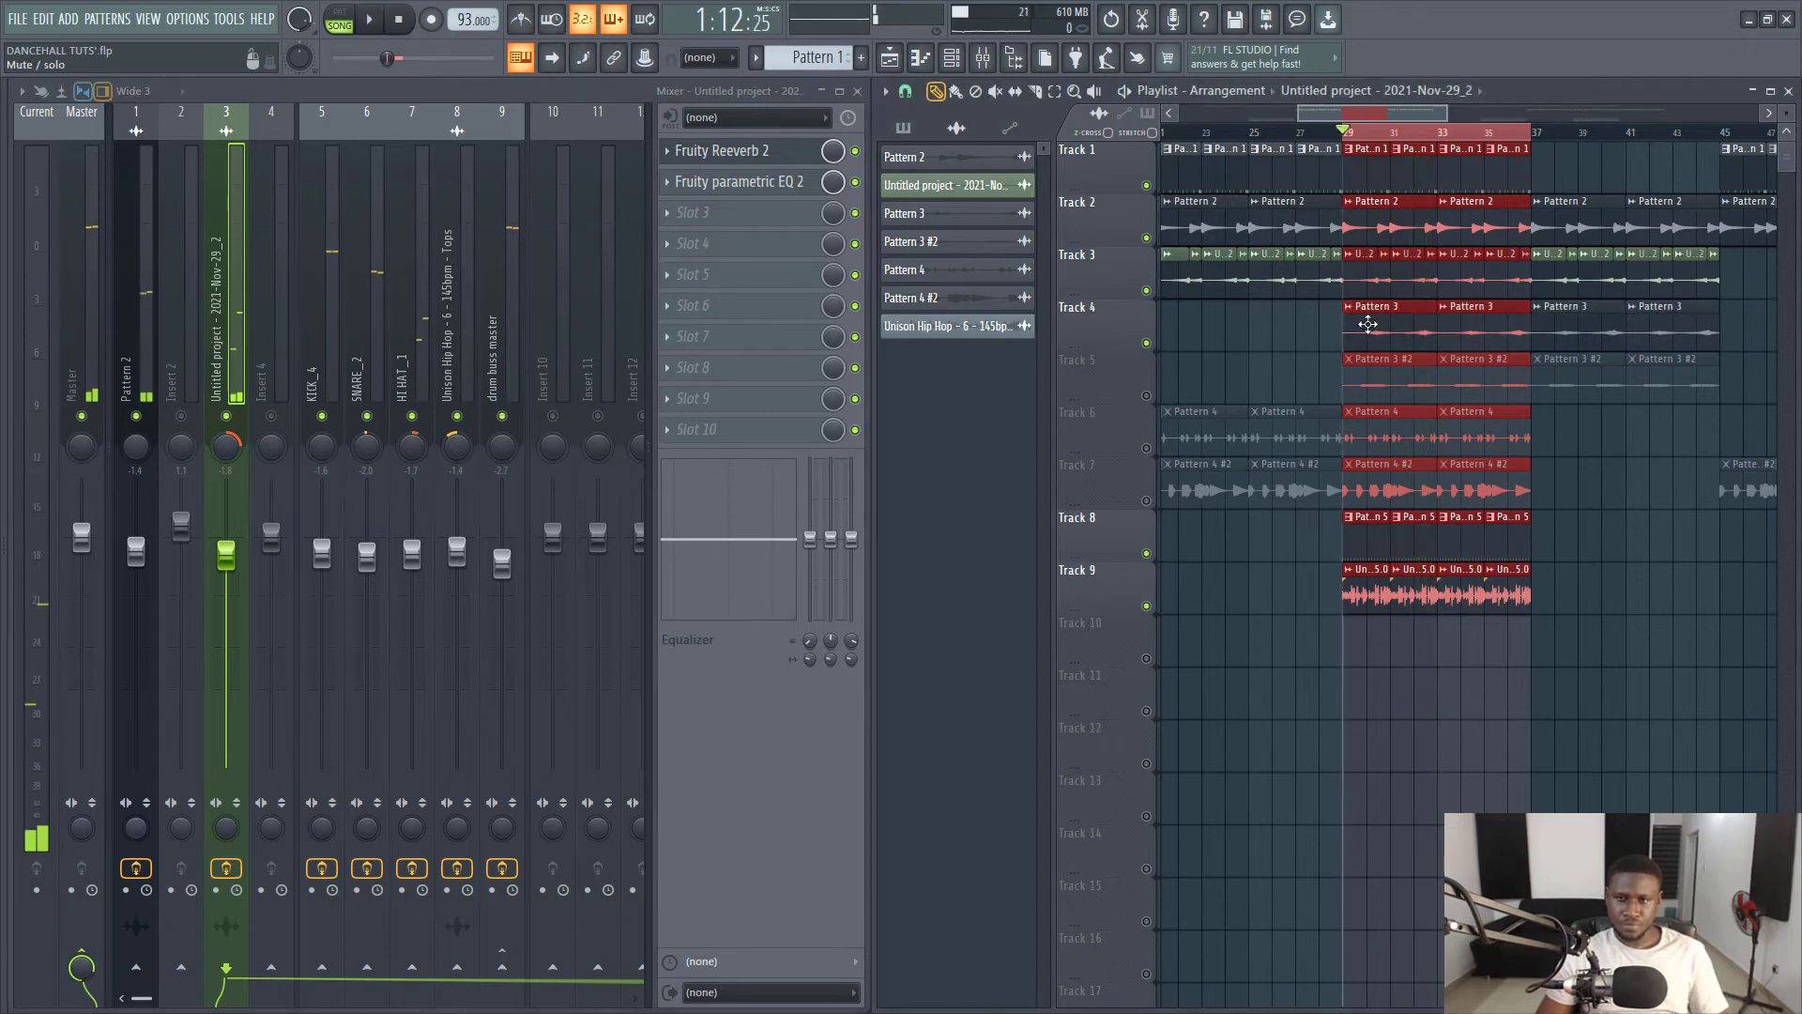
key(space)
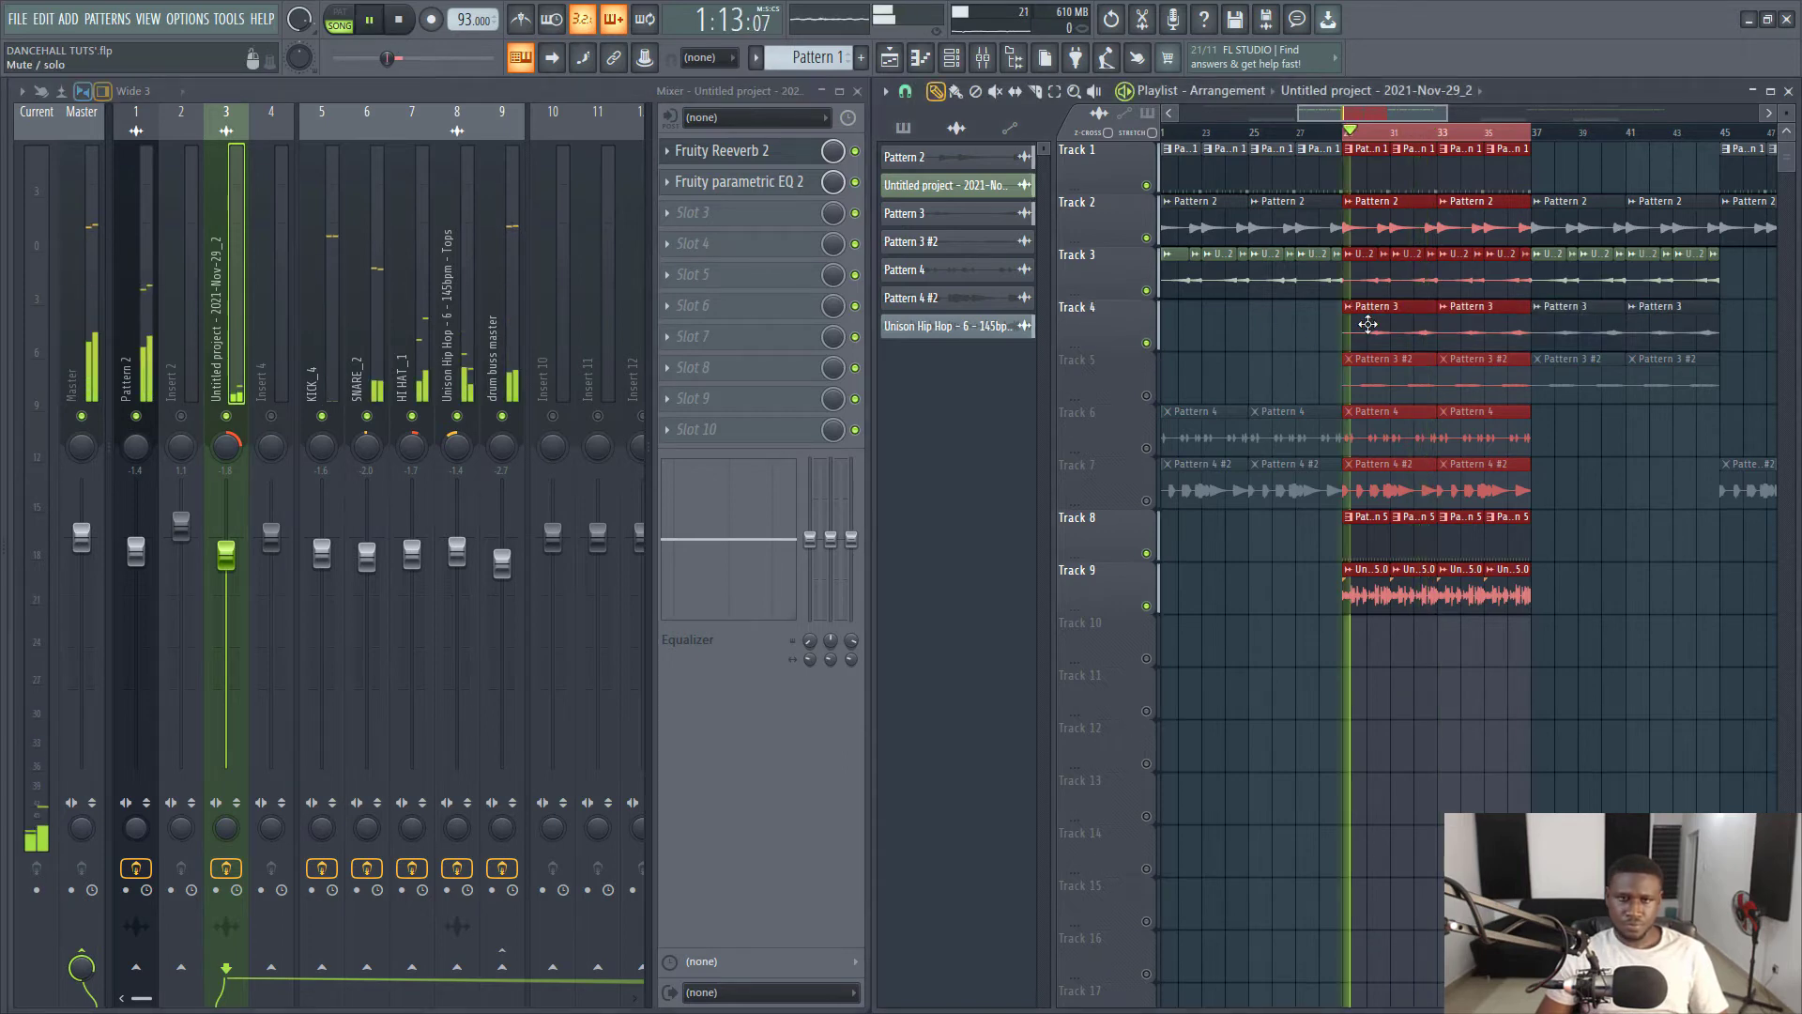
click(555, 244)
click(609, 249)
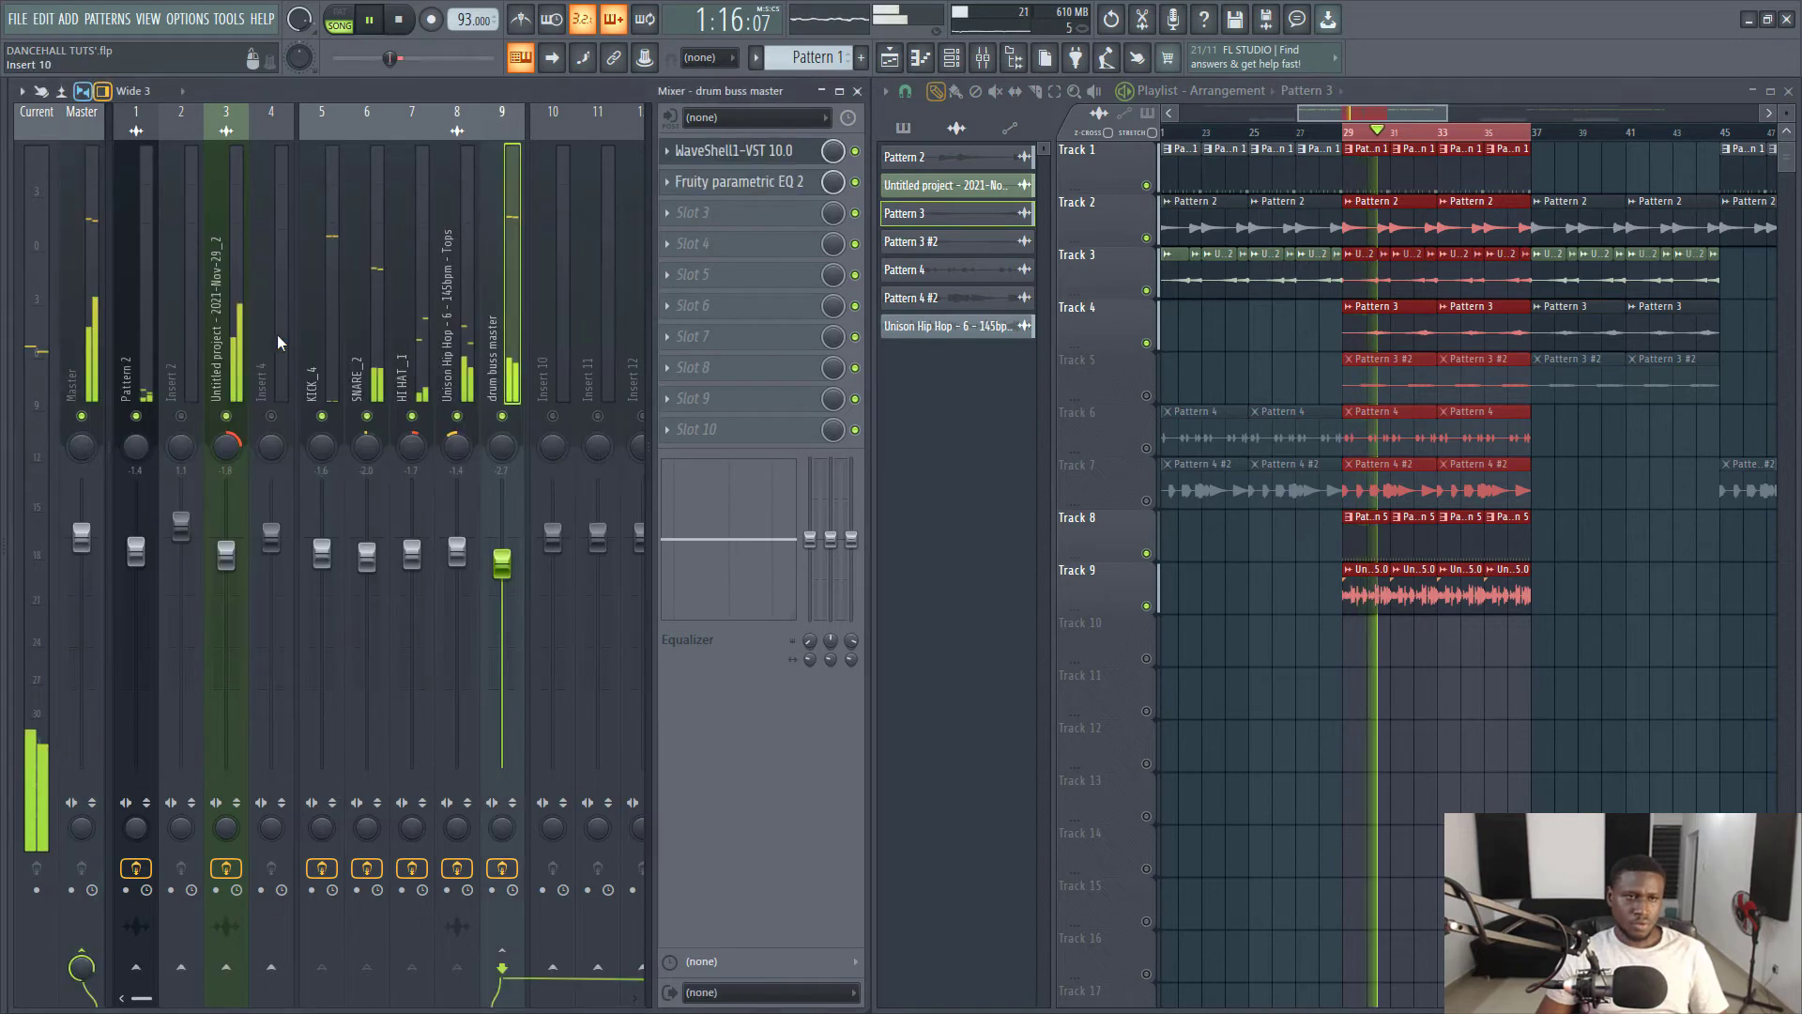
key(space)
click(183, 369)
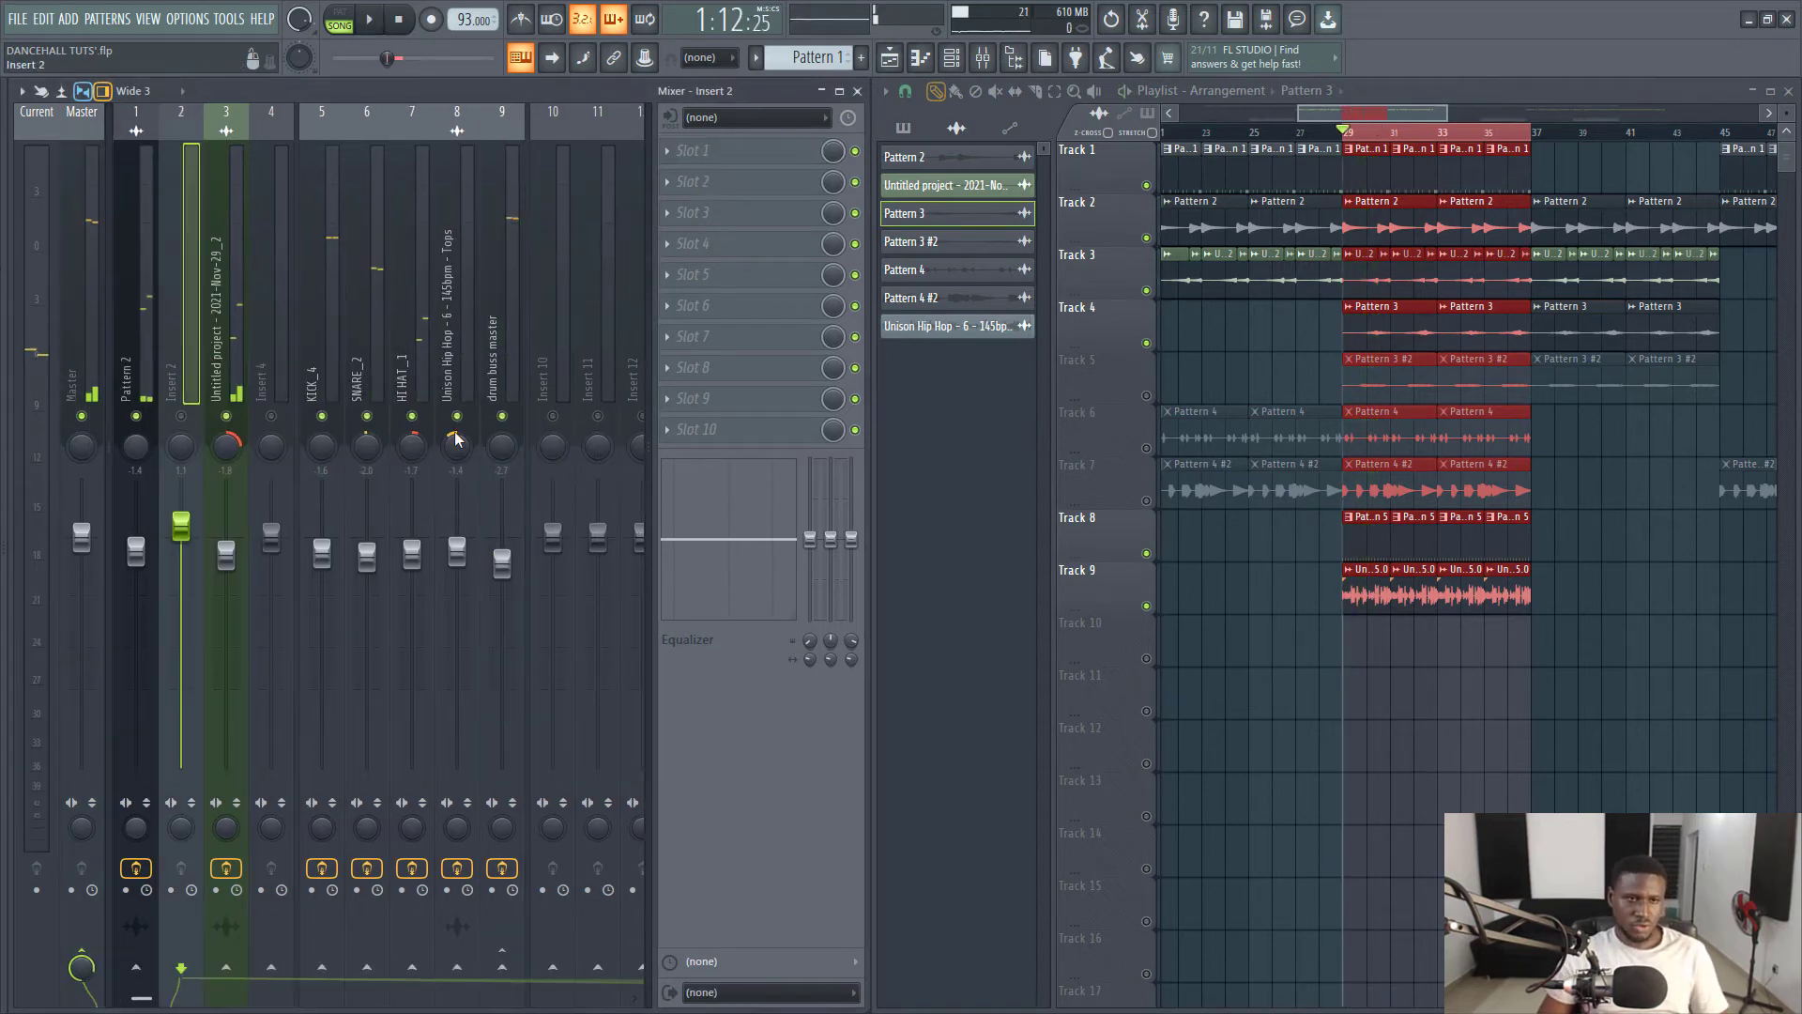
key(ctrl+l)
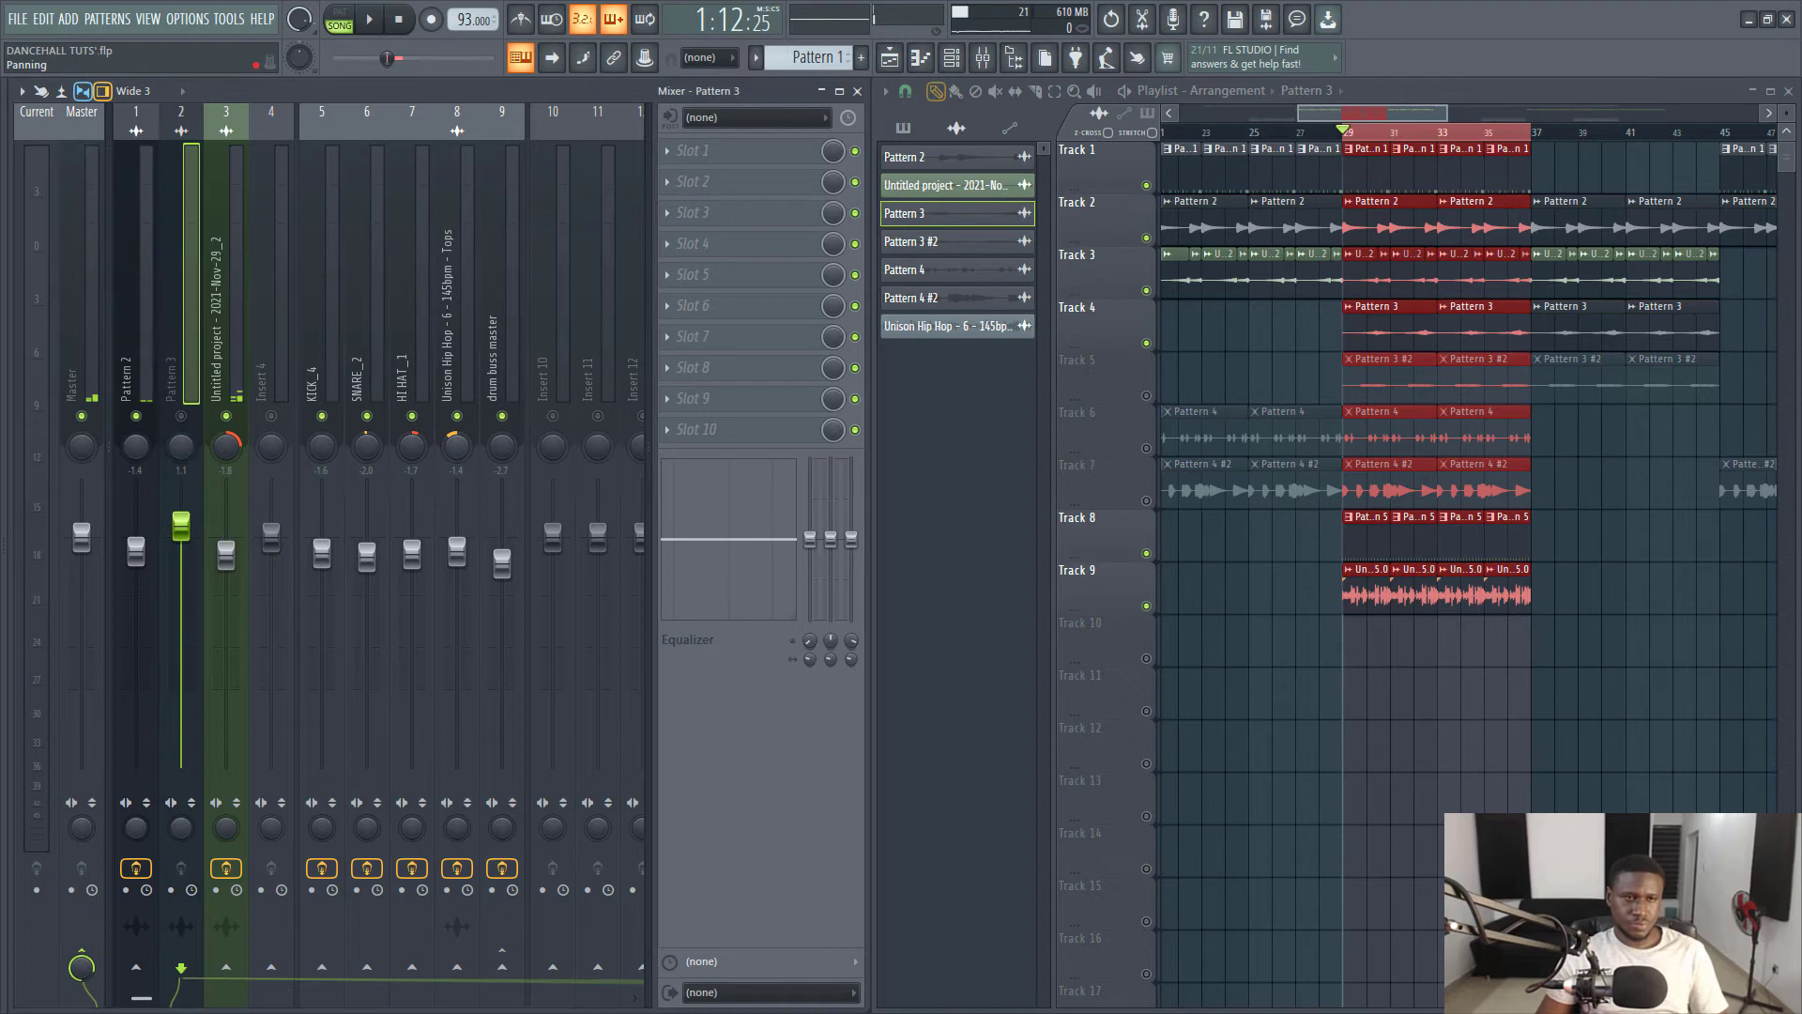
Enable the Pattern 3 mixer track, pan it to the left and set its volume to about -0.8 dB during playback.
click(181, 416)
key(space)
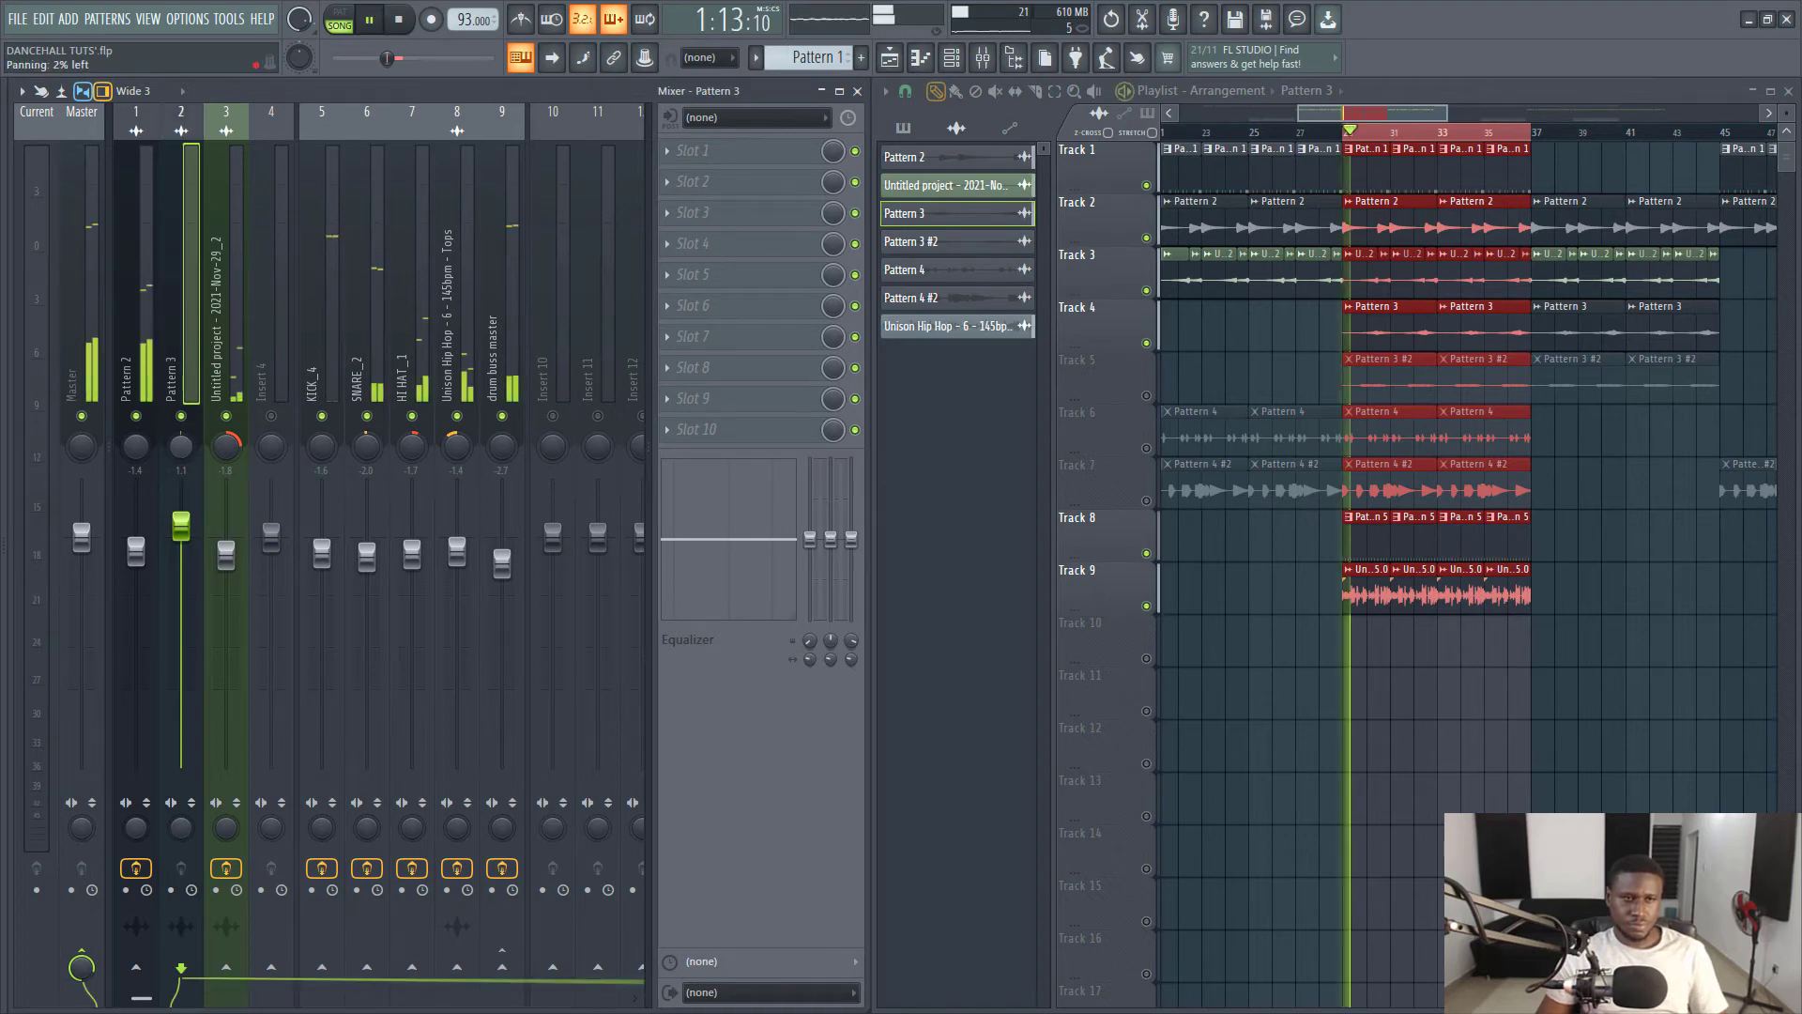
mouse_move(181, 447)
mouse_down()
mouse_move(182, 487)
mouse_move(176, 457)
mouse_up()
drag(181, 527, 186, 553)
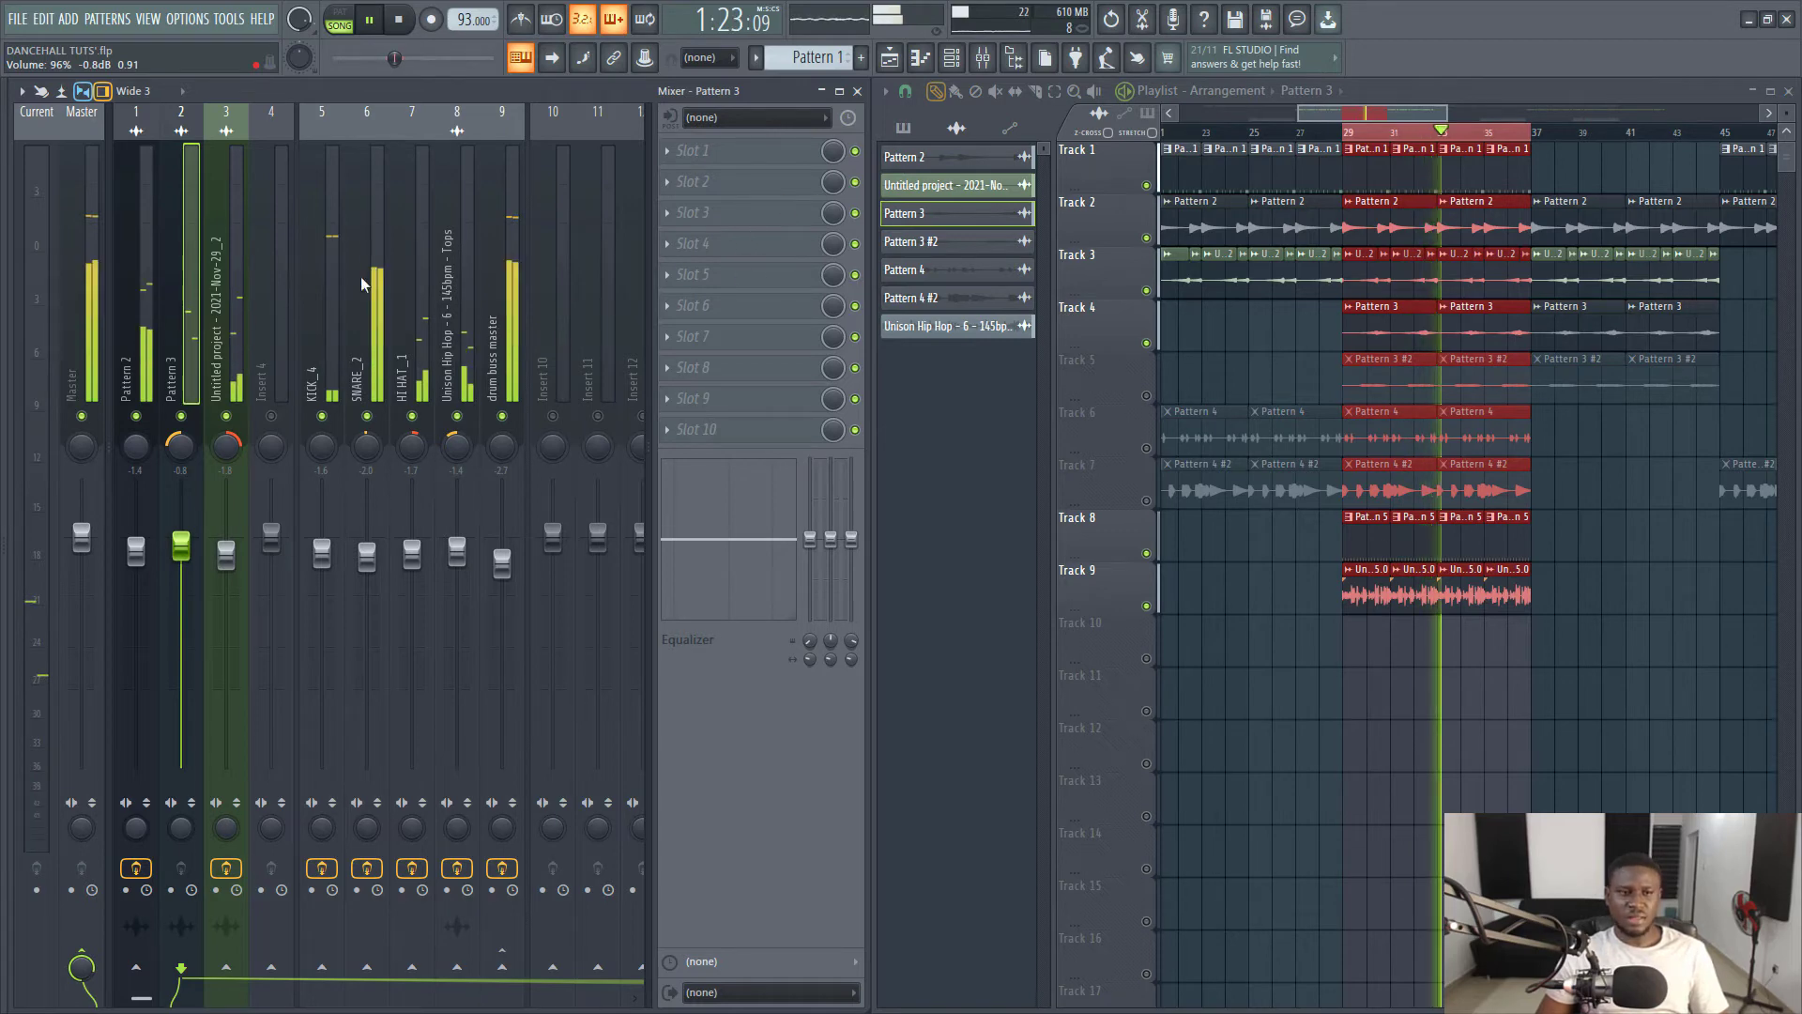
key(space)
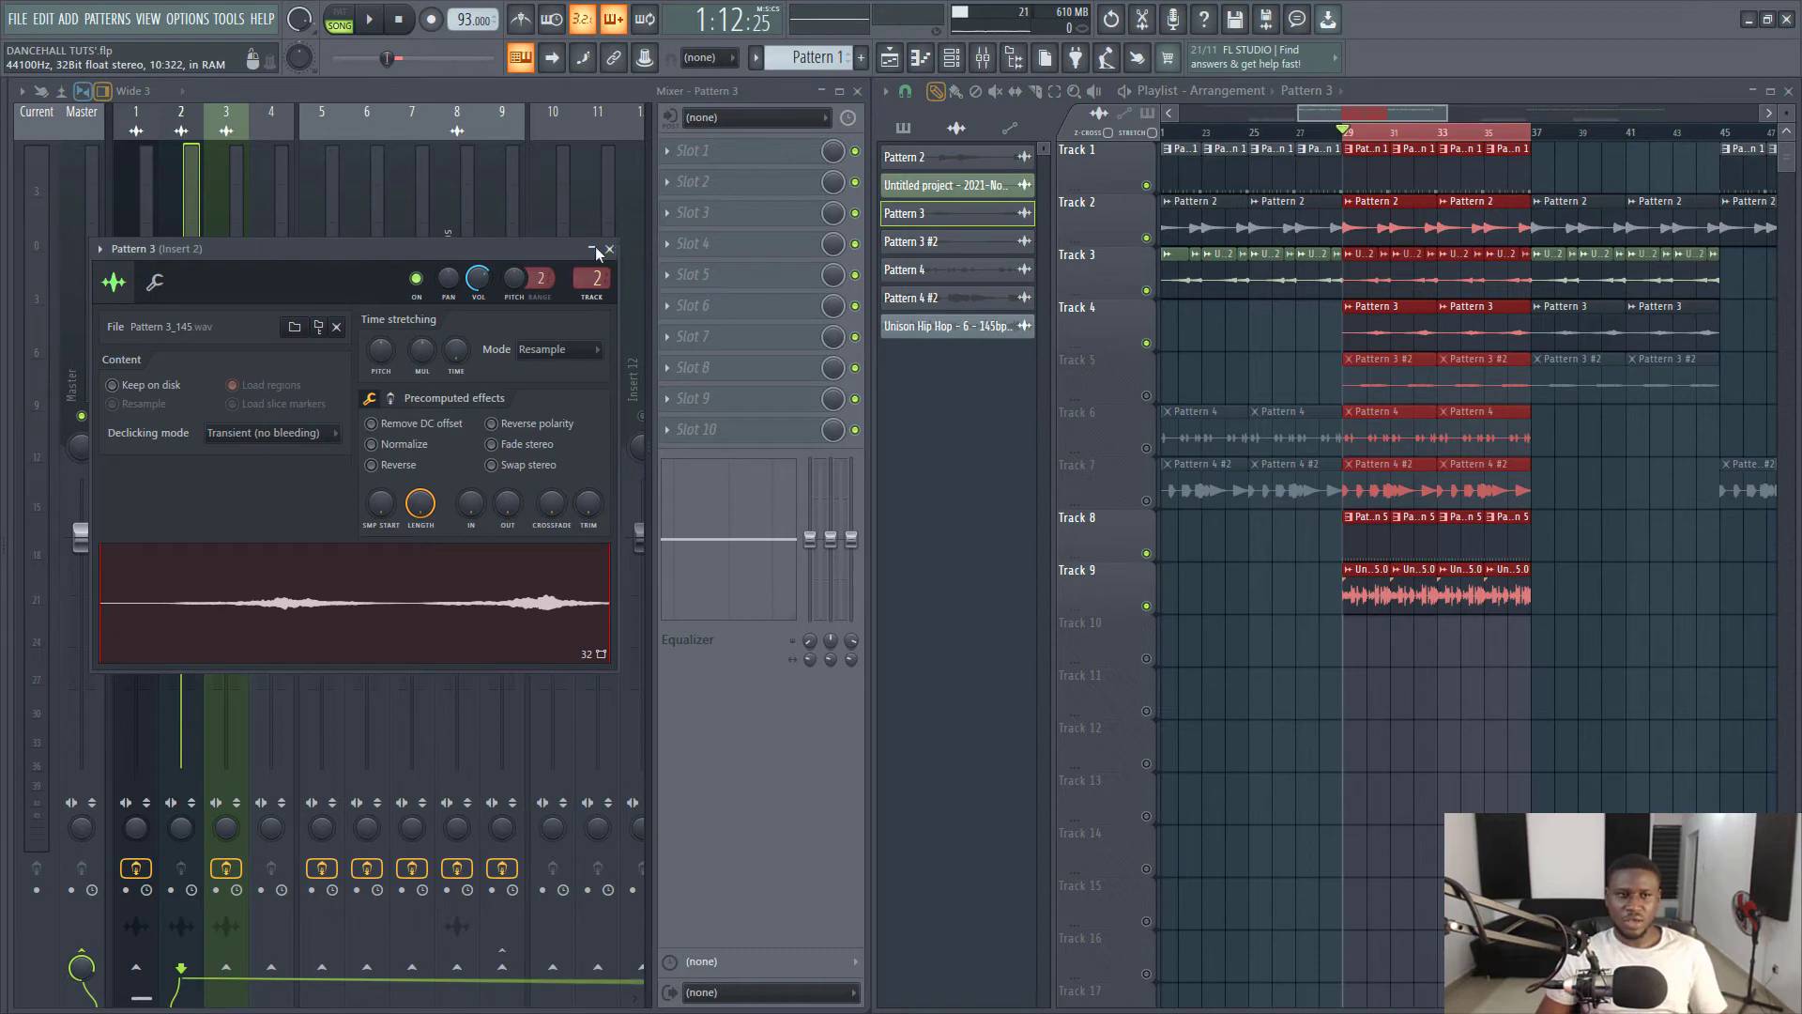
key(Escape)
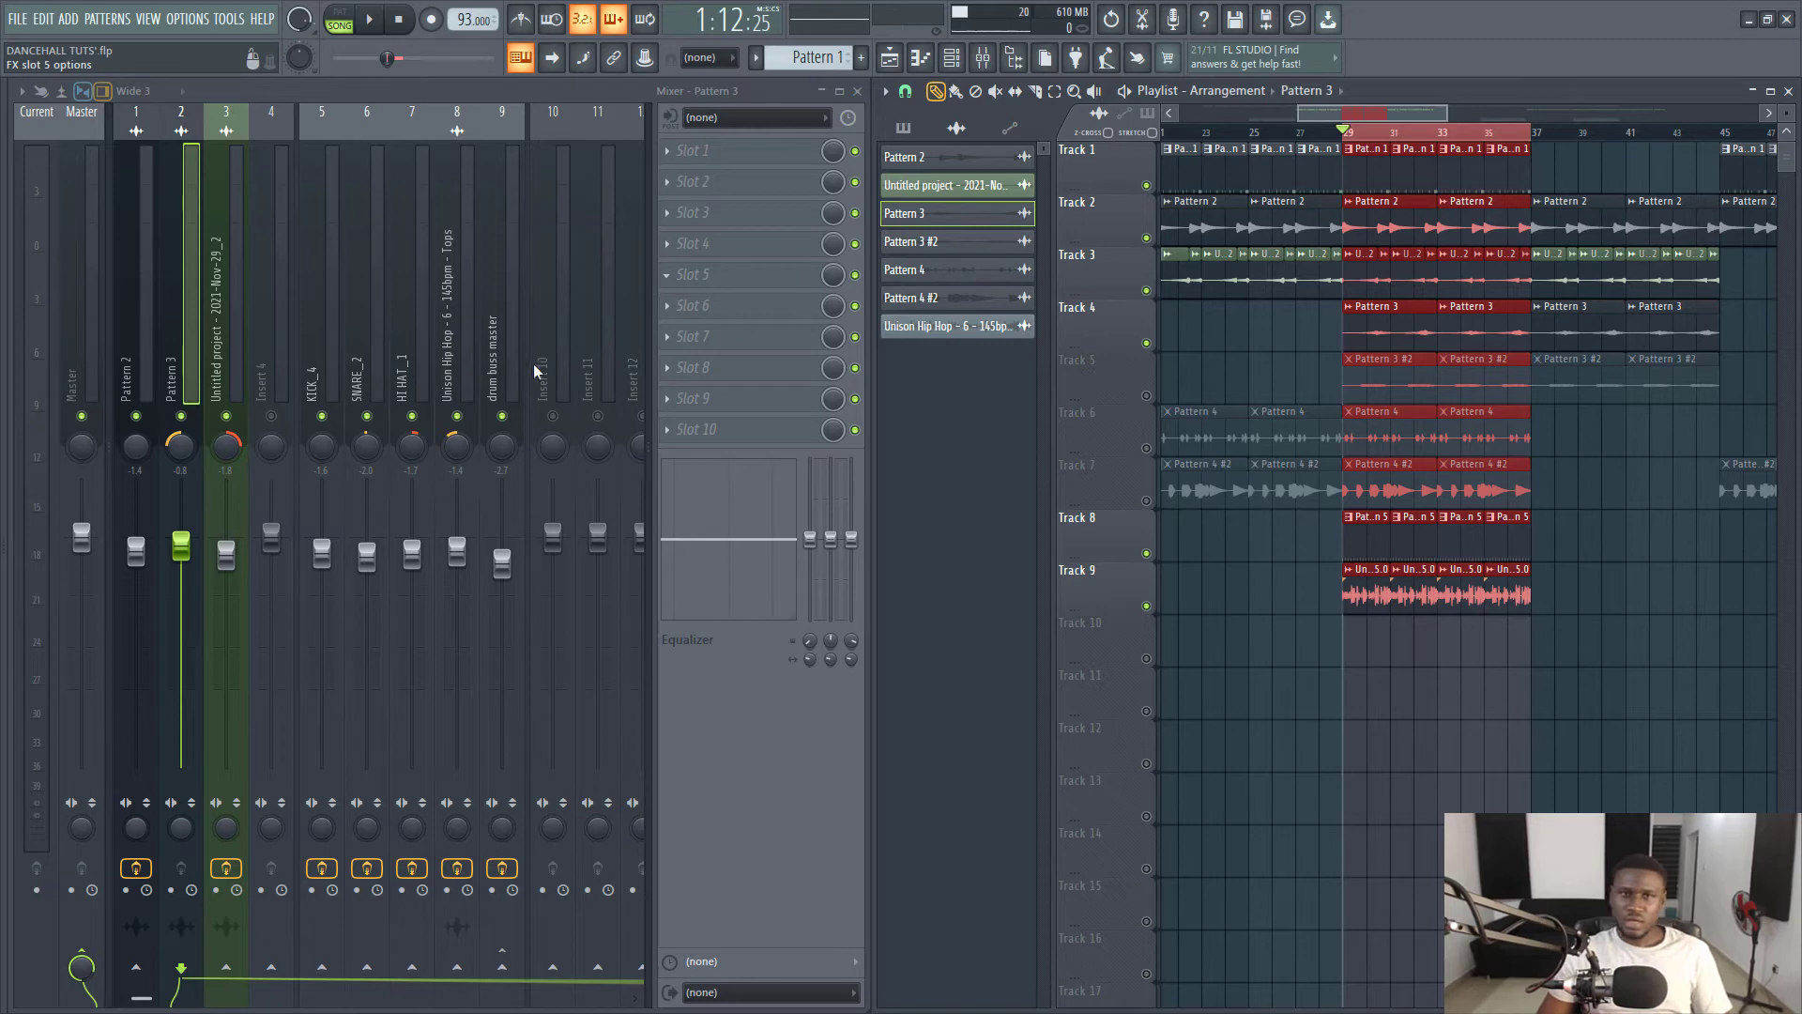
Add Fruity Parametric EQ 2 to slot 1 of the Pattern 3 track and cut the lows with band 1 at about 211 Hz.
click(754, 160)
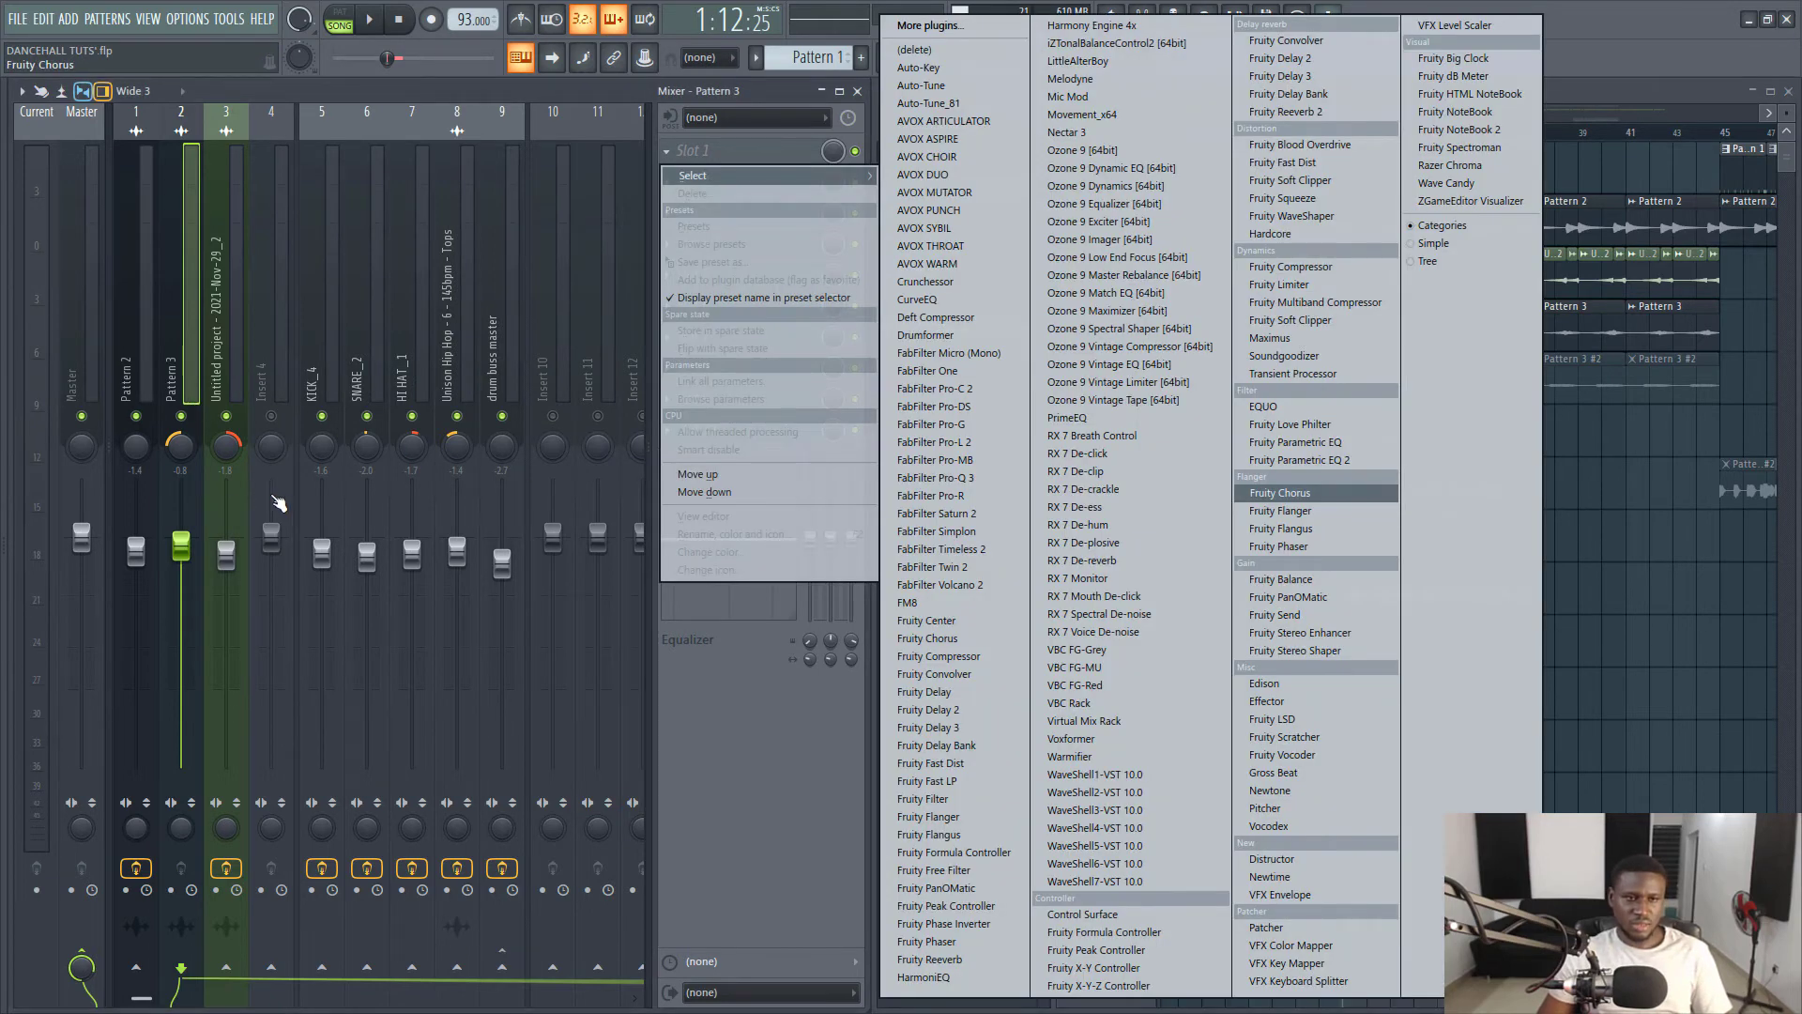
key(Return)
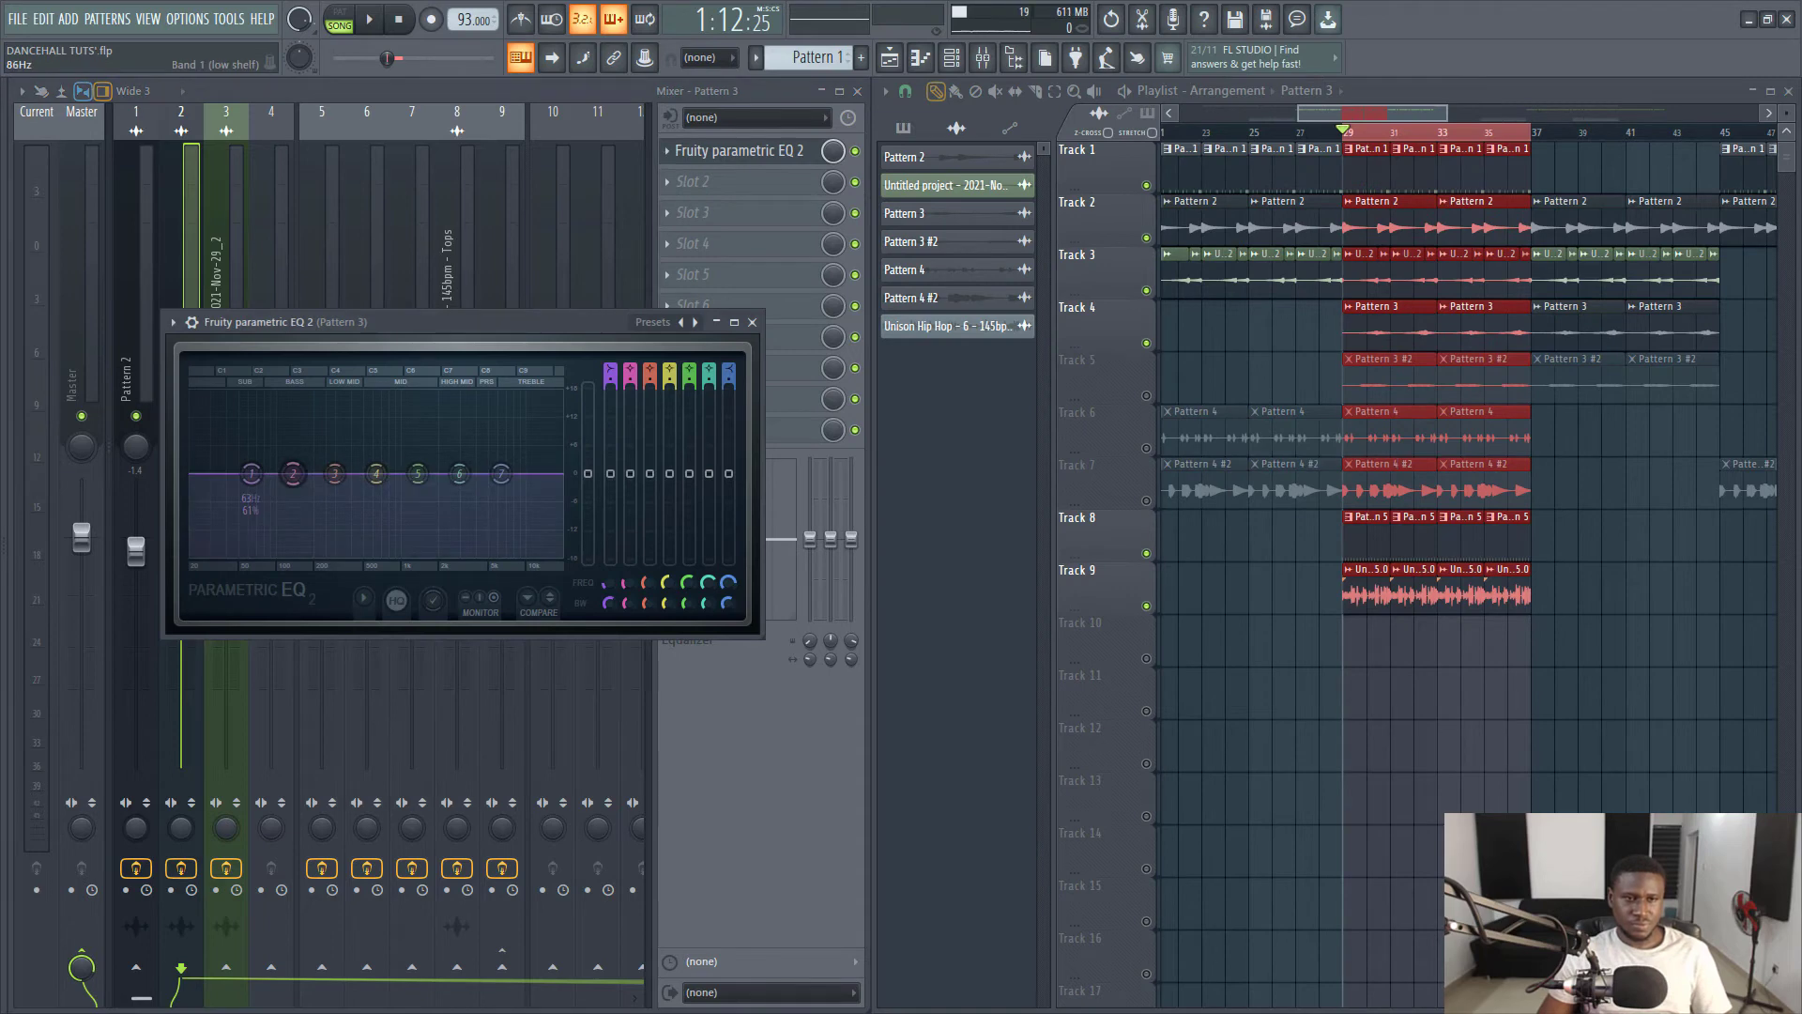
key(space)
drag(250, 473, 332, 563)
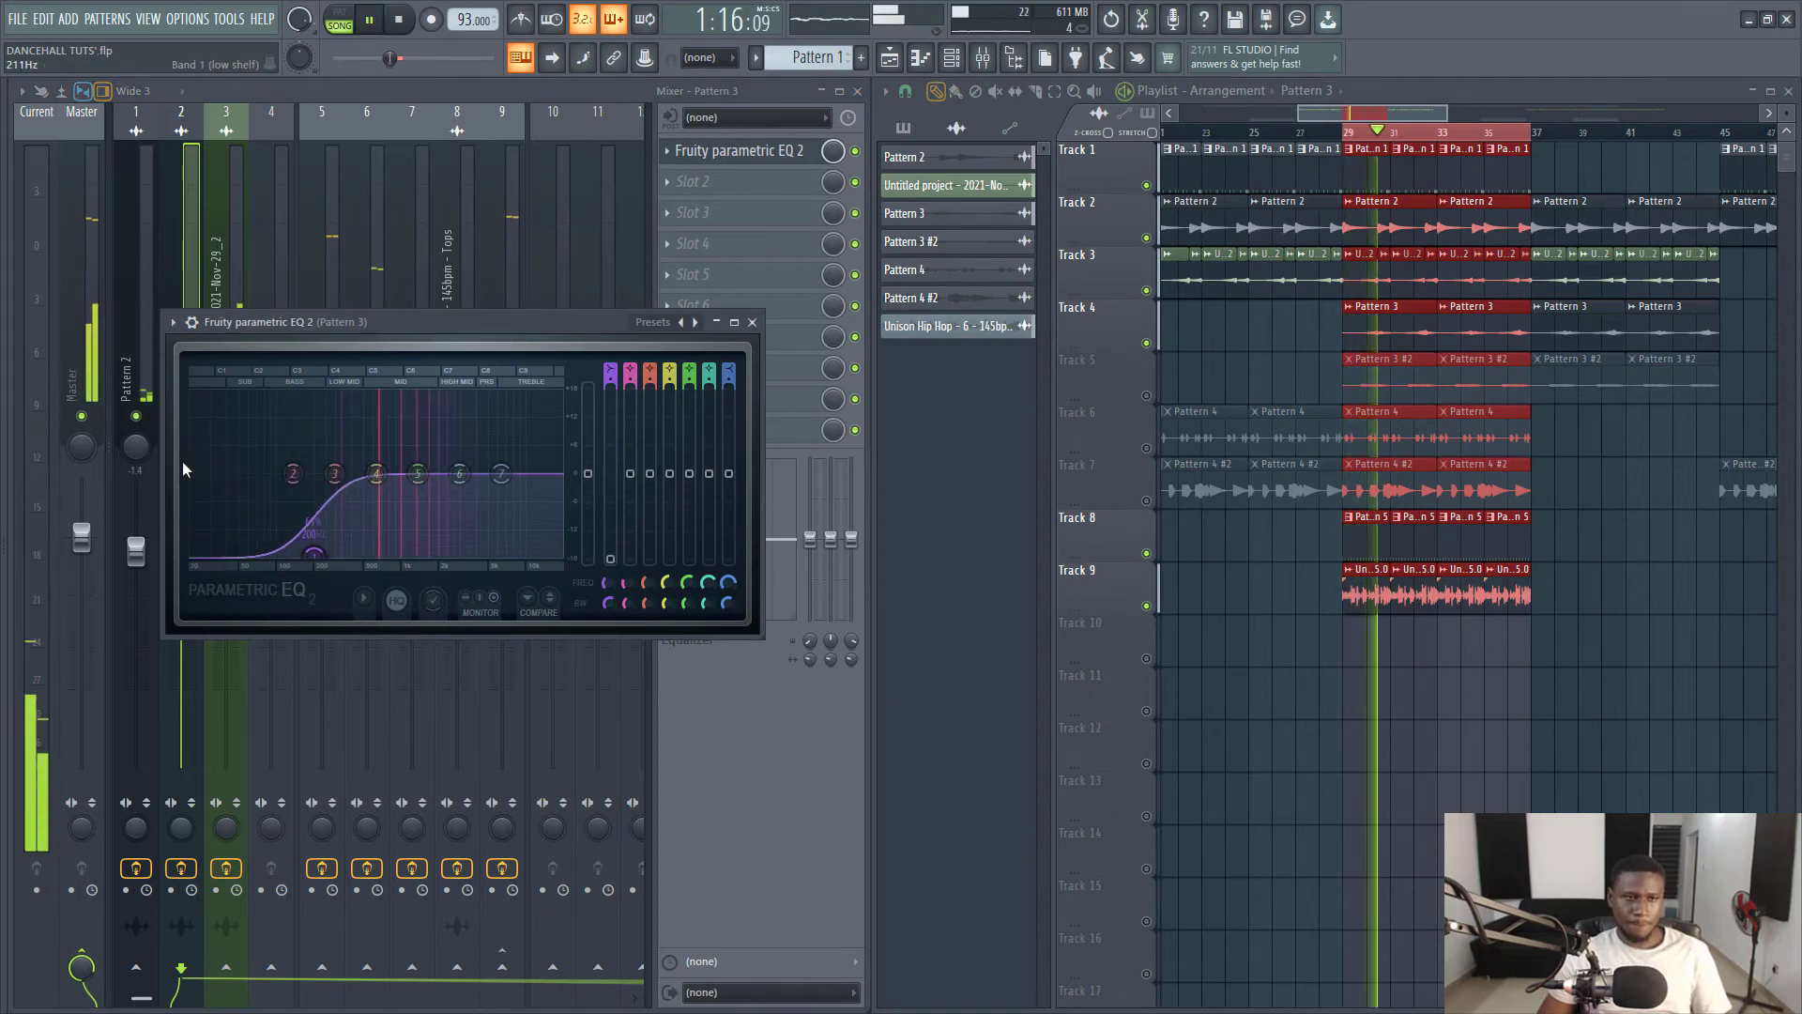
click(223, 272)
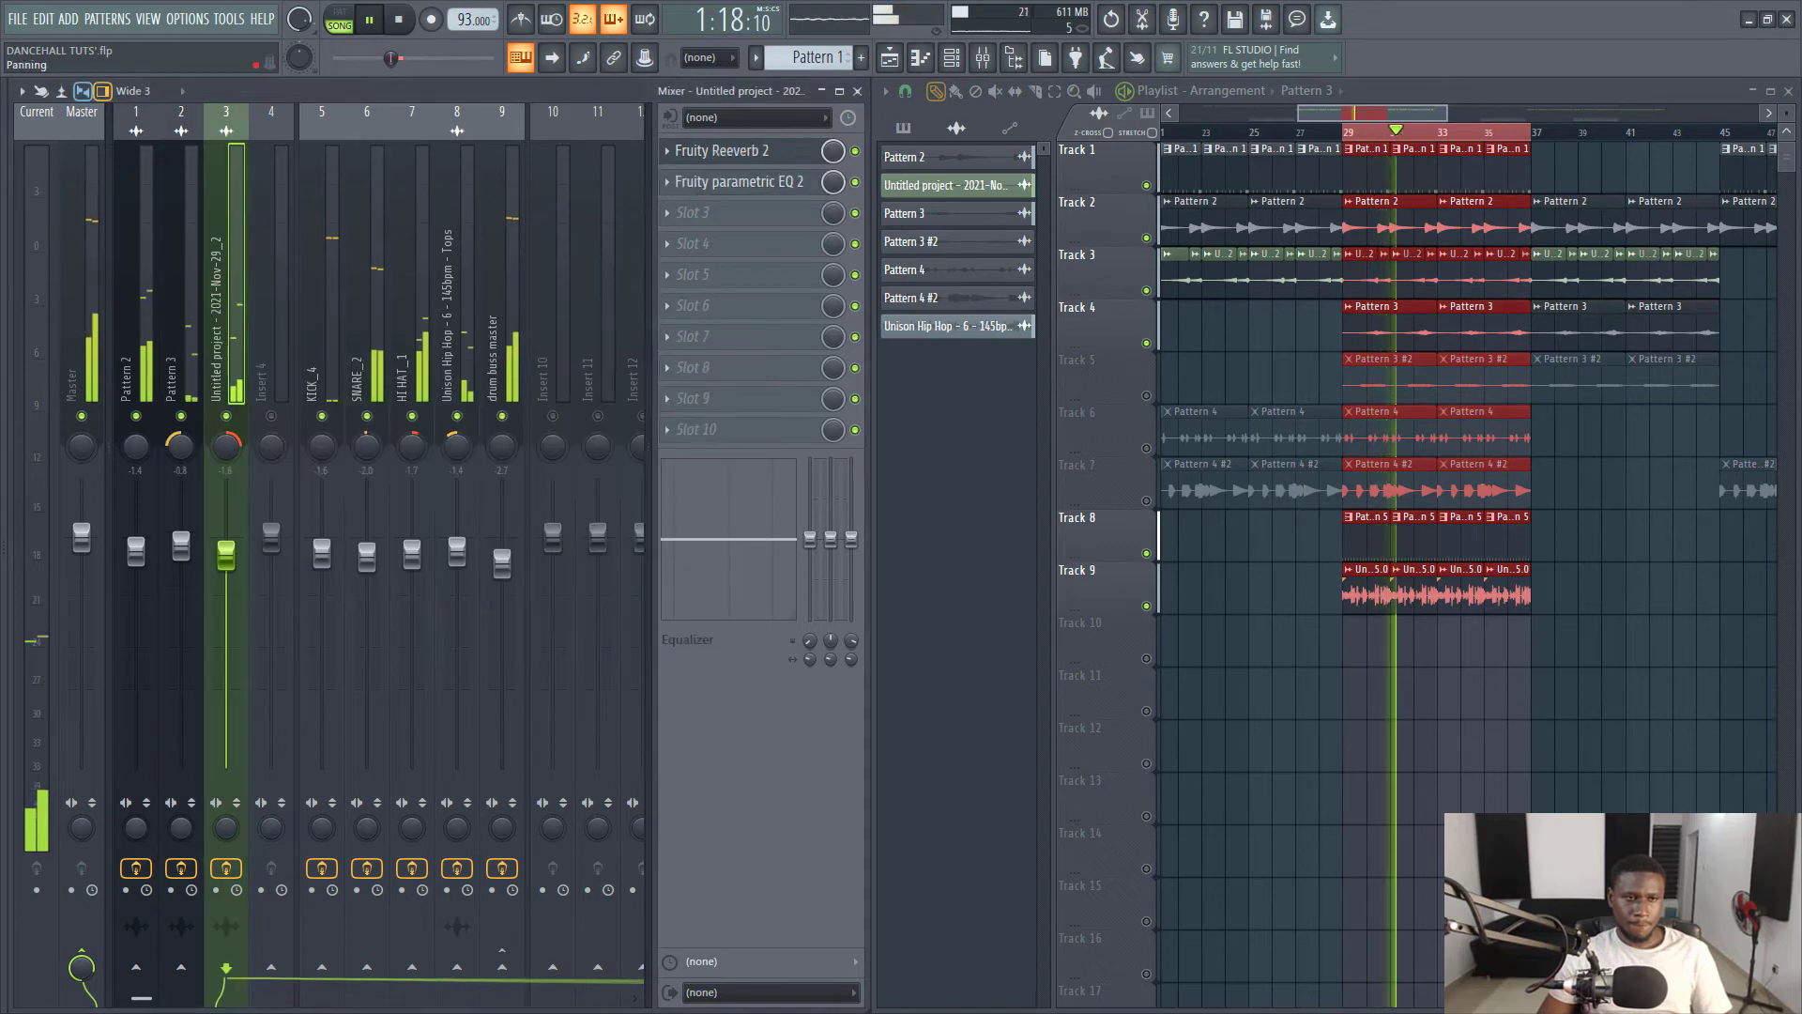
click(179, 301)
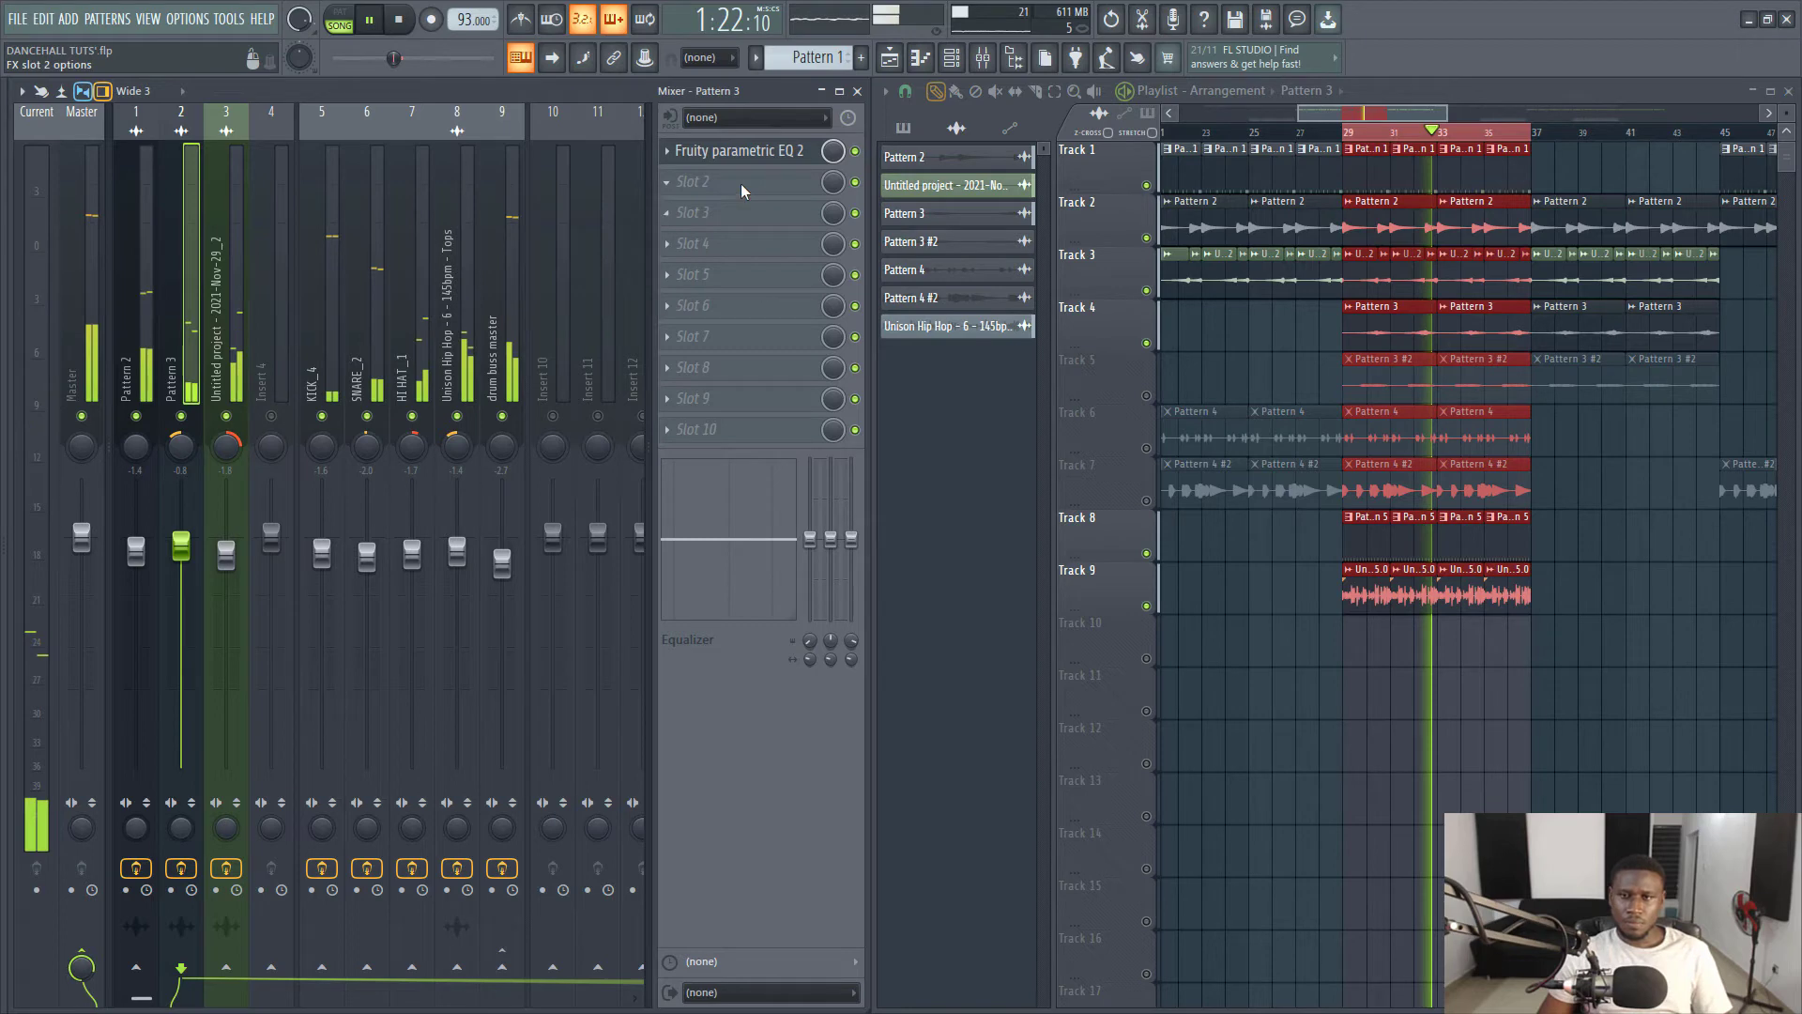
Add Fruity Reeverb 2 to slot 2 of the Pattern 3 track with a larger room size, diffusion 100 and early reflections at 50%.
key(space)
click(713, 181)
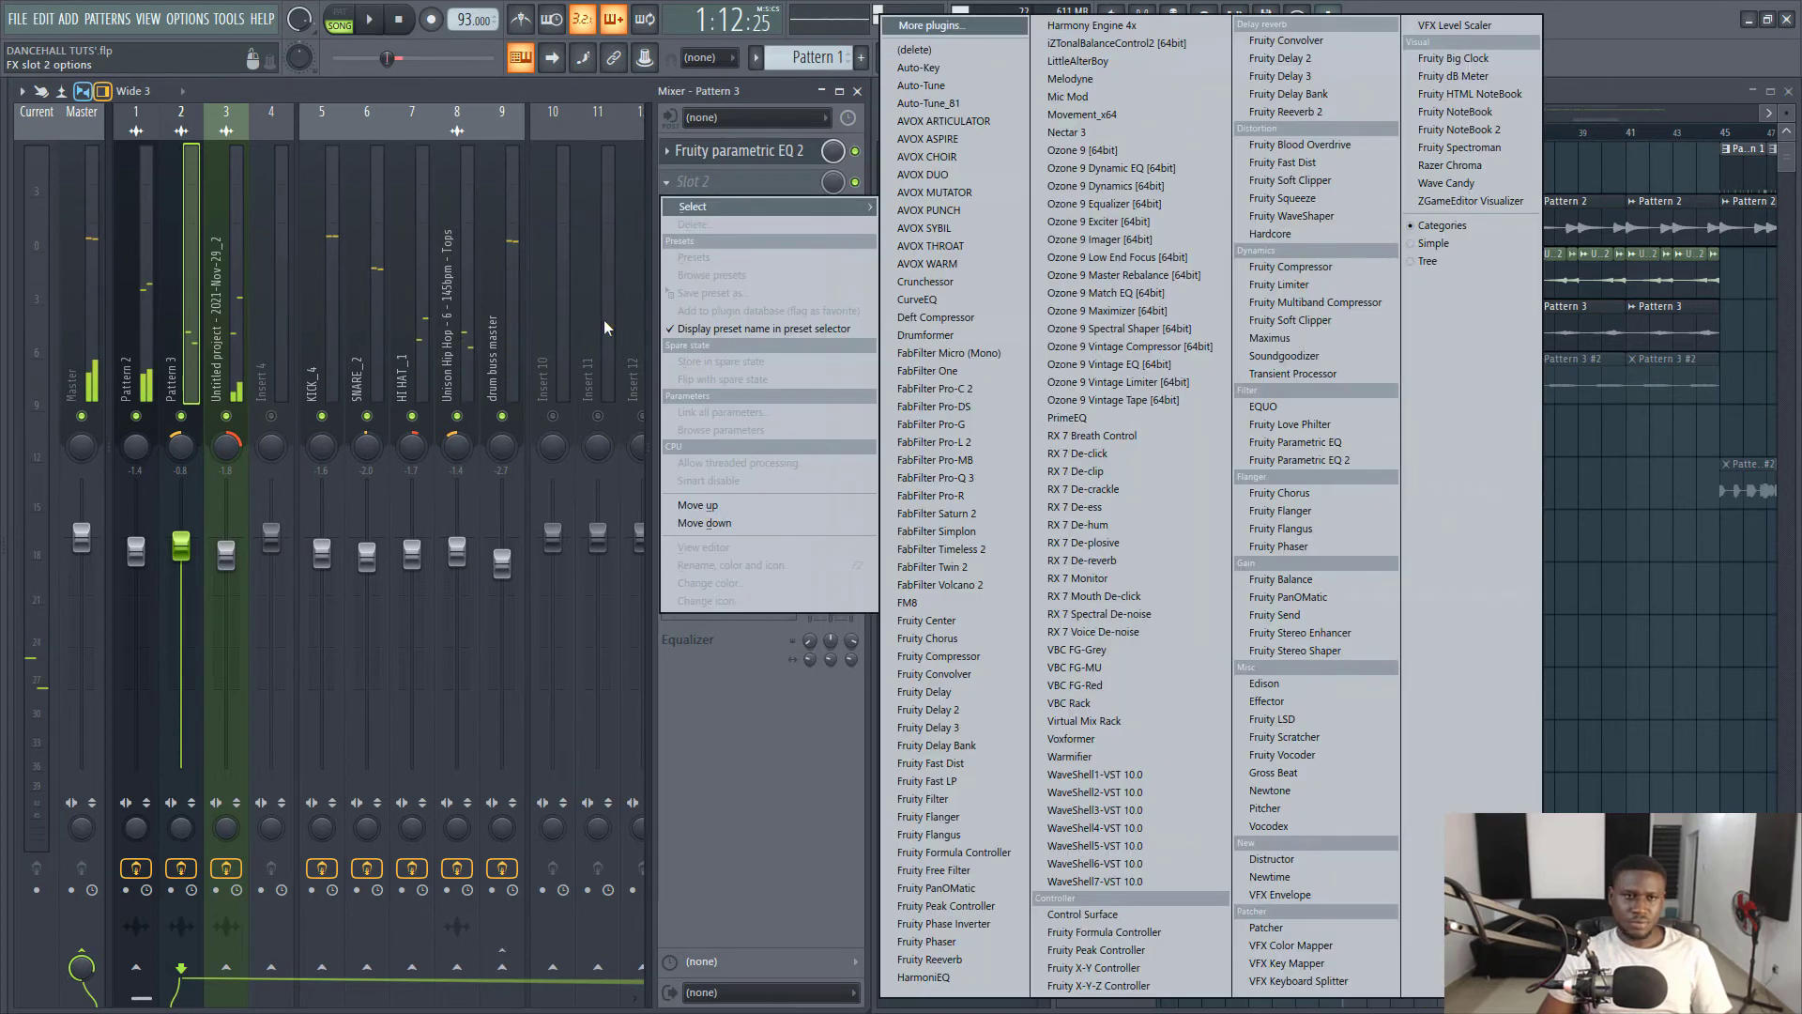
click(1285, 112)
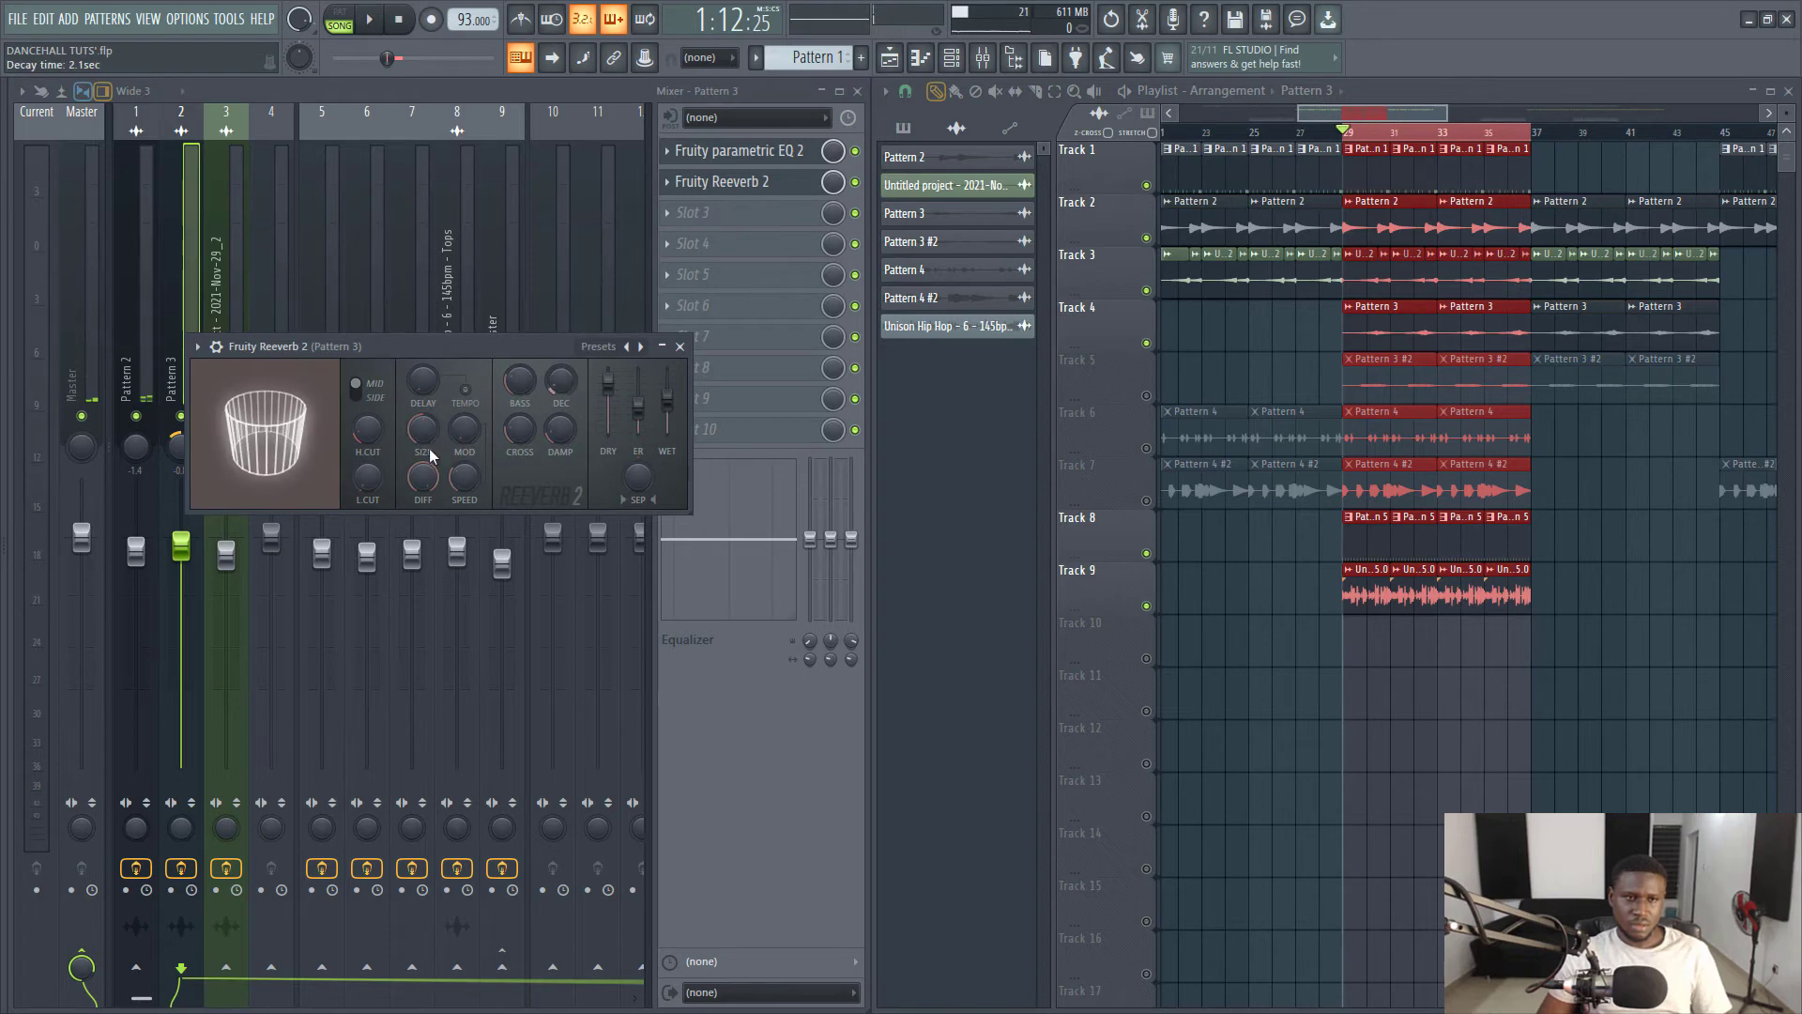
drag(430, 455, 660, 420)
drag(424, 430, 545, 414)
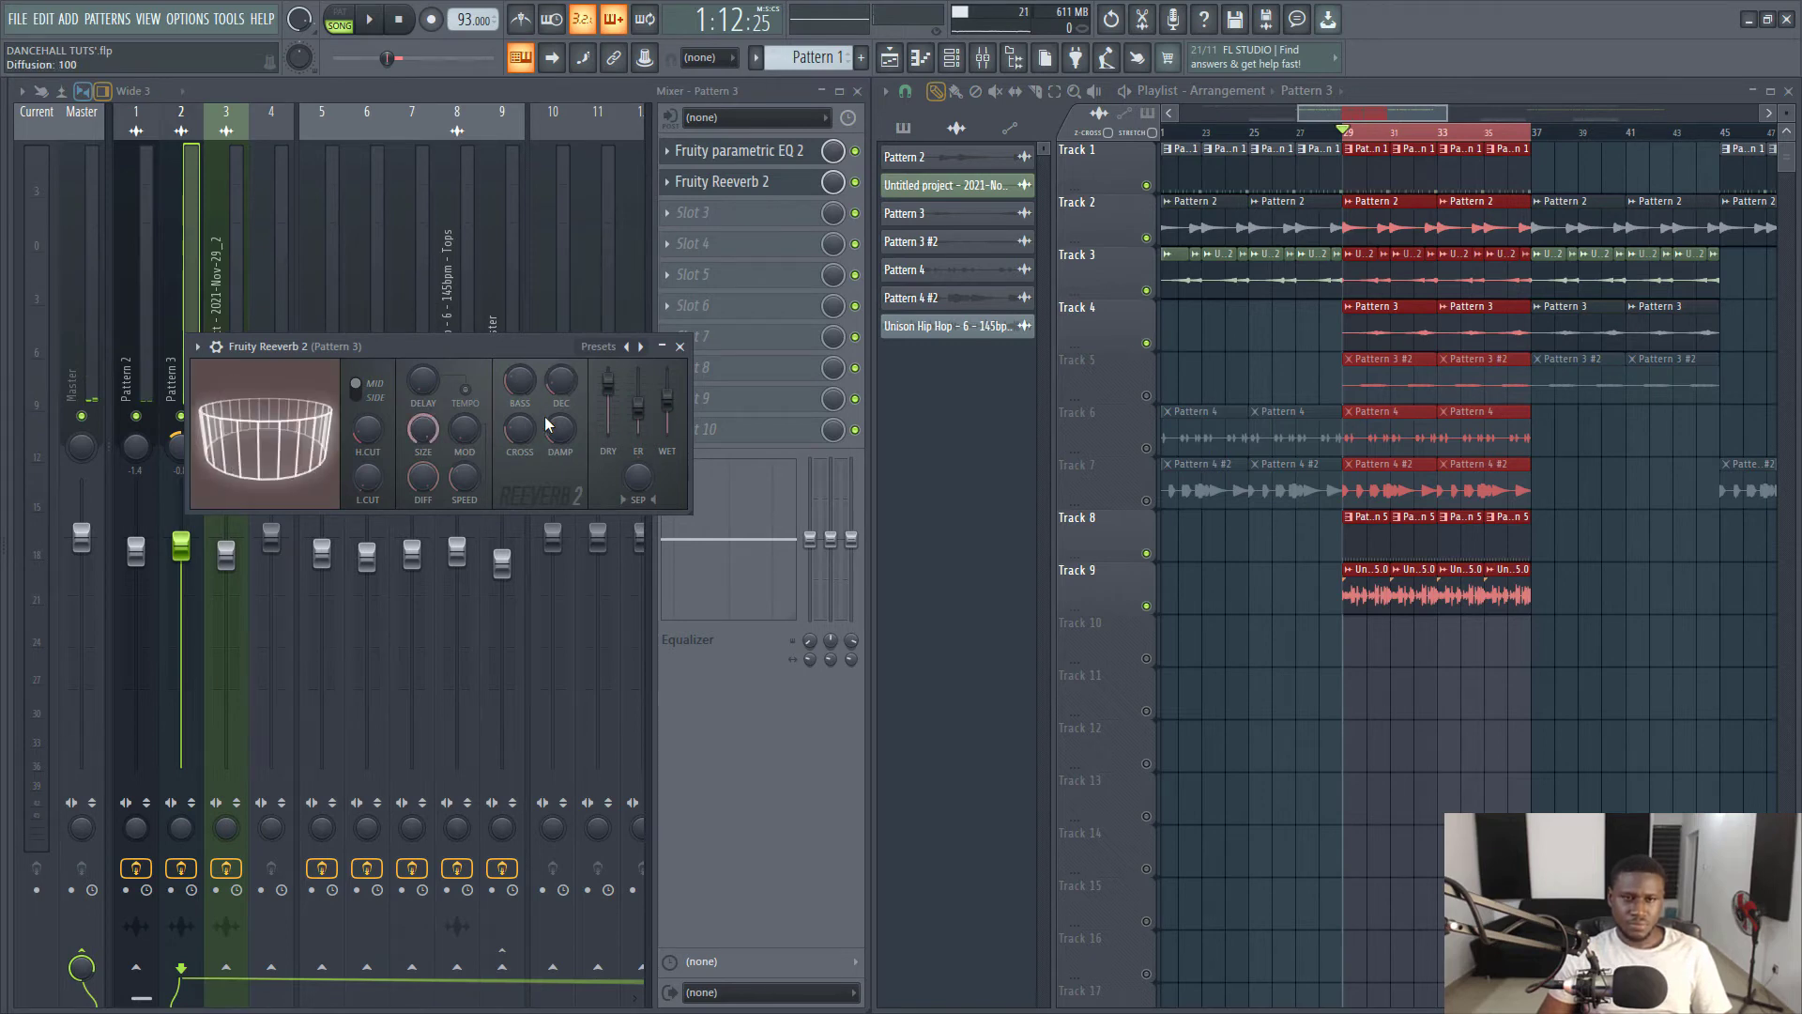
key(space)
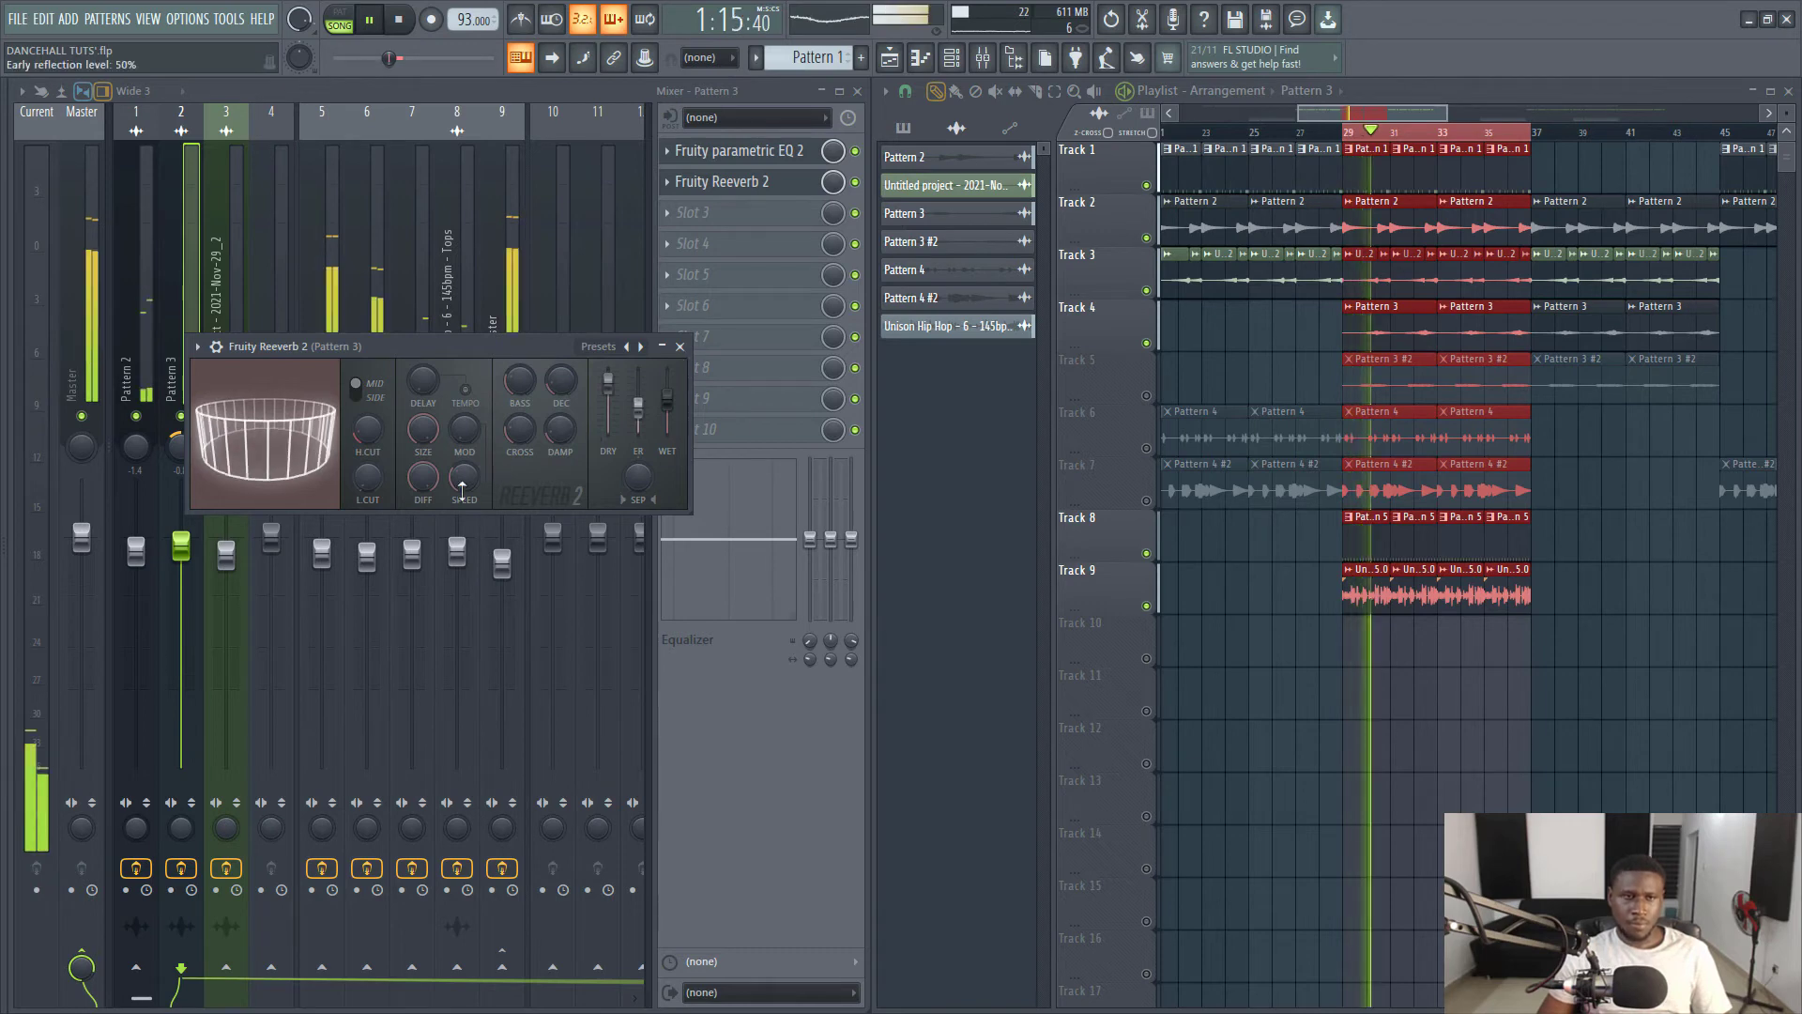
click(682, 346)
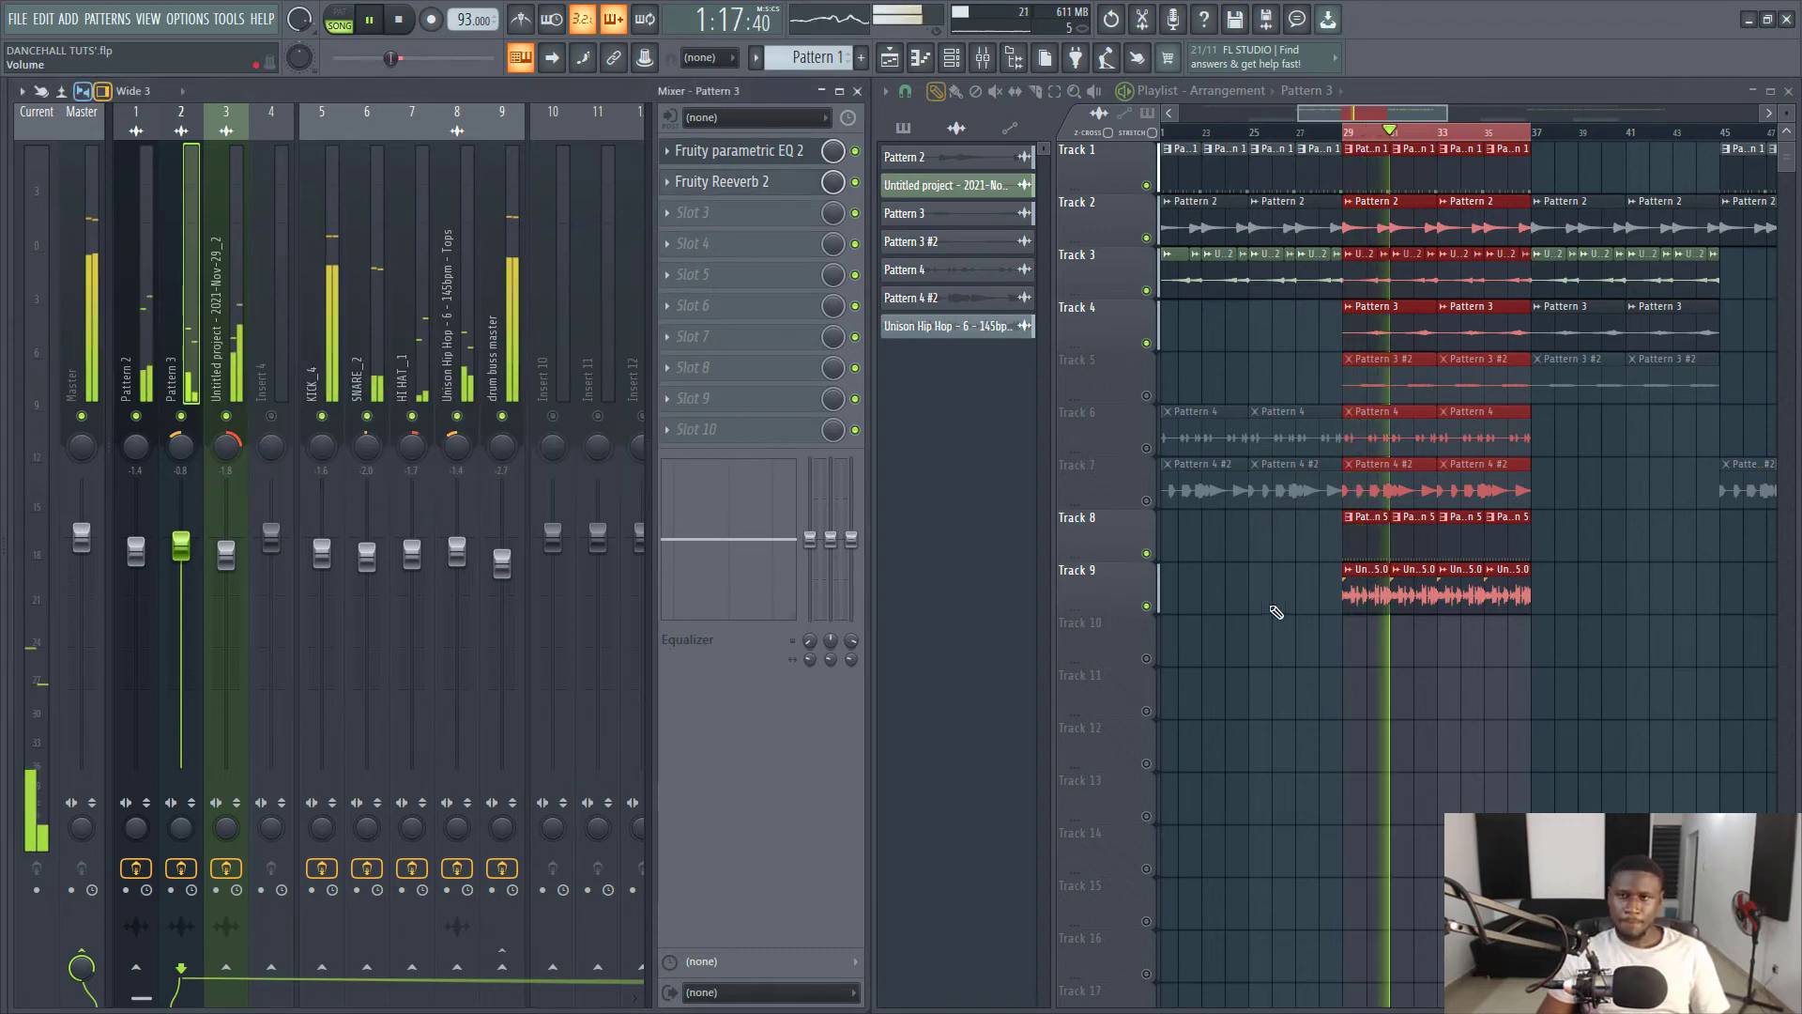
Unmute playlist Track 5 and route the Pattern 3 #2 audio to mixer insert 4.
click(1154, 407)
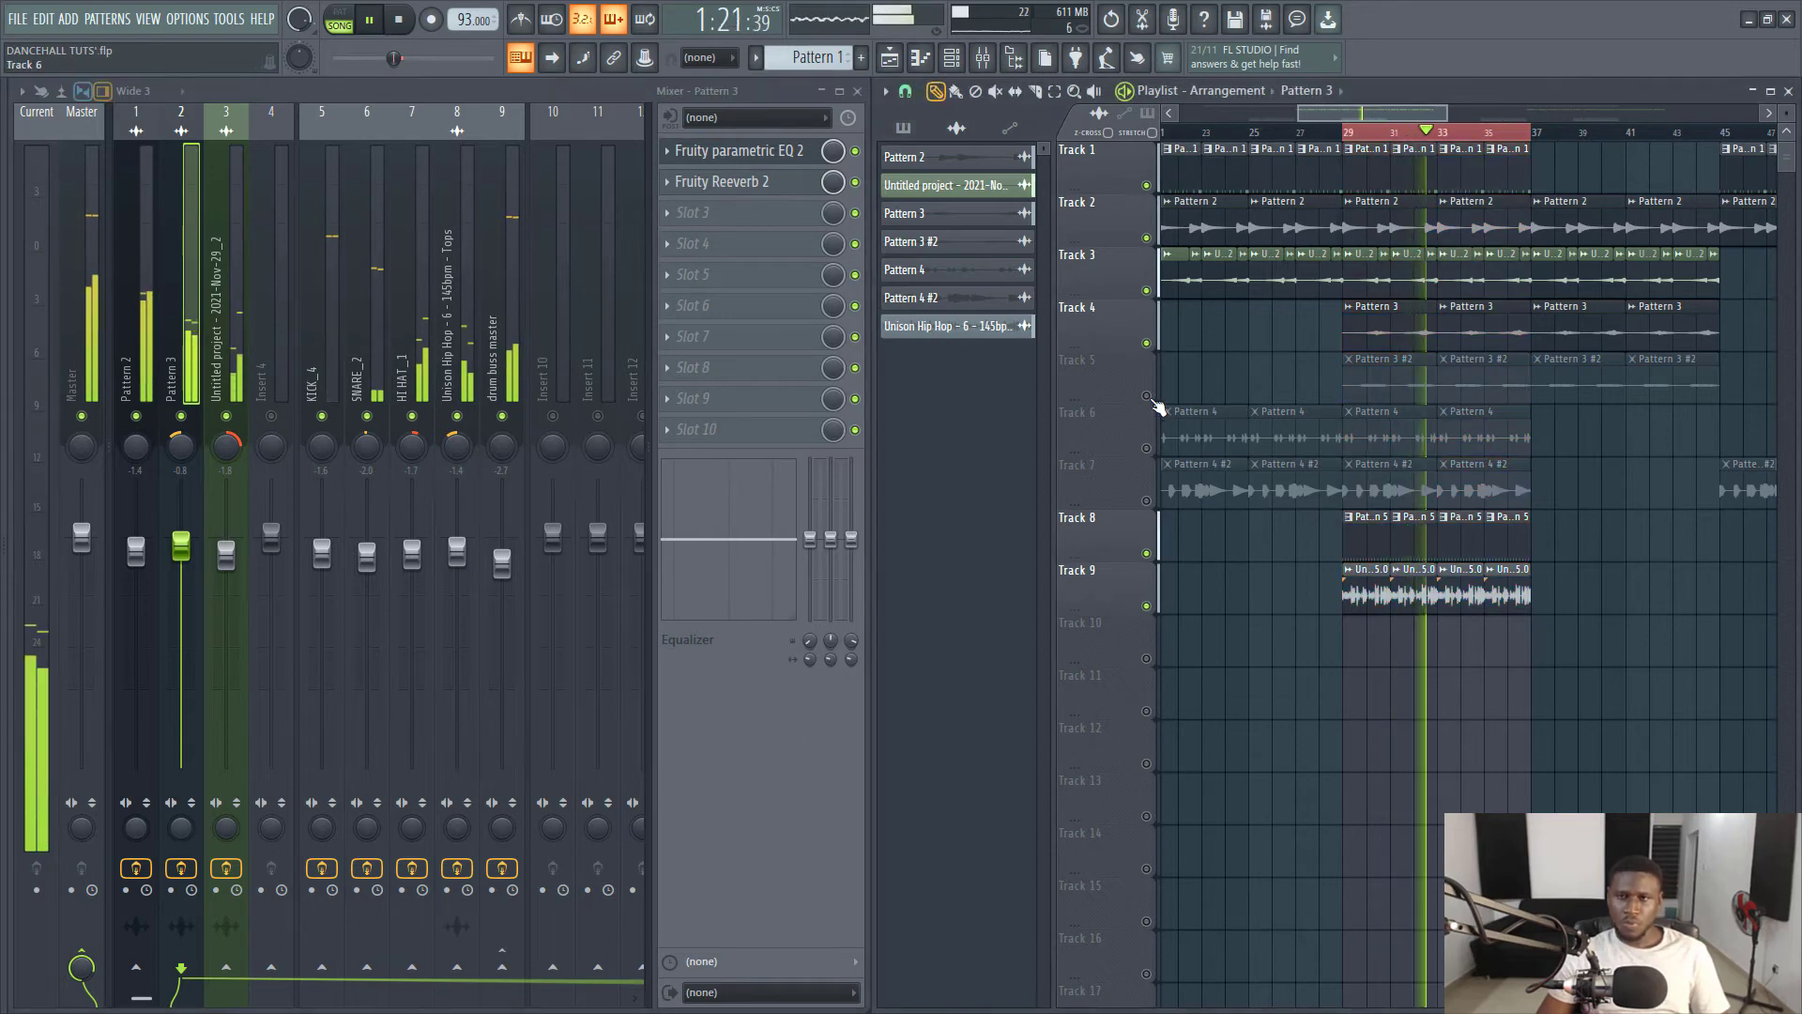
key(space)
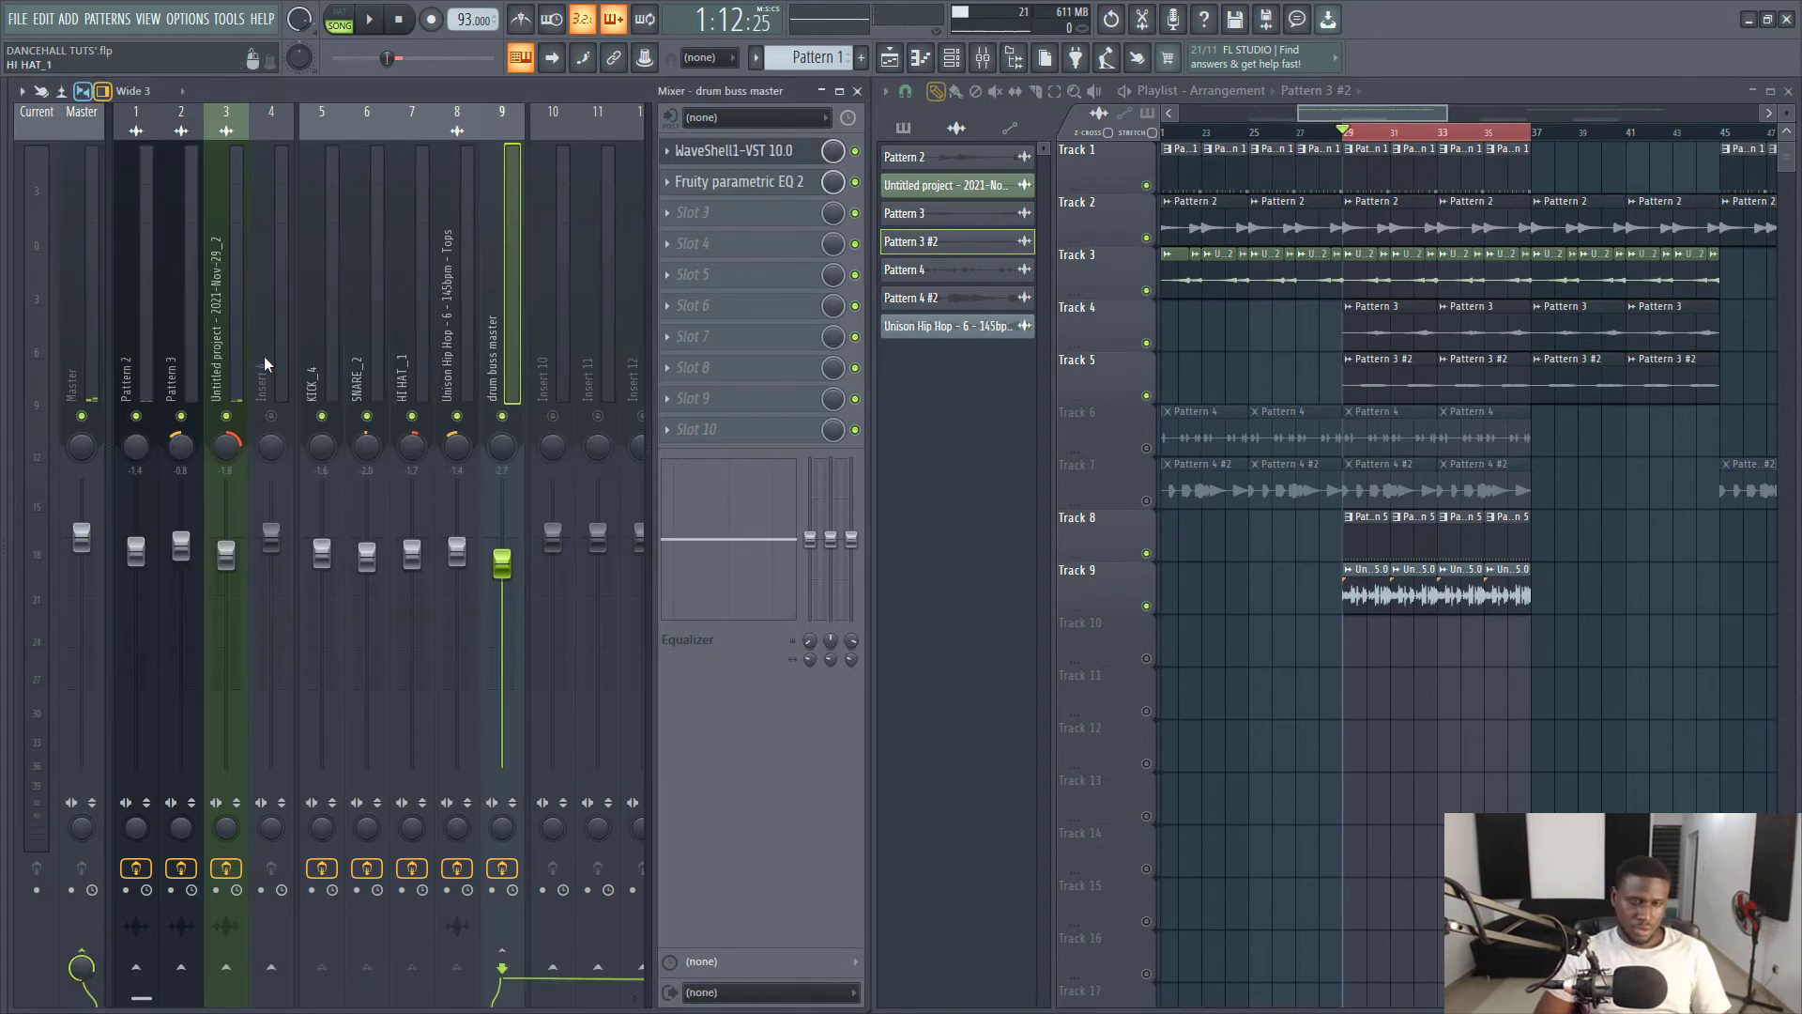
click(265, 432)
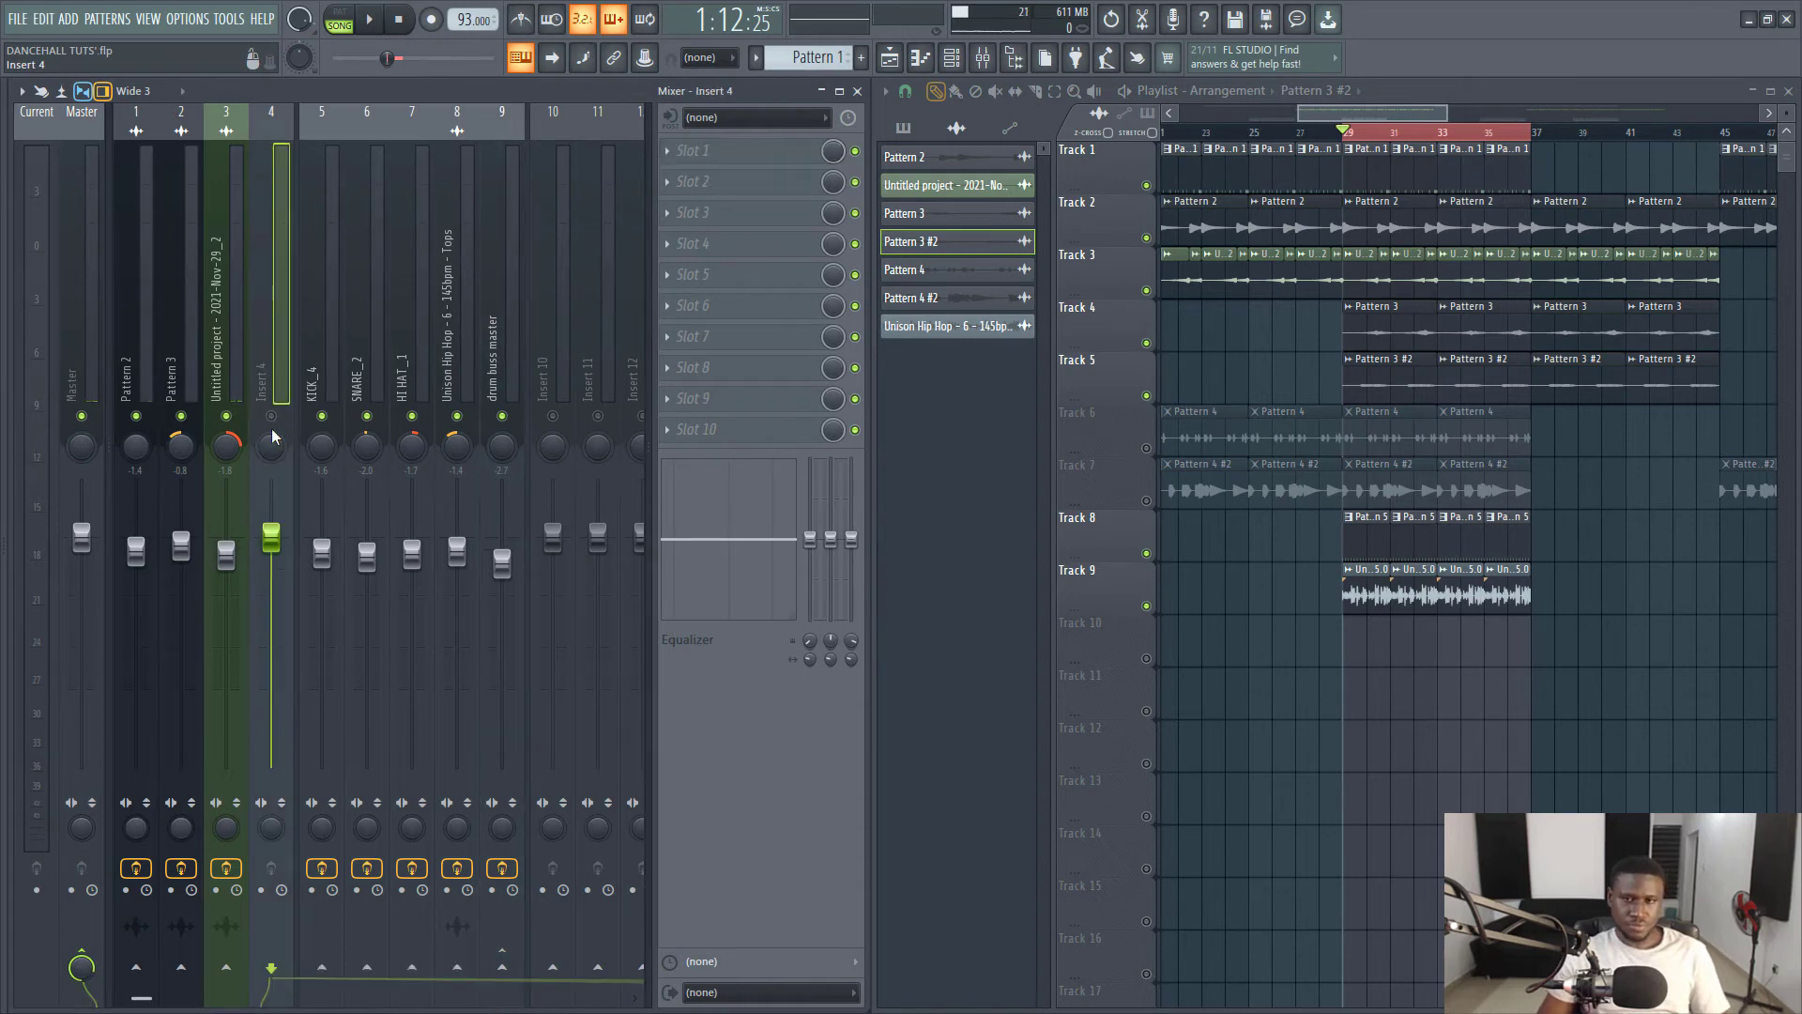
key(ctrl+l)
Pan the Pattern 3 #2 mixer track slightly to the right and set its volume to about -4.6 dB during playback.
key(space)
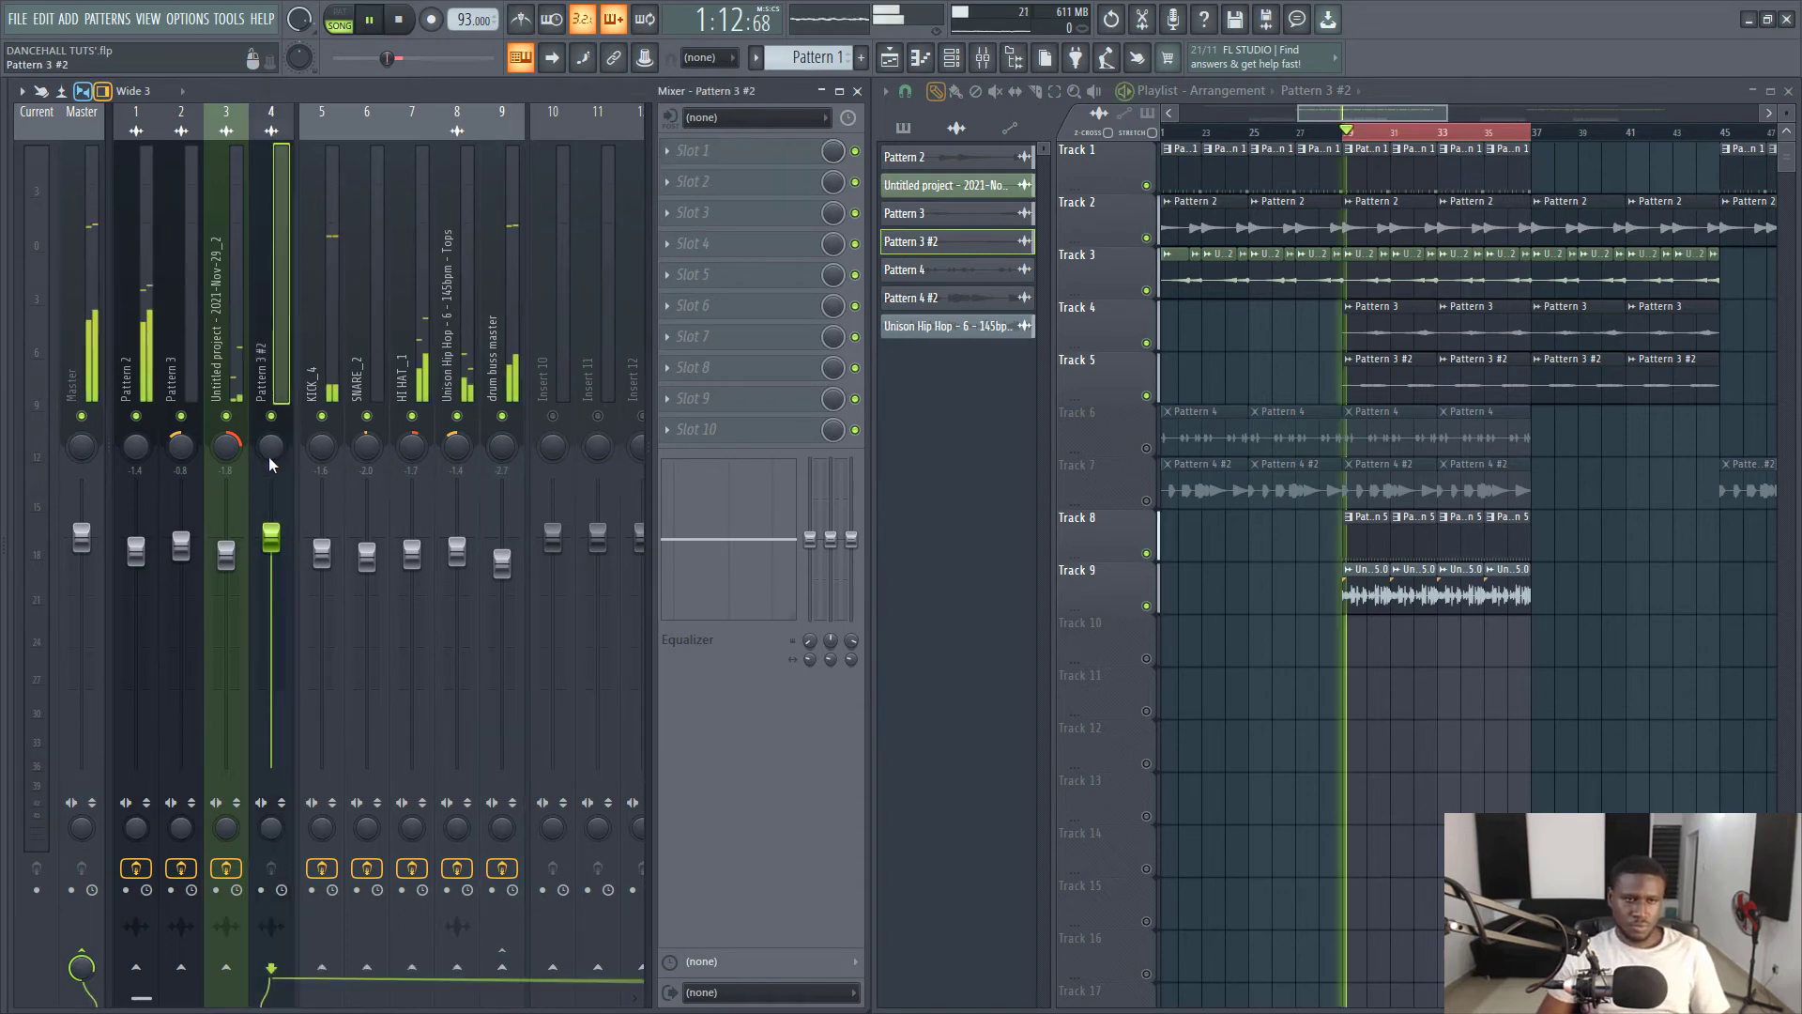
drag(270, 449, 270, 442)
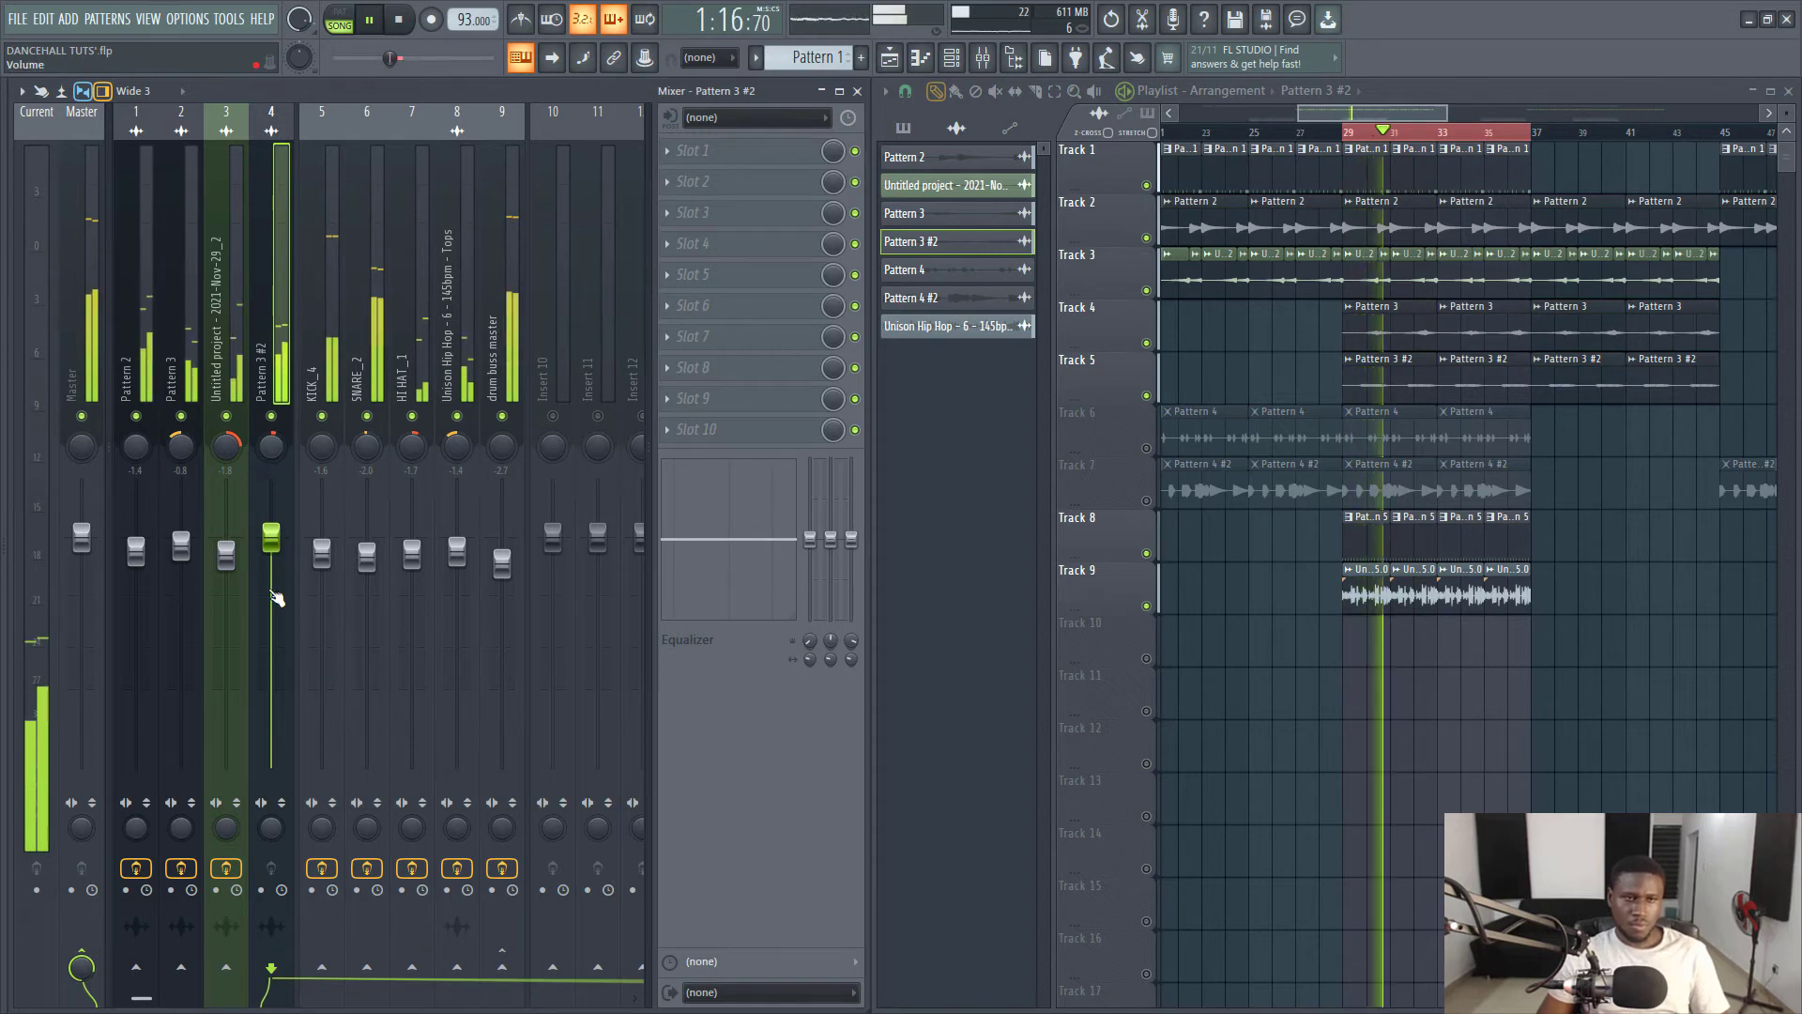
click(276, 598)
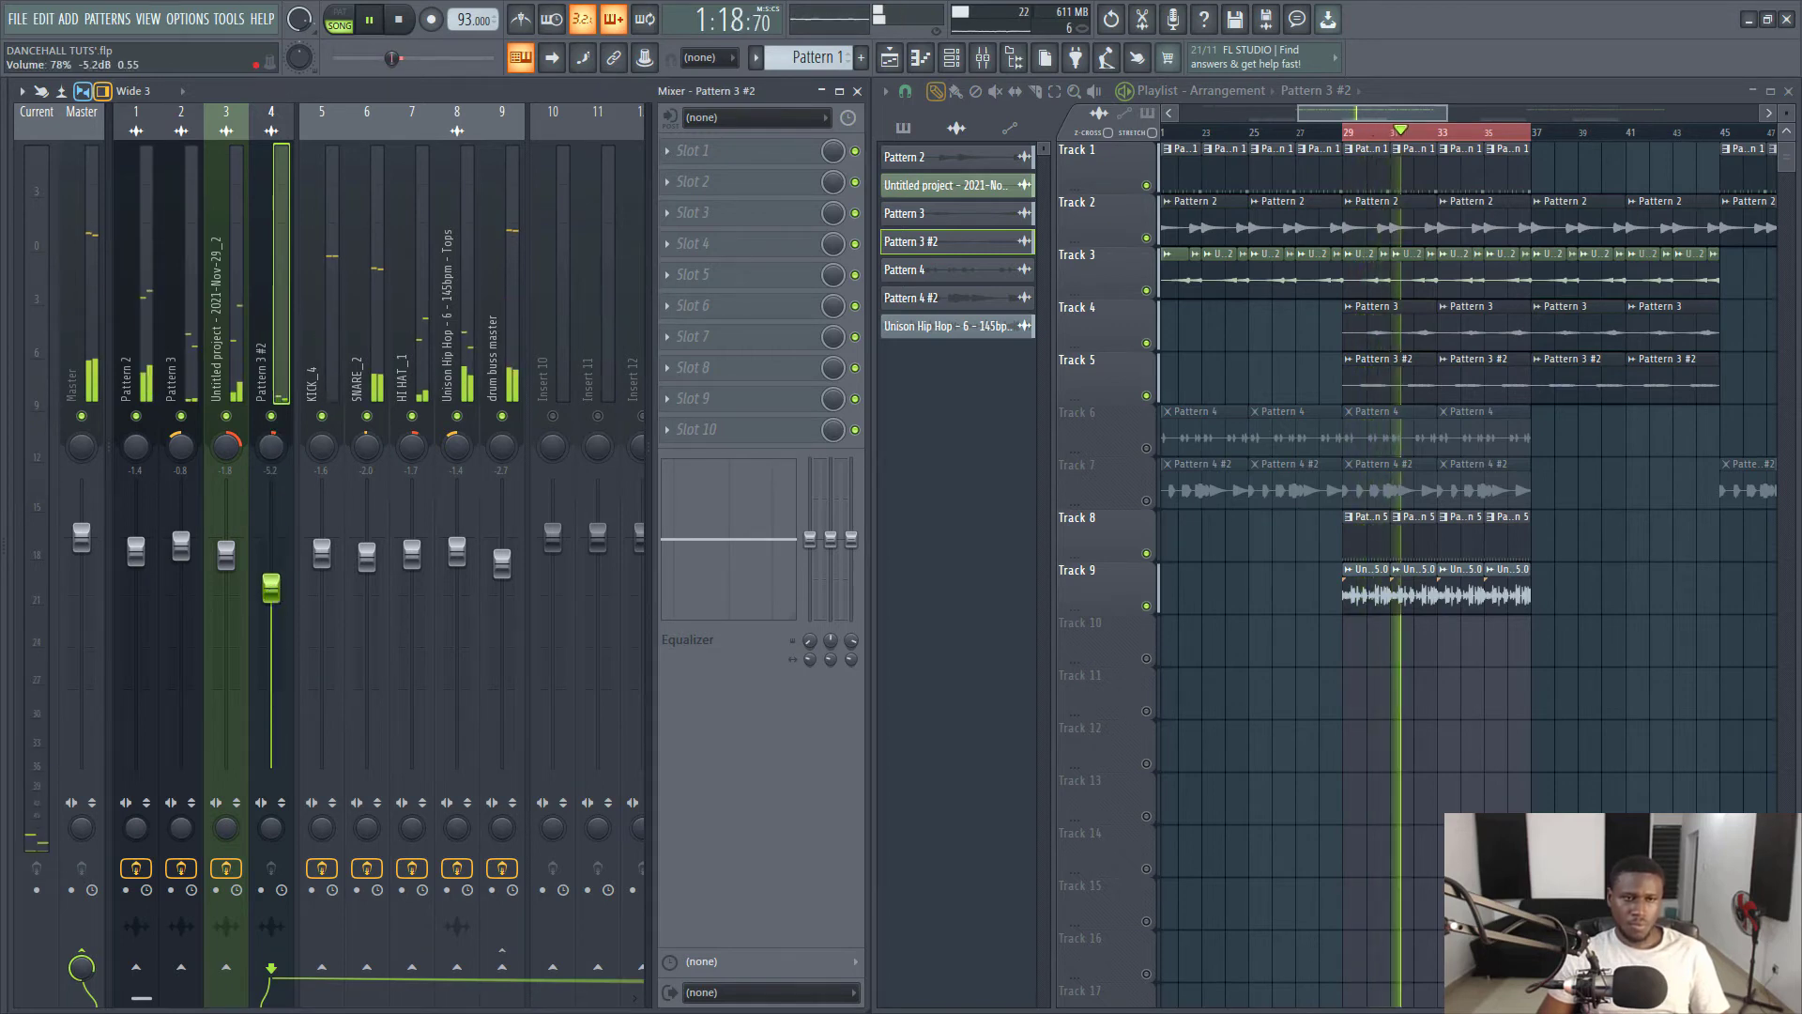
drag(271, 588, 276, 573)
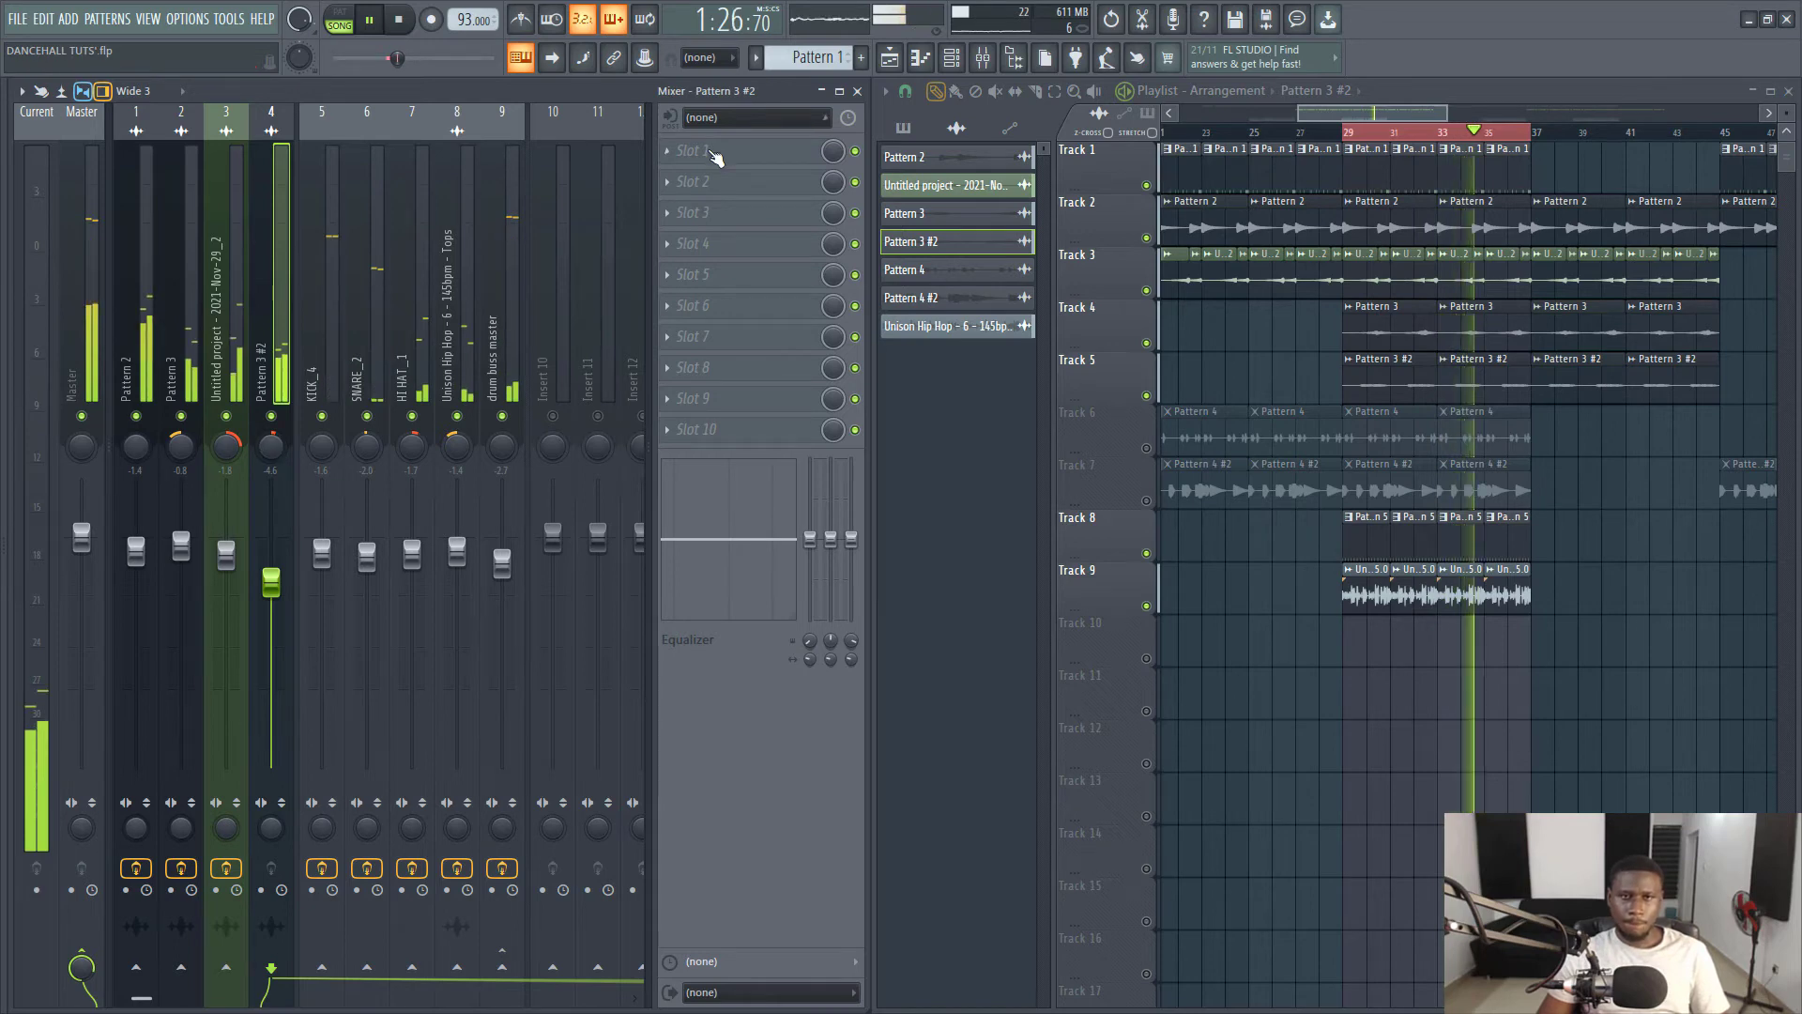
key(space)
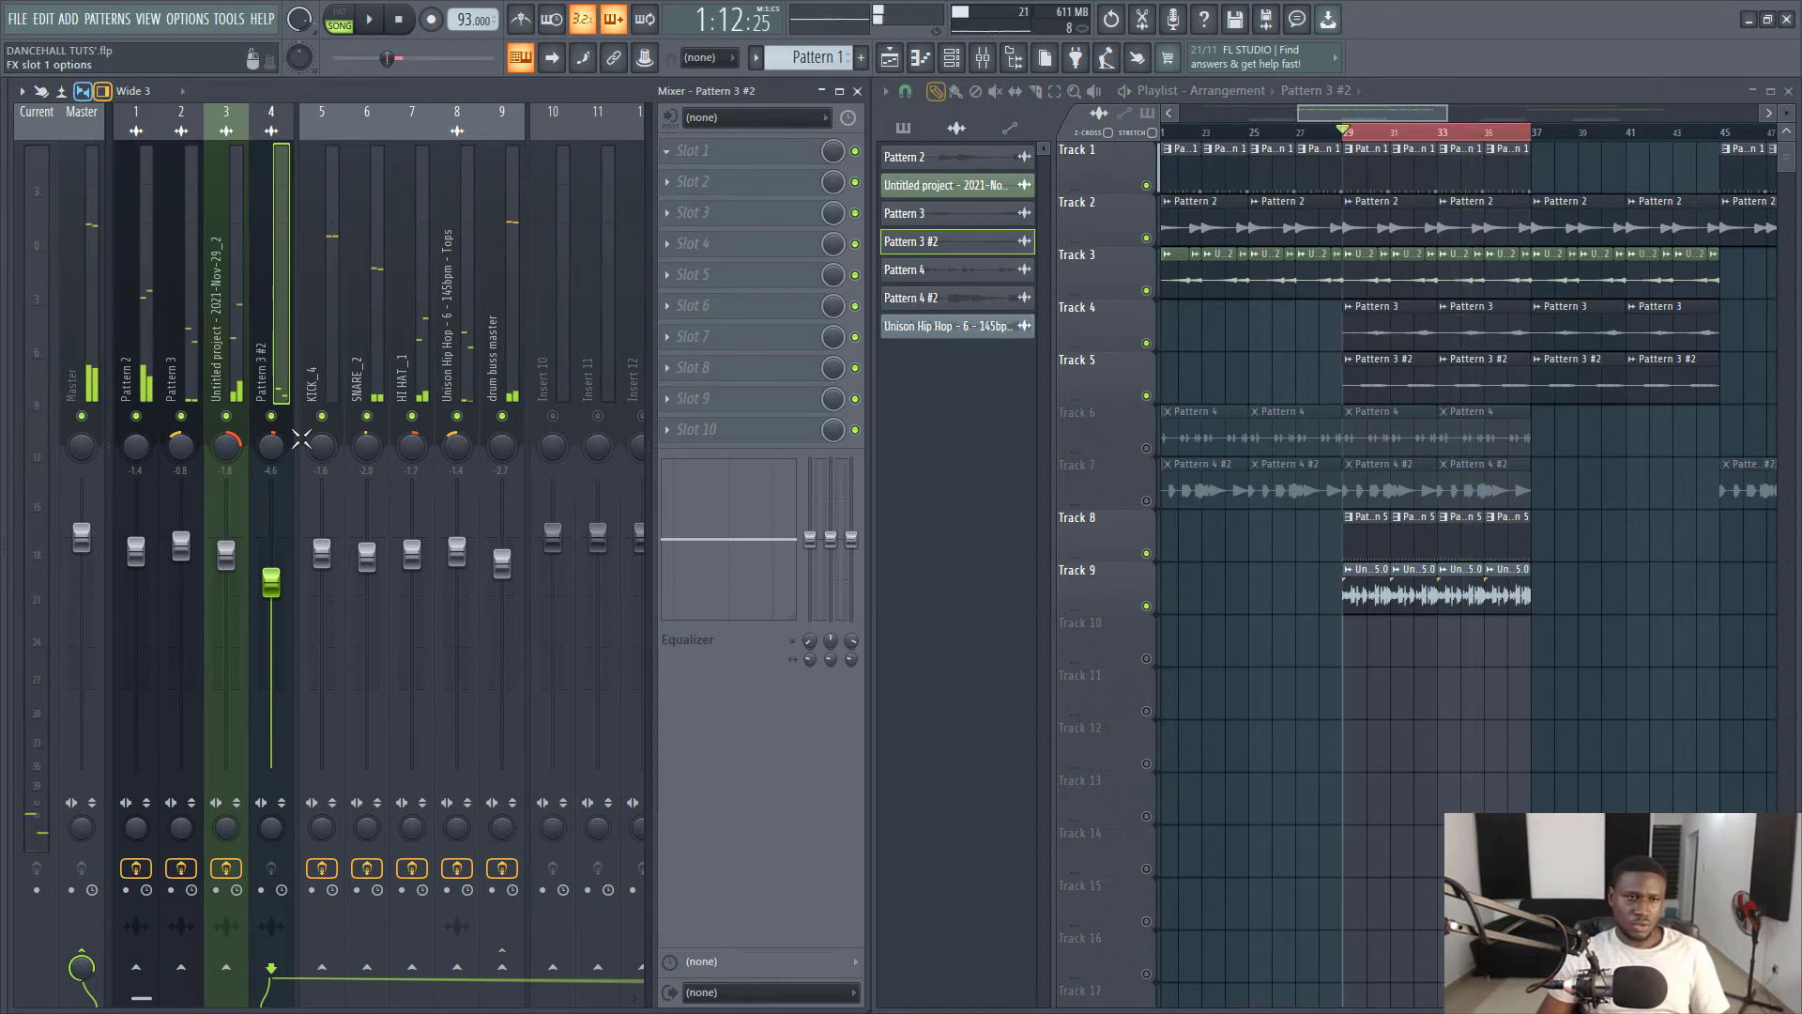
Add Fruity Parametric EQ 2 to slot 1 of the Pattern 3 #2 track and cut the lows with band 1 and the highs with band 7.
click(668, 152)
click(1299, 460)
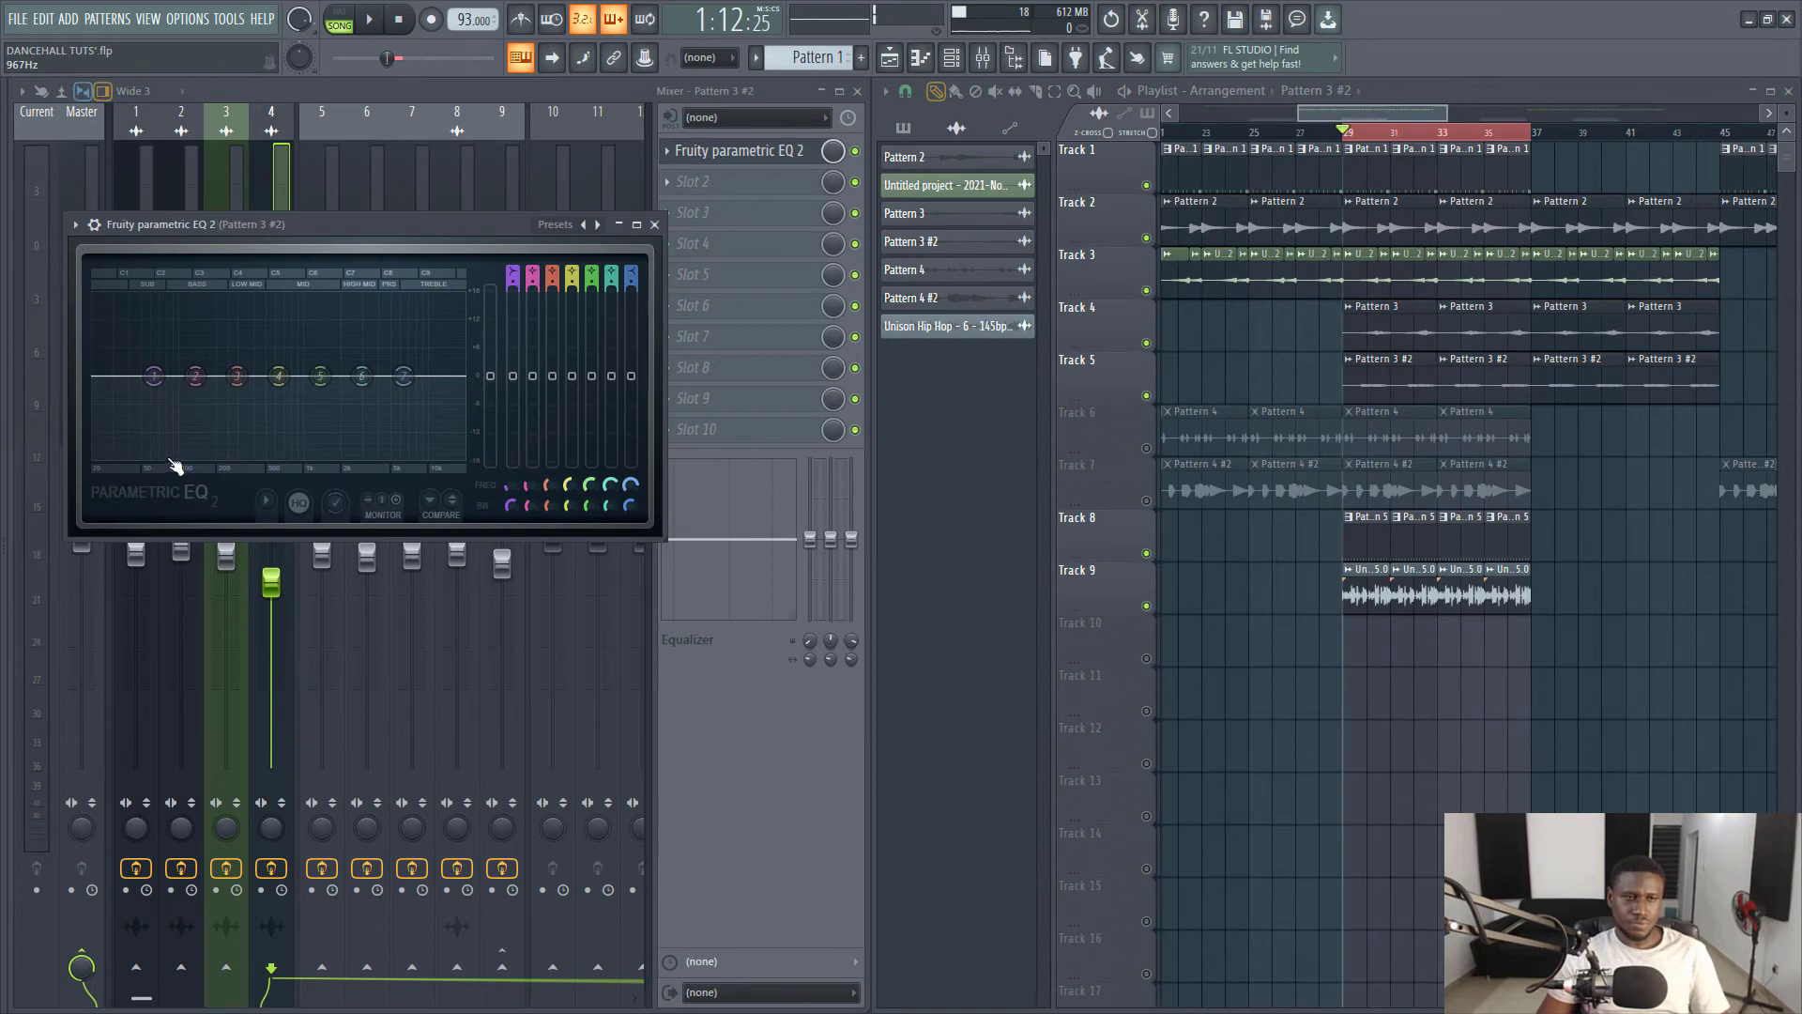
key(space)
drag(154, 375, 176, 457)
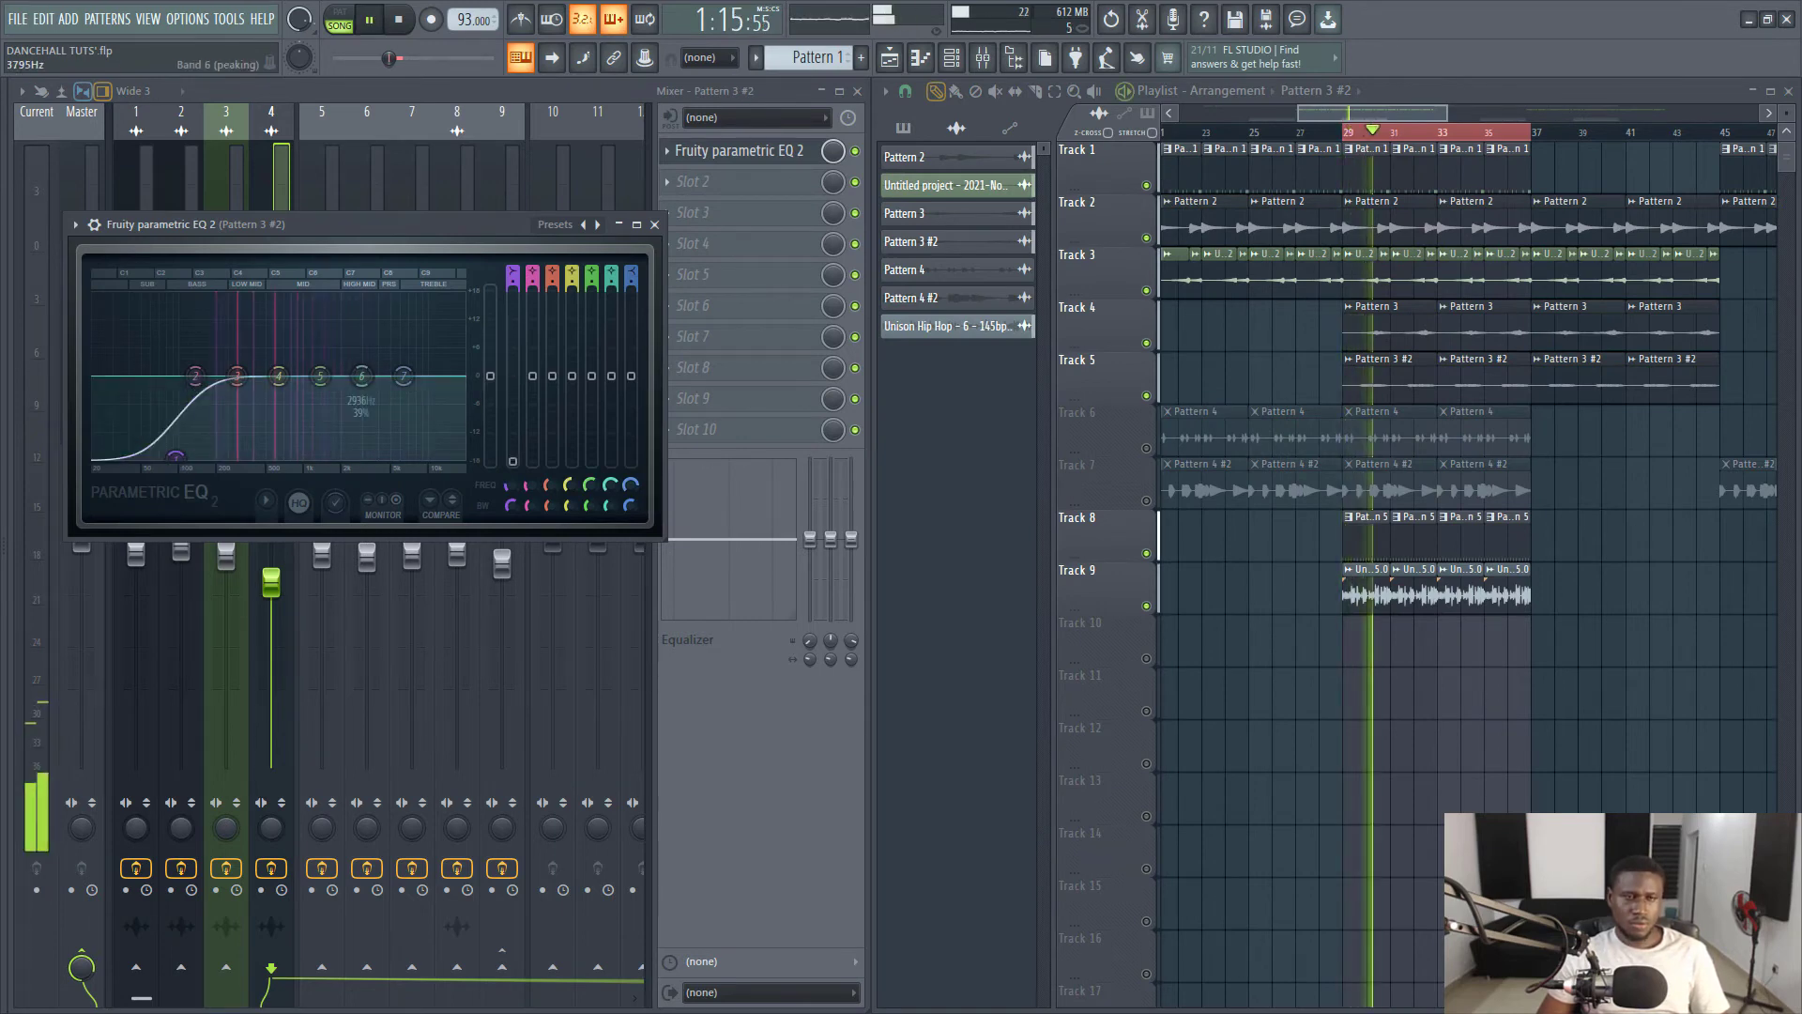
drag(403, 375, 355, 455)
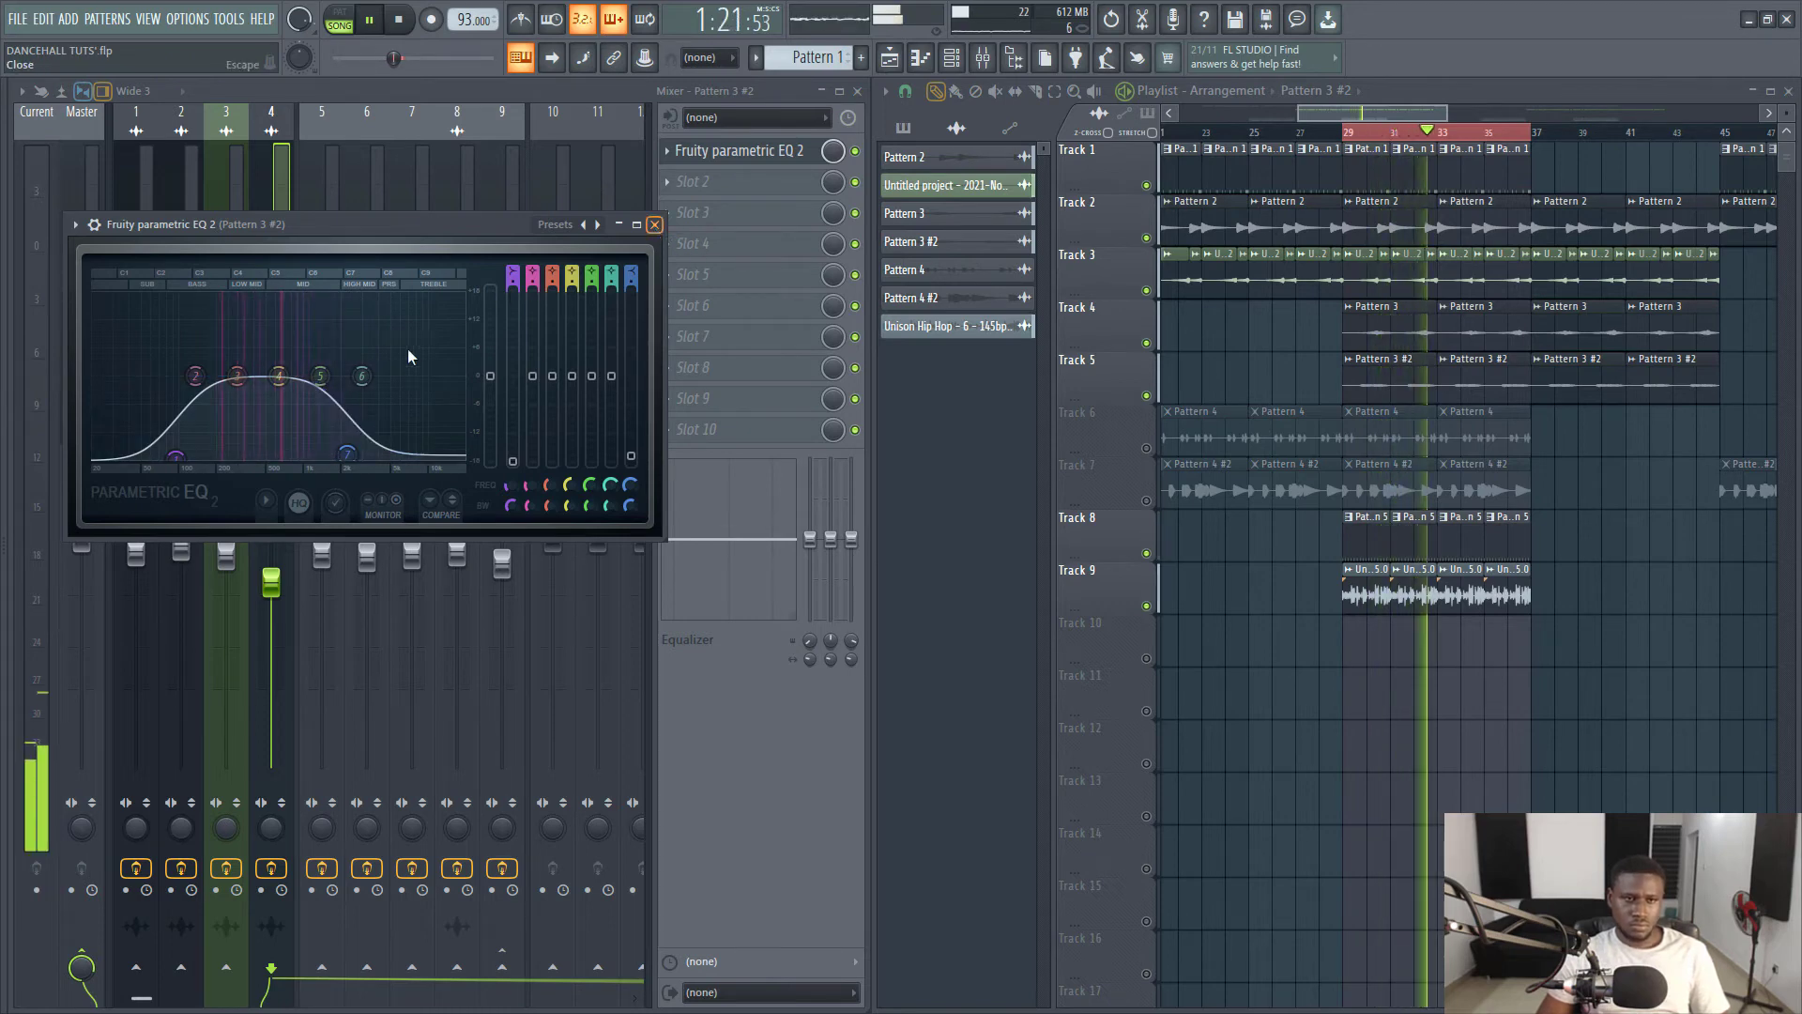
key(Escape)
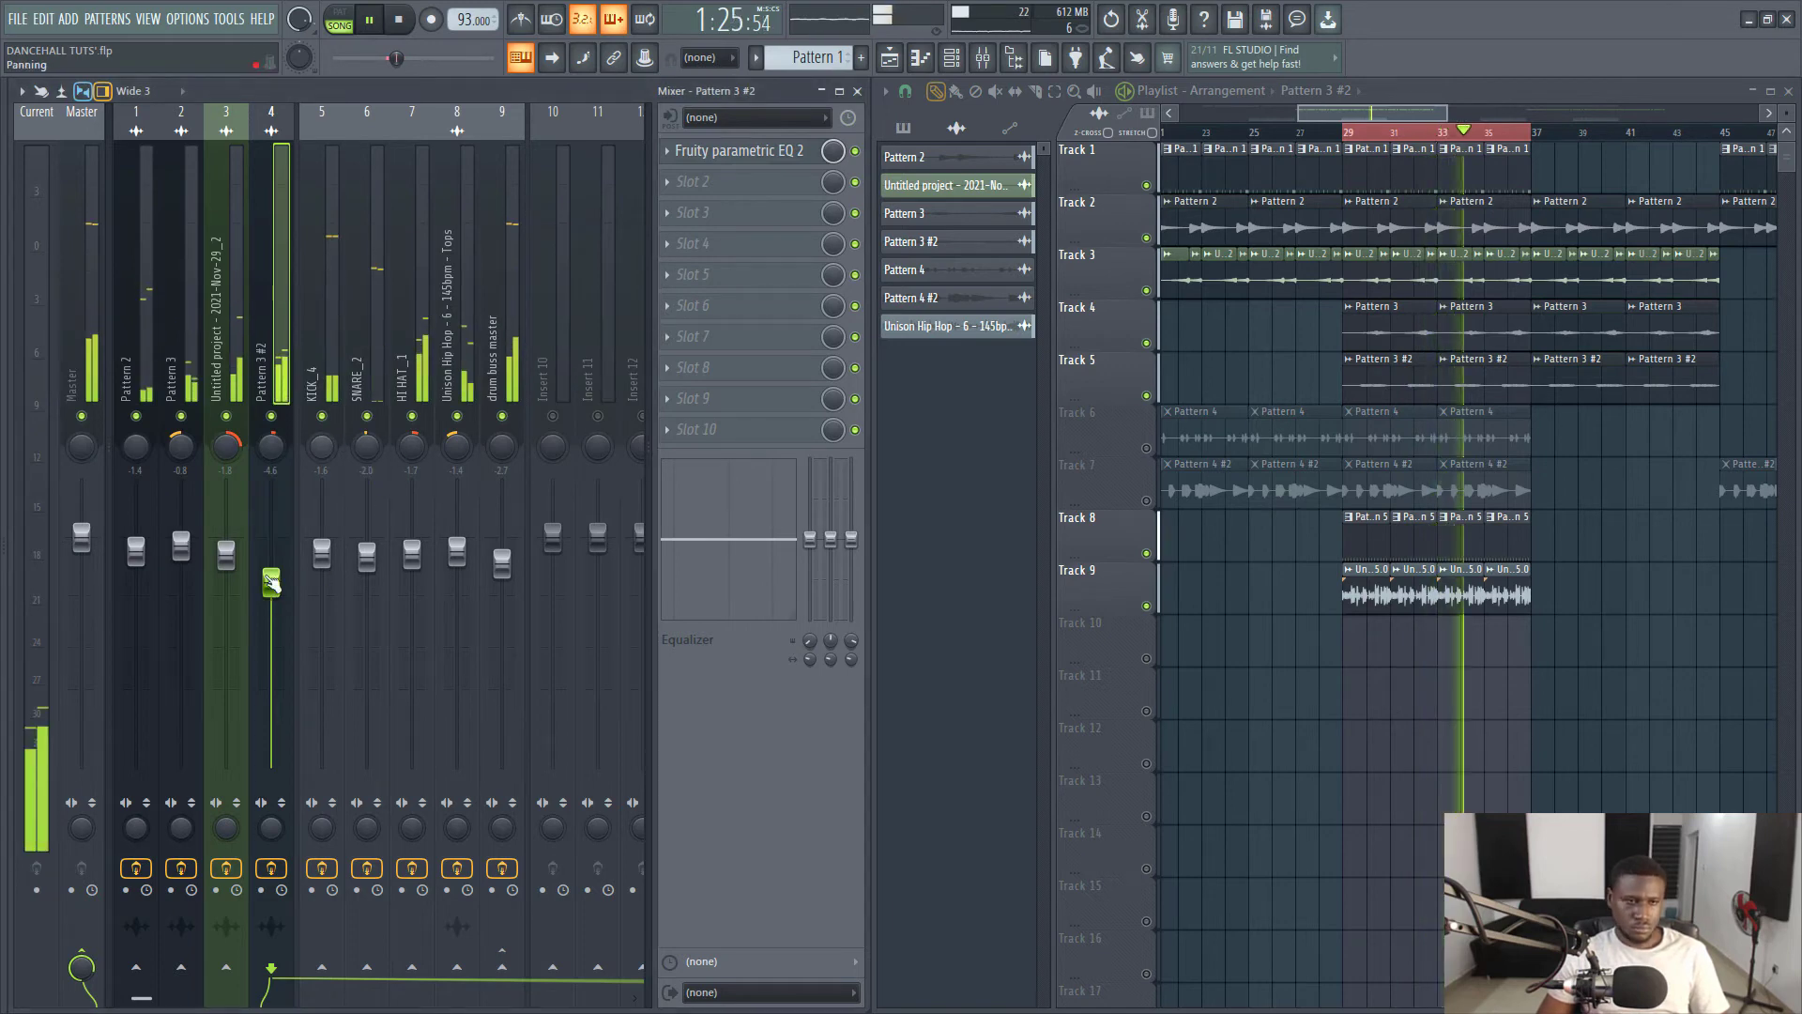
Raise the Pattern 3 #2 mixer track's volume to about -3.8 dB and stop playback.
drag(271, 583, 271, 574)
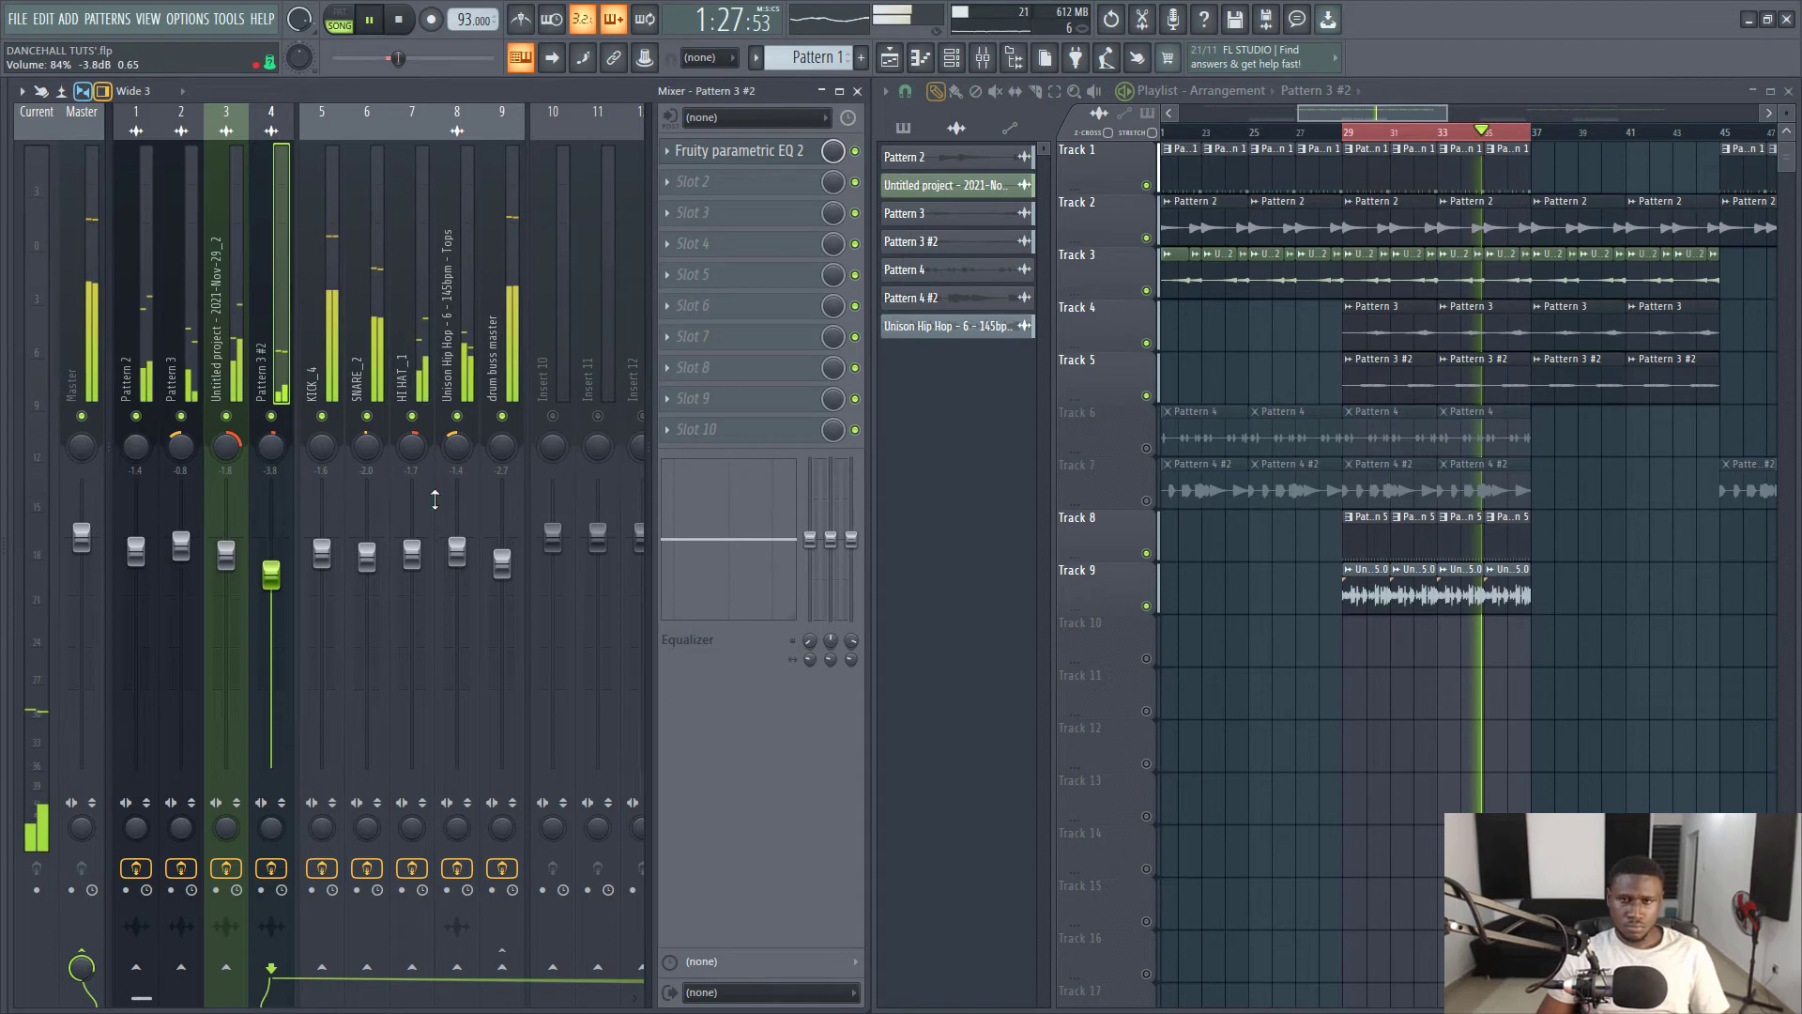
key(space)
Unmute playlist Track 6, route the Pattern 4 audio to mixer insert 11 and move that mixer track to position 4.
click(1146, 449)
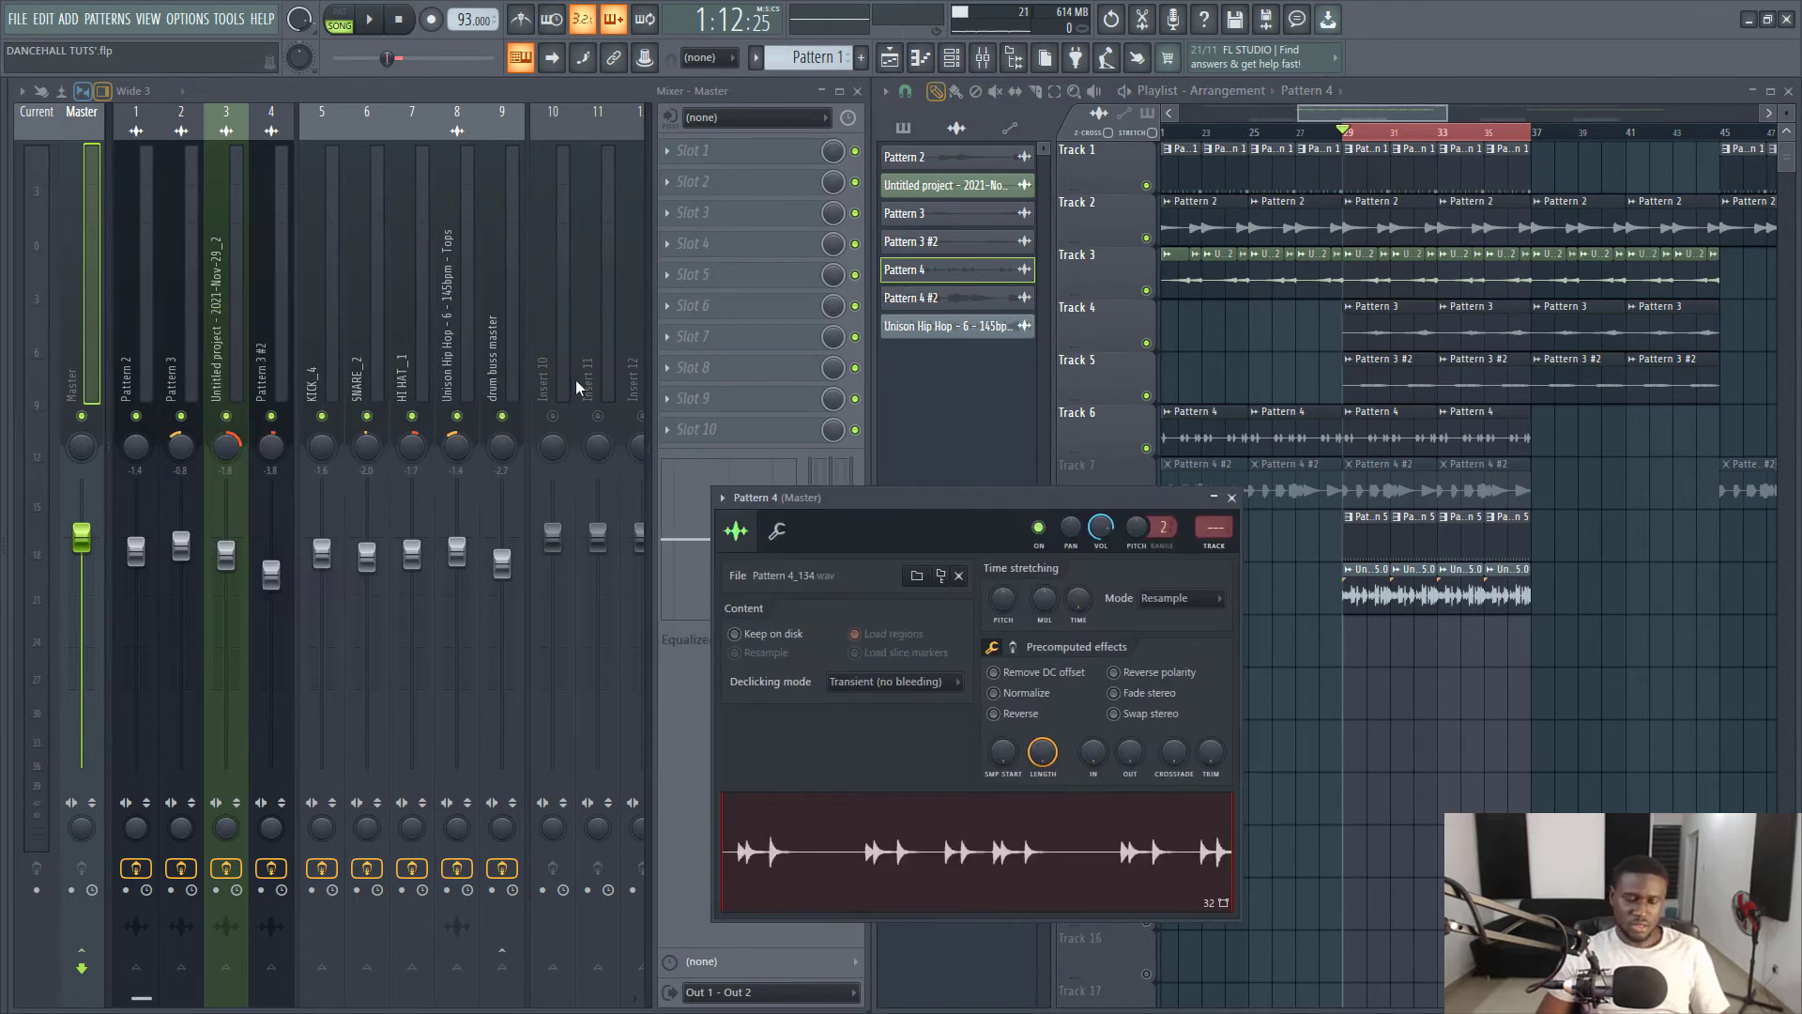
click(576, 379)
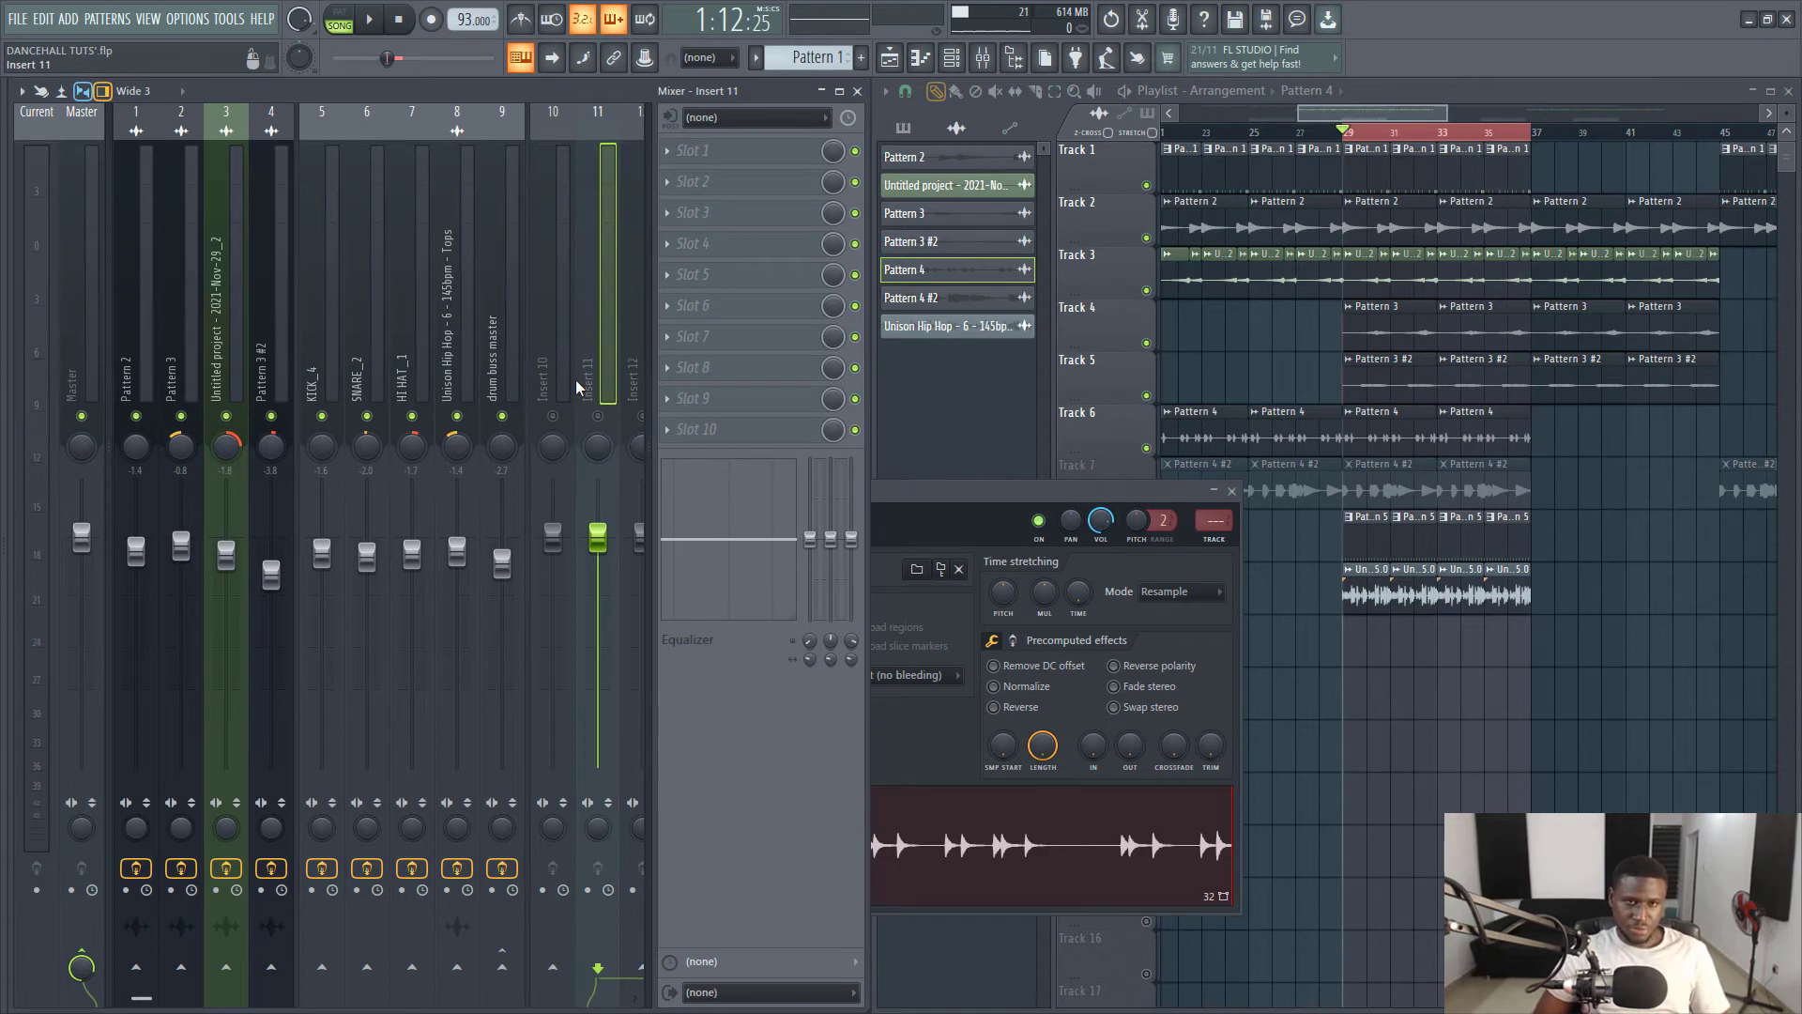
key(ctrl+l)
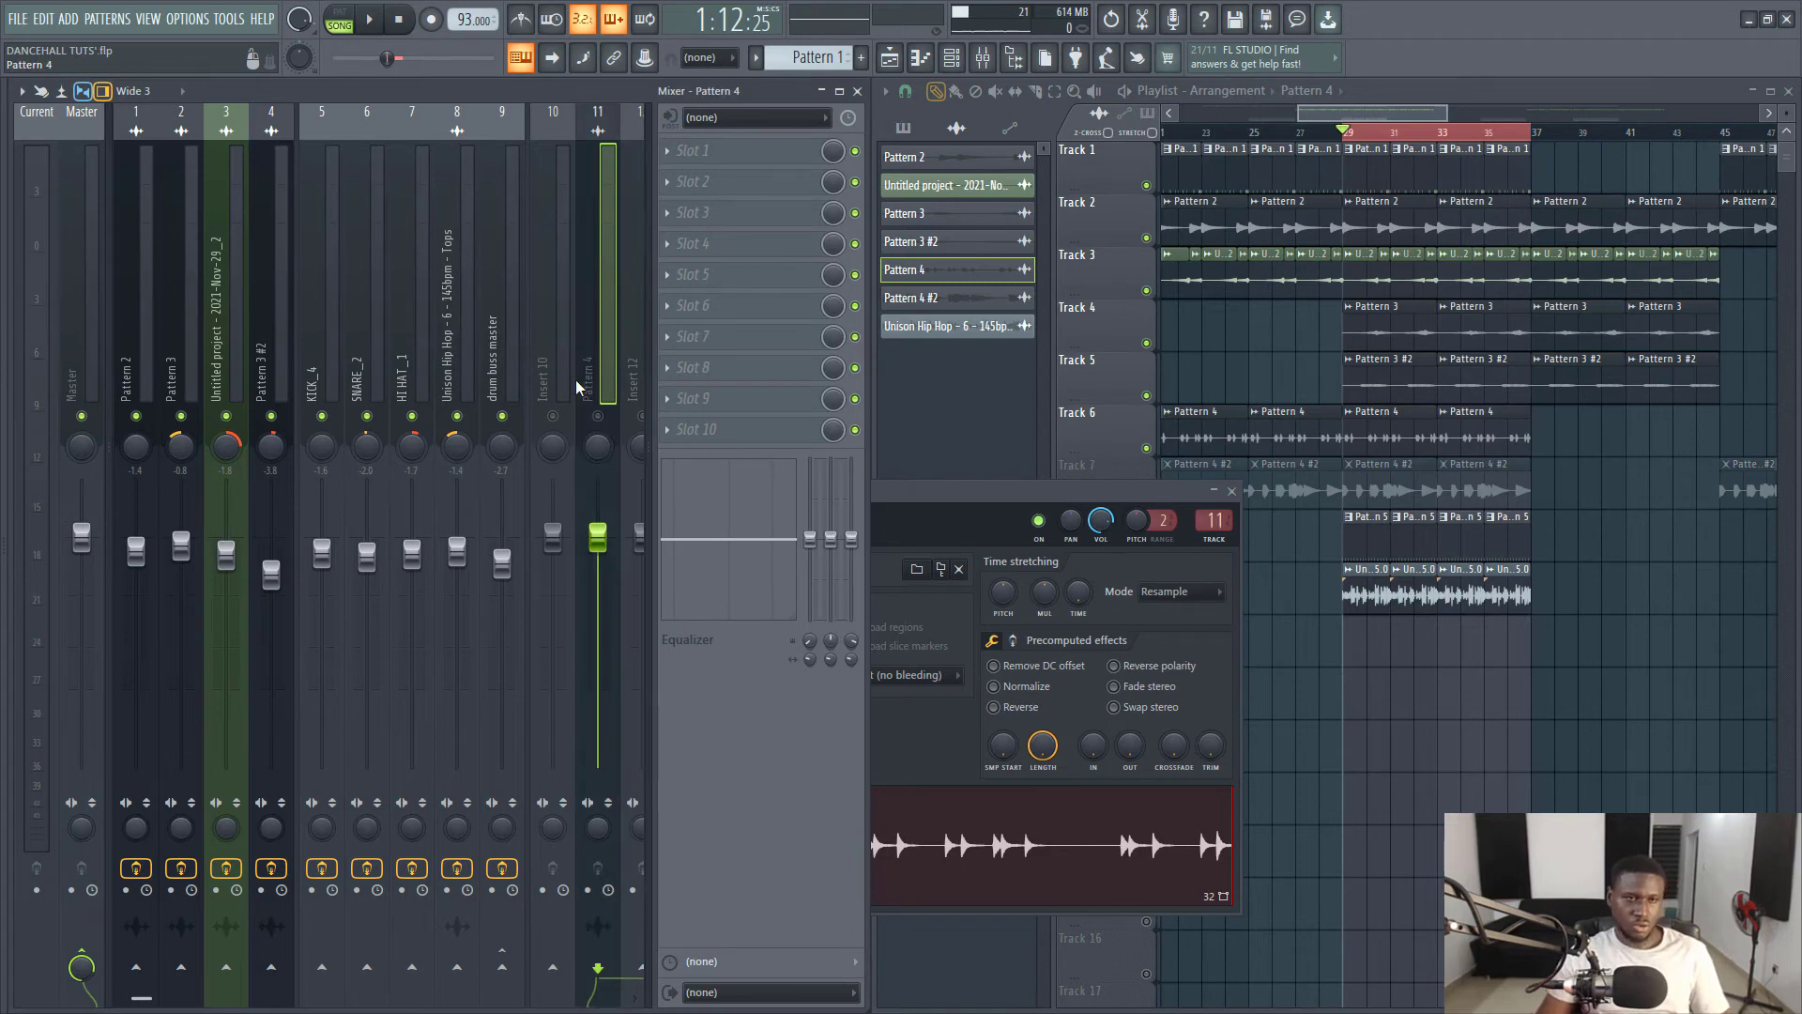
drag(577, 379, 280, 361)
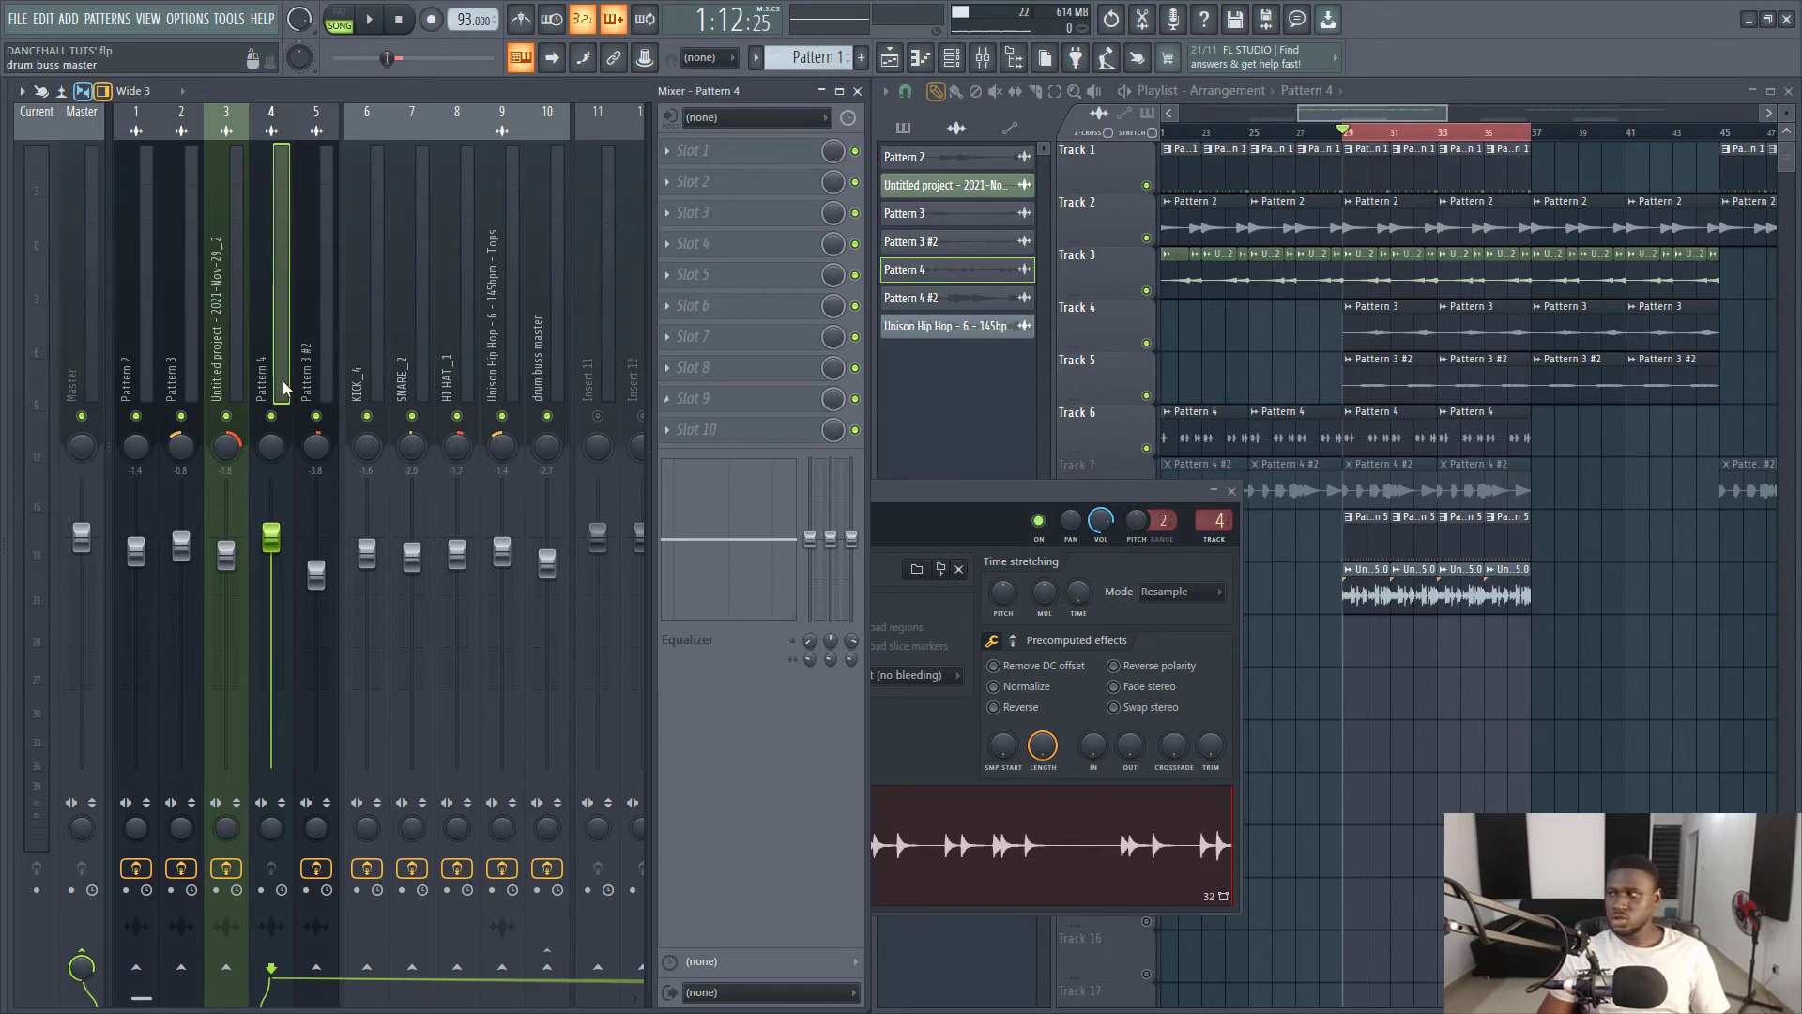
click(1231, 491)
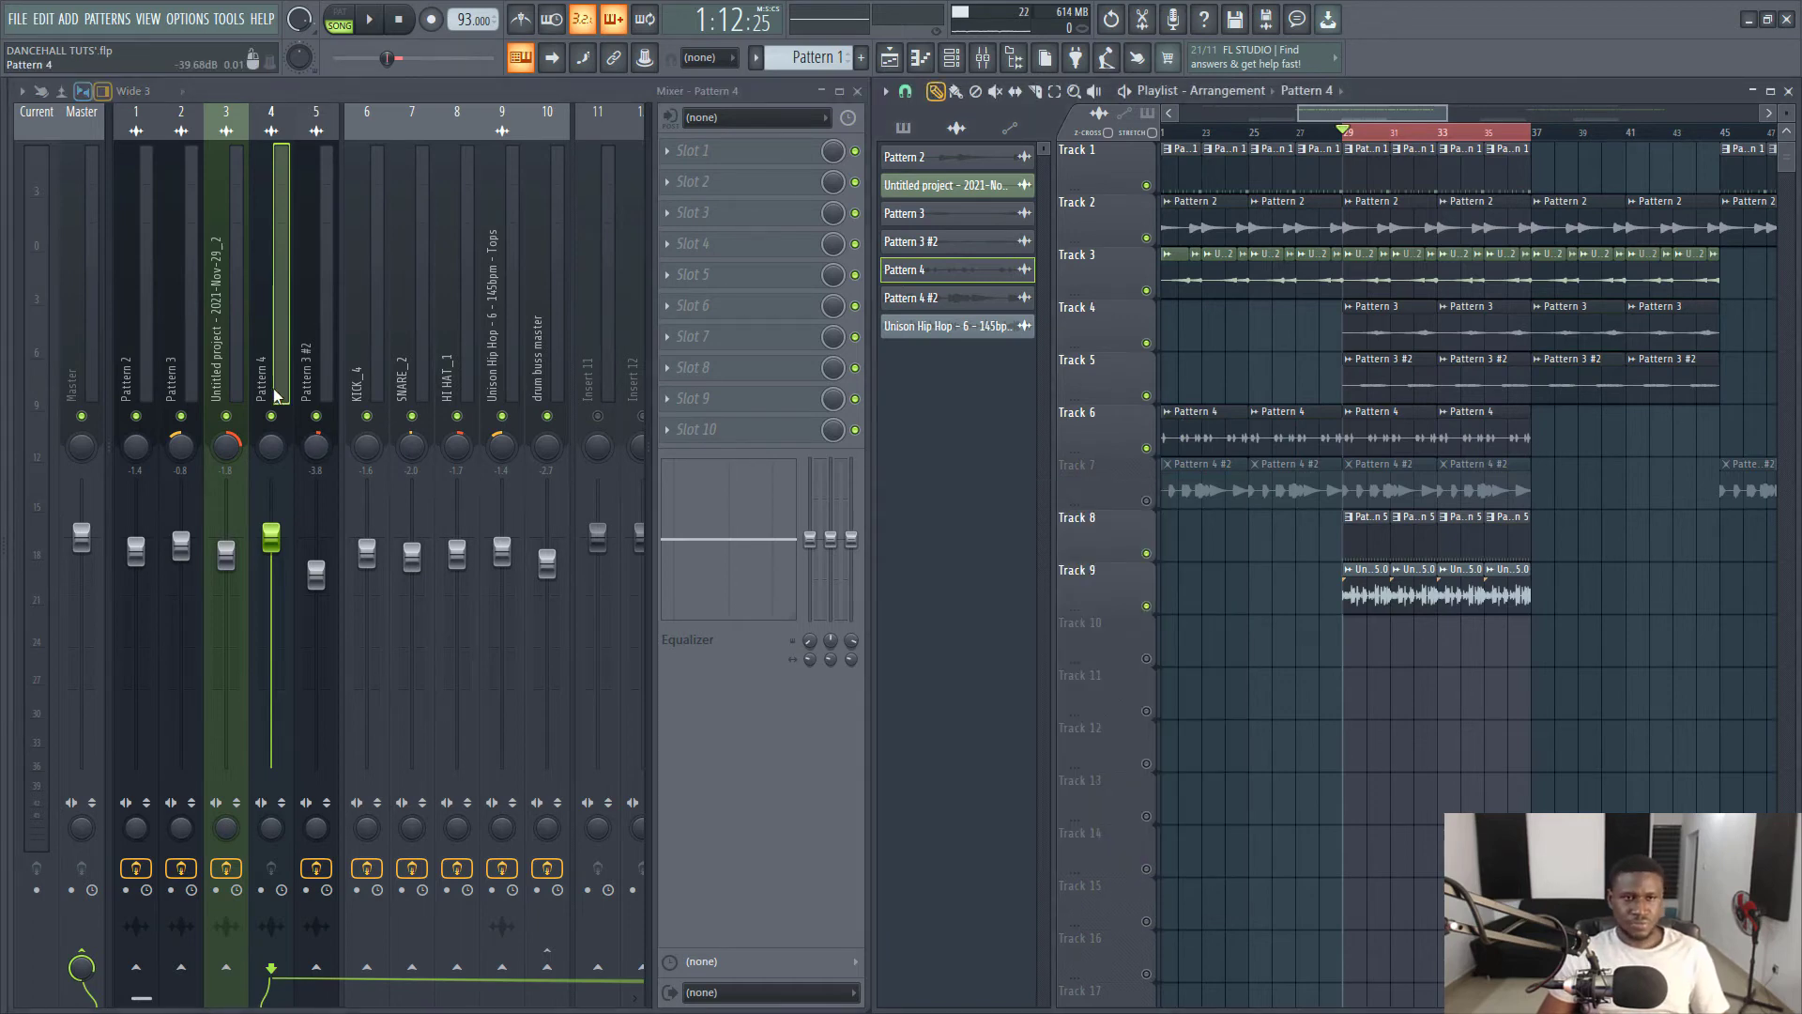
Pan the Pattern 4 mixer track slightly to the left and lower its volume a little during playback.
key(space)
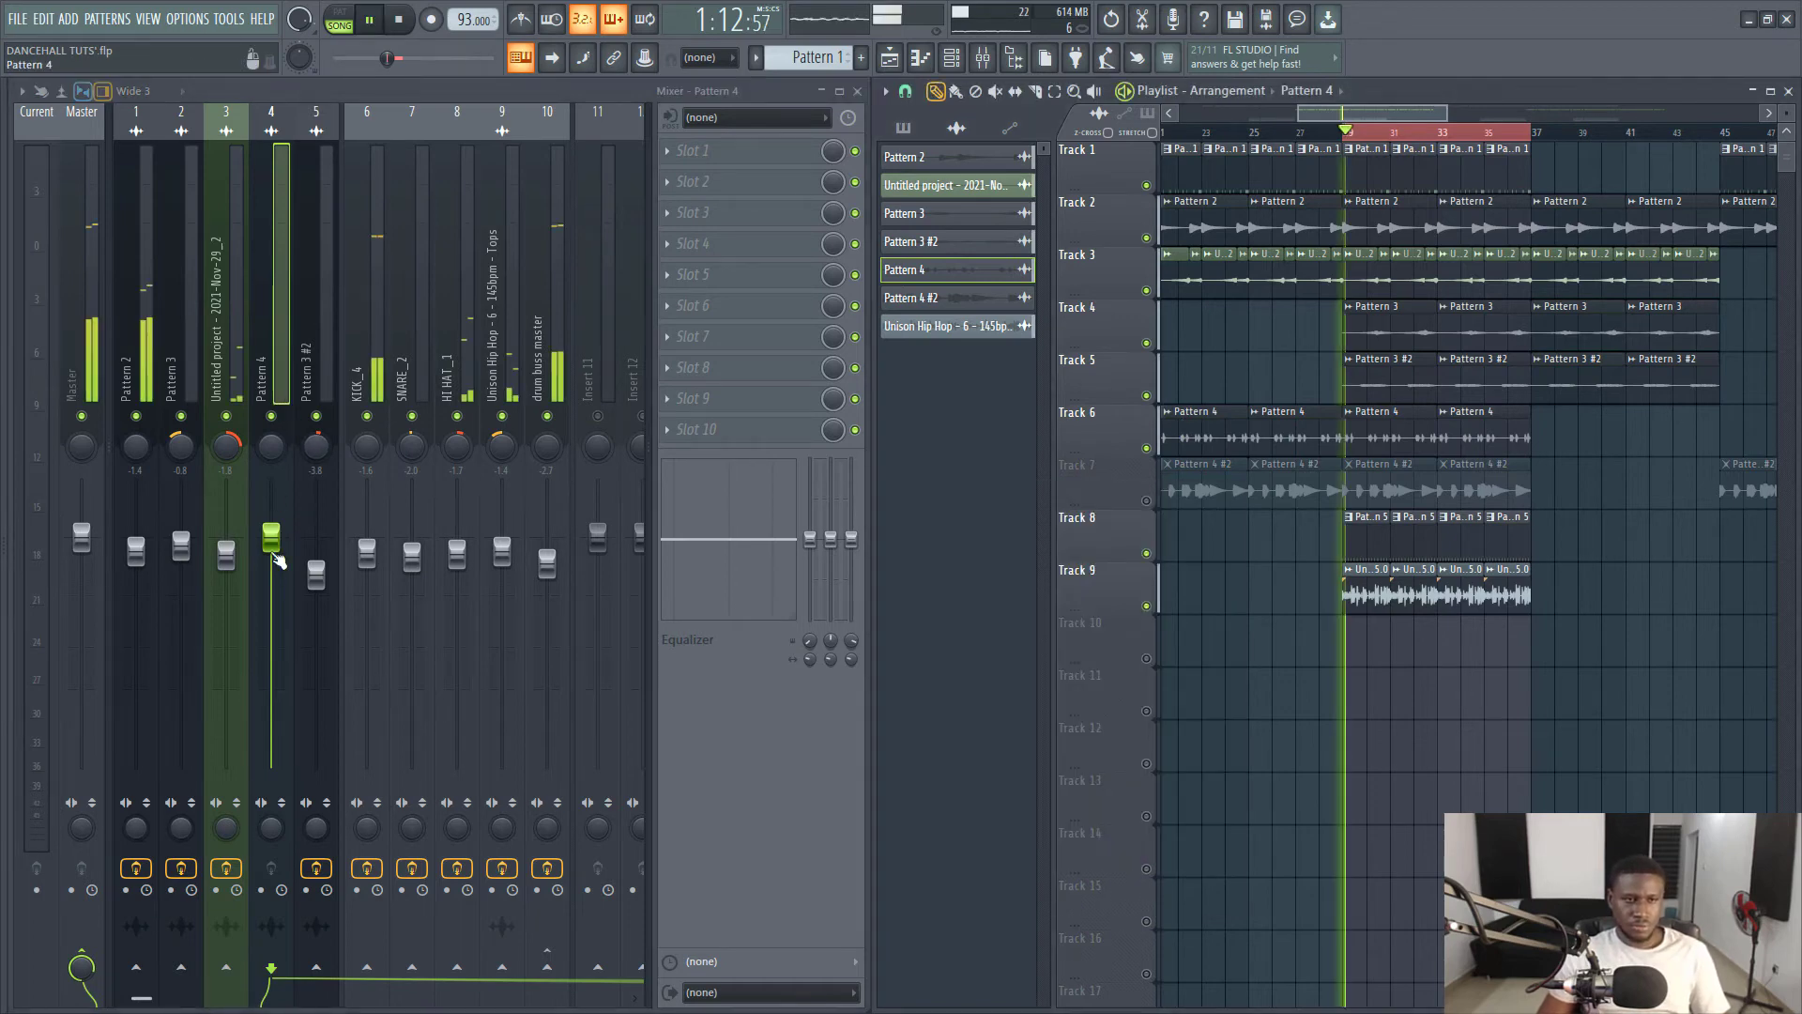
drag(257, 467, 259, 481)
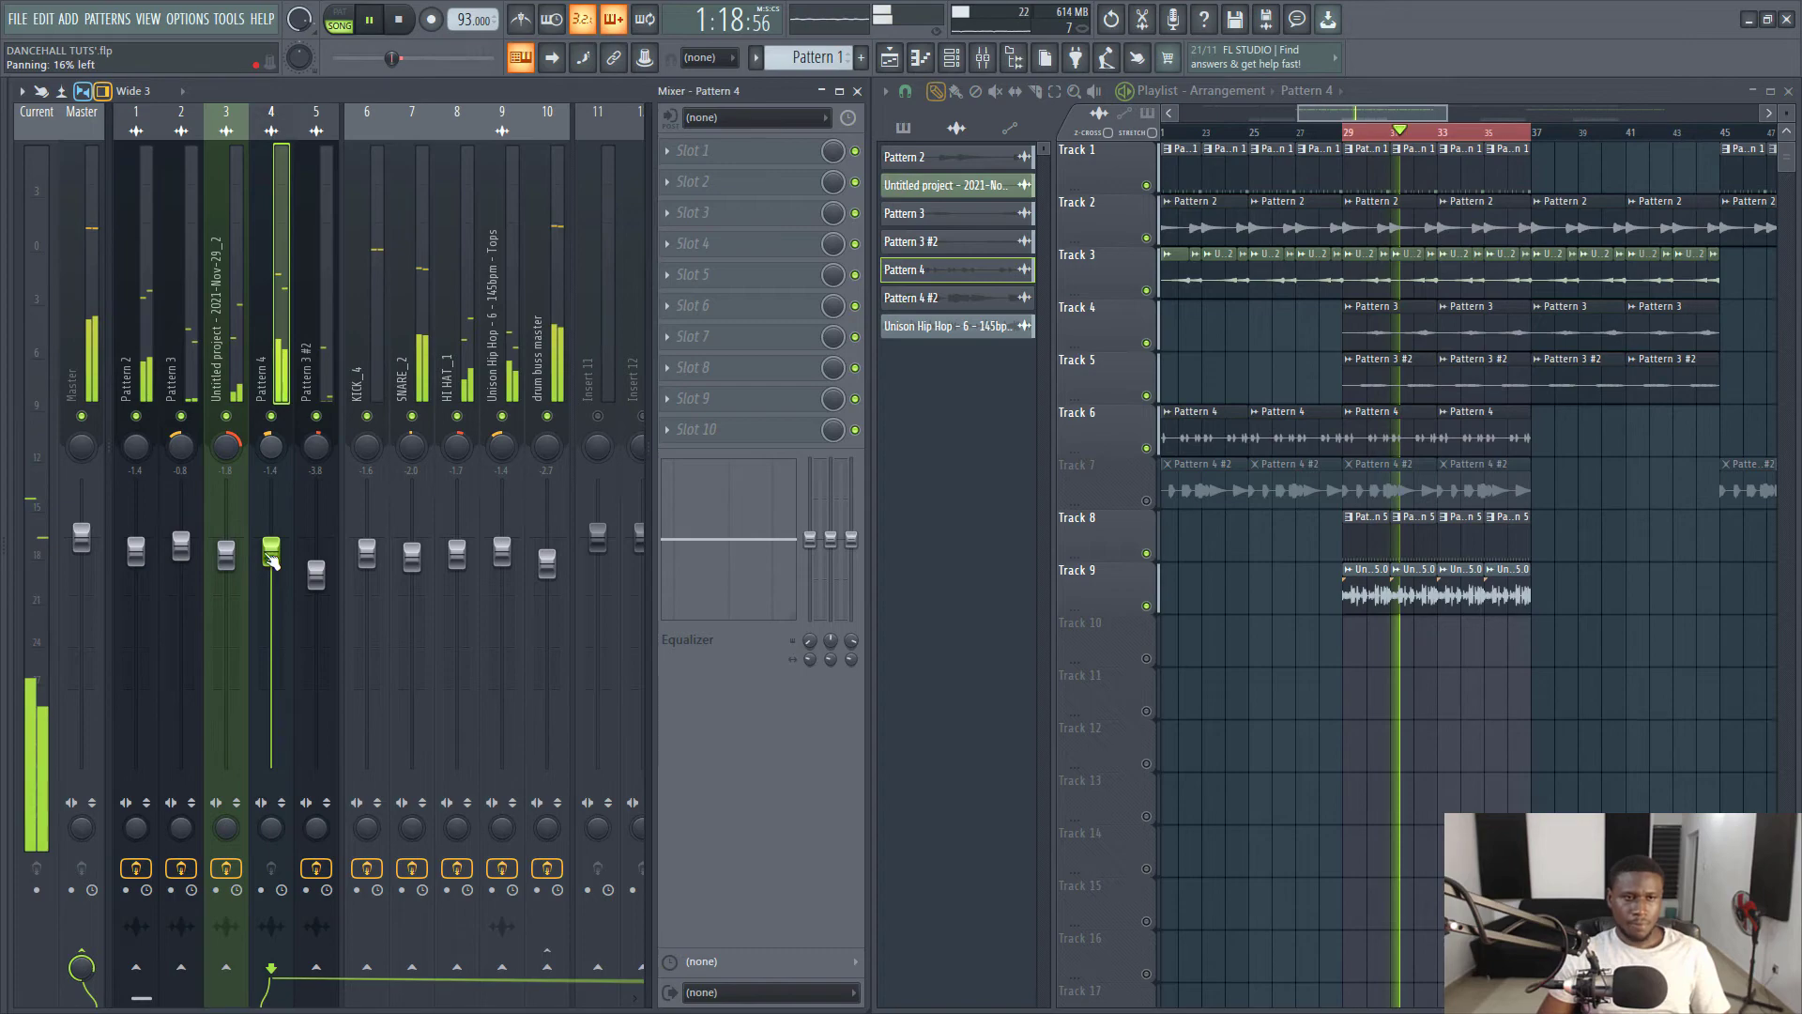
drag(271, 560, 272, 564)
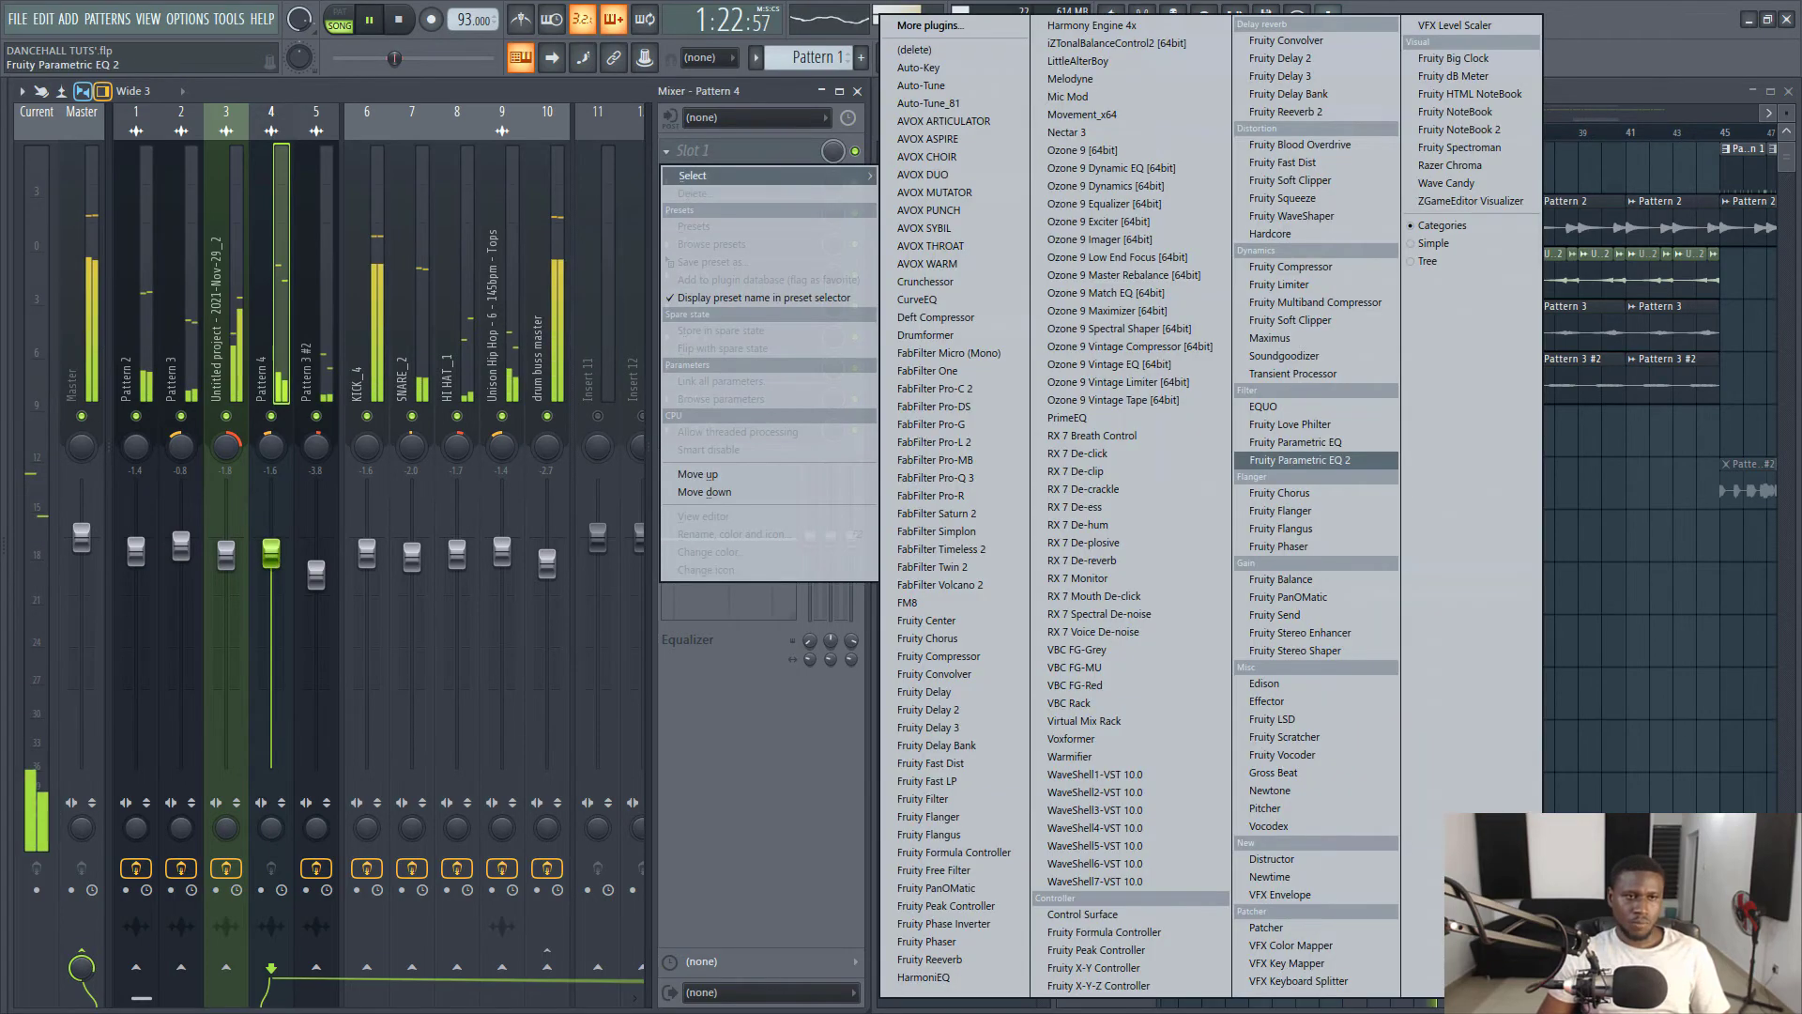
Add Fruity Parametric EQ 2 to slot 1 of the Pattern 4 track, cut the lows with band 1 and reduce the highs with band 7.
click(1300, 460)
drag(105, 328, 149, 406)
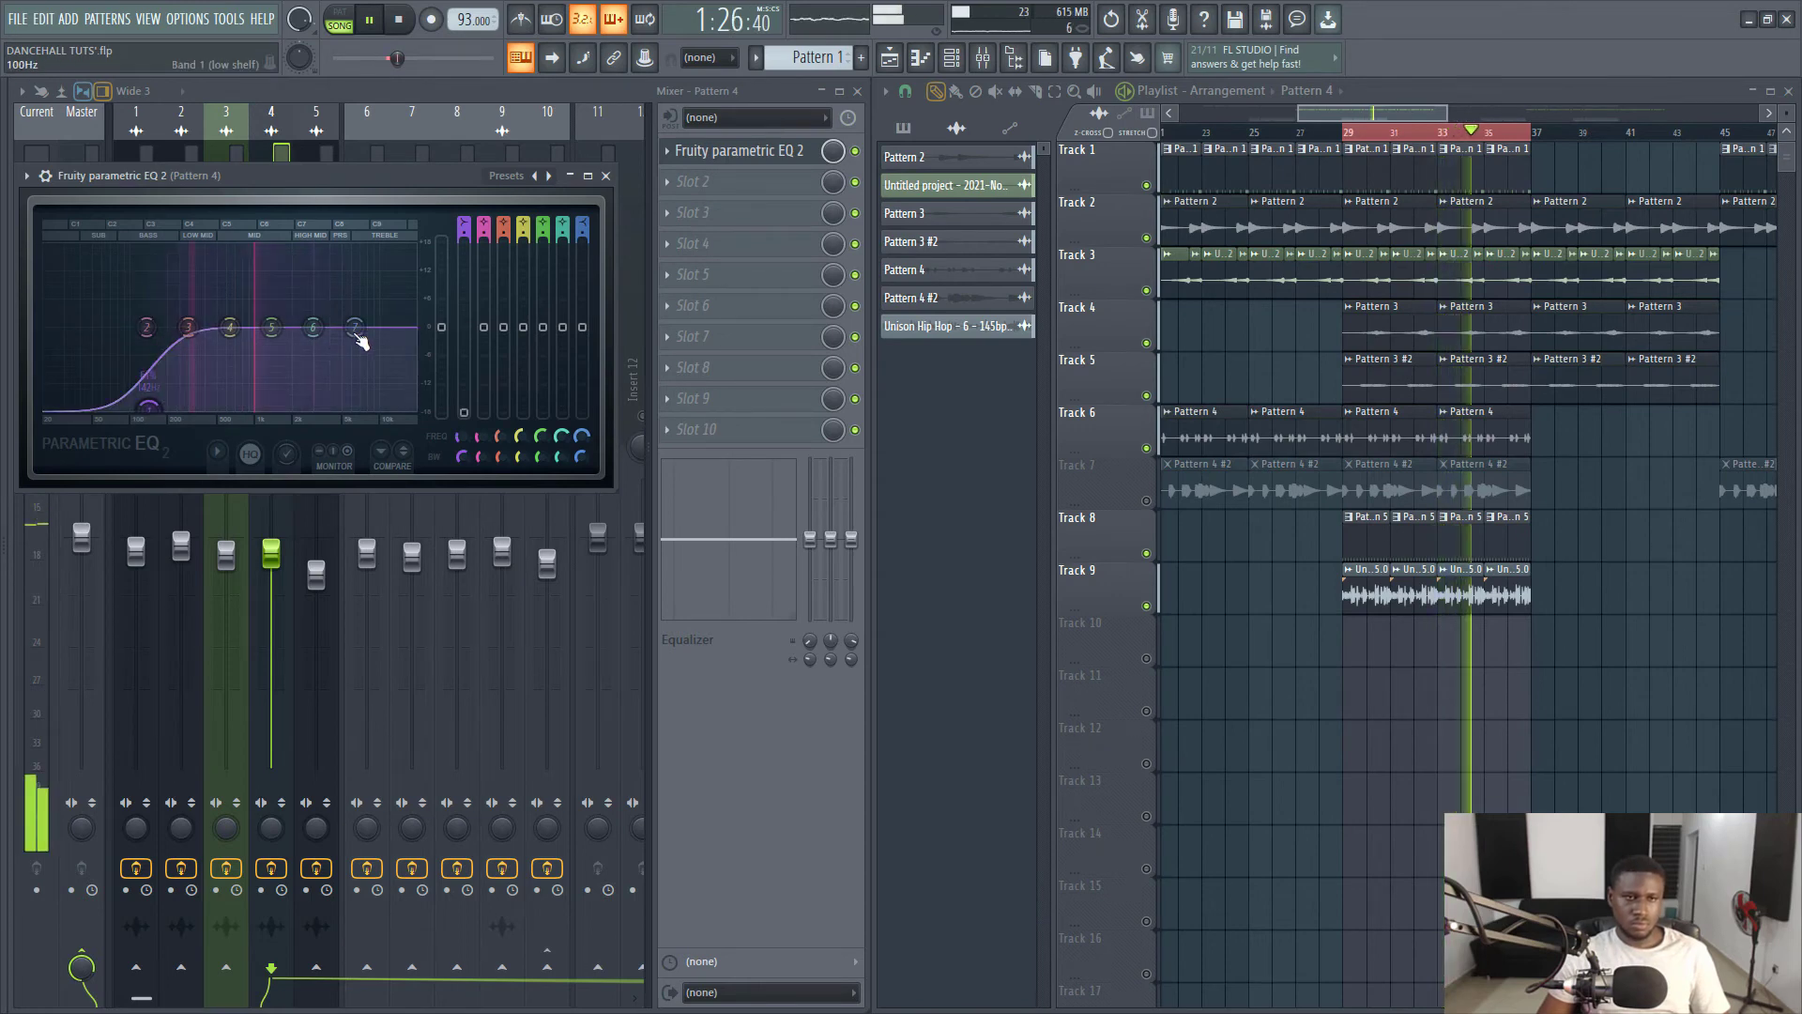
drag(148, 409, 130, 407)
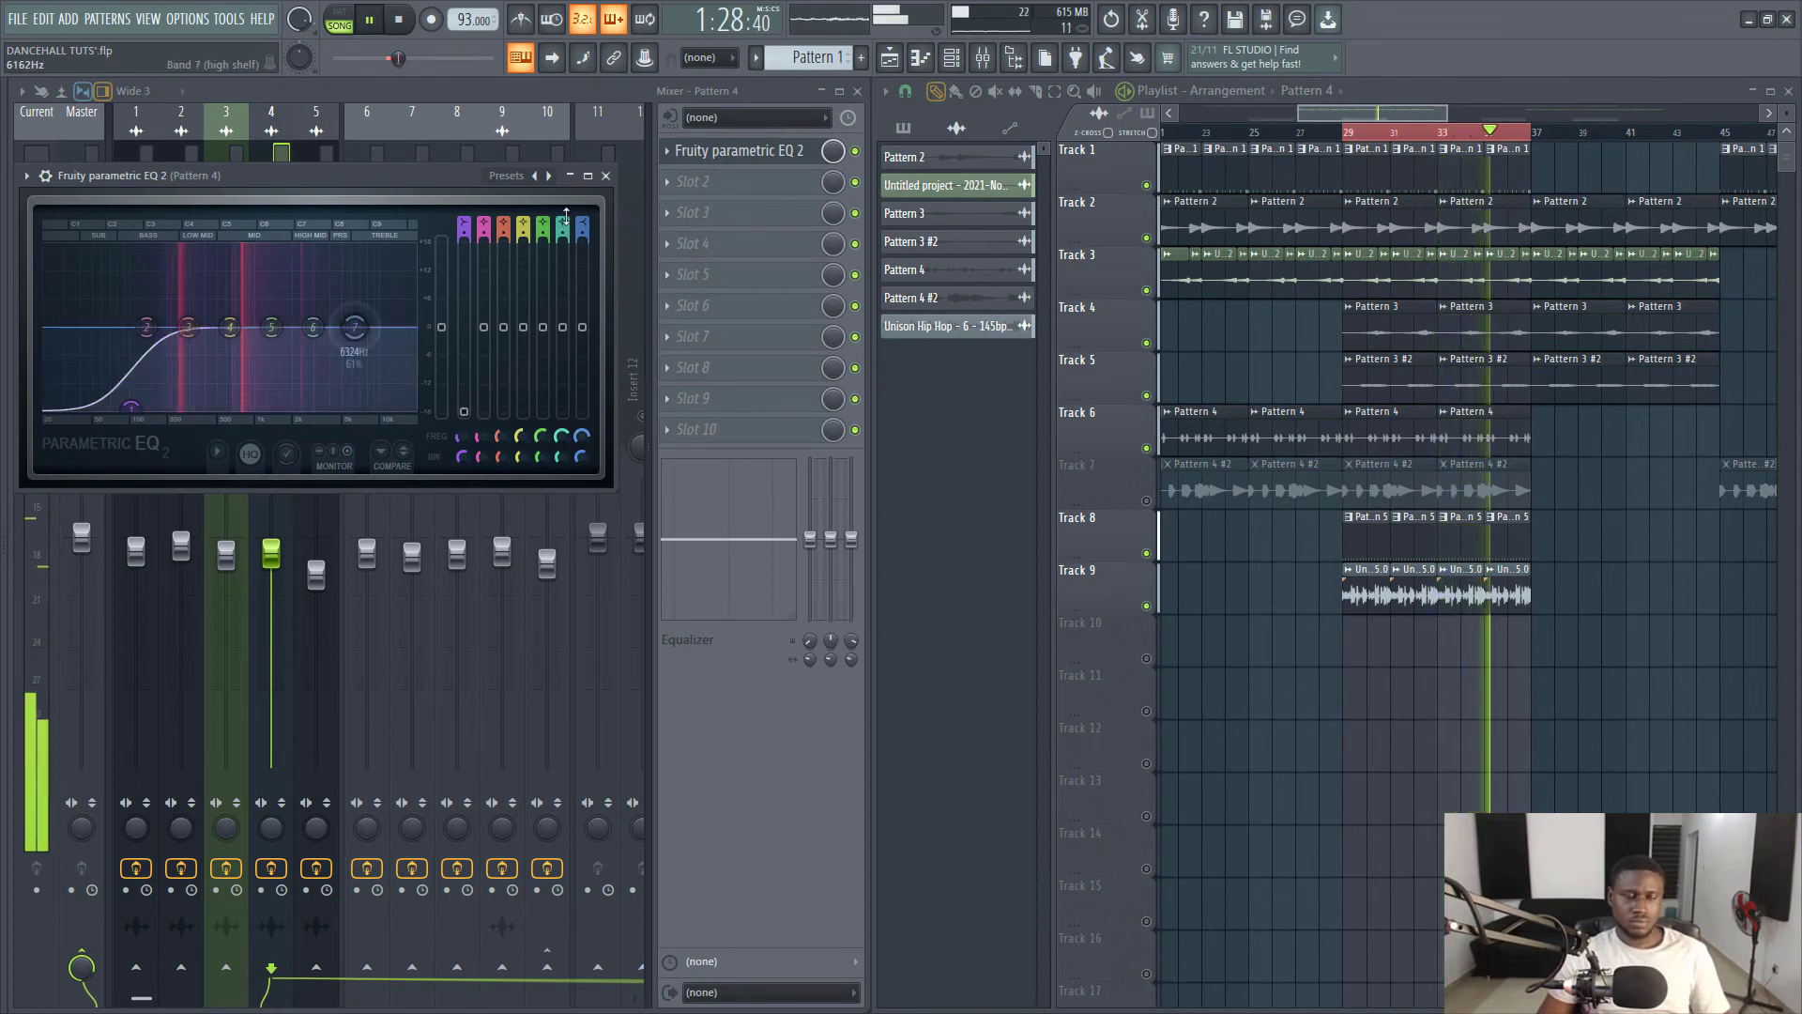
drag(355, 327, 327, 354)
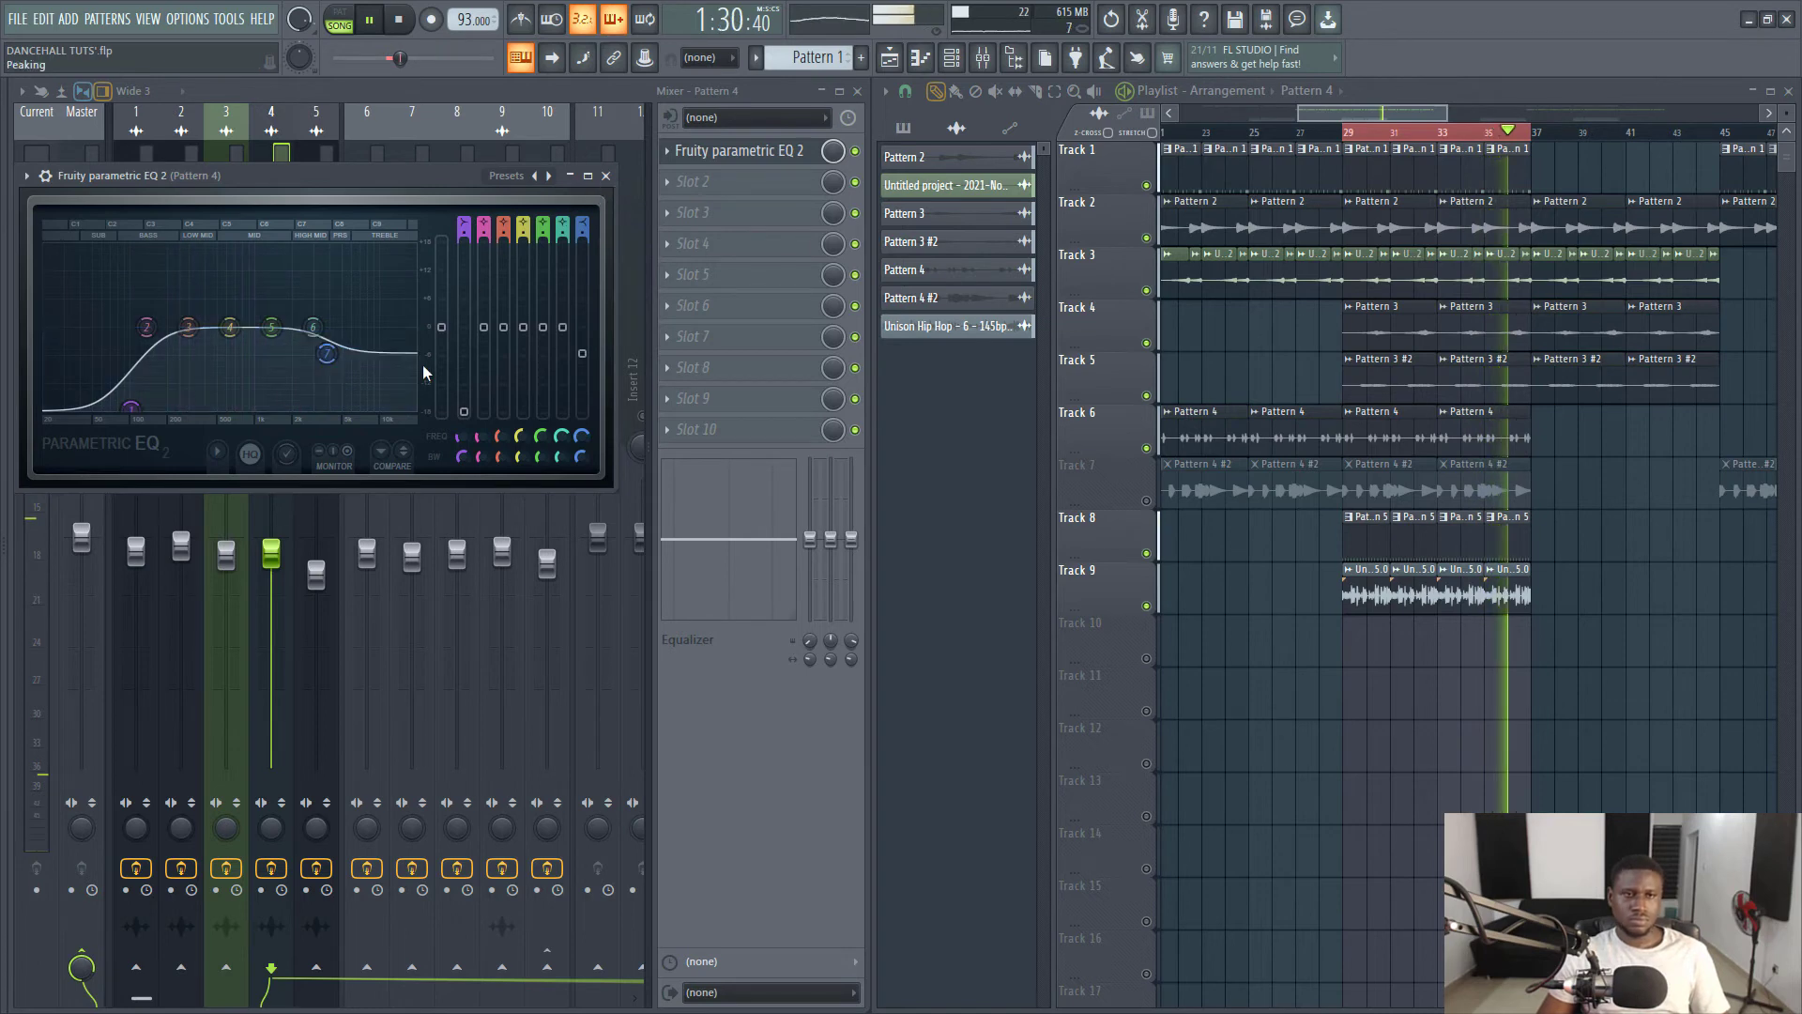
key(Escape)
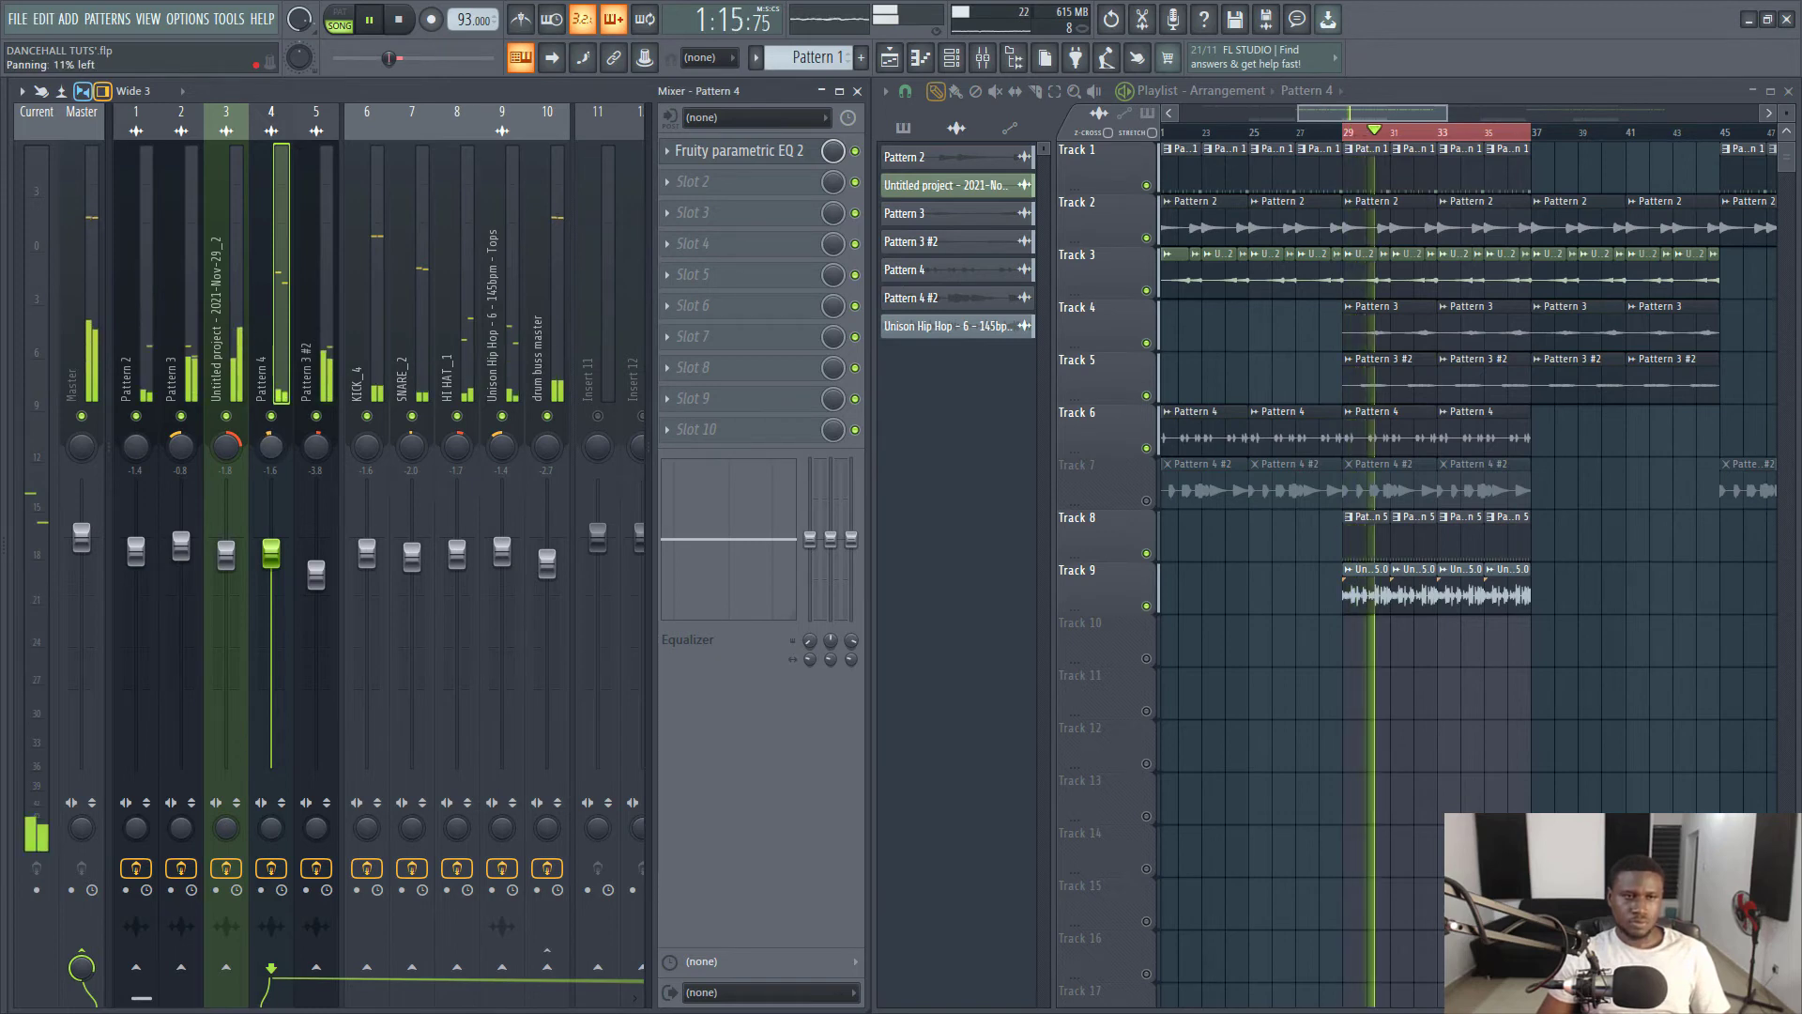
Lower the Pattern 4 track's volume to about -2.0 dB and the drum buss master's volume to about -3.4 dB during playback.
drag(264, 493, 275, 560)
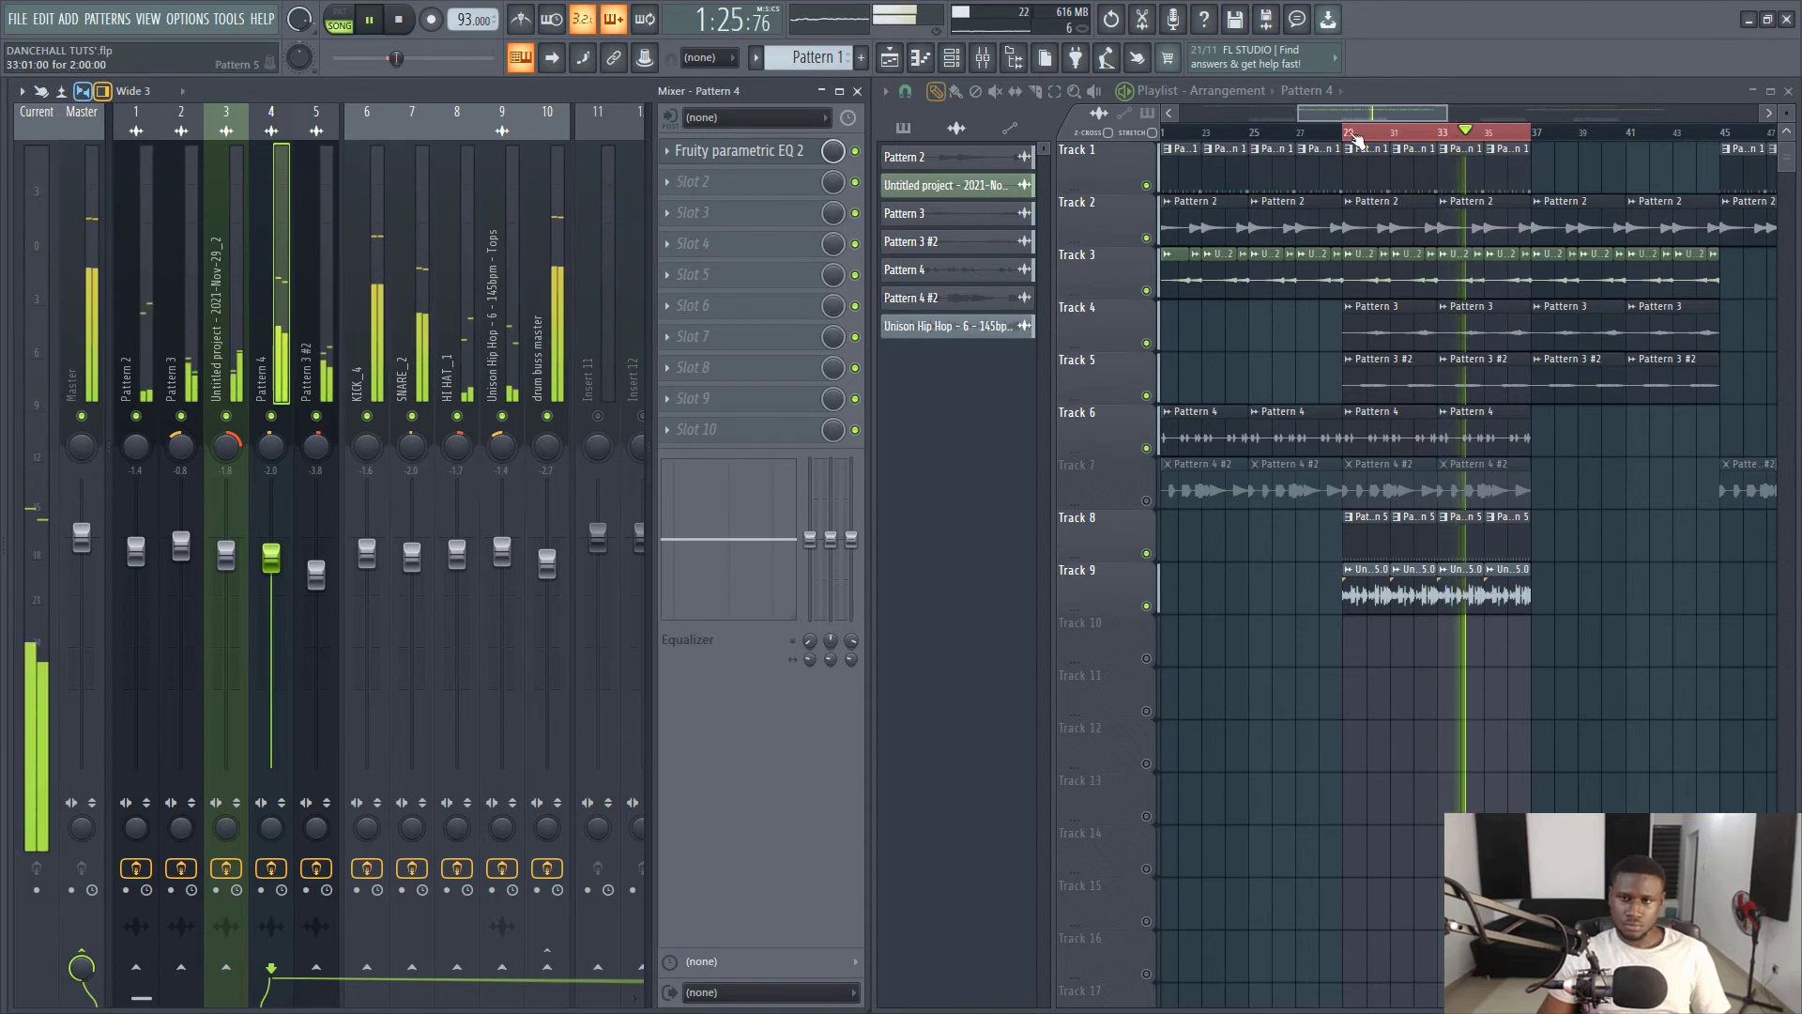
scroll(1357, 138, down, 2)
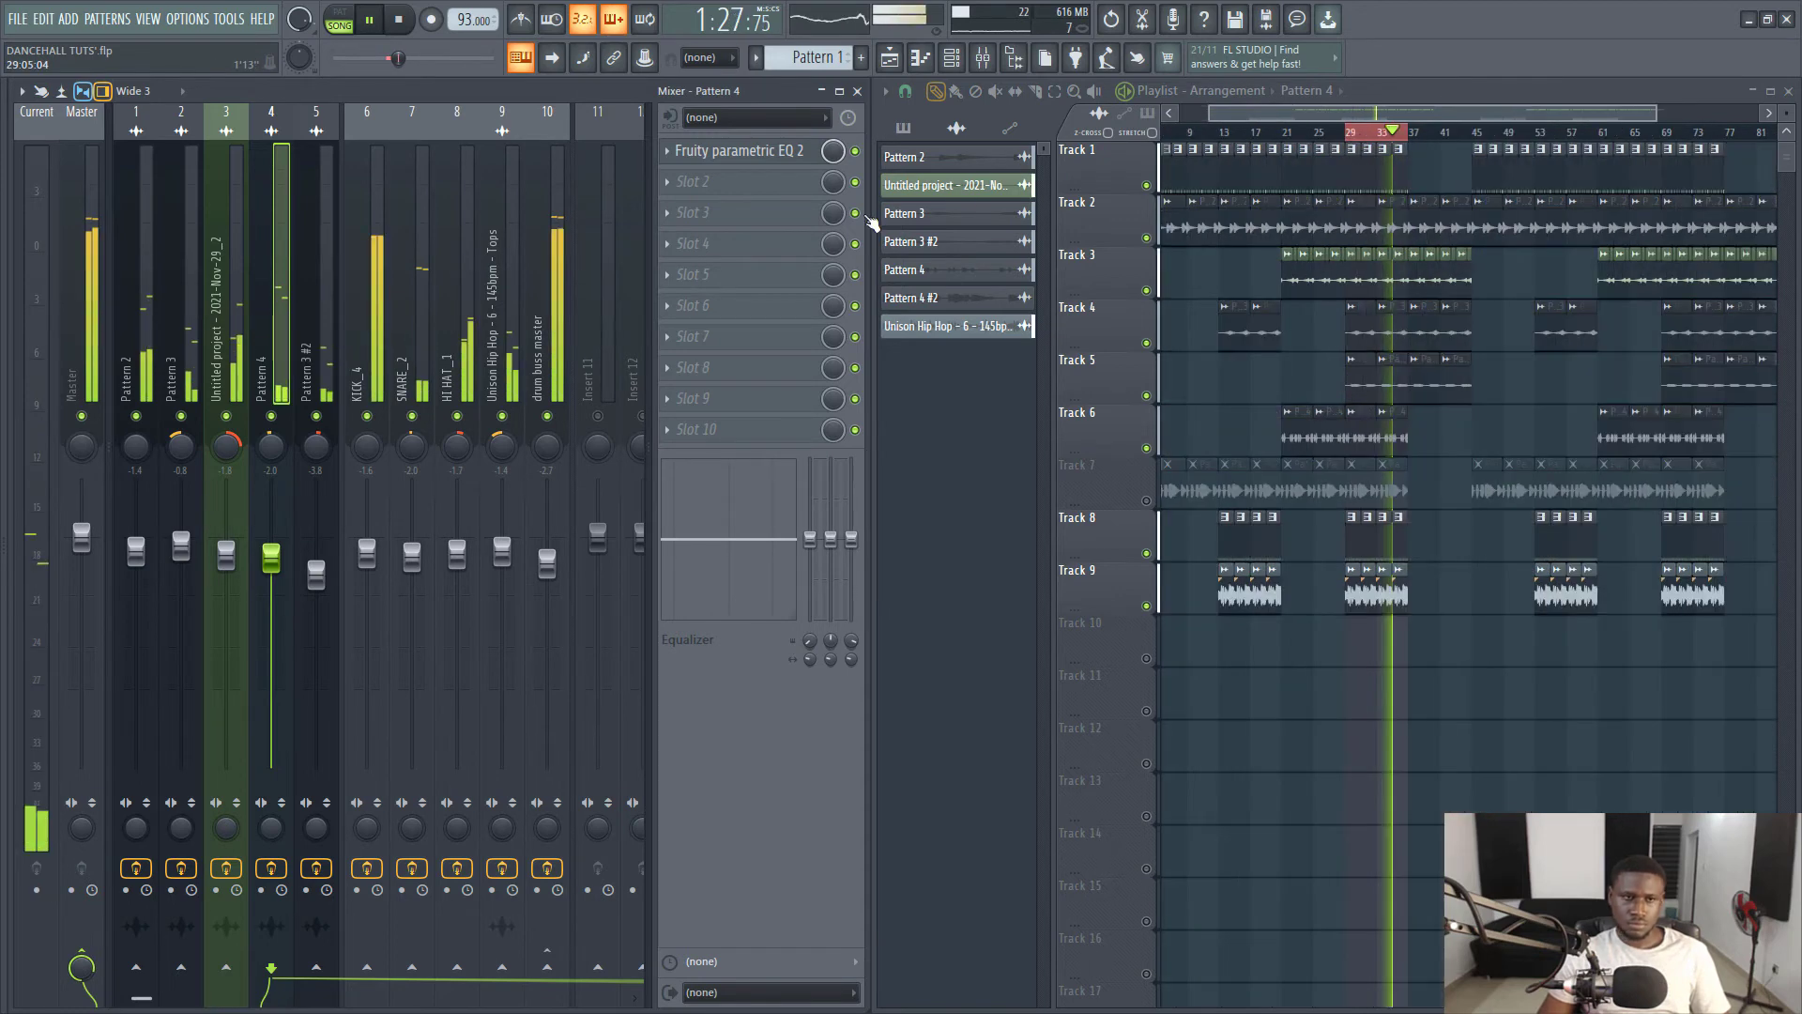
scroll(1356, 138, up, 2)
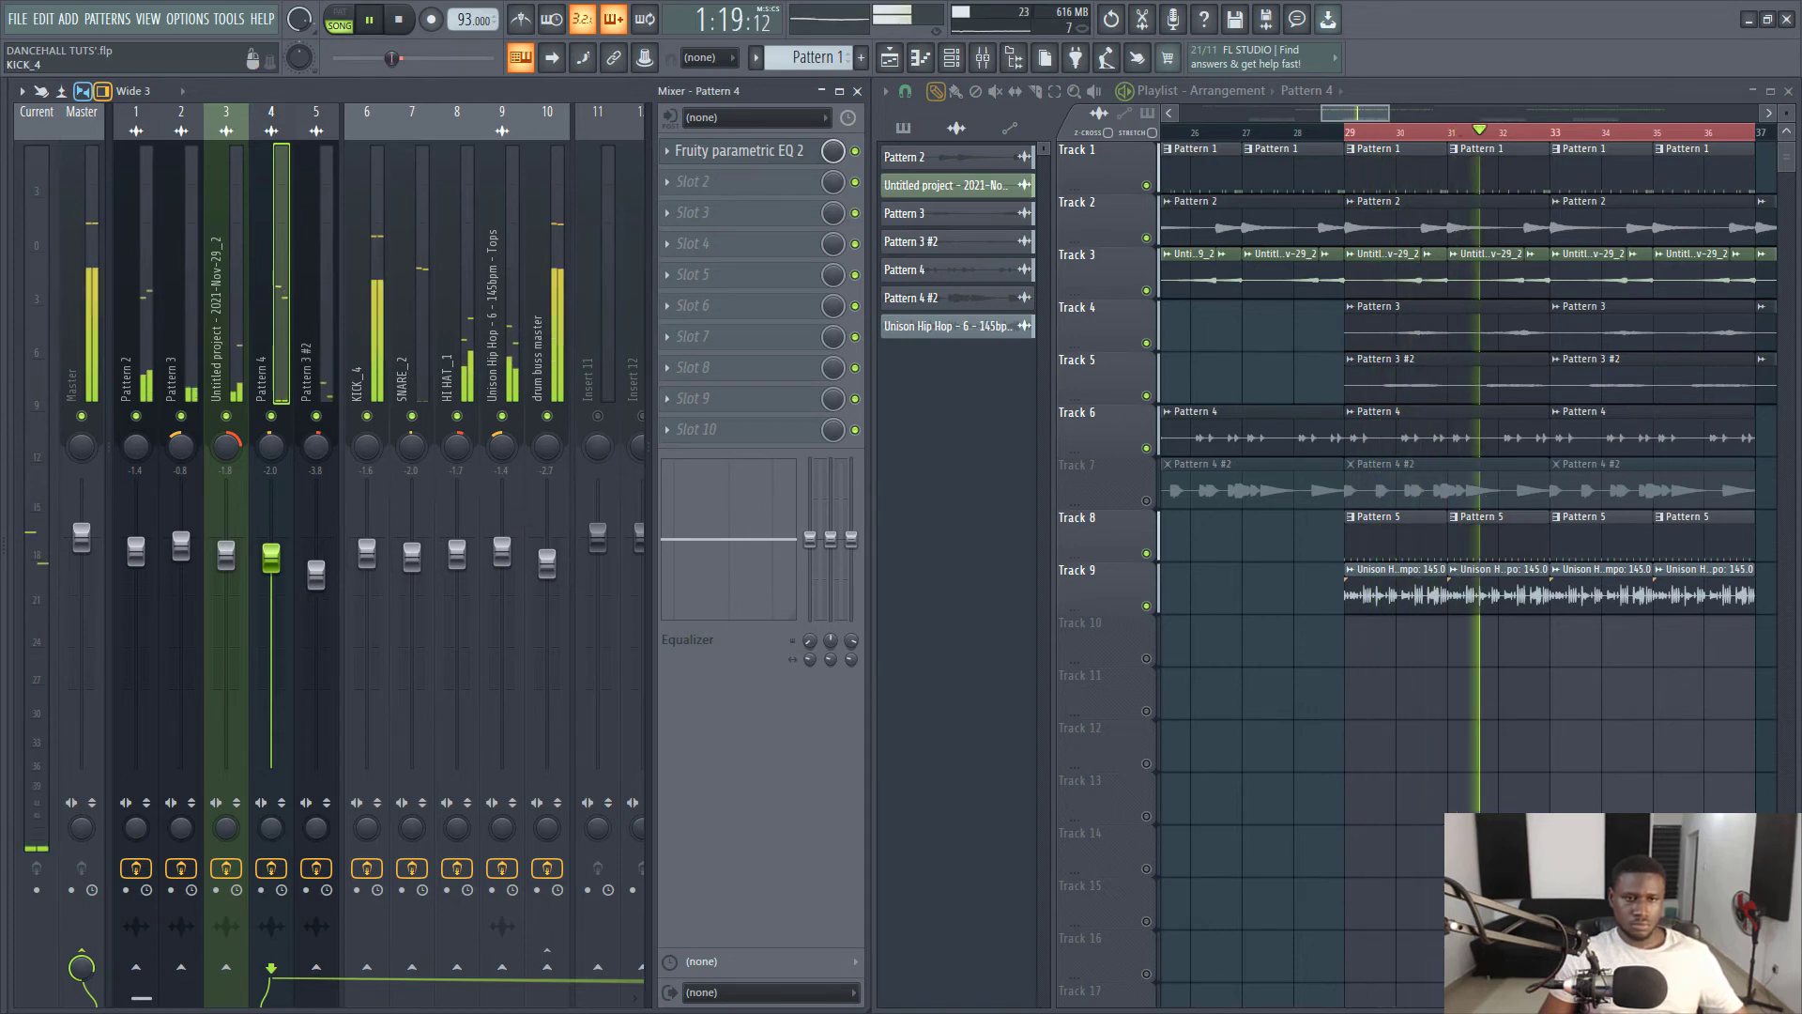
drag(547, 564, 547, 571)
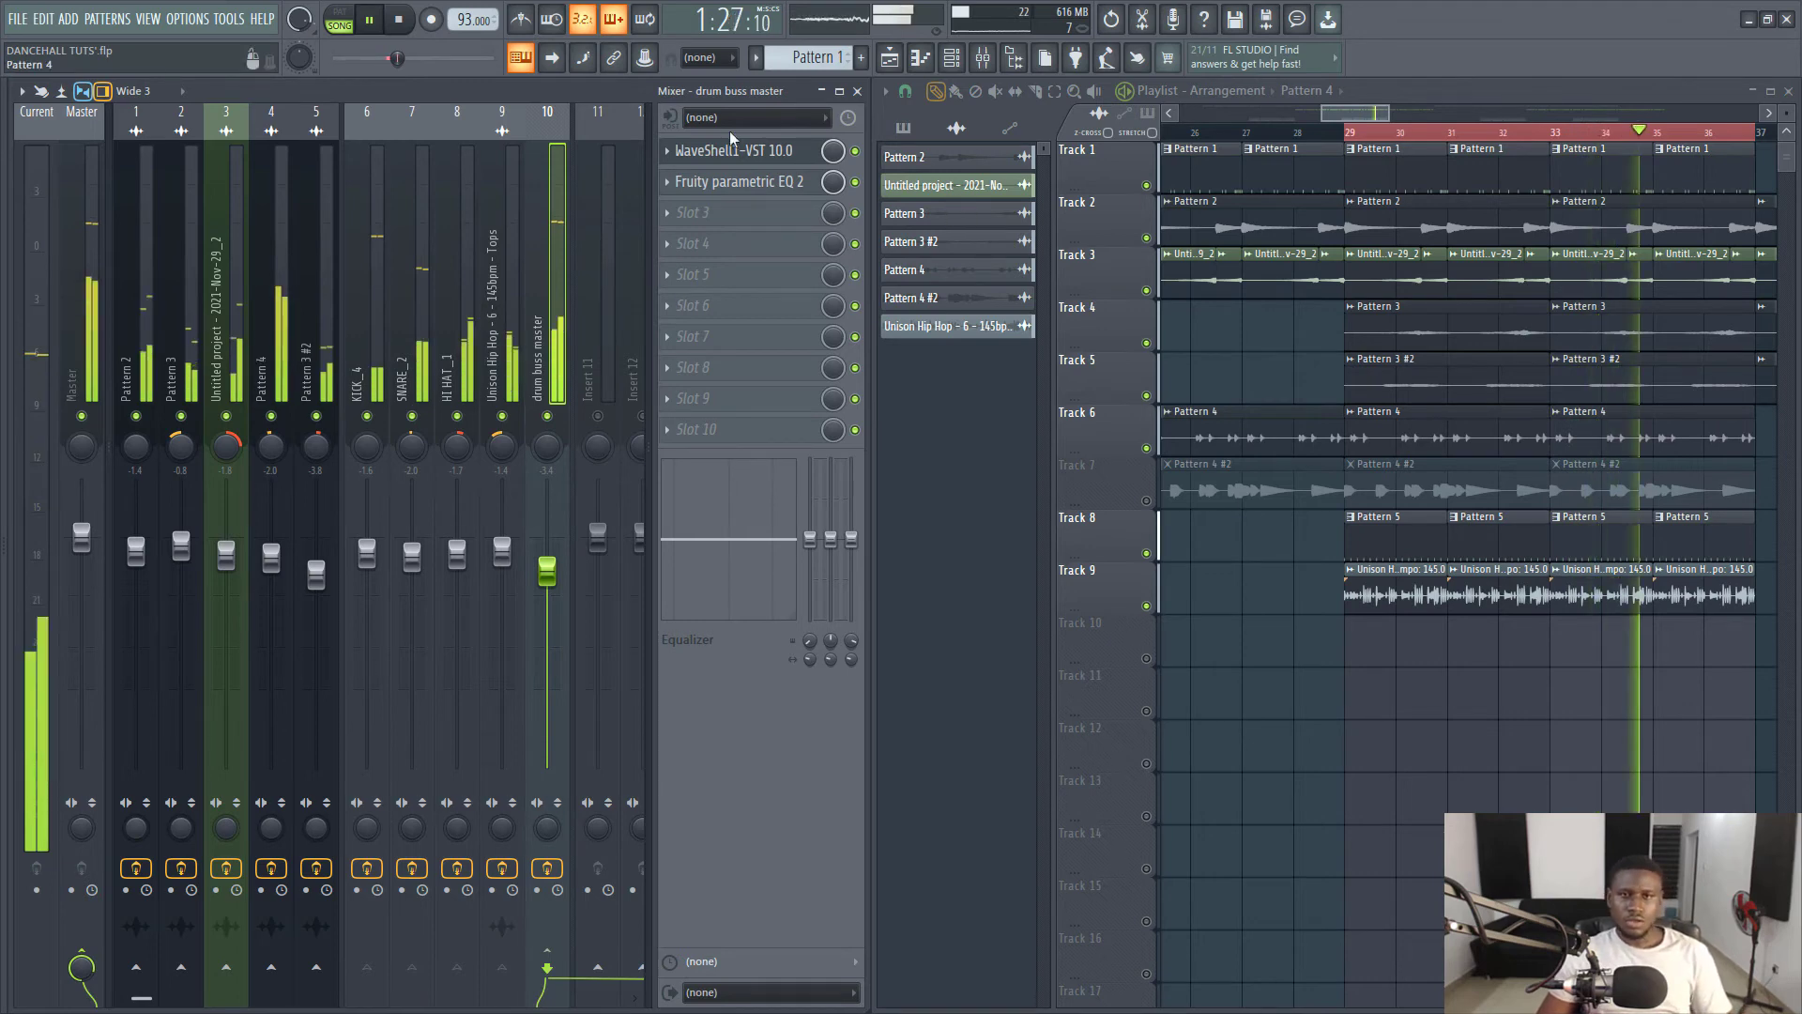
key(space)
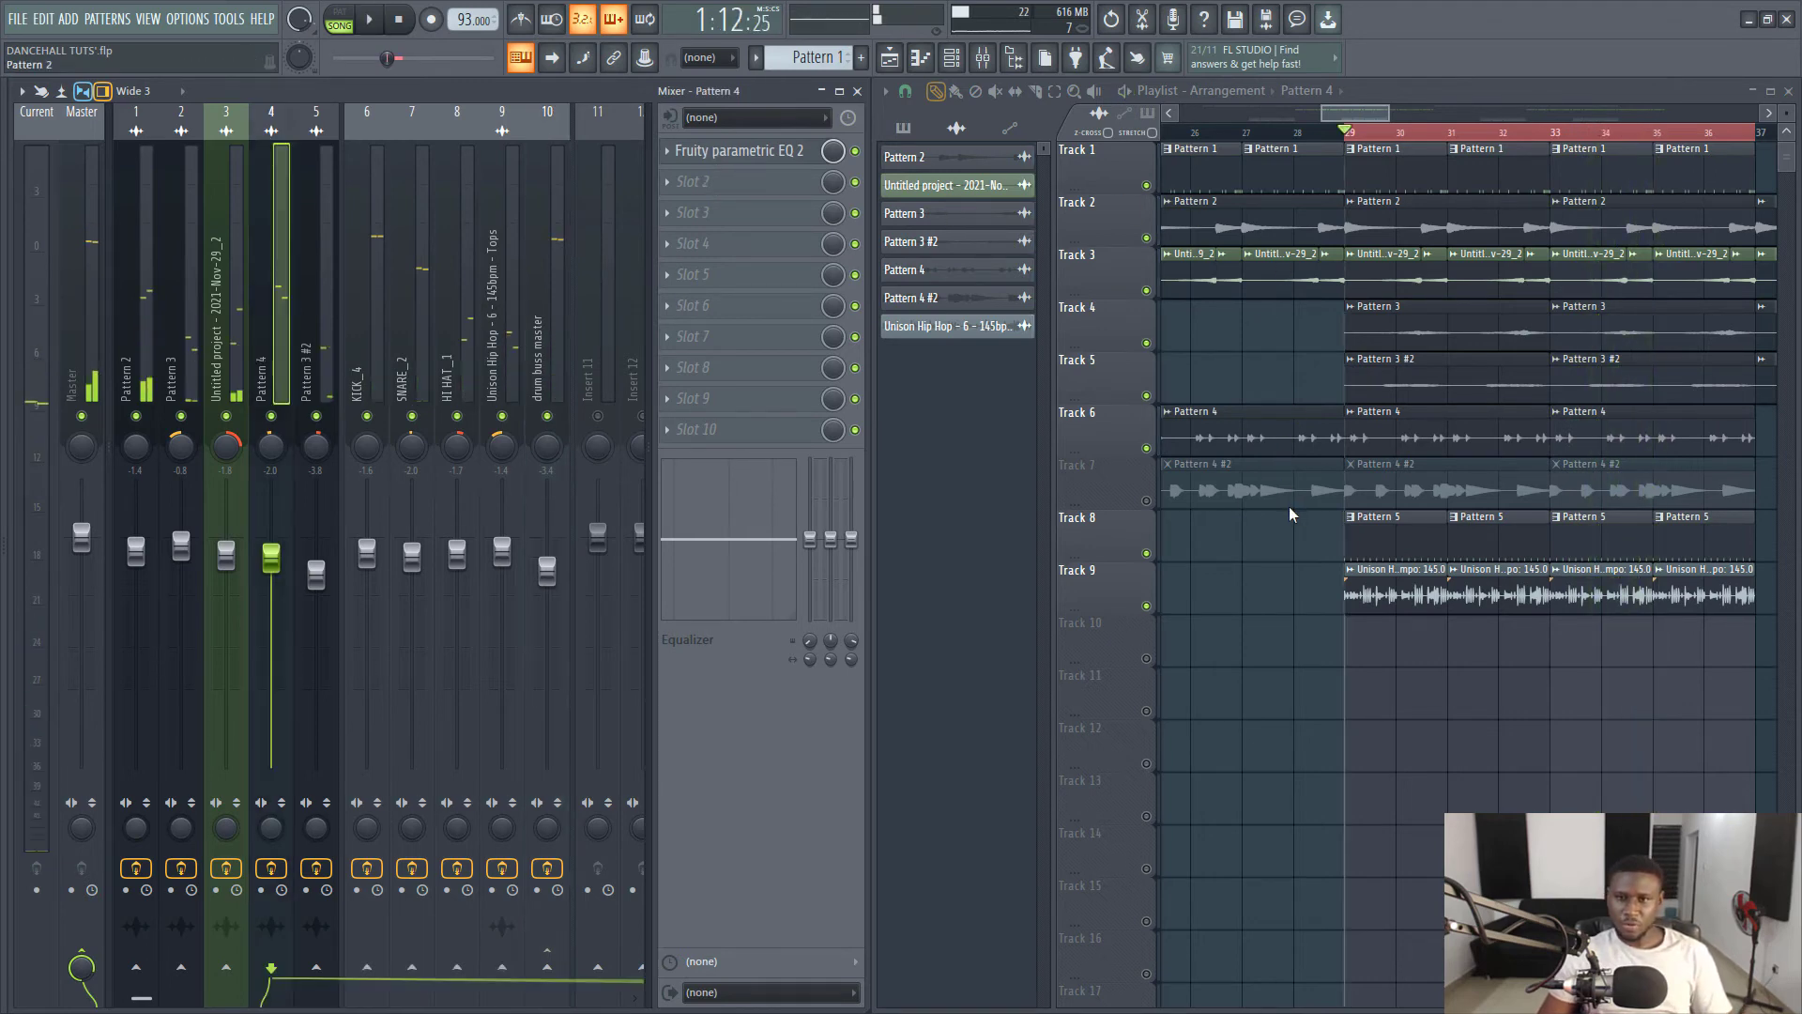
Add Fruity Reeverb 2 to slot 2 of the Pattern 4 track with a larger room size and listen to it in the loop.
click(693, 181)
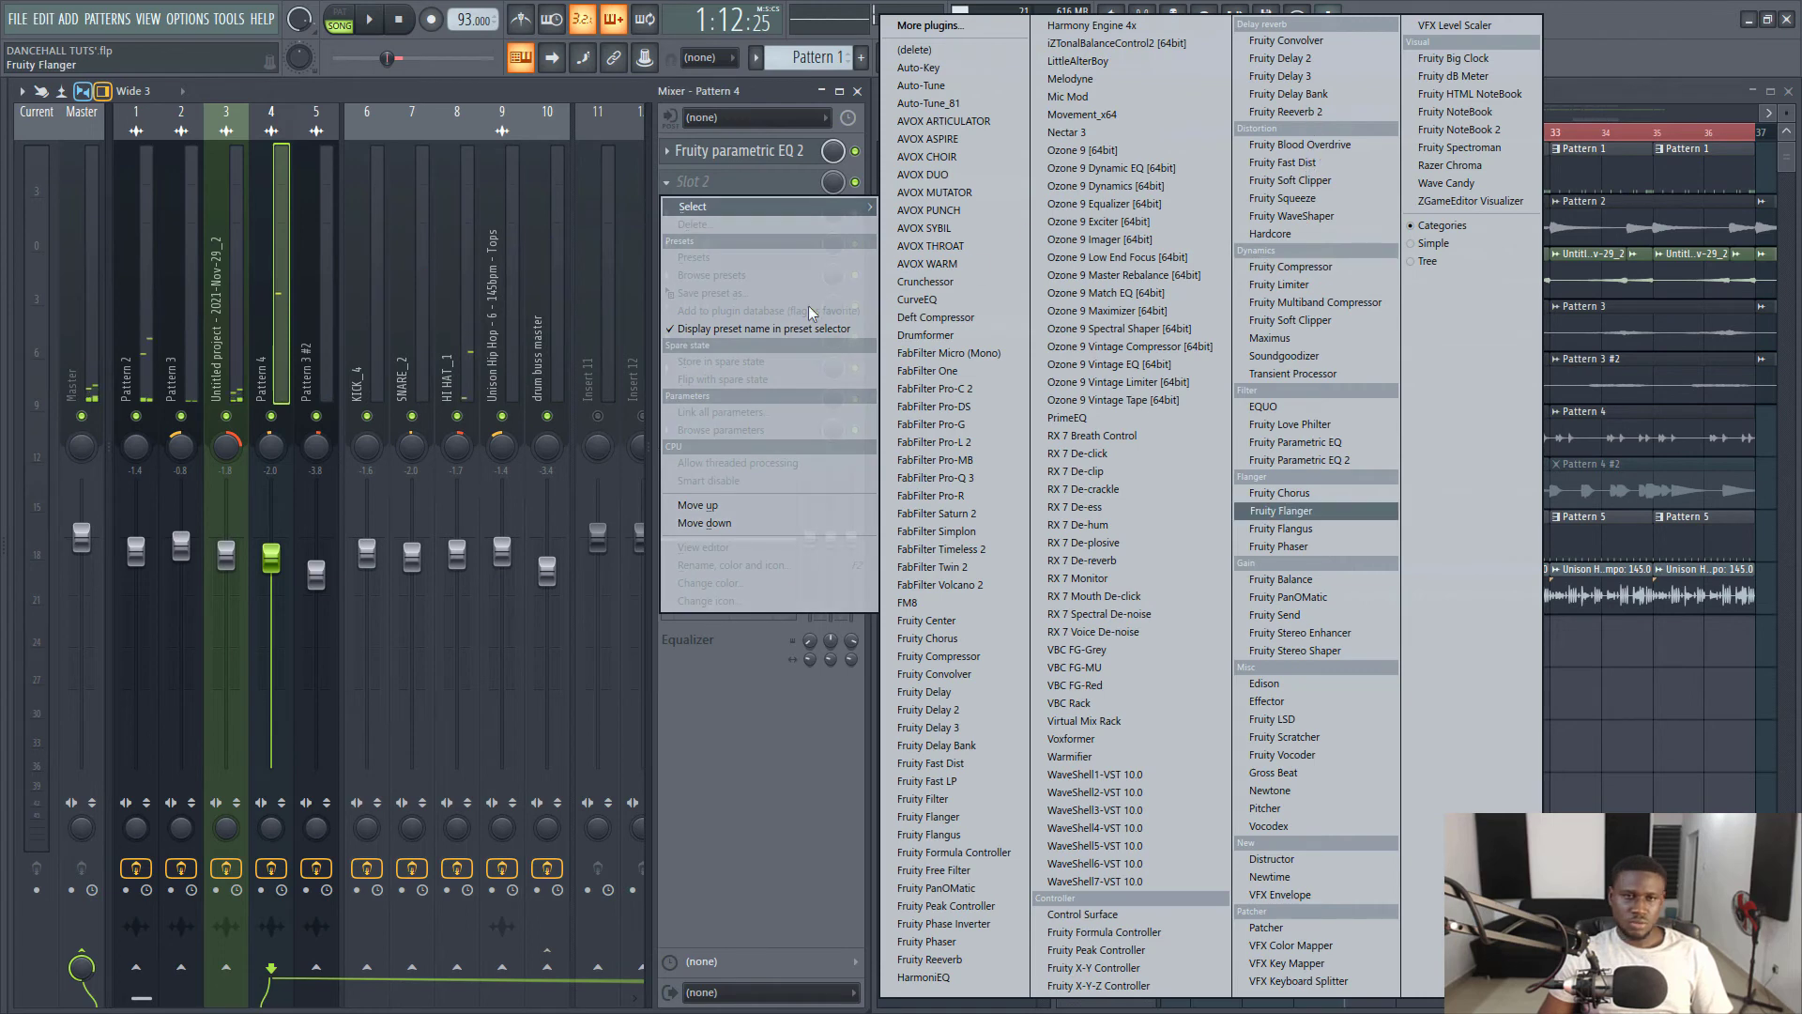
click(1291, 112)
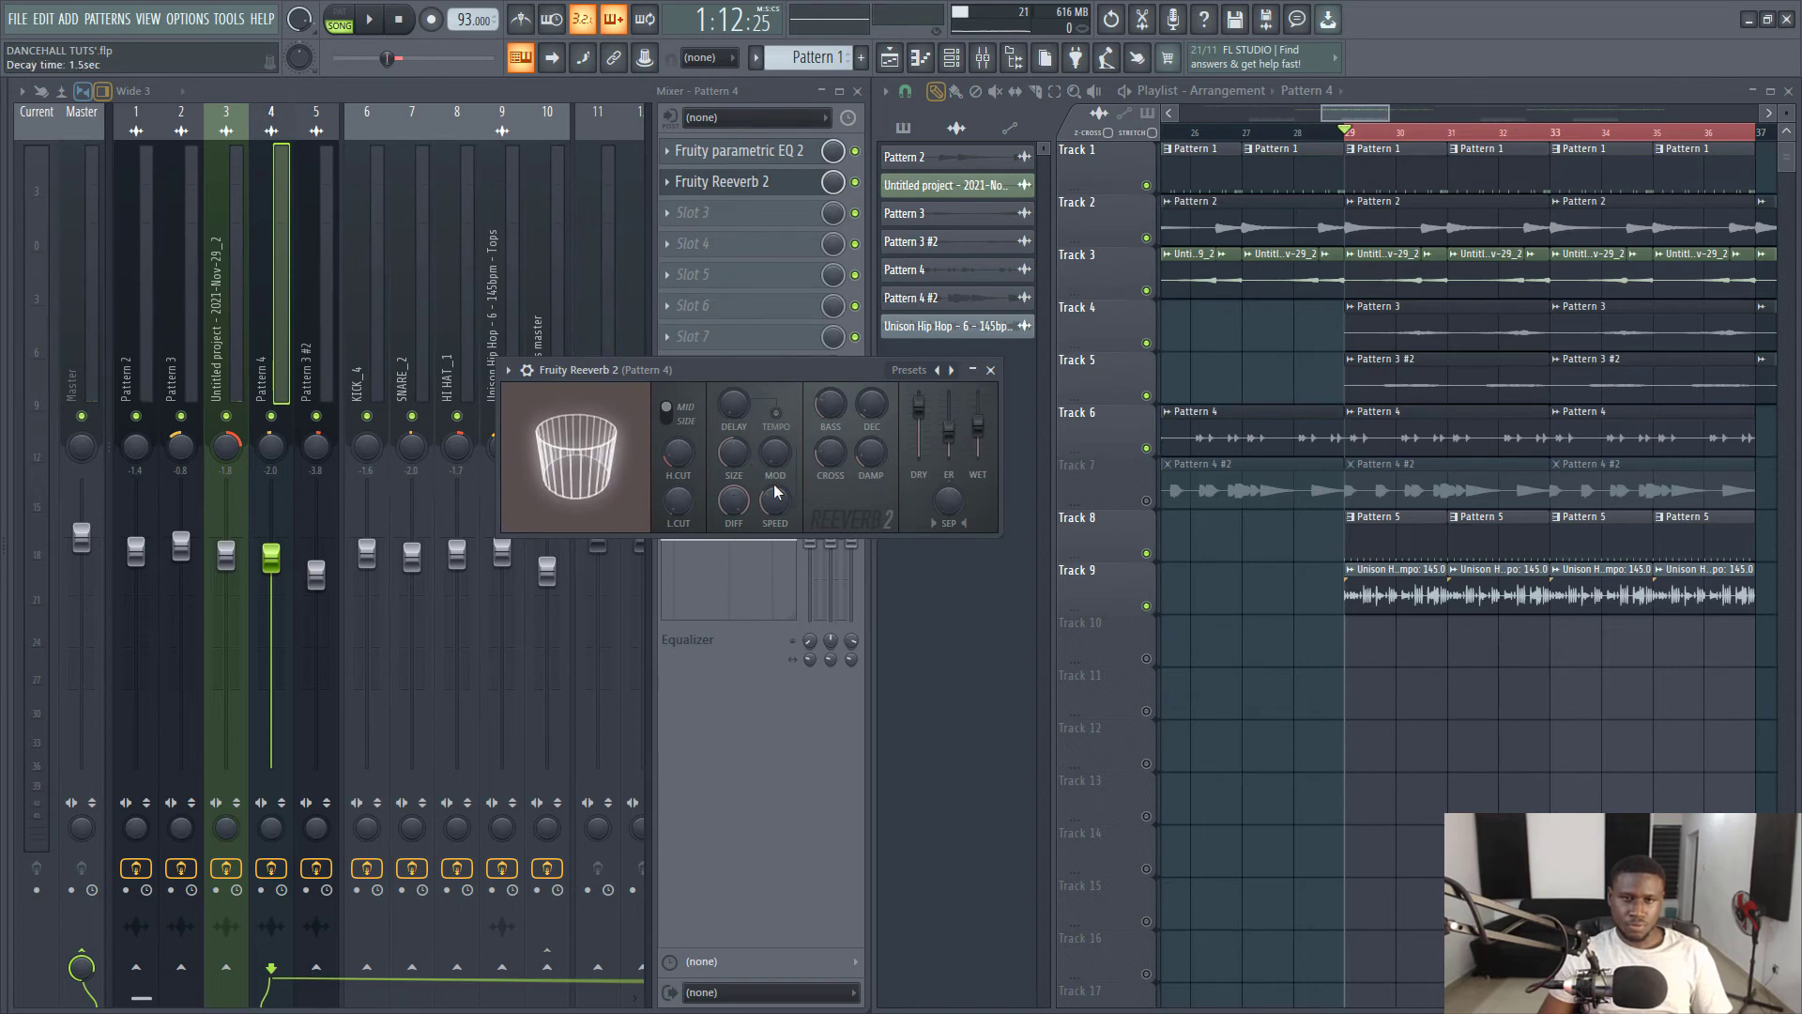
key(space)
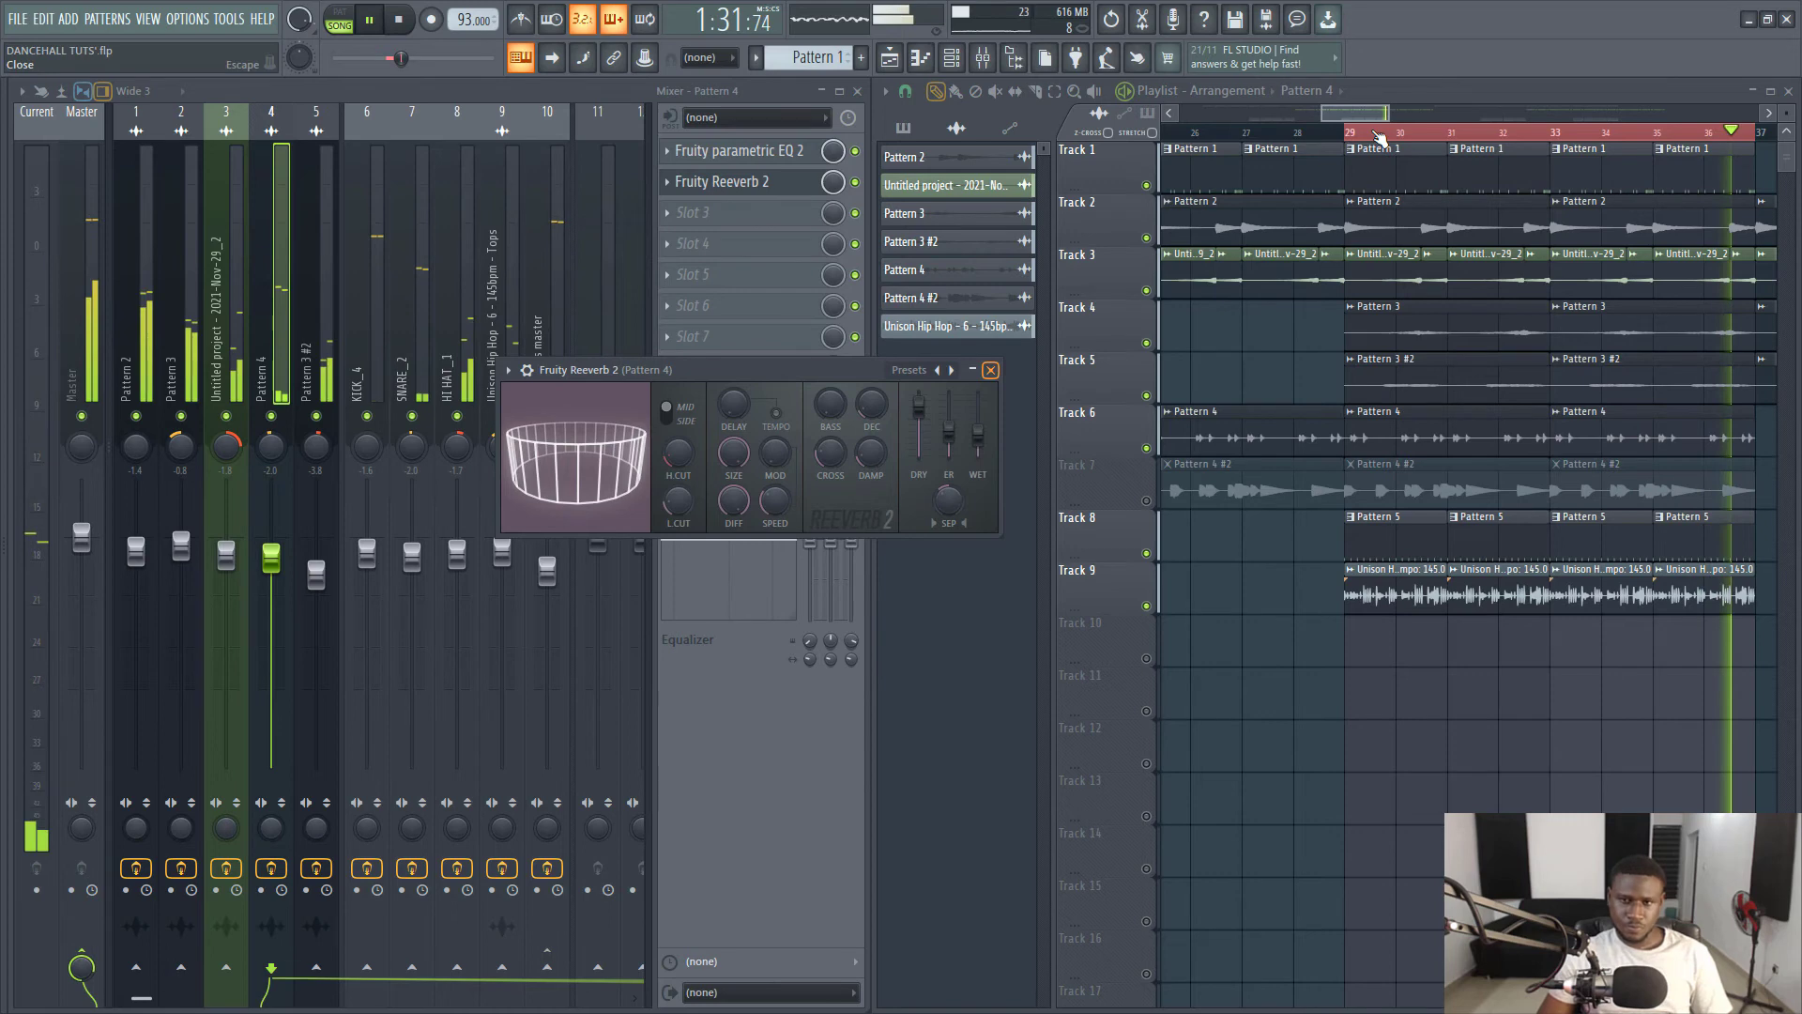
scroll(1185, 310, down, 2)
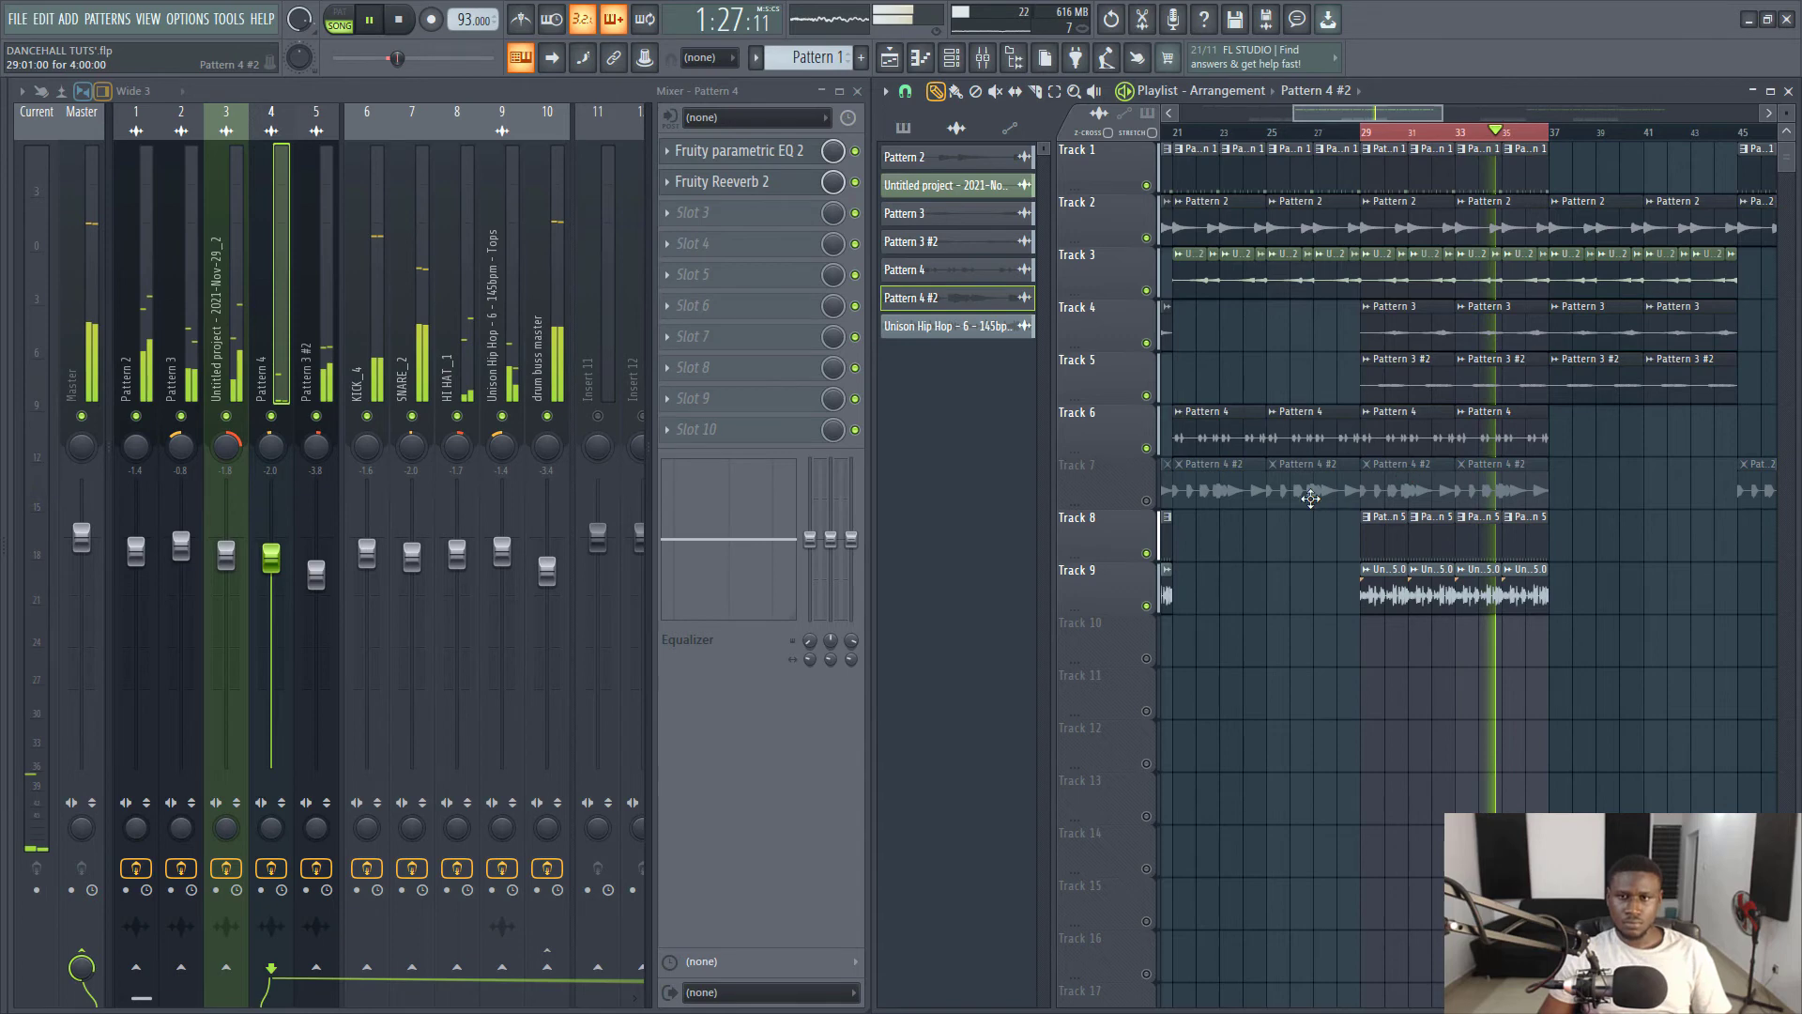
key(space)
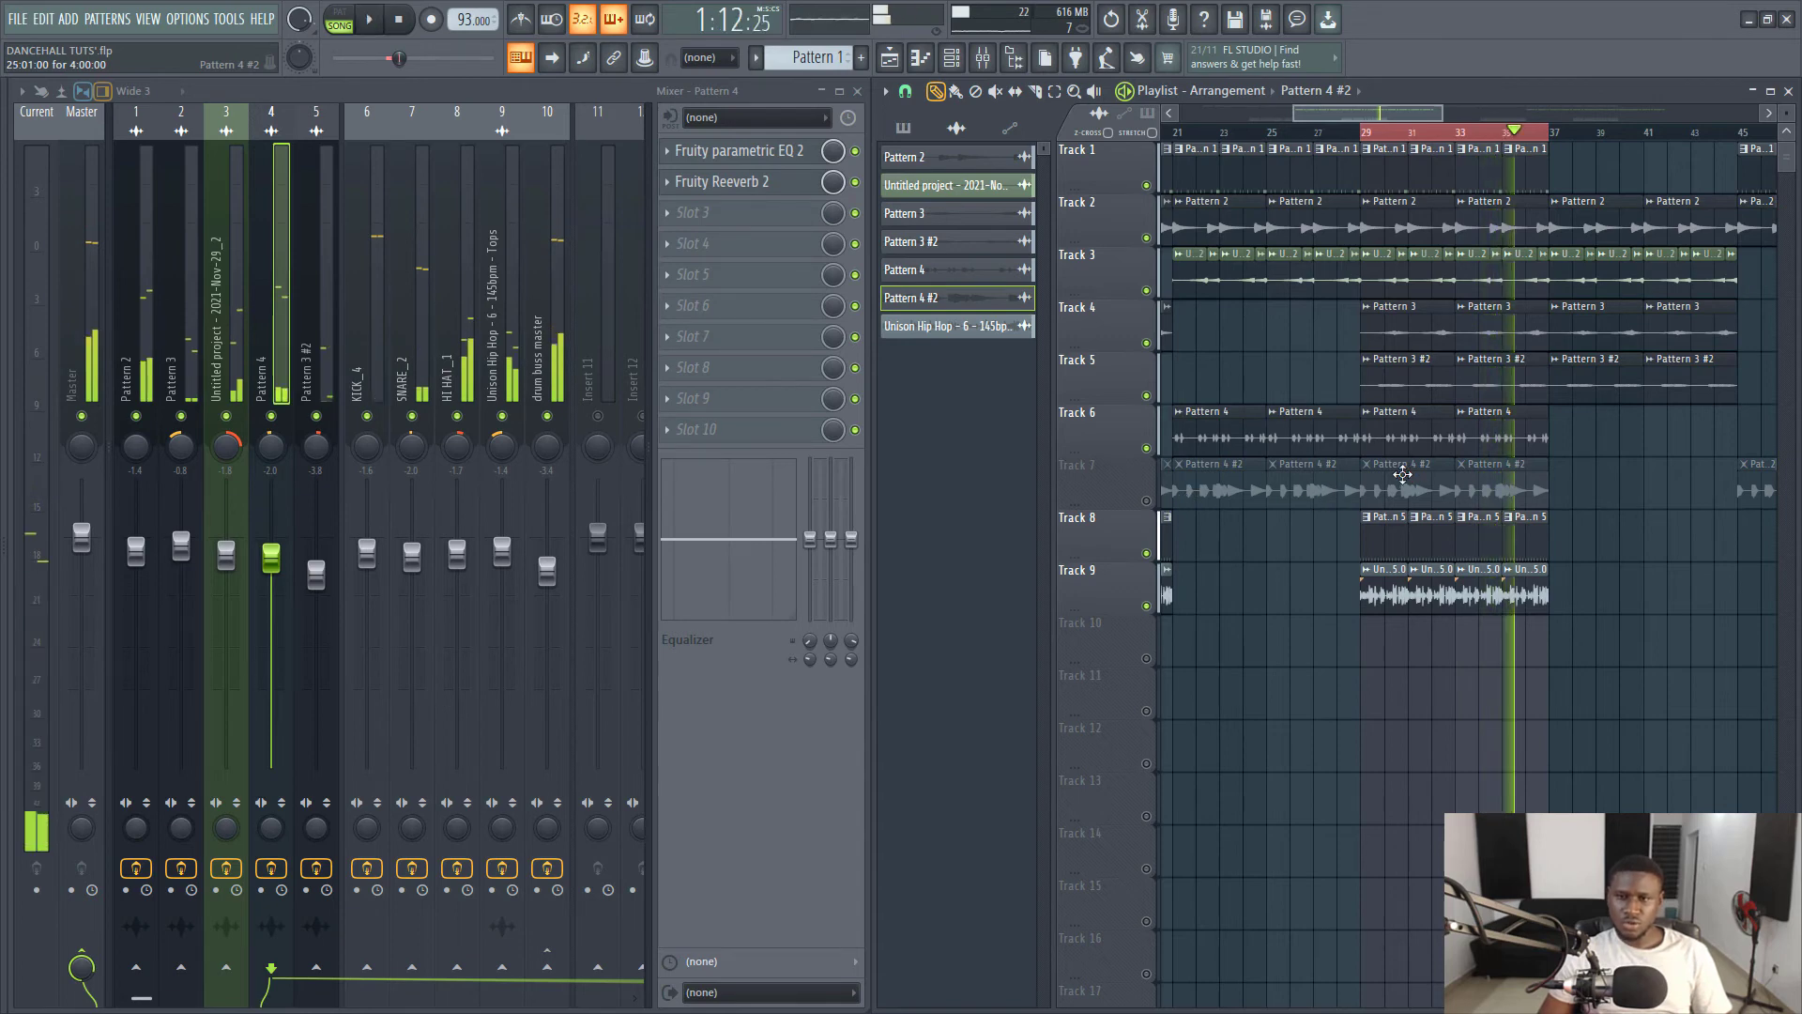
Unmute playlist Track 7 and route the Pattern 4 #2 audio to mixer insert 12.
double_click(1402, 474)
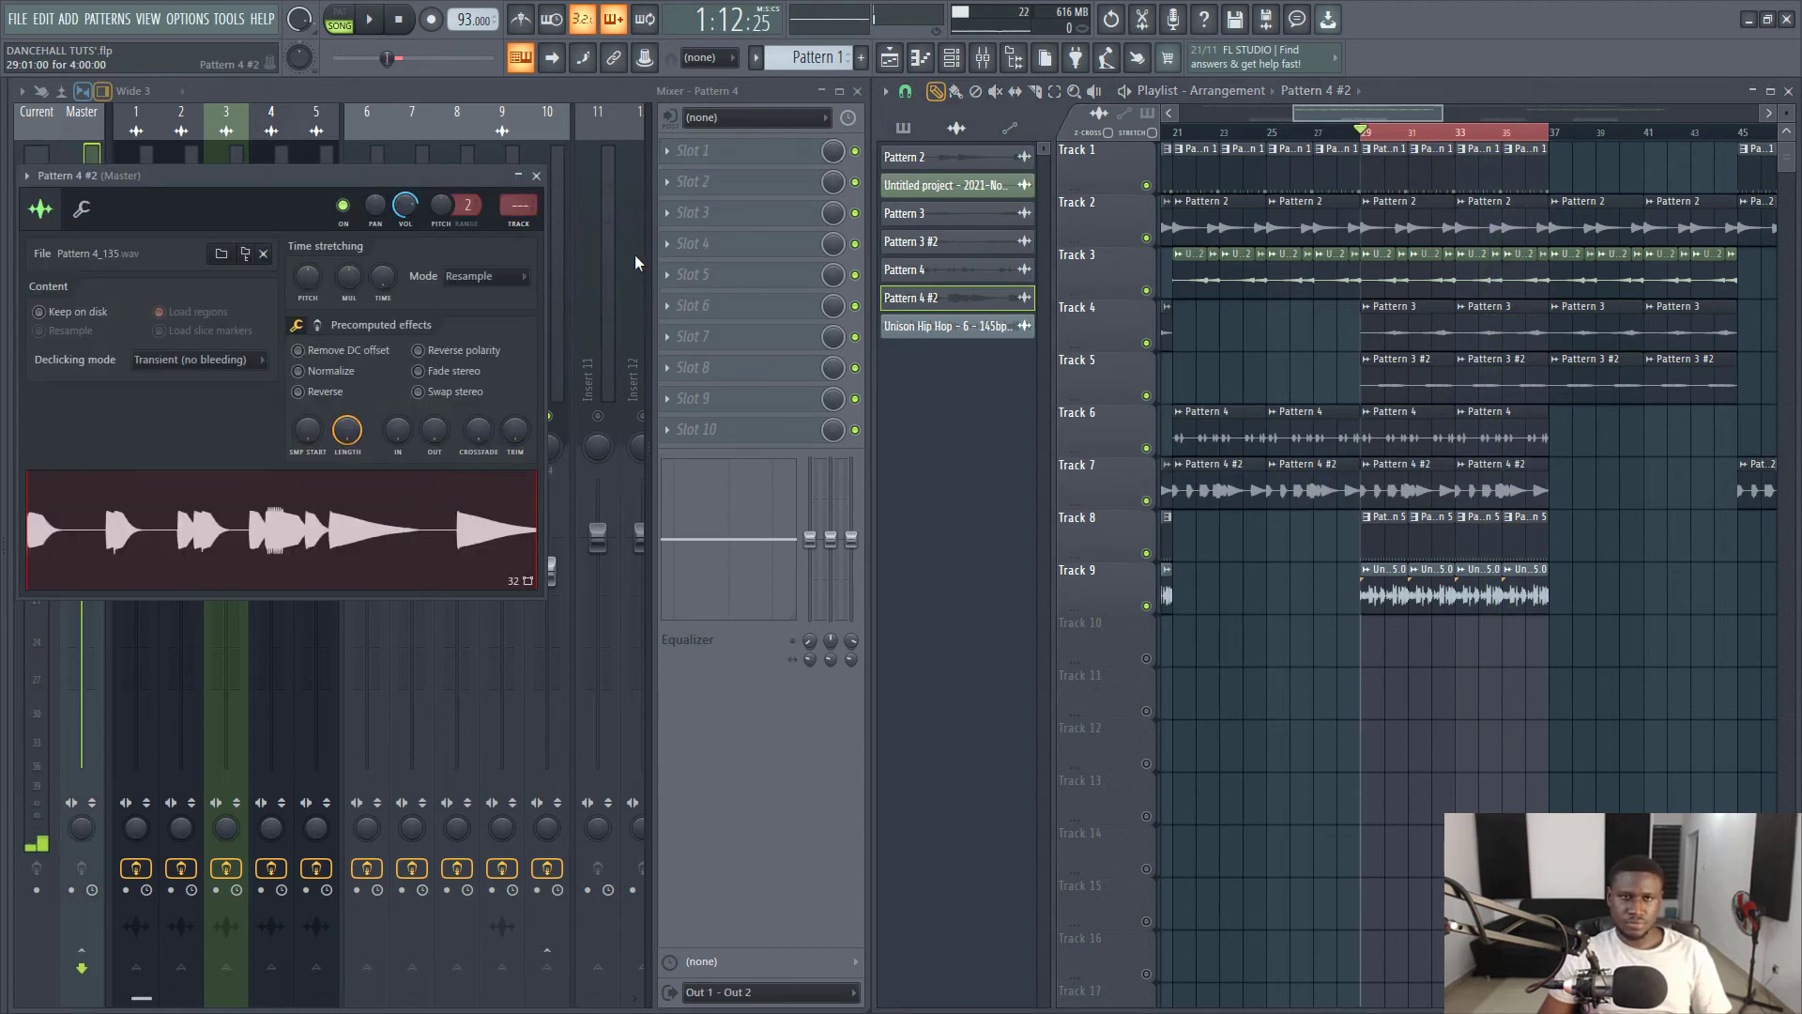
click(497, 512)
key(space)
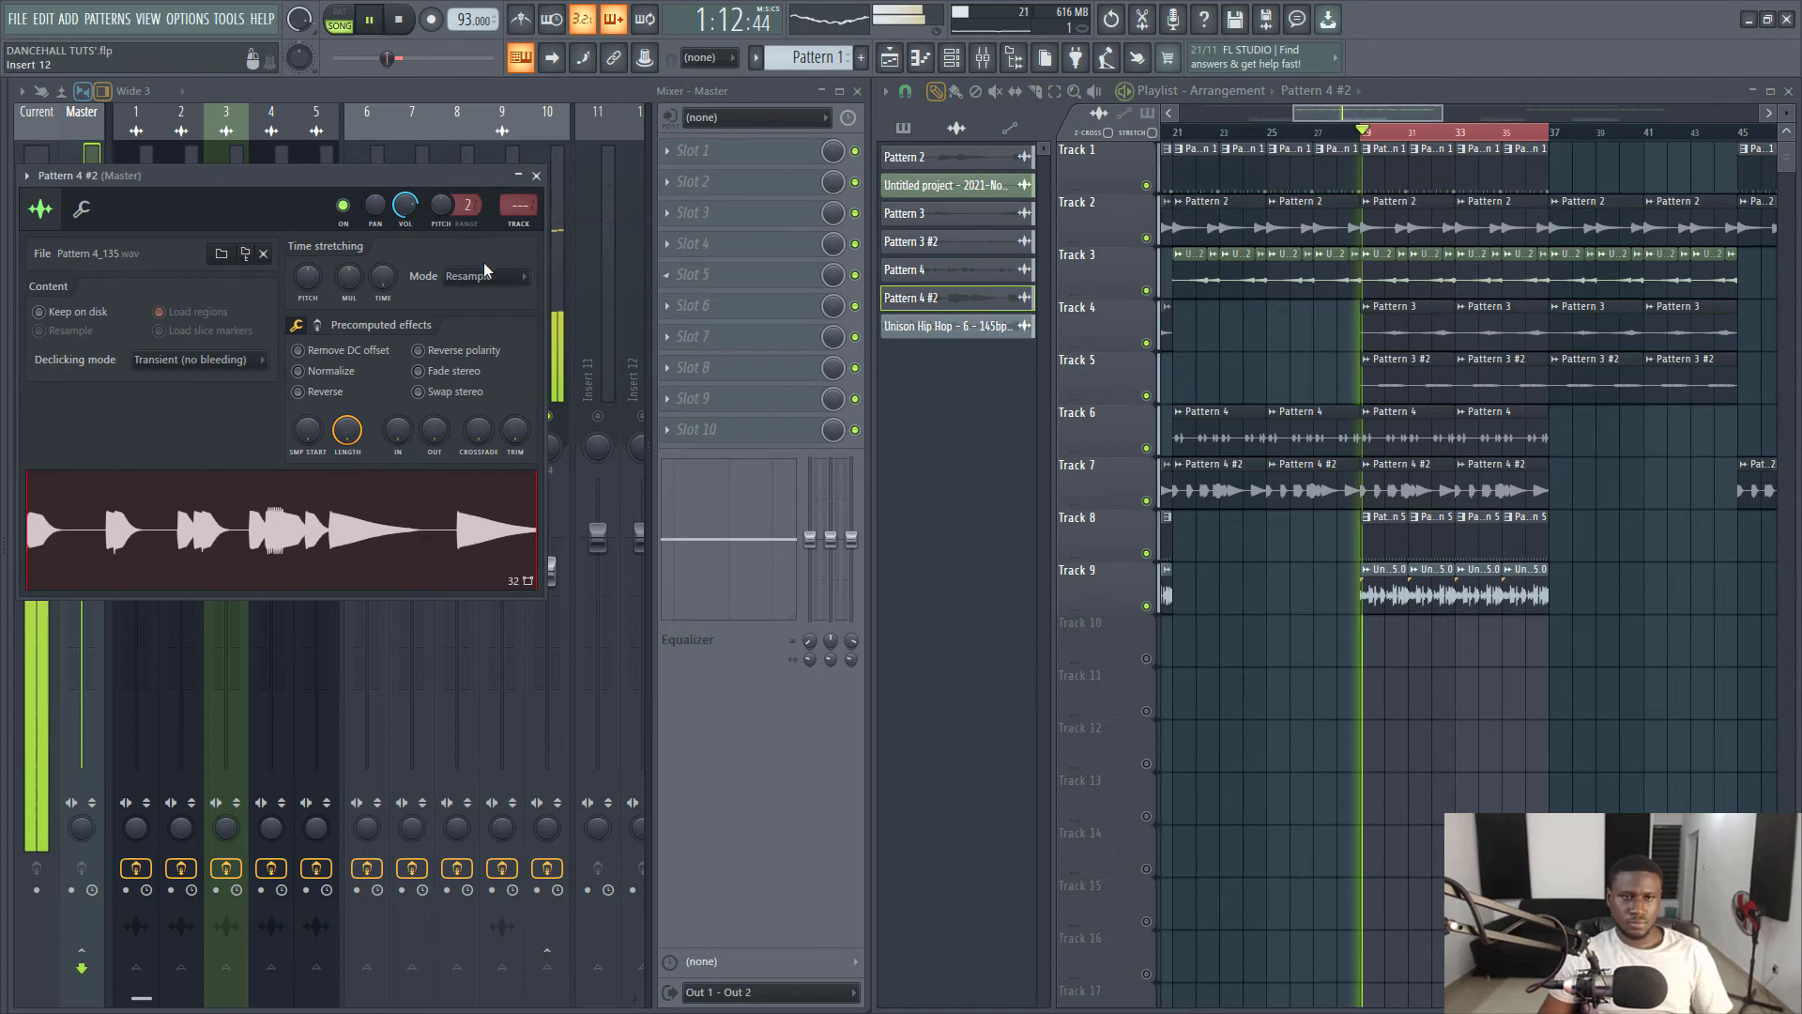
key(Escape)
scroll(504, 314, down, 3)
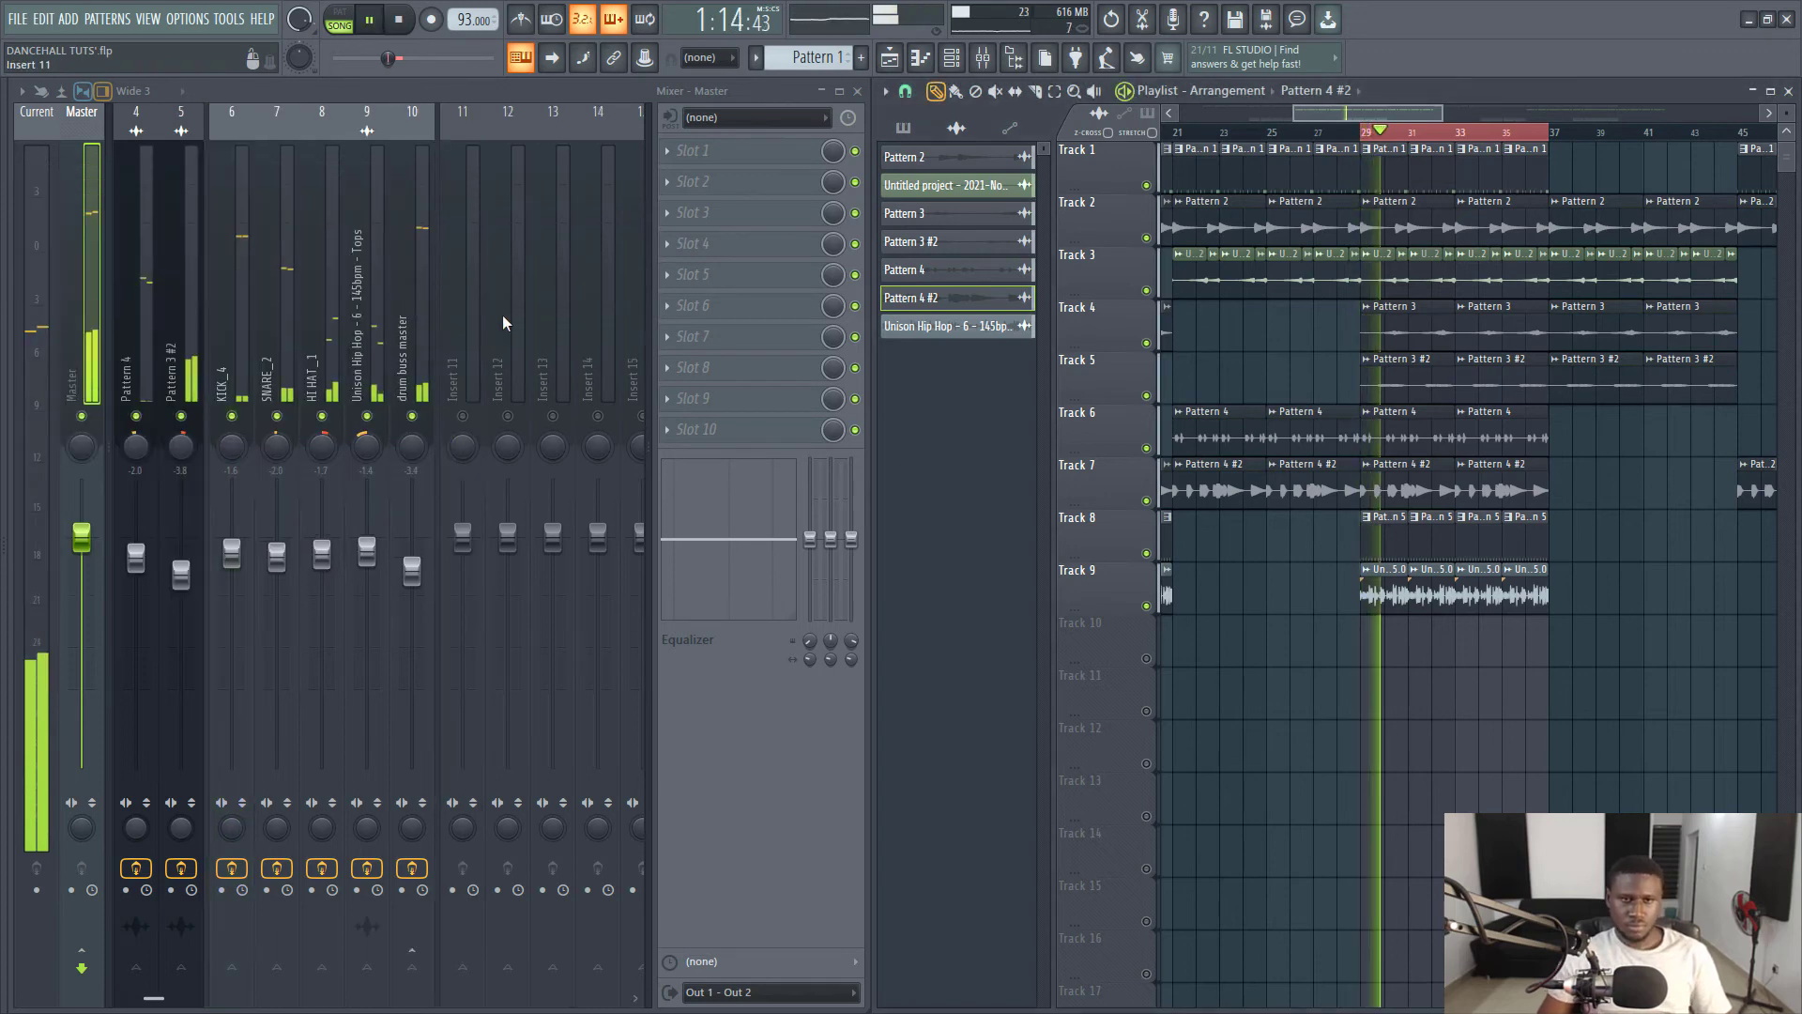
click(495, 454)
key(ctrl+l)
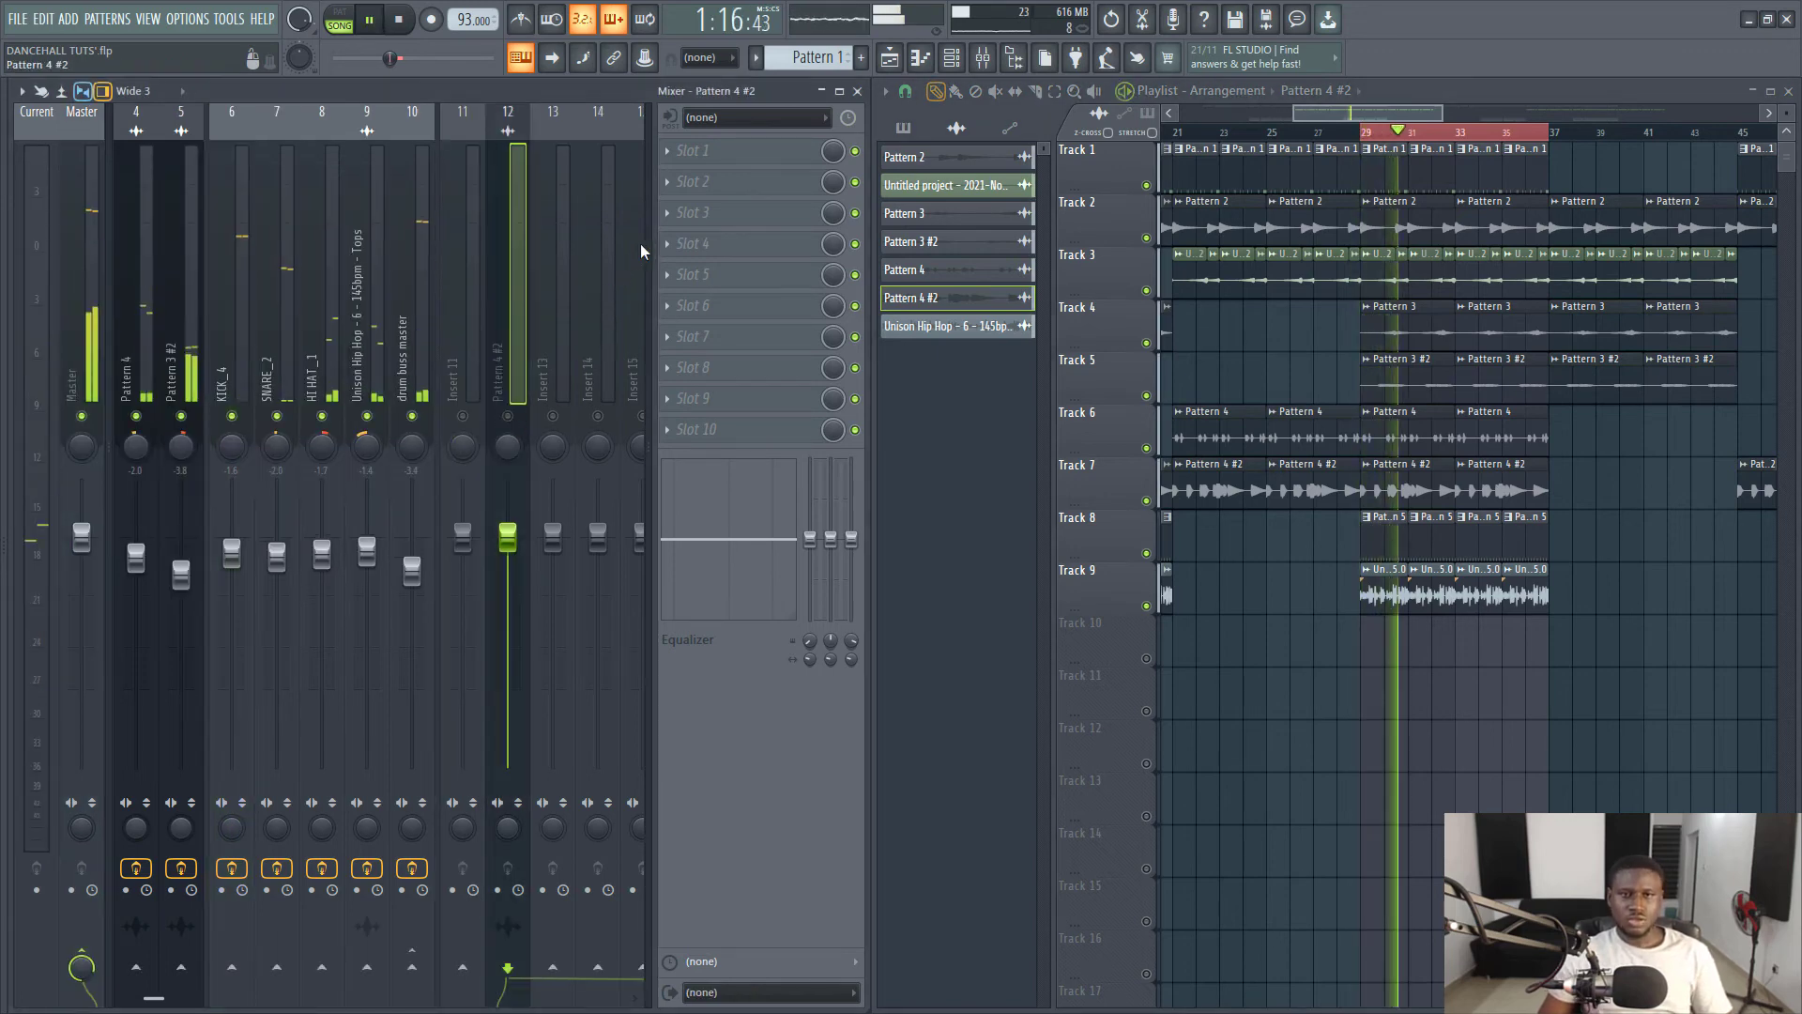
Add Fruity Parametric EQ 2 to slot 1 of the Pattern 4 #2 track and change band 1 to a high-pass filter.
key(space)
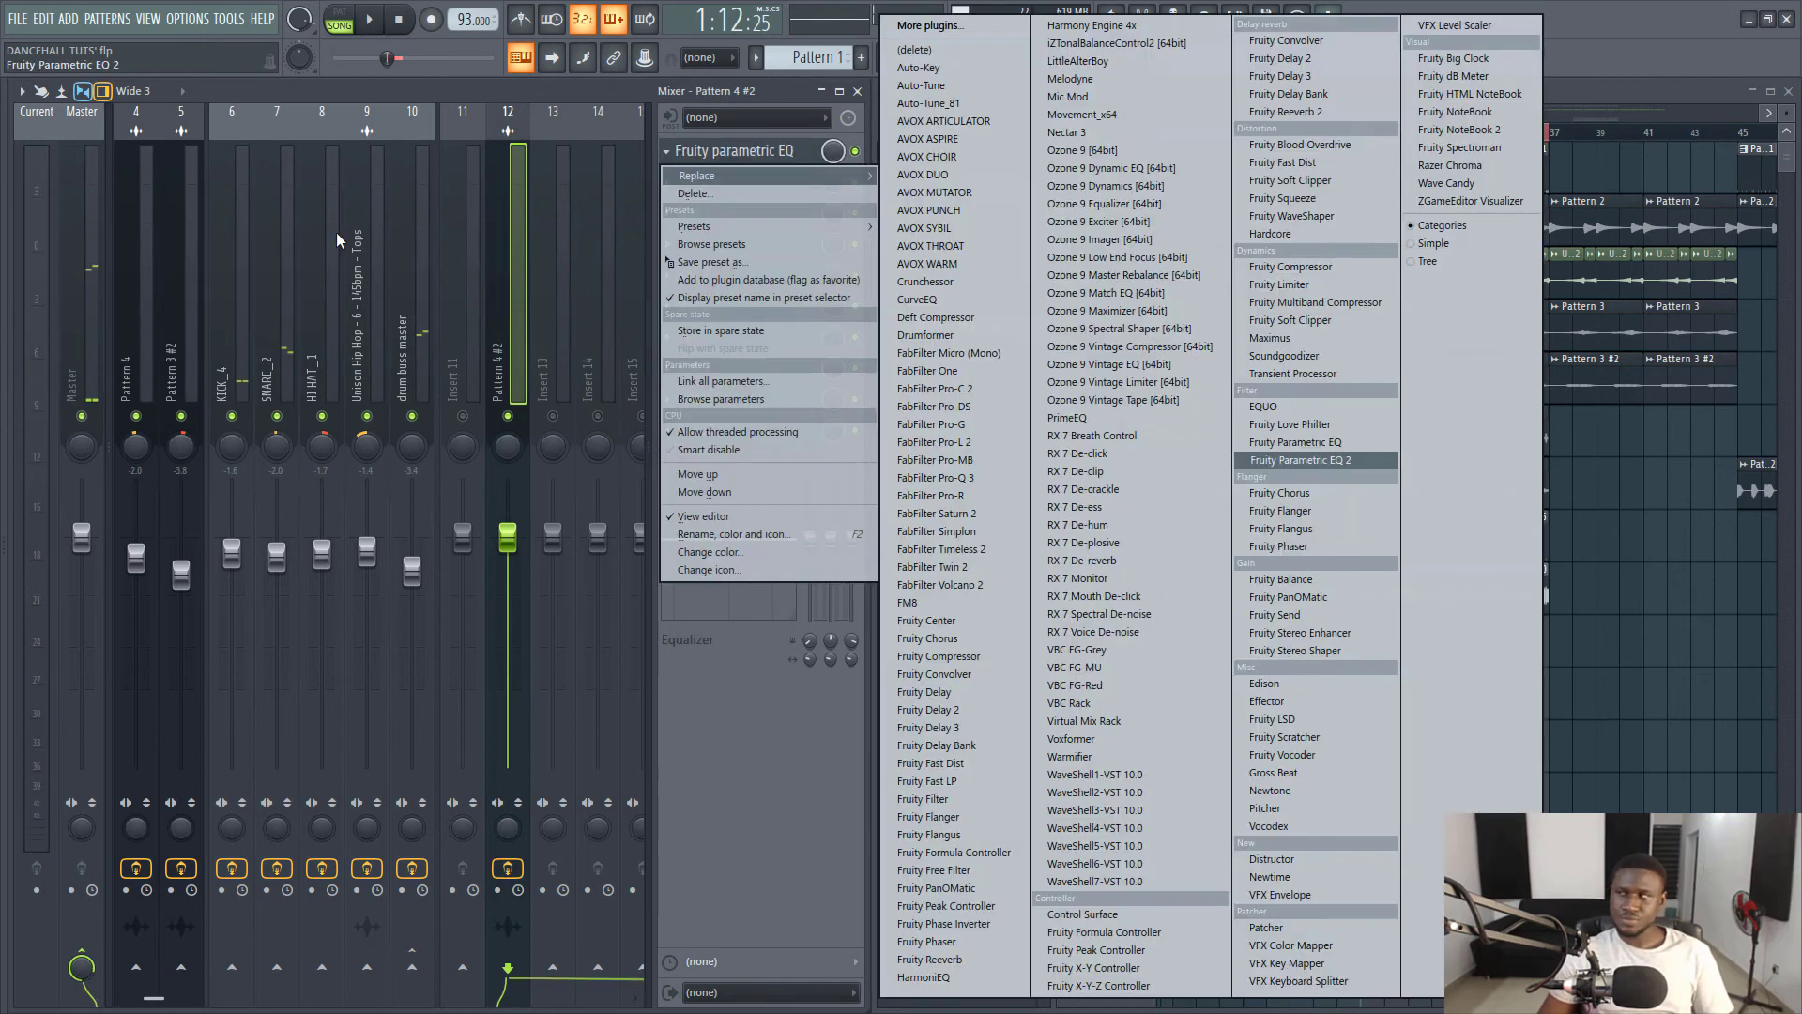
key(Return)
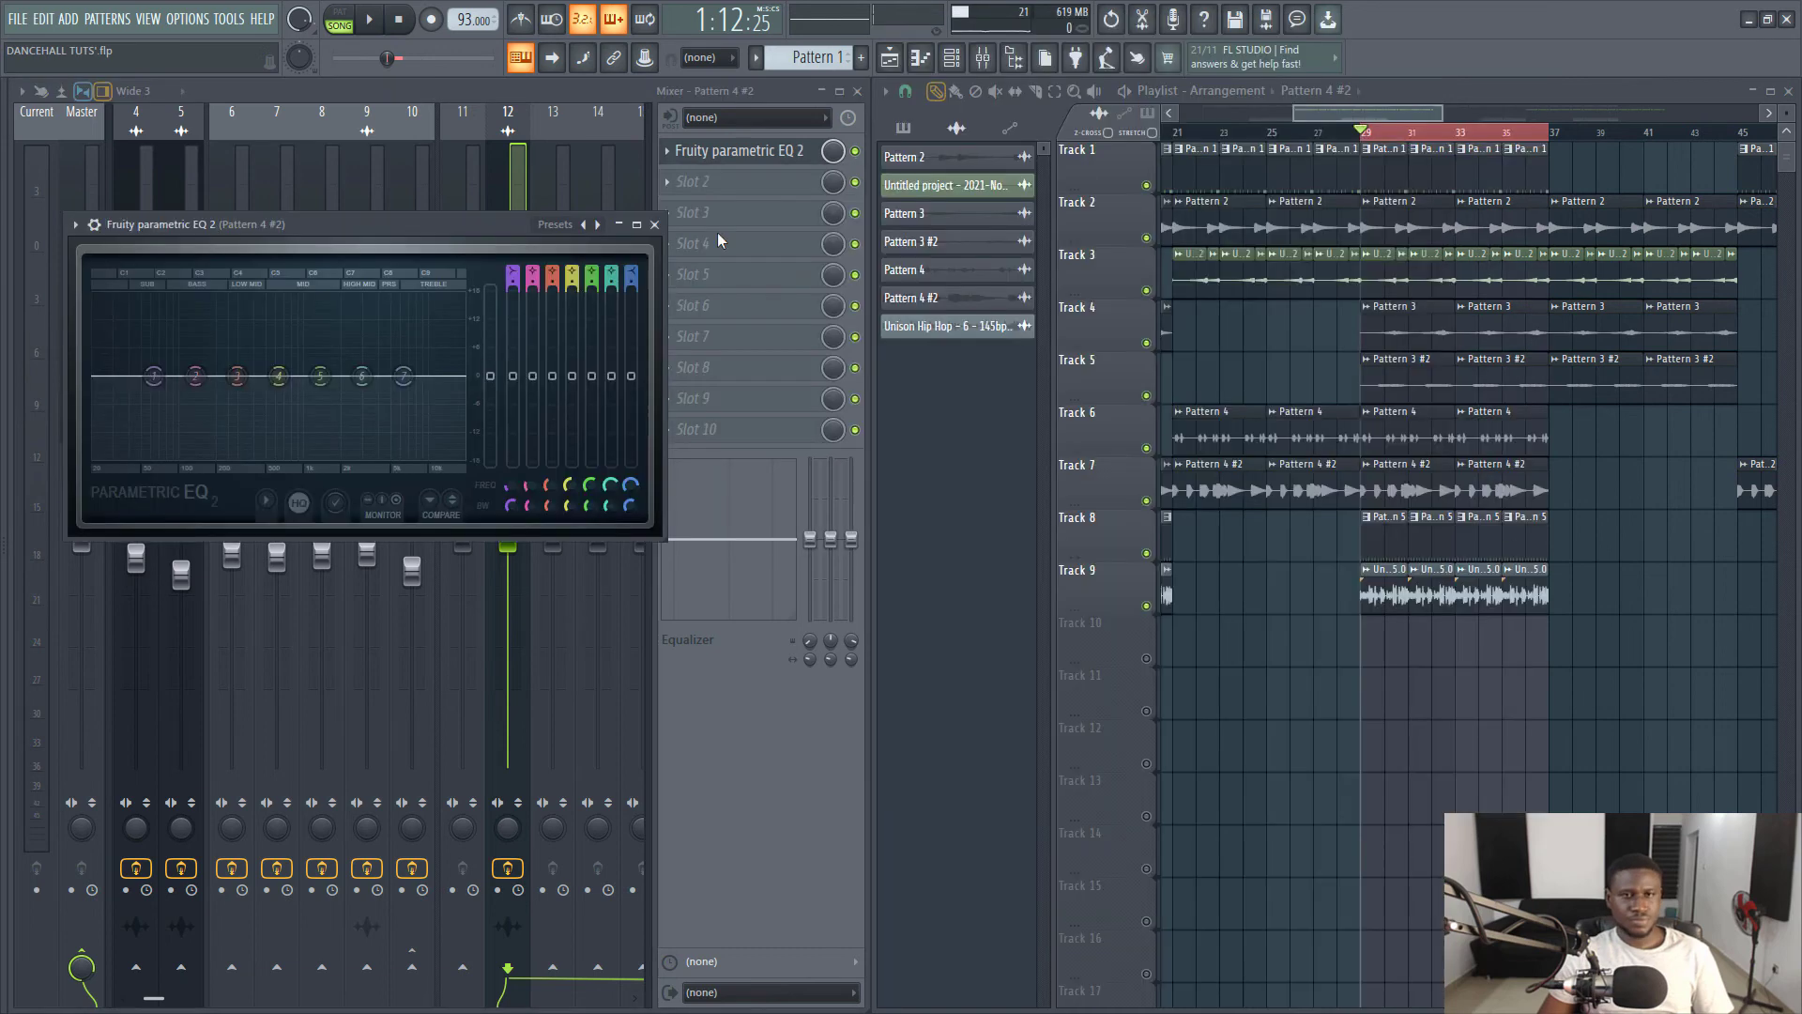
key(space)
drag(422, 225, 1075, 445)
drag(805, 596, 802, 755)
right_click(810, 748)
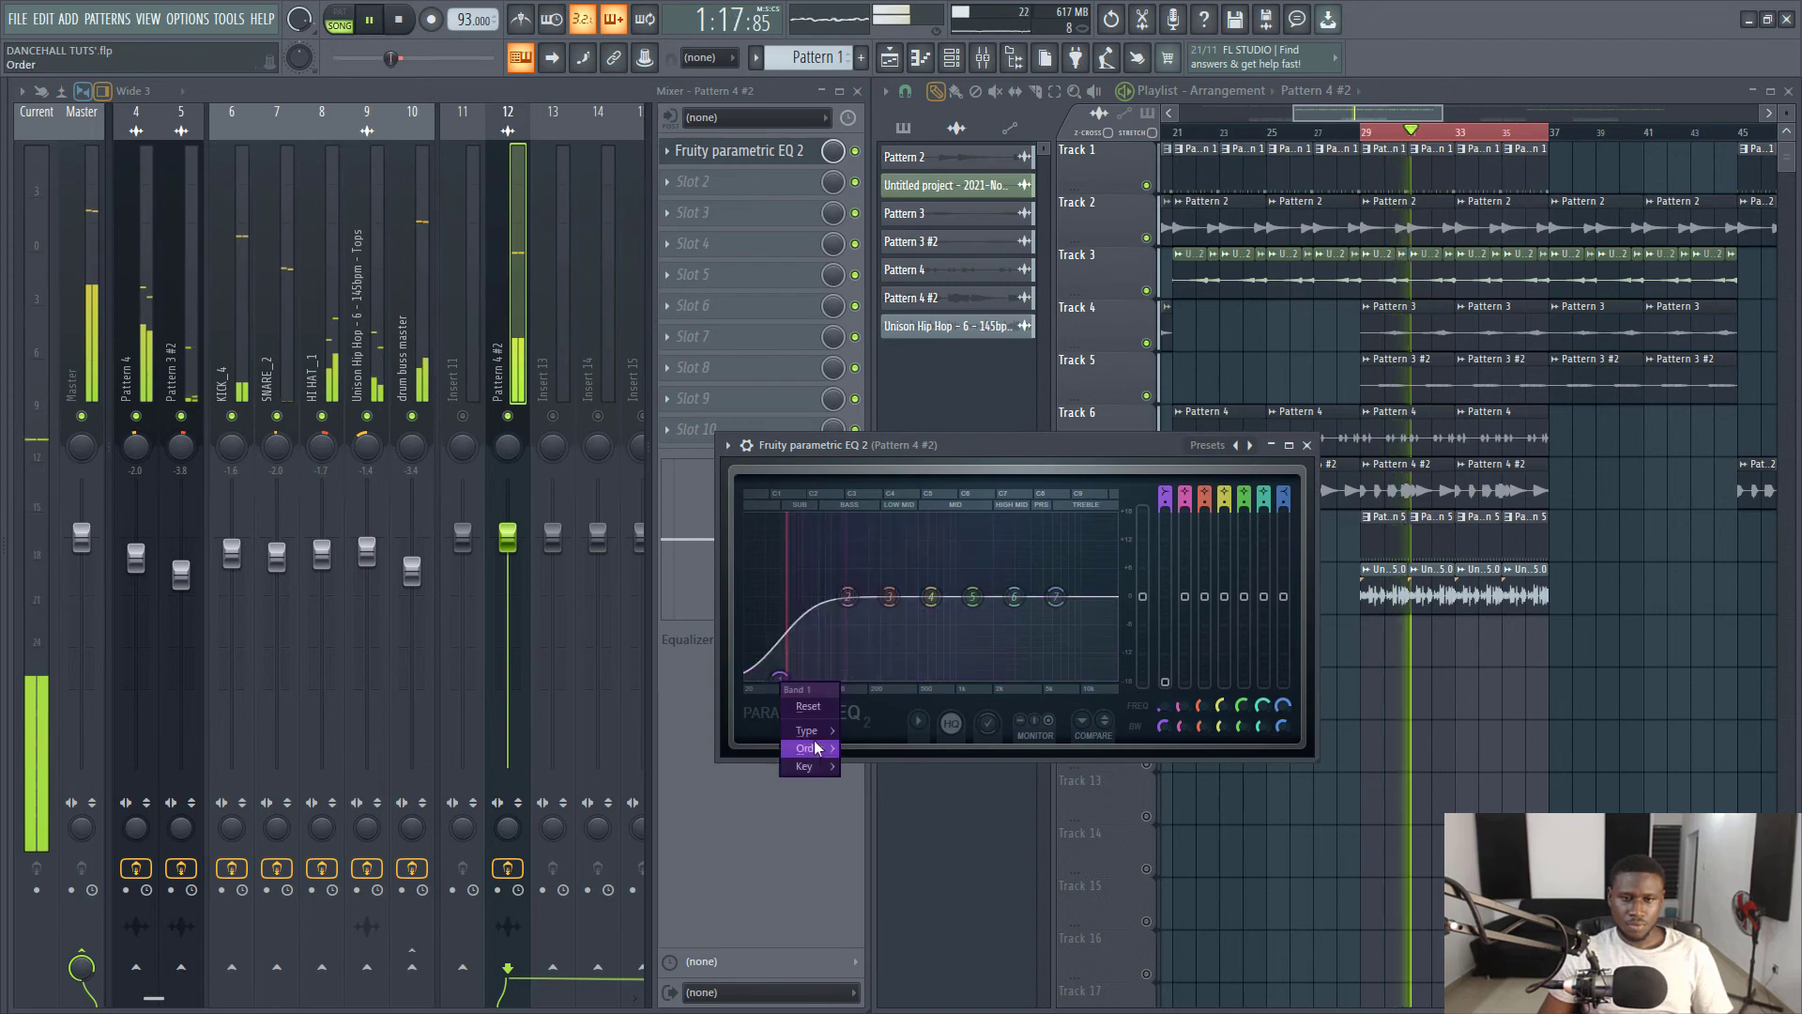
mouse_move(824, 748)
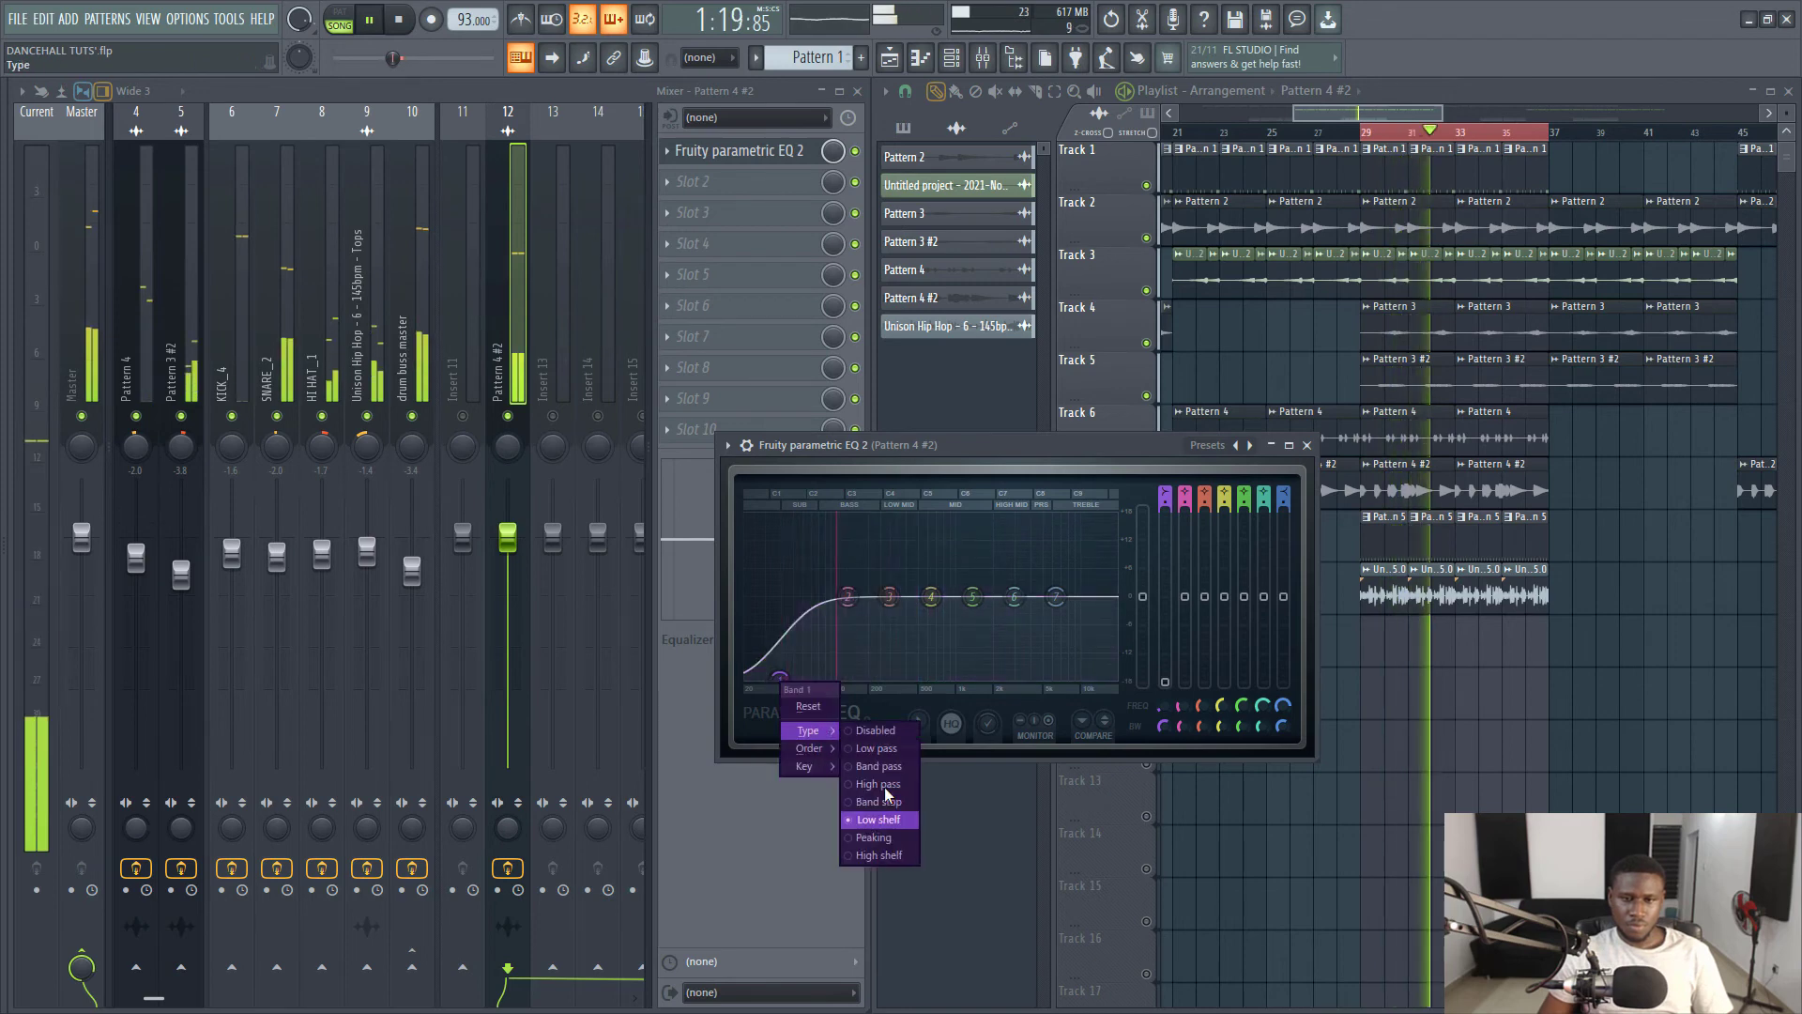
click(878, 784)
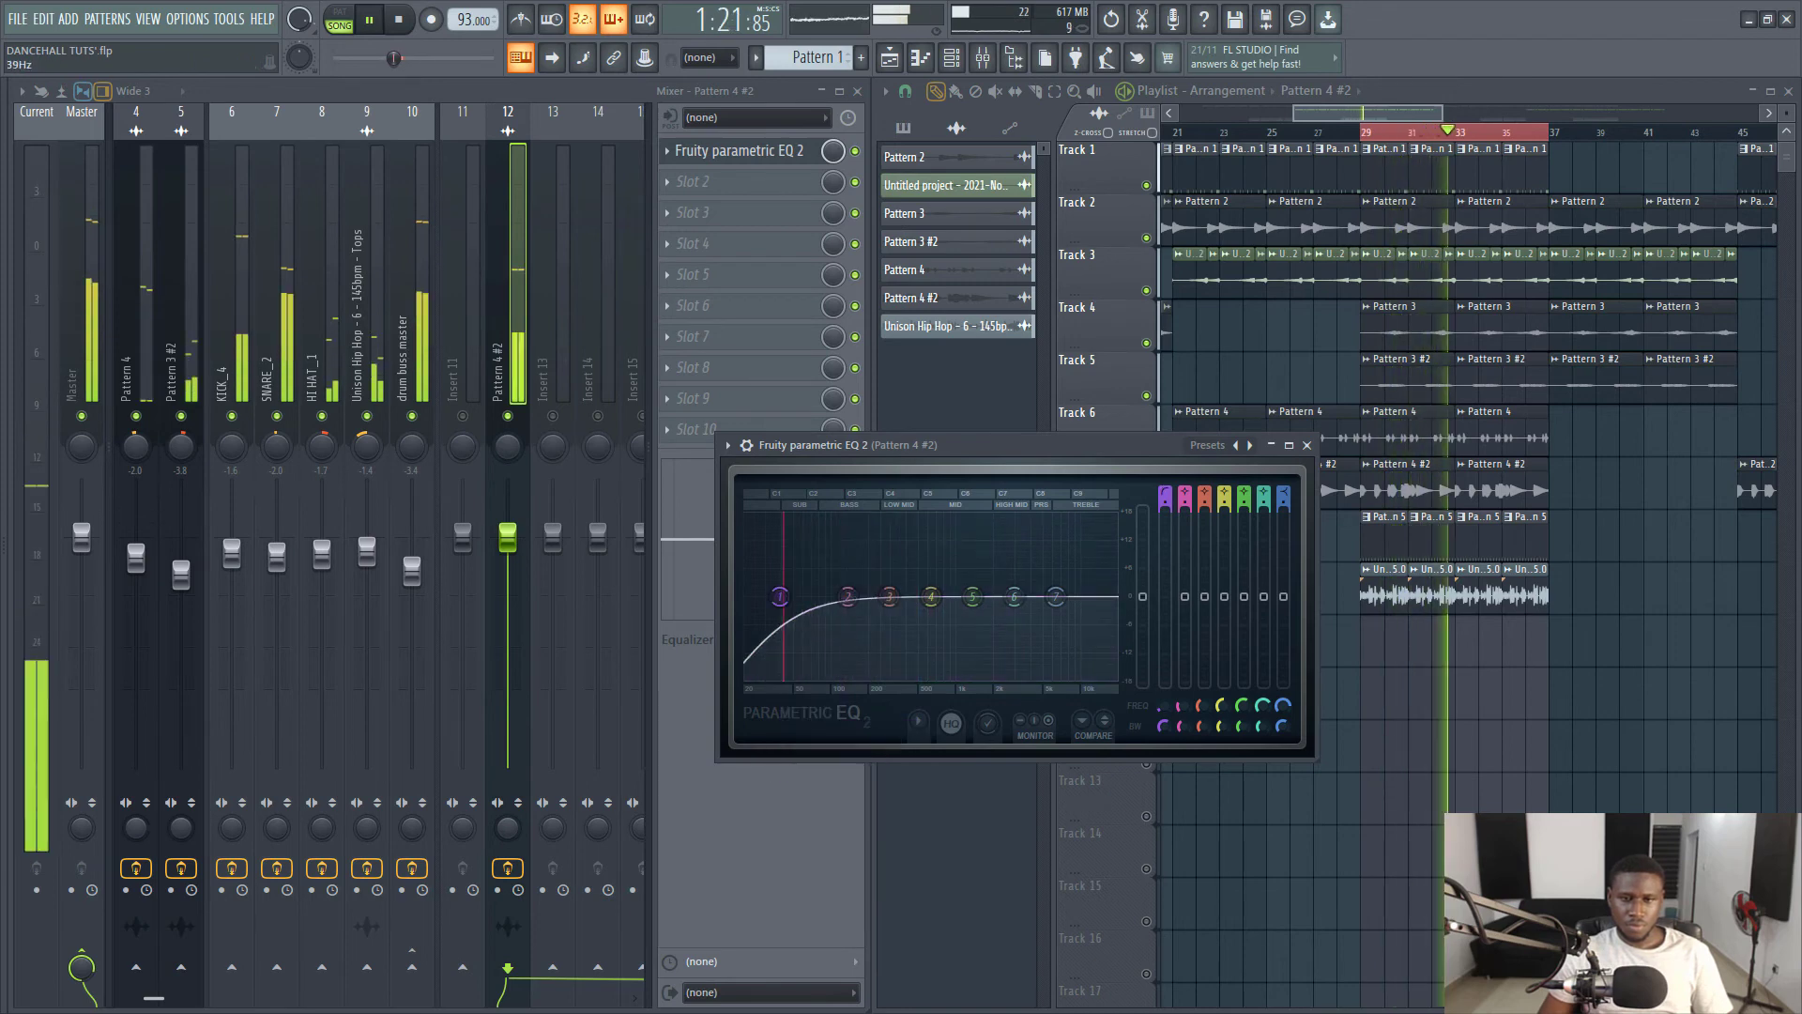
Steepen the slope of band 1's high-pass filter and listen to the Pattern 4 #2 track in the loop.
key(space)
right_click(819, 669)
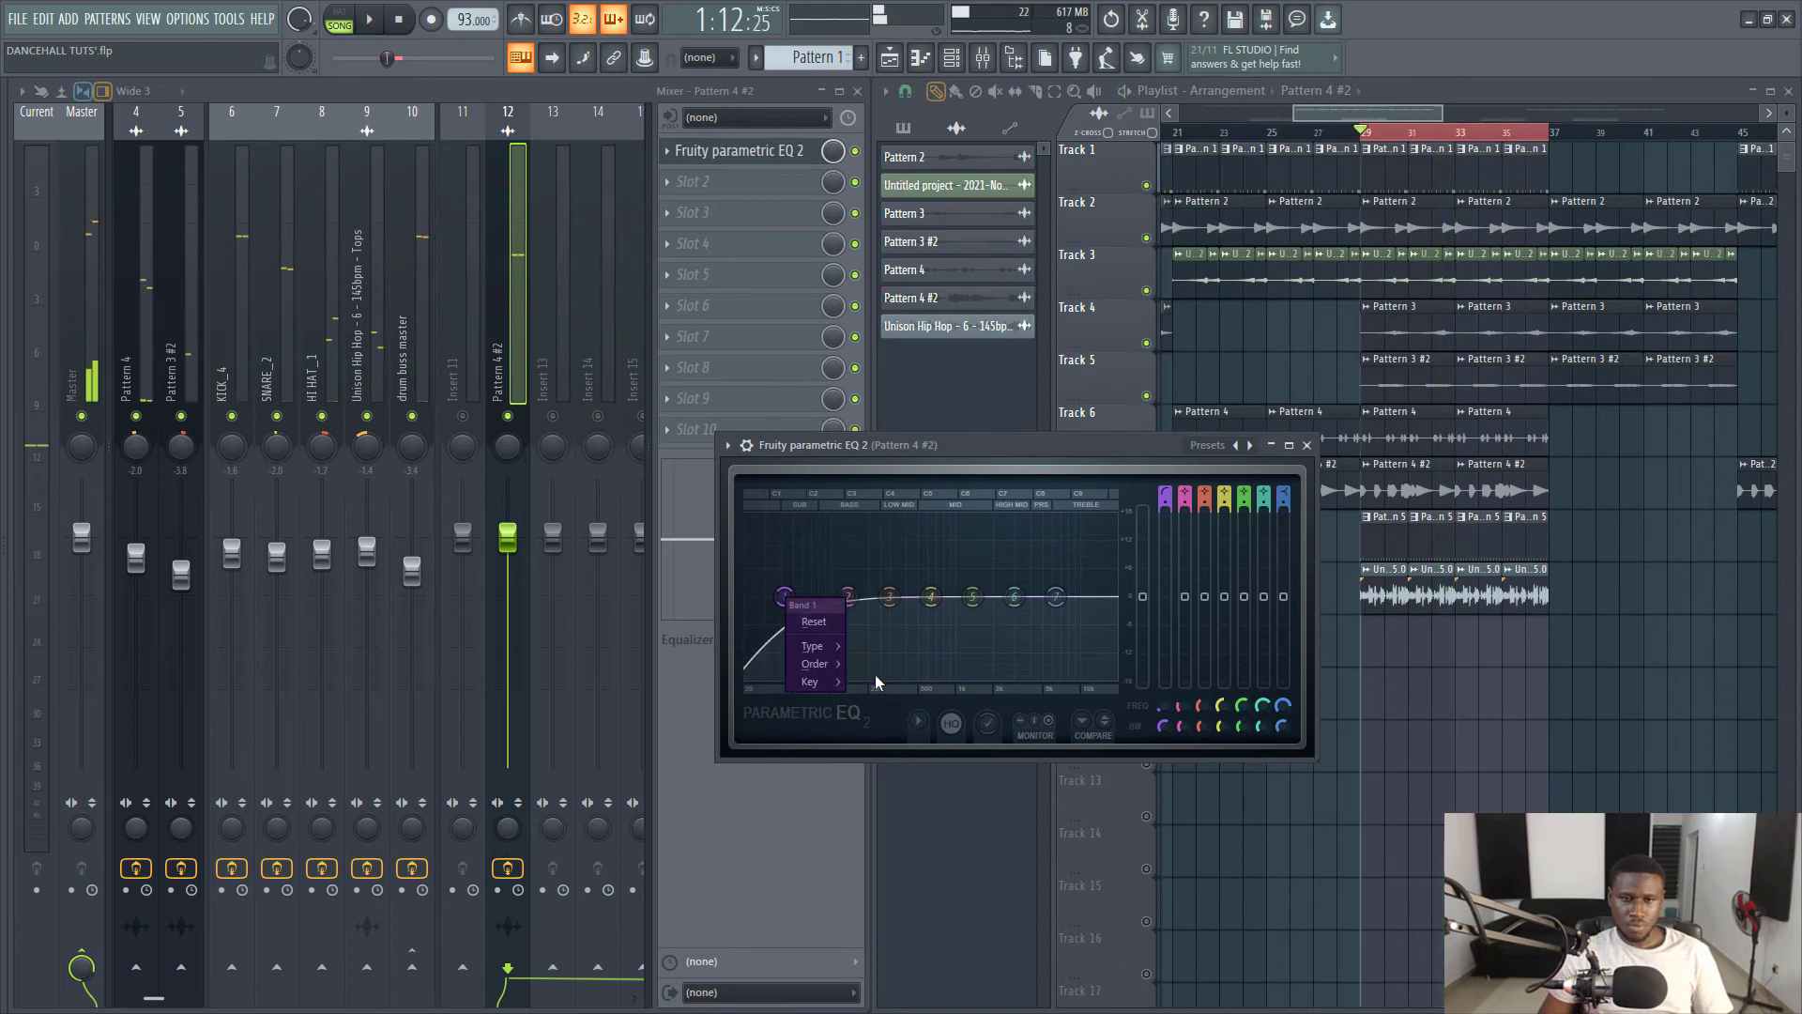
click(880, 682)
key(space)
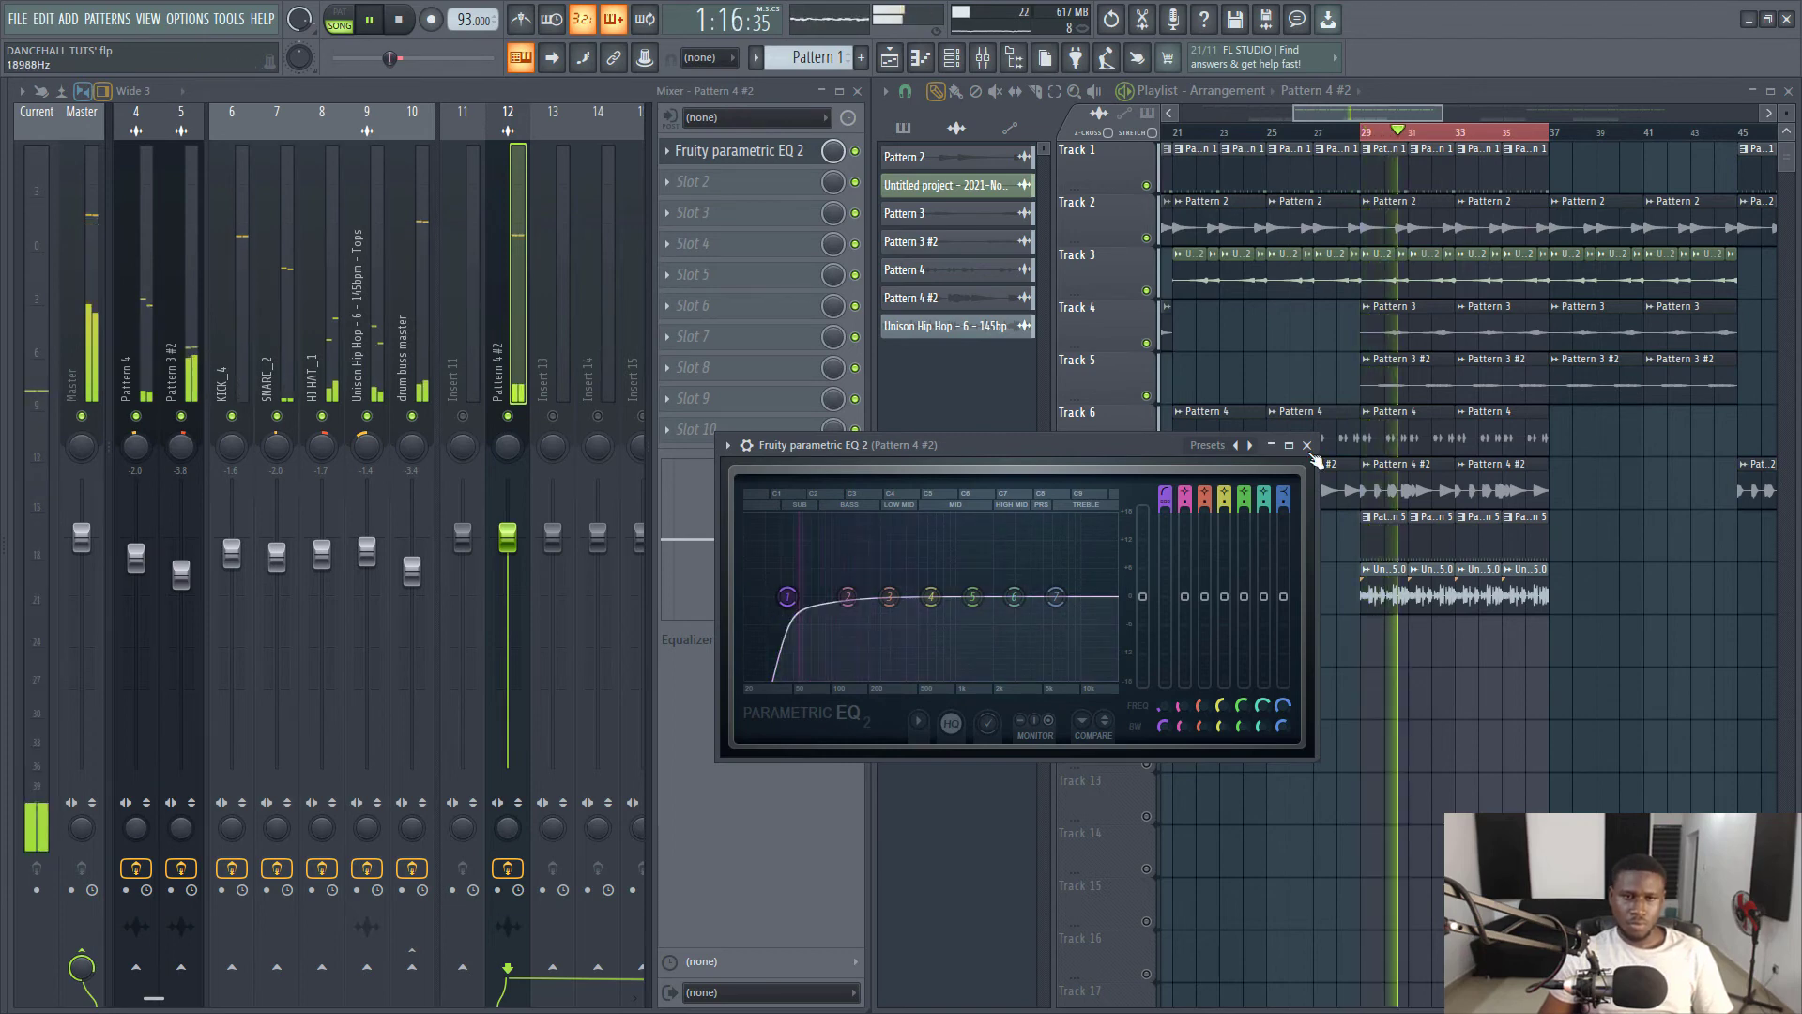
key(Escape)
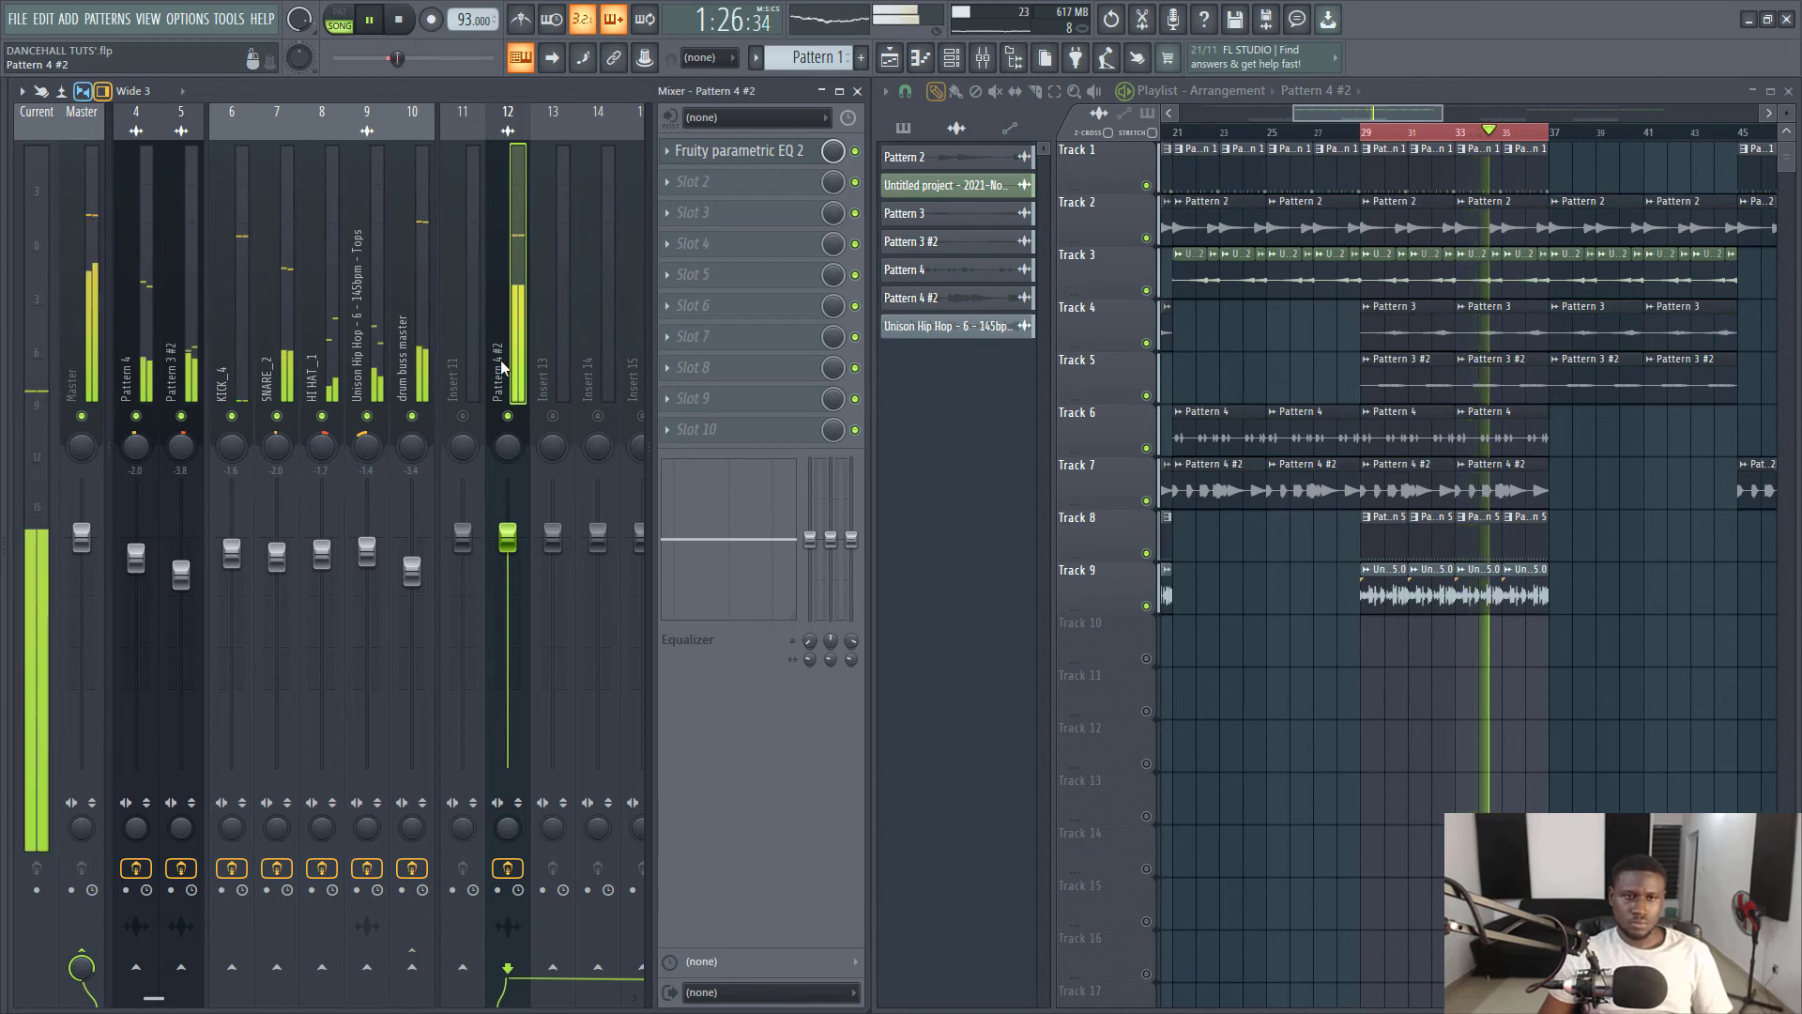
key(space)
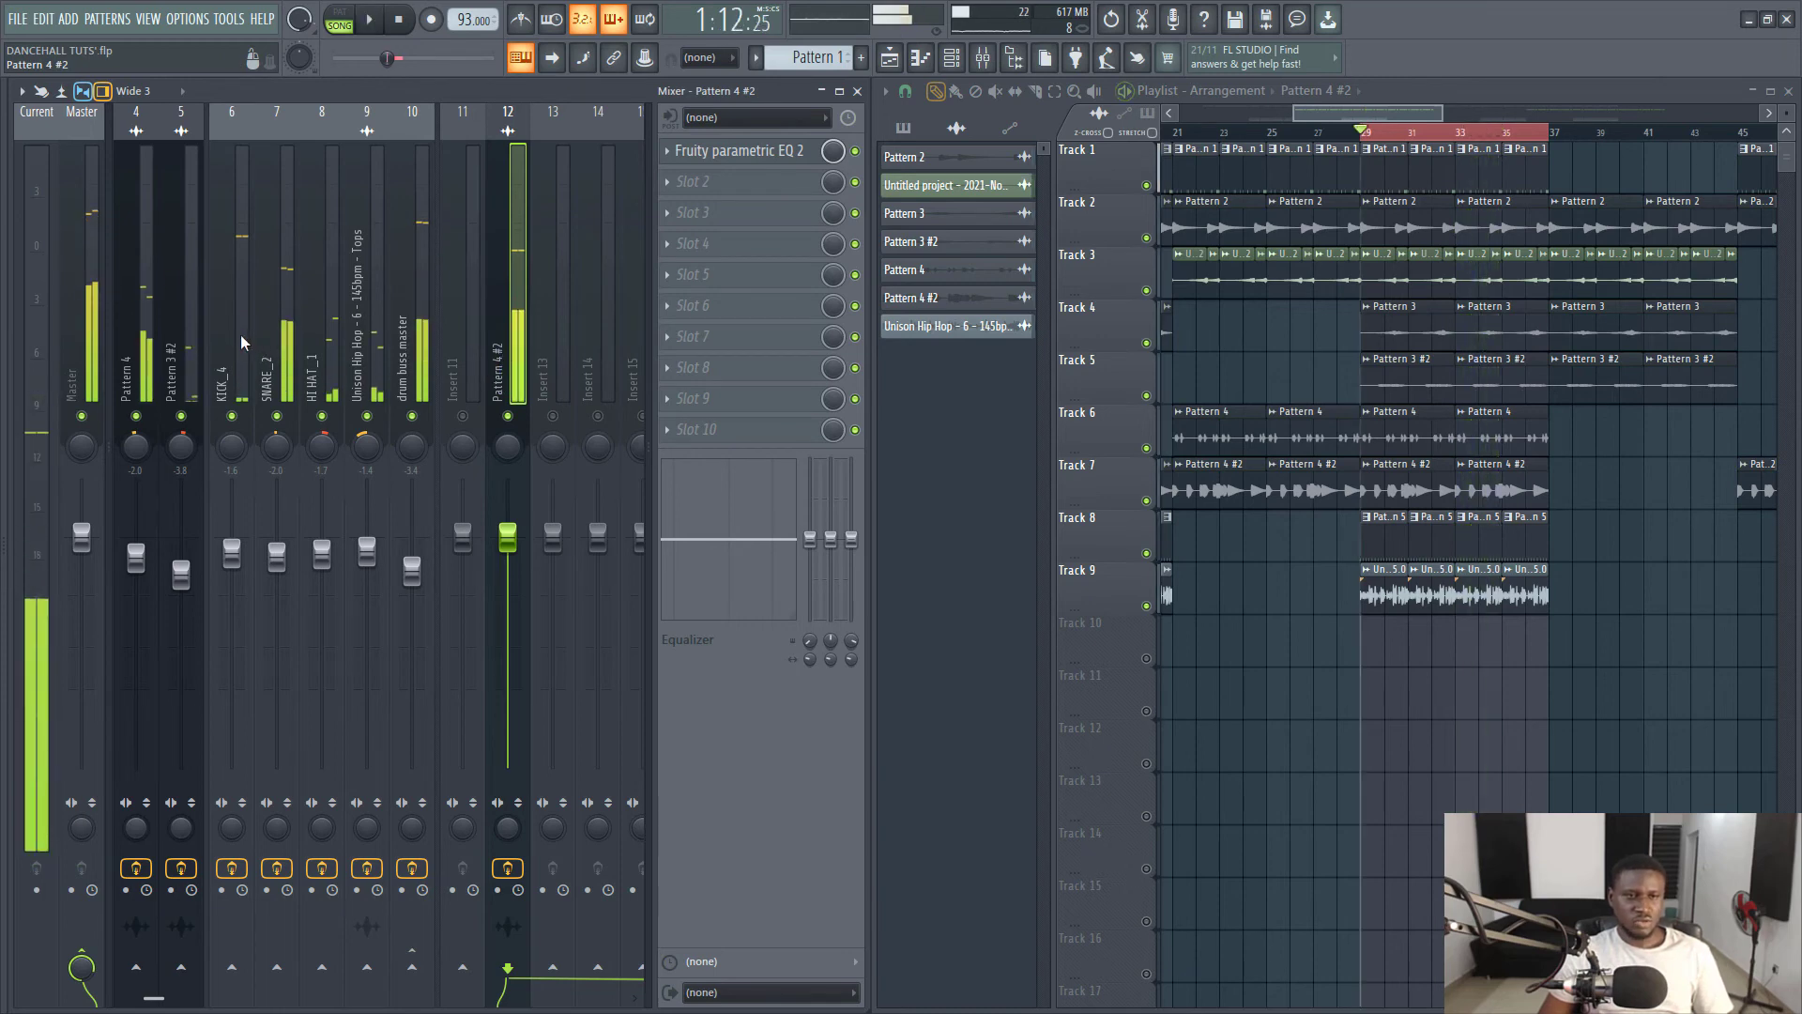
Sidechain the KICK_4 mixer track to the Pattern 4 #2 track.
click(232, 356)
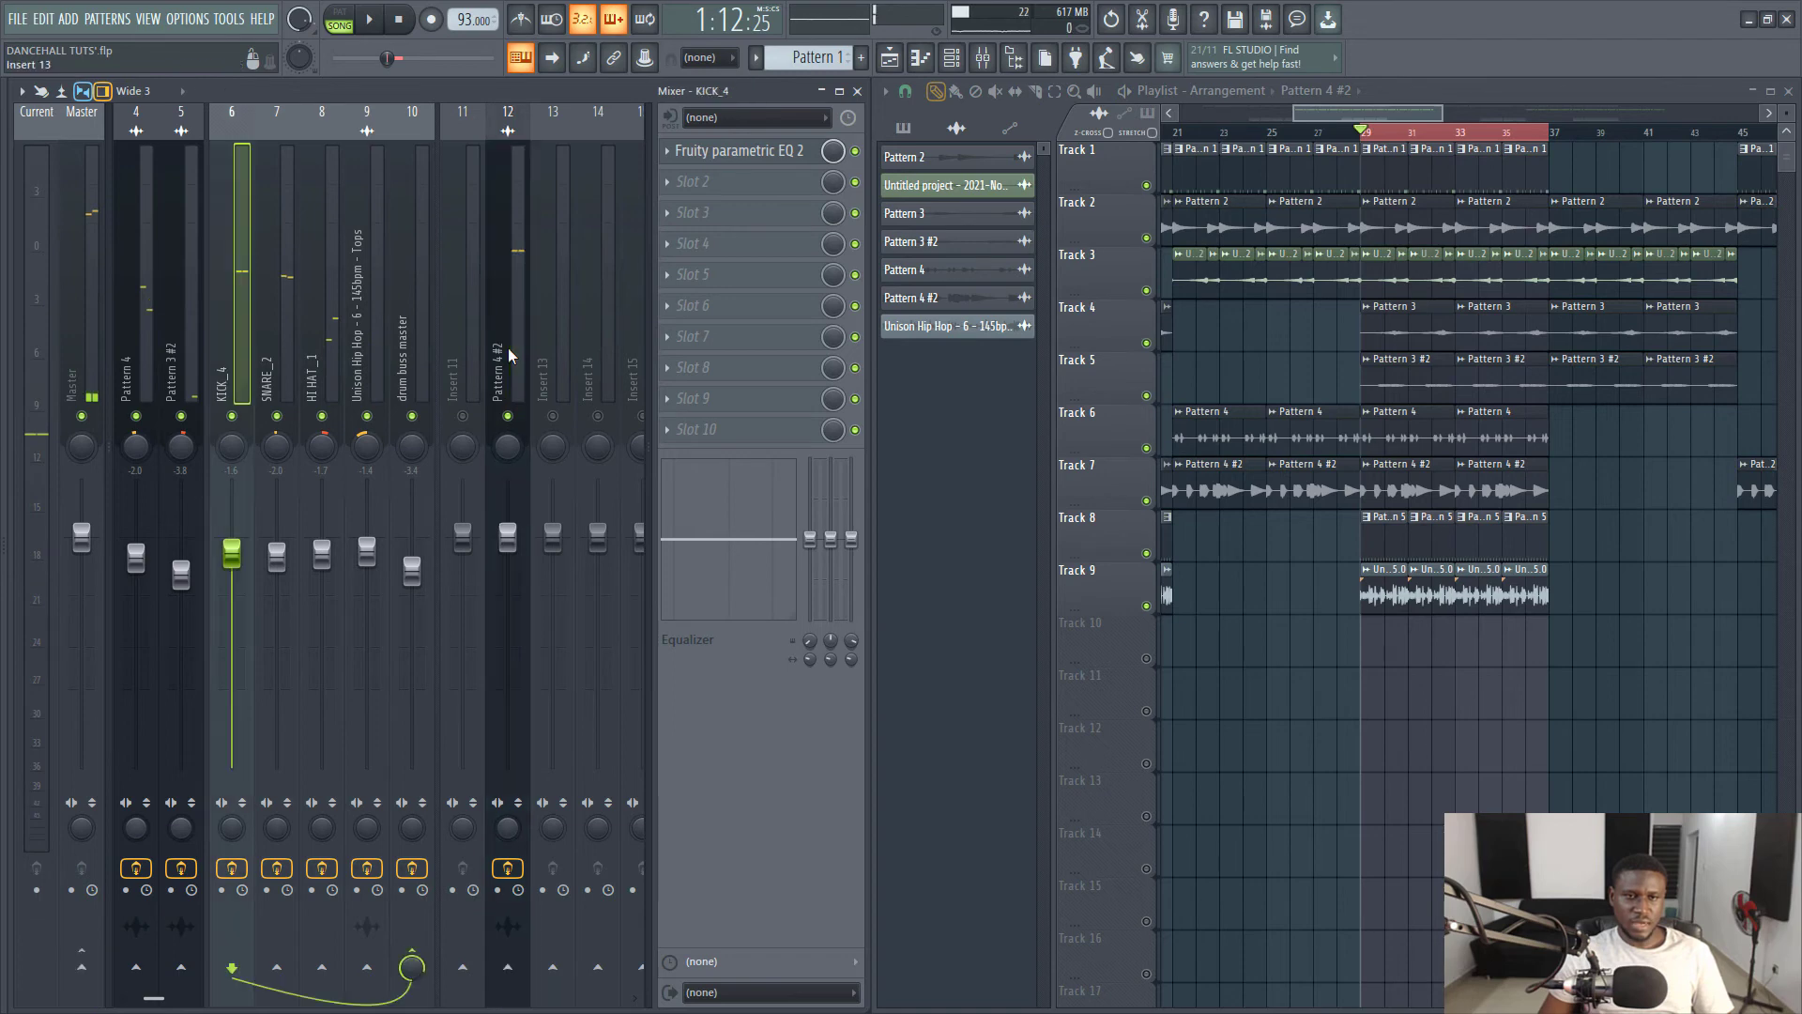
ctrl+click(509, 355)
right_click(570, 321)
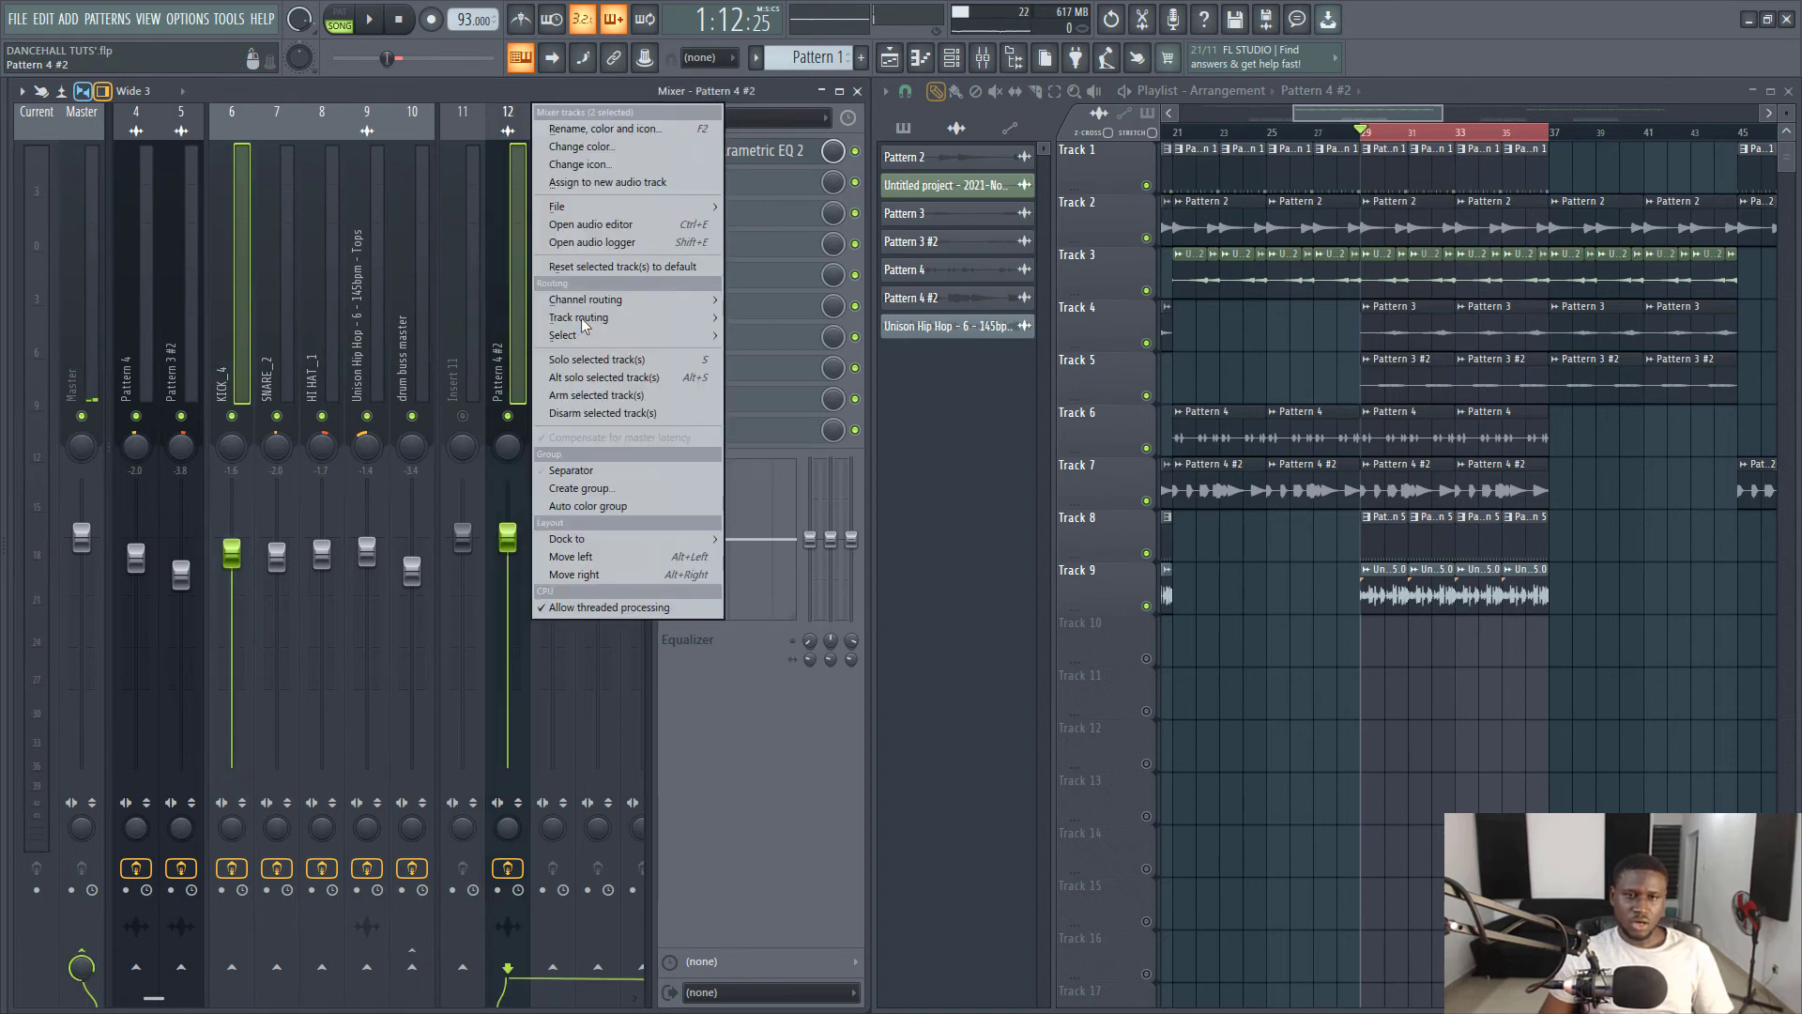
mouse_move(587, 319)
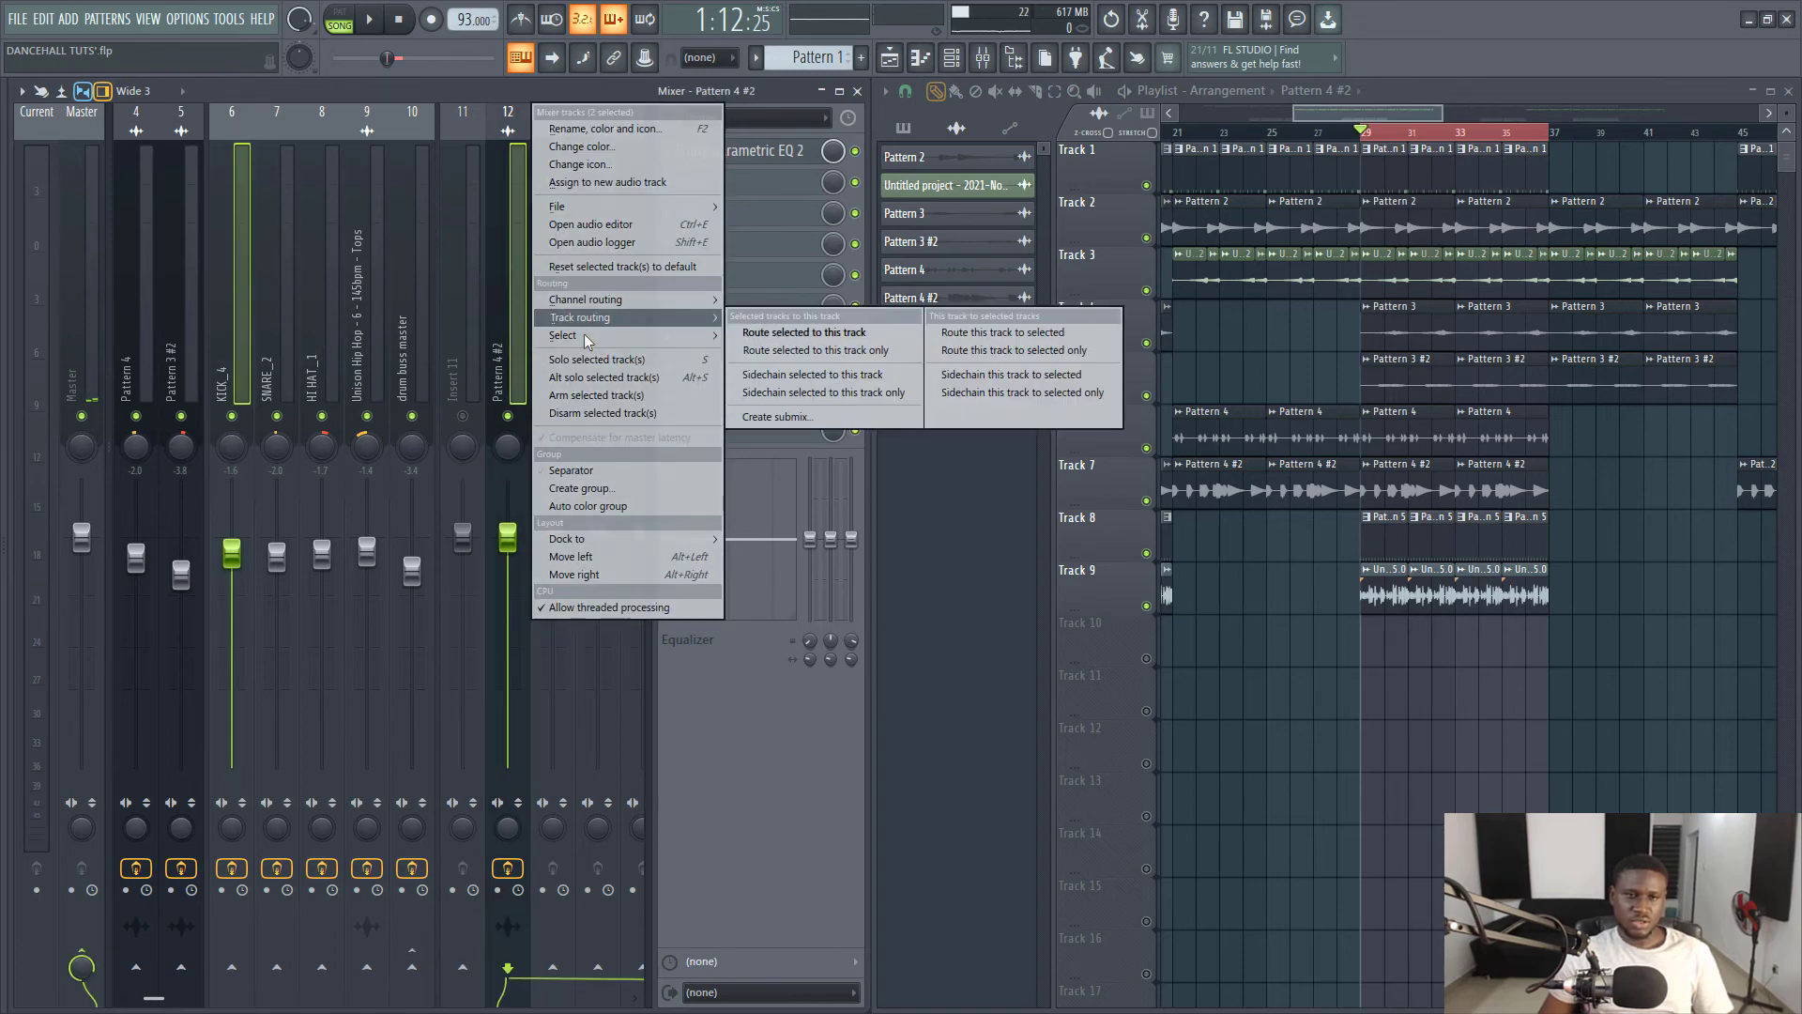
click(813, 376)
click(595, 356)
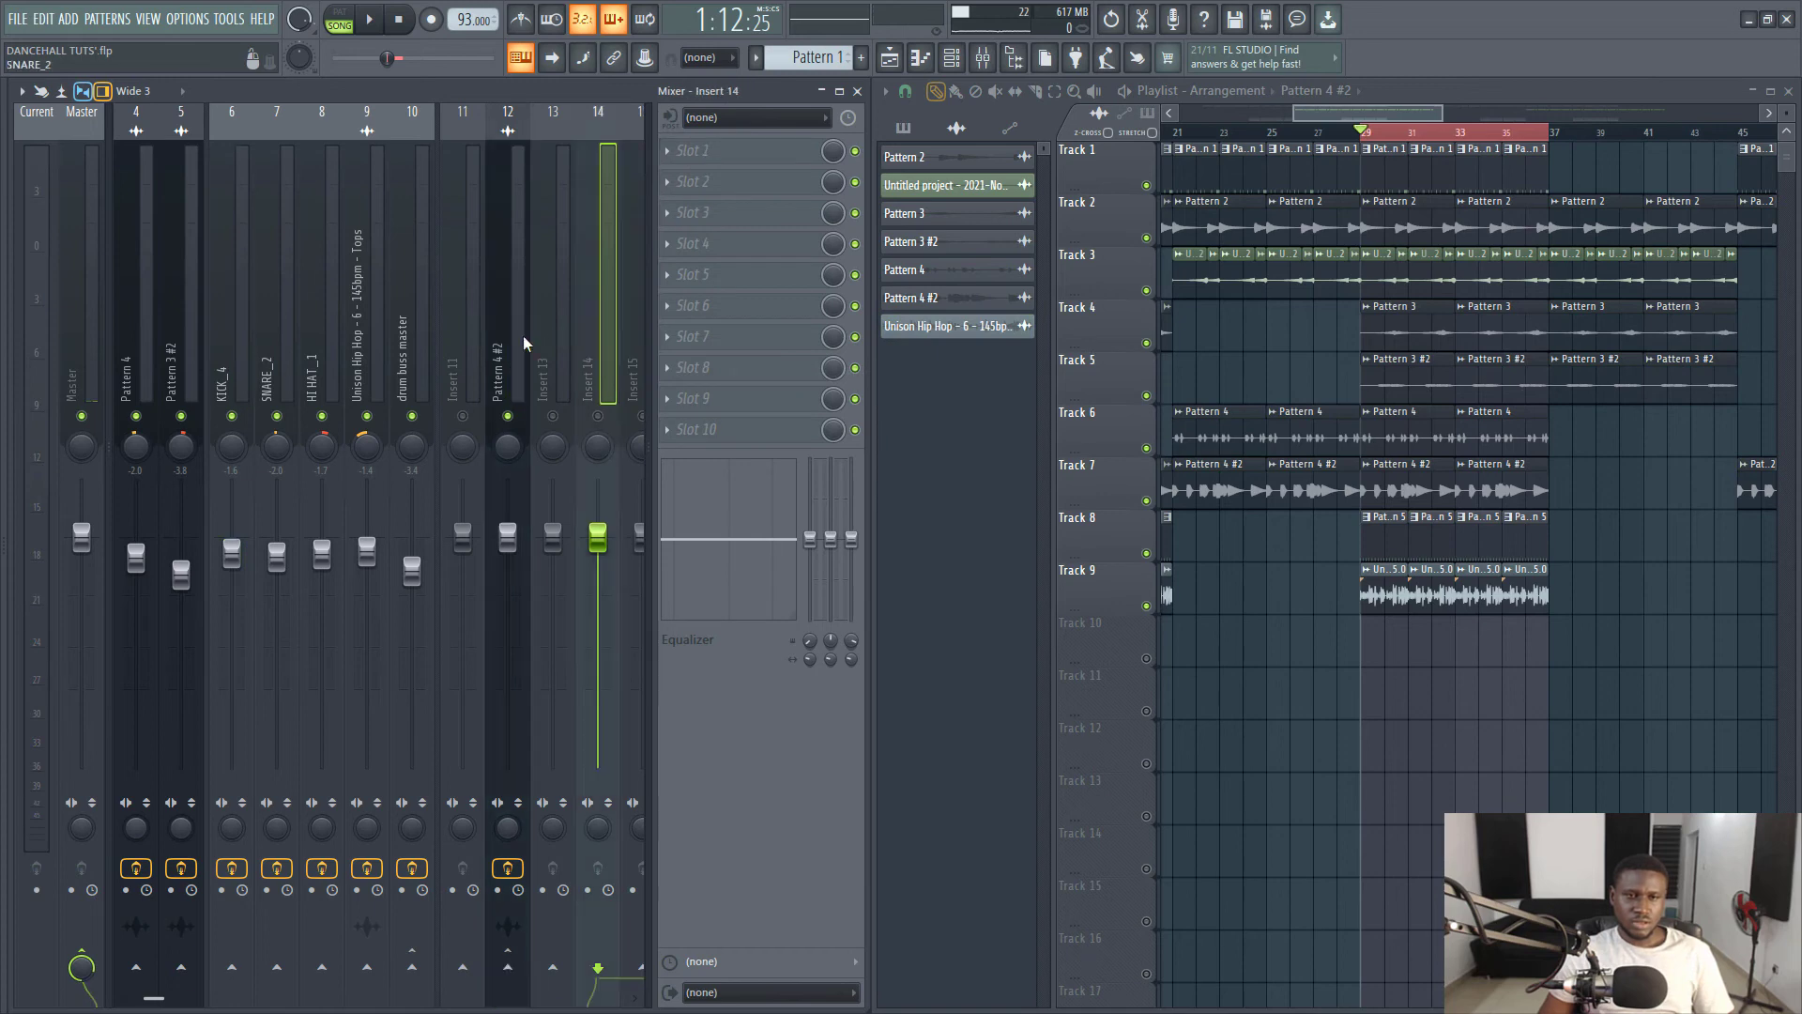
click(510, 363)
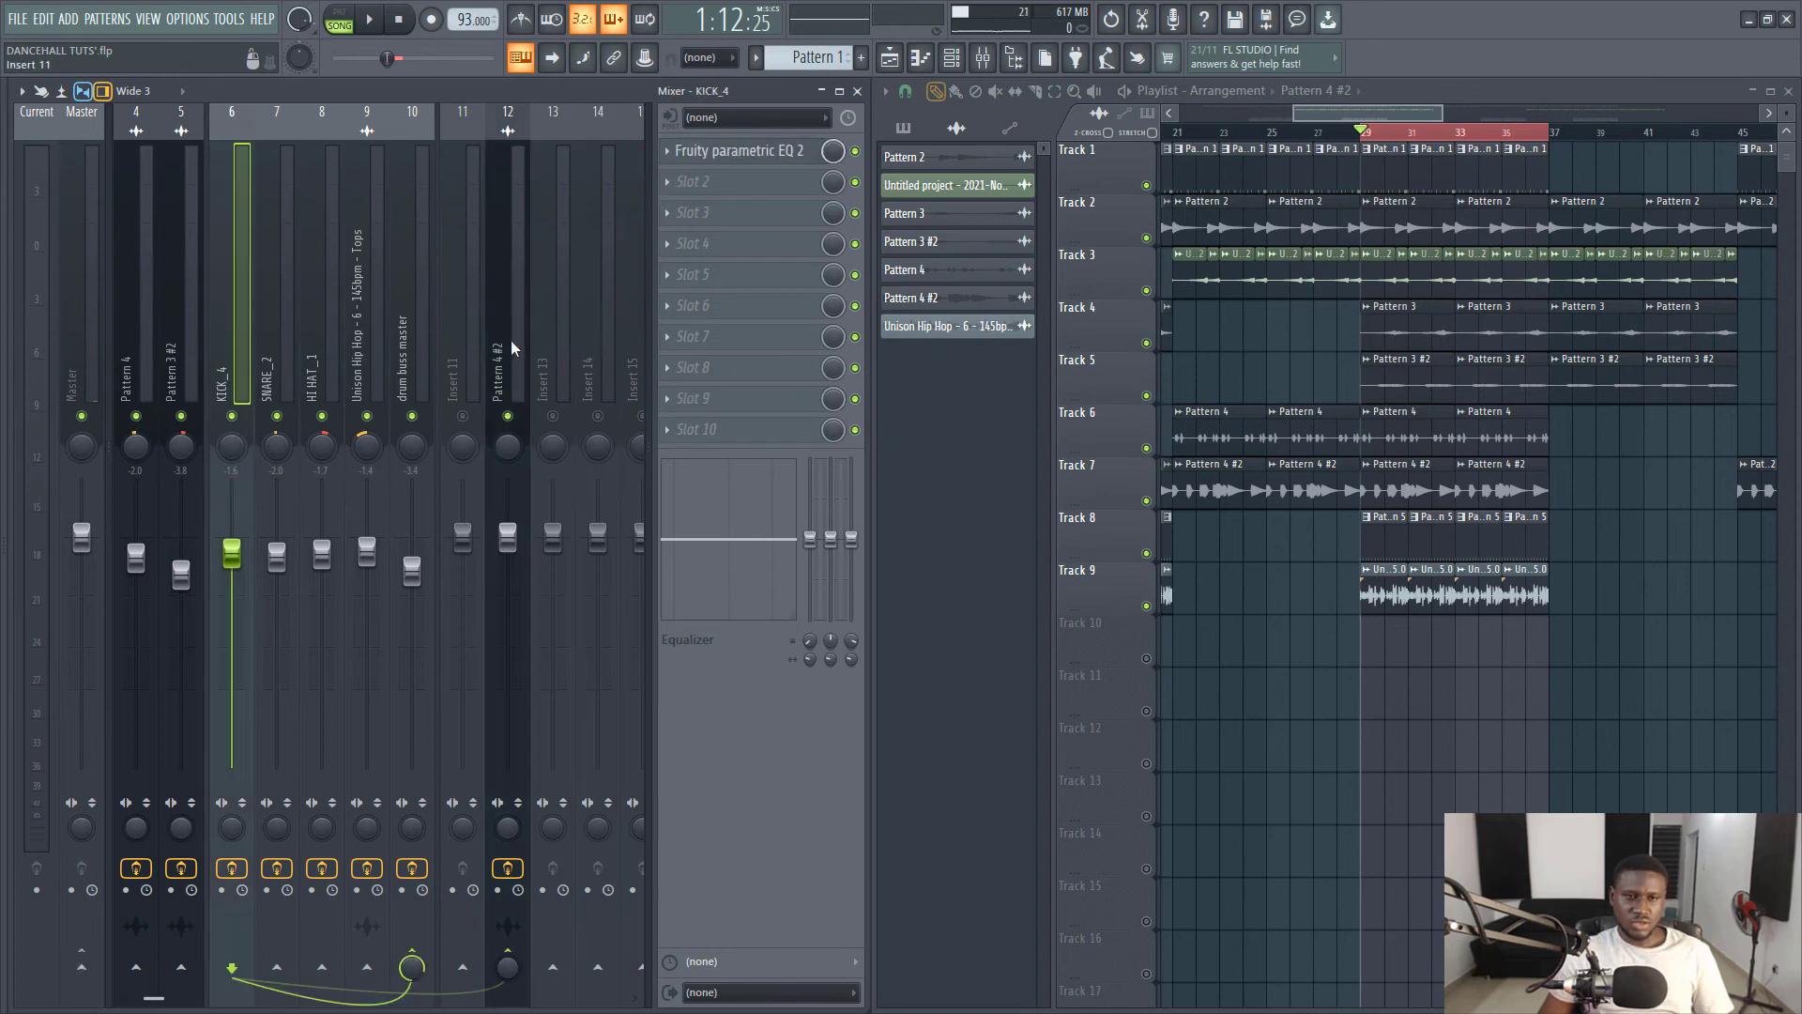
Add Fruity Limiter to slot 2 of the Pattern 4 #2 track in compressor mode with KICK_4 as sidechain source.
click(765, 188)
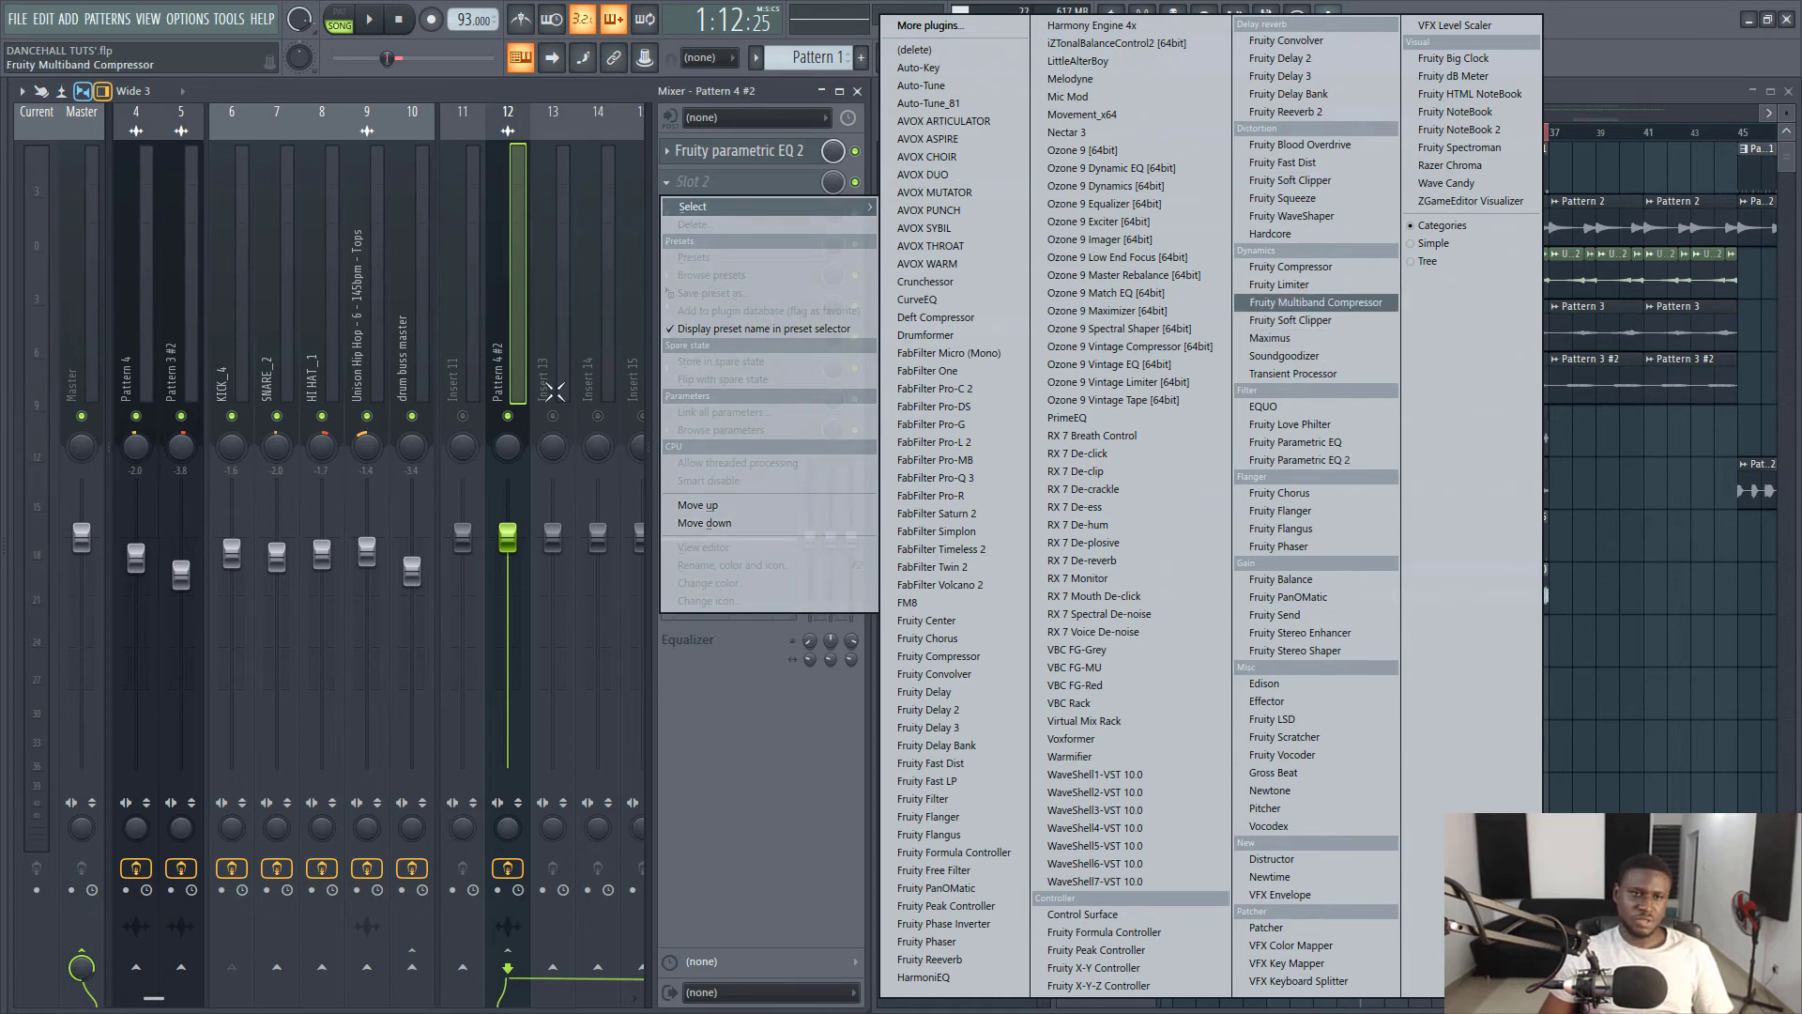
click(1291, 285)
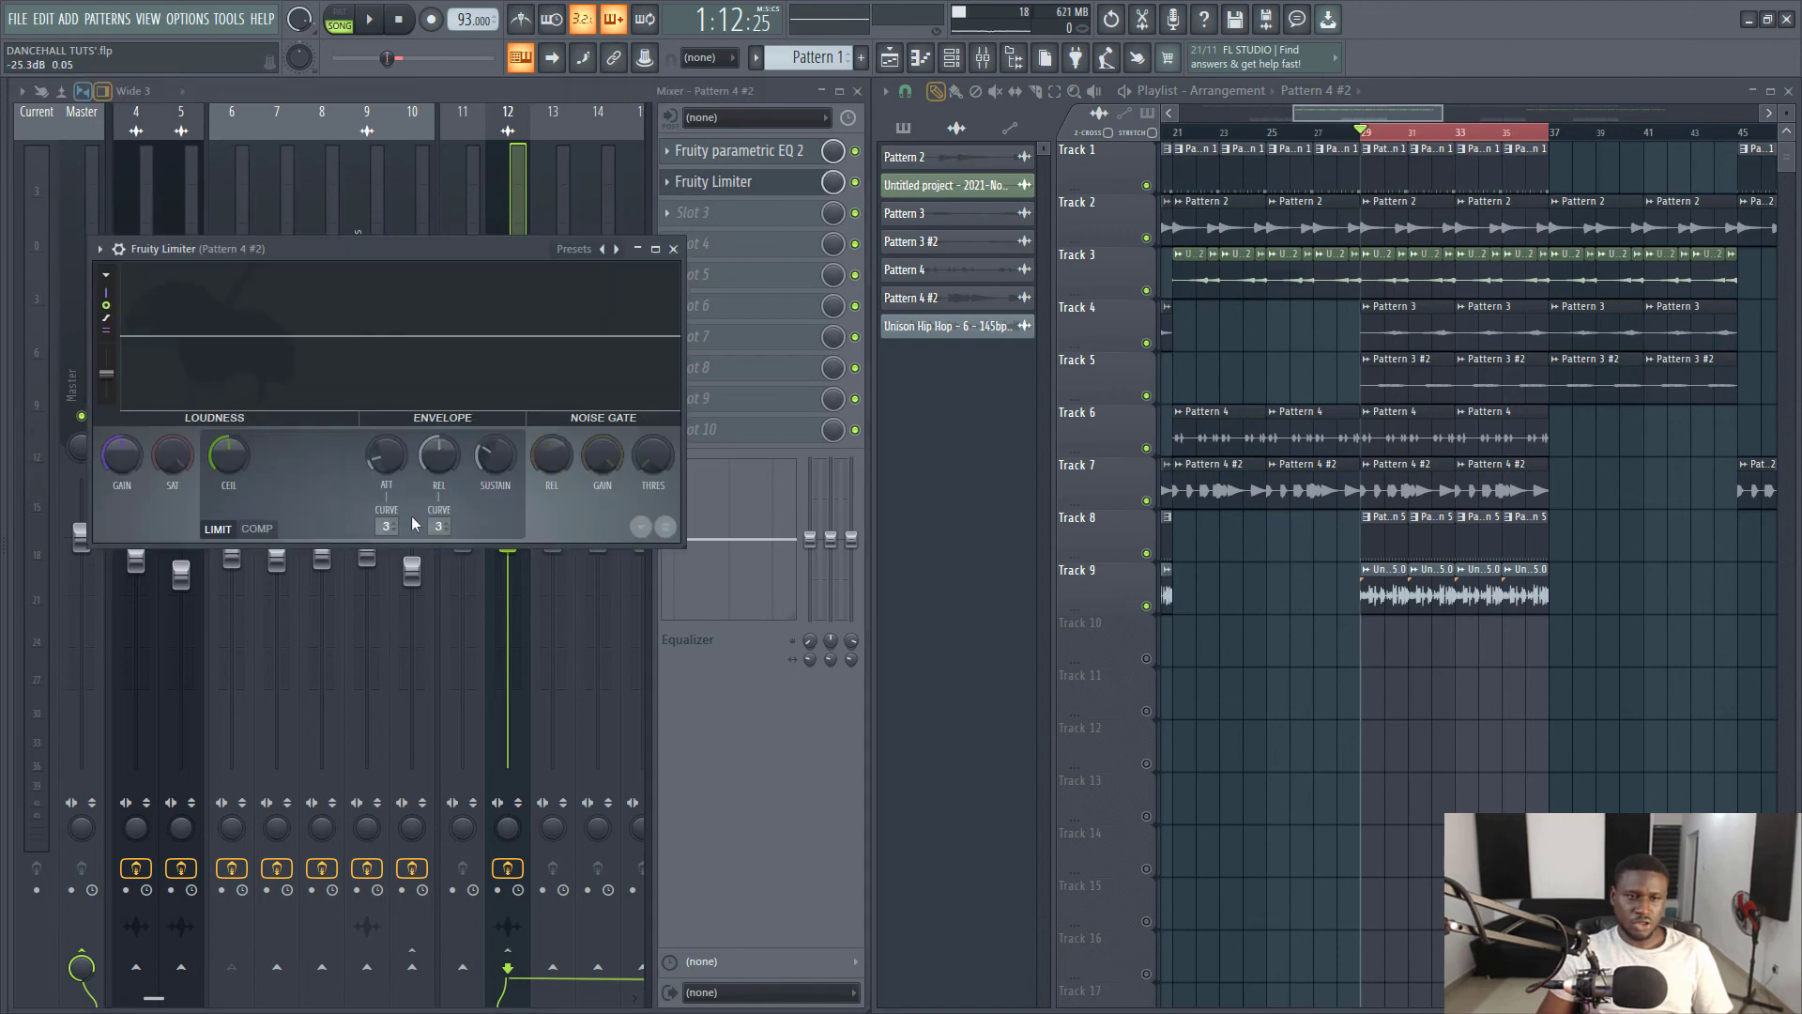
click(256, 529)
click(438, 526)
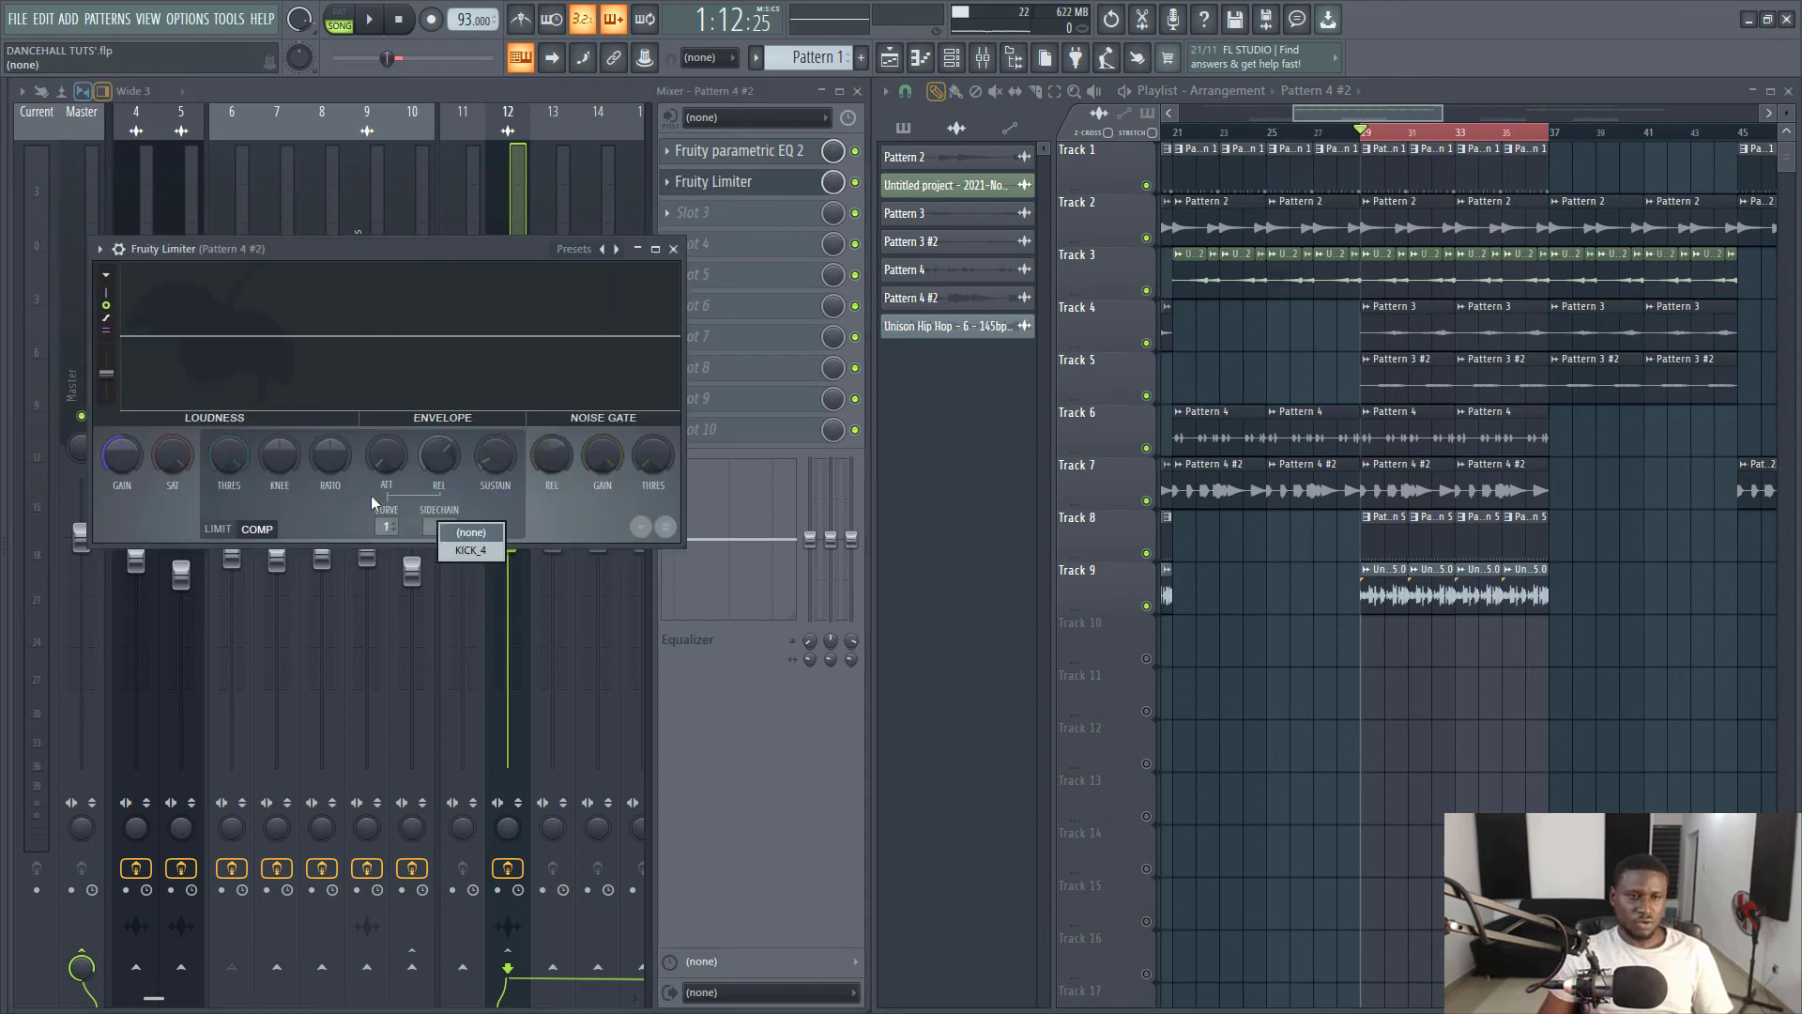
click(470, 550)
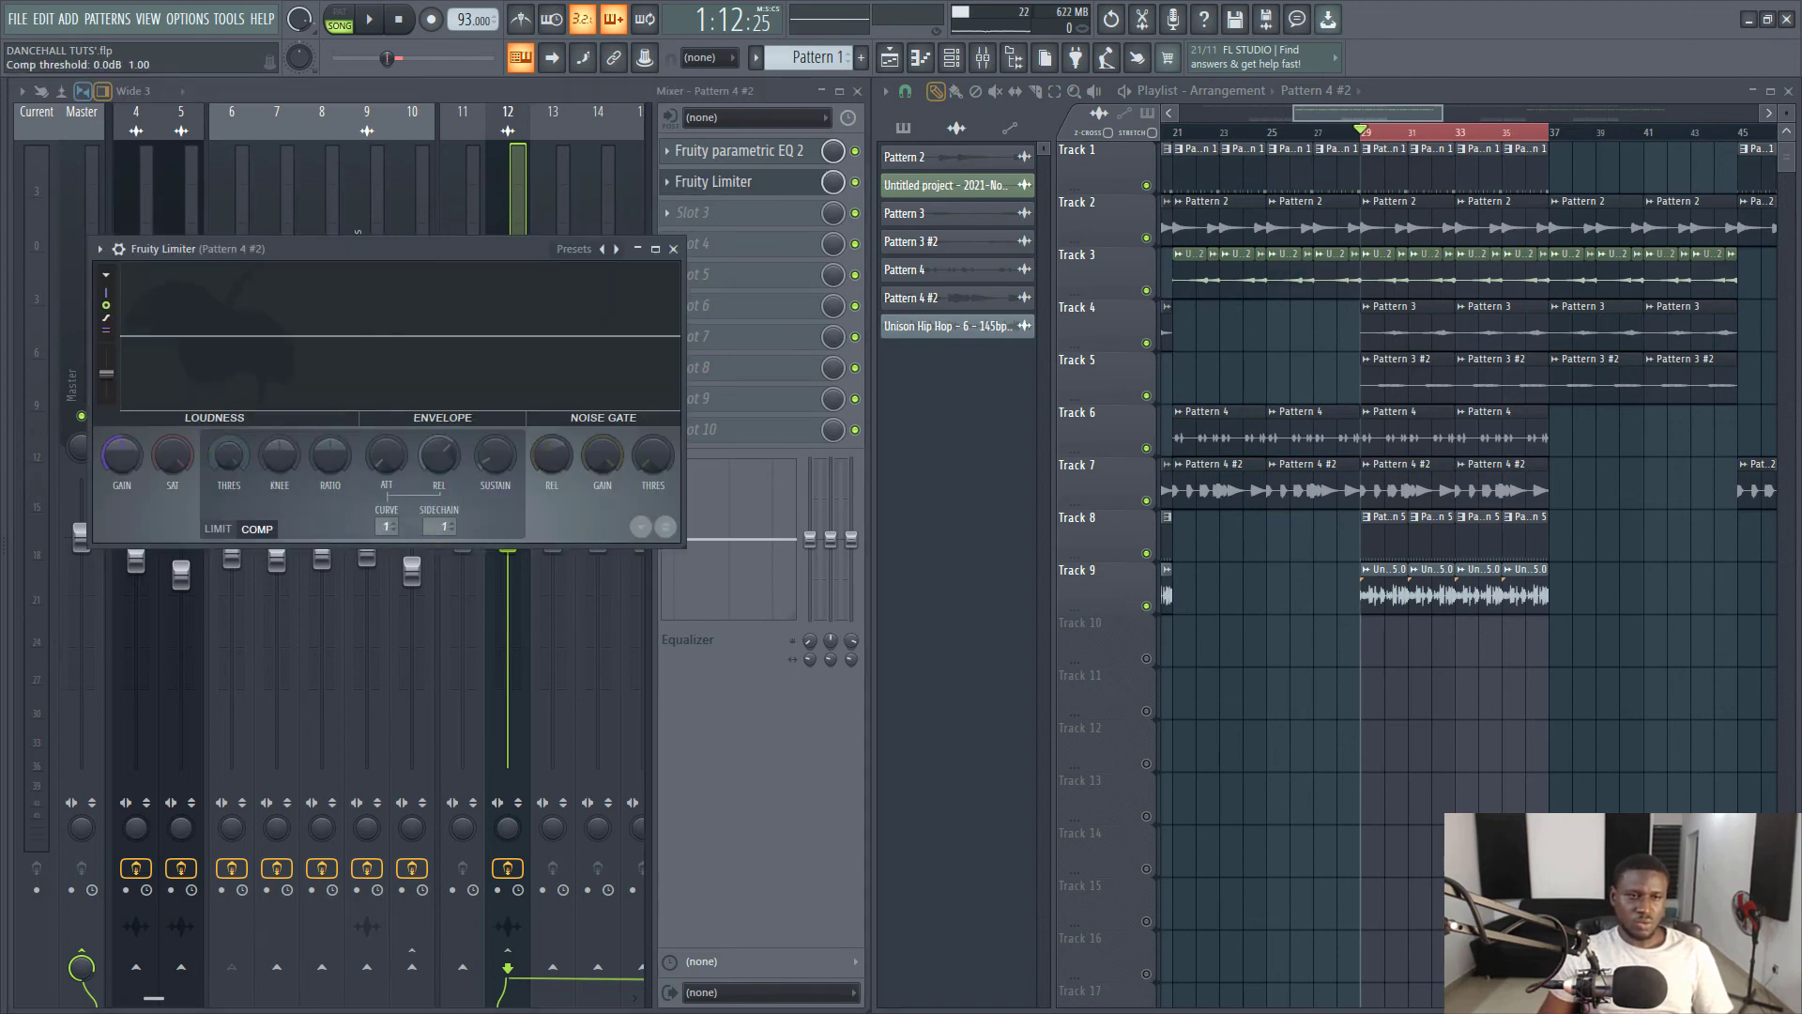
Lower the limiter's compressor threshold to below about -29 dB and raise the ratio to about 3.0:1 during playback.
drag(229, 455, 229, 526)
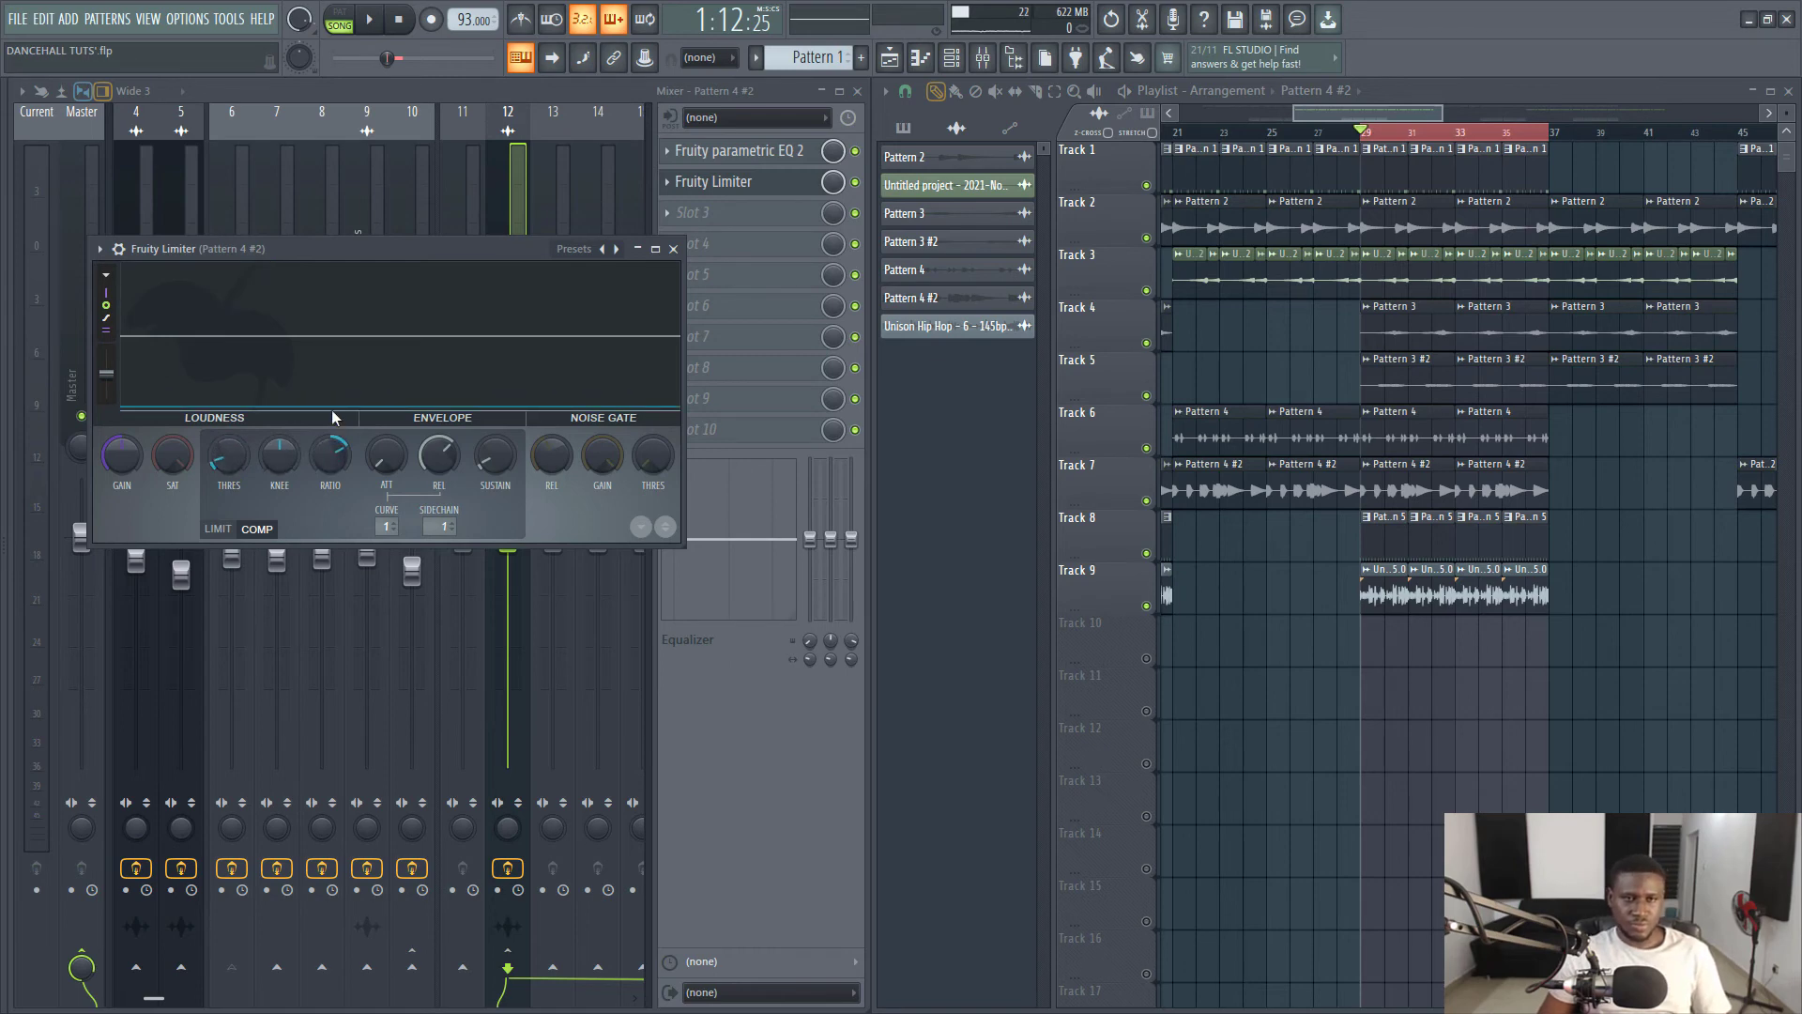
key(space)
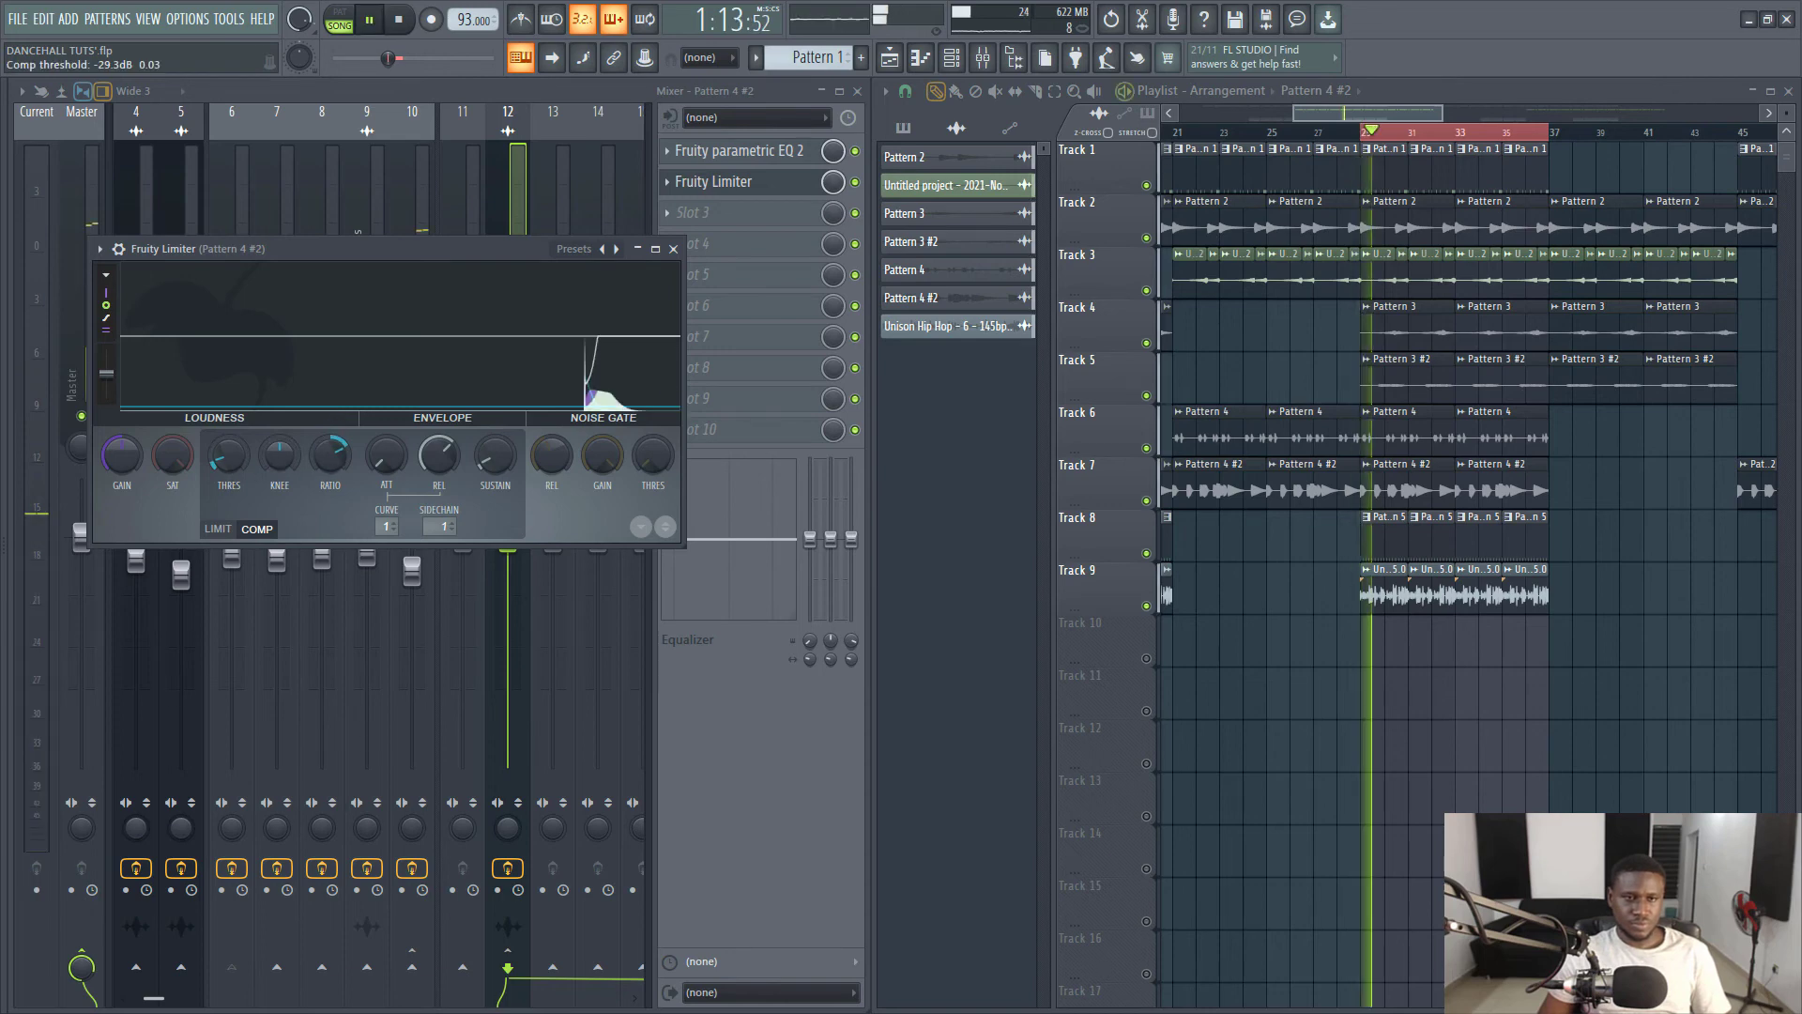
drag(230, 470, 230, 478)
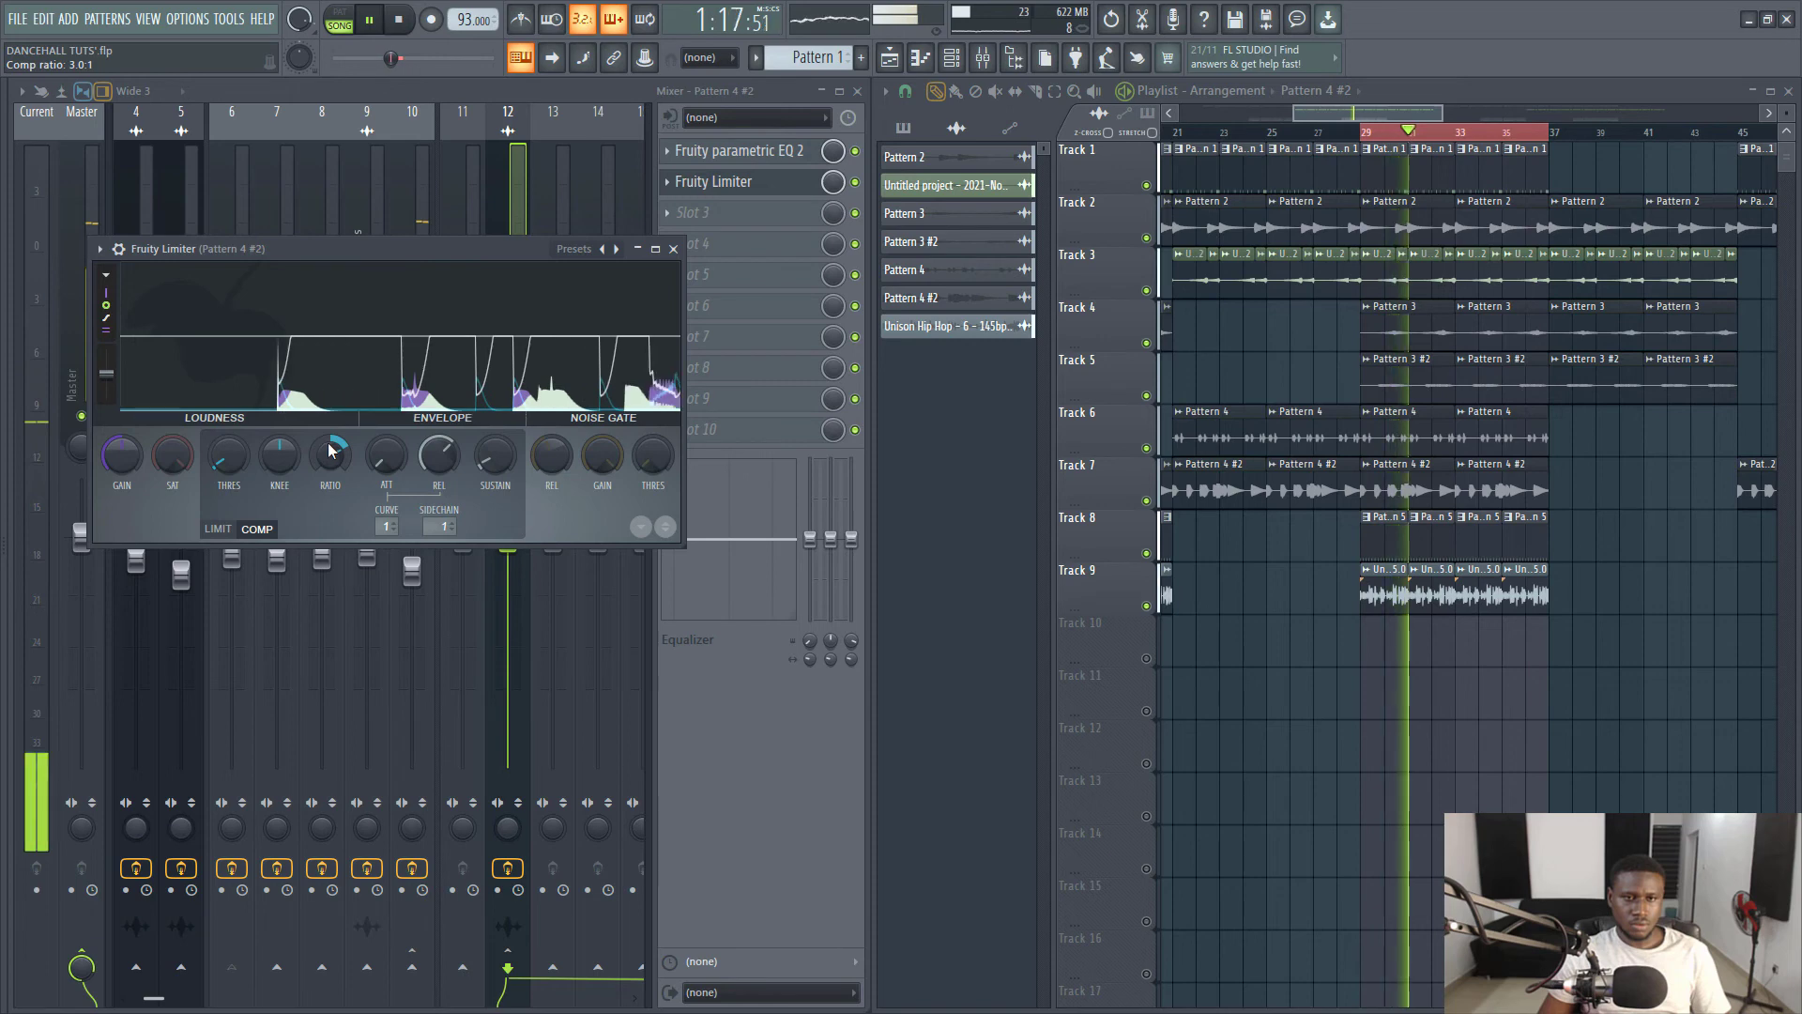
Add Fruity Fast Dist between the EQ and the limiter on the Pattern 4 #2 track and set its mix to about 79%.
click(710, 219)
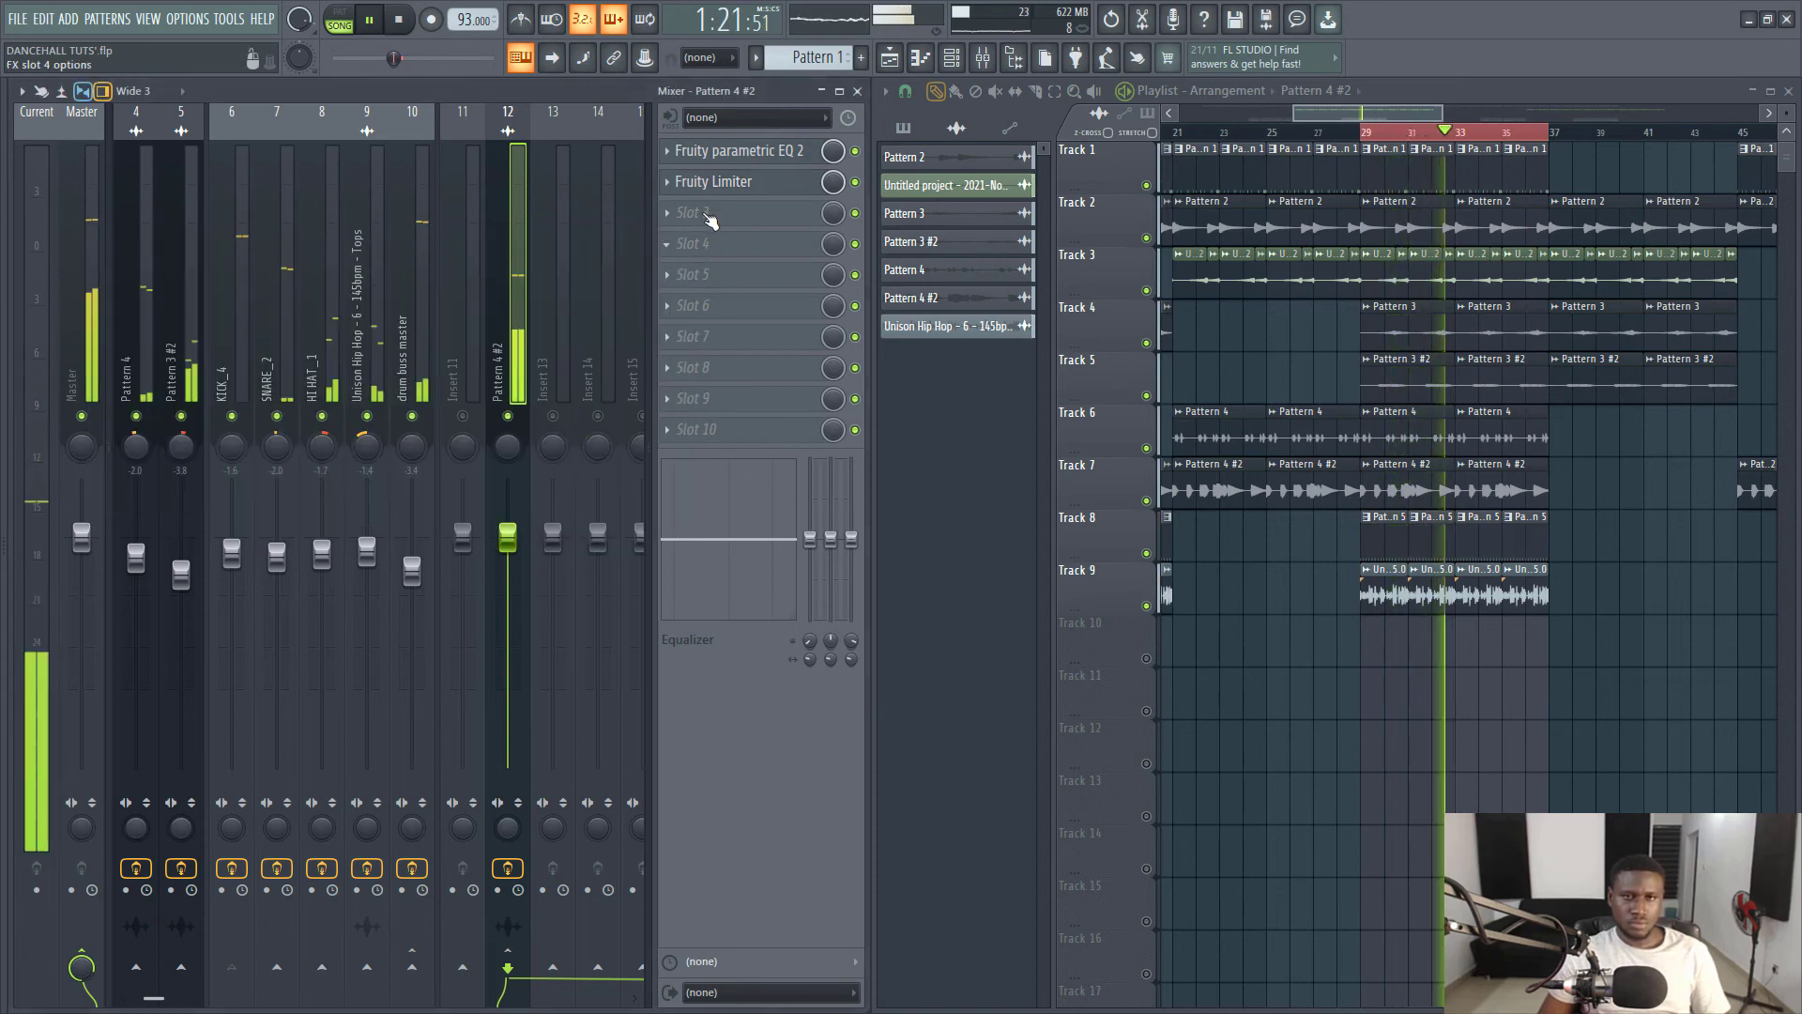
key(space)
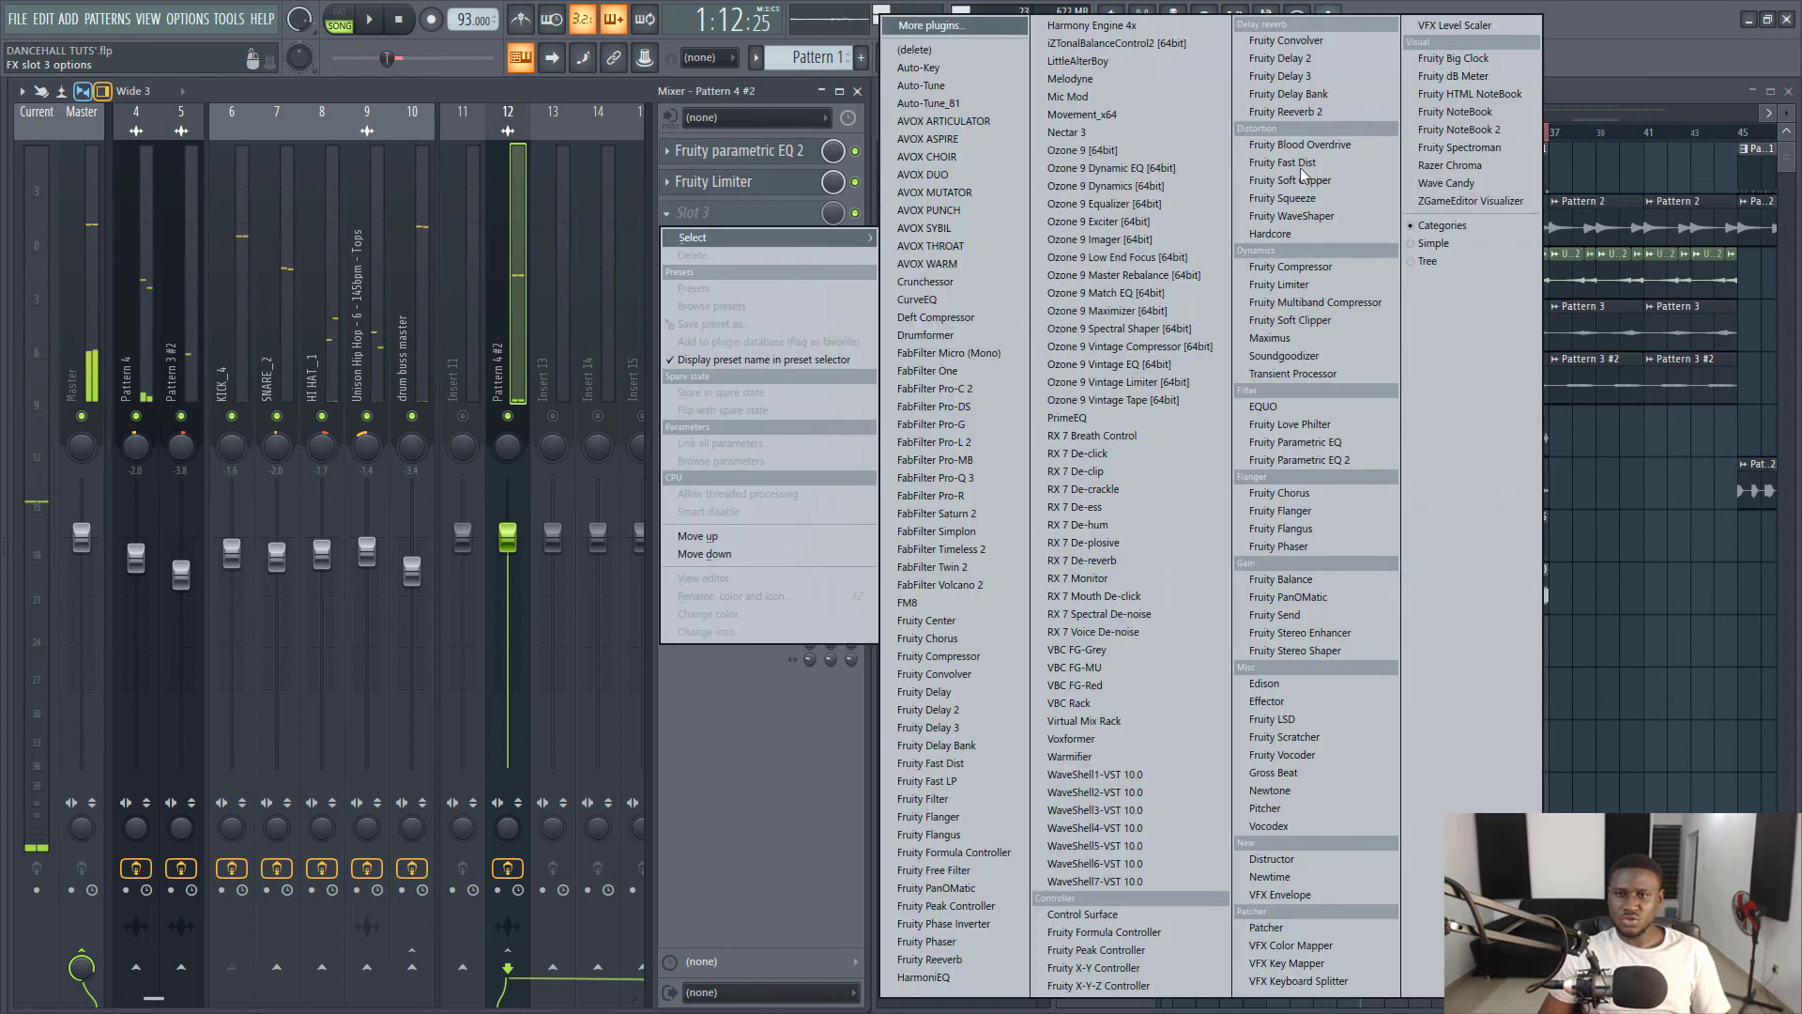
click(1299, 178)
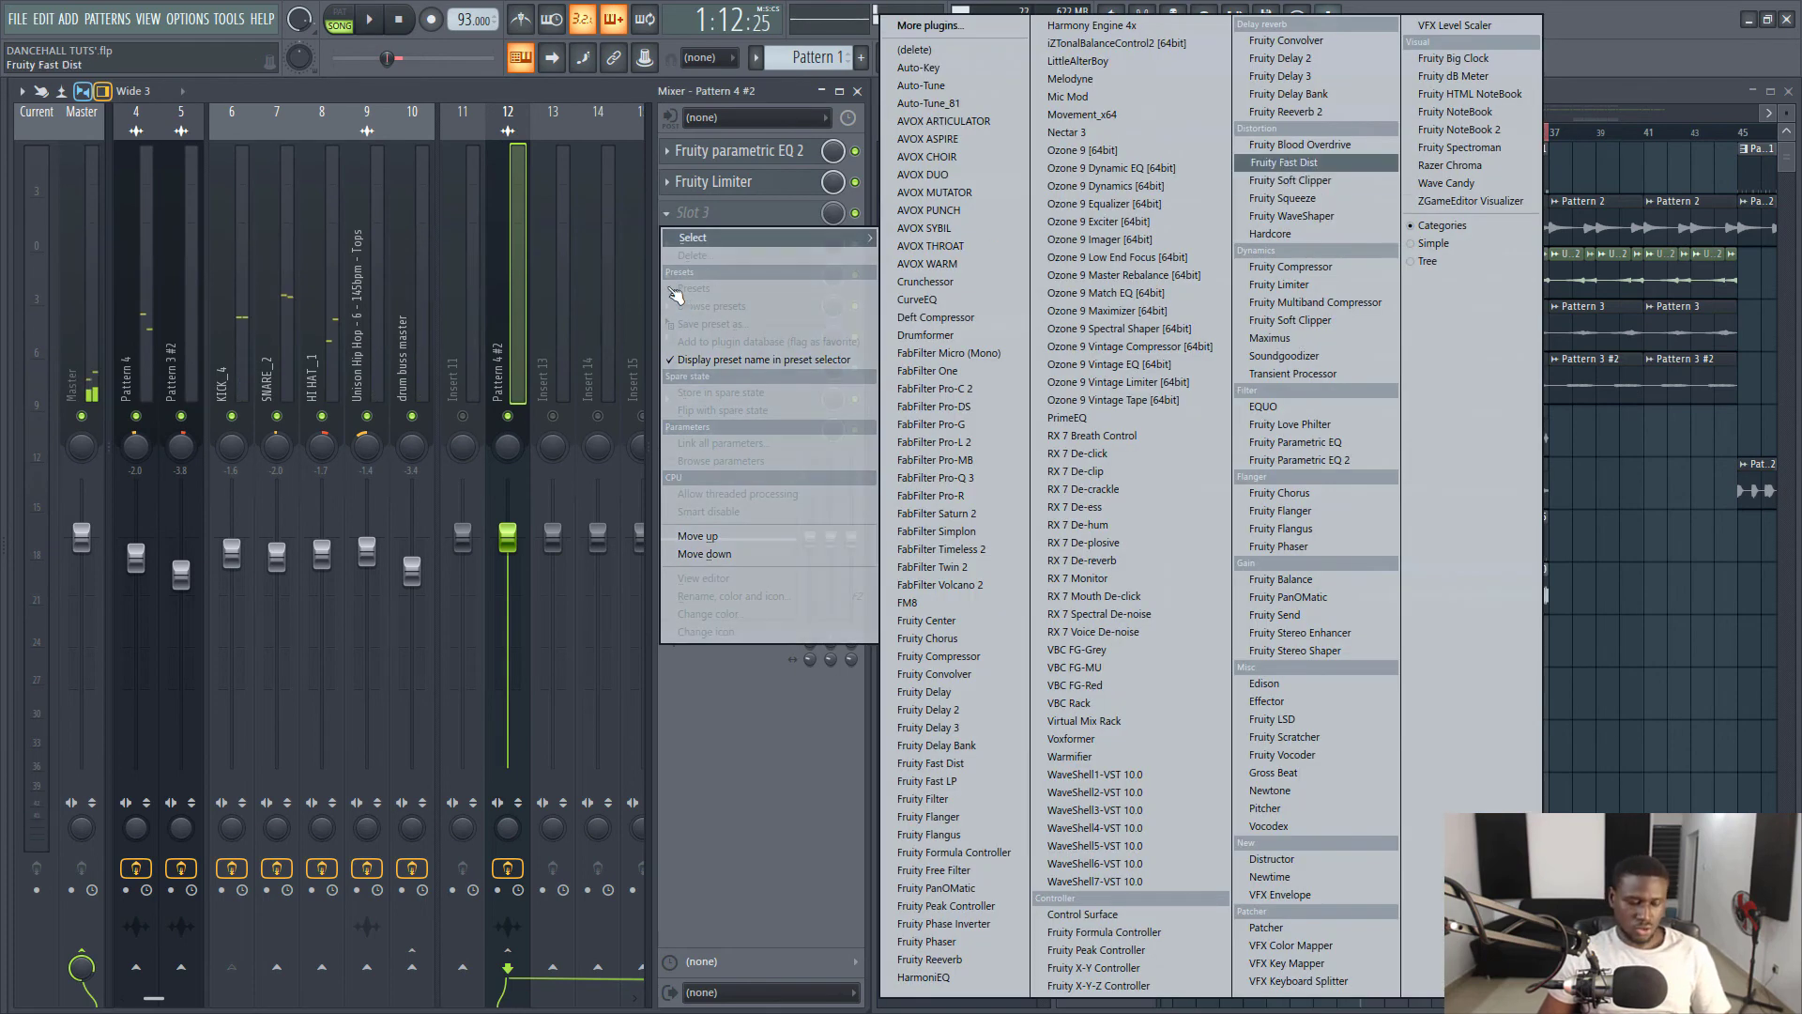
click(1282, 162)
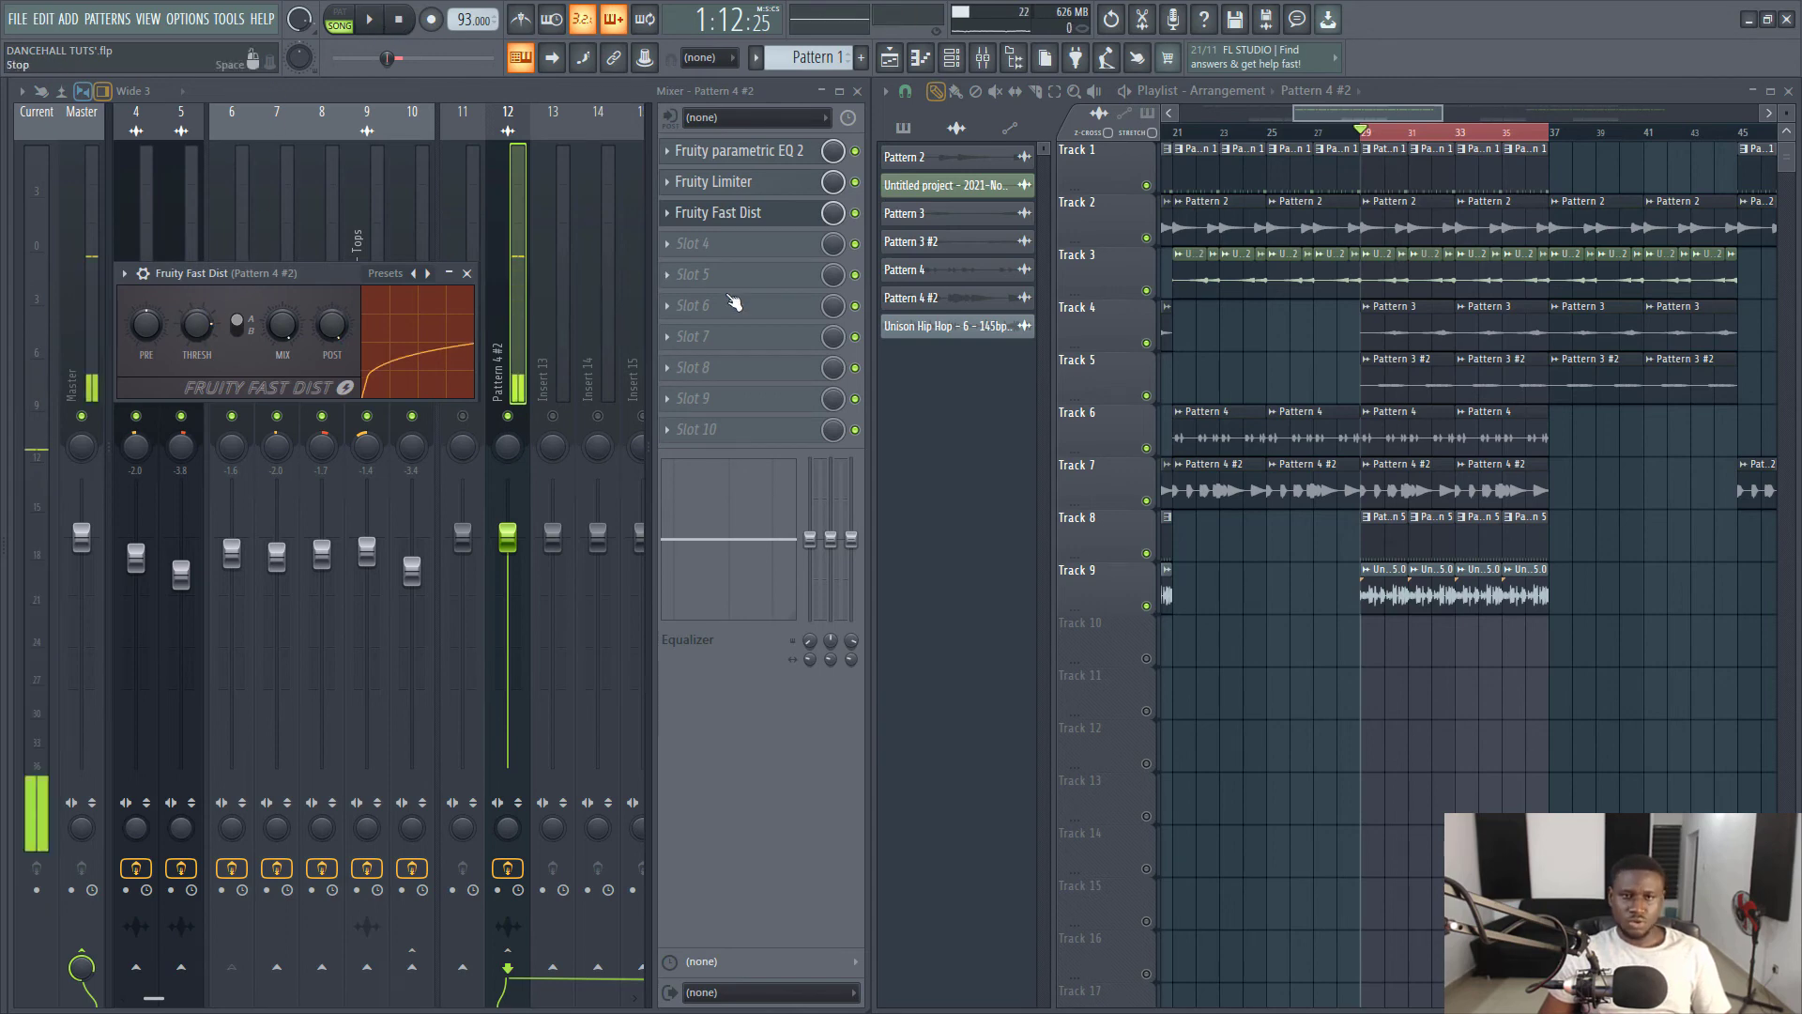
key(alt+Down)
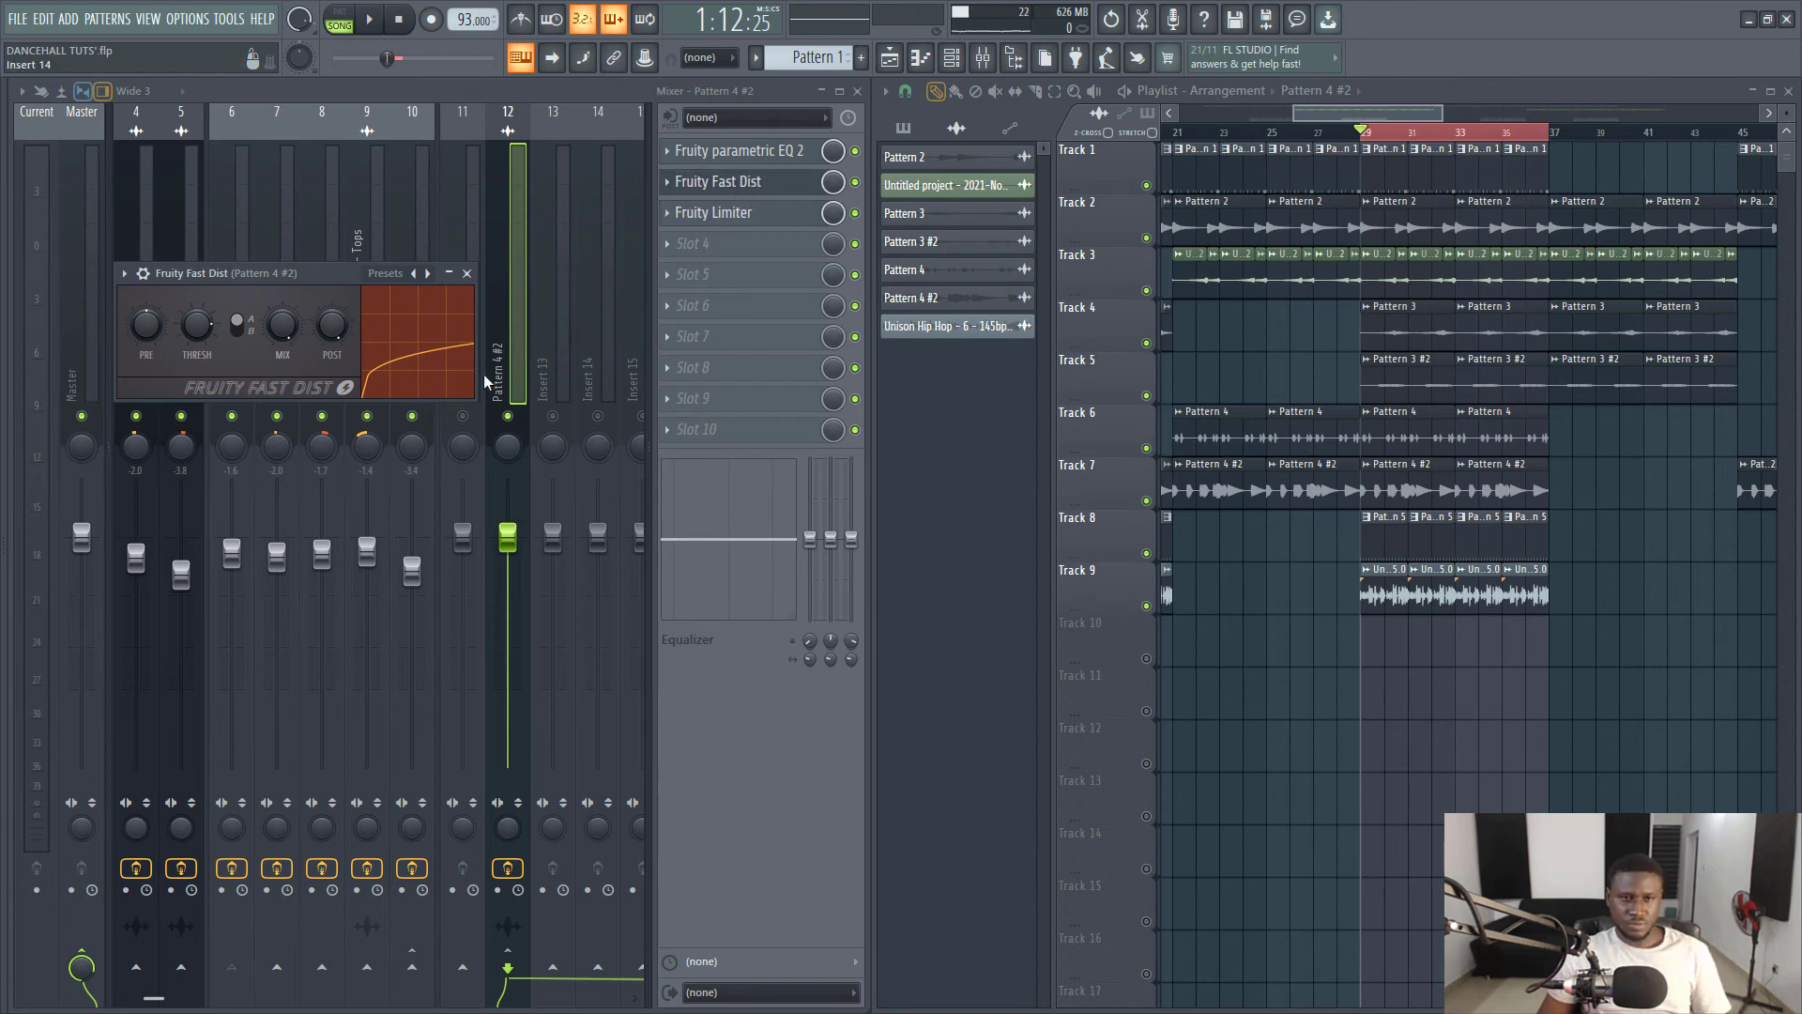
key(space)
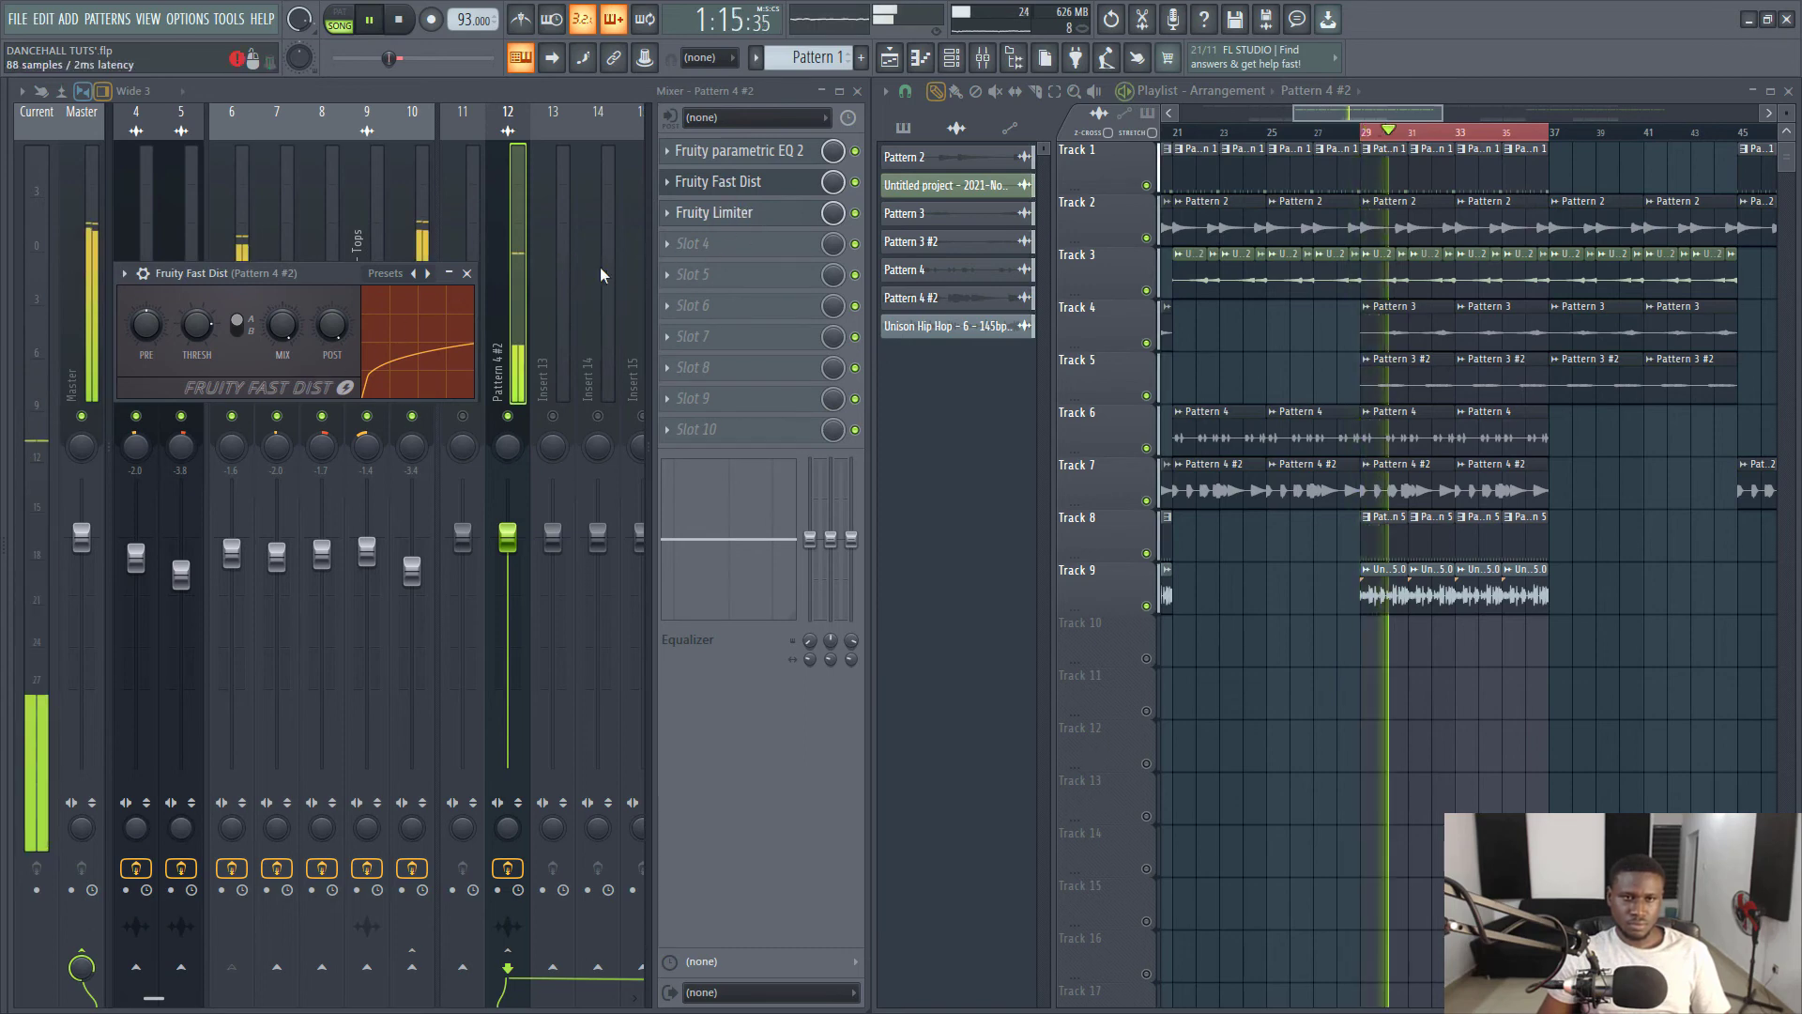
drag(282, 325, 283, 375)
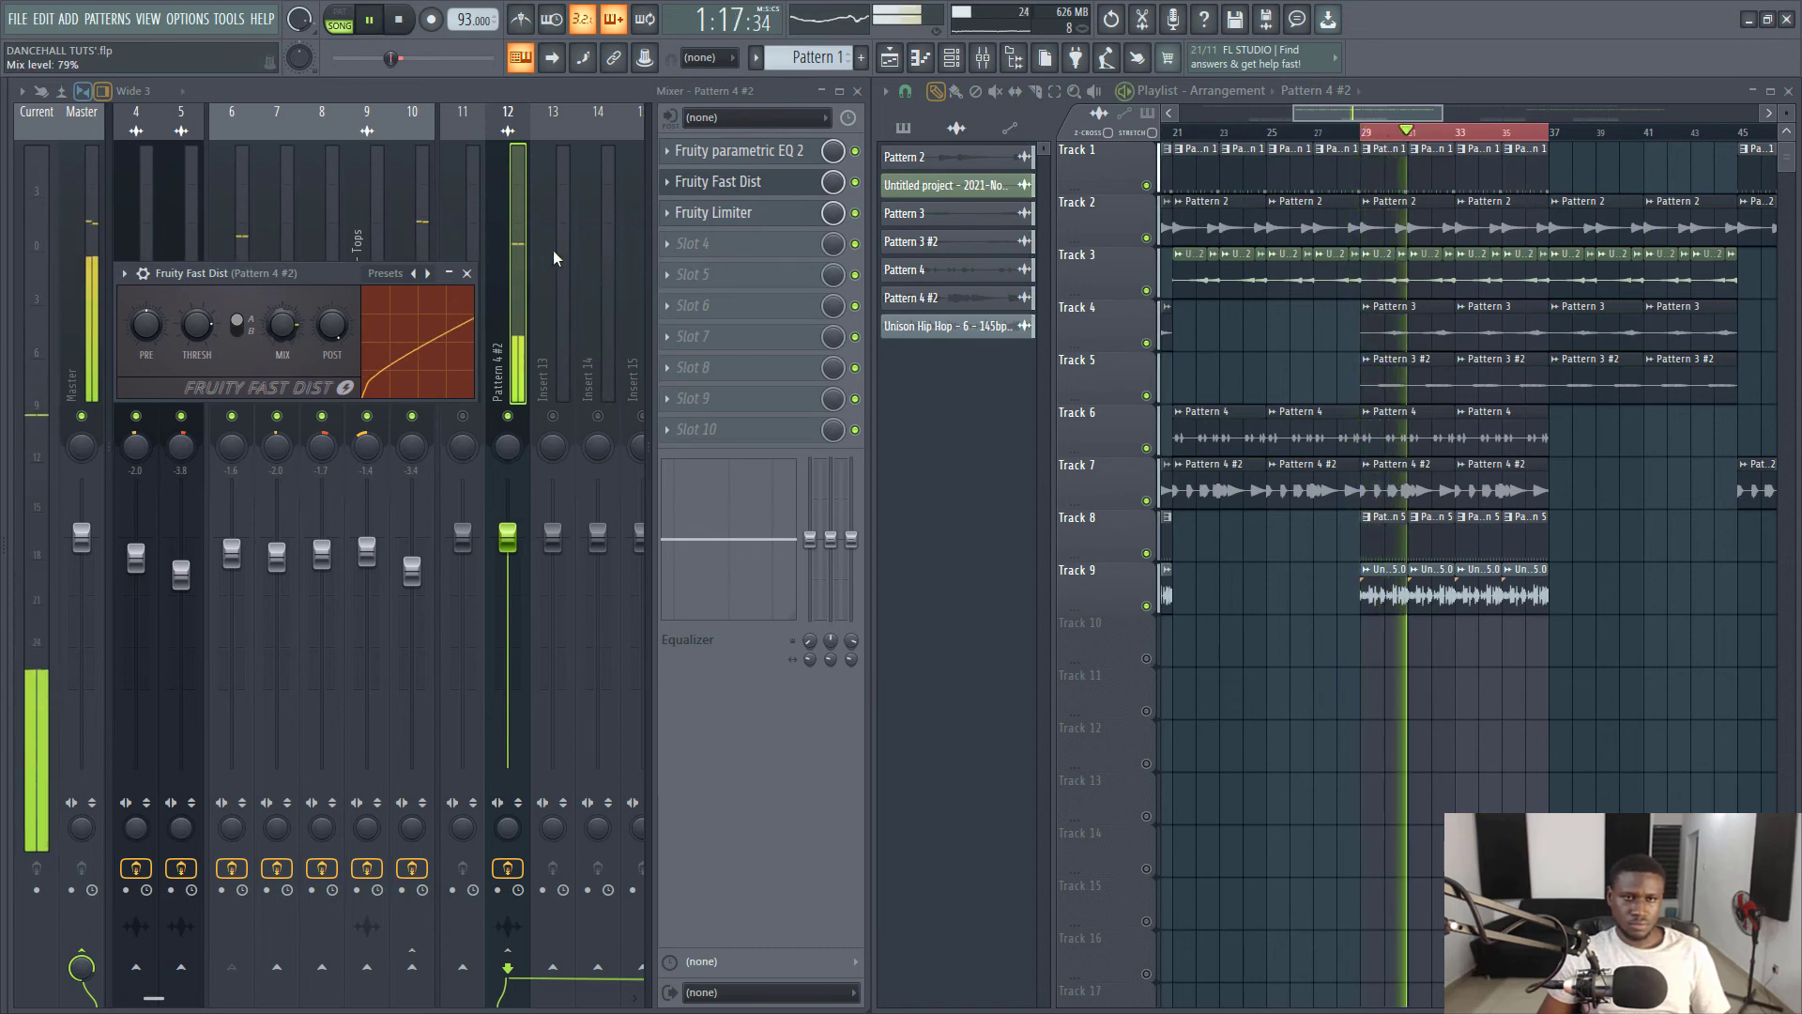
Raise the Fruity Limiter's knee, reduce its ratio to about 1.3:1 and set its gain to about 1.6 dB.
click(719, 217)
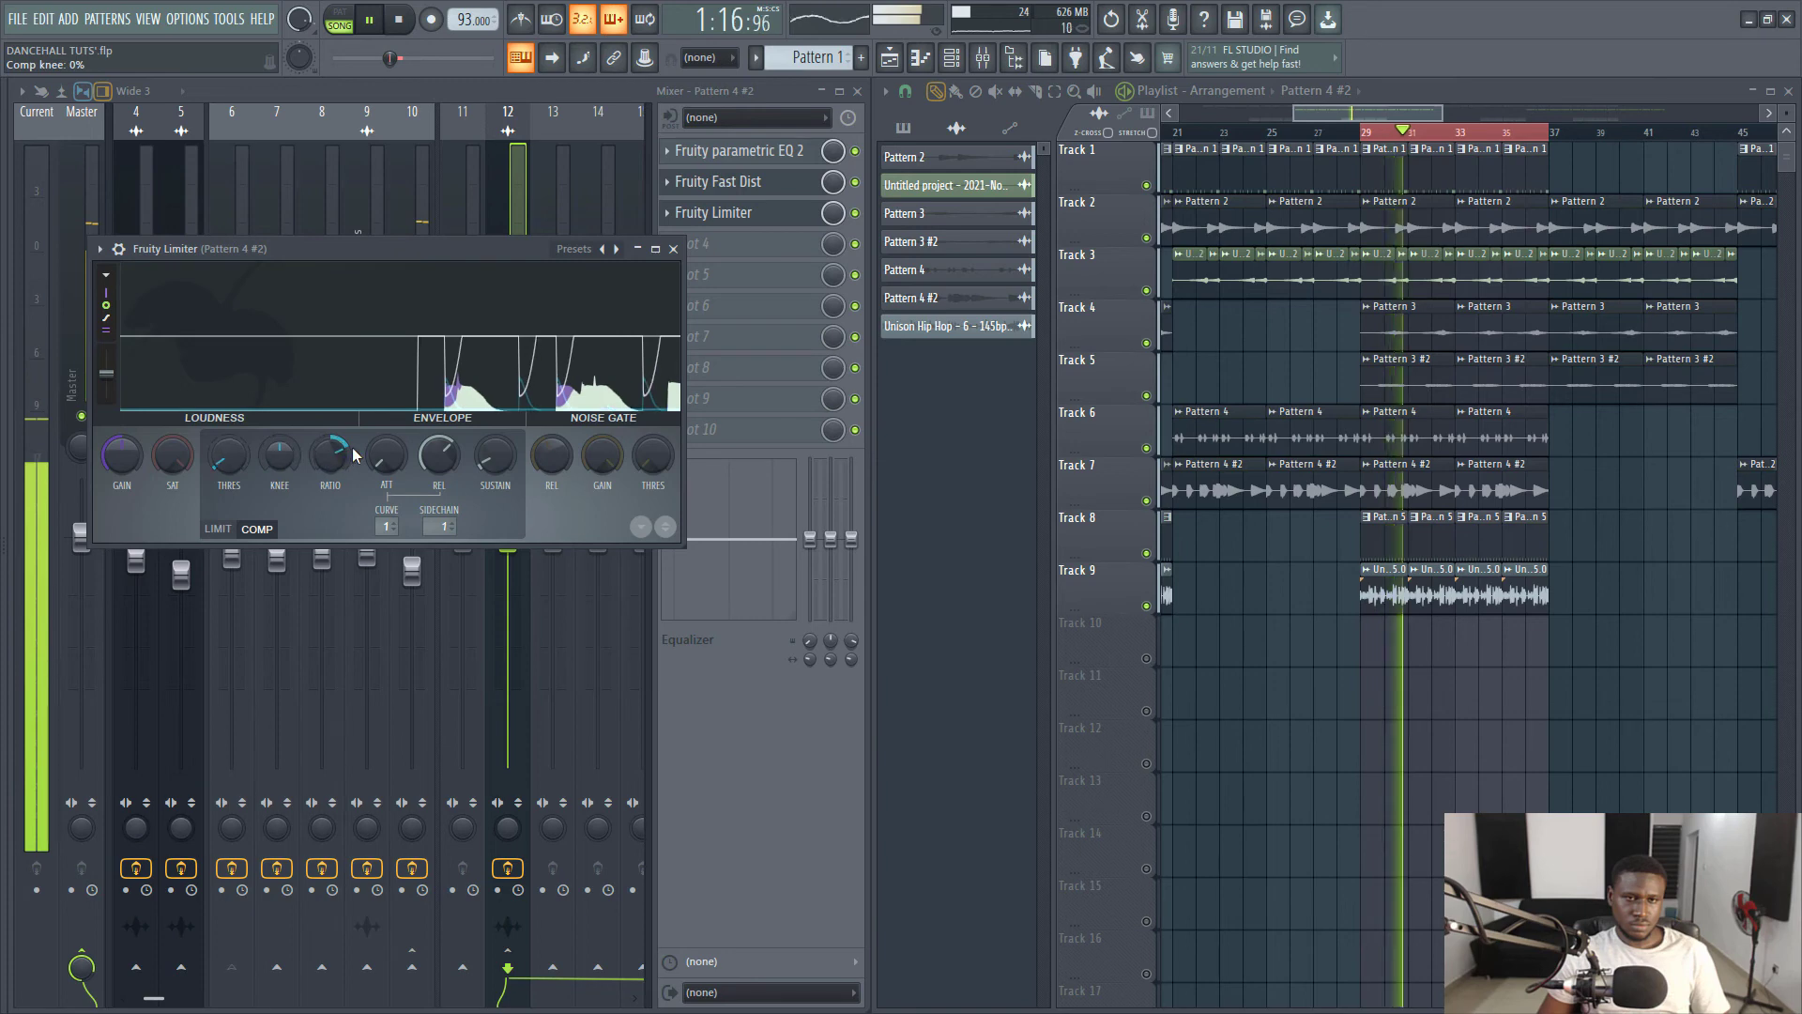
drag(326, 458, 279, 462)
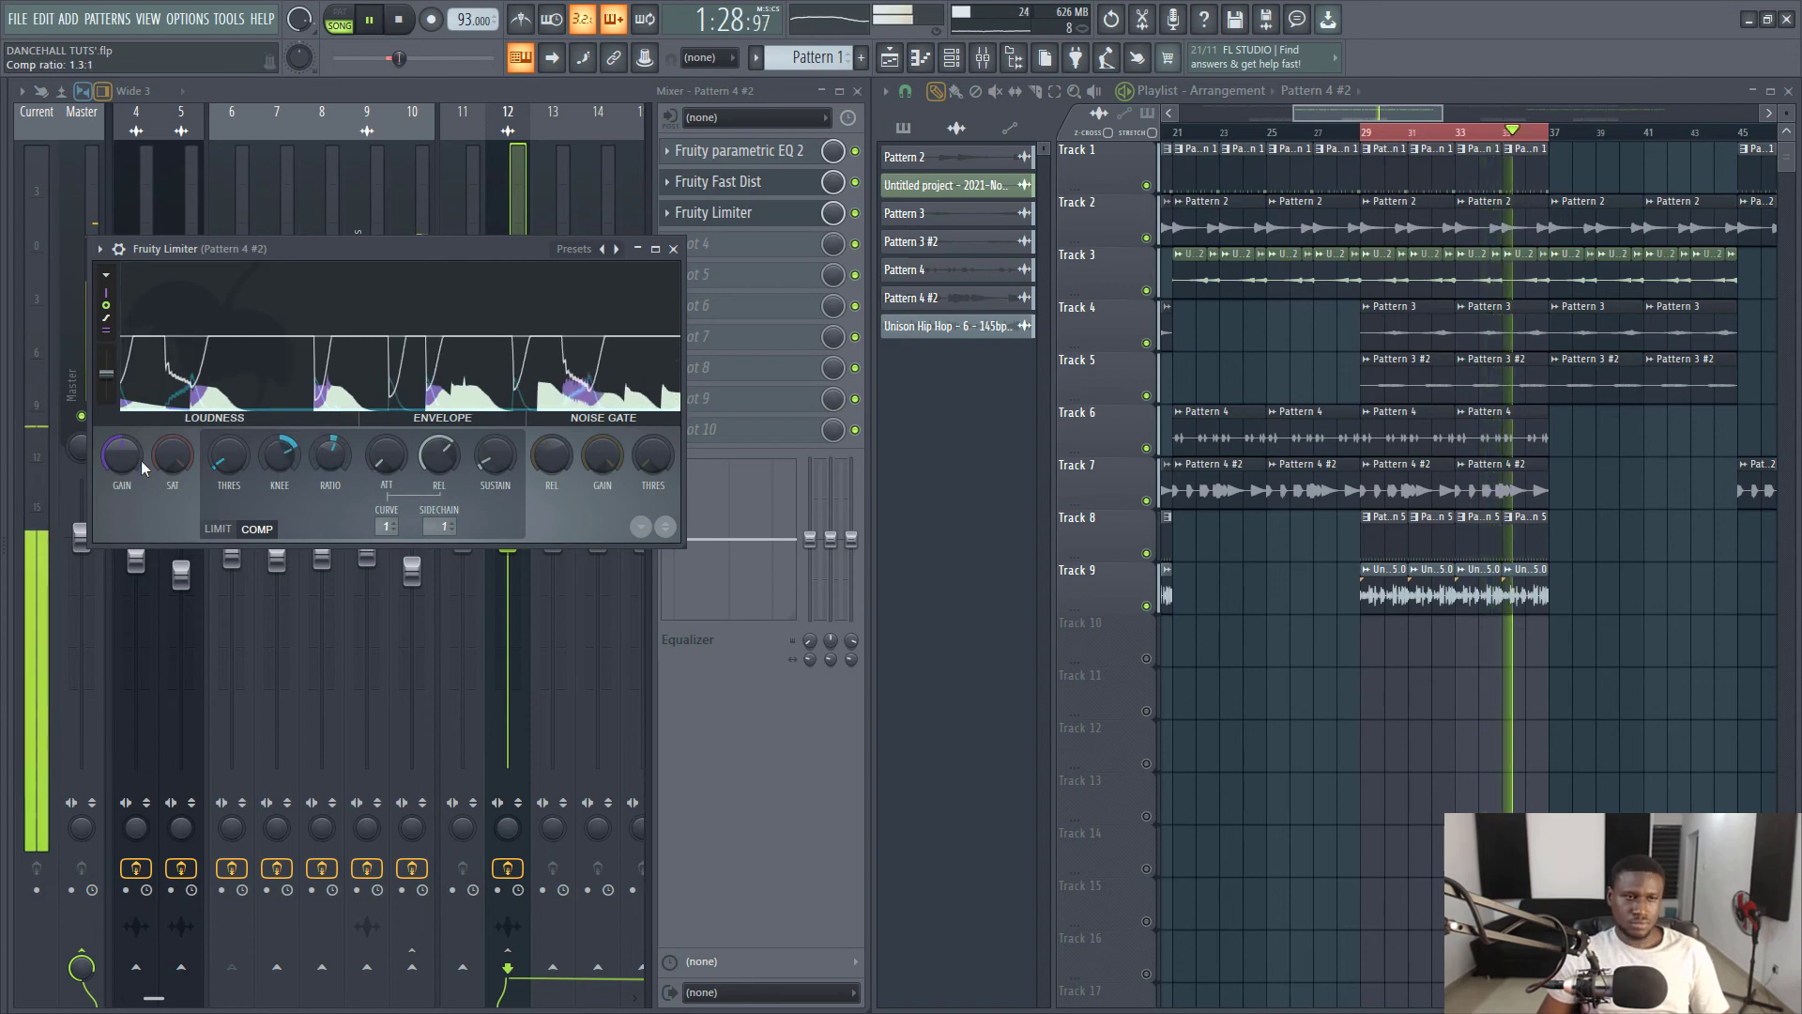
drag(122, 456, 122, 447)
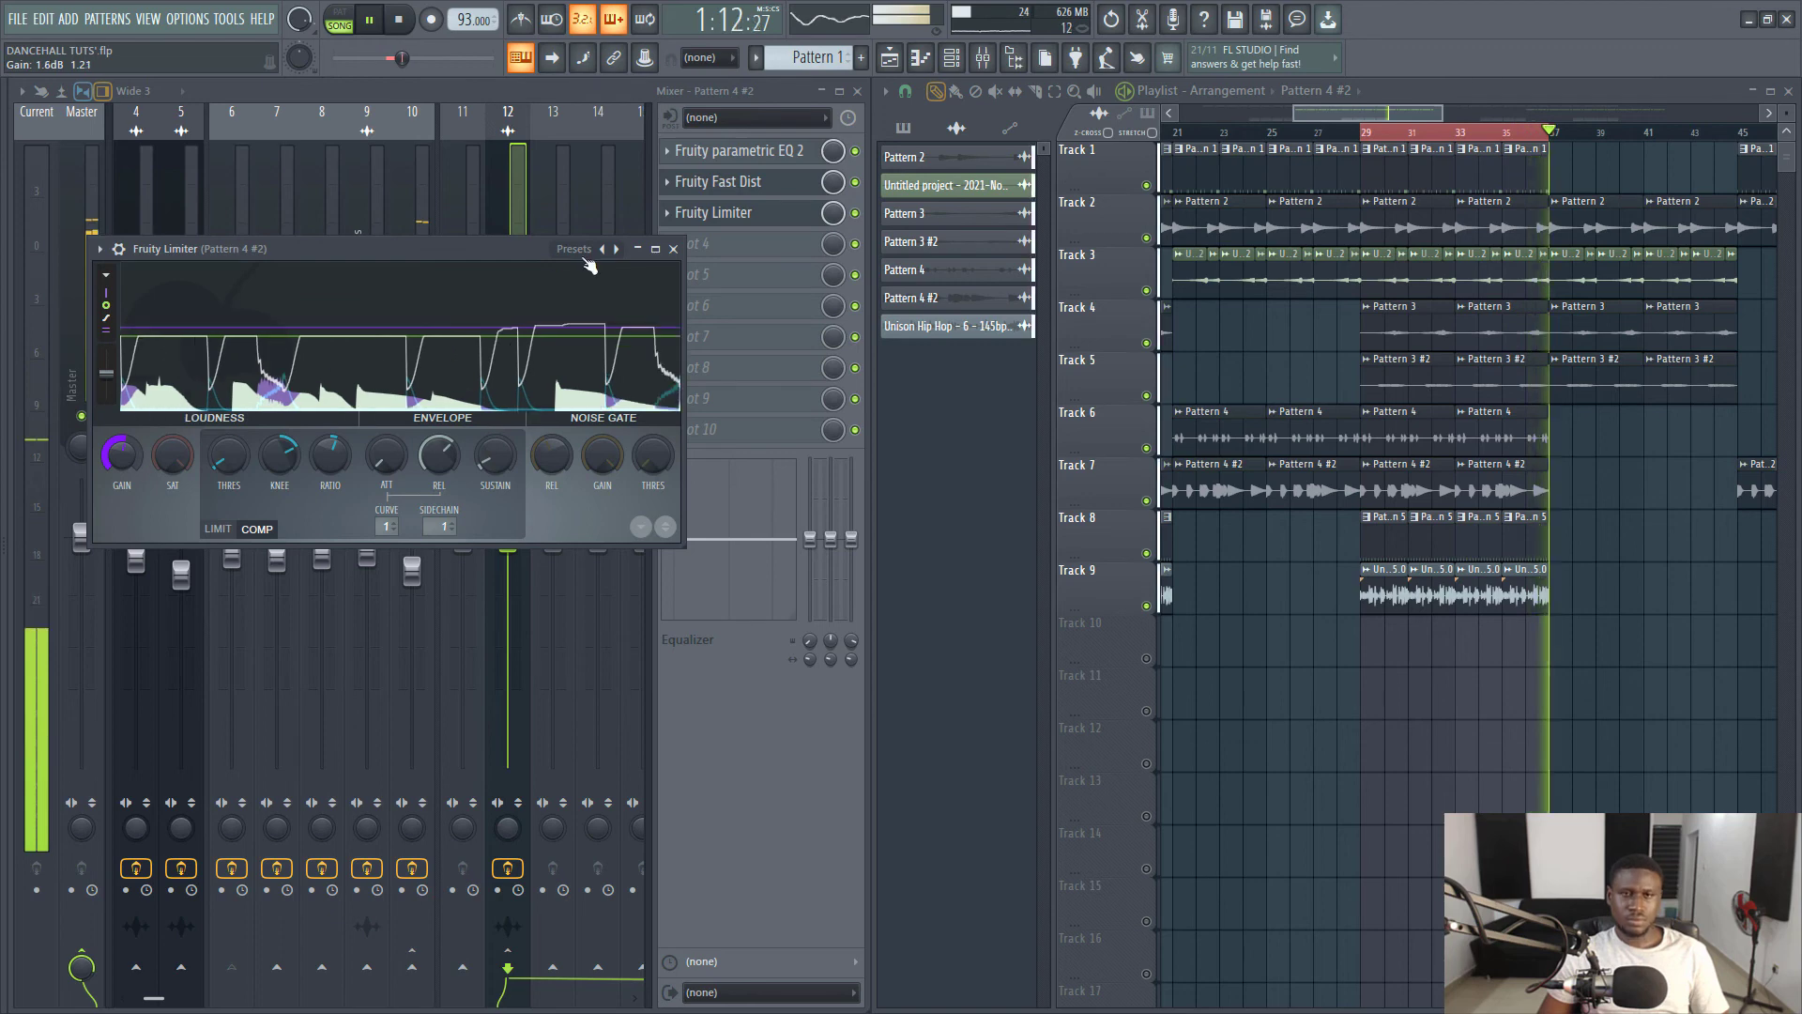
click(669, 252)
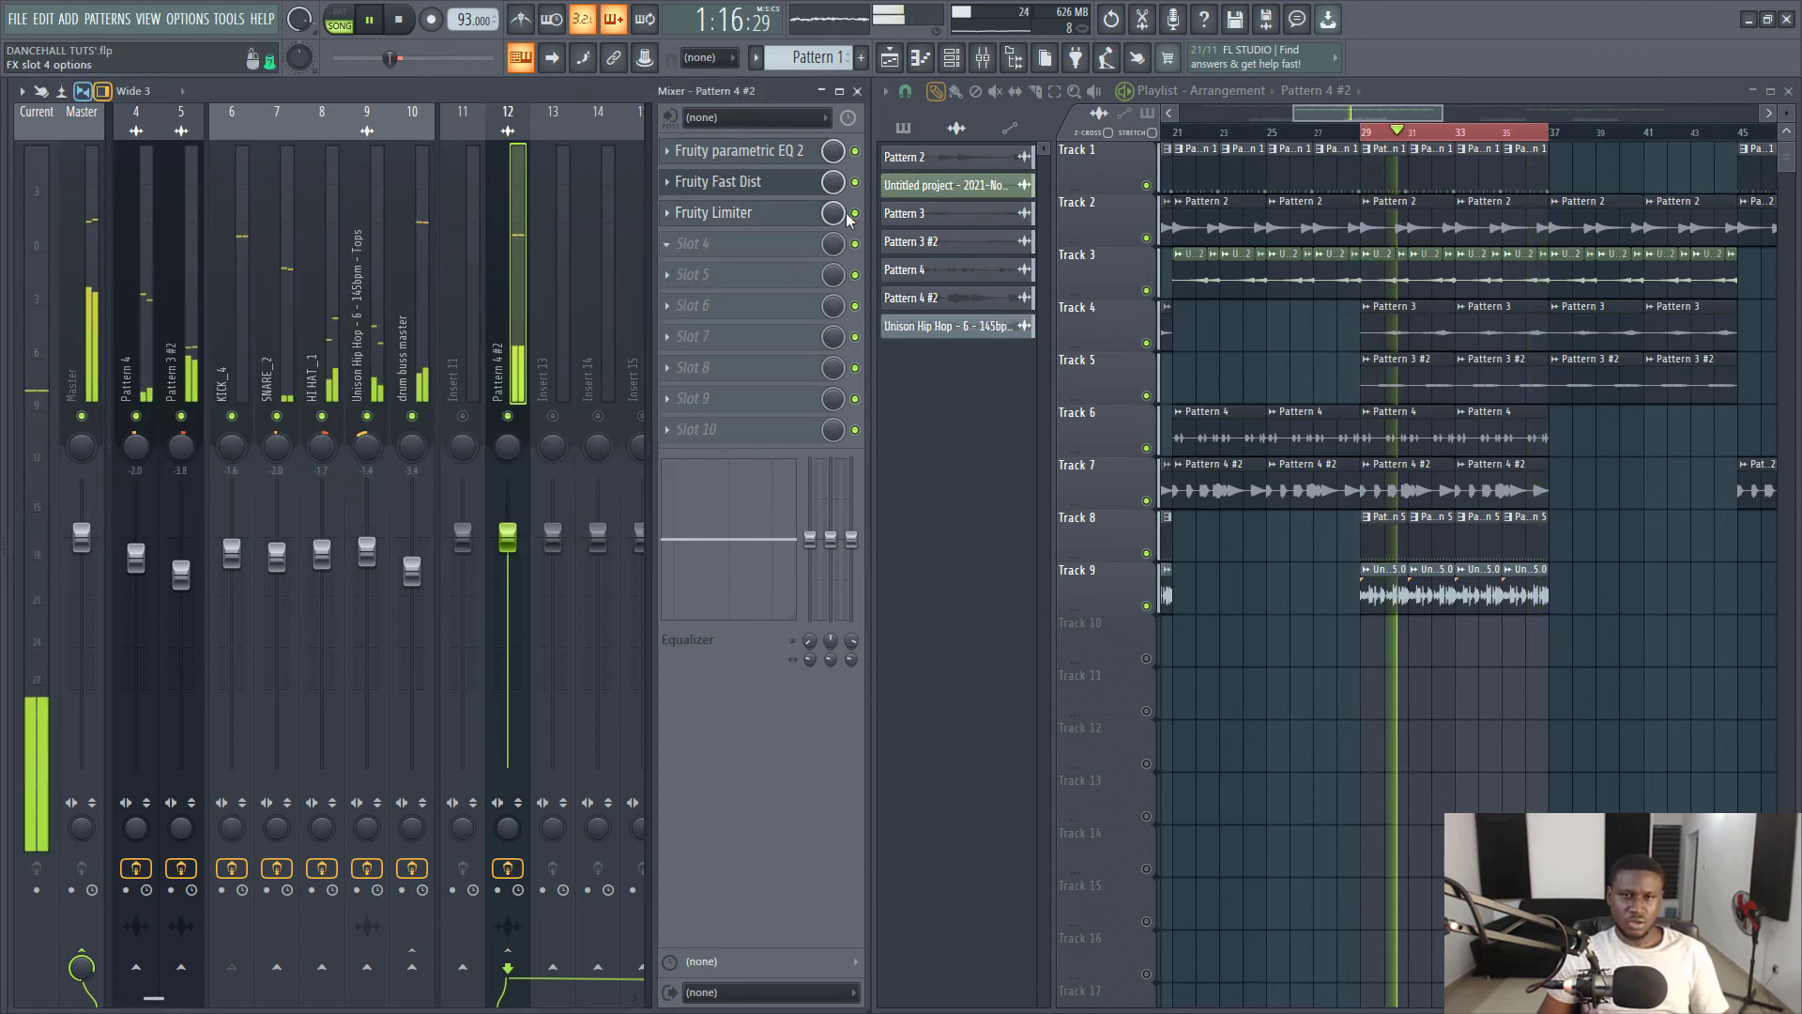
Play the loop with the Fruity Limiter switched off and on to compare the kick sidechain effect on Pattern 4 #2.
key(space)
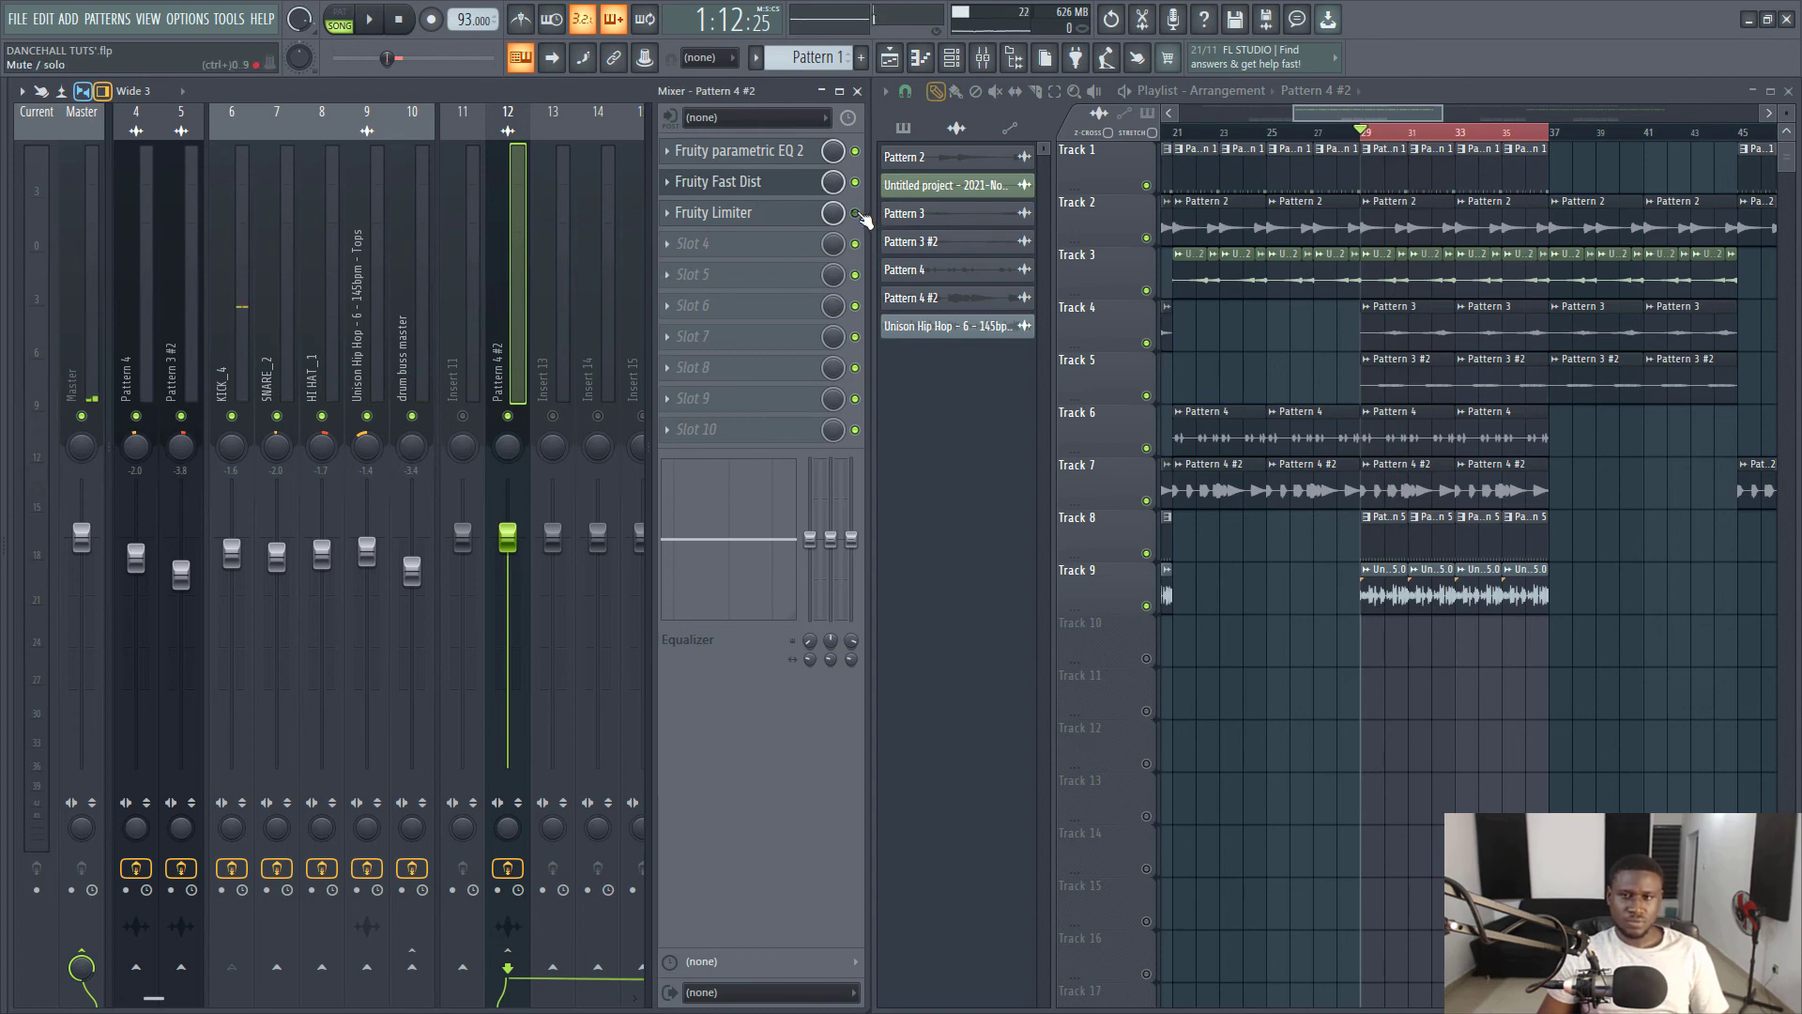
key(space)
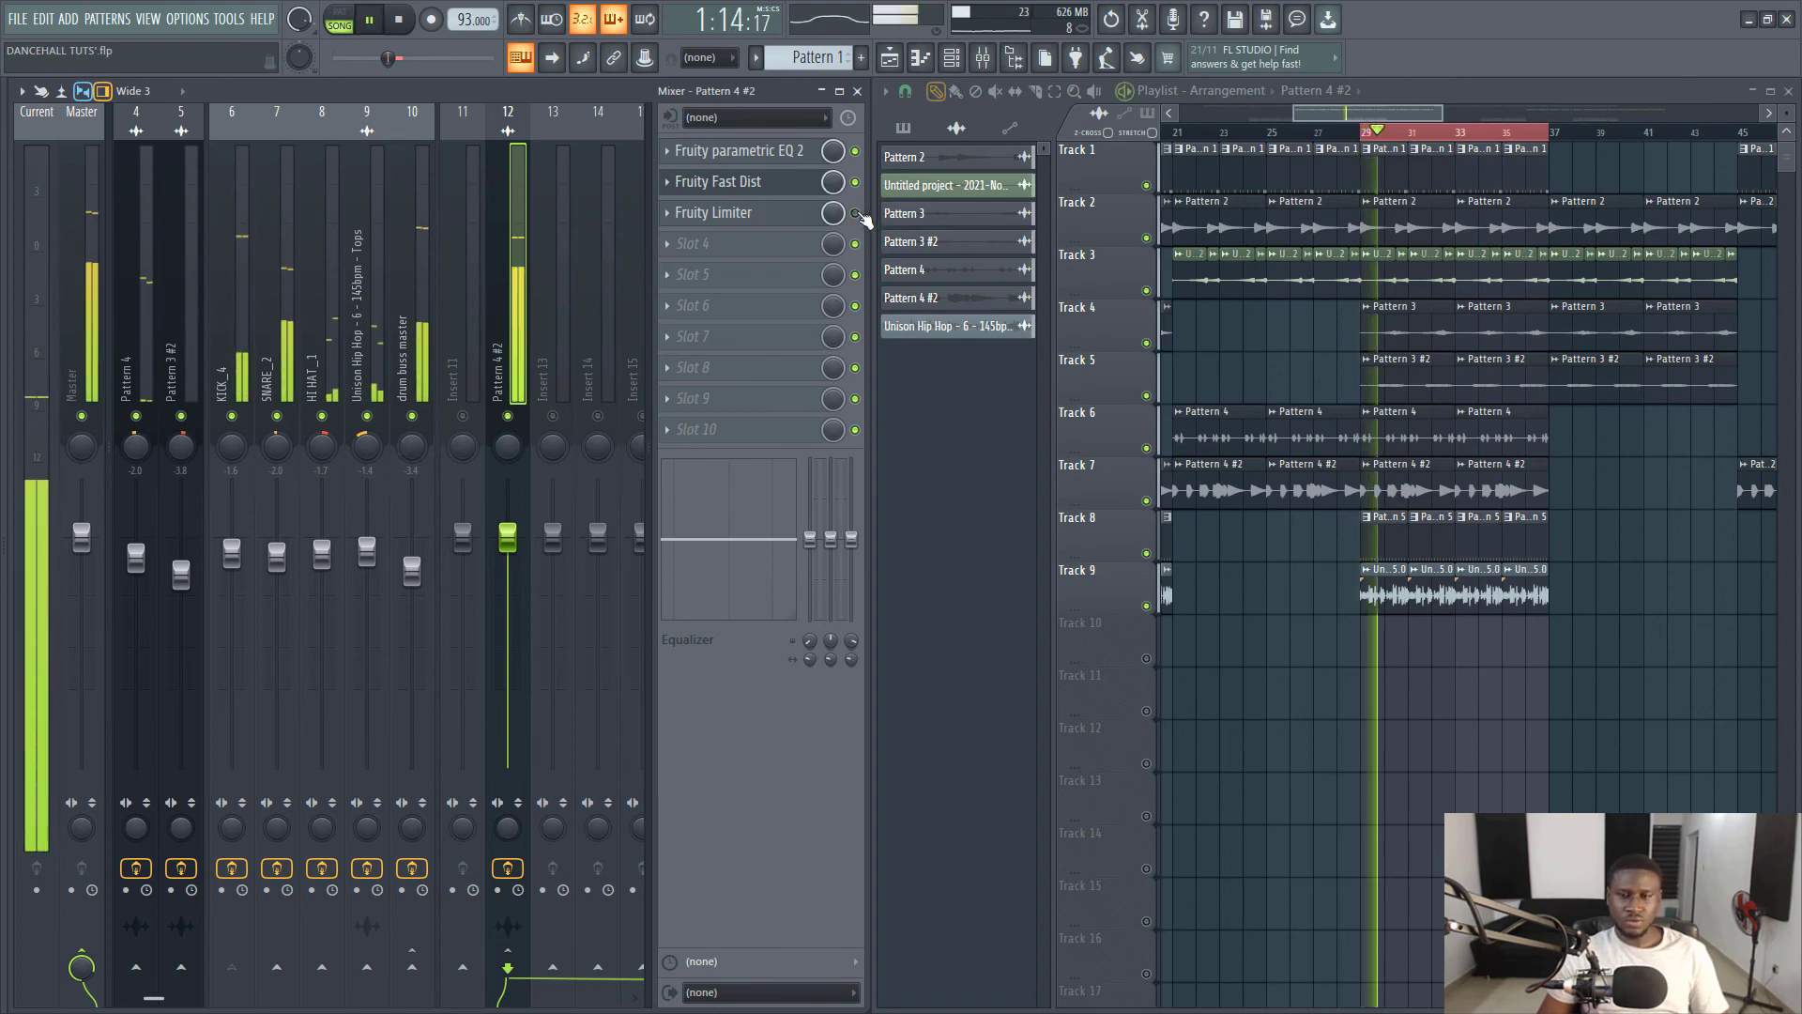
key(space)
key(space)
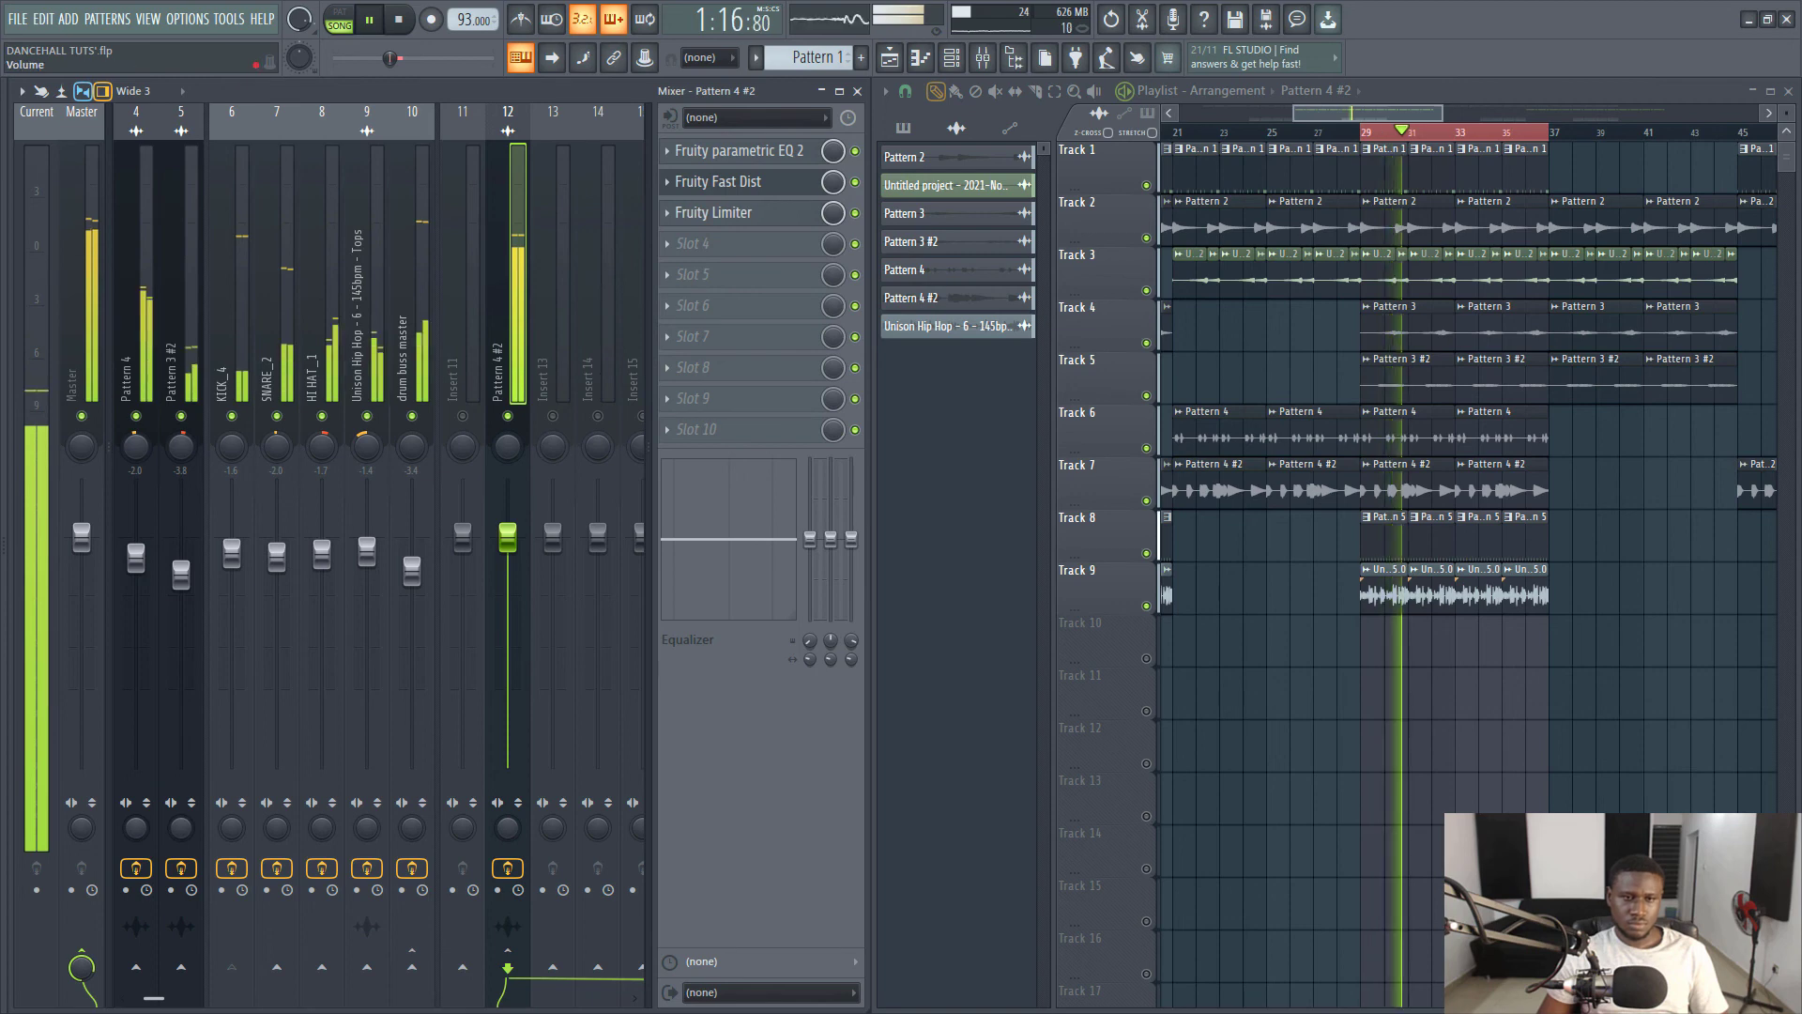
Lower the Pattern 4 #2 mixer track's volume to about -3.1 dB while playing the loop against the other tracks.
drag(506, 535, 521, 552)
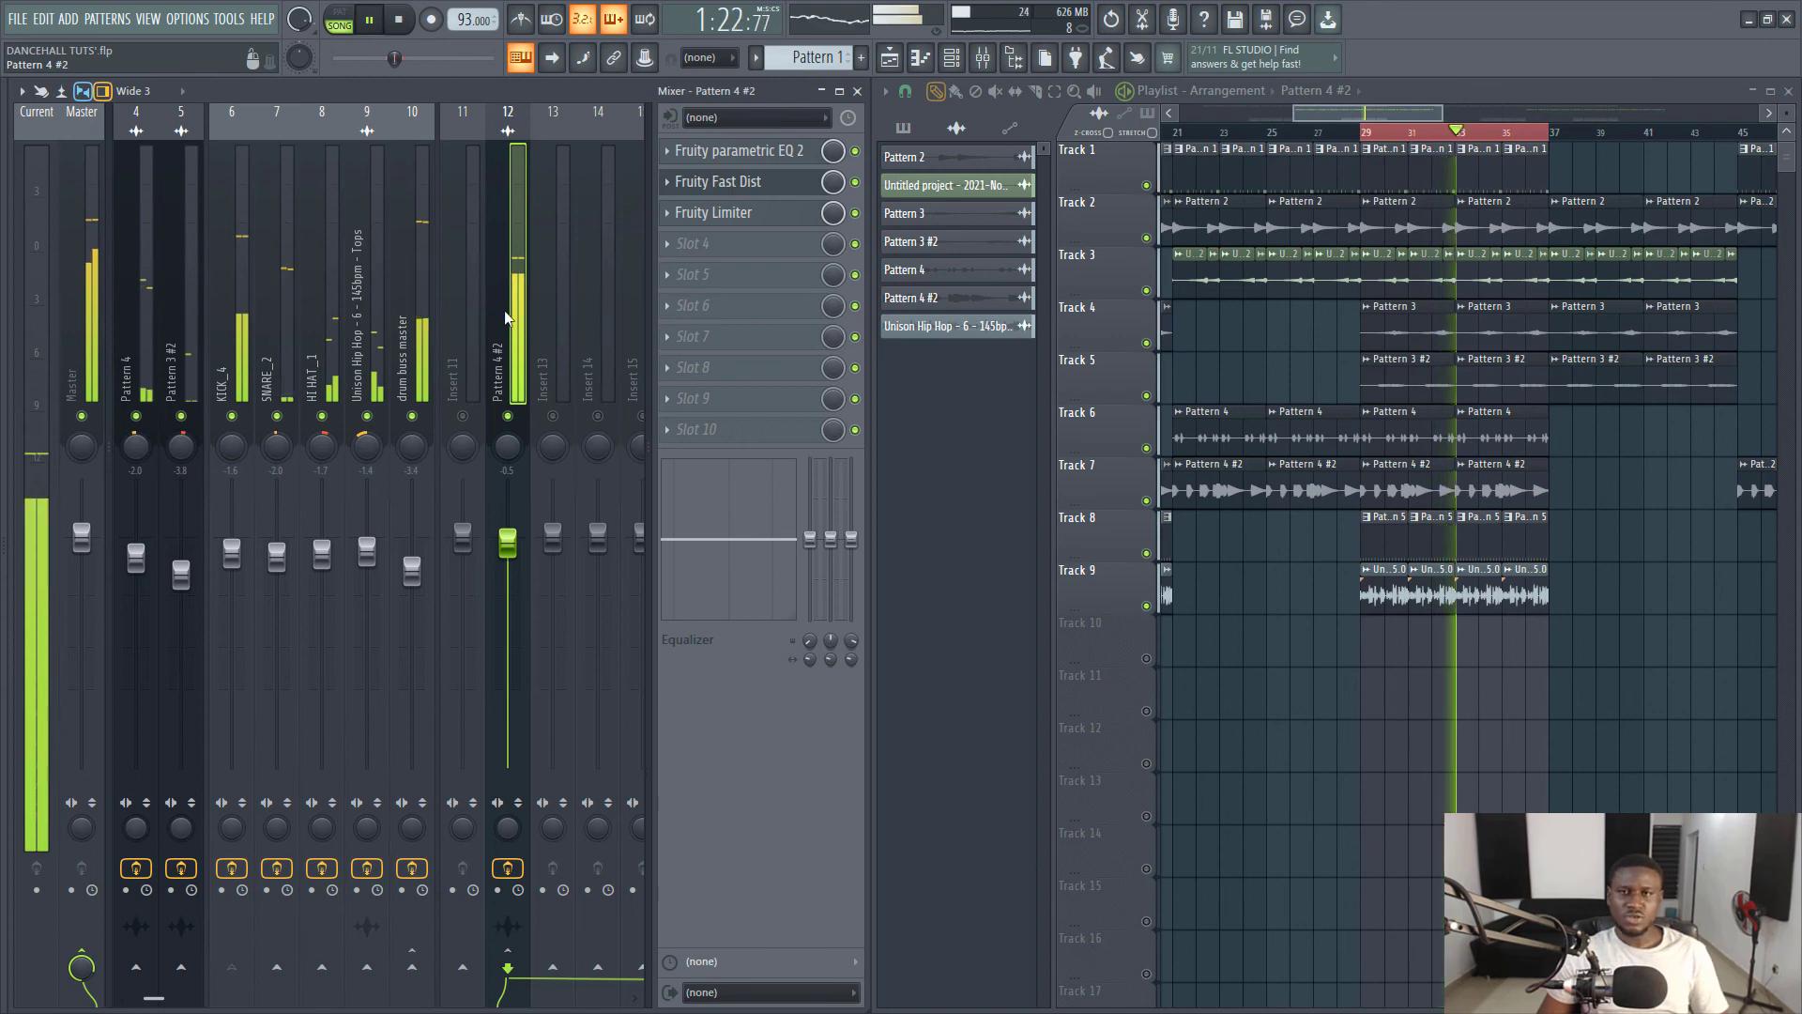
key(space)
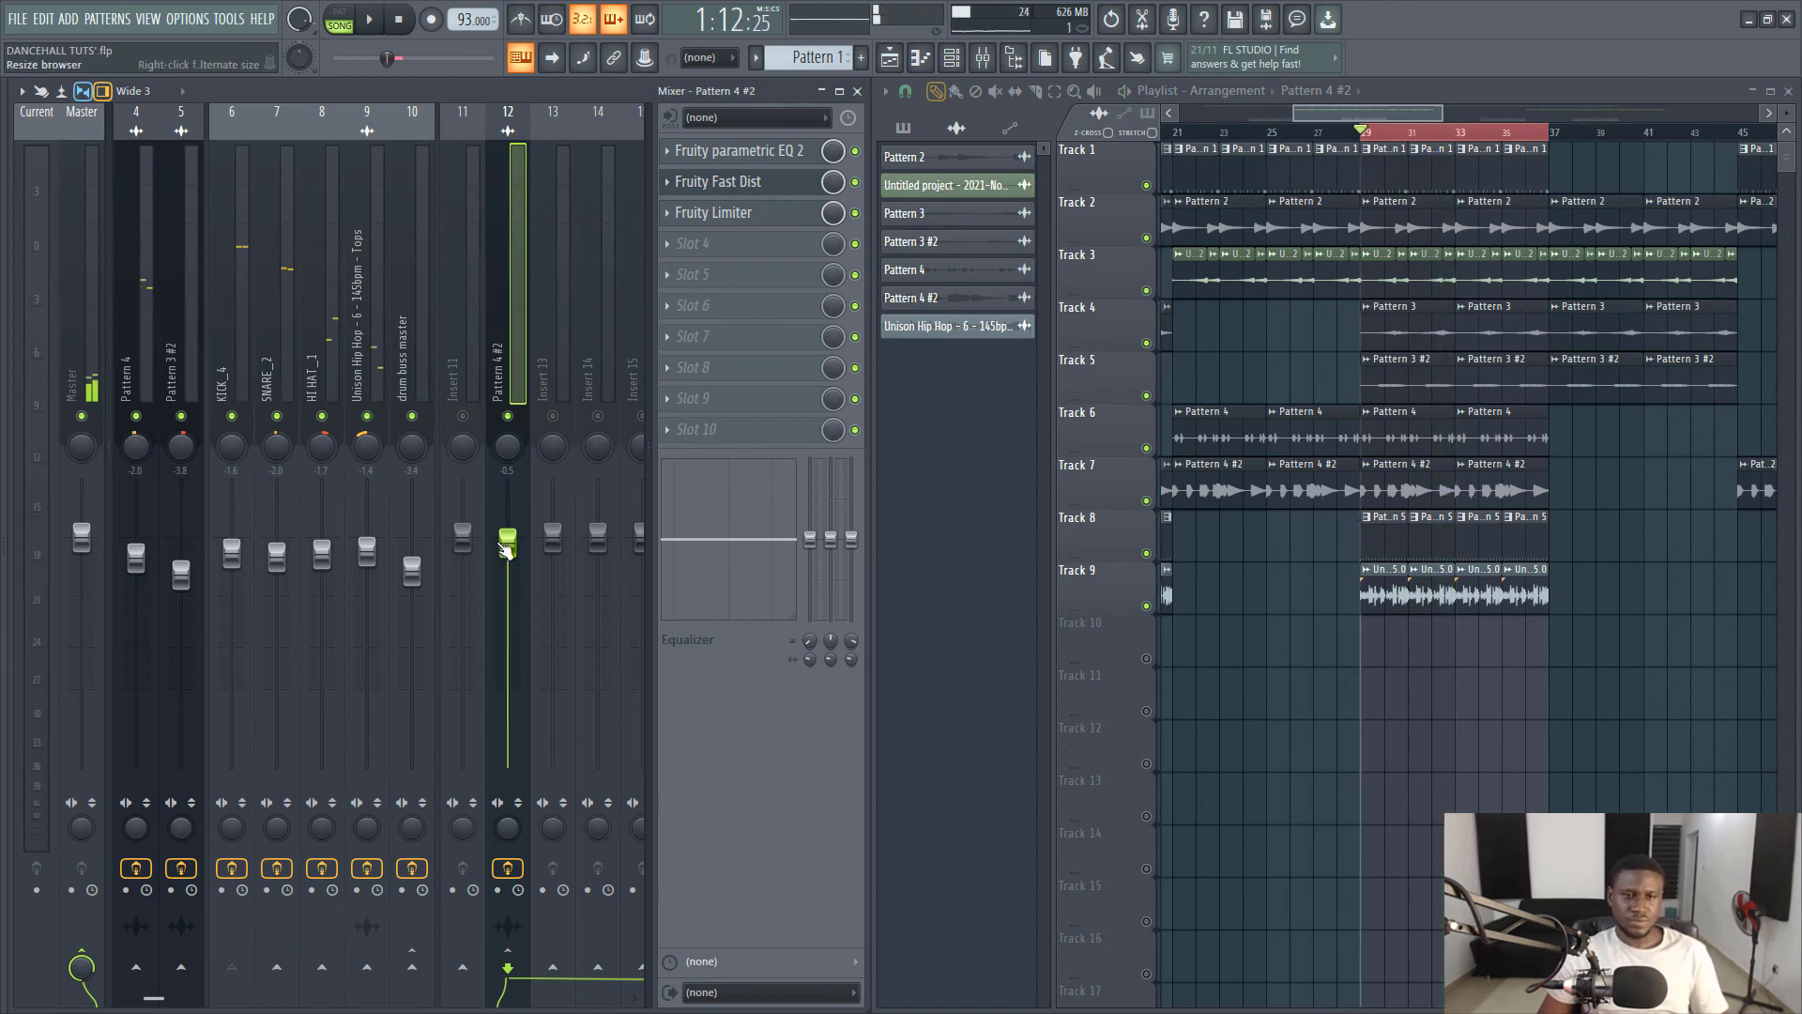
key(space)
scroll(371, 274, up, 3)
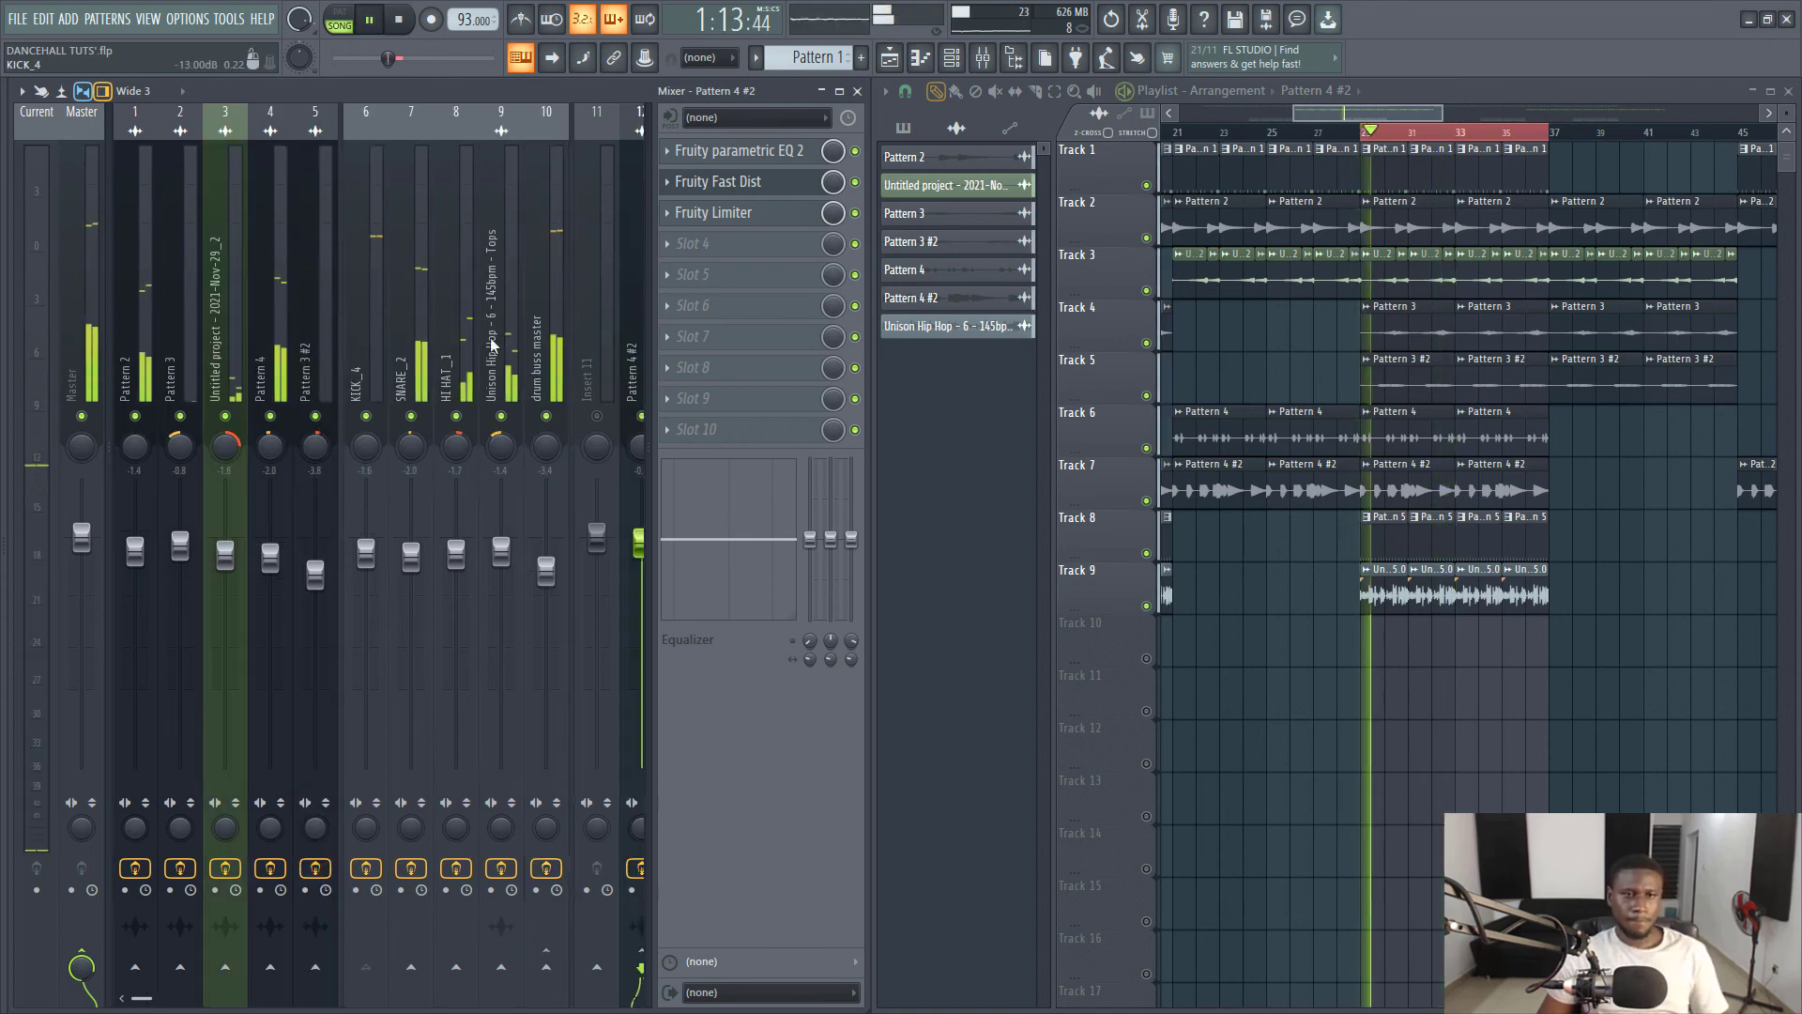
scroll(462, 281, down, 3)
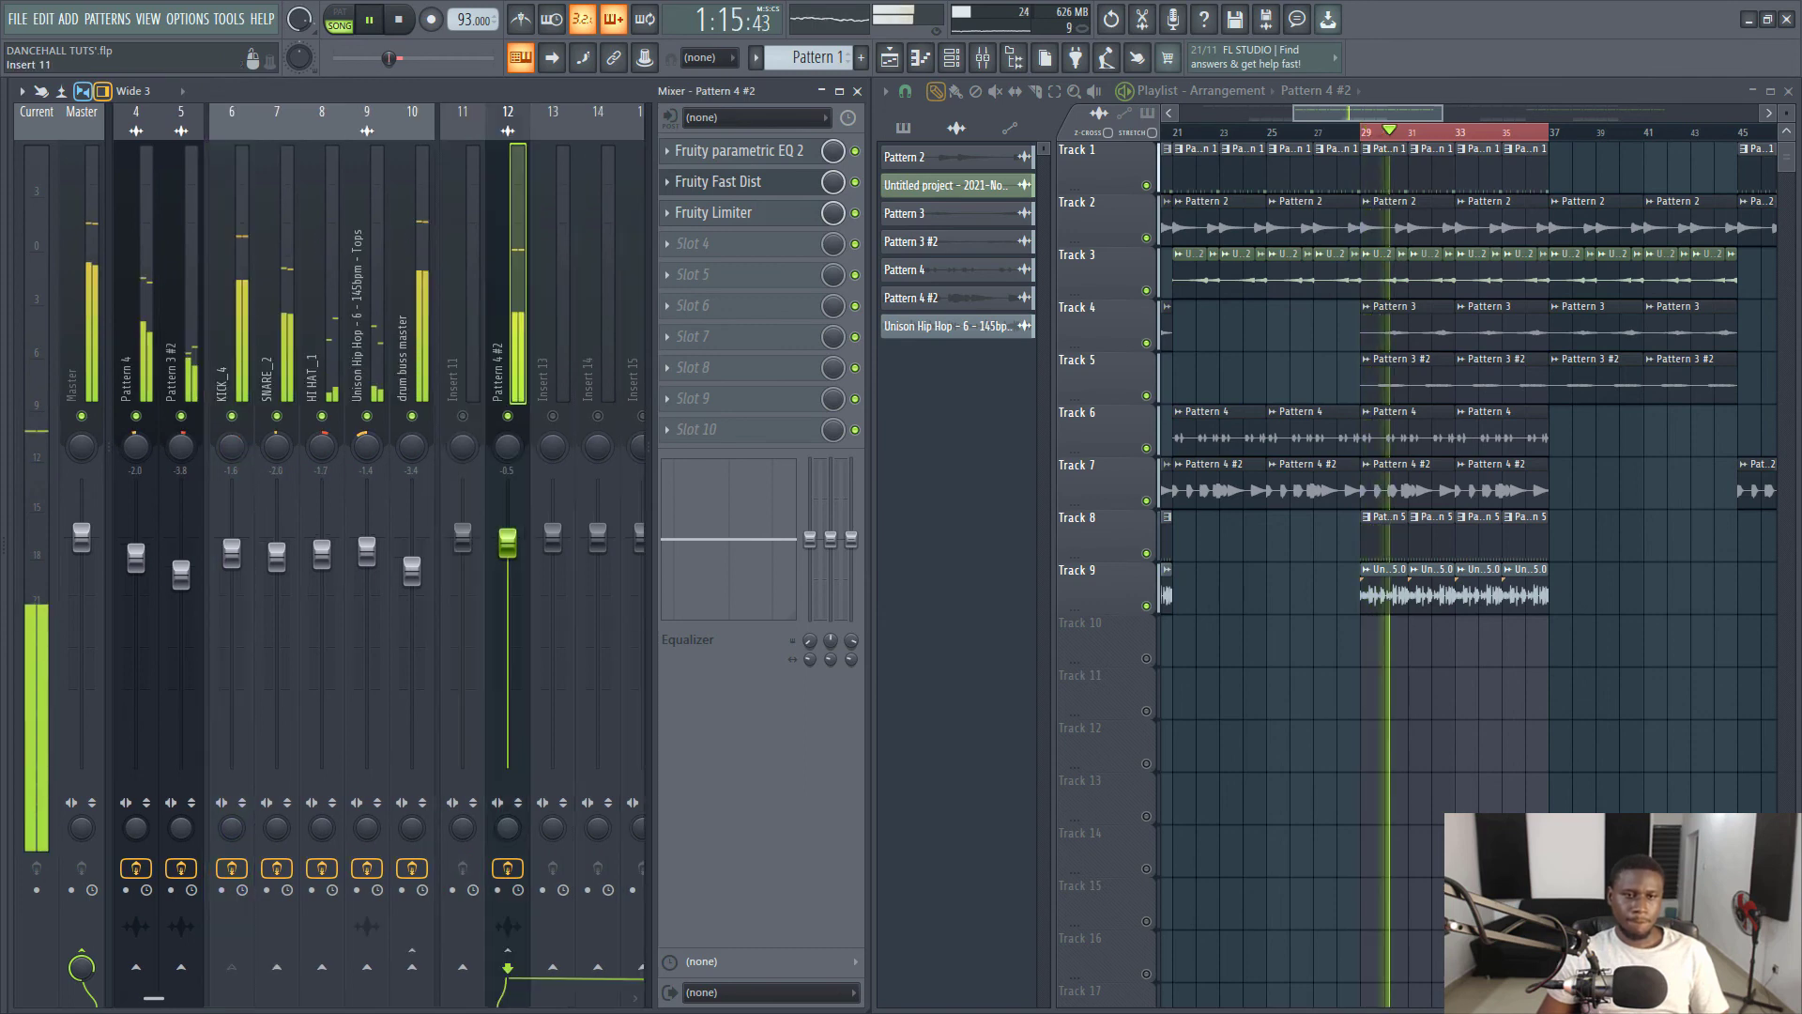
drag(507, 542, 507, 567)
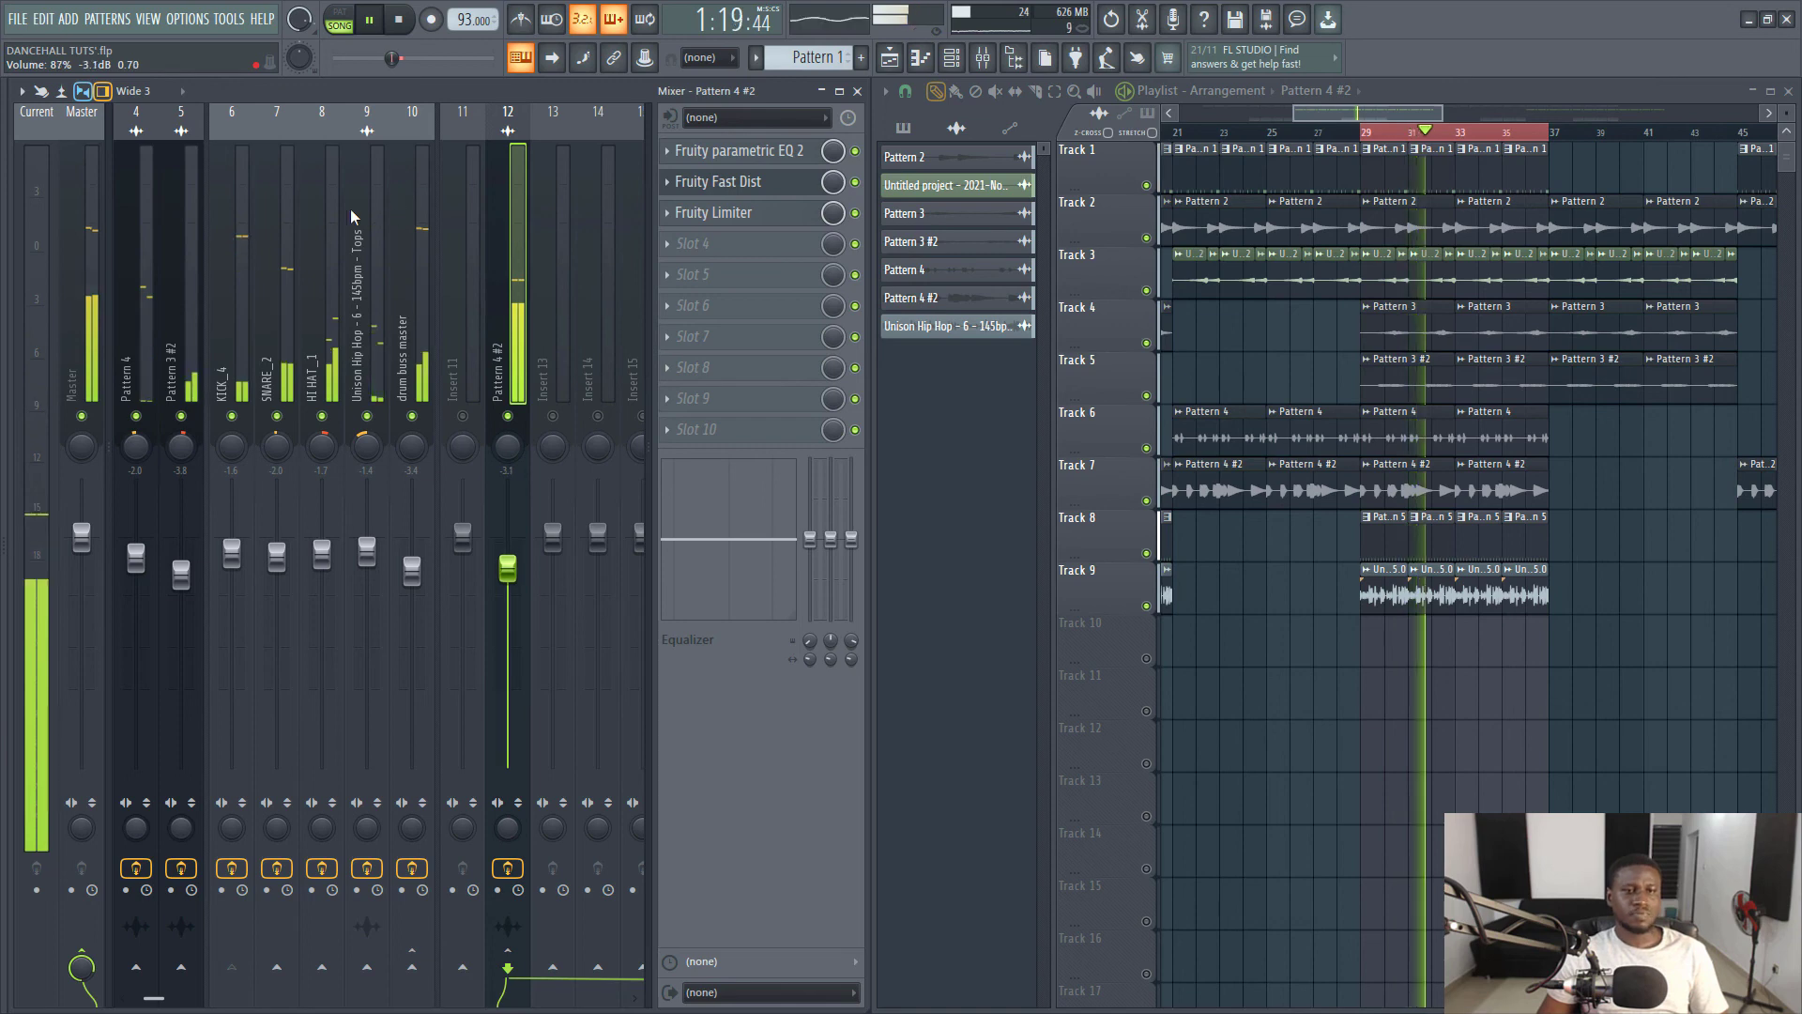
scroll(328, 195, left, 3)
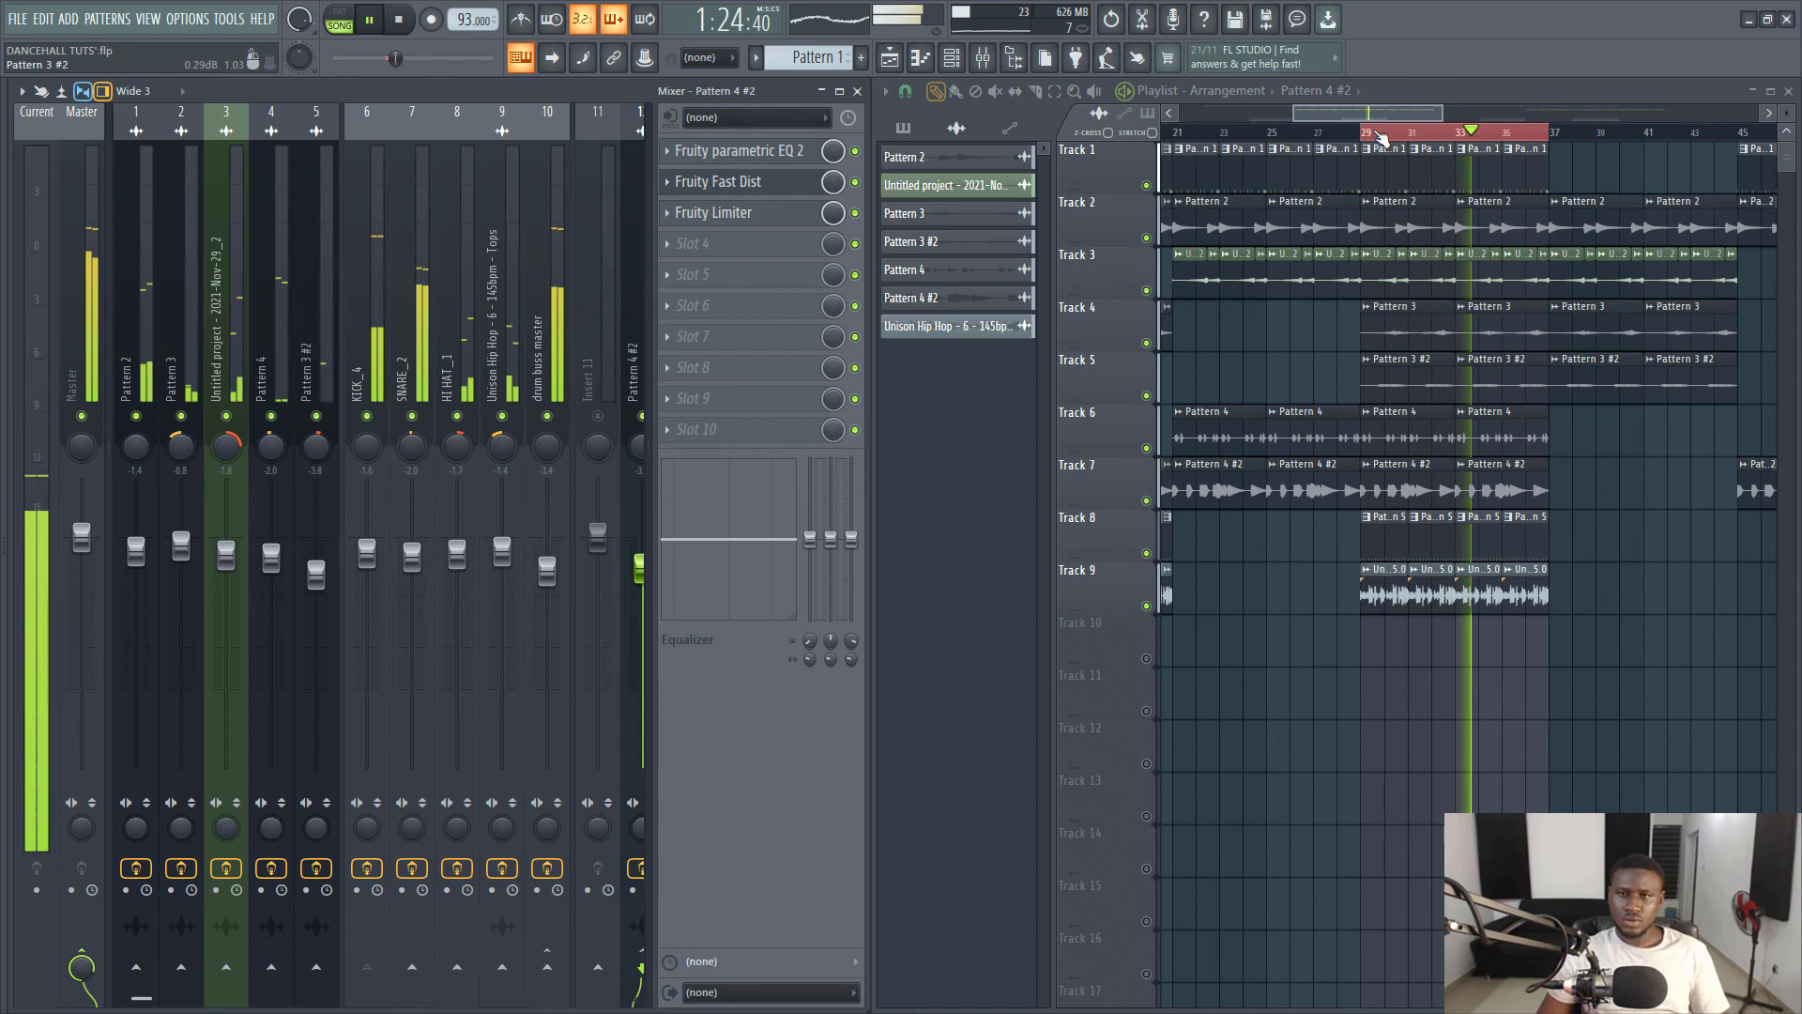
key(space)
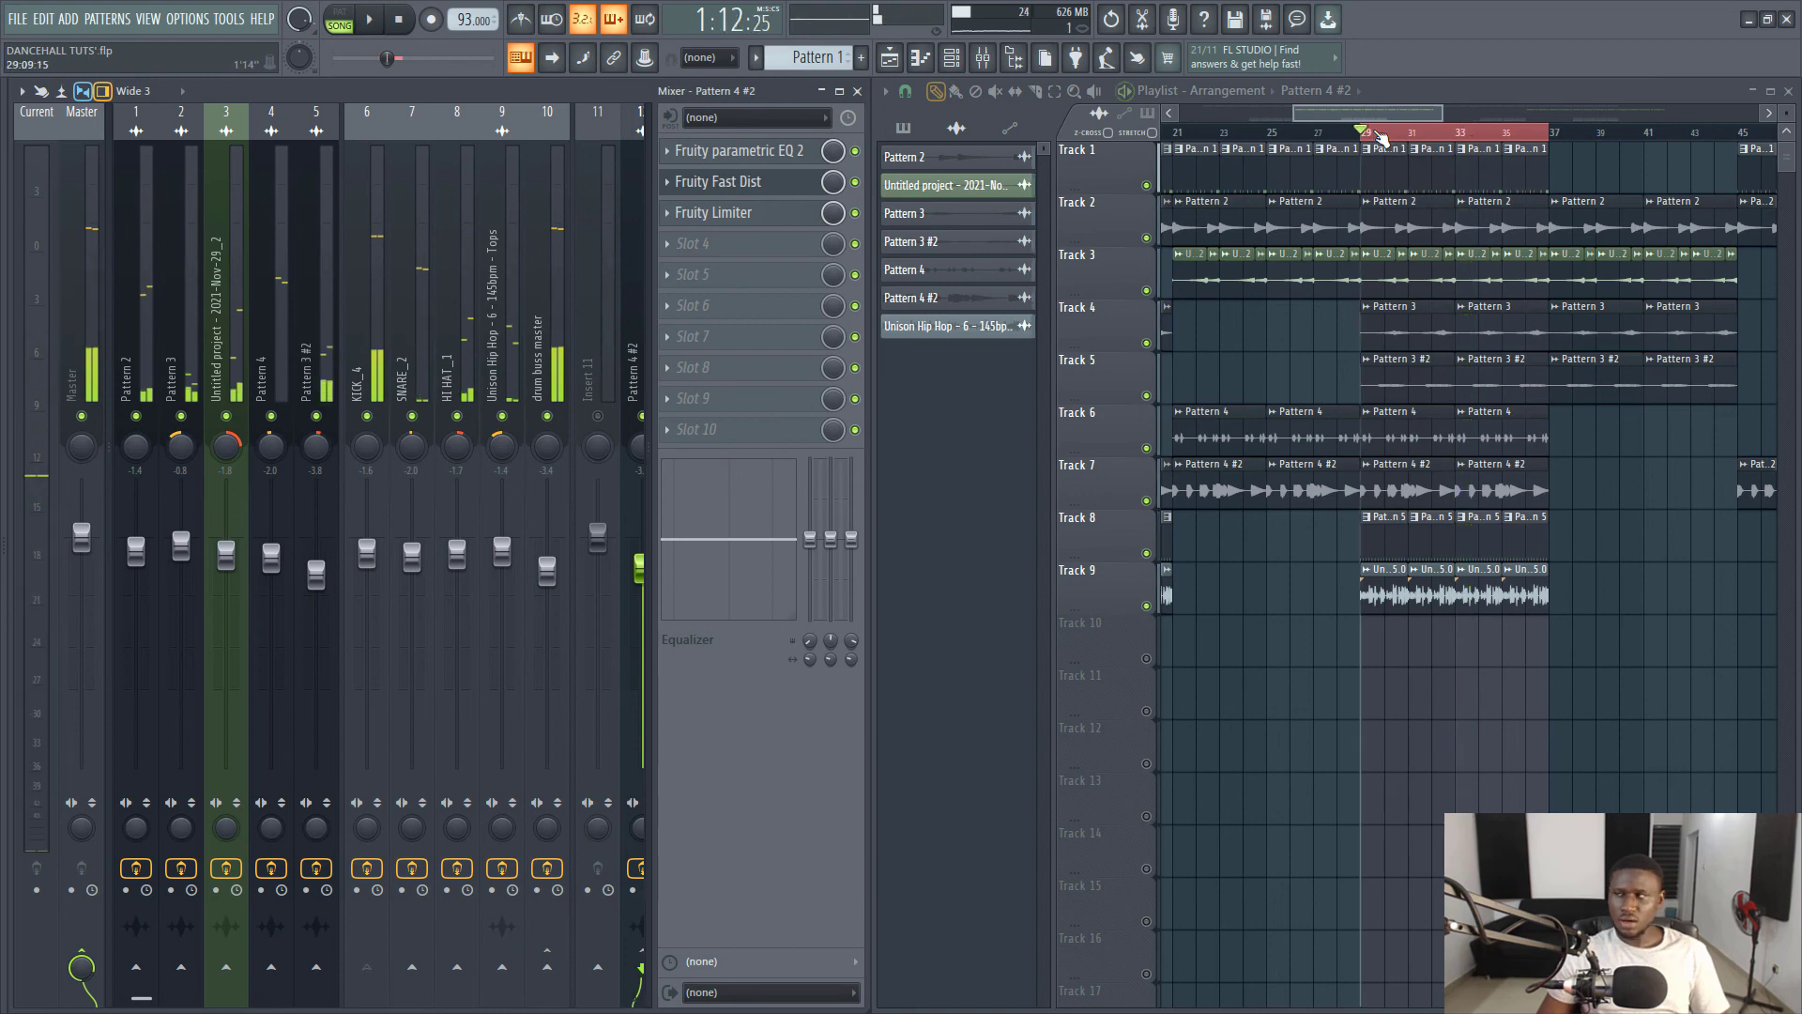
Clear the loop selection in the playlist and return the playback position to the start of the song.
scroll(1220, 145, down, 2)
scroll(1154, 164, down, 2)
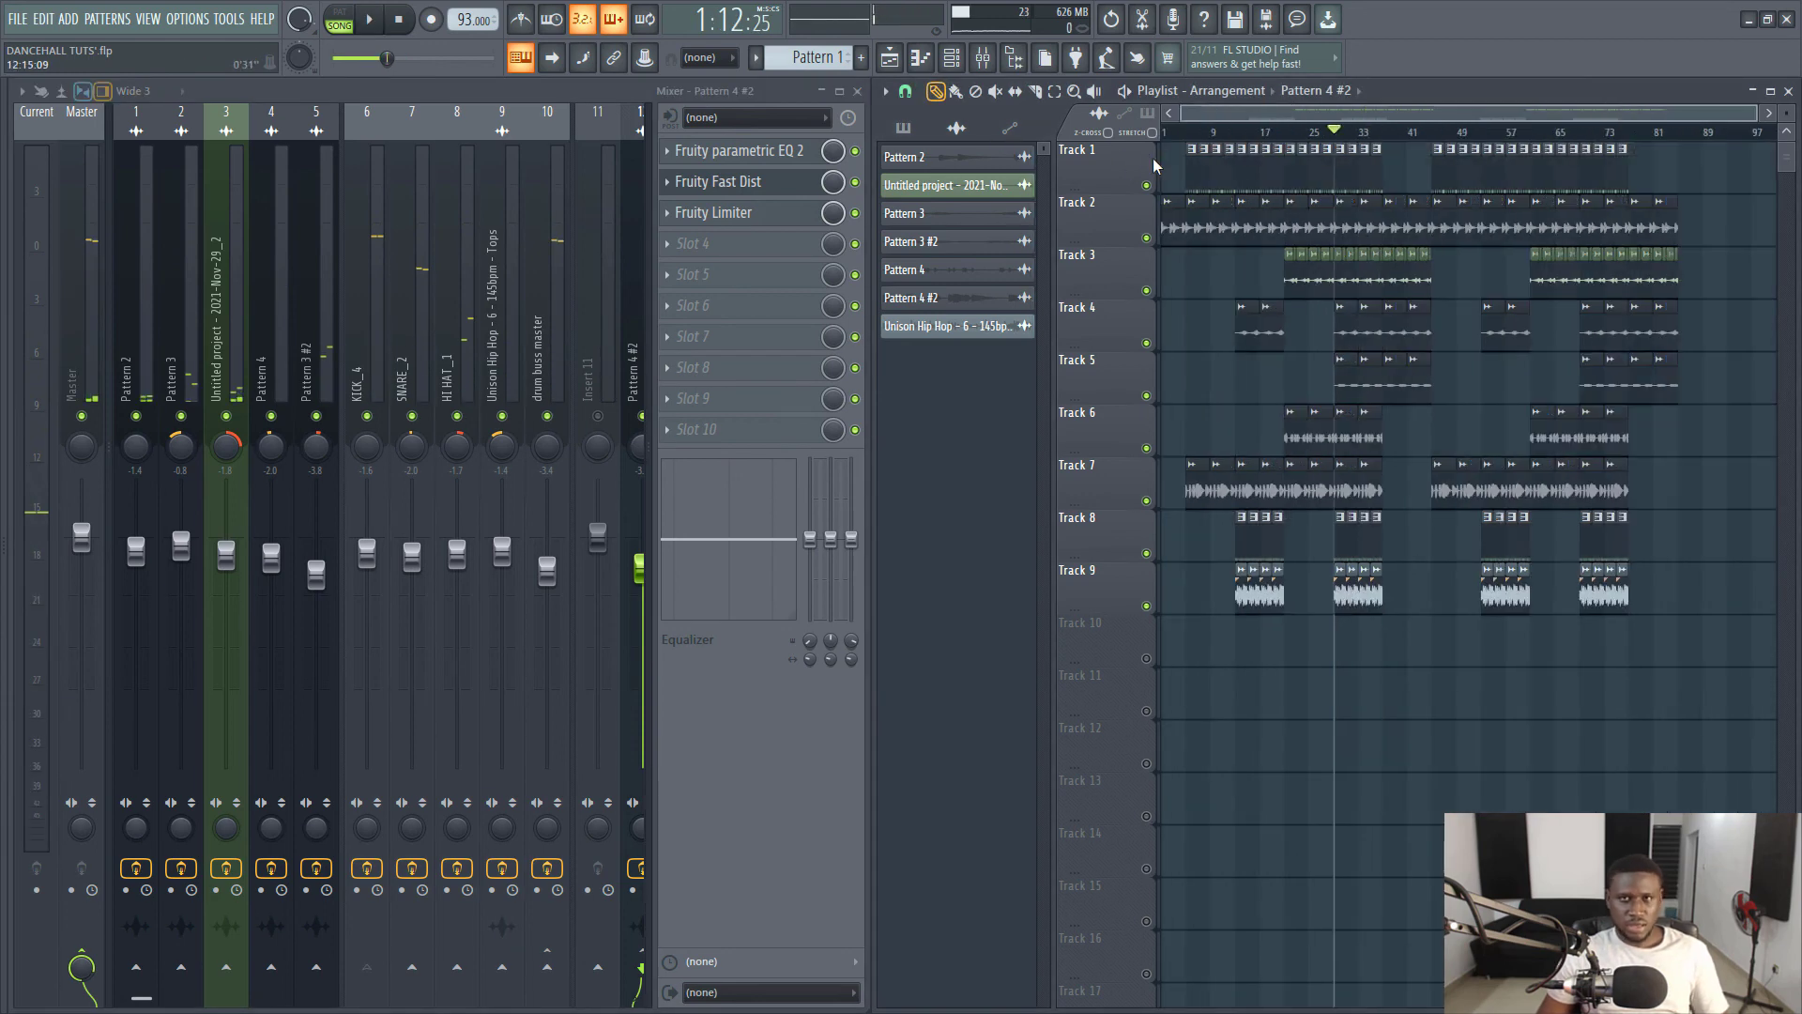
key(Home)
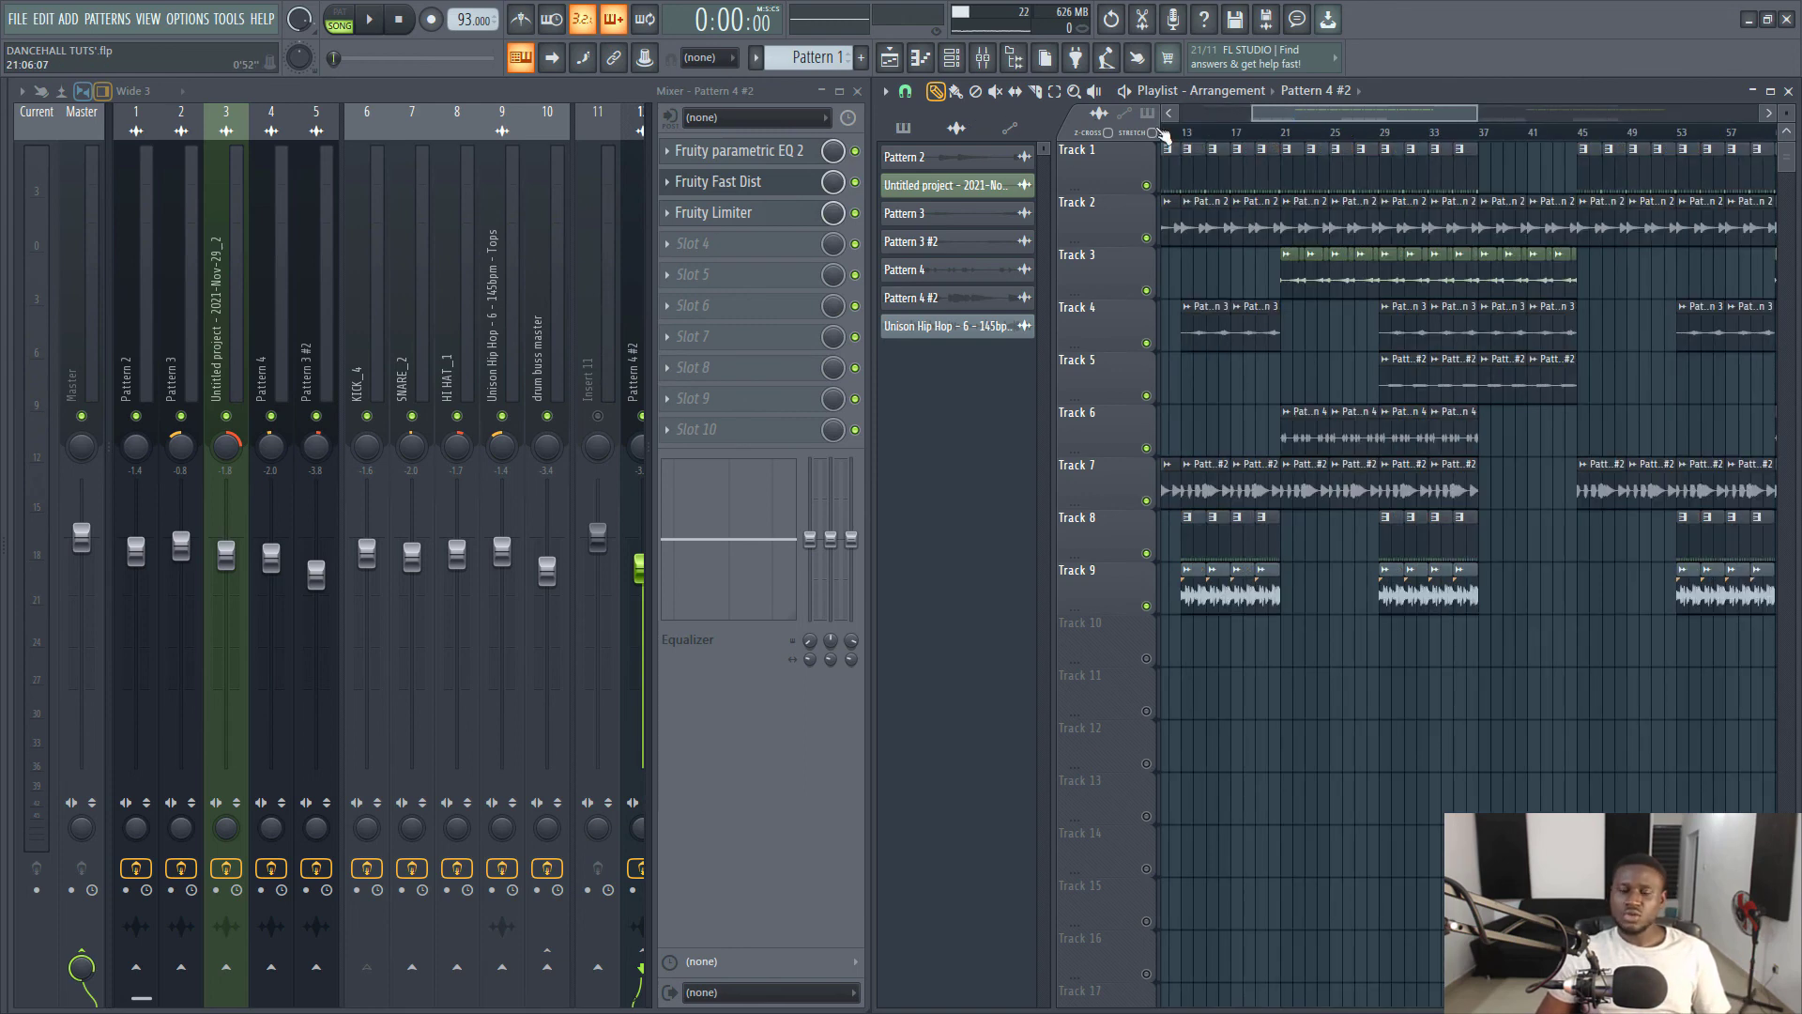
scroll(1238, 111, up, 2)
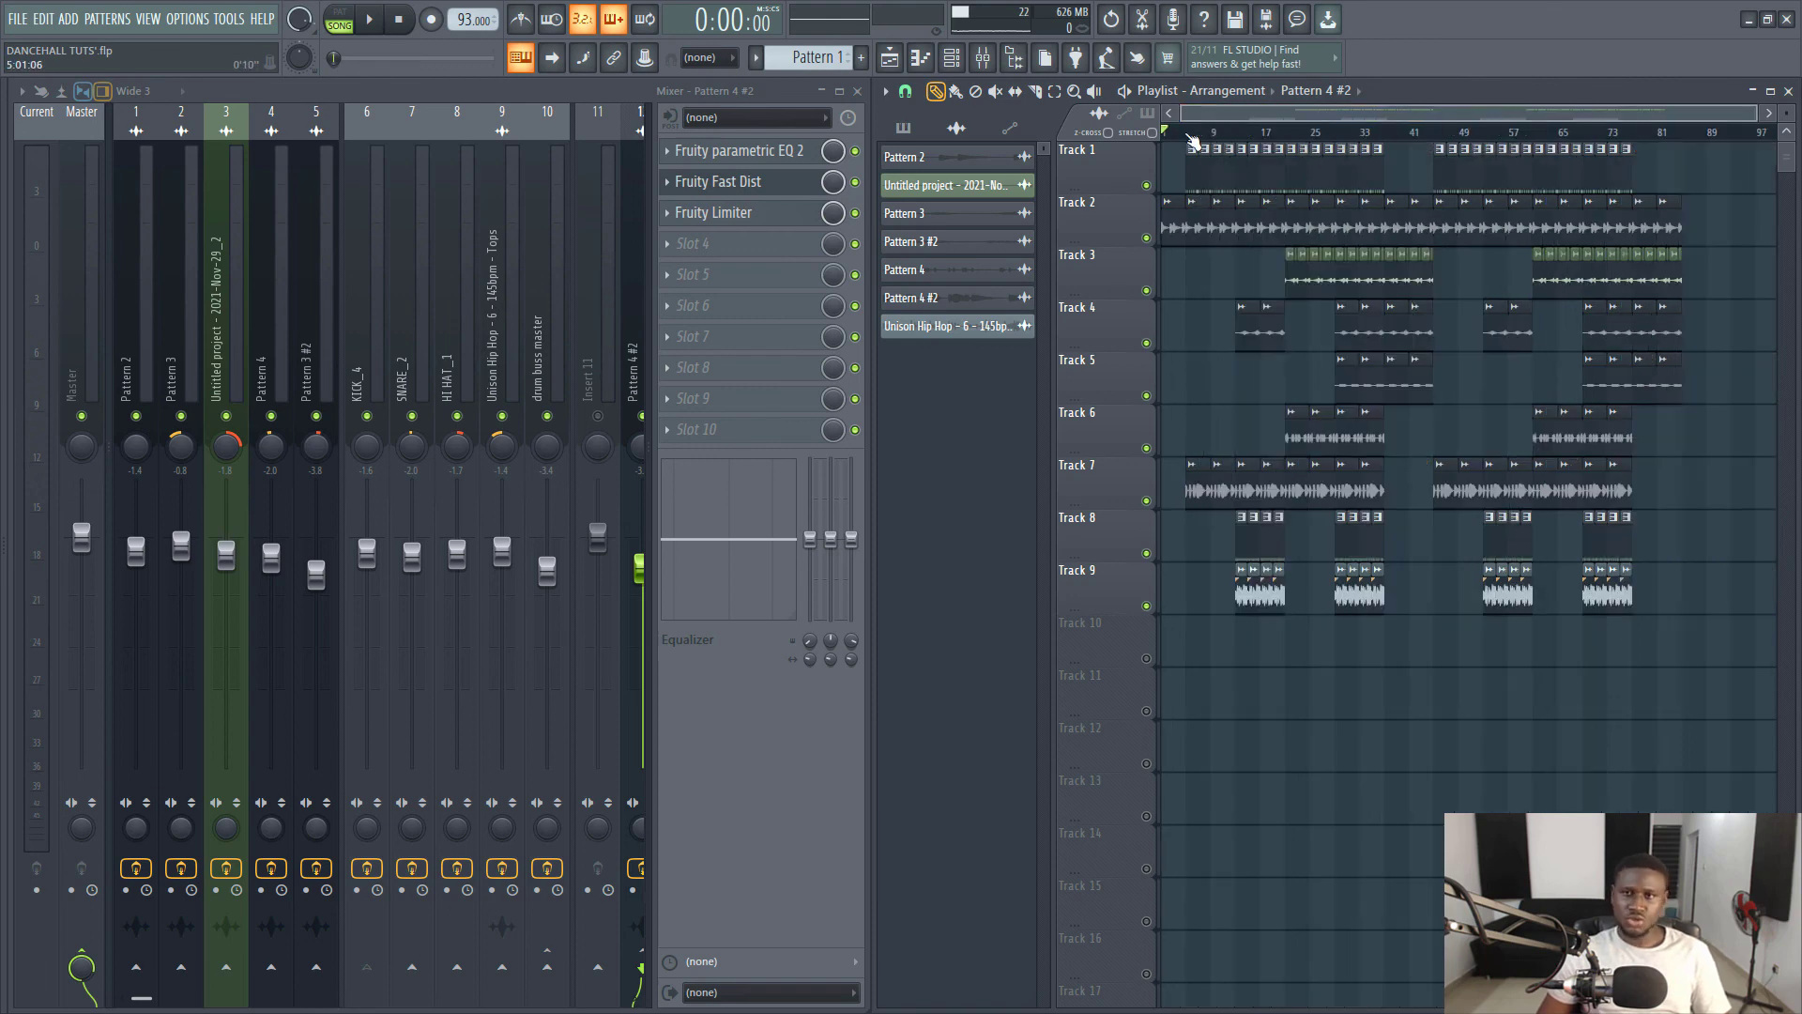
scroll(1194, 139, down, 3)
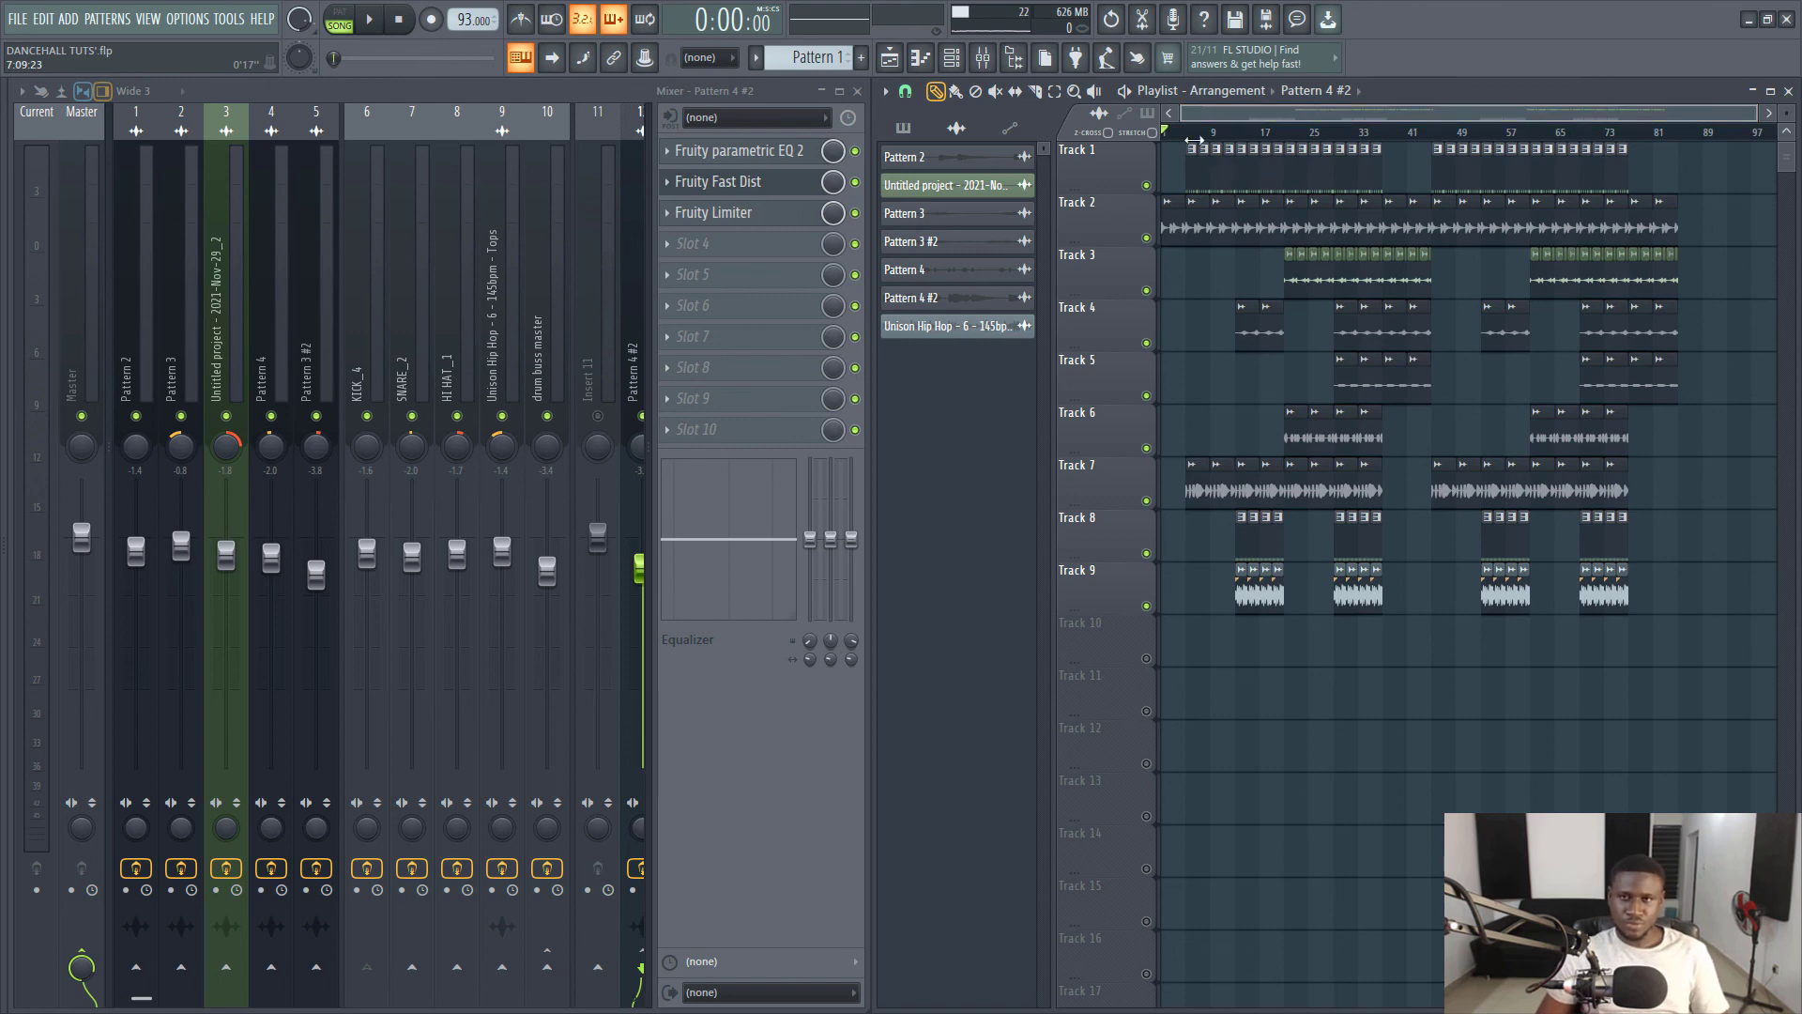
Play the full arrangement from the start to check the overall mix balance.
key(space)
scroll(1201, 136, up, 3)
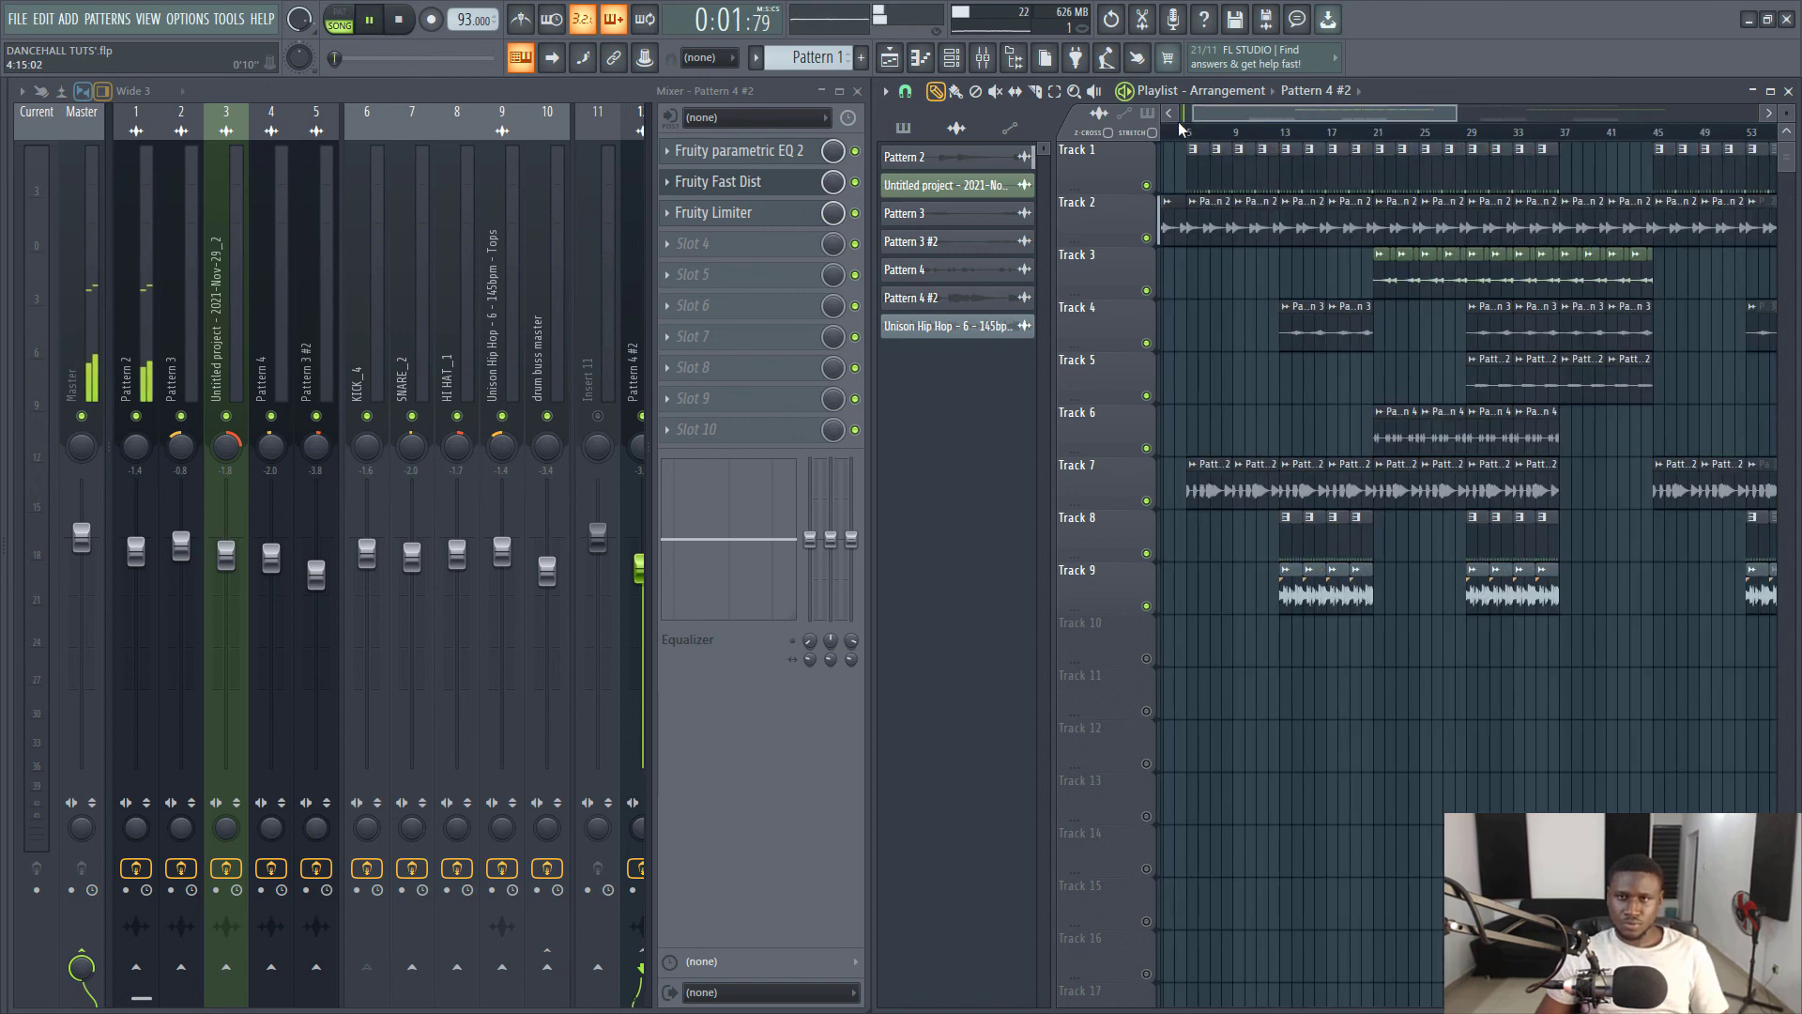
scroll(1200, 136, up, 2)
scroll(1199, 136, up, 2)
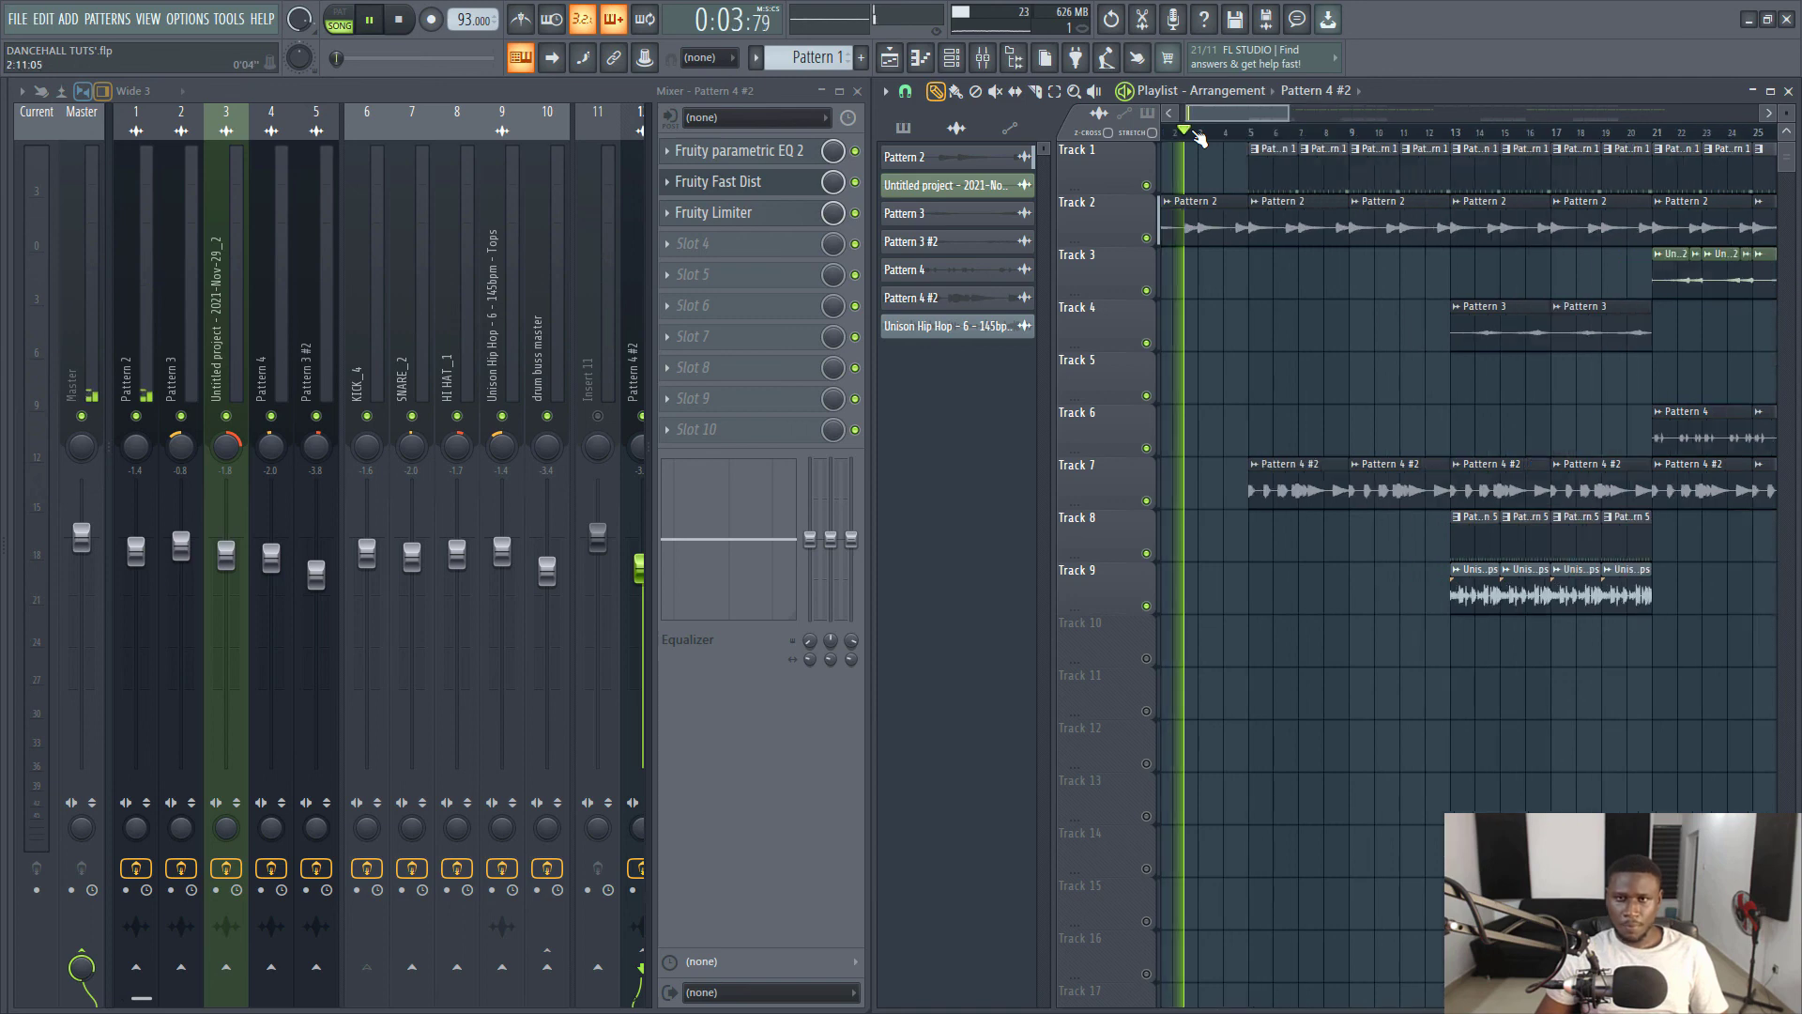
scroll(1202, 139, up, 2)
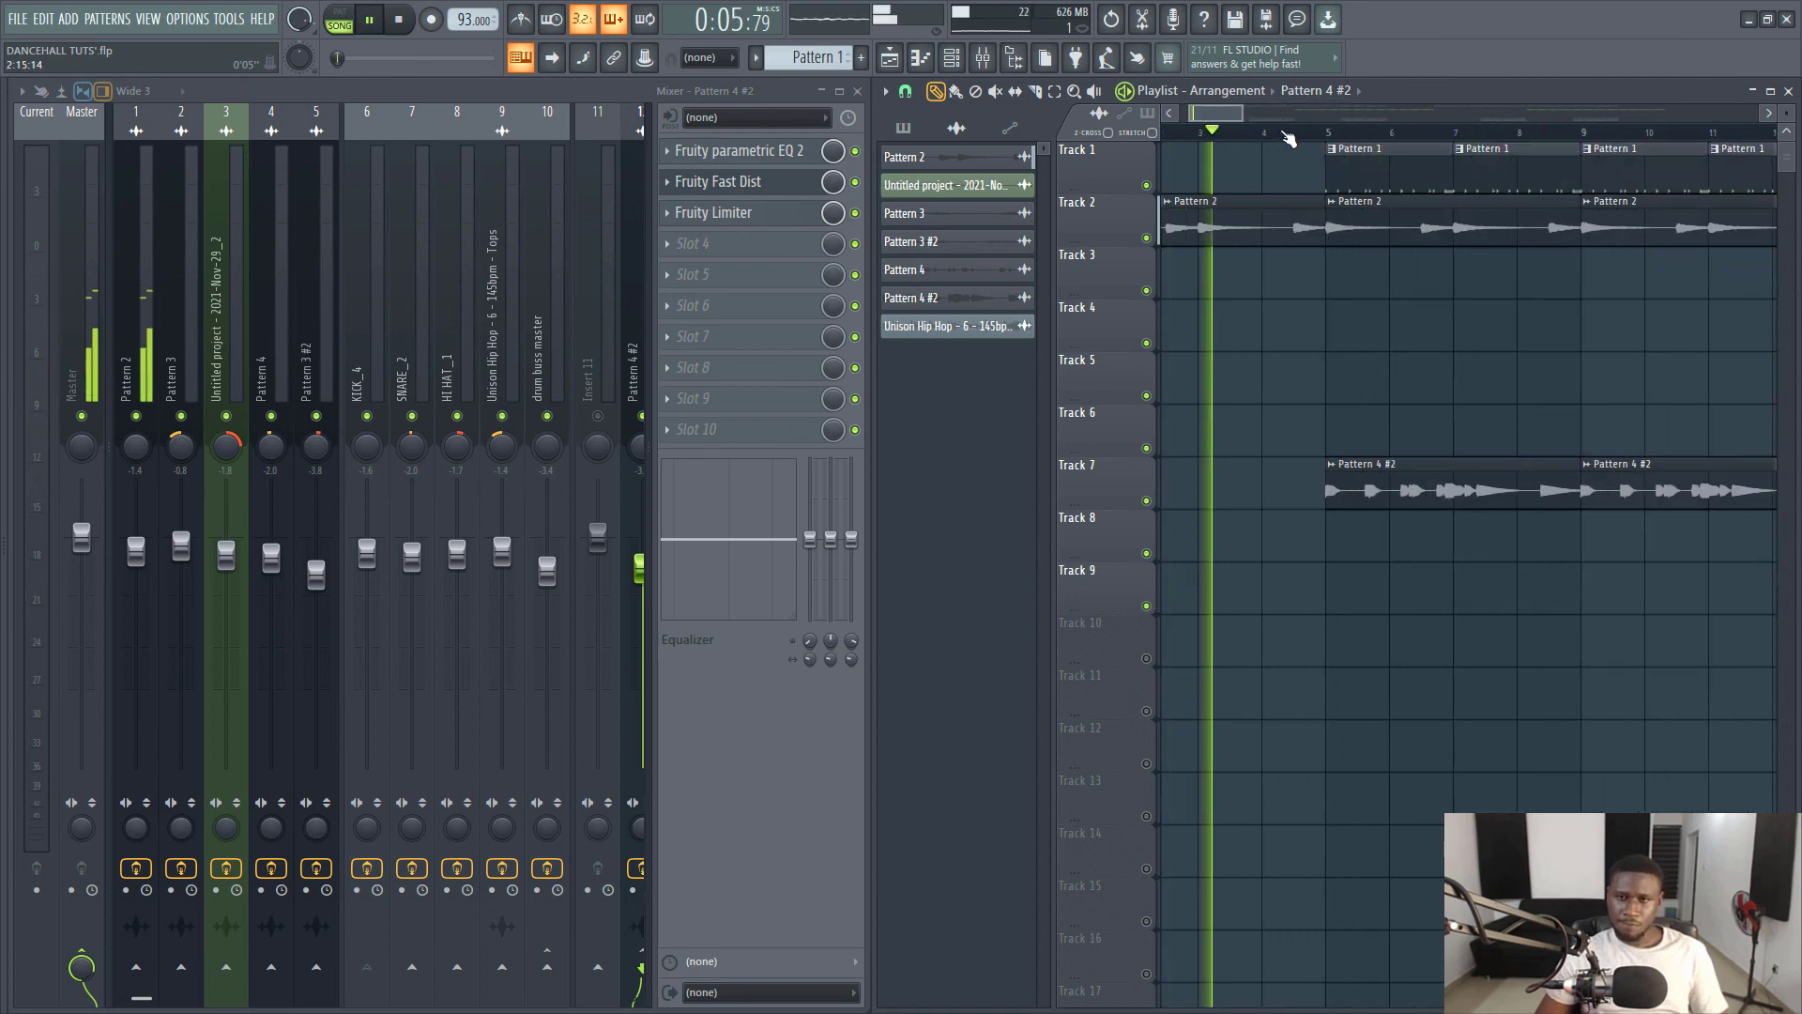
scroll(1288, 138, down, 2)
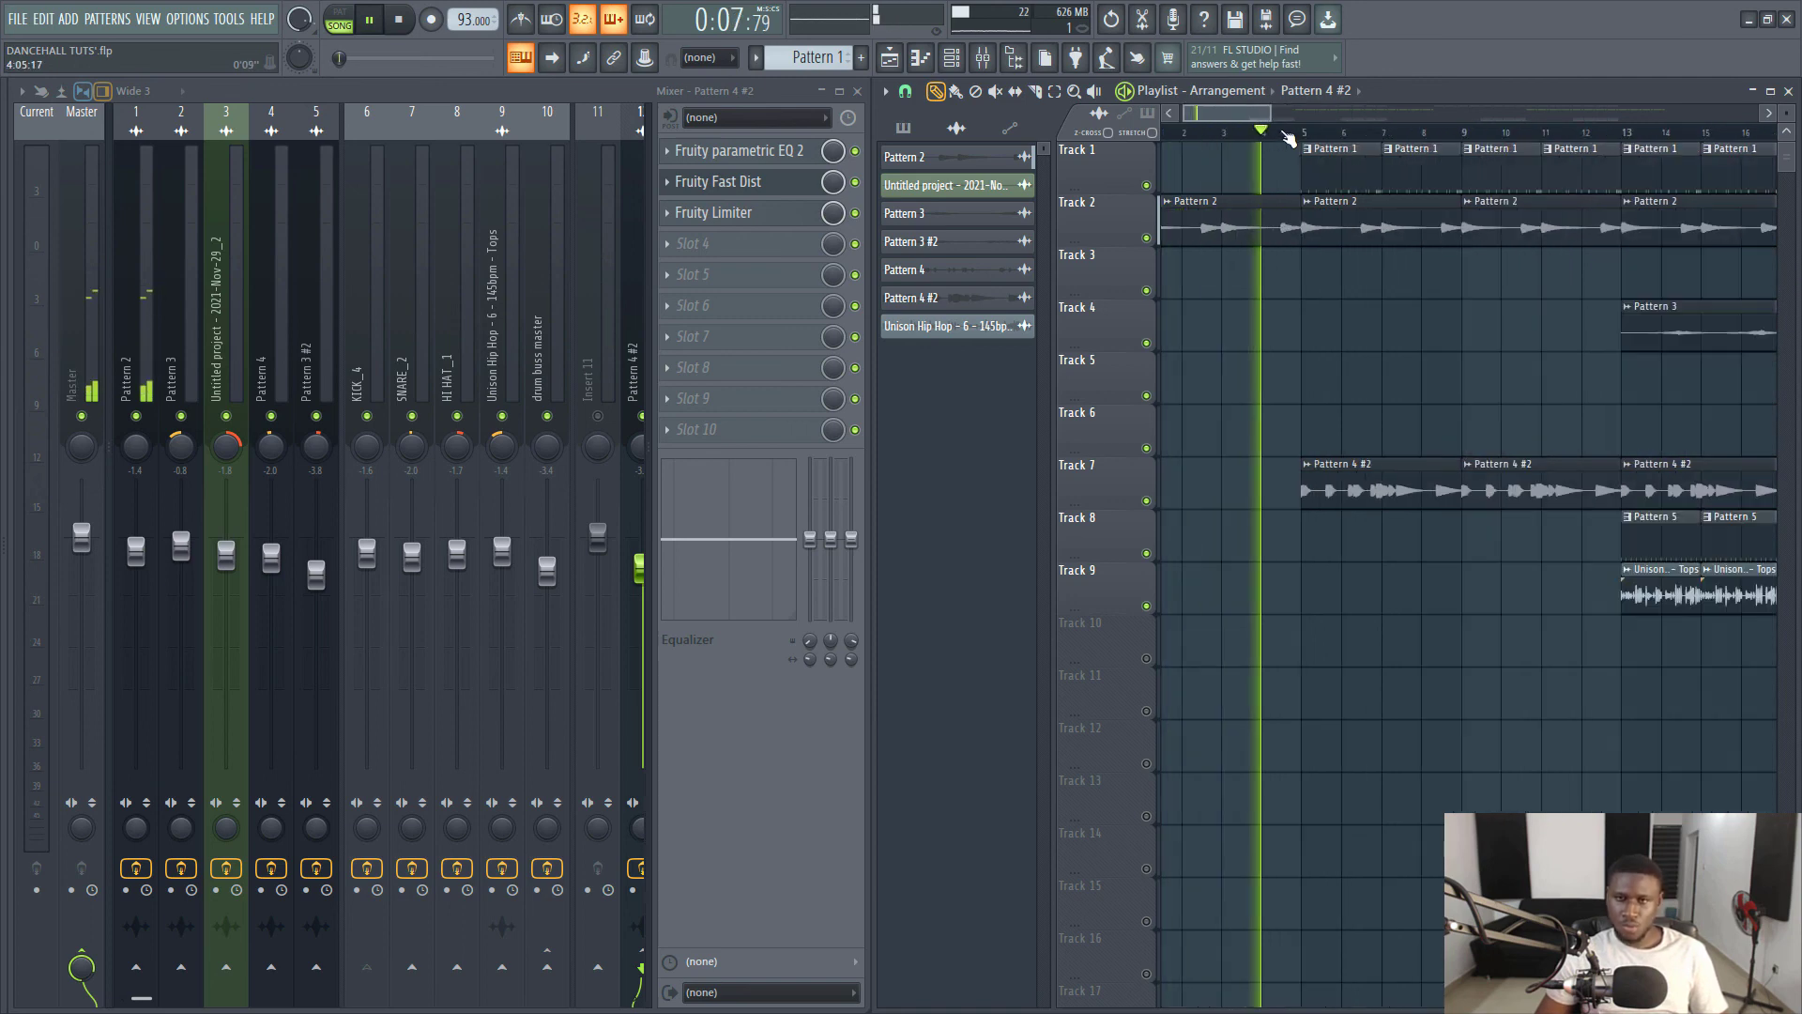
scroll(1288, 138, down, 1)
scroll(1288, 138, down, 1)
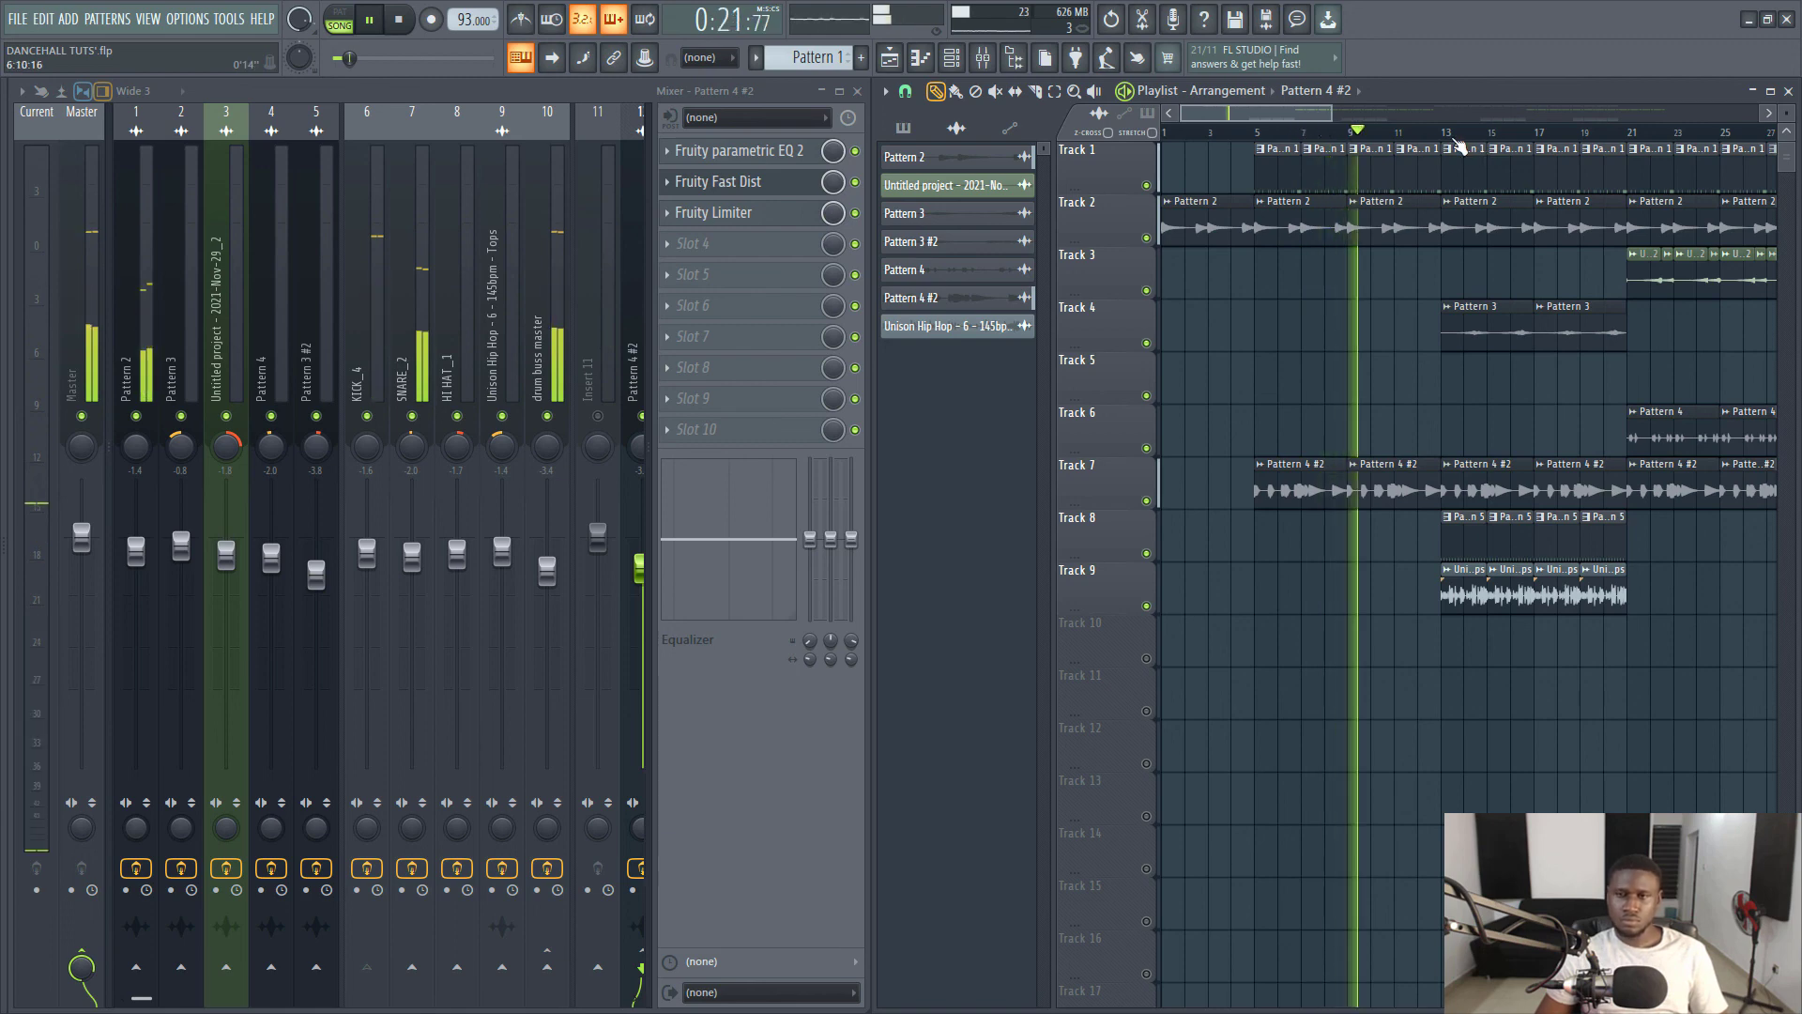
scroll(1458, 145, down, 1)
scroll(1457, 146, down, 1)
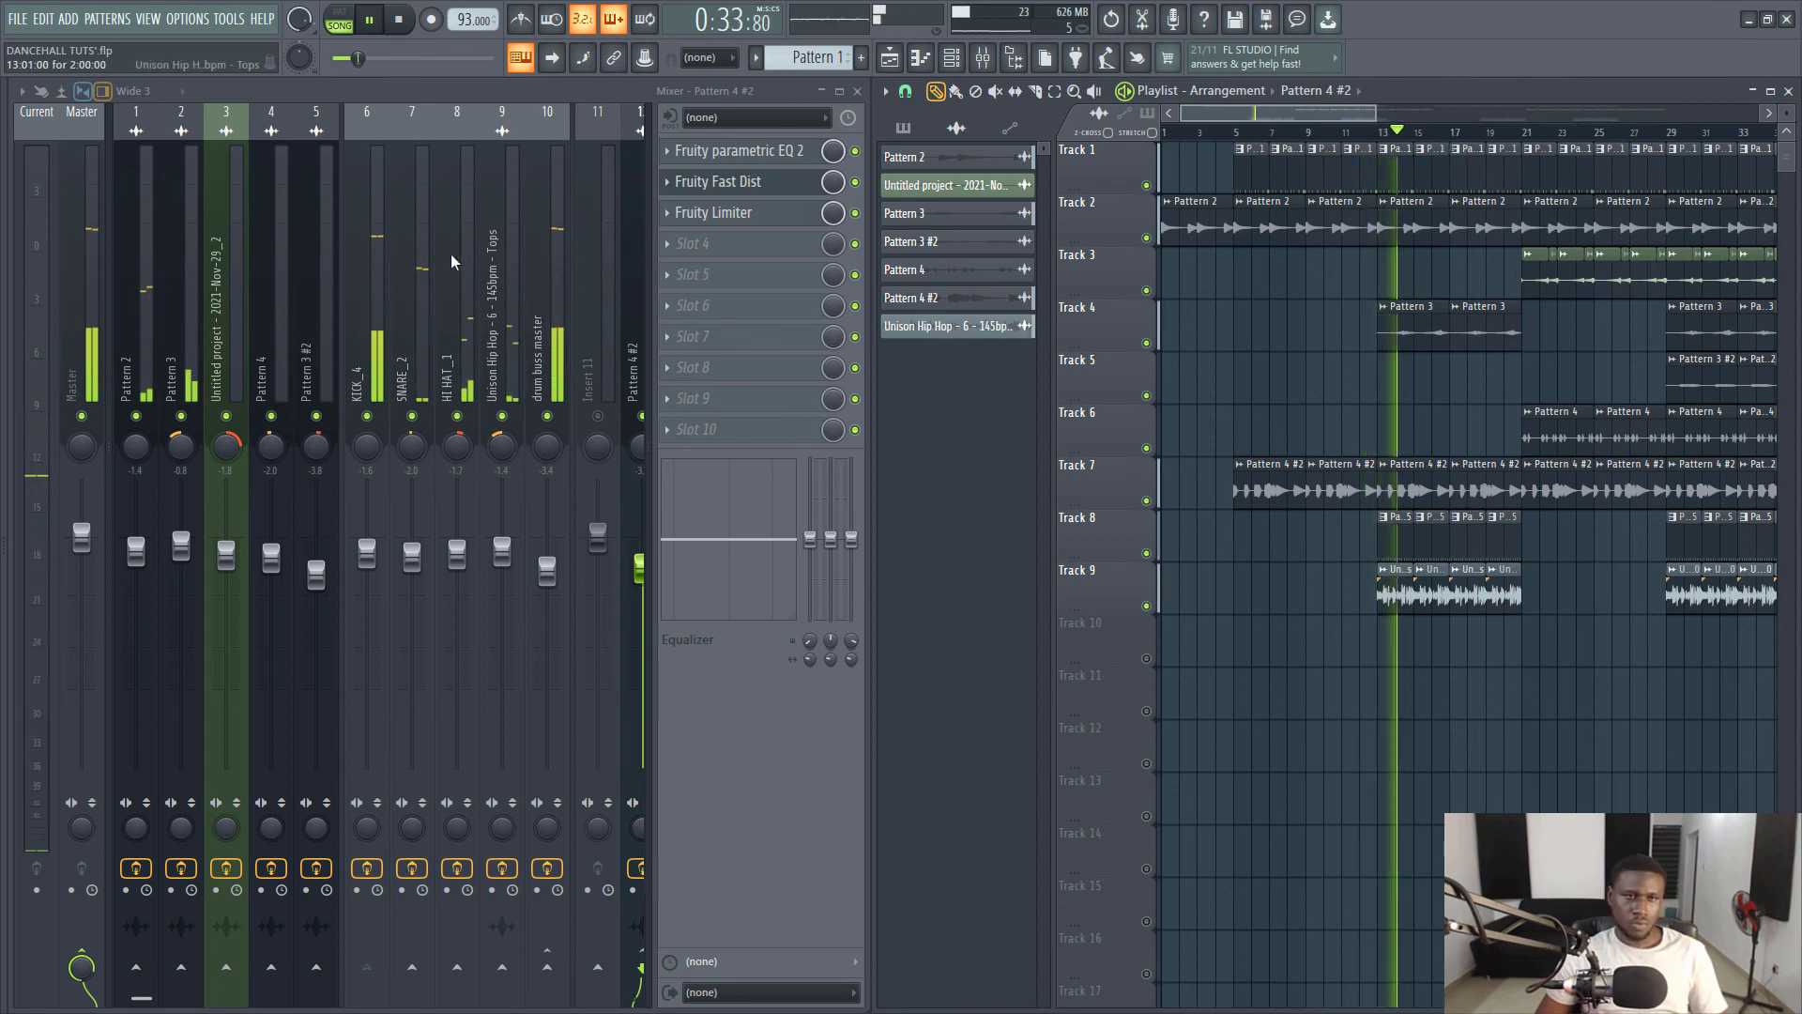
Set the Unison Hip Hop Tops sample's channel volume to about -24.3 dB and listen to the following sections.
double_click(1396, 593)
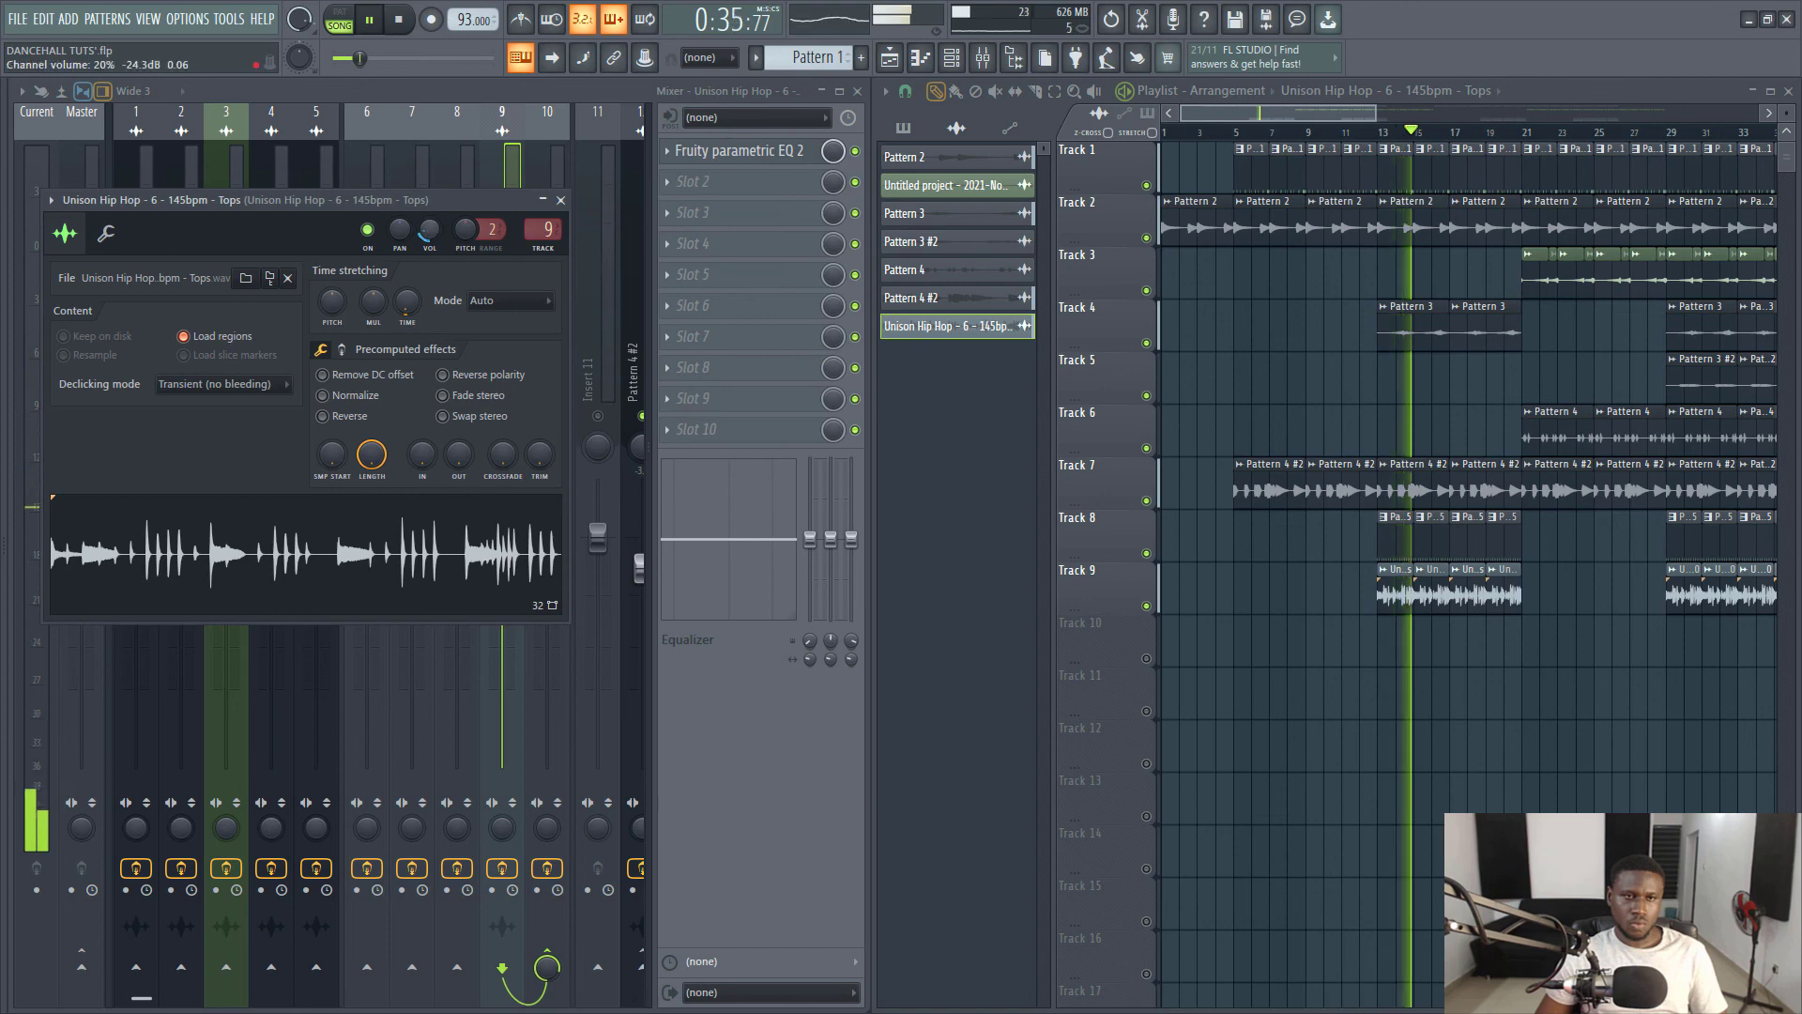
click(562, 199)
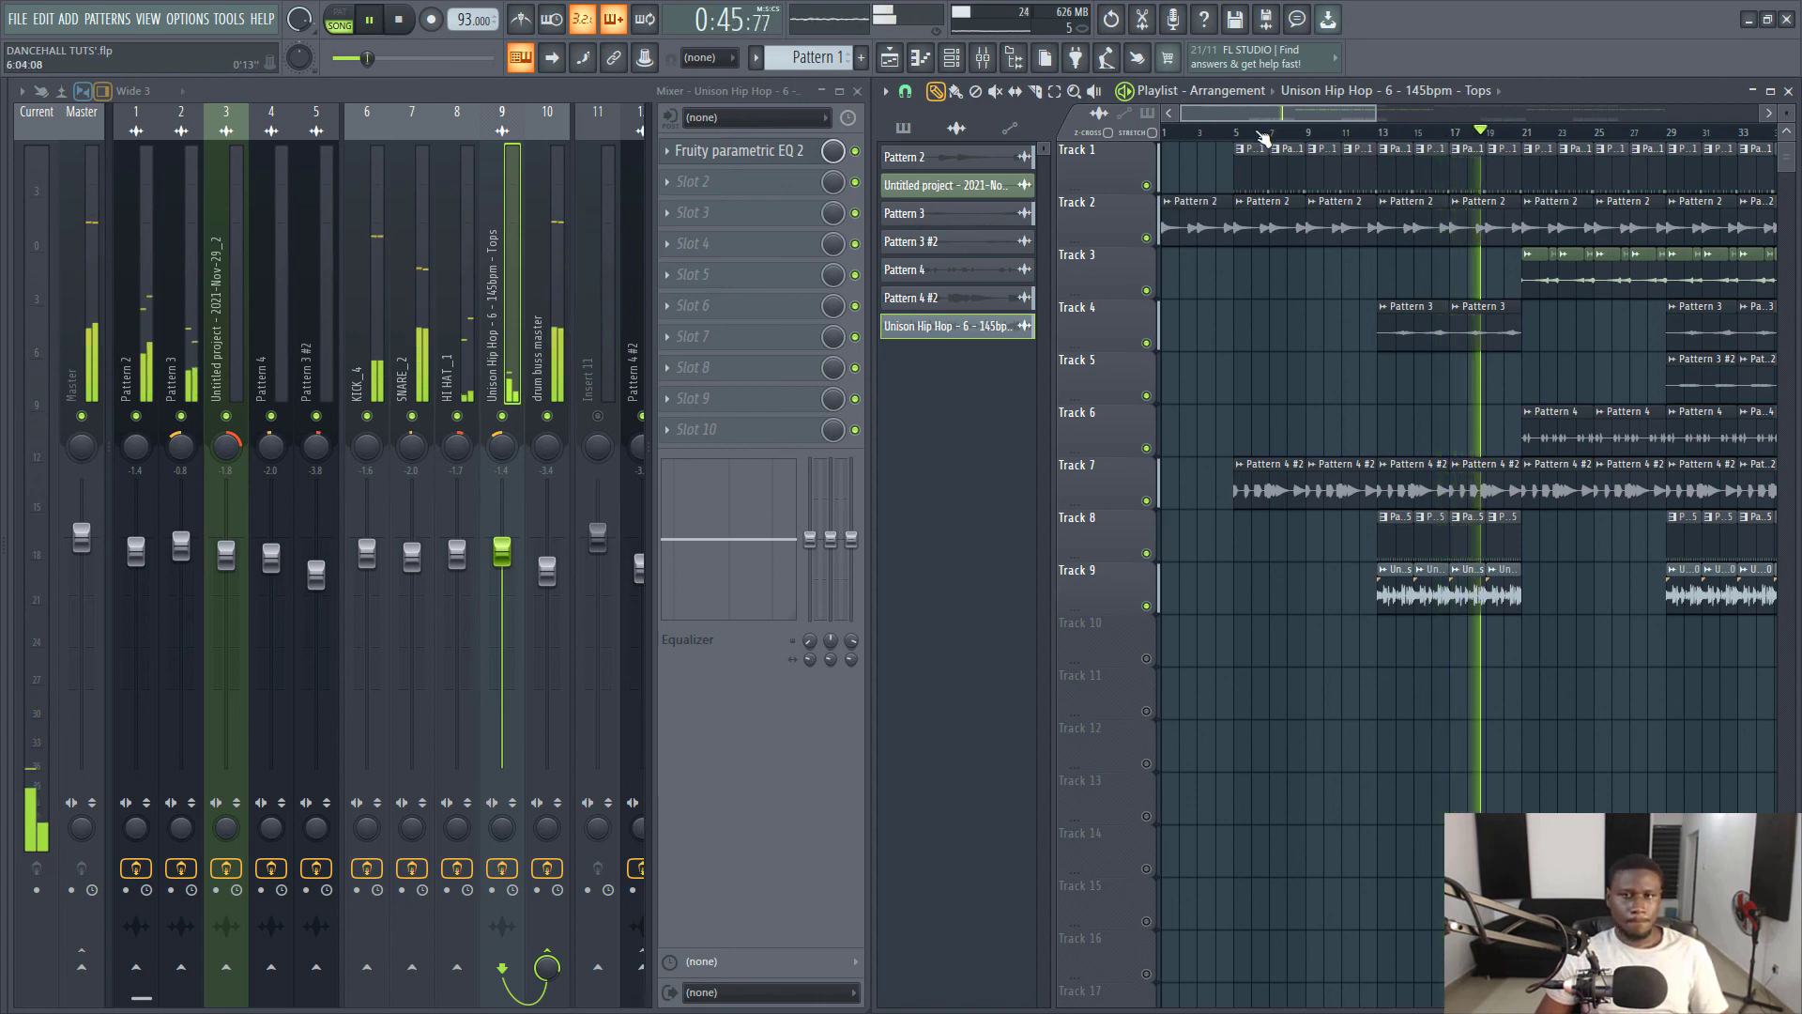
scroll(1263, 138, down, 2)
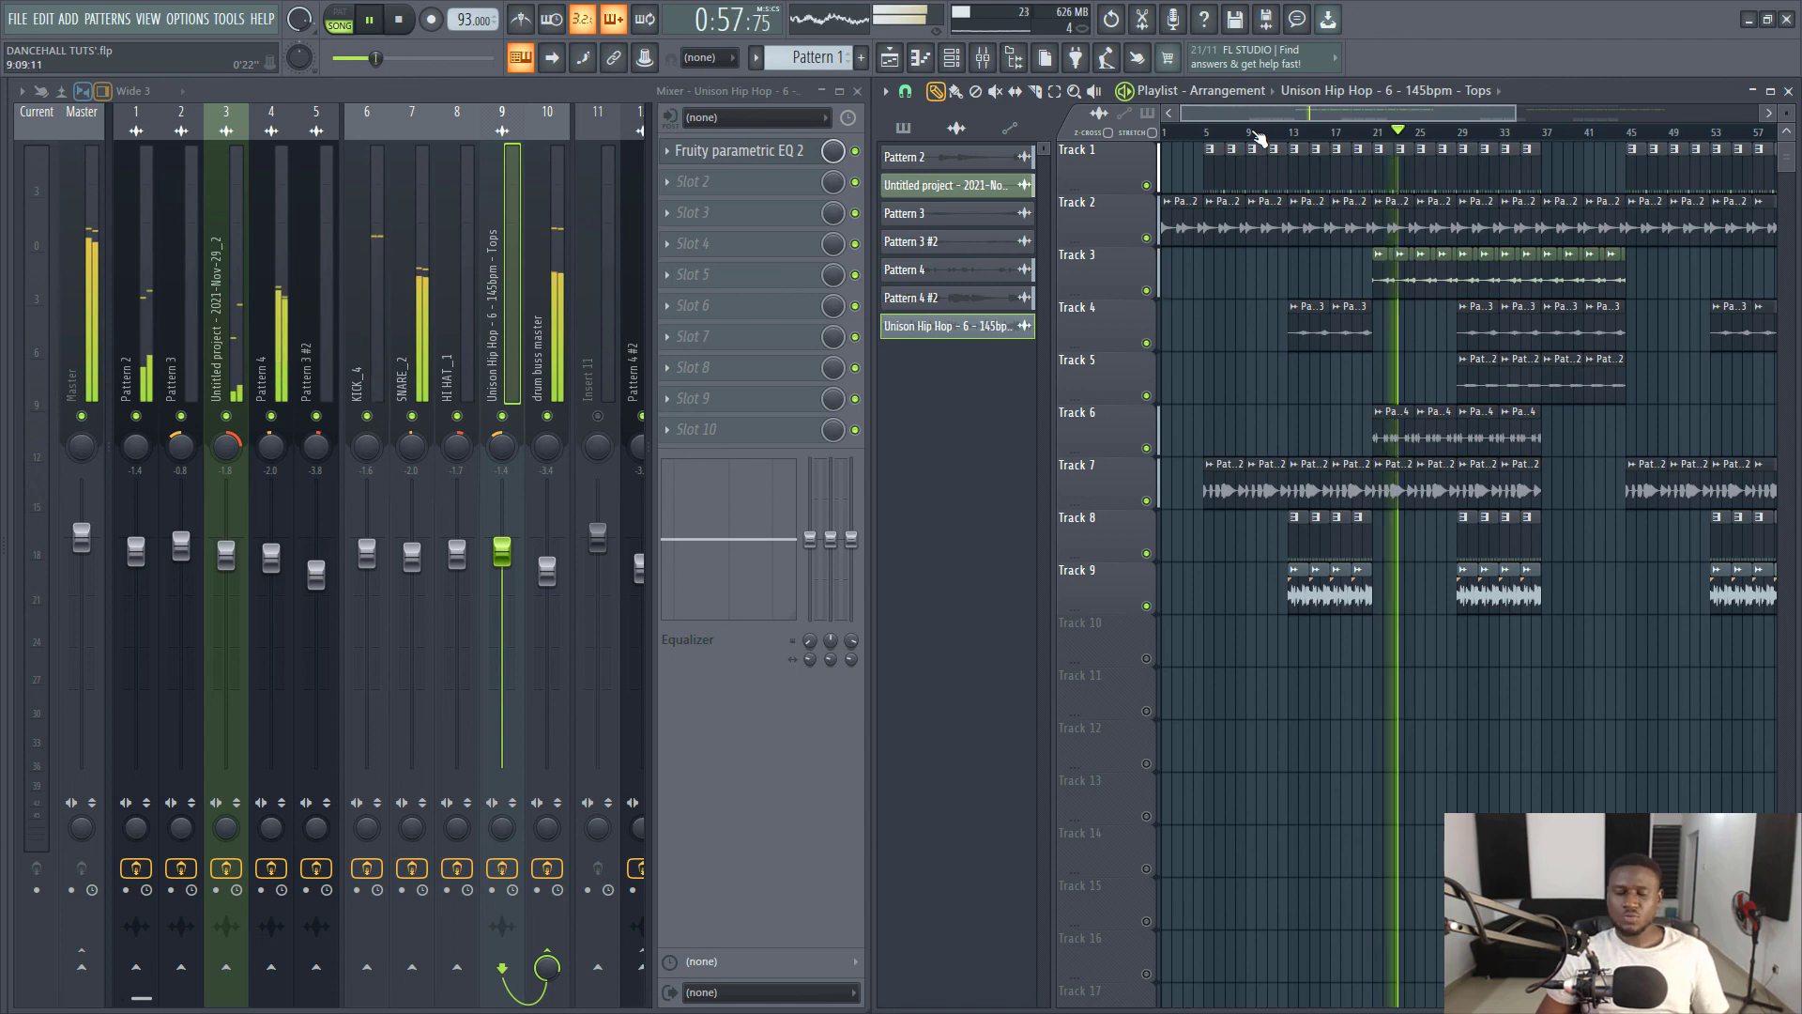
key(space)
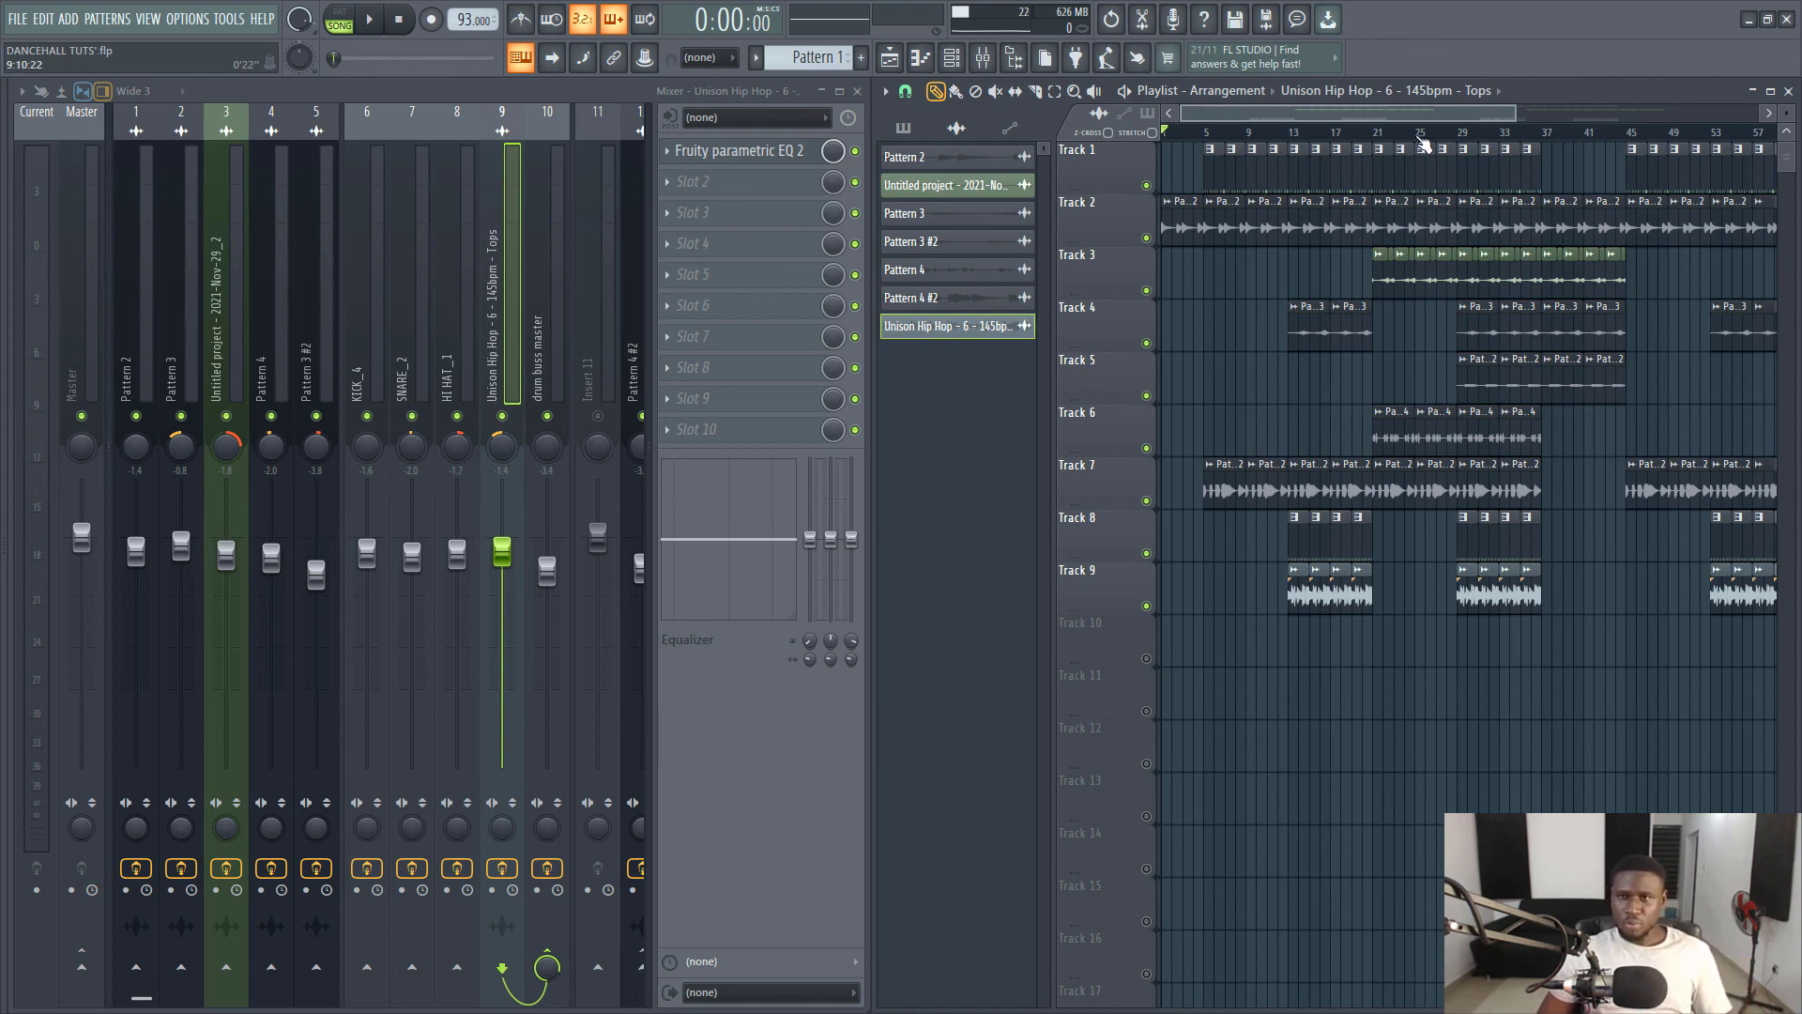
scroll(1391, 136, down, 2)
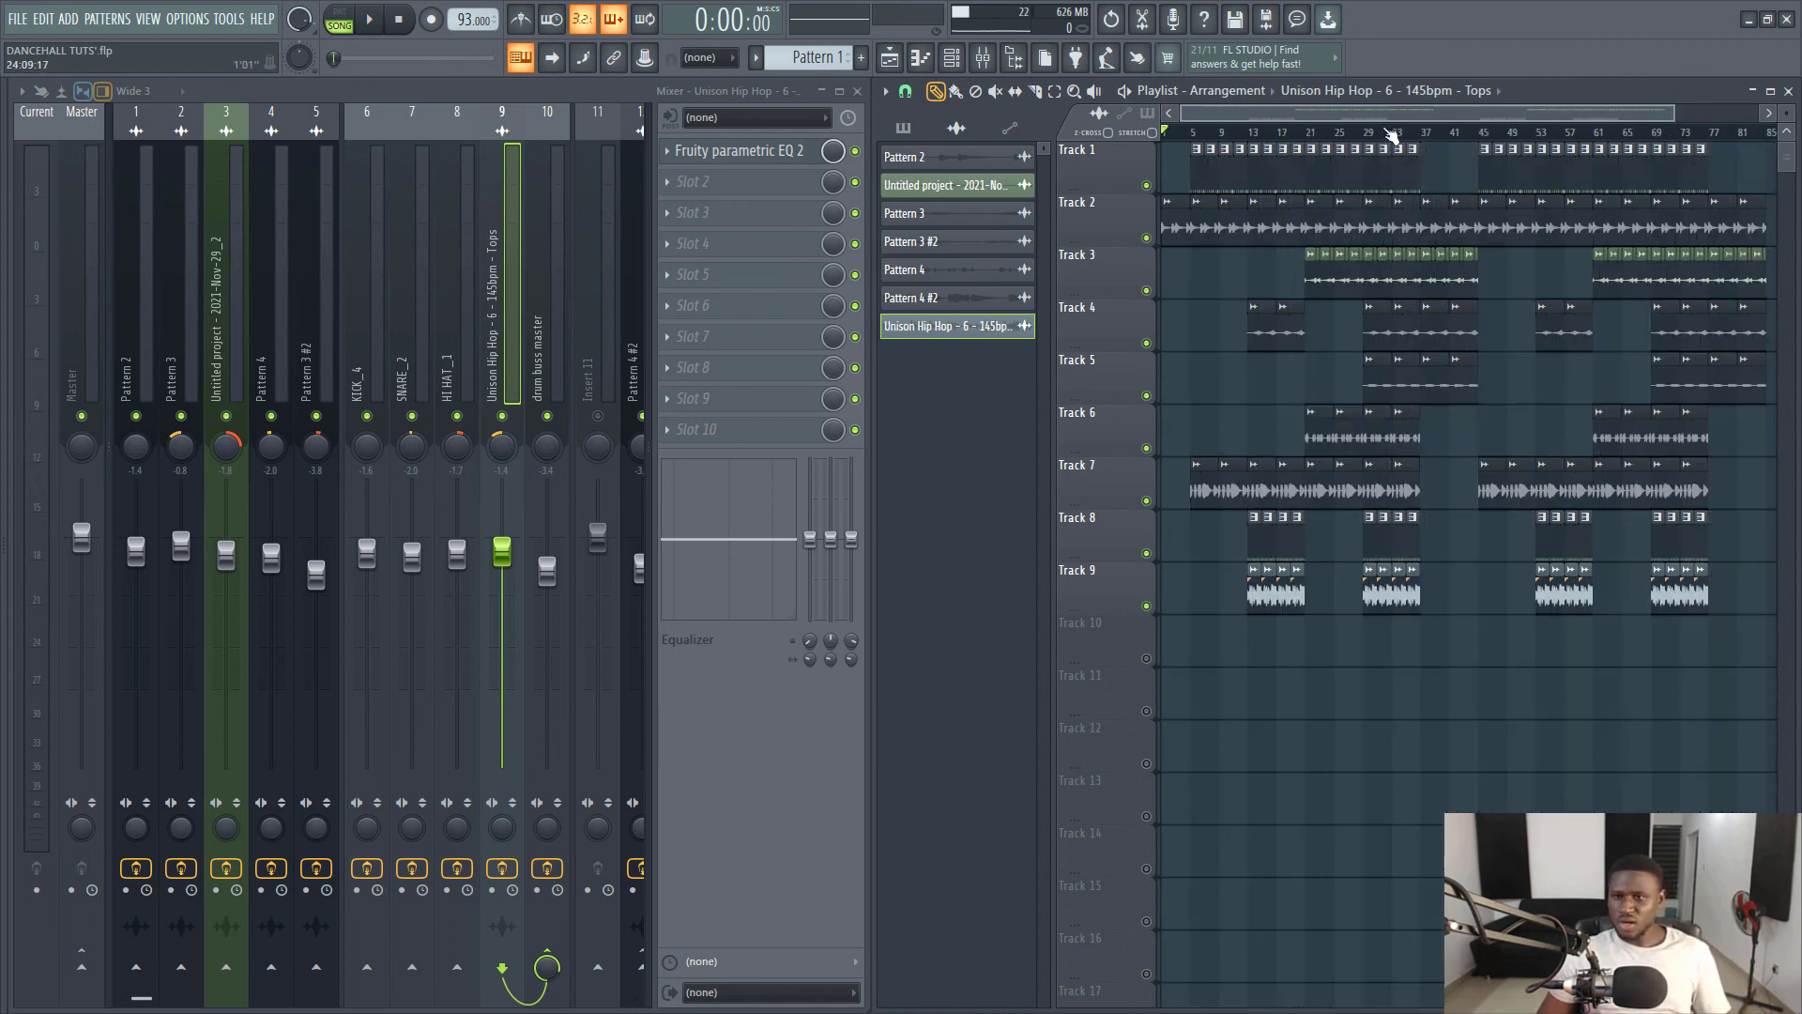
scroll(1391, 136, down, 1)
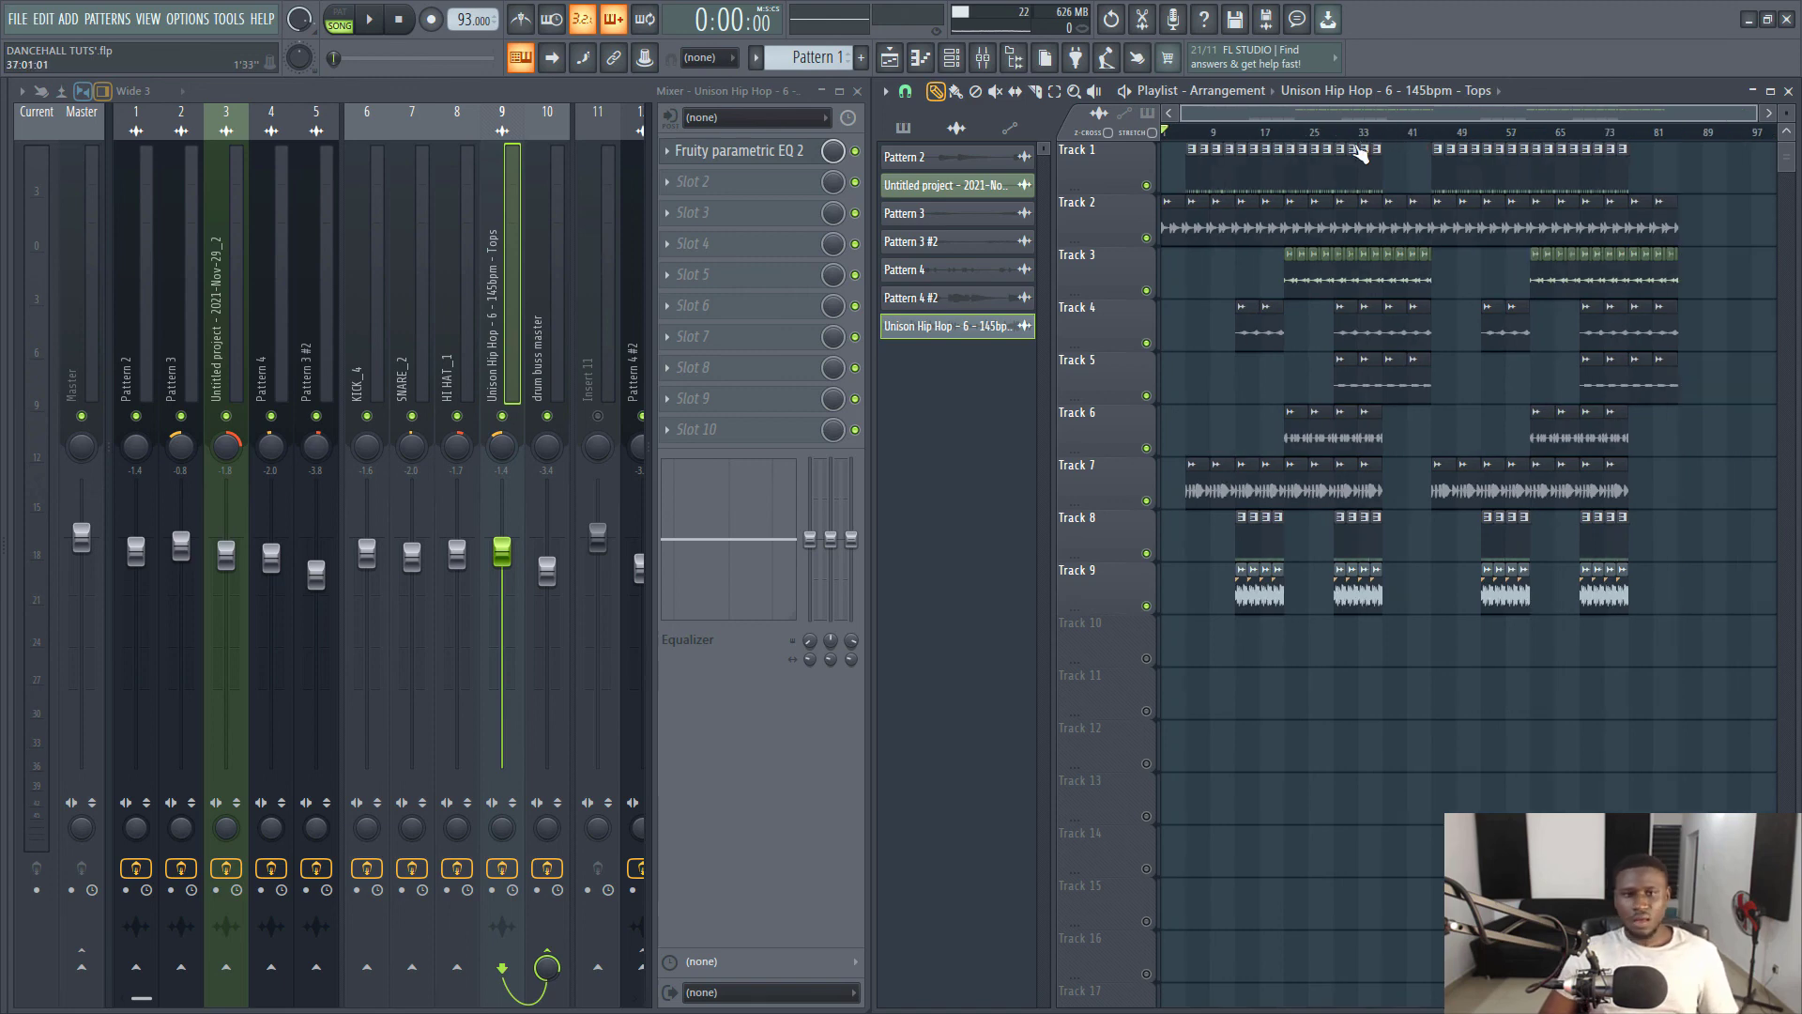